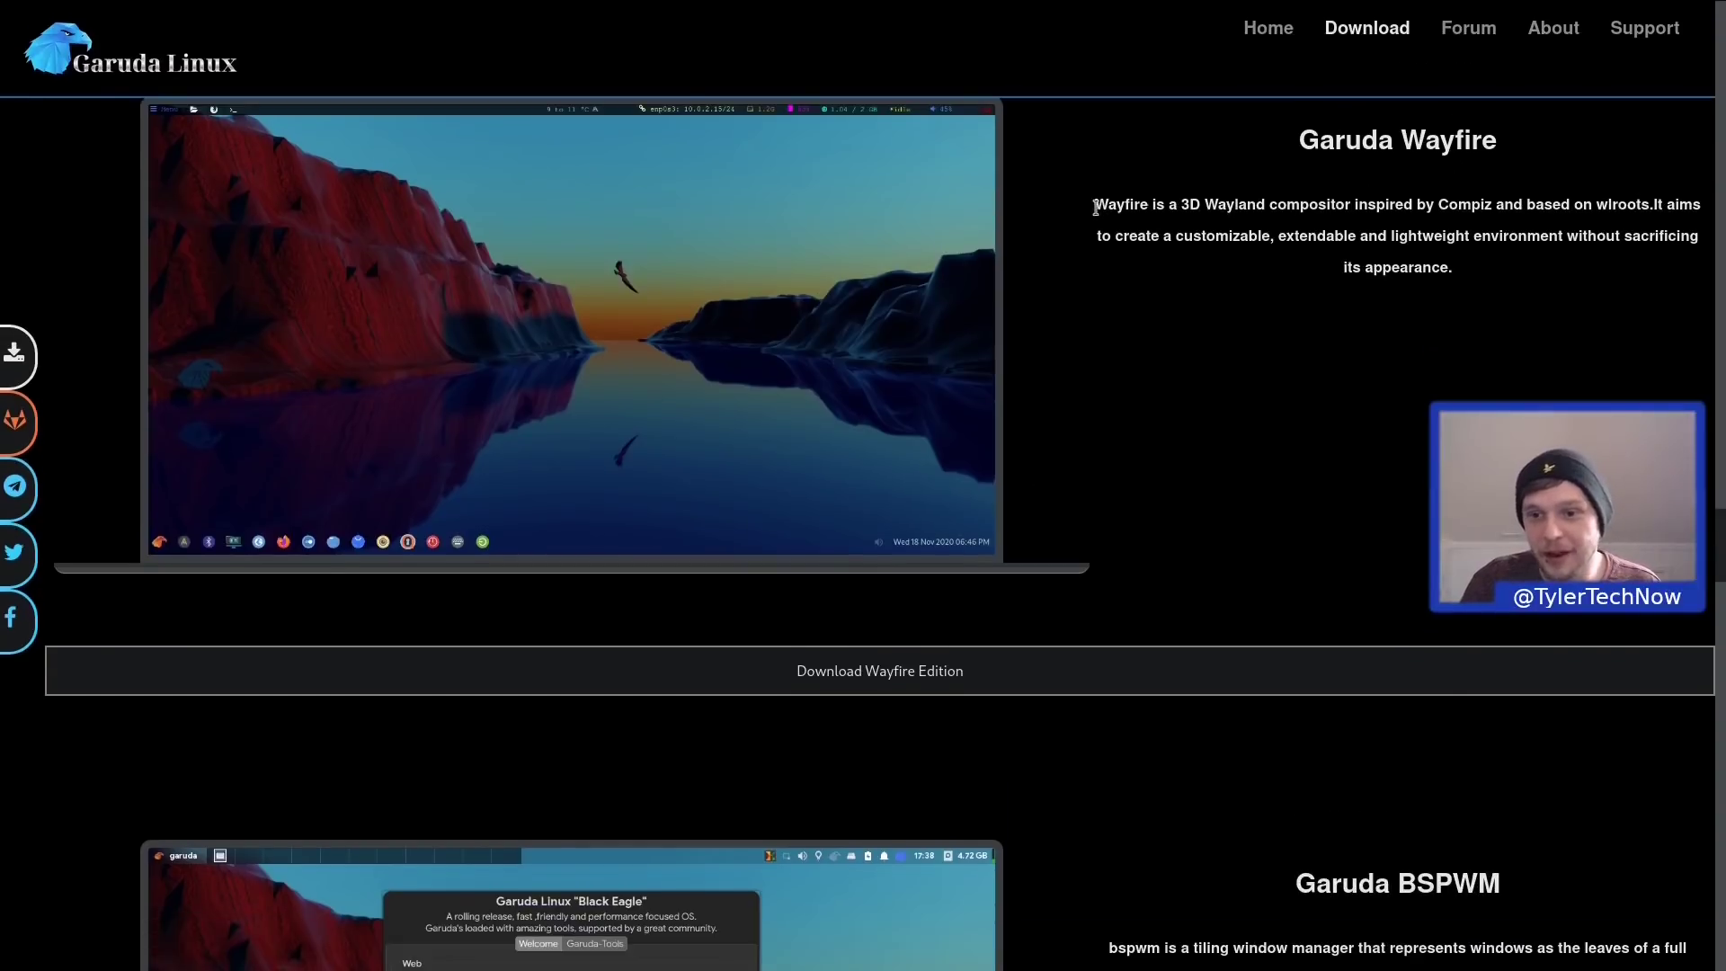
Examine the Garuda Wayfire description and the Wayfire ISO's file size on the download pages, then leave full-screen view
drag(1095, 206, 1689, 237)
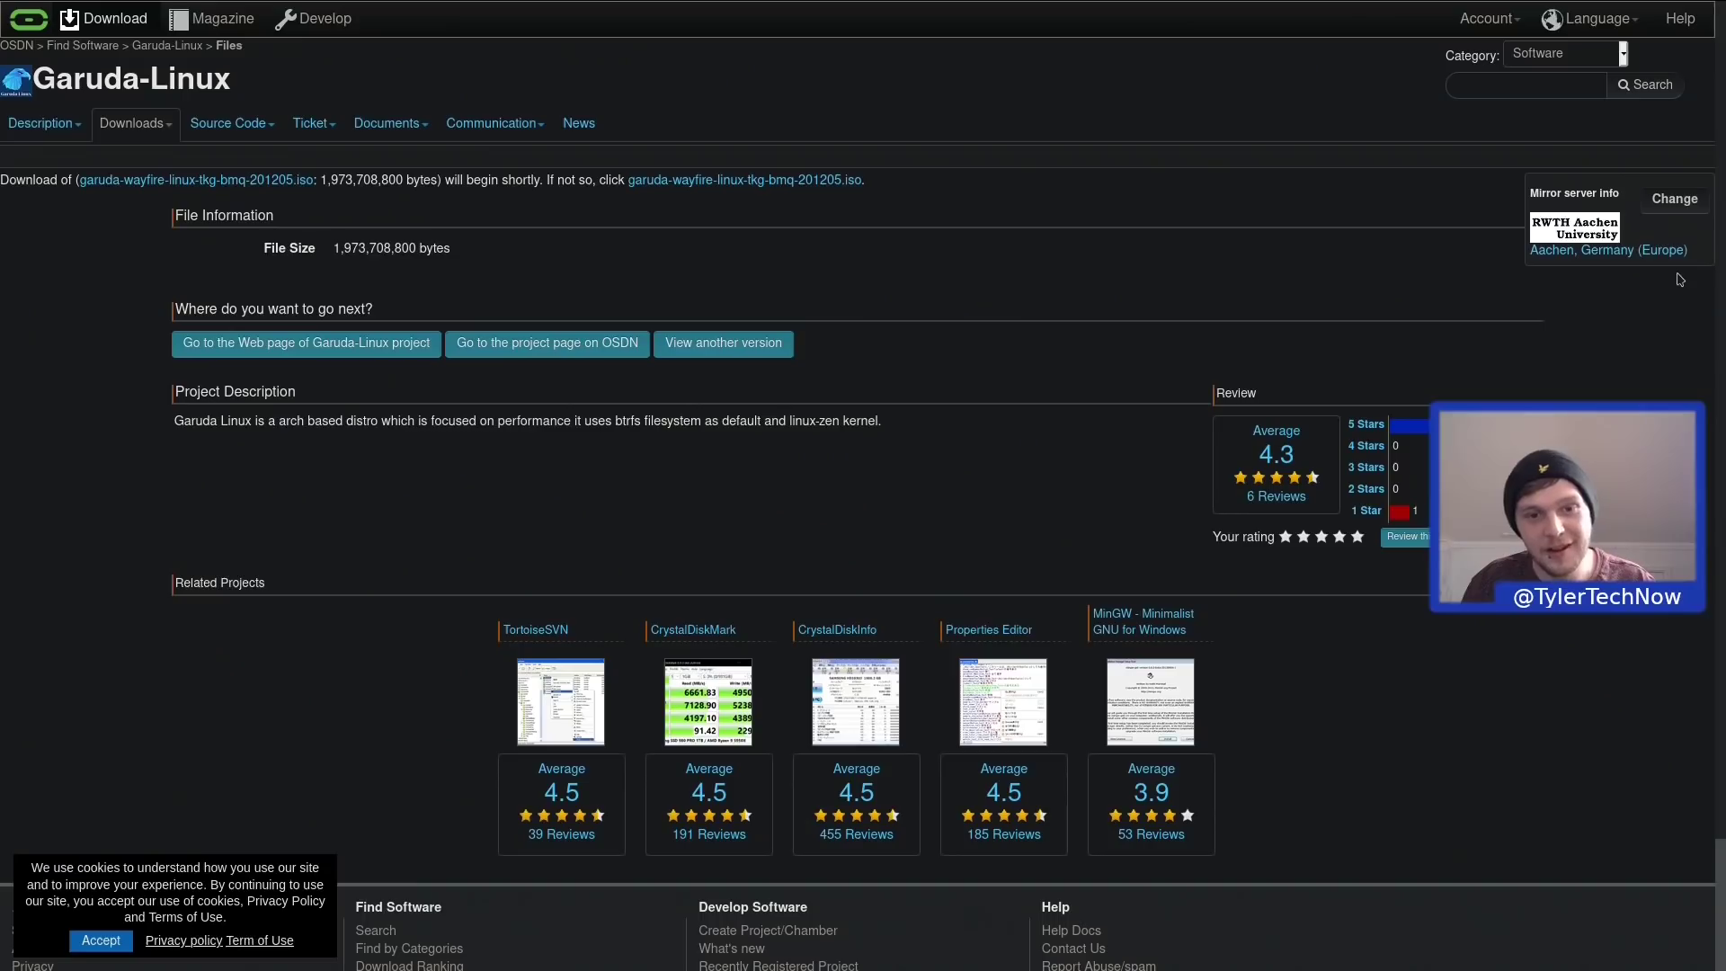
drag(335, 248, 398, 246)
key(F11)
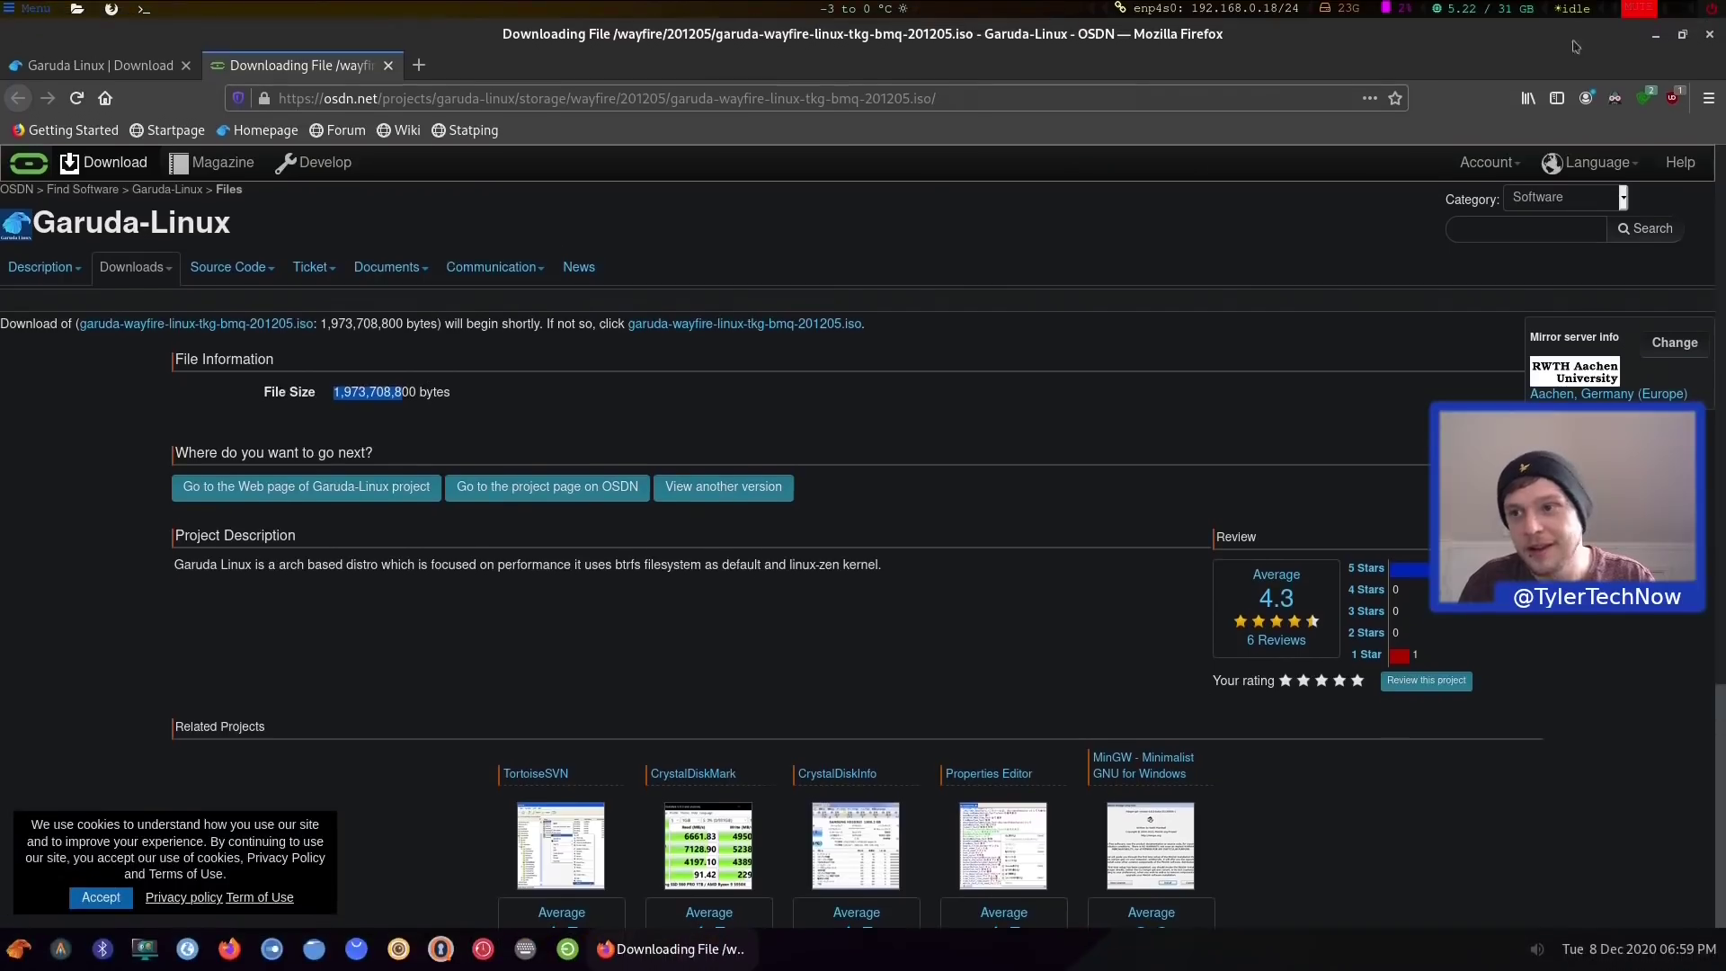
Minimize the browser and launch the Garuda Linux installer, continuing with British English (United Kingdom)
click(1658, 36)
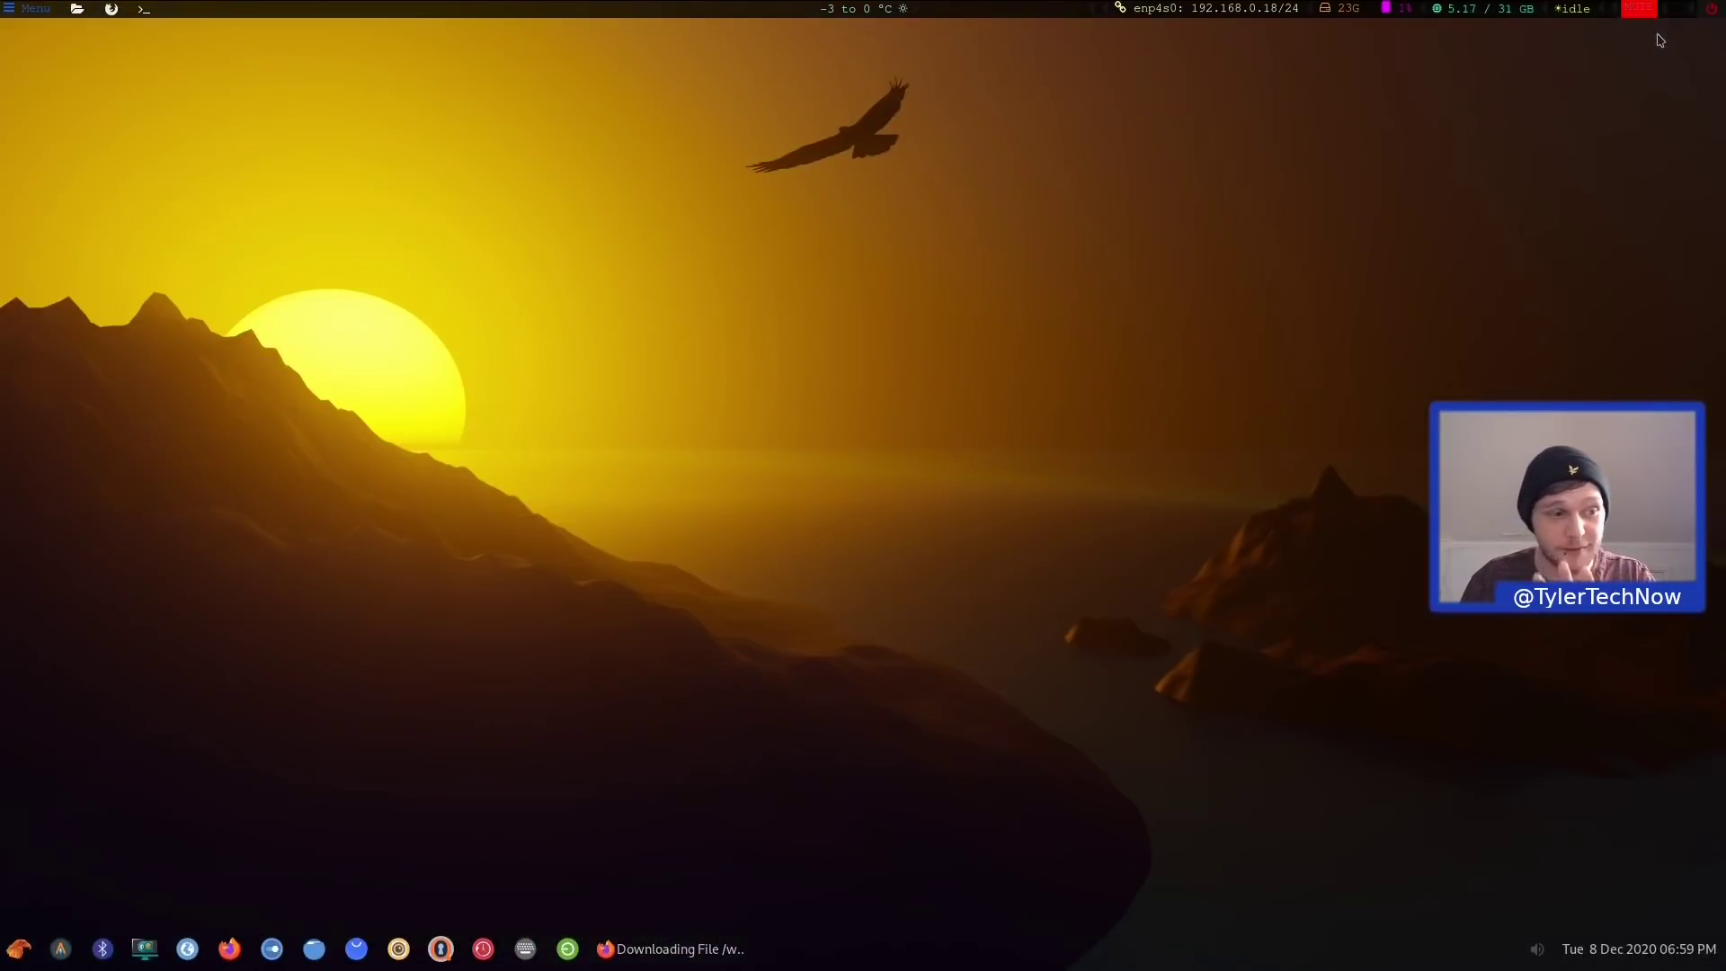
click(153, 948)
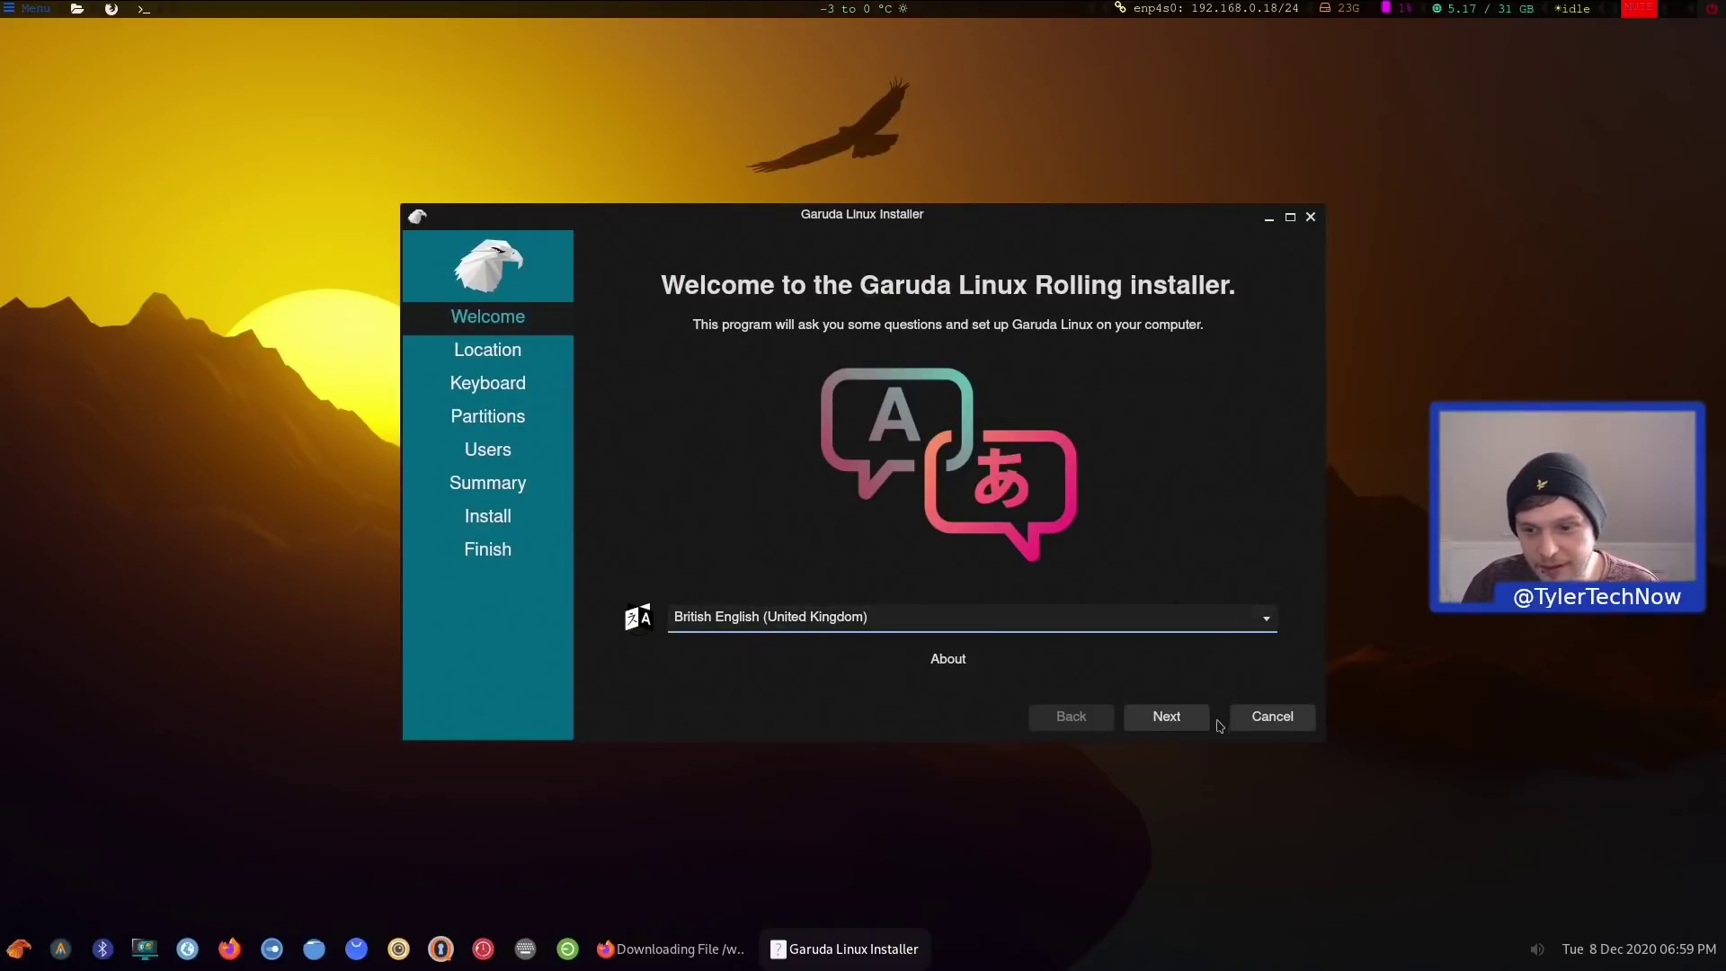
click(1185, 718)
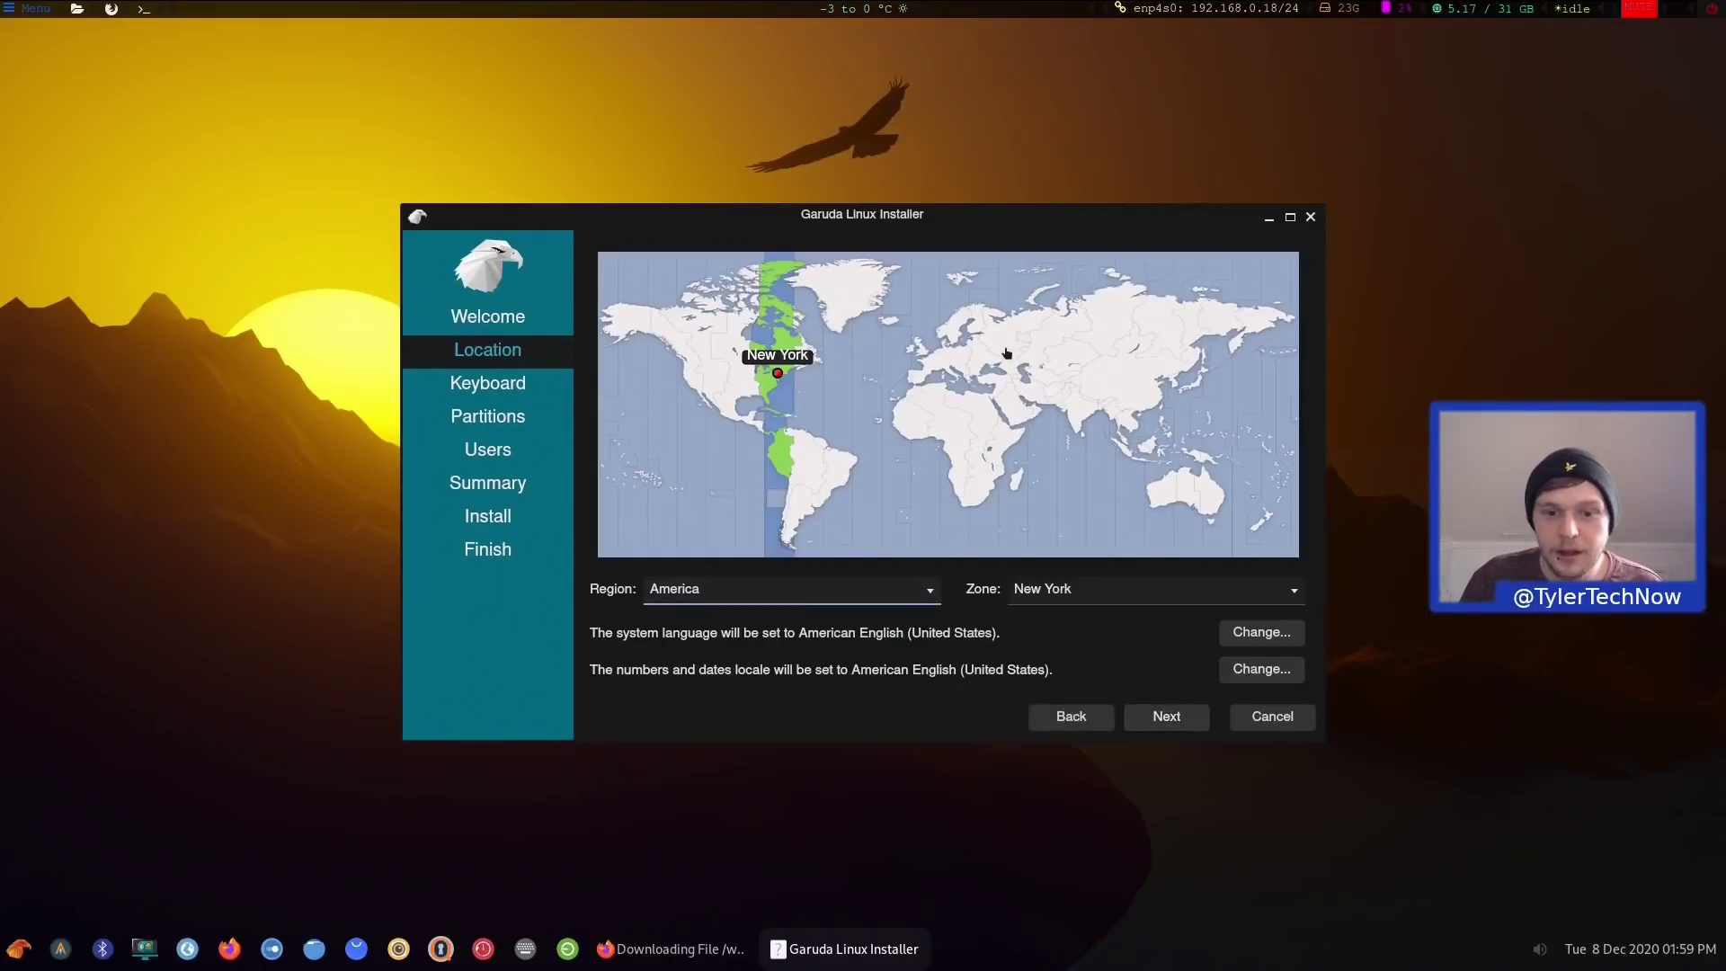
Set the installation location to Europe, London and accept the English (UK) keyboard layout with the Default variant
click(924, 356)
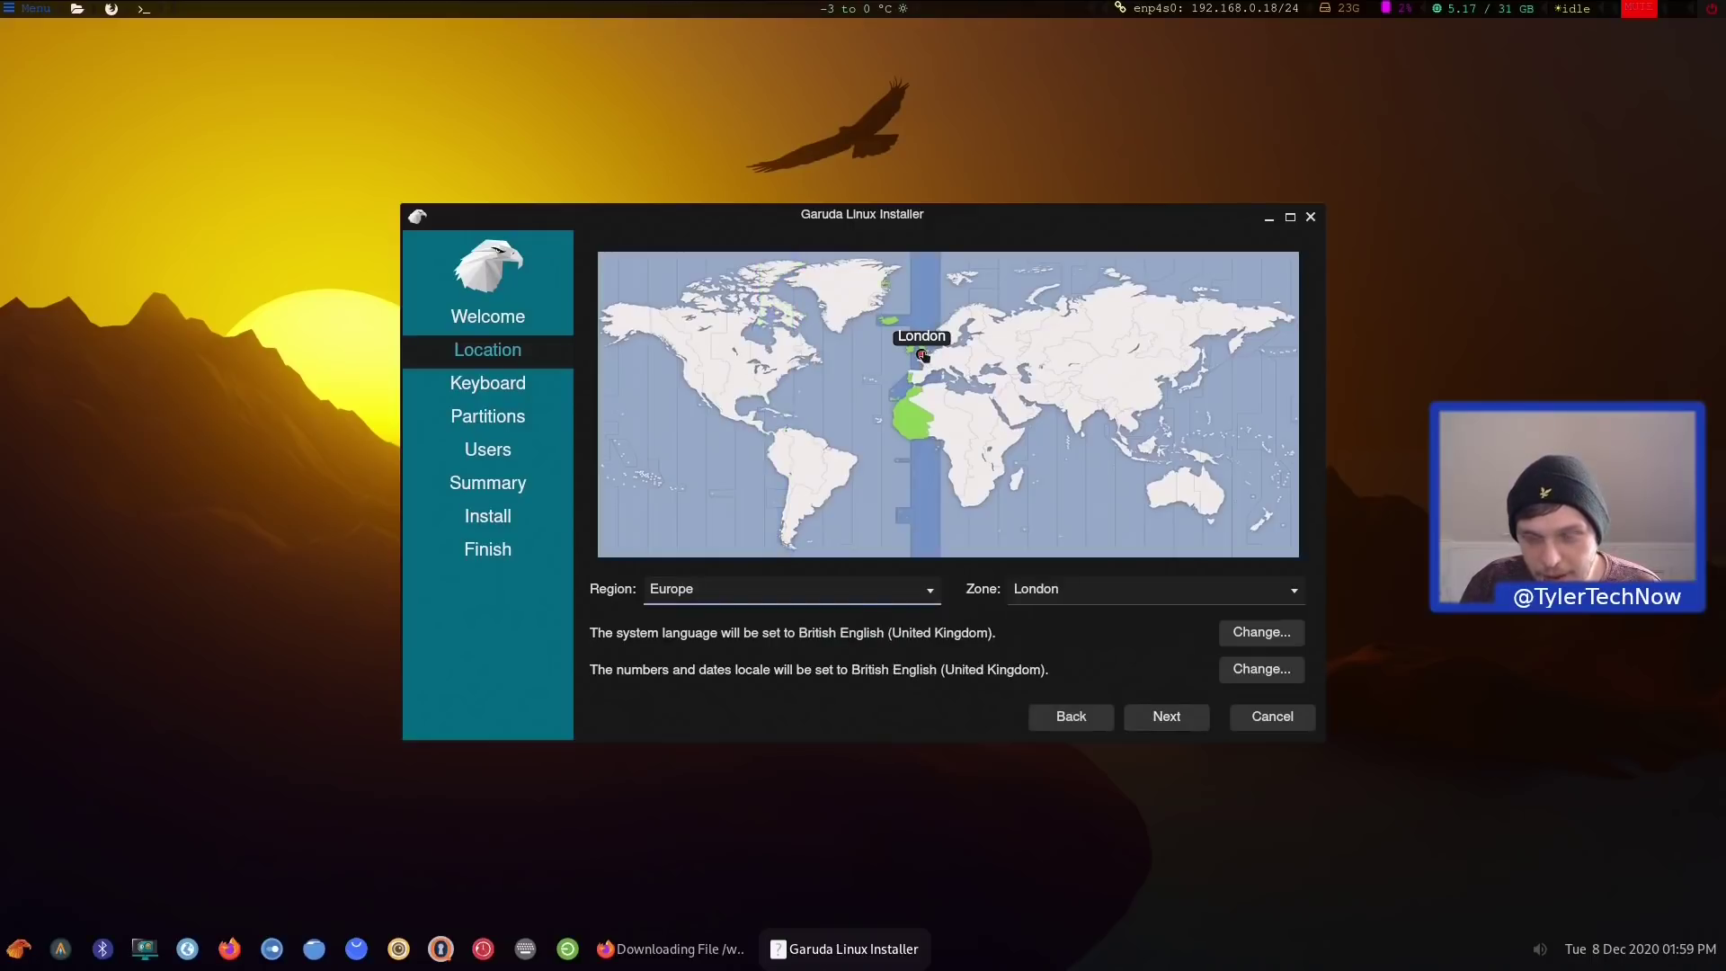
click(1158, 719)
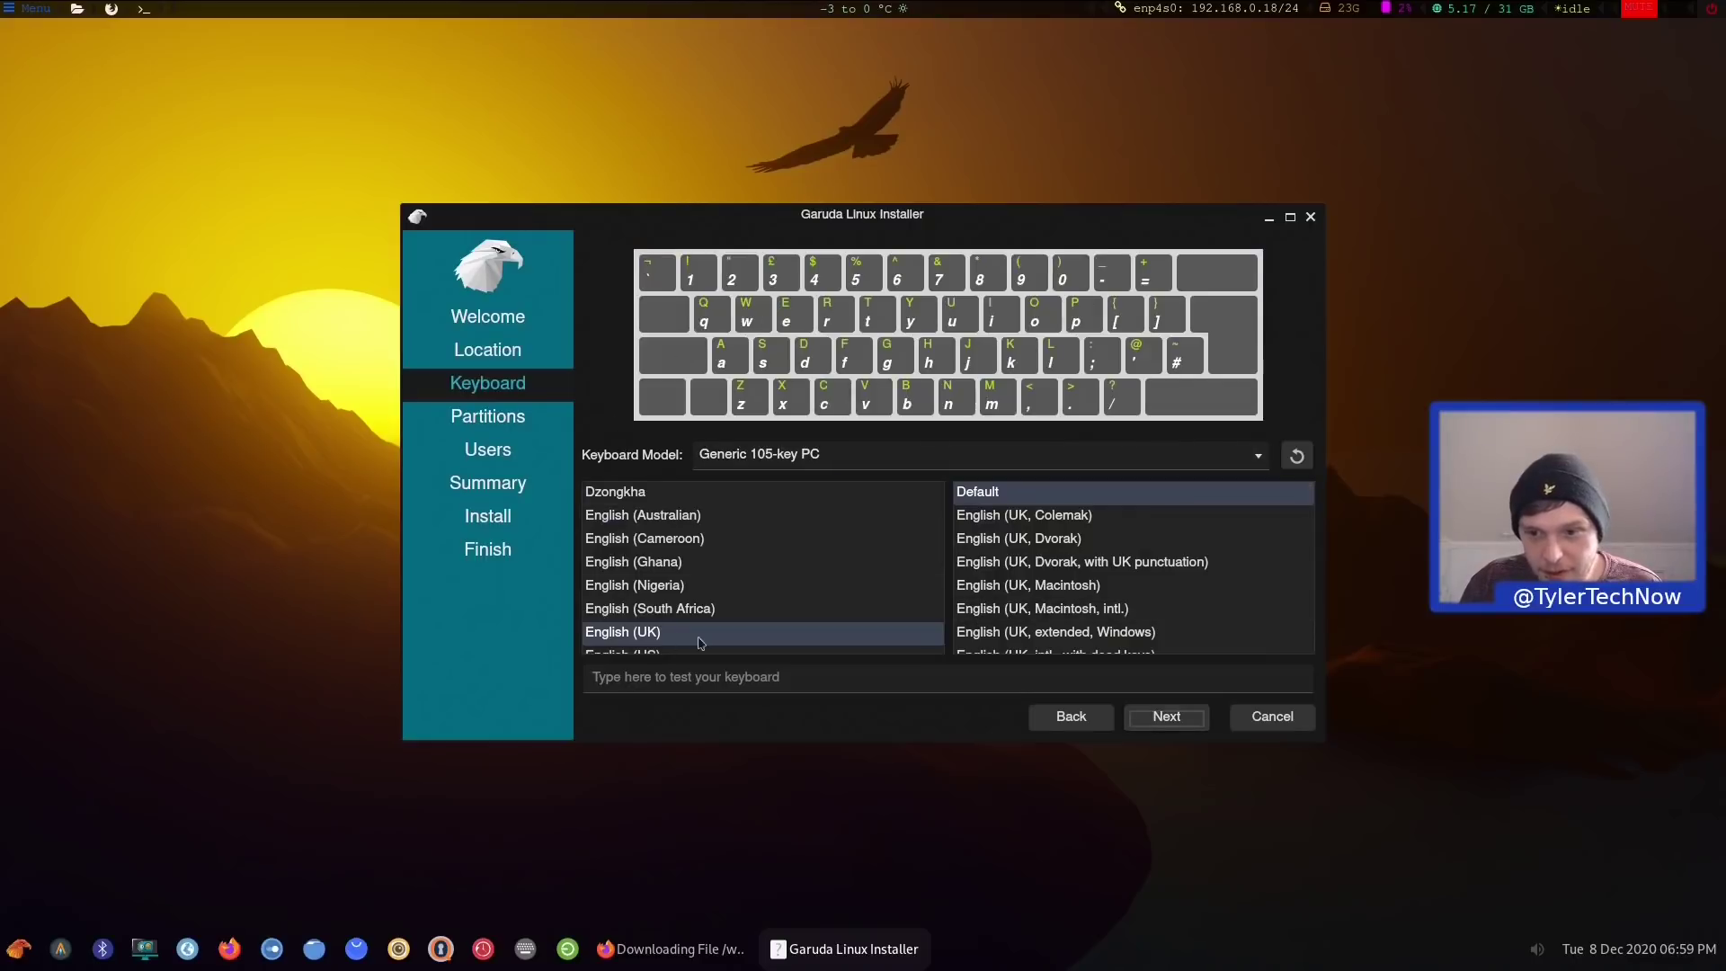
click(1167, 719)
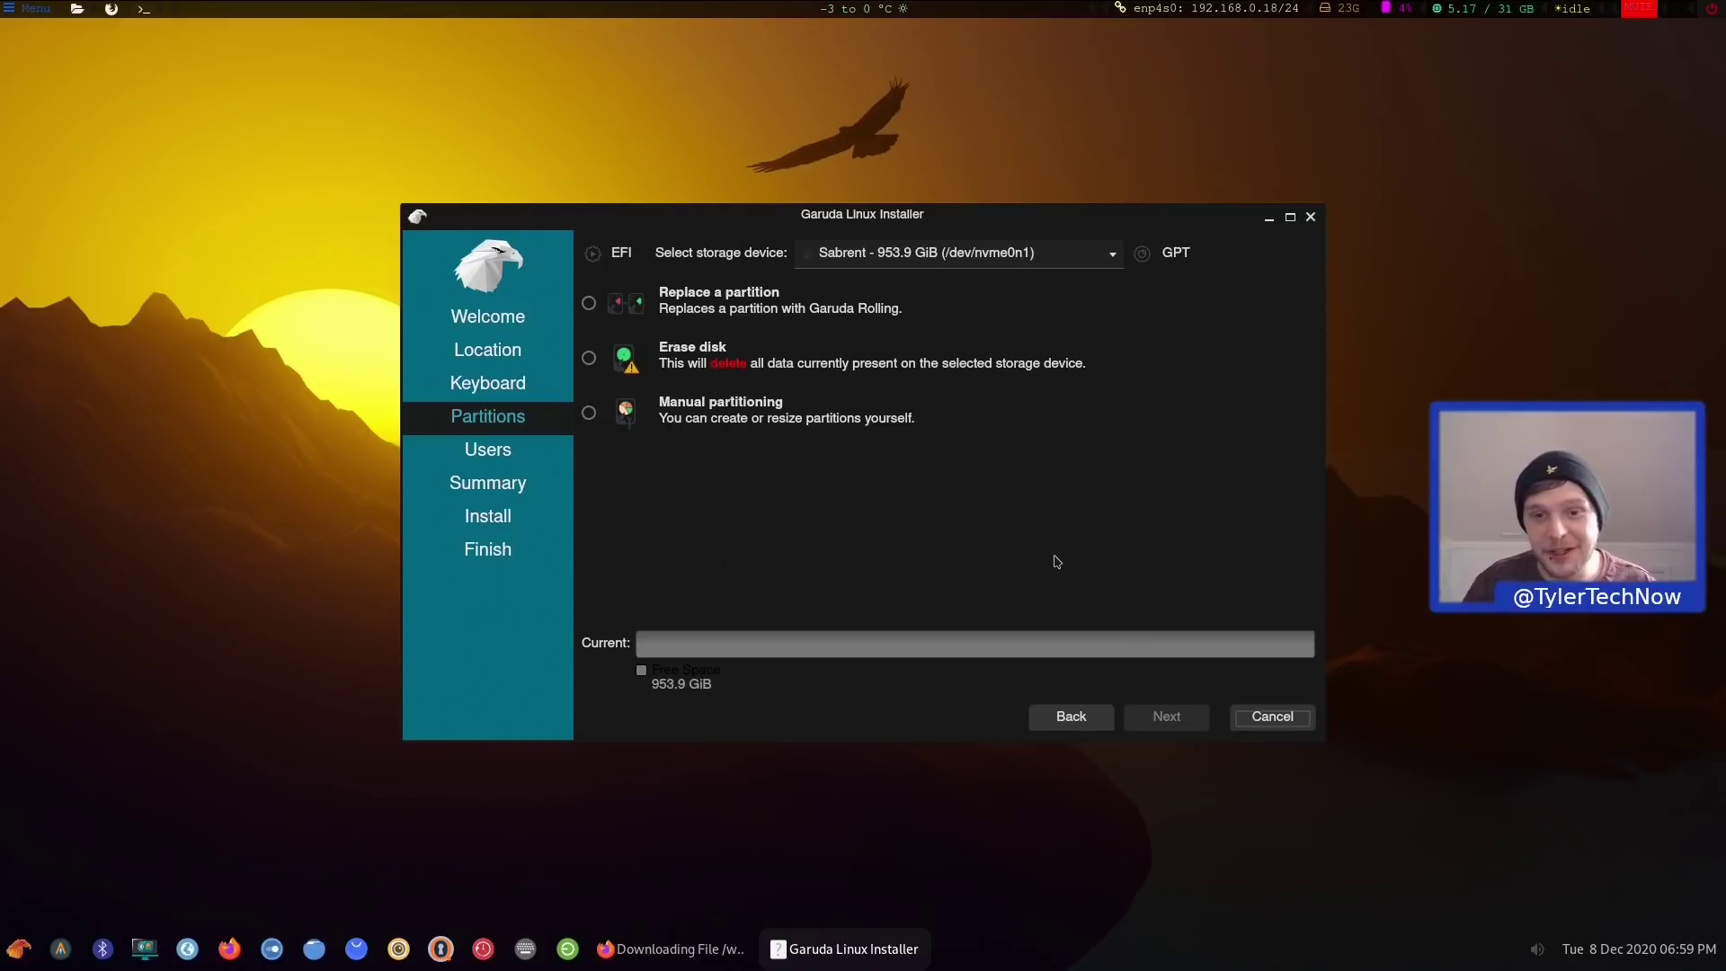
Choose to erase the Sabrent disk with the Swap (with Hibernate) option and continue to the user settings
click(697, 355)
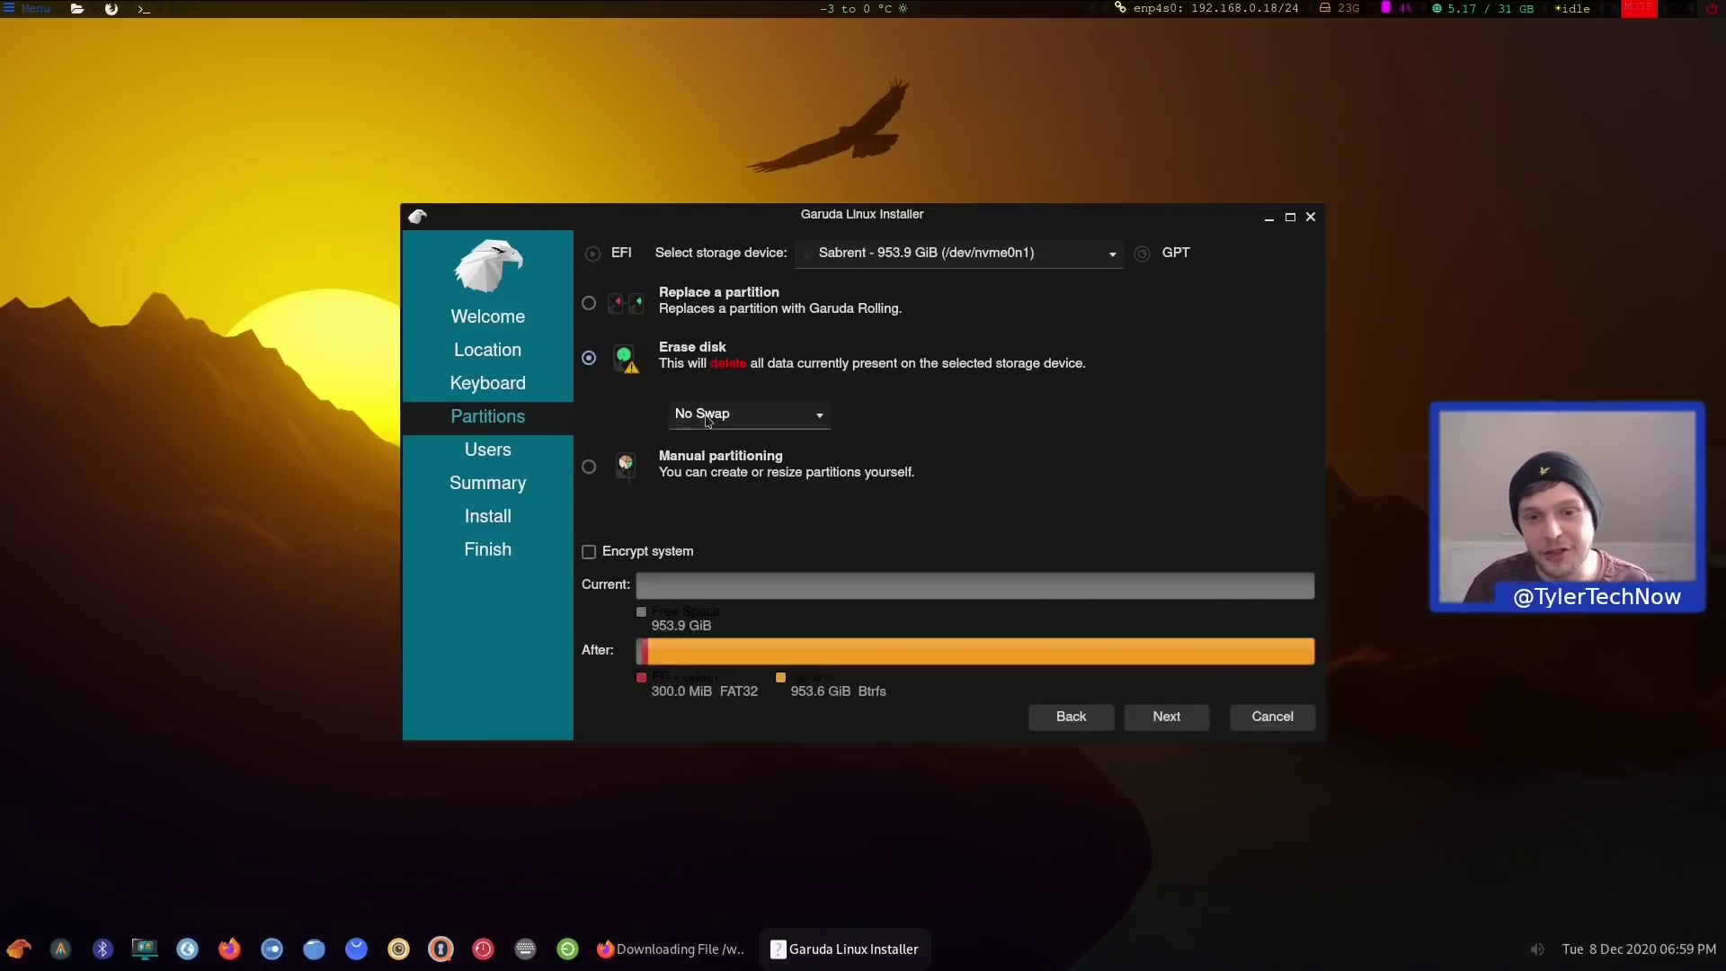
click(714, 412)
click(716, 434)
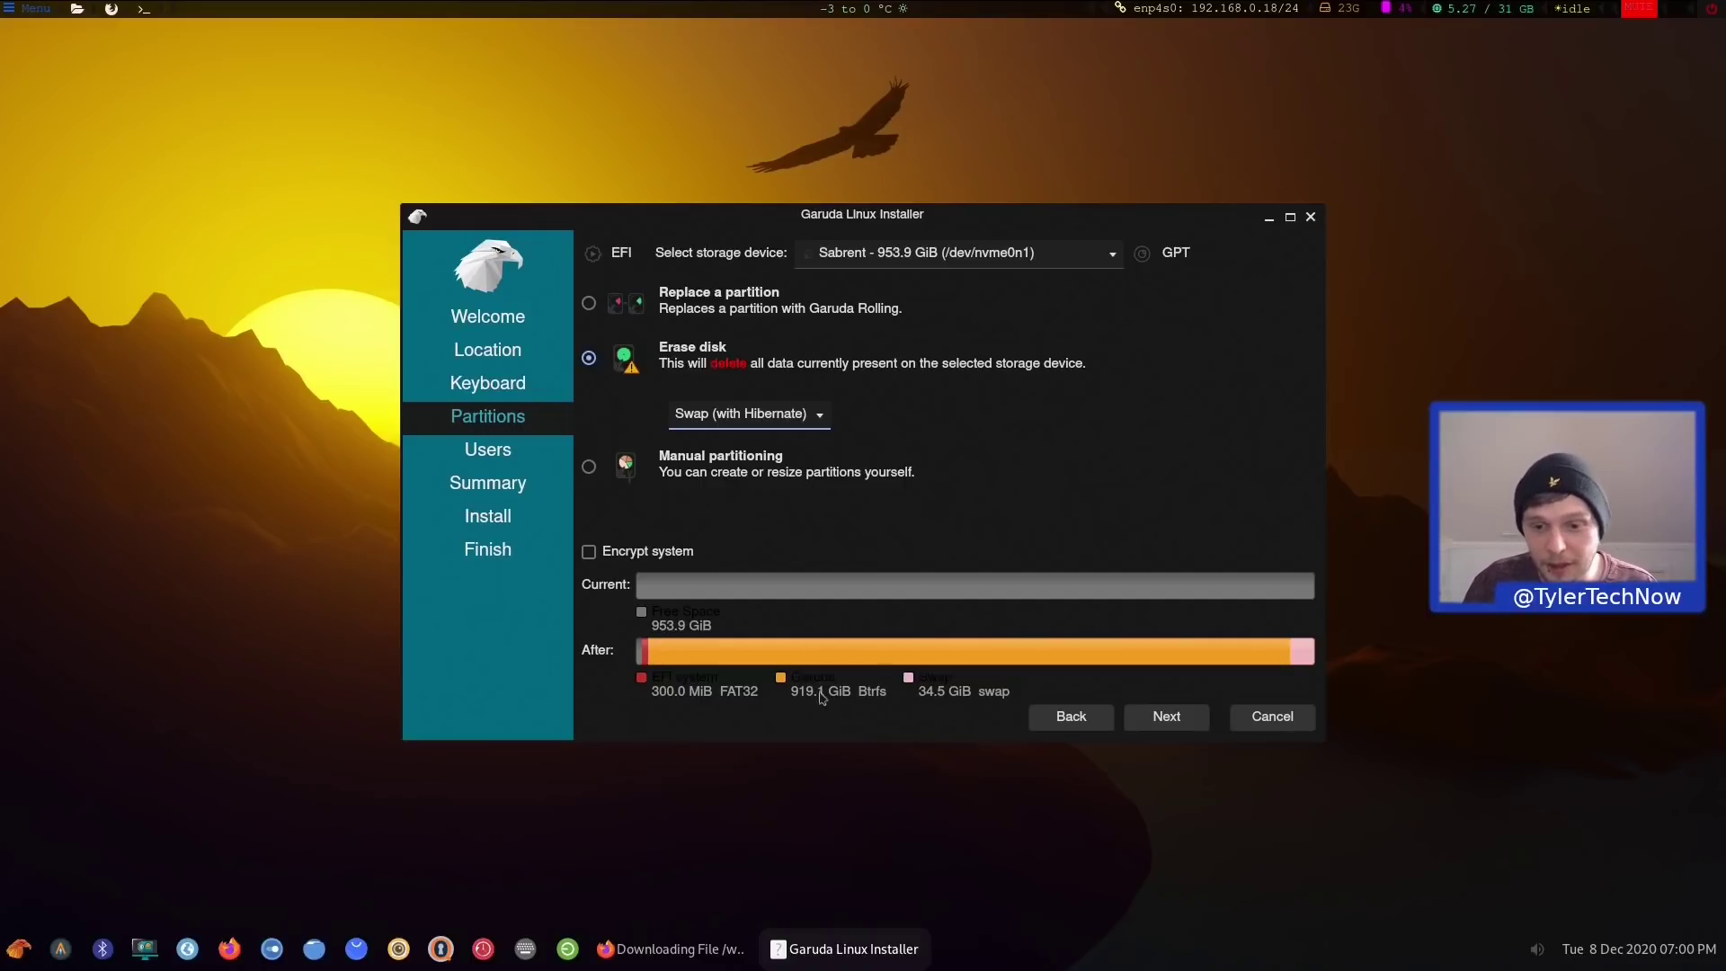
click(1160, 720)
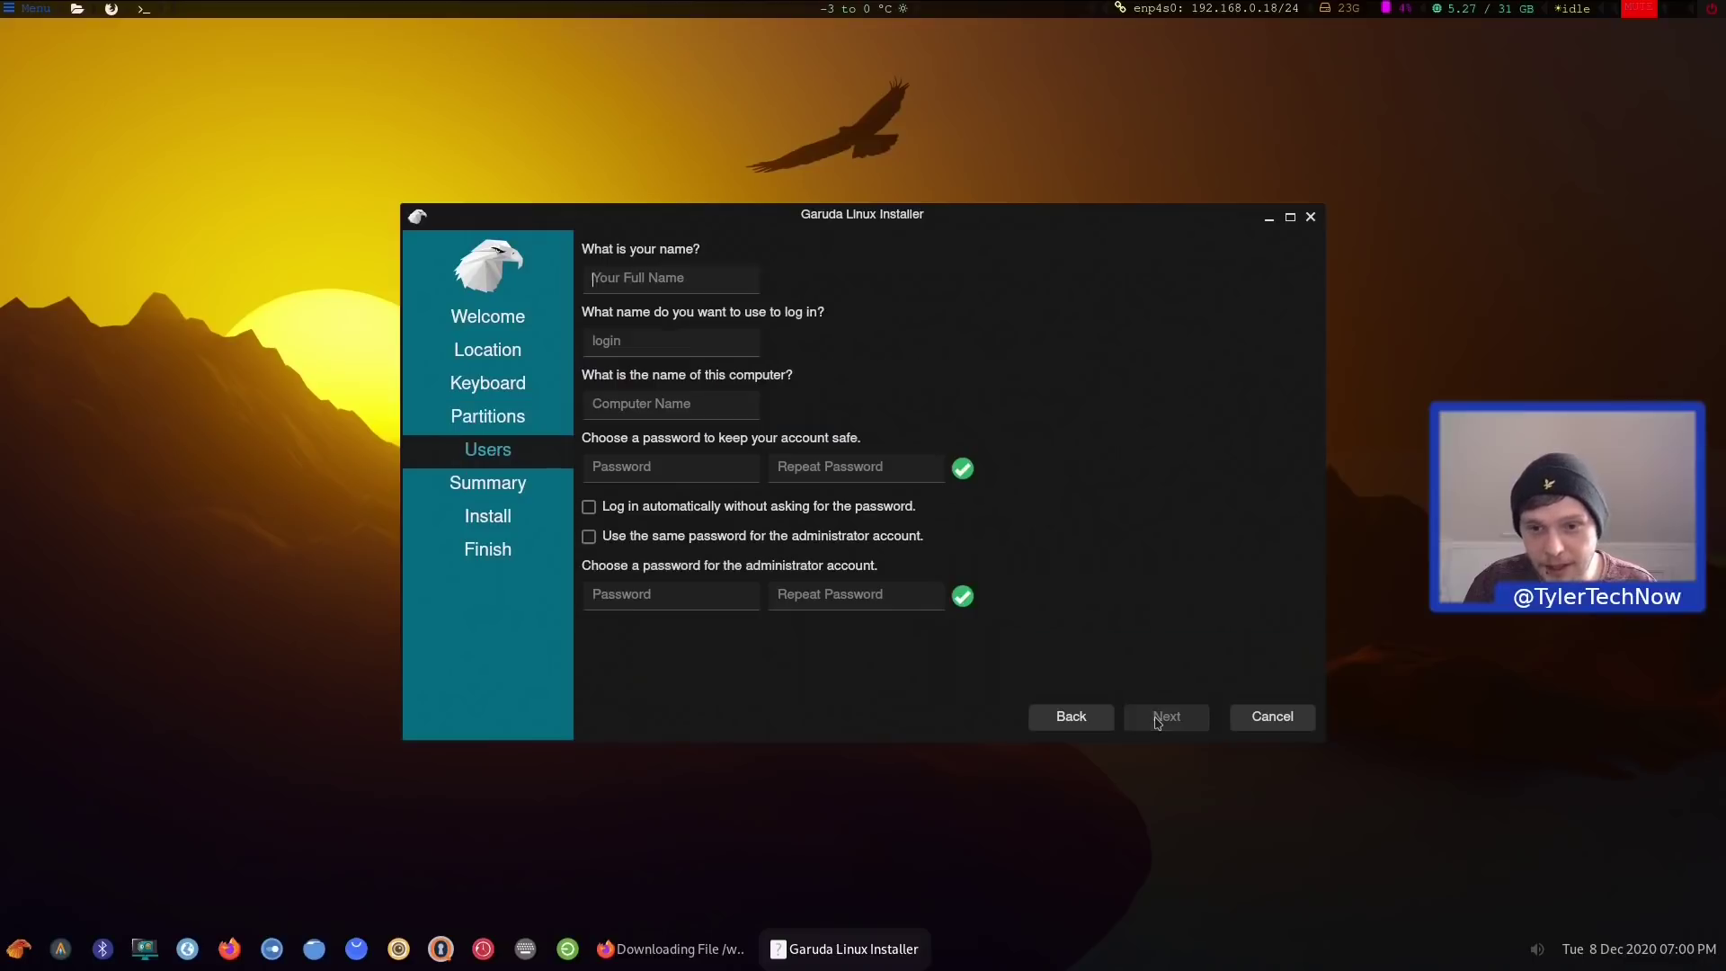
Enter the user's name, keep the suggested login name, and name the computer eagleboiii
text(tyler)
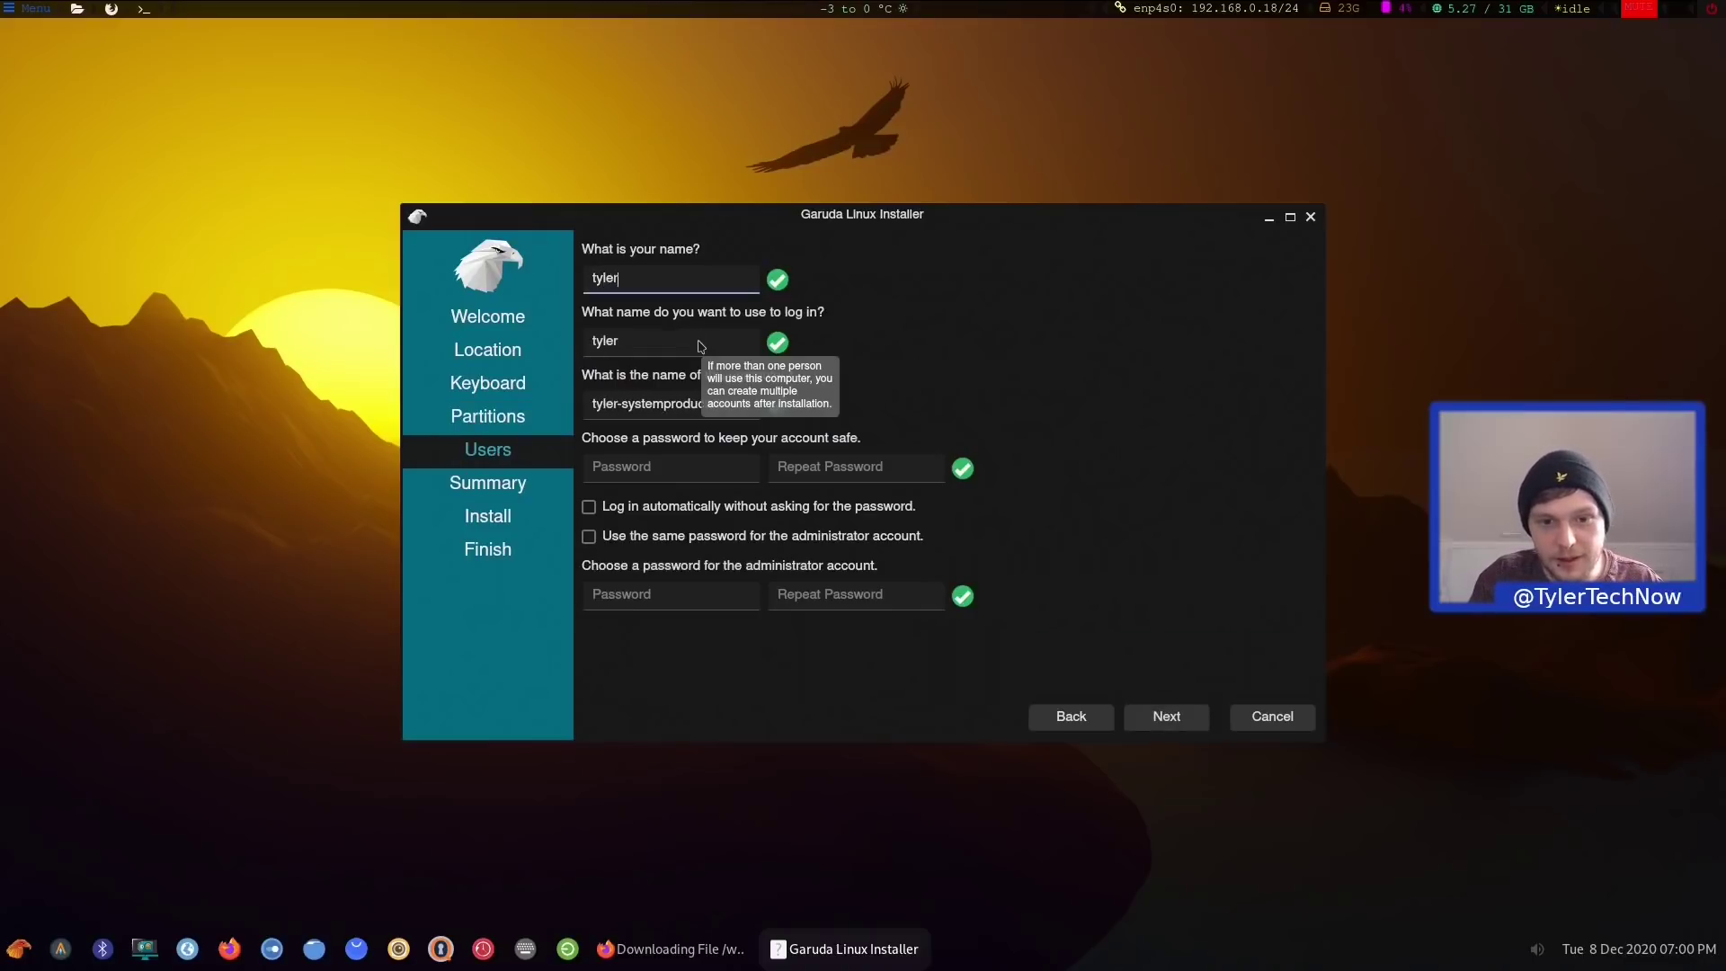
click(700, 344)
key(Tab)
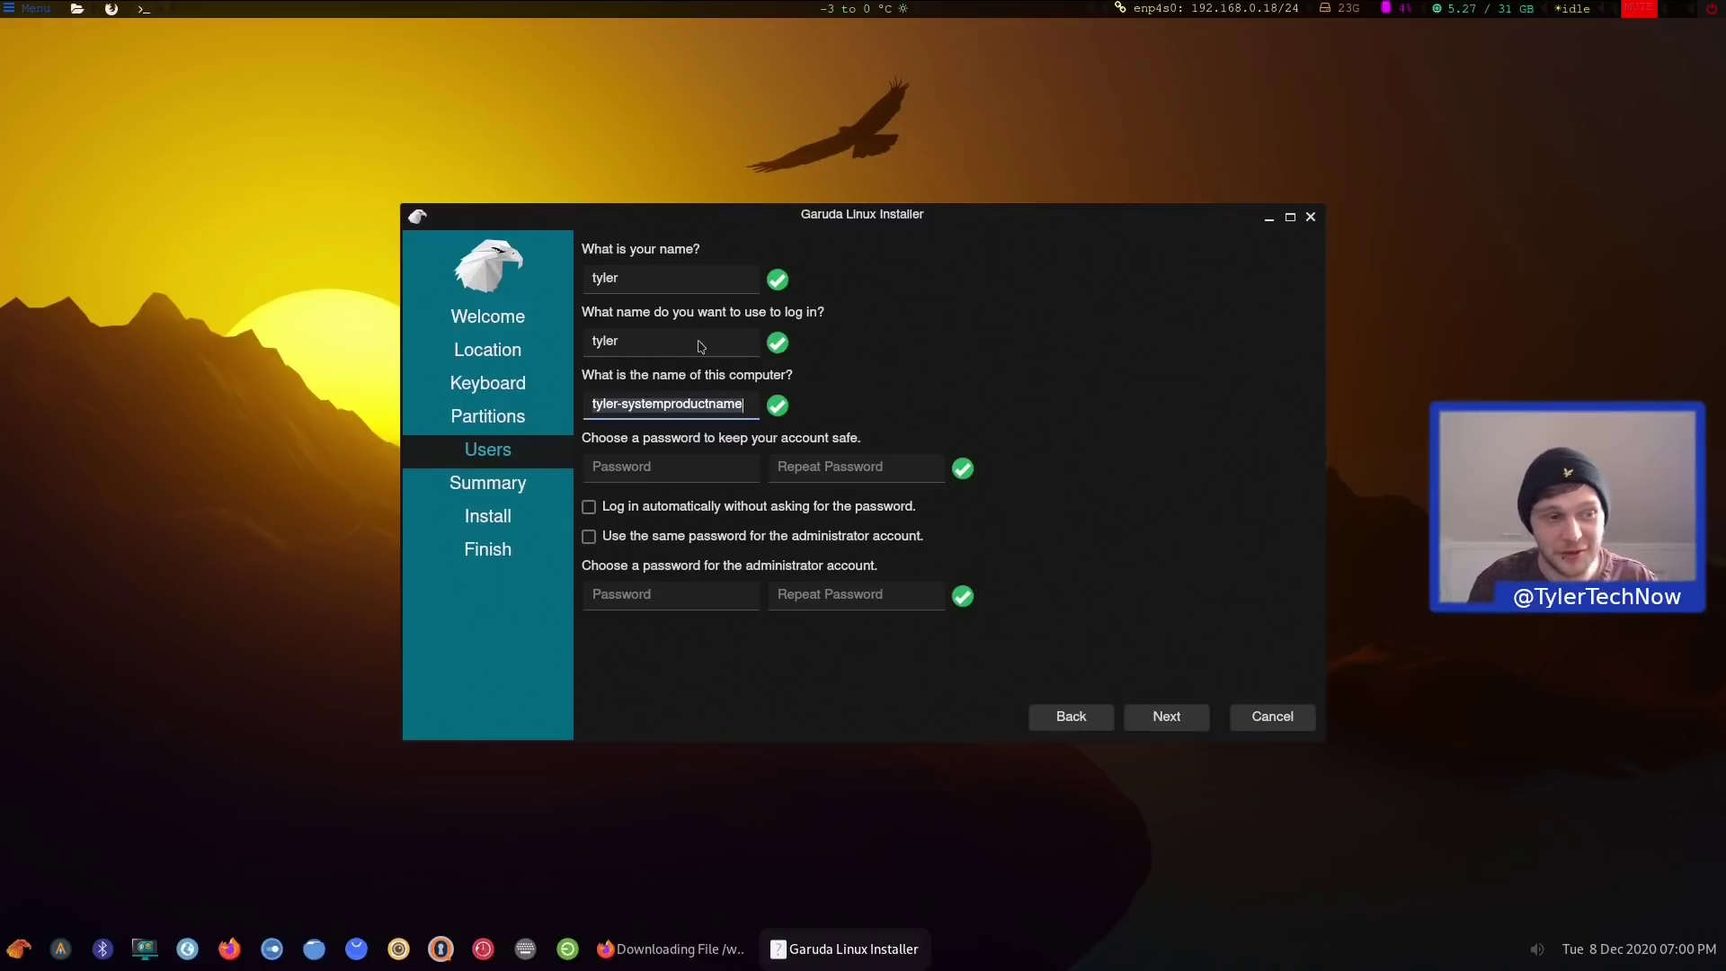
text(eagleb)
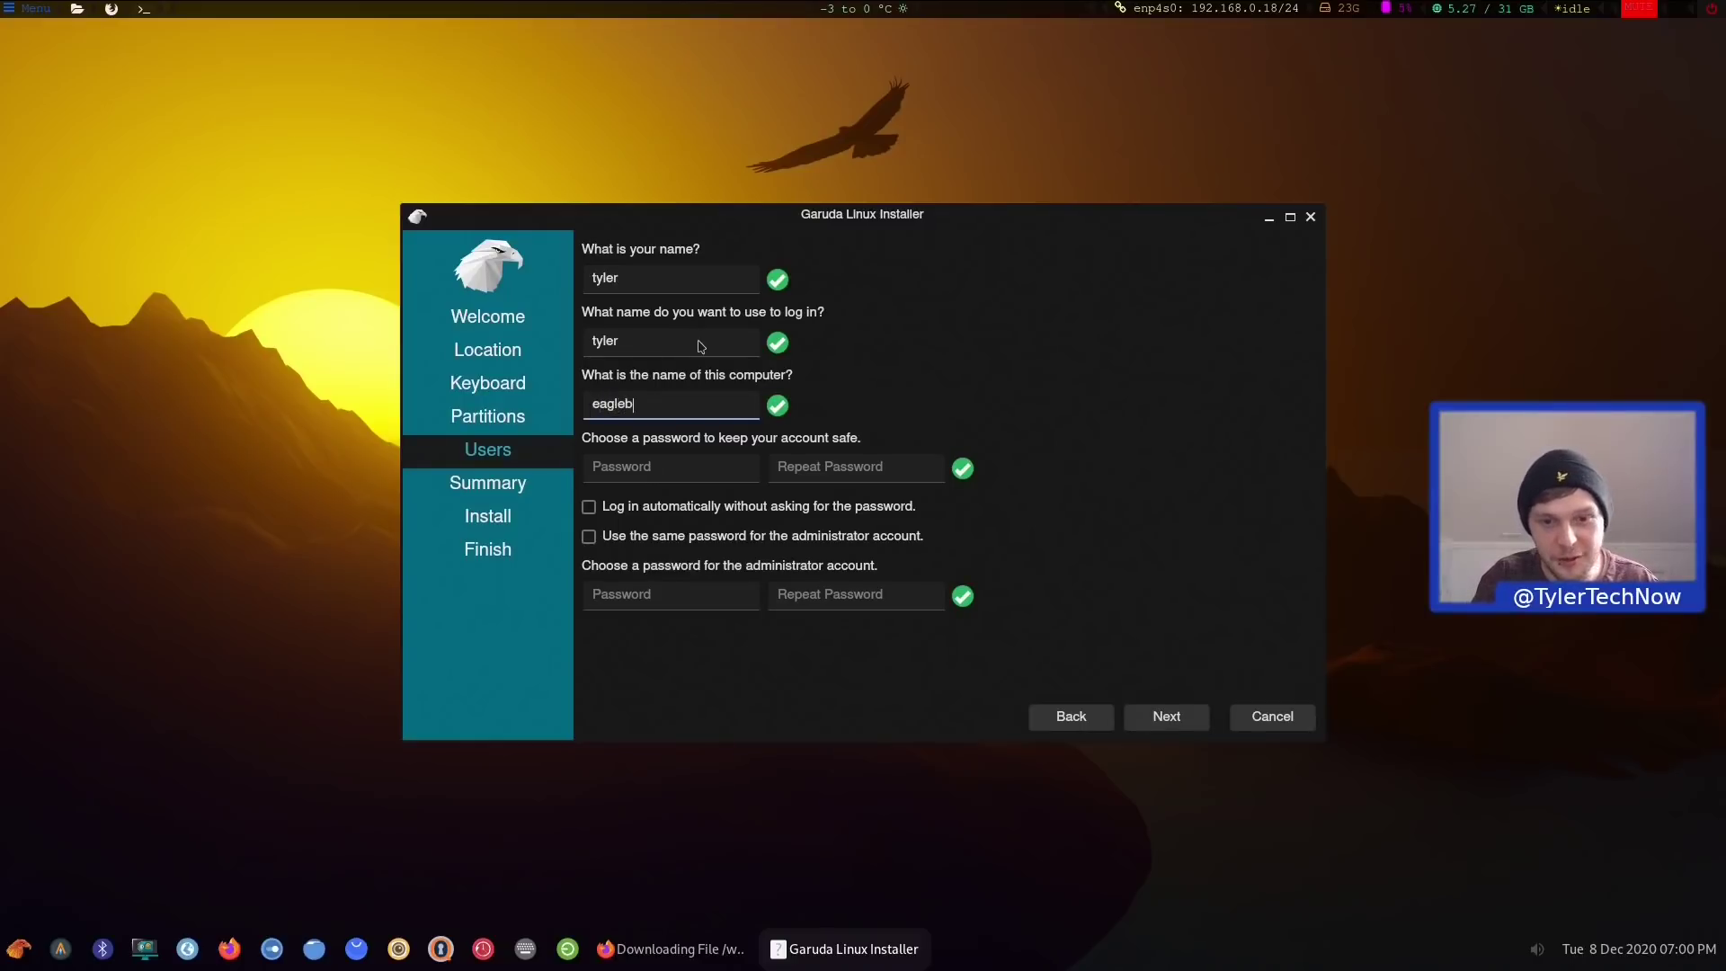
text(oiiii)
Enter and repeat the account password, enable automatic login and the same password for the administrator account, and continue to the summary
key(Tab)
text(******)
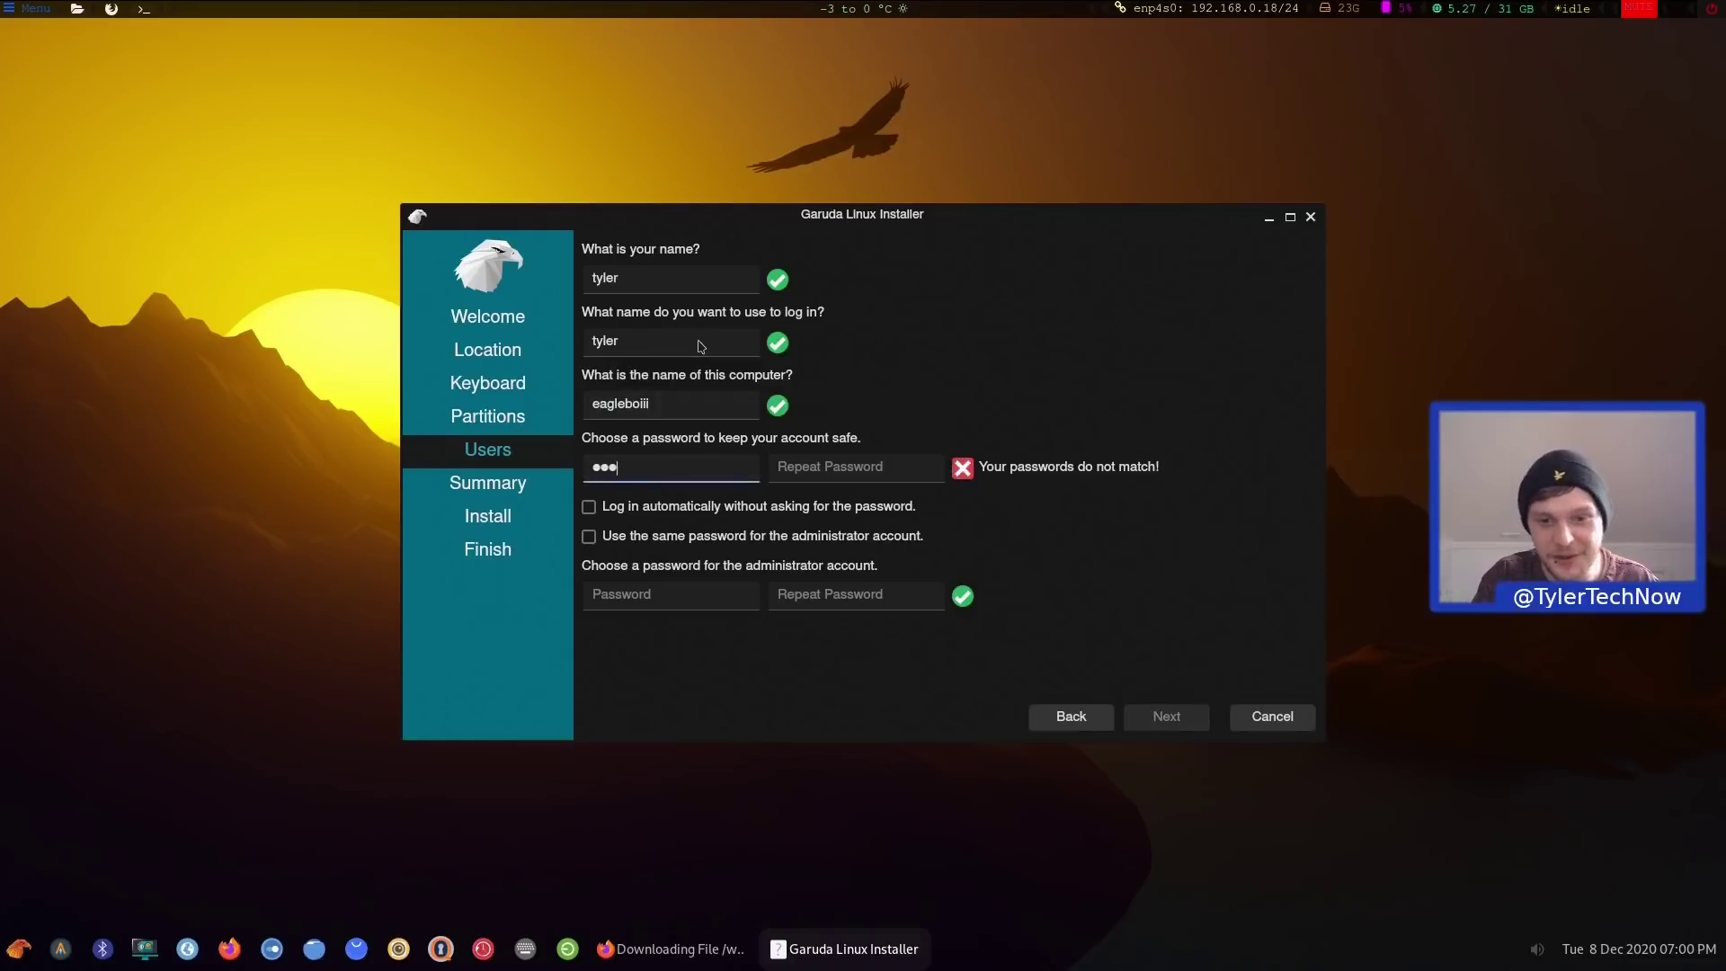
text(**)
key(Tab)
text(********)
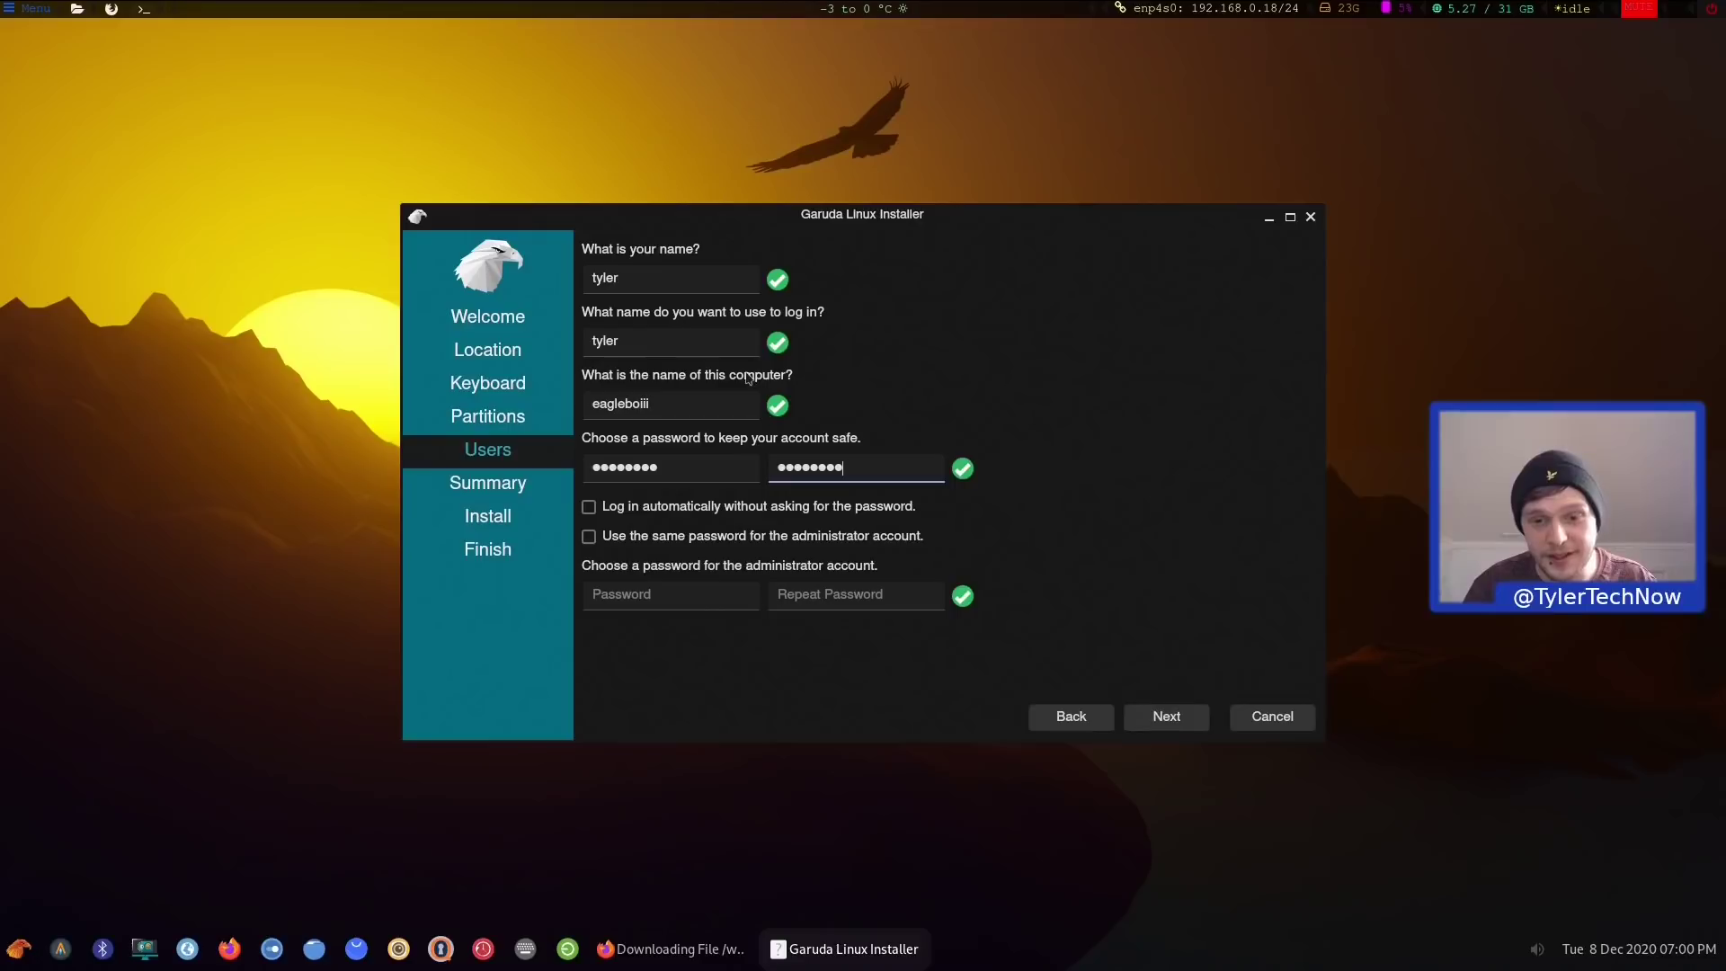
click(841, 506)
click(841, 536)
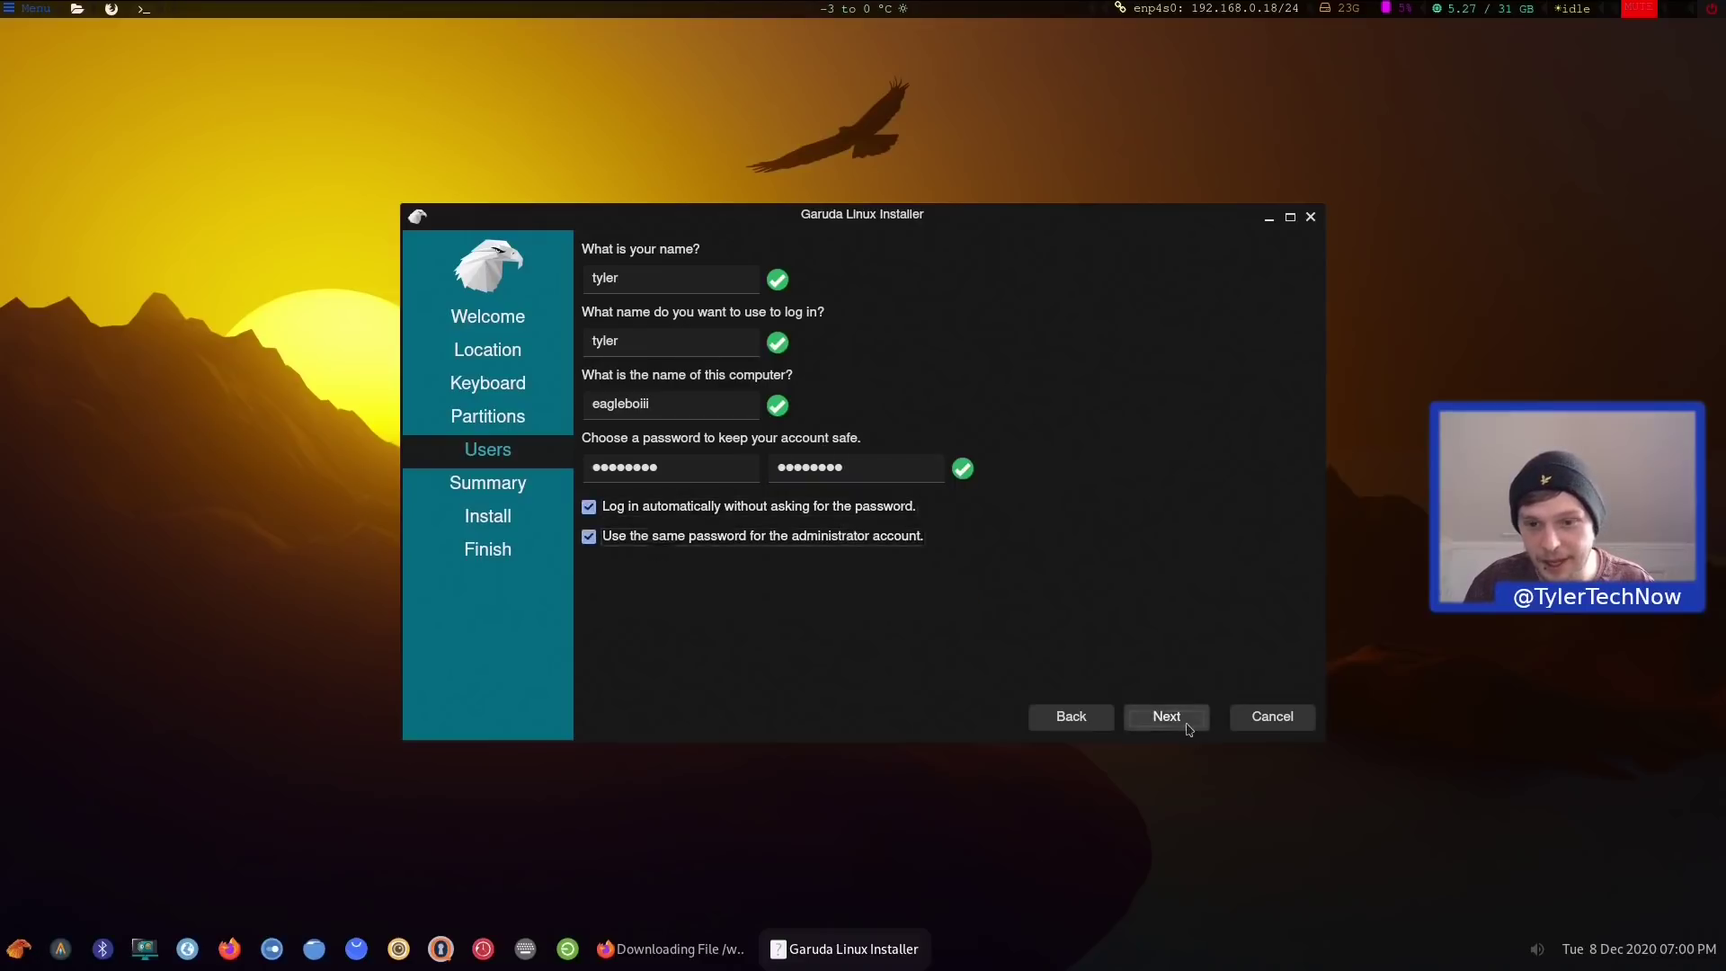
click(1166, 714)
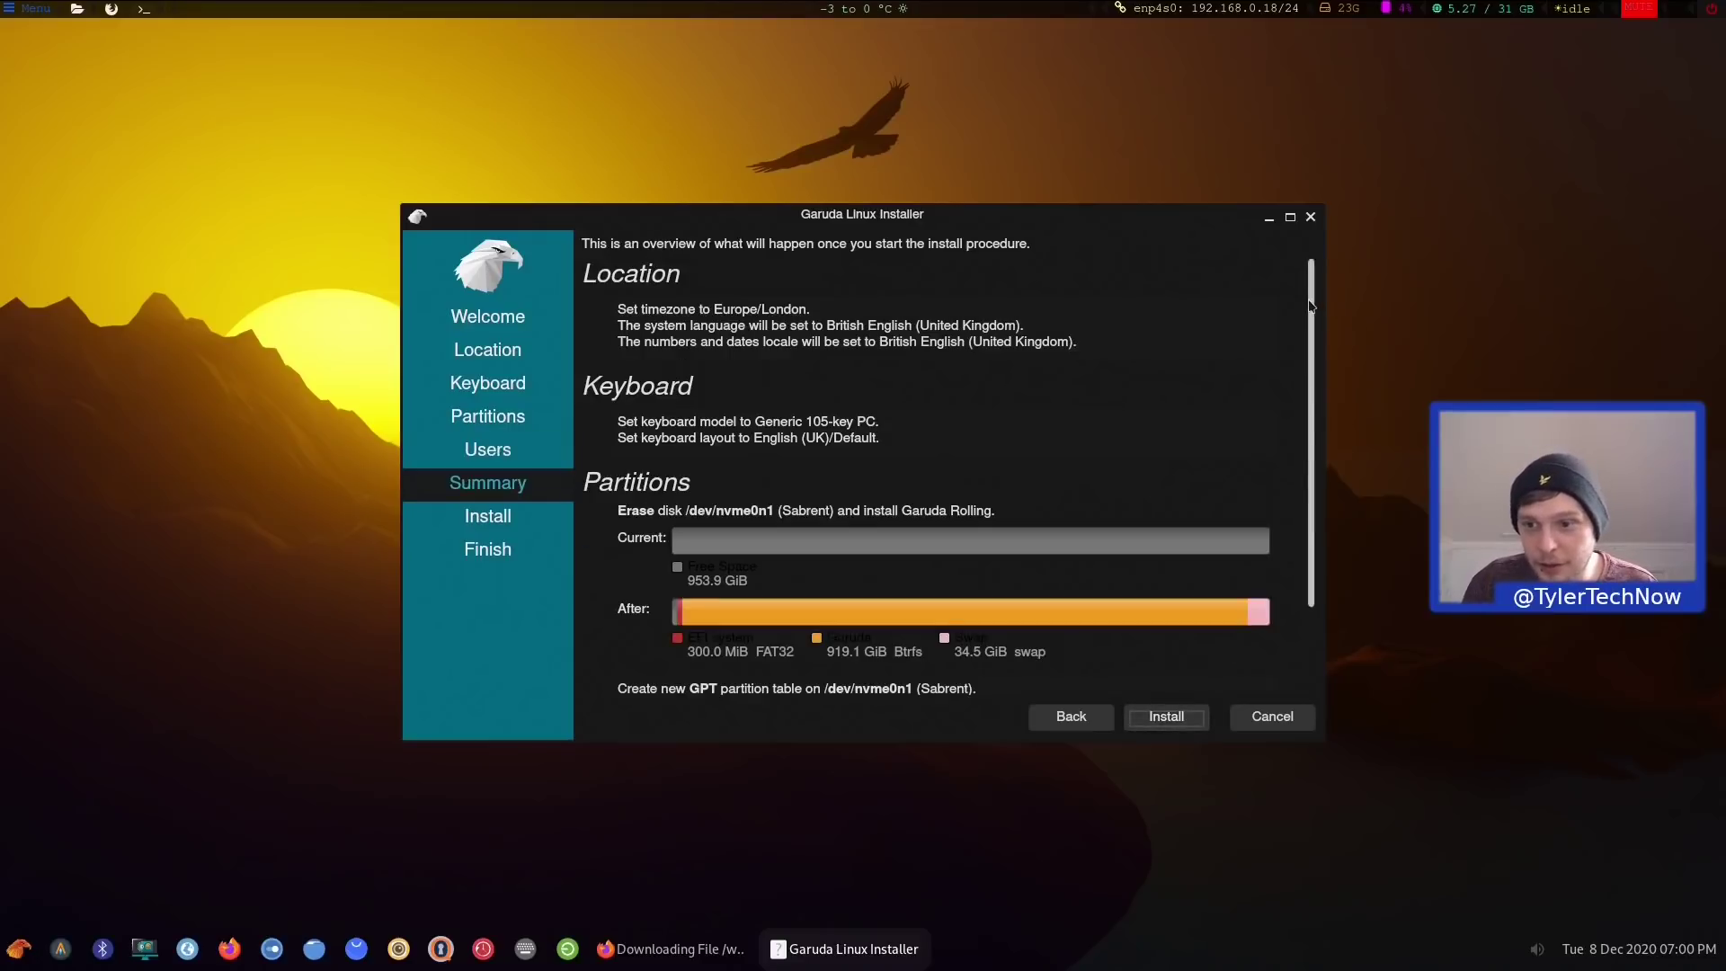
Review the installation summary and start the installation, confirming the disk changes
mouse_move(1310, 295)
mouse_down()
mouse_move(1301, 438)
mouse_move(1294, 301)
mouse_up()
click(1166, 716)
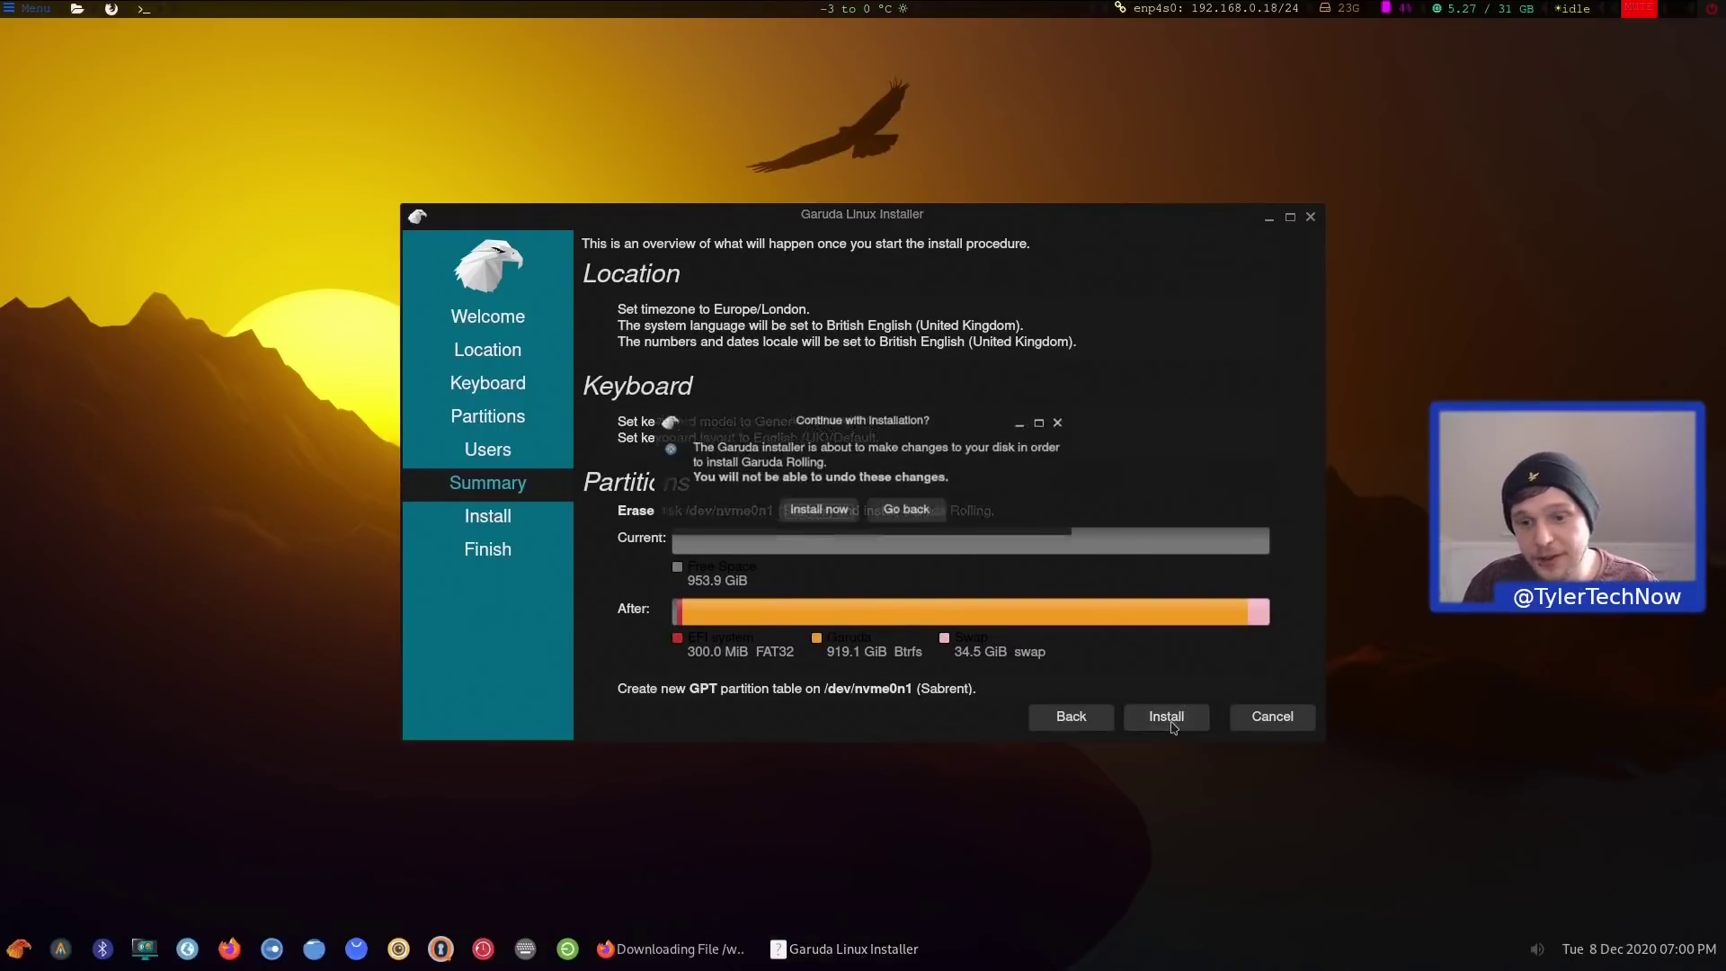
click(813, 514)
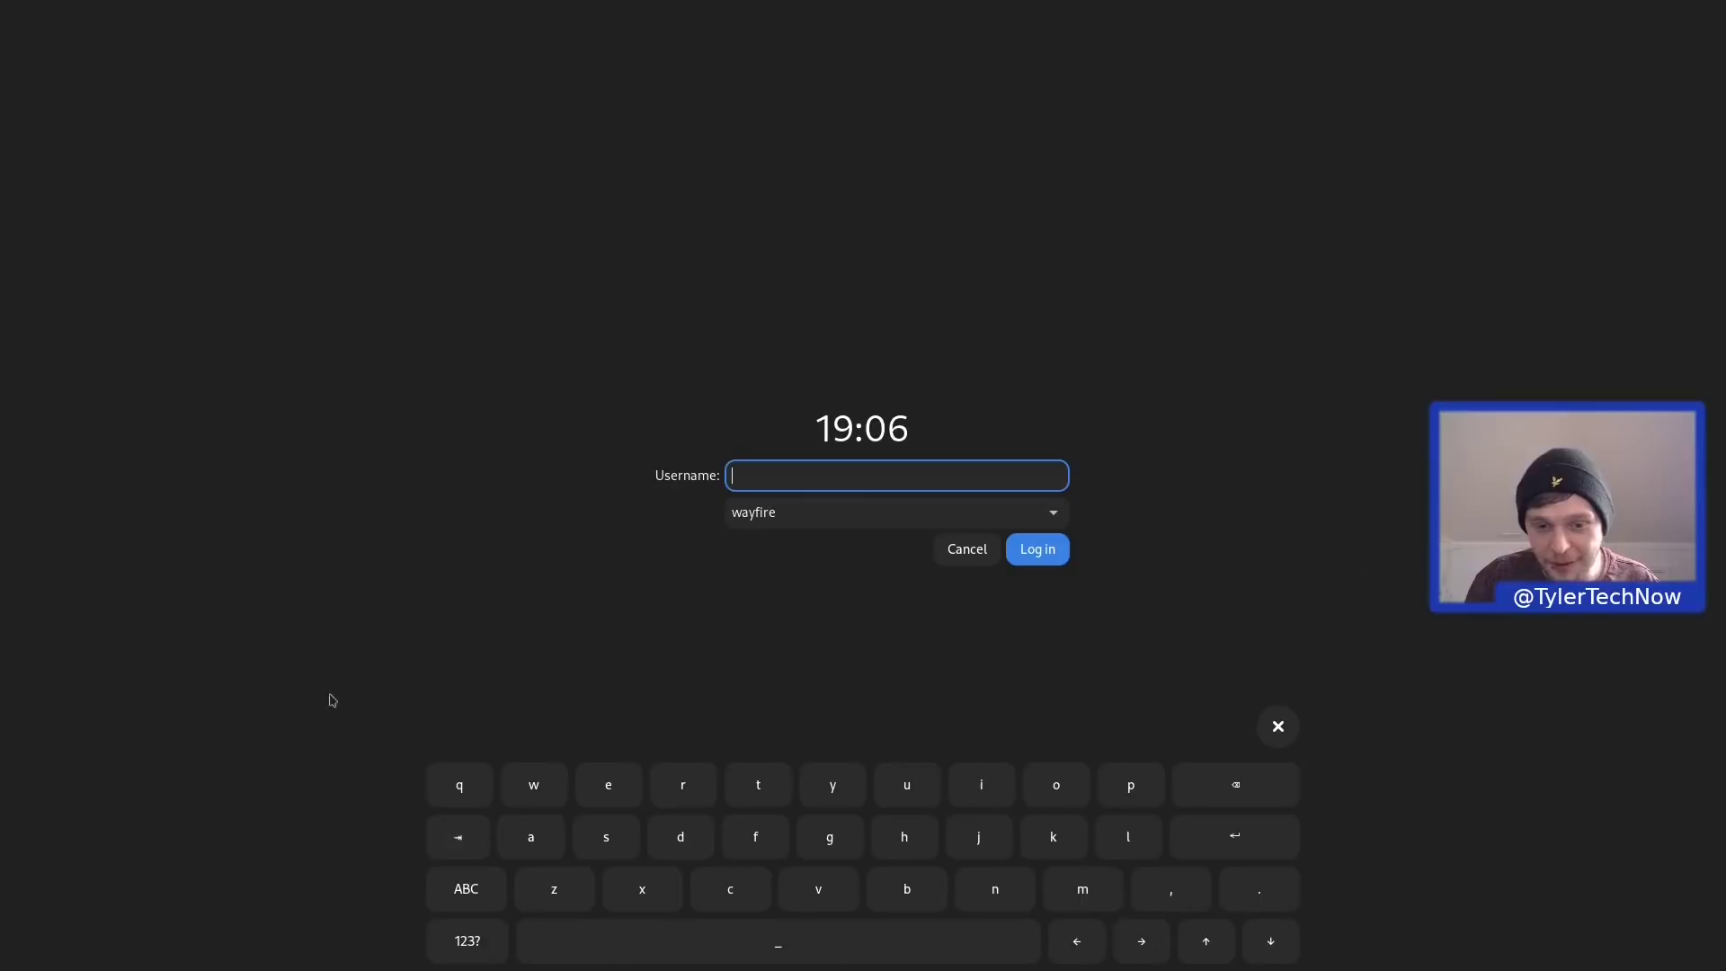
Dismiss the on-screen keyboard and log in to the wayfire session with the username and account password
click(1278, 727)
text(tyler)
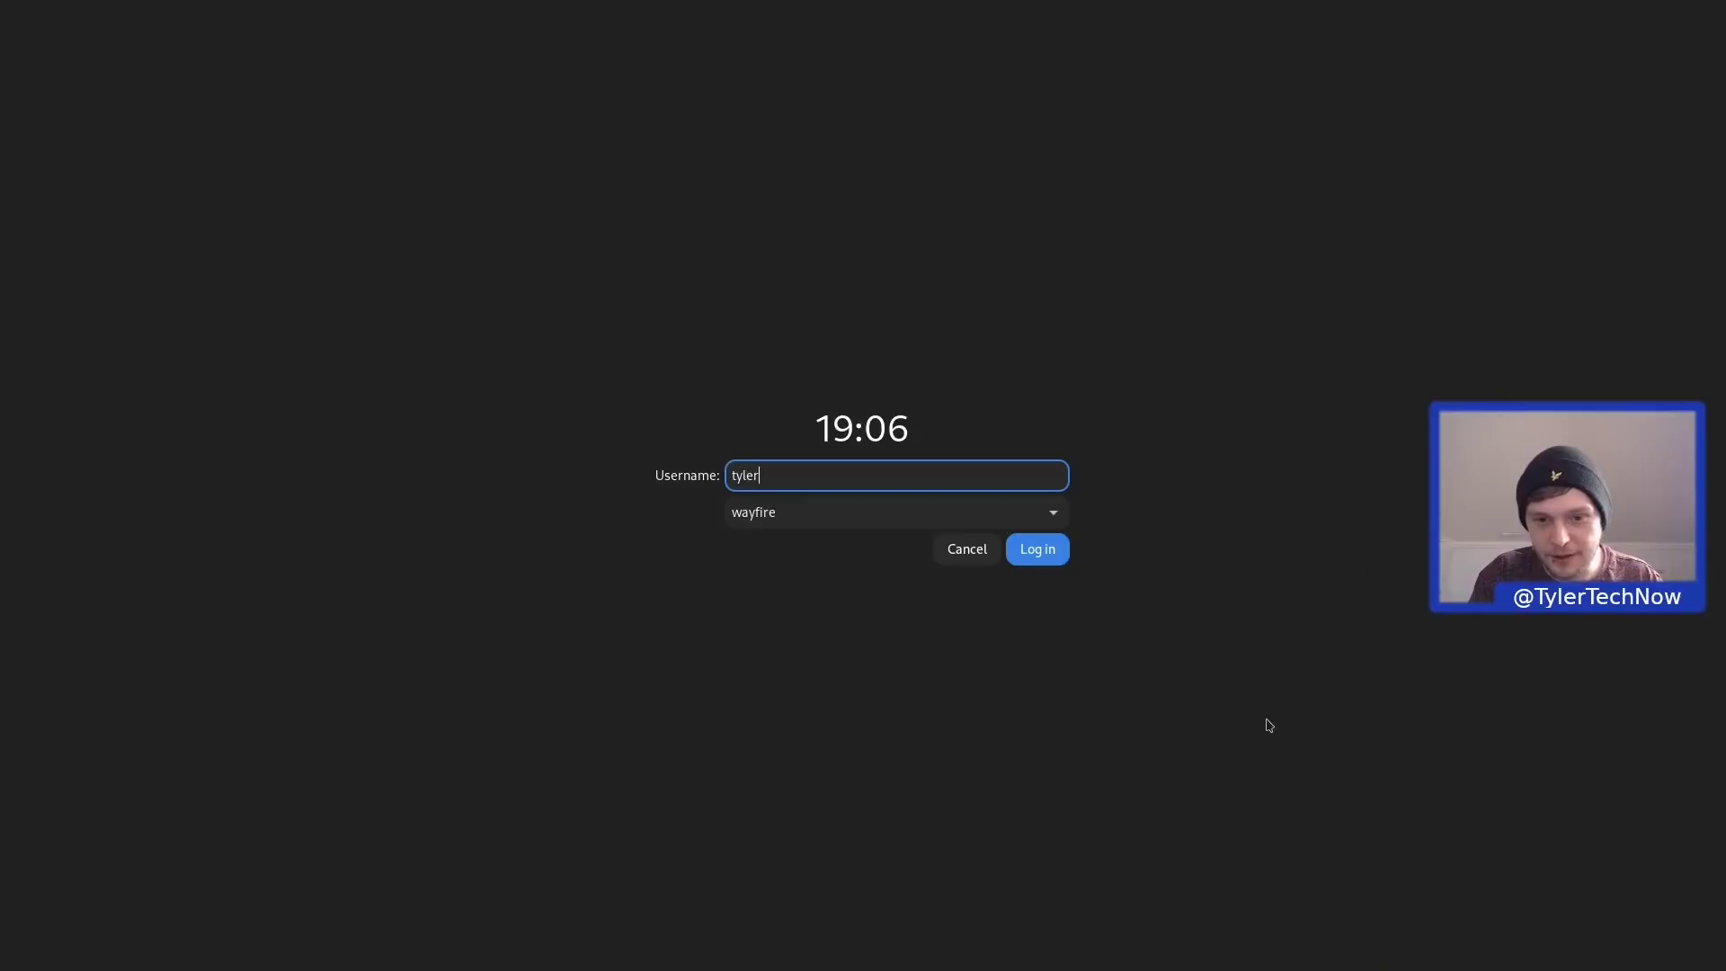
key(Return)
text(*********)
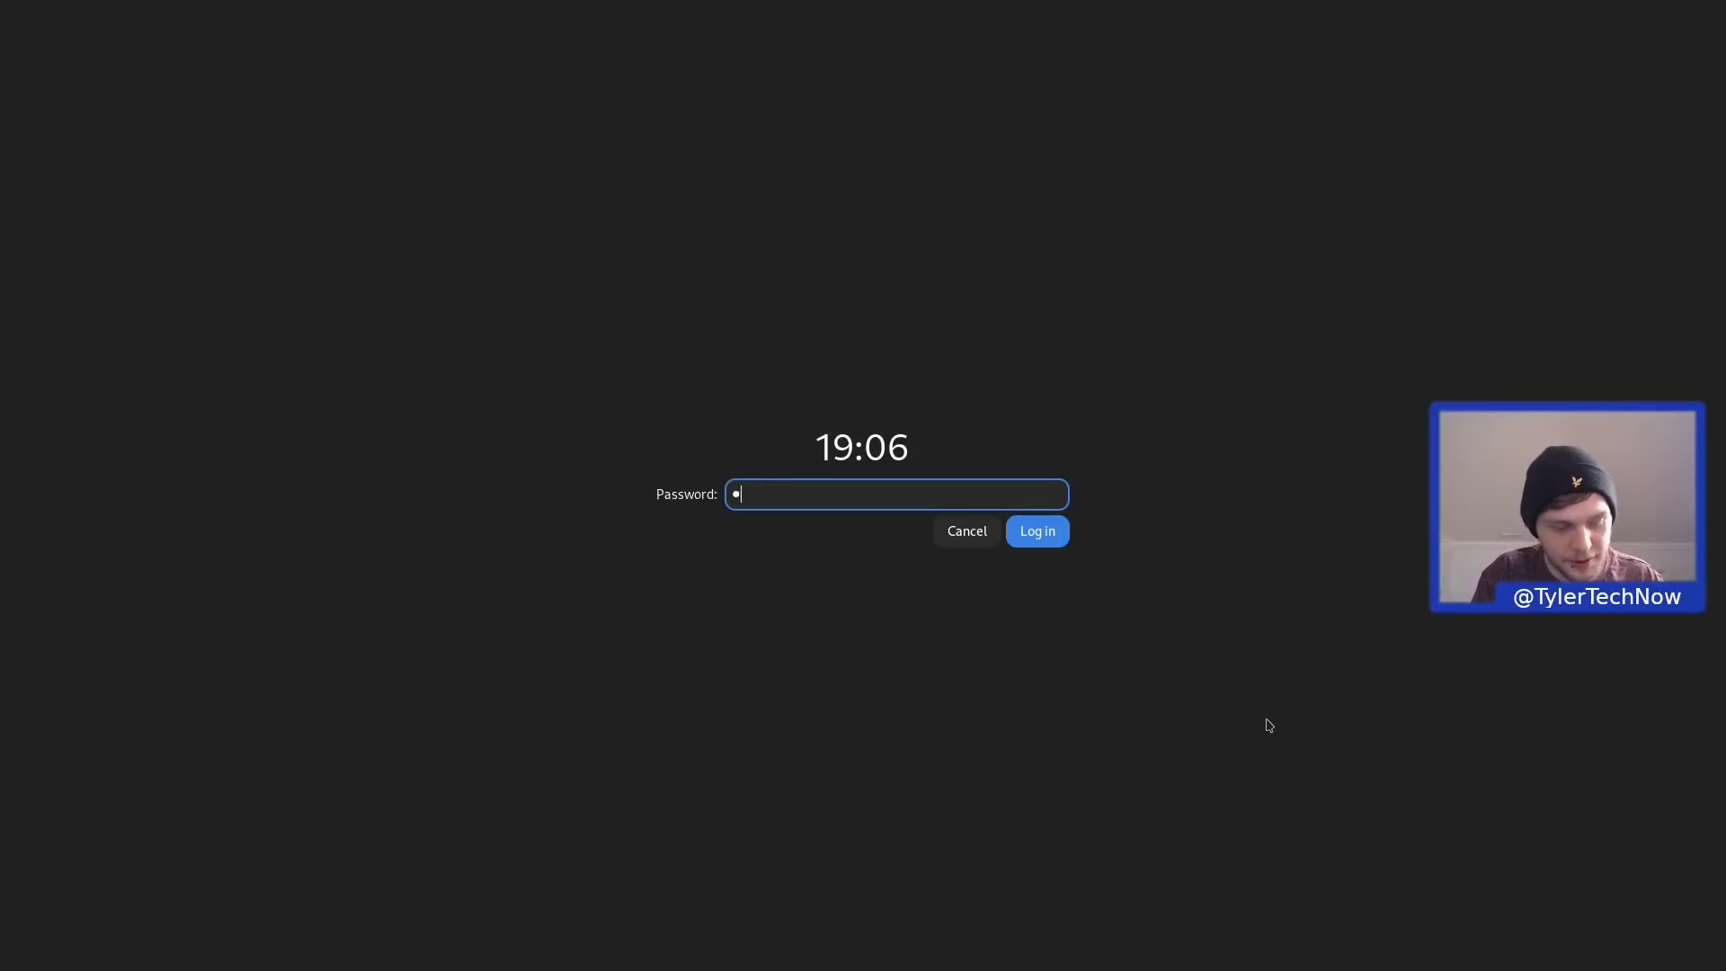
key(Return)
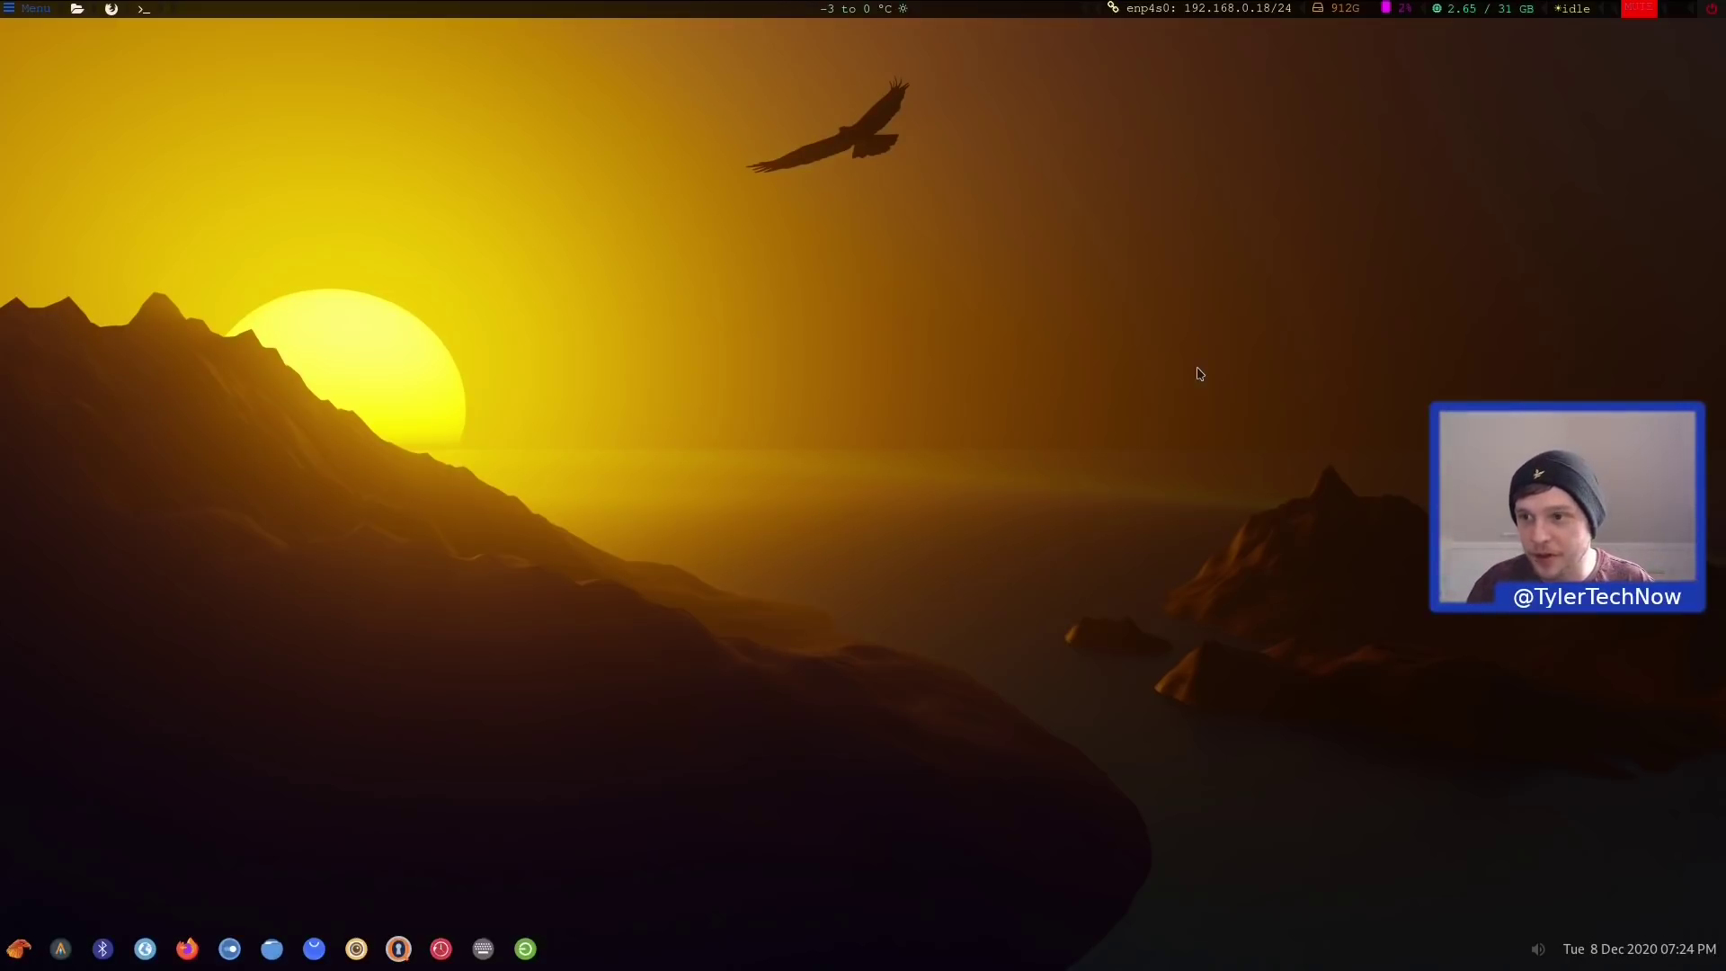
Lock the session through the power options and unlock it with the account password
click(1710, 14)
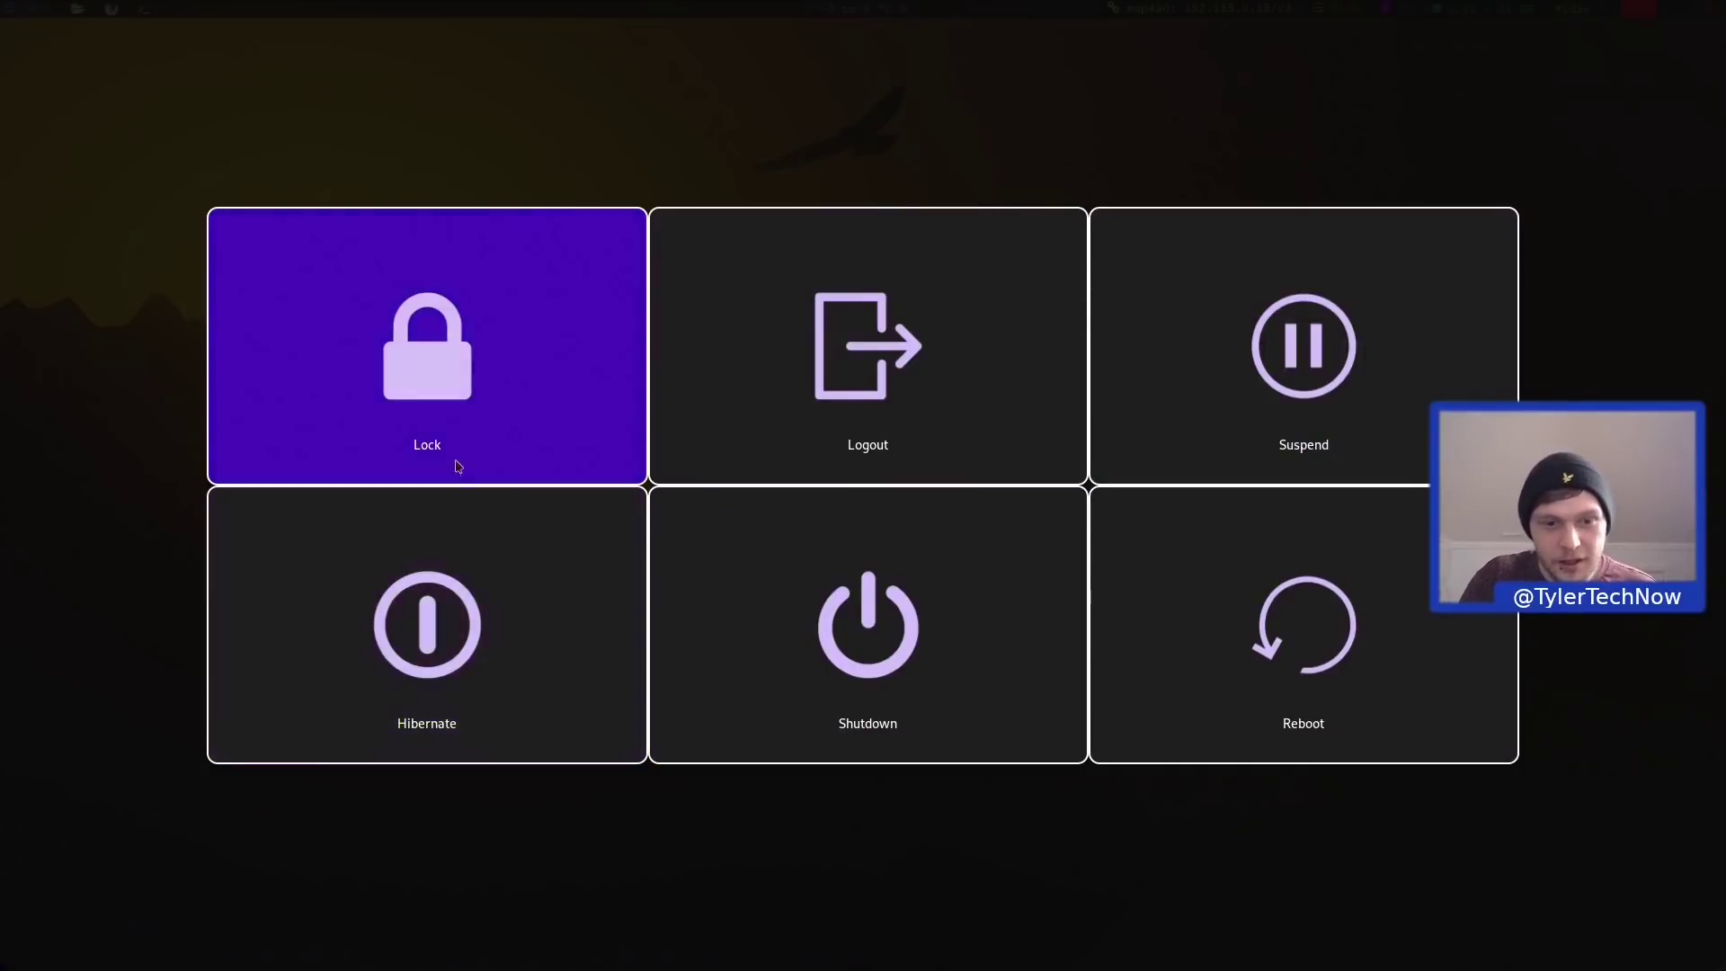
click(407, 368)
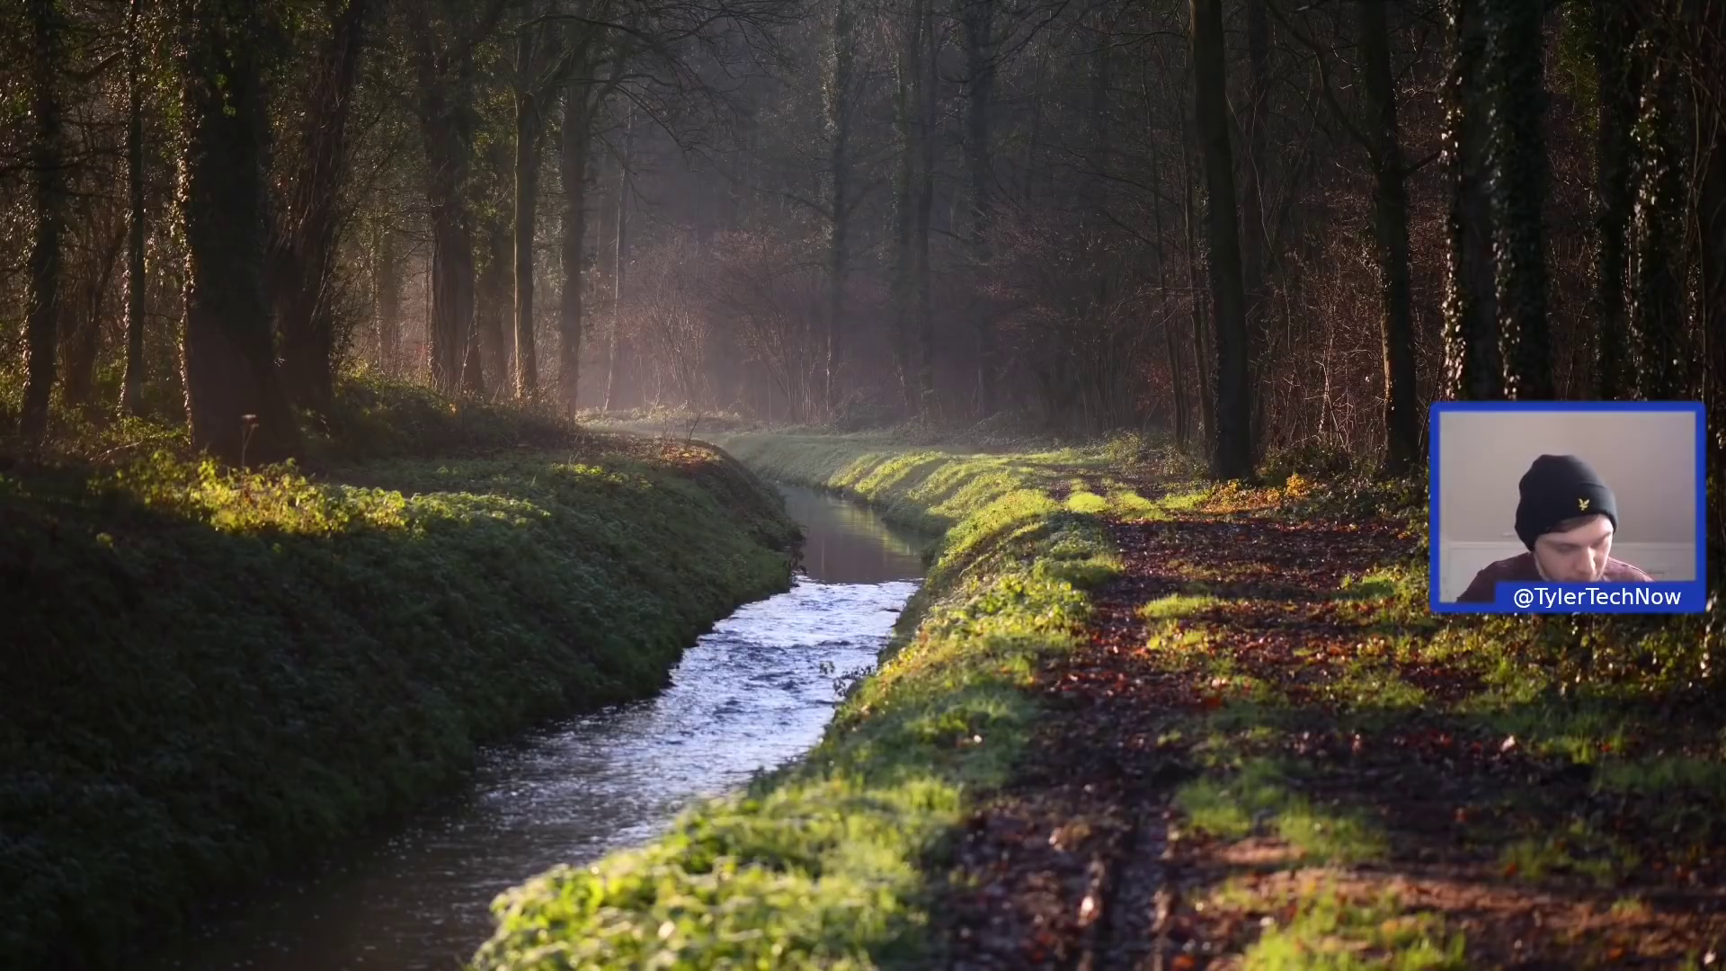
text(••••••)
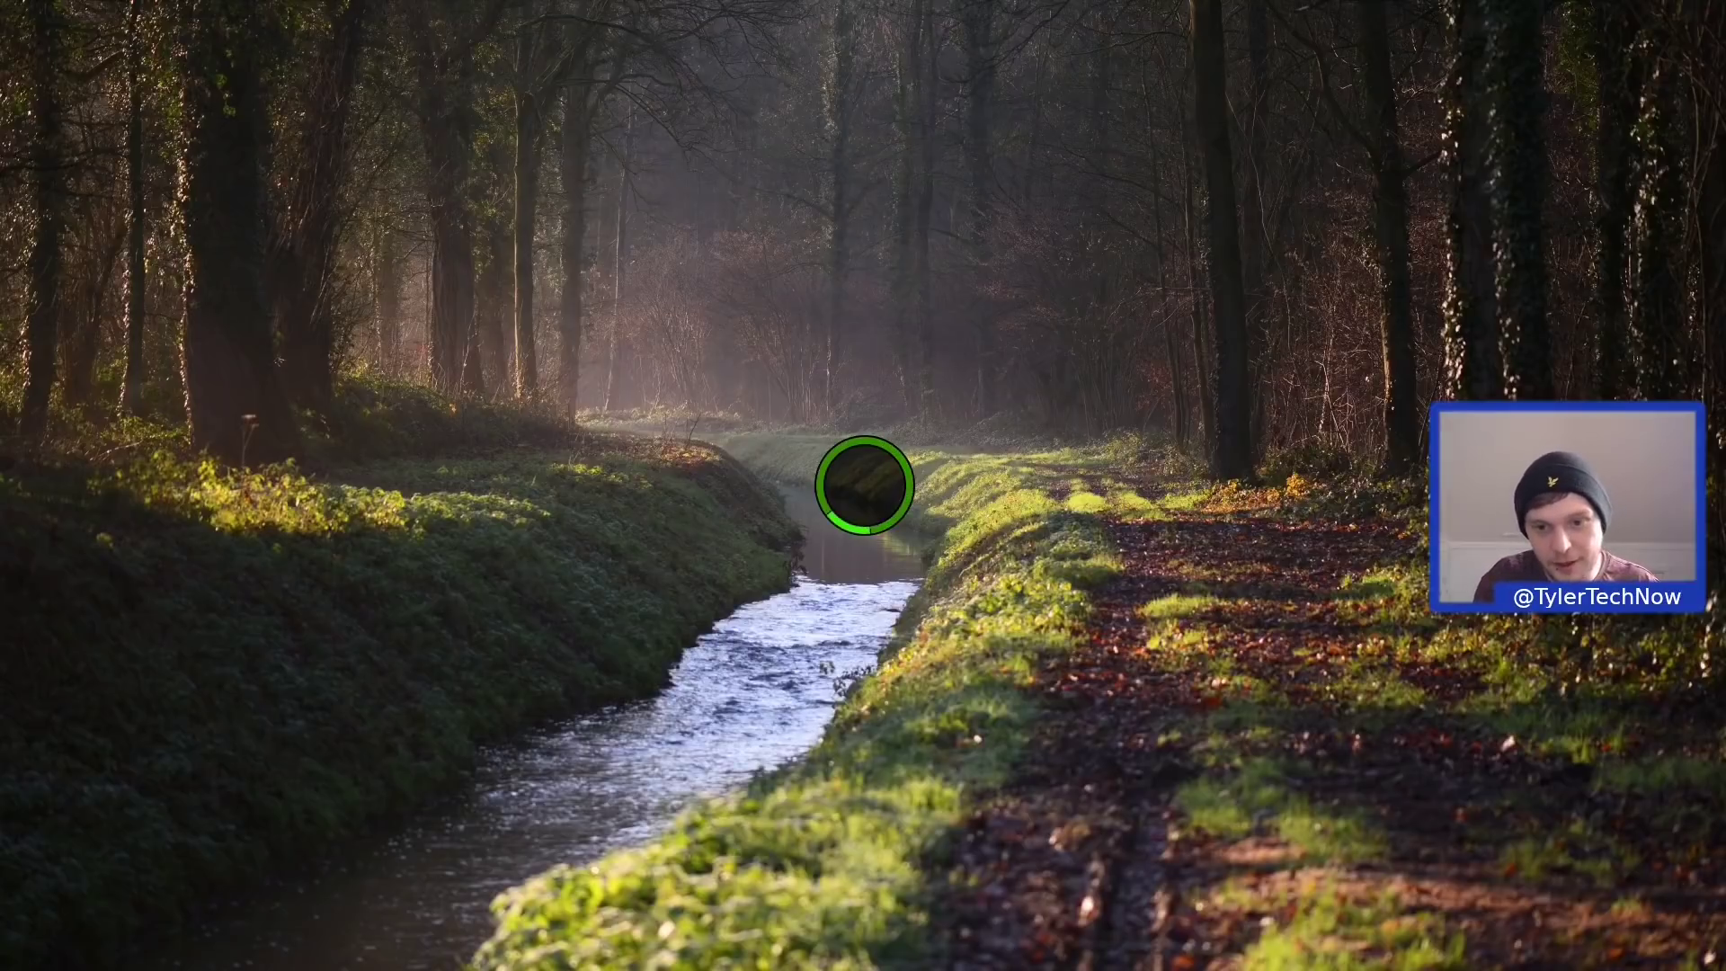
key(Return)
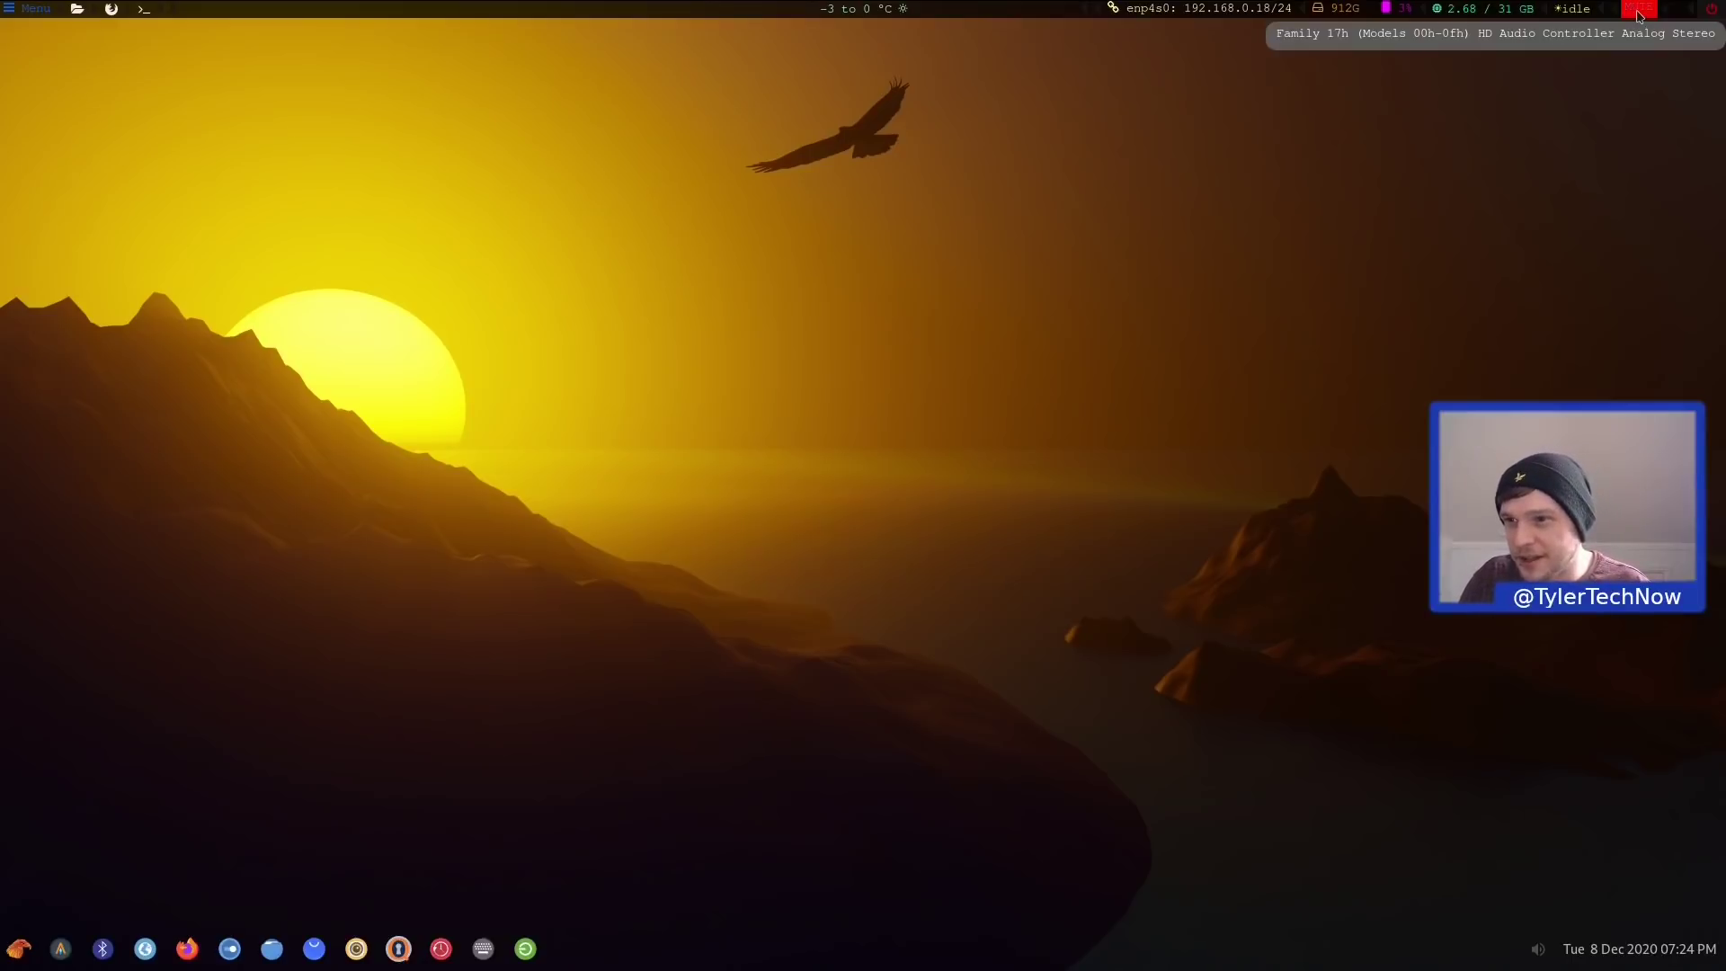
View the output devices in Volume Control, close it, and toggle the idle inhibitor twice
click(1638, 12)
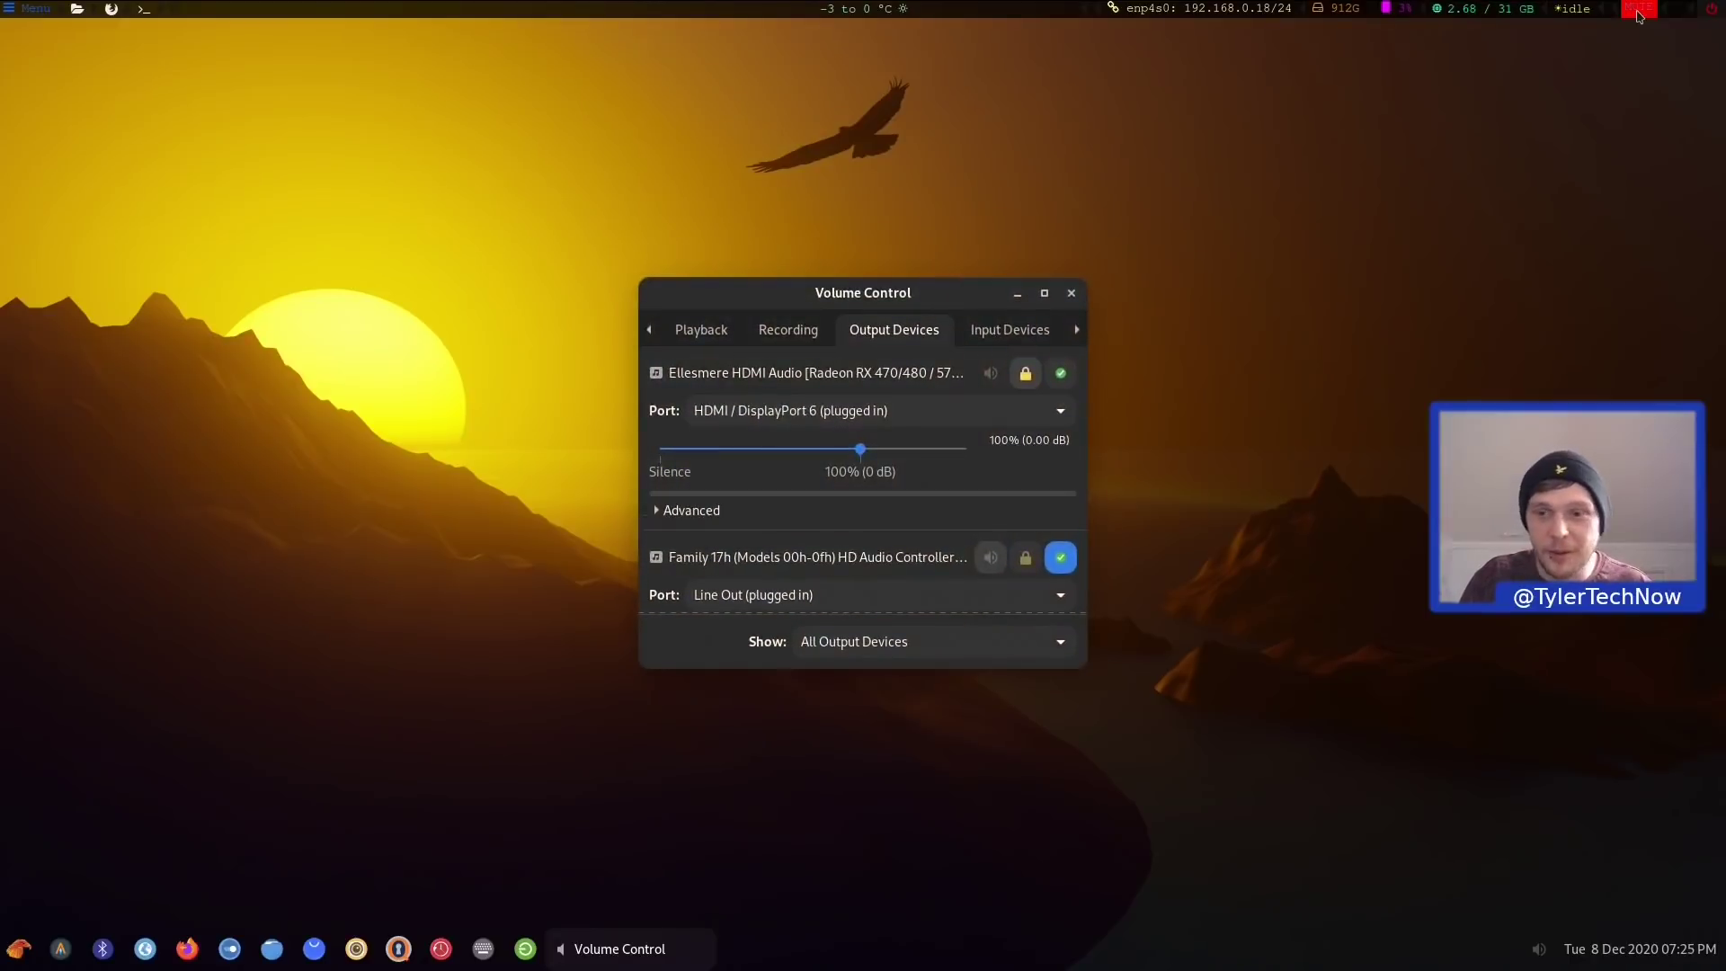
click(1071, 293)
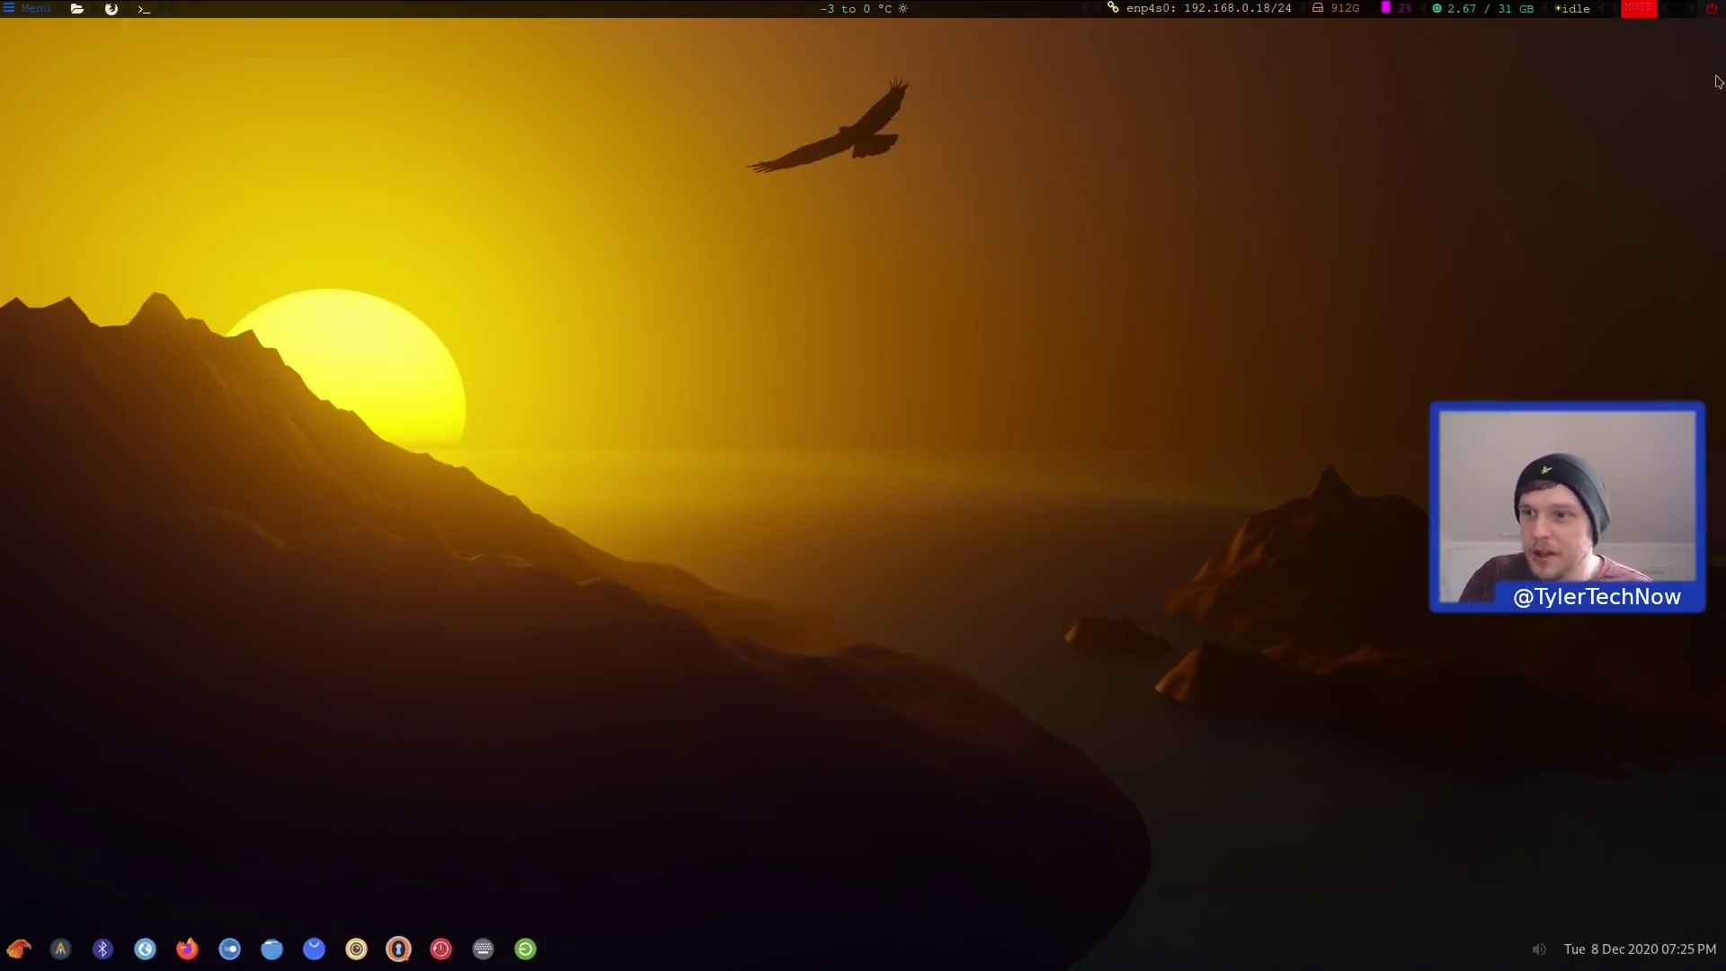
click(1584, 11)
click(1584, 11)
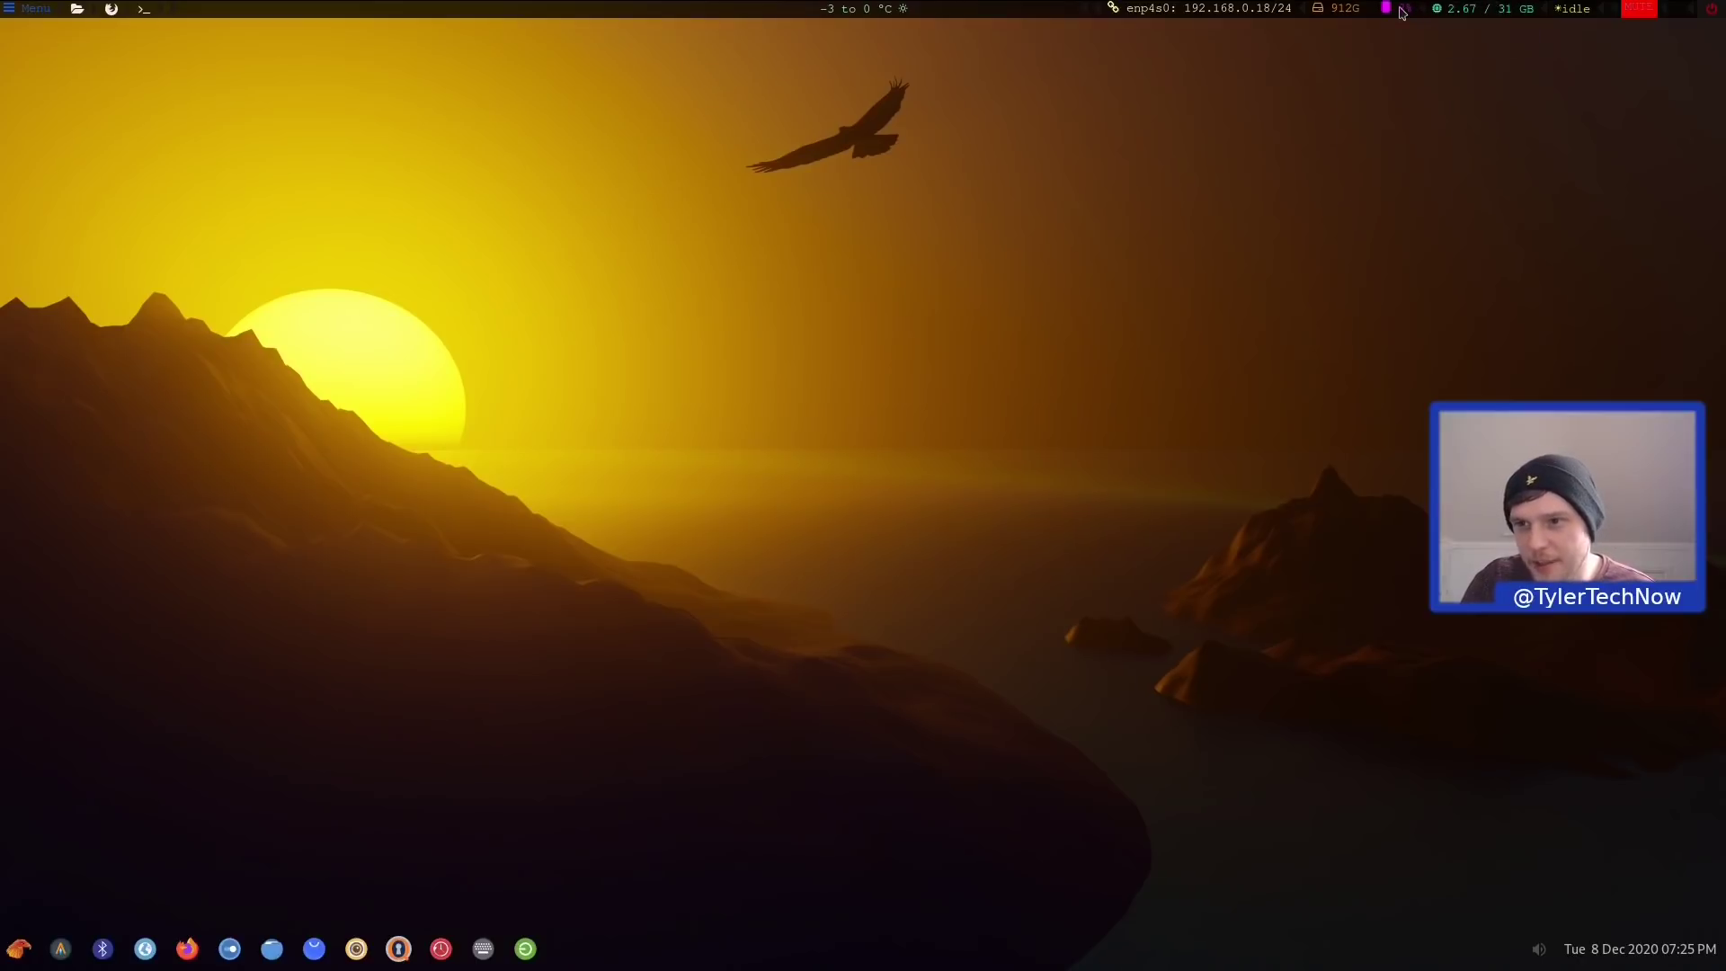
Inspect the per-core CPU load, the running processes in htop, and the disk and network indicators, quitting htop when done
mouse_move(1401, 13)
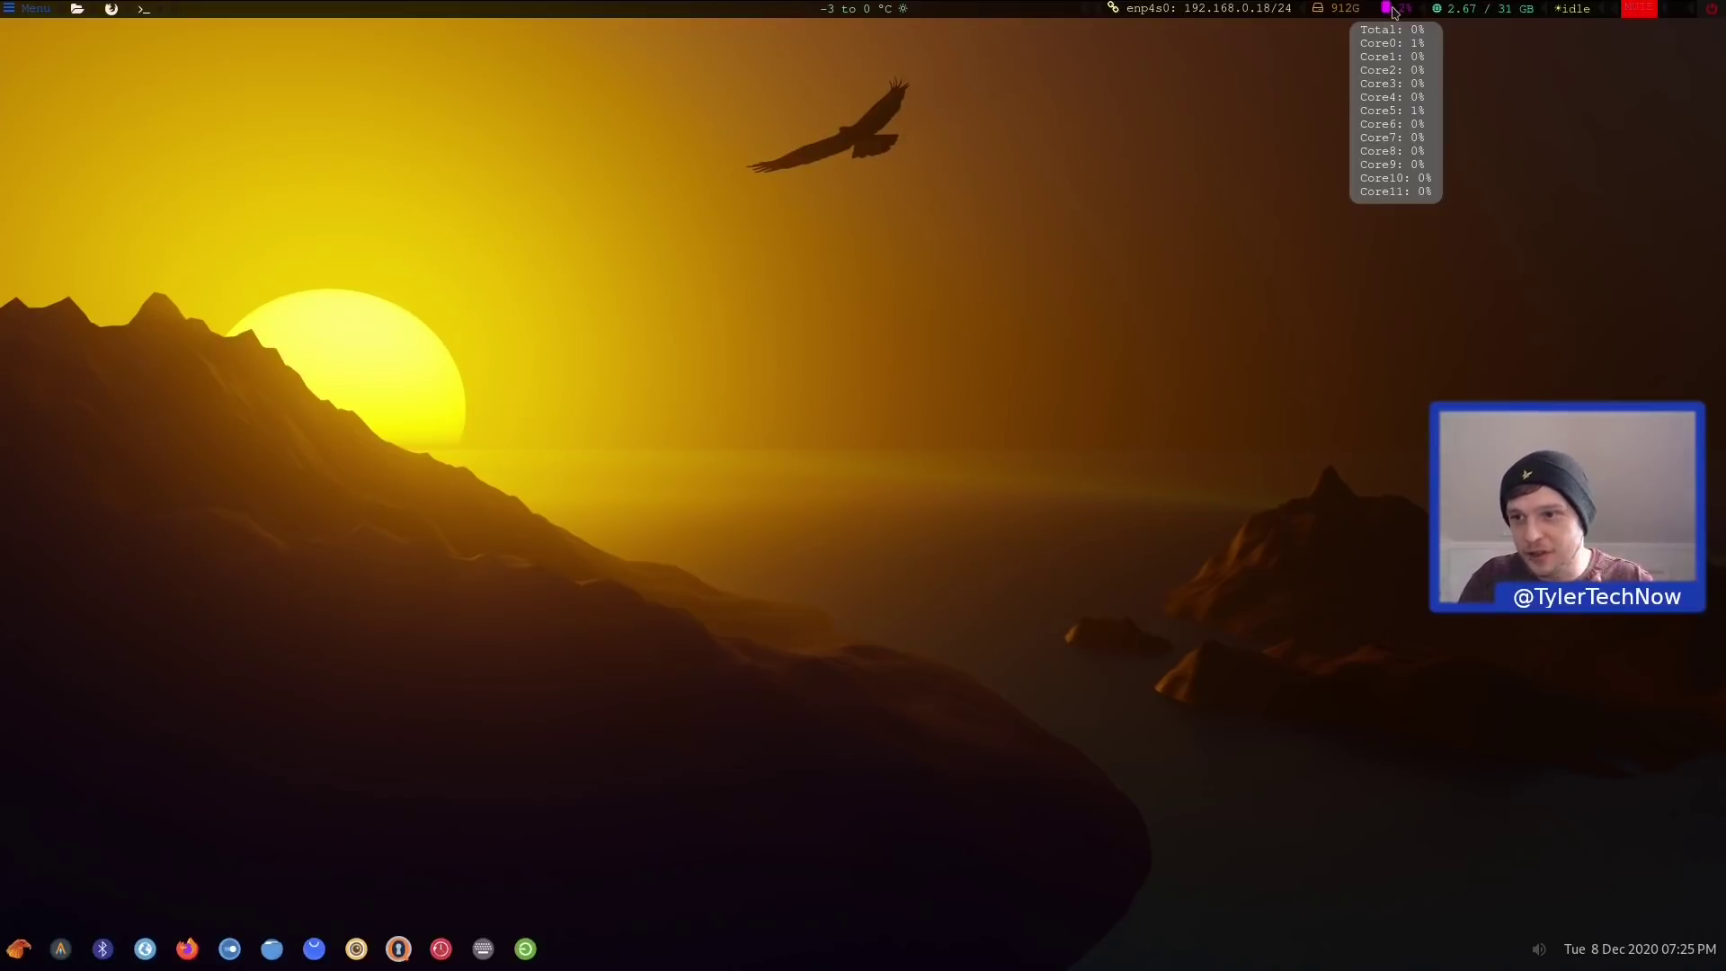
click(1471, 11)
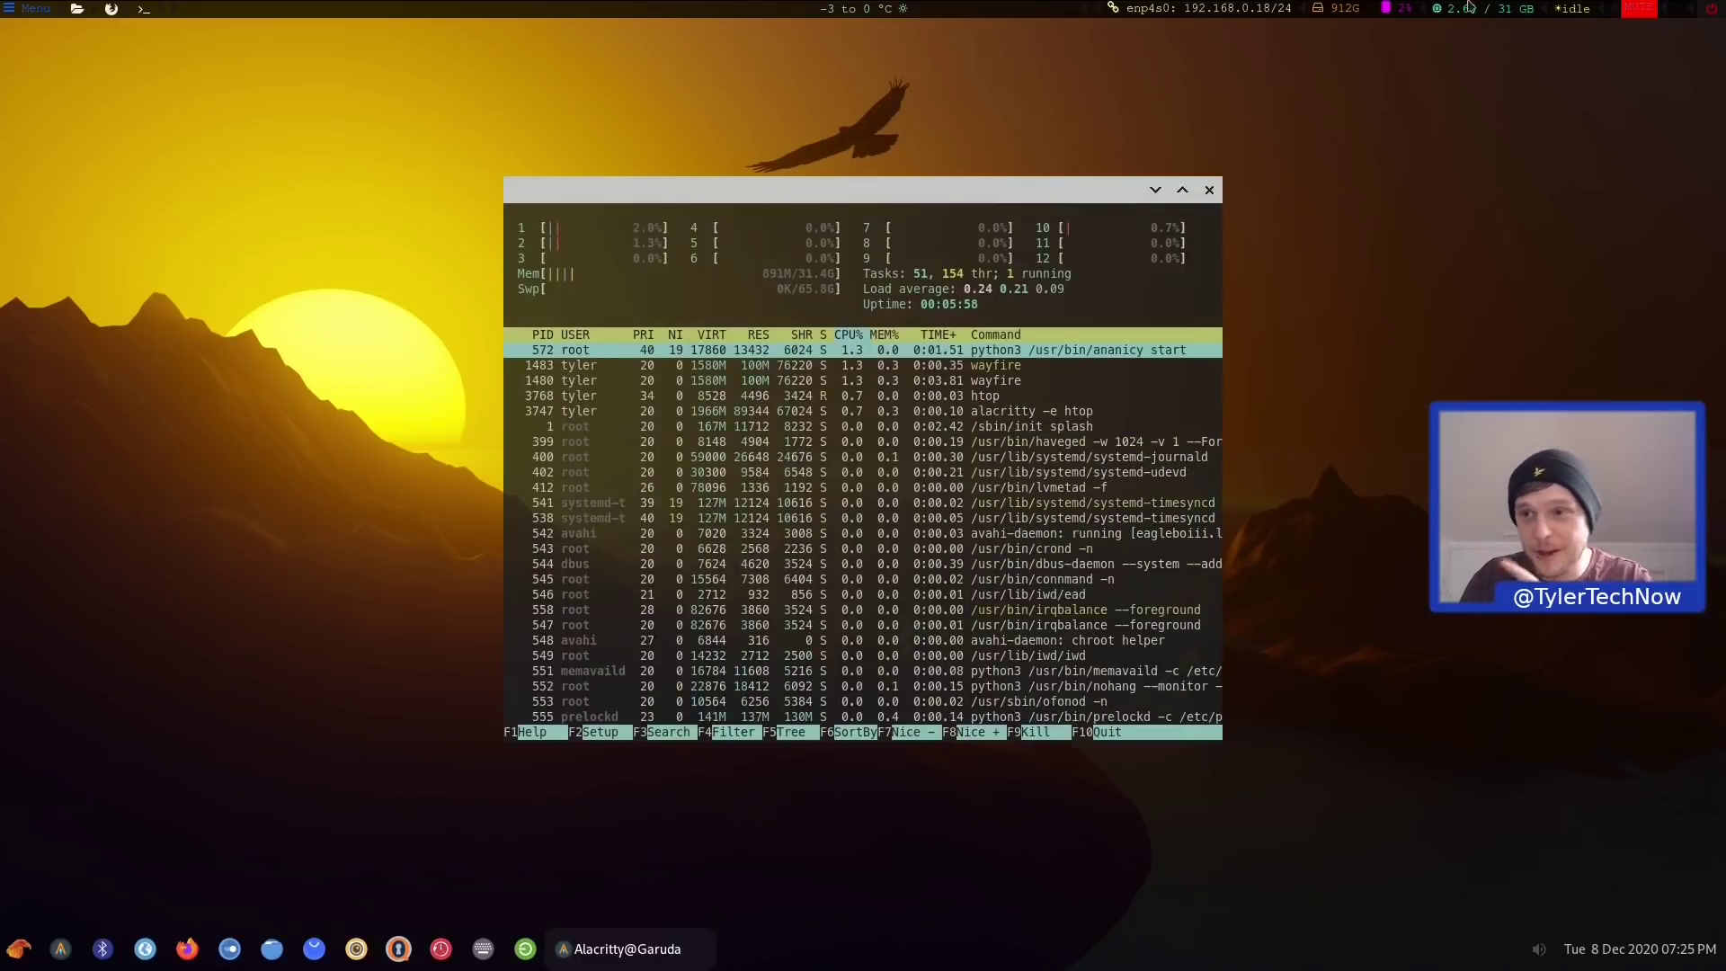
mouse_move(1499, 18)
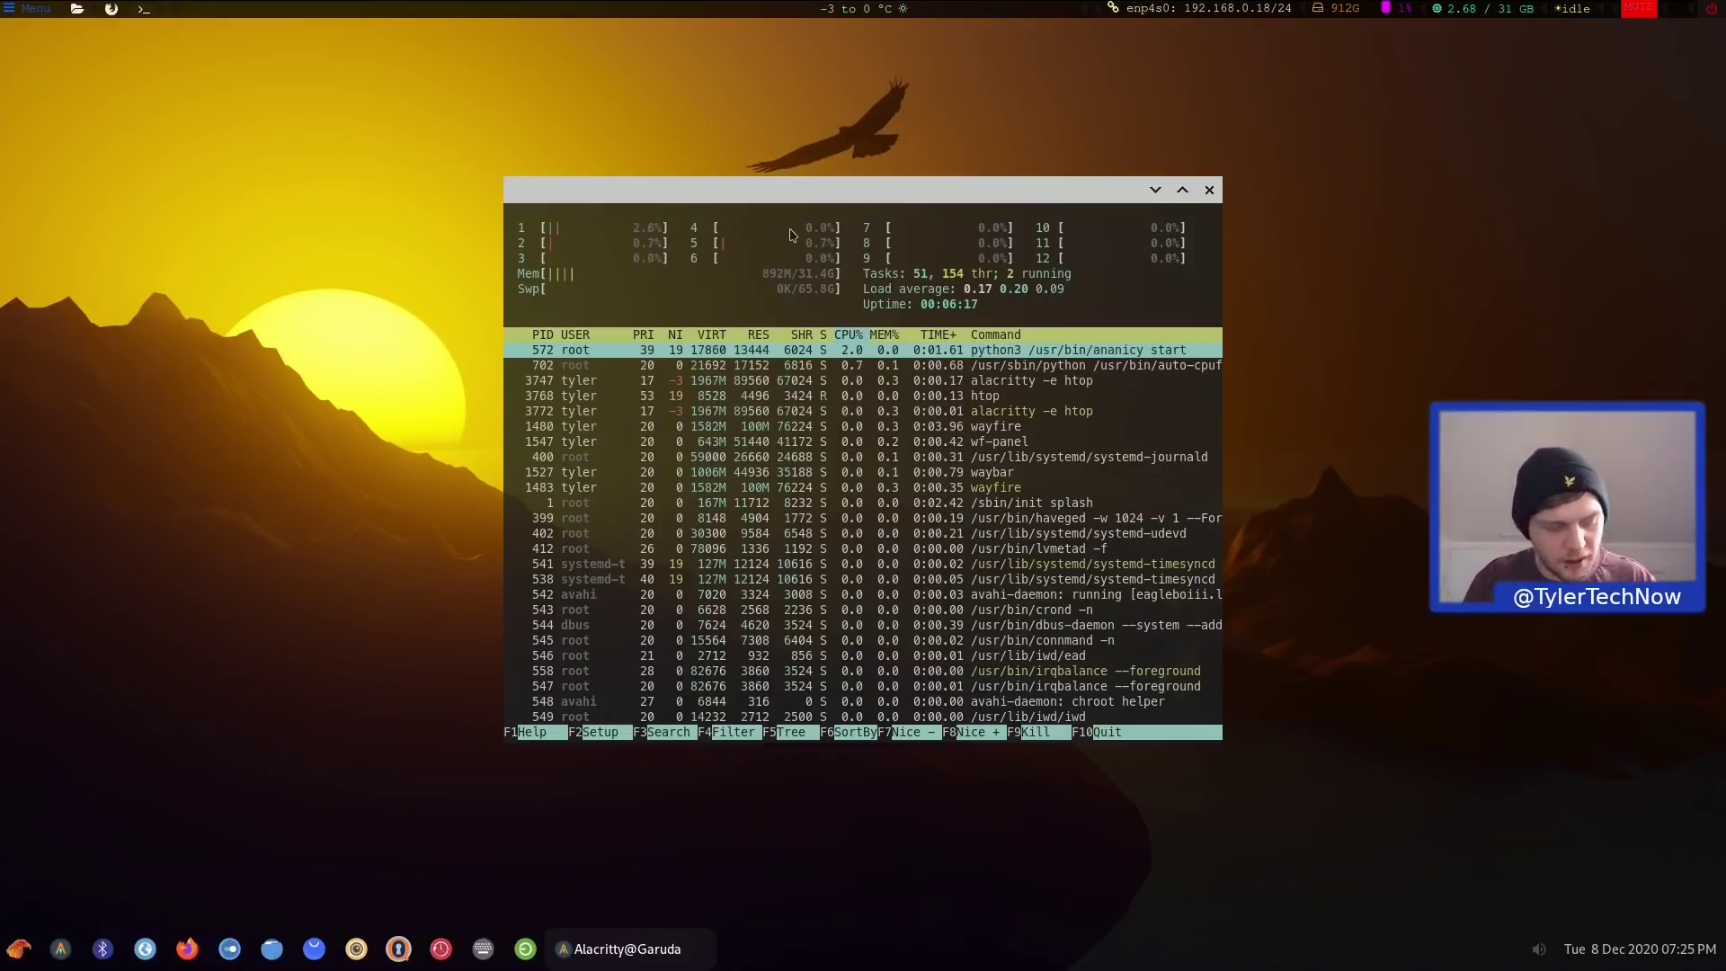
key(q)
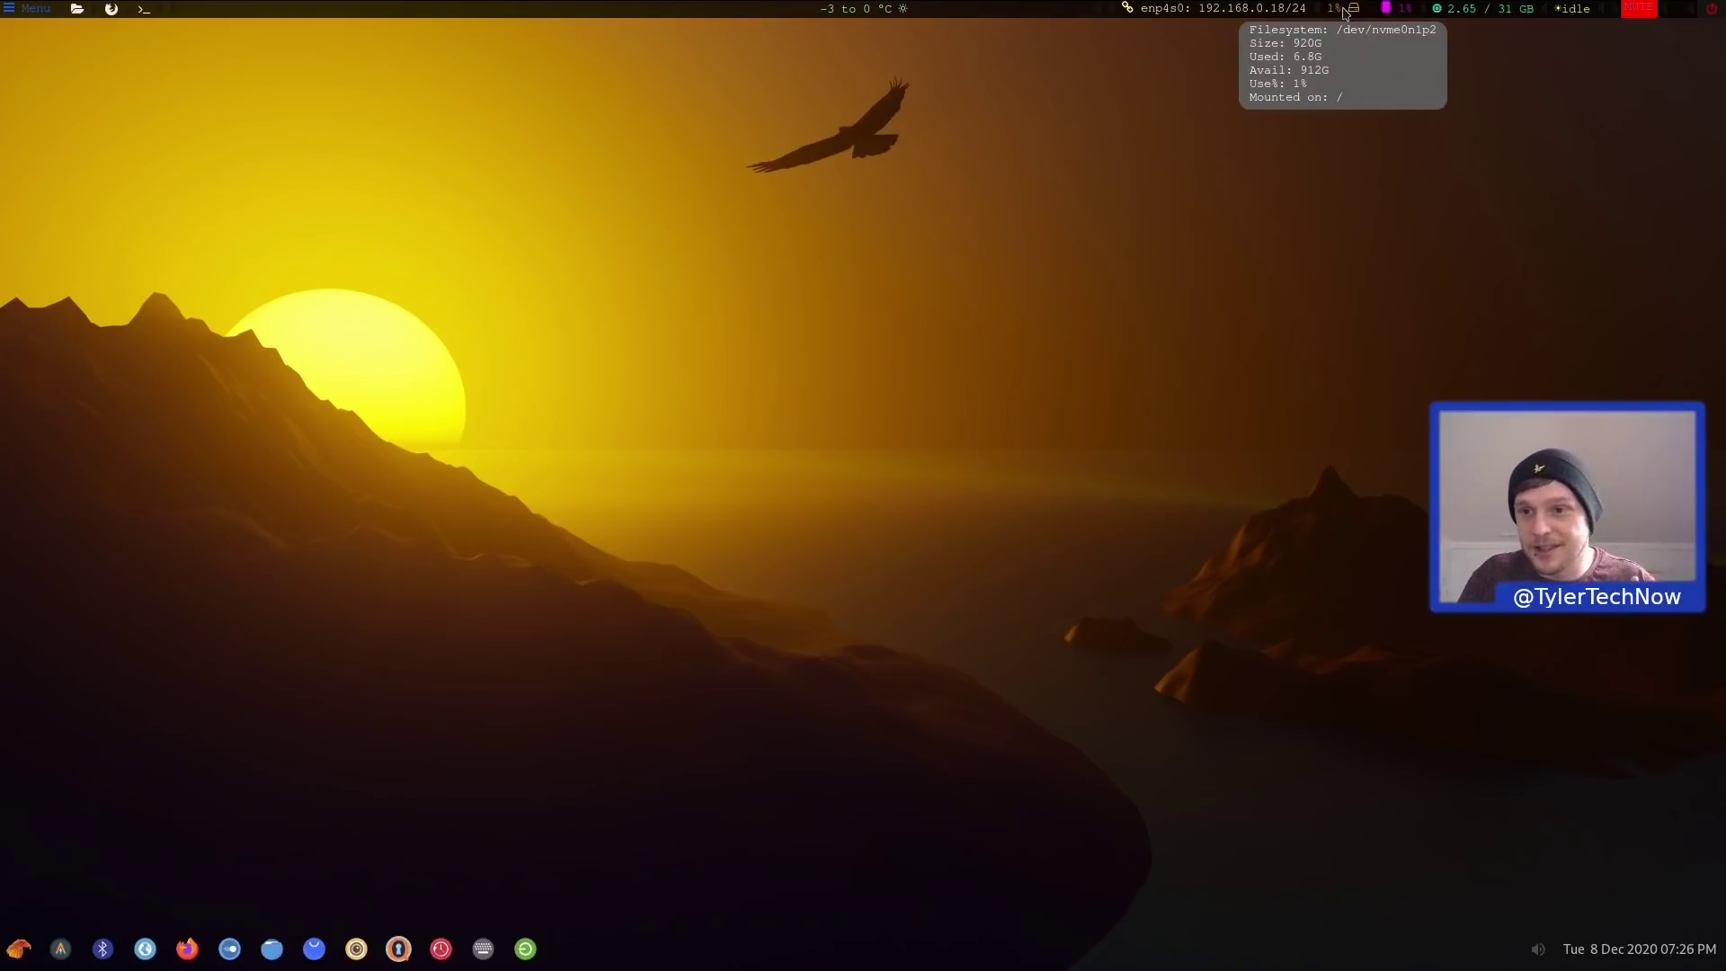
mouse_move(1239, 7)
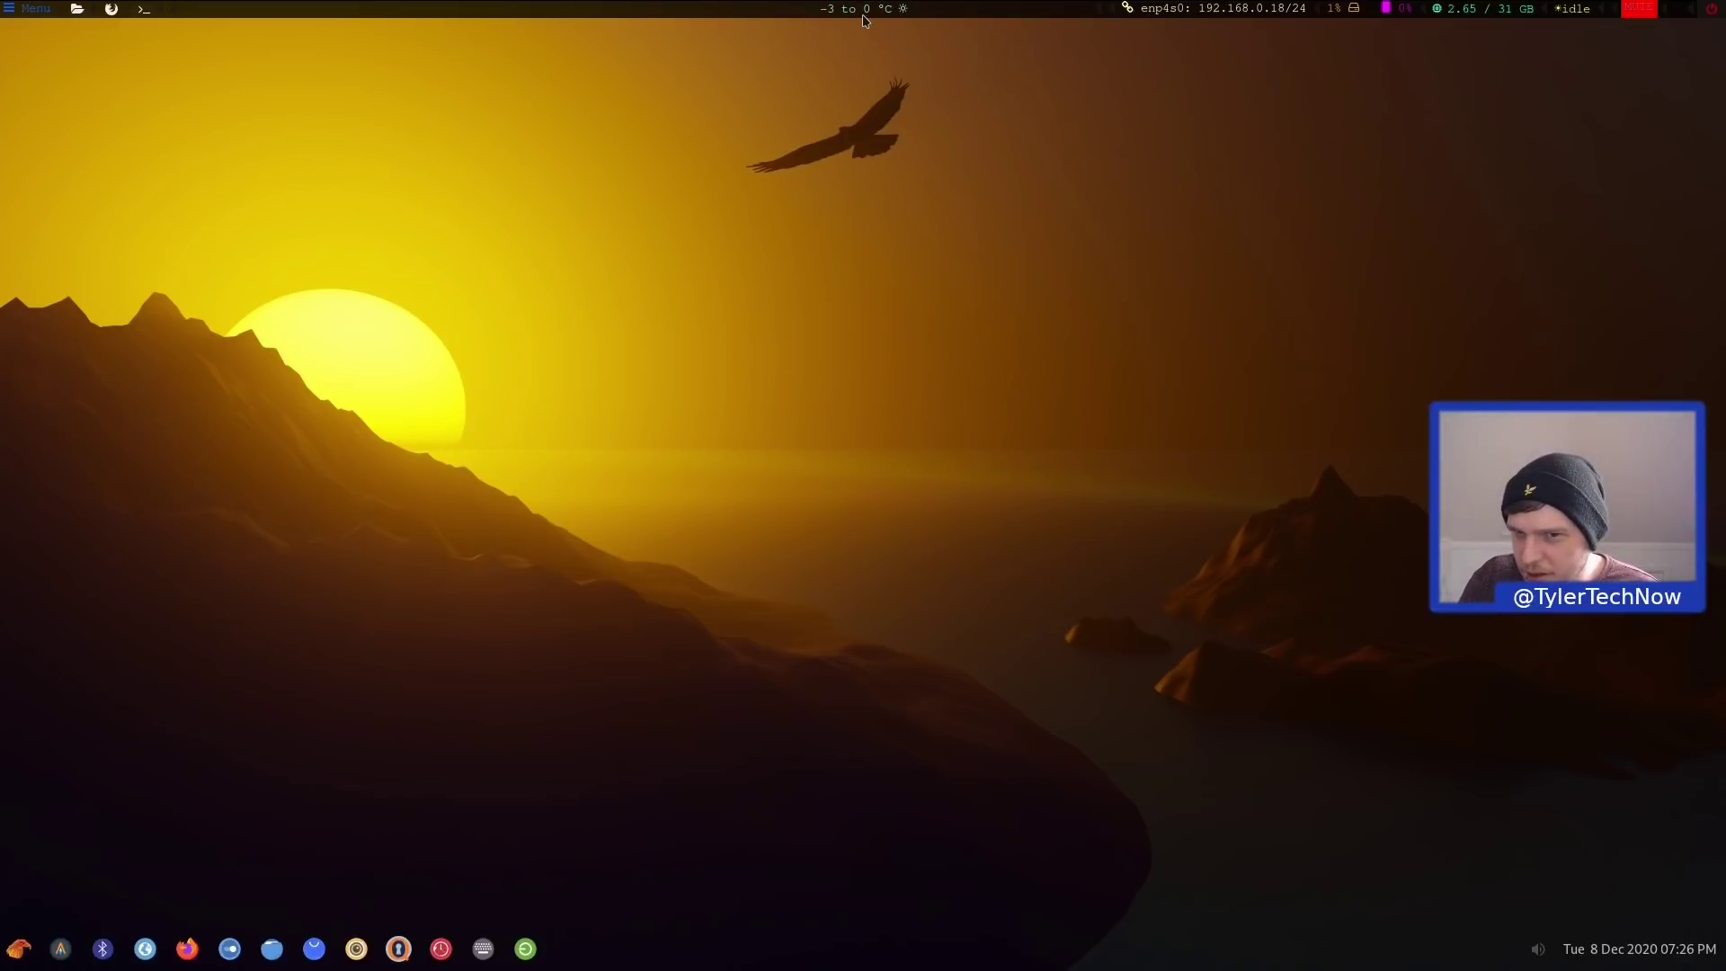
View the weather indicator's details and toggle its location label on and off twice
mouse_move(864, 18)
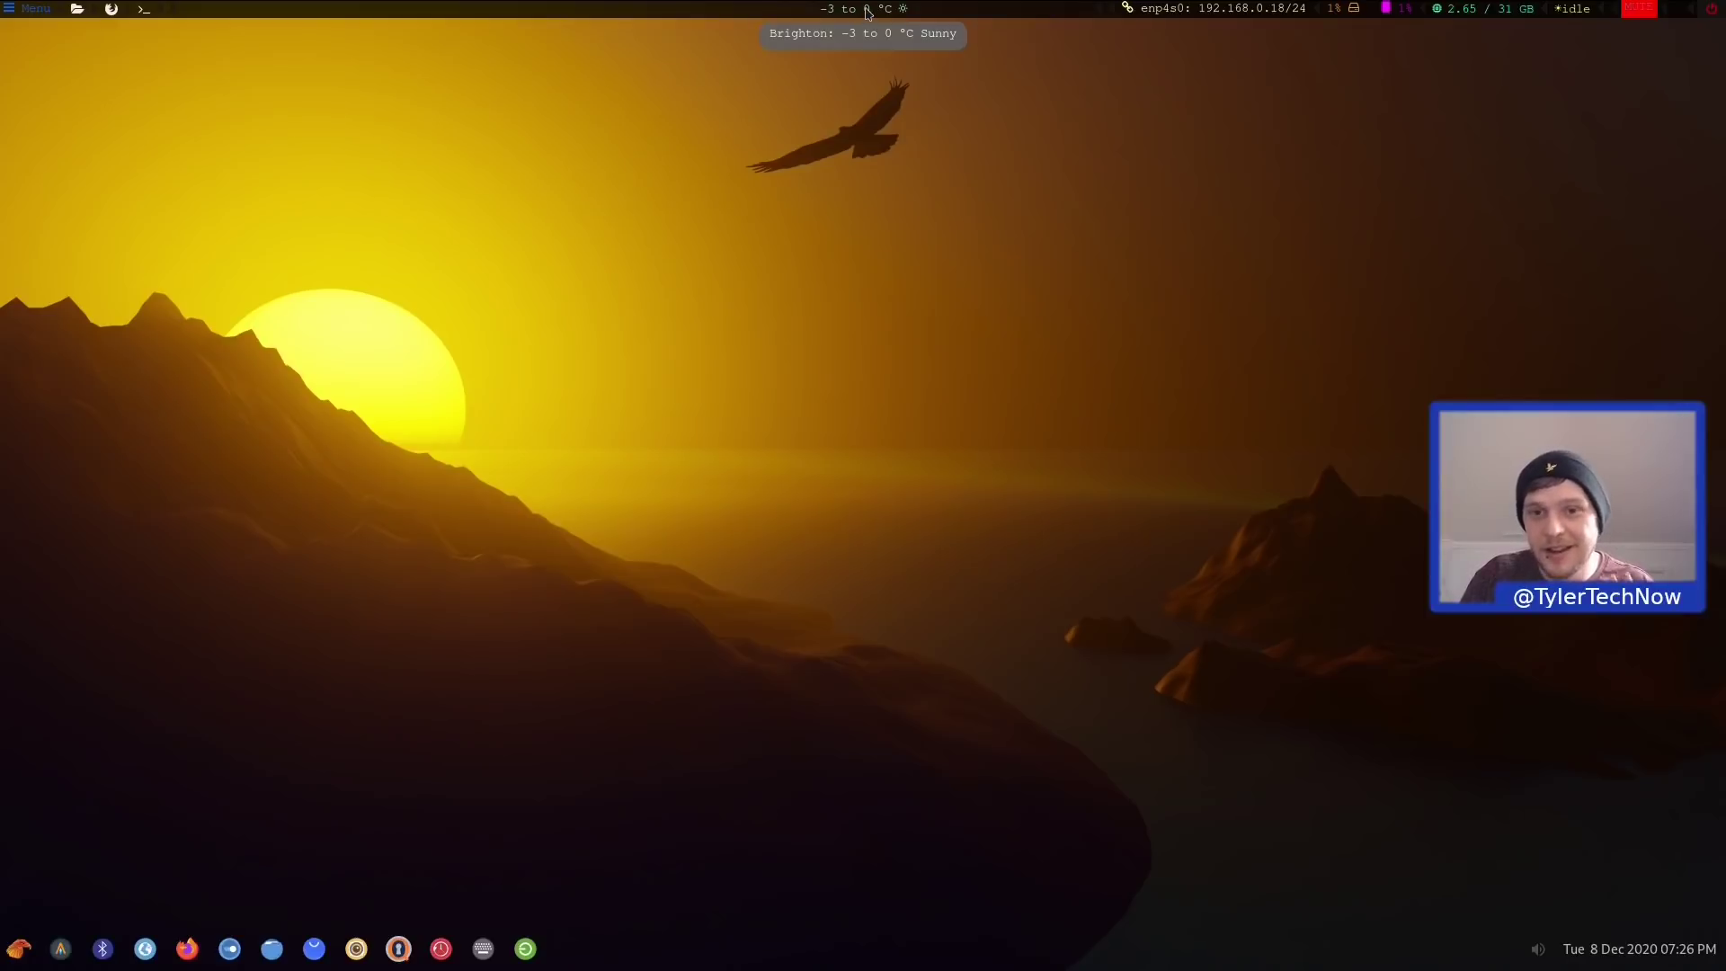
click(867, 11)
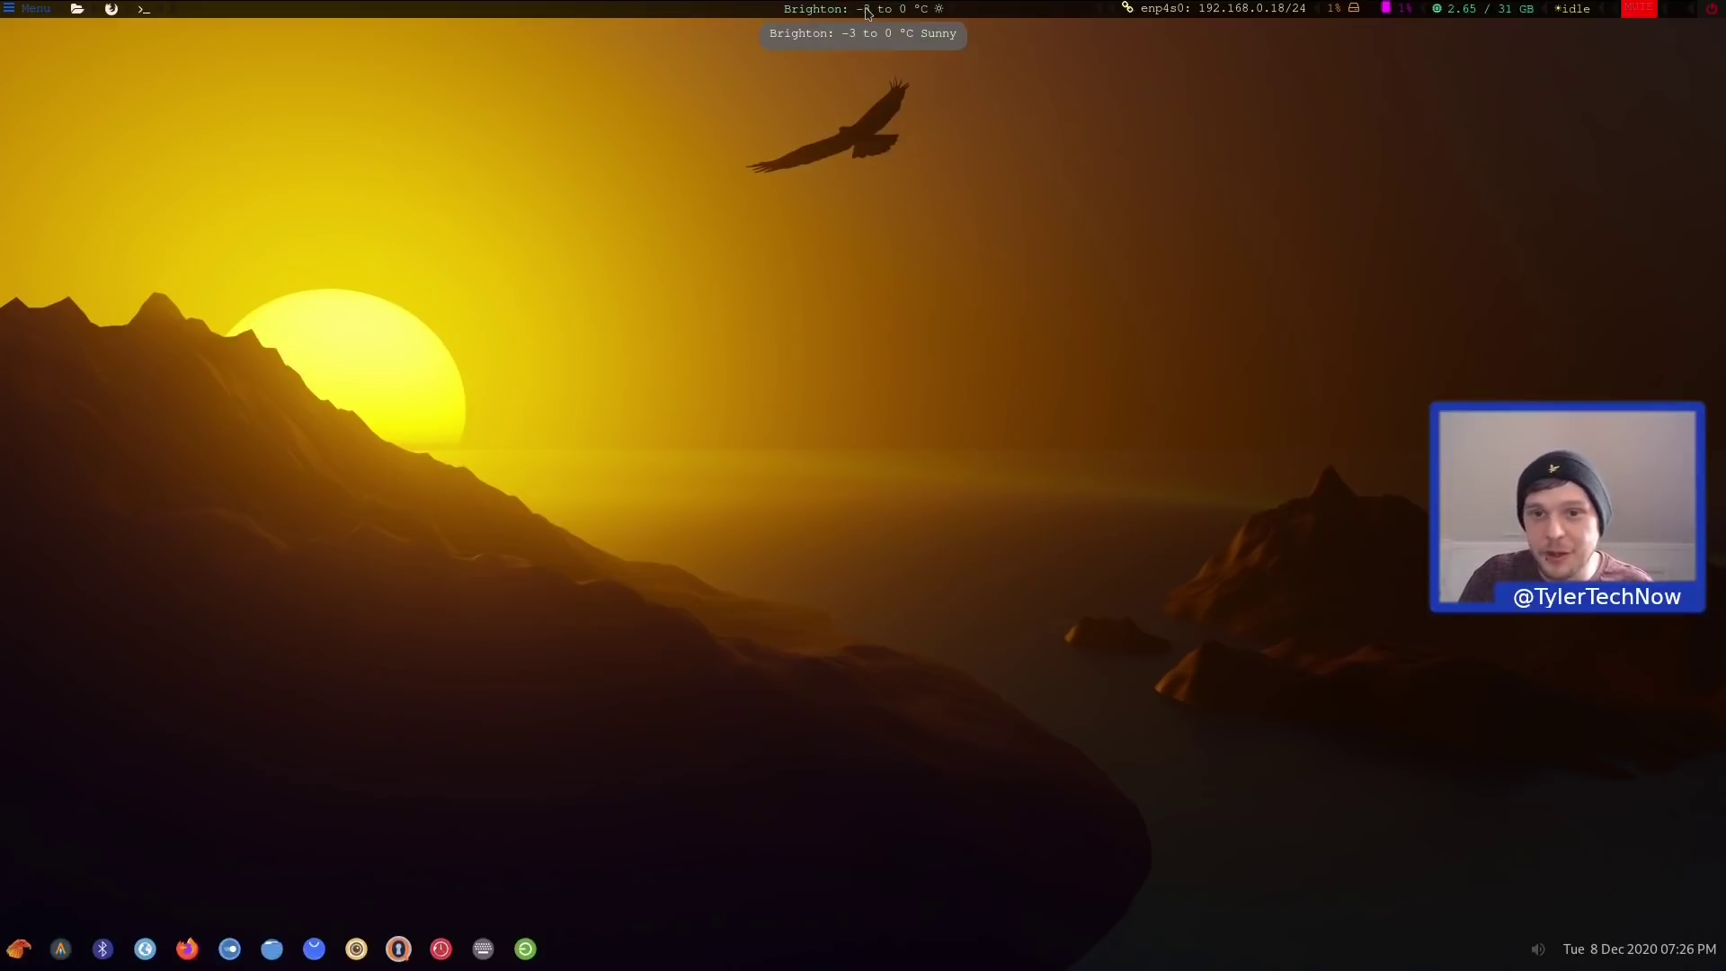
click(867, 11)
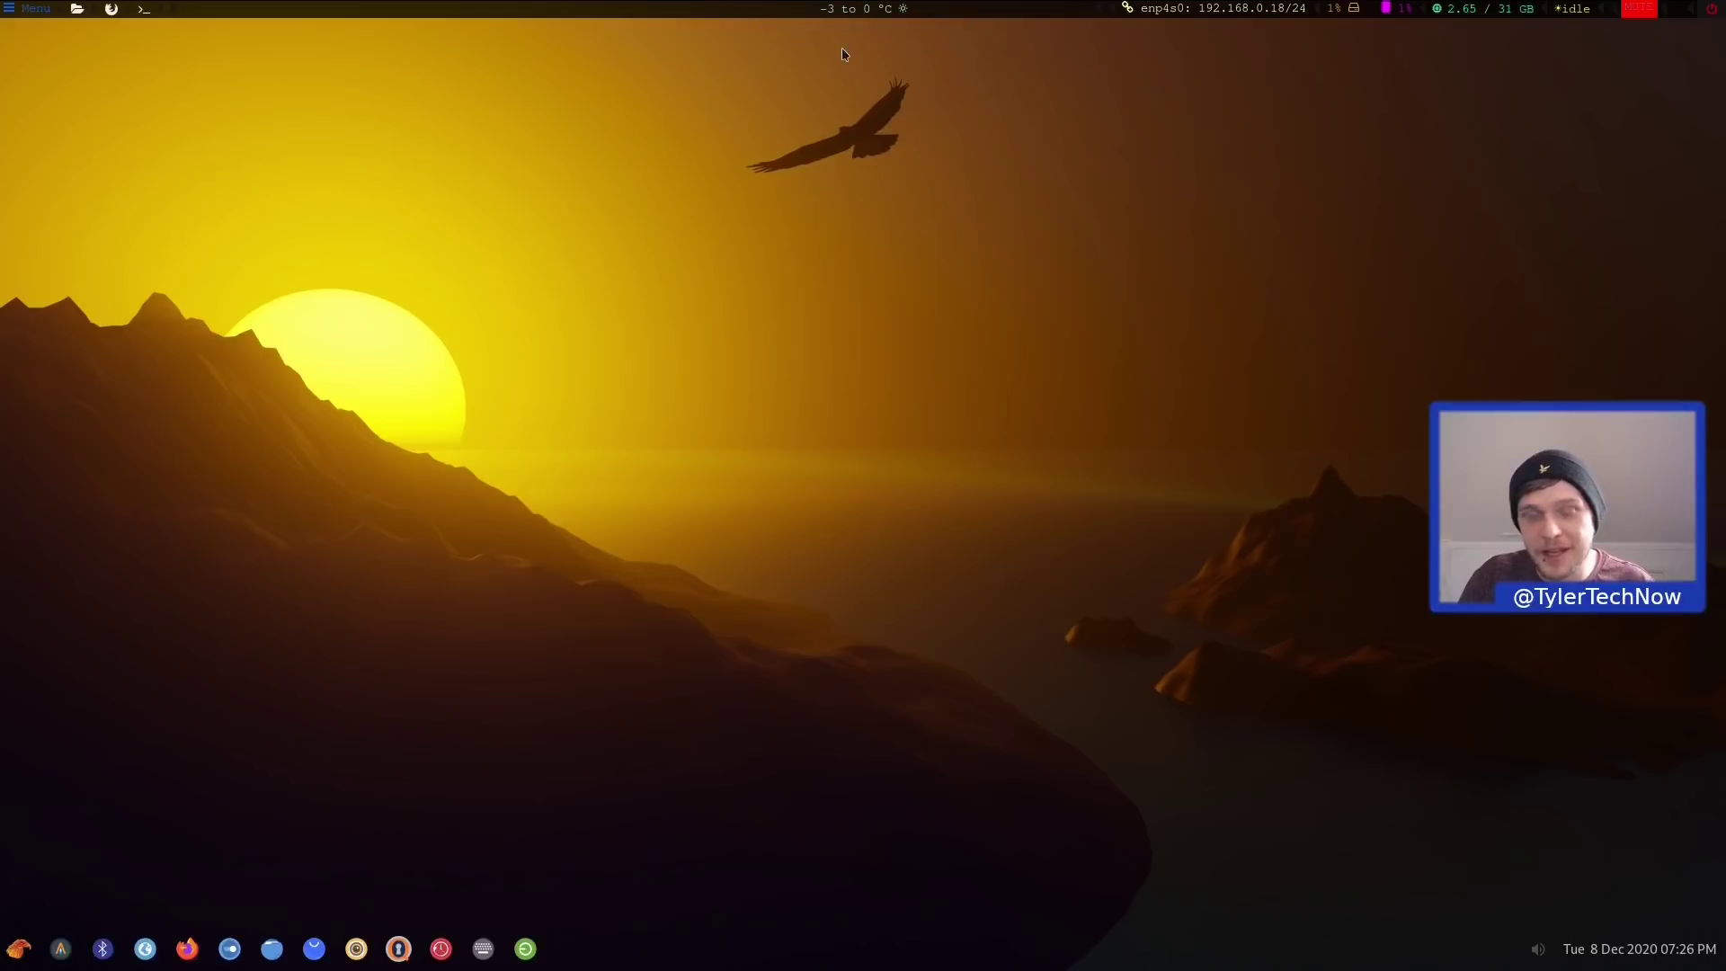
click(870, 12)
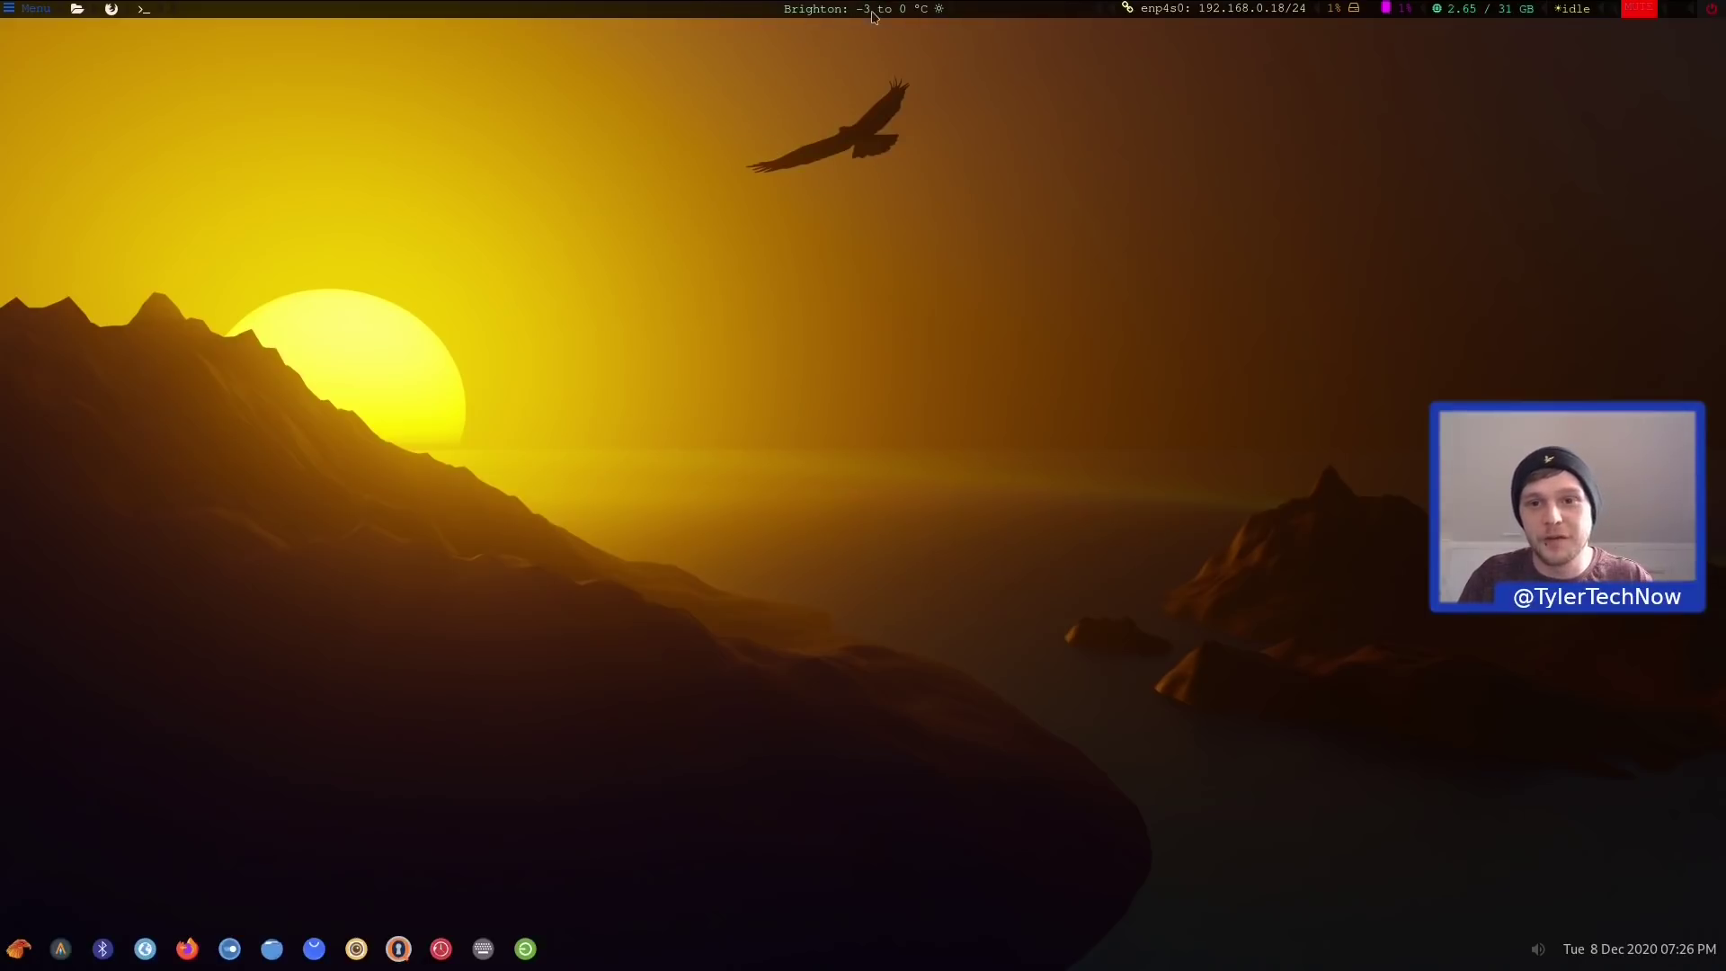
click(872, 13)
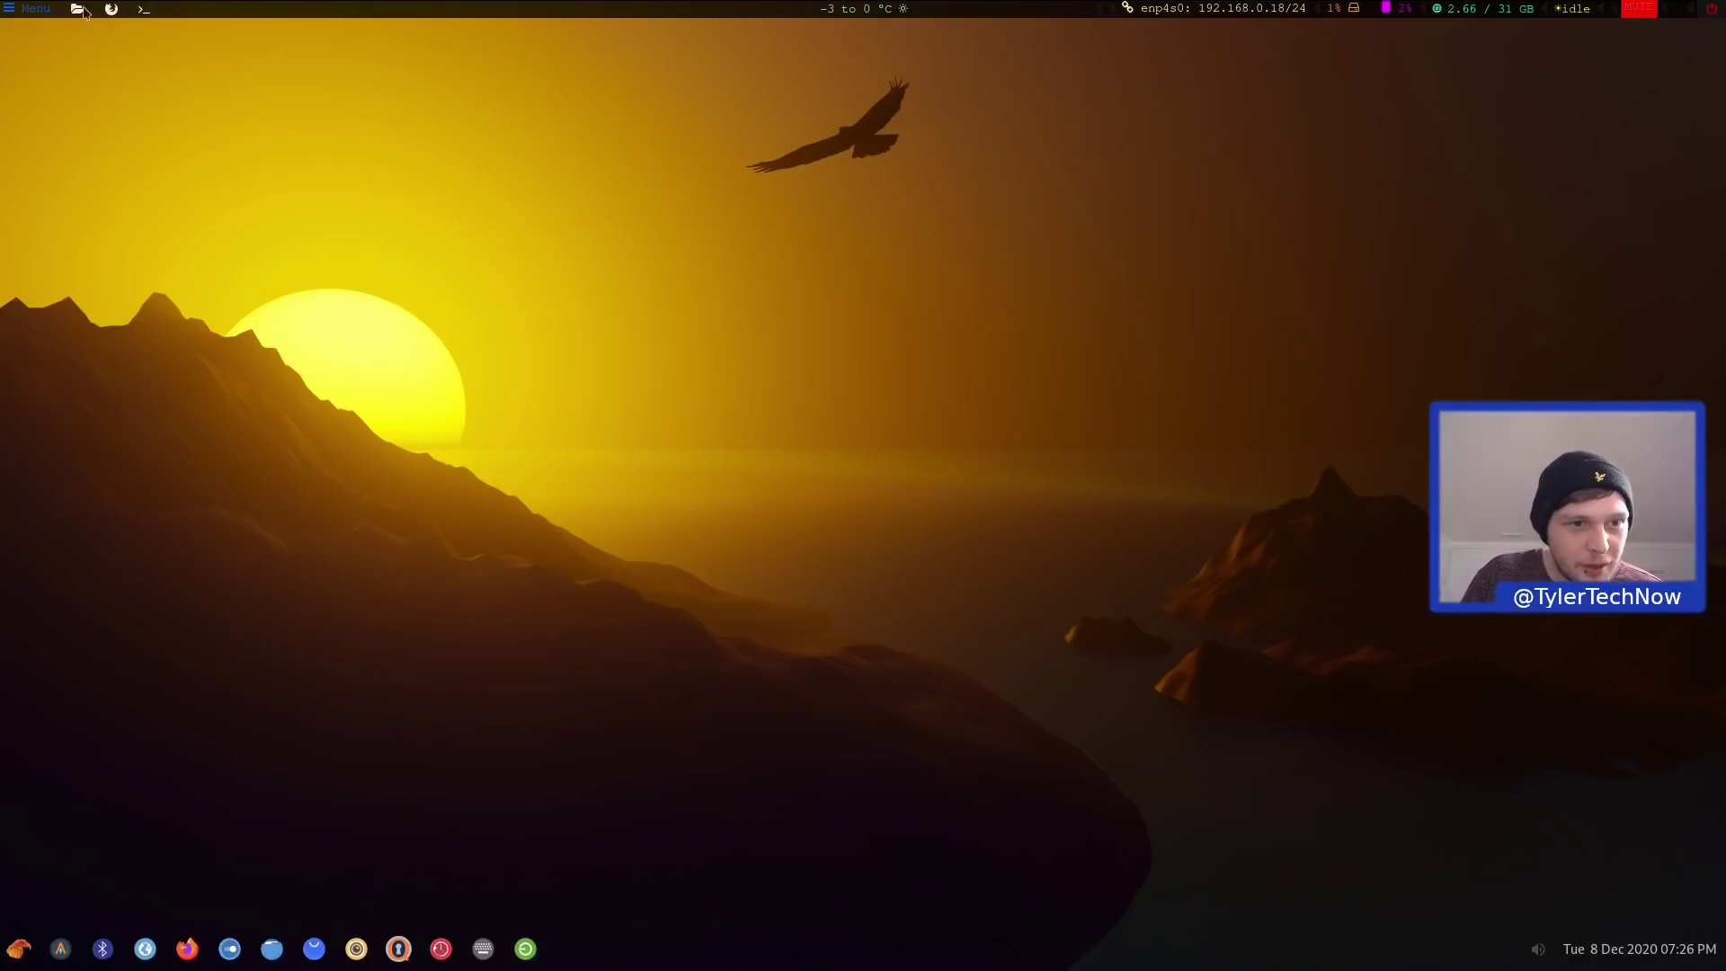
Launch the terminal from the panel, and open and close the Firefox browser
click(146, 10)
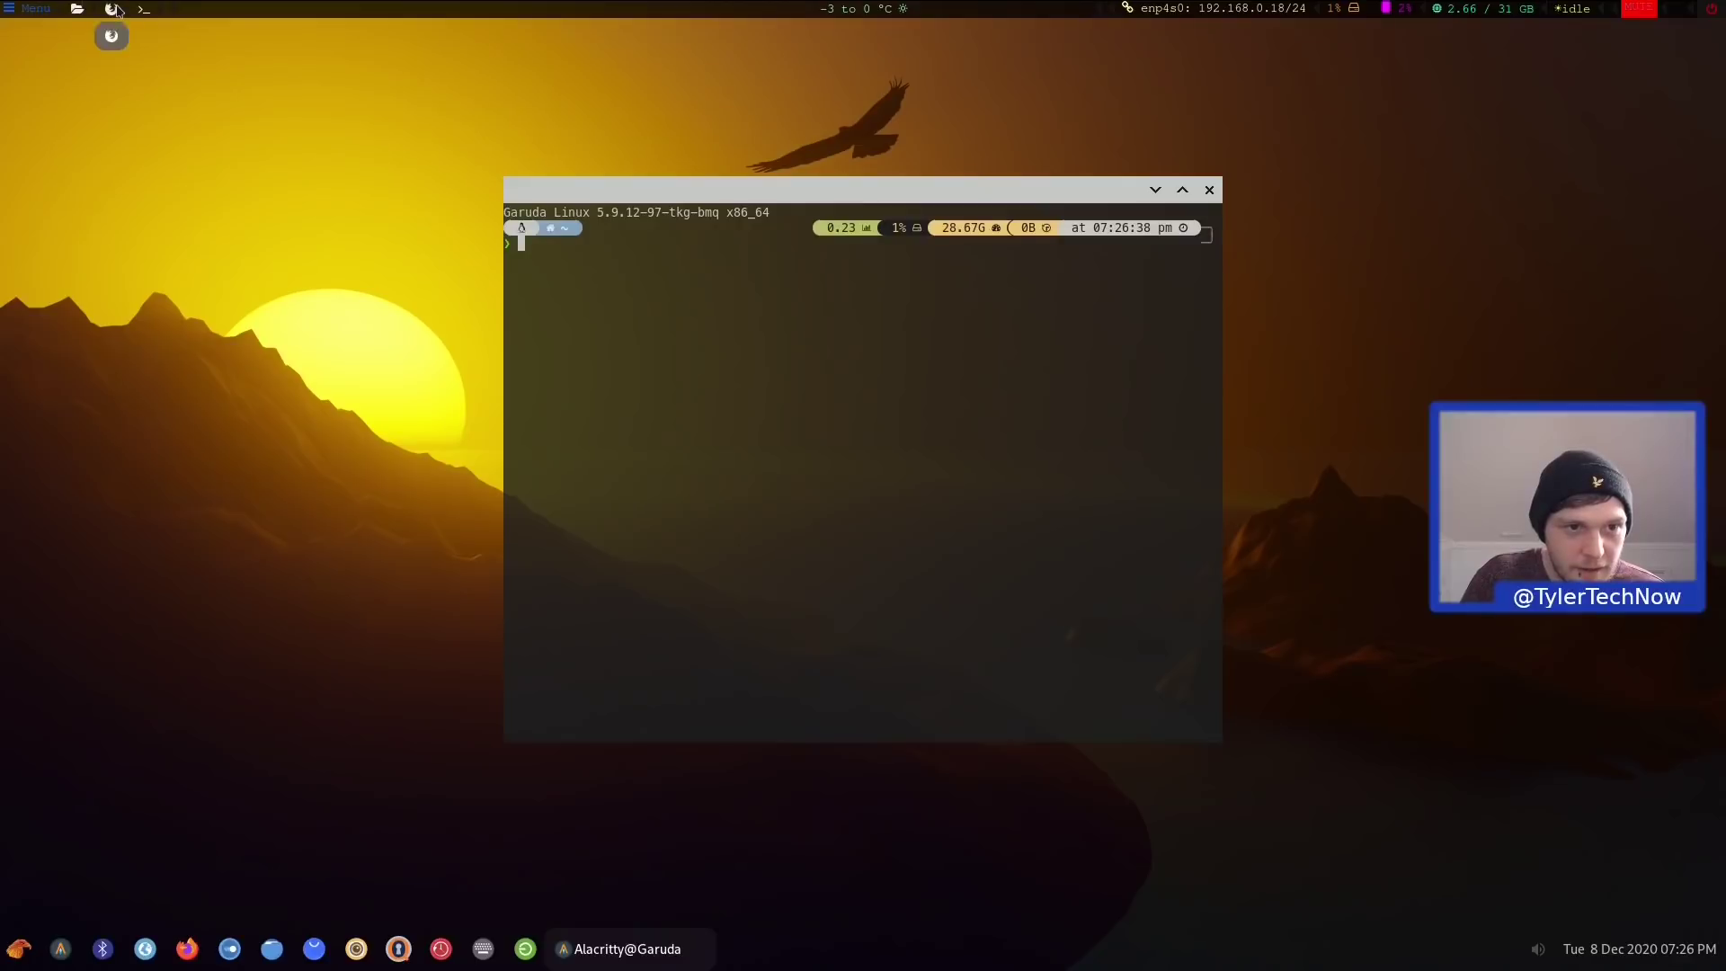
click(117, 10)
click(1296, 28)
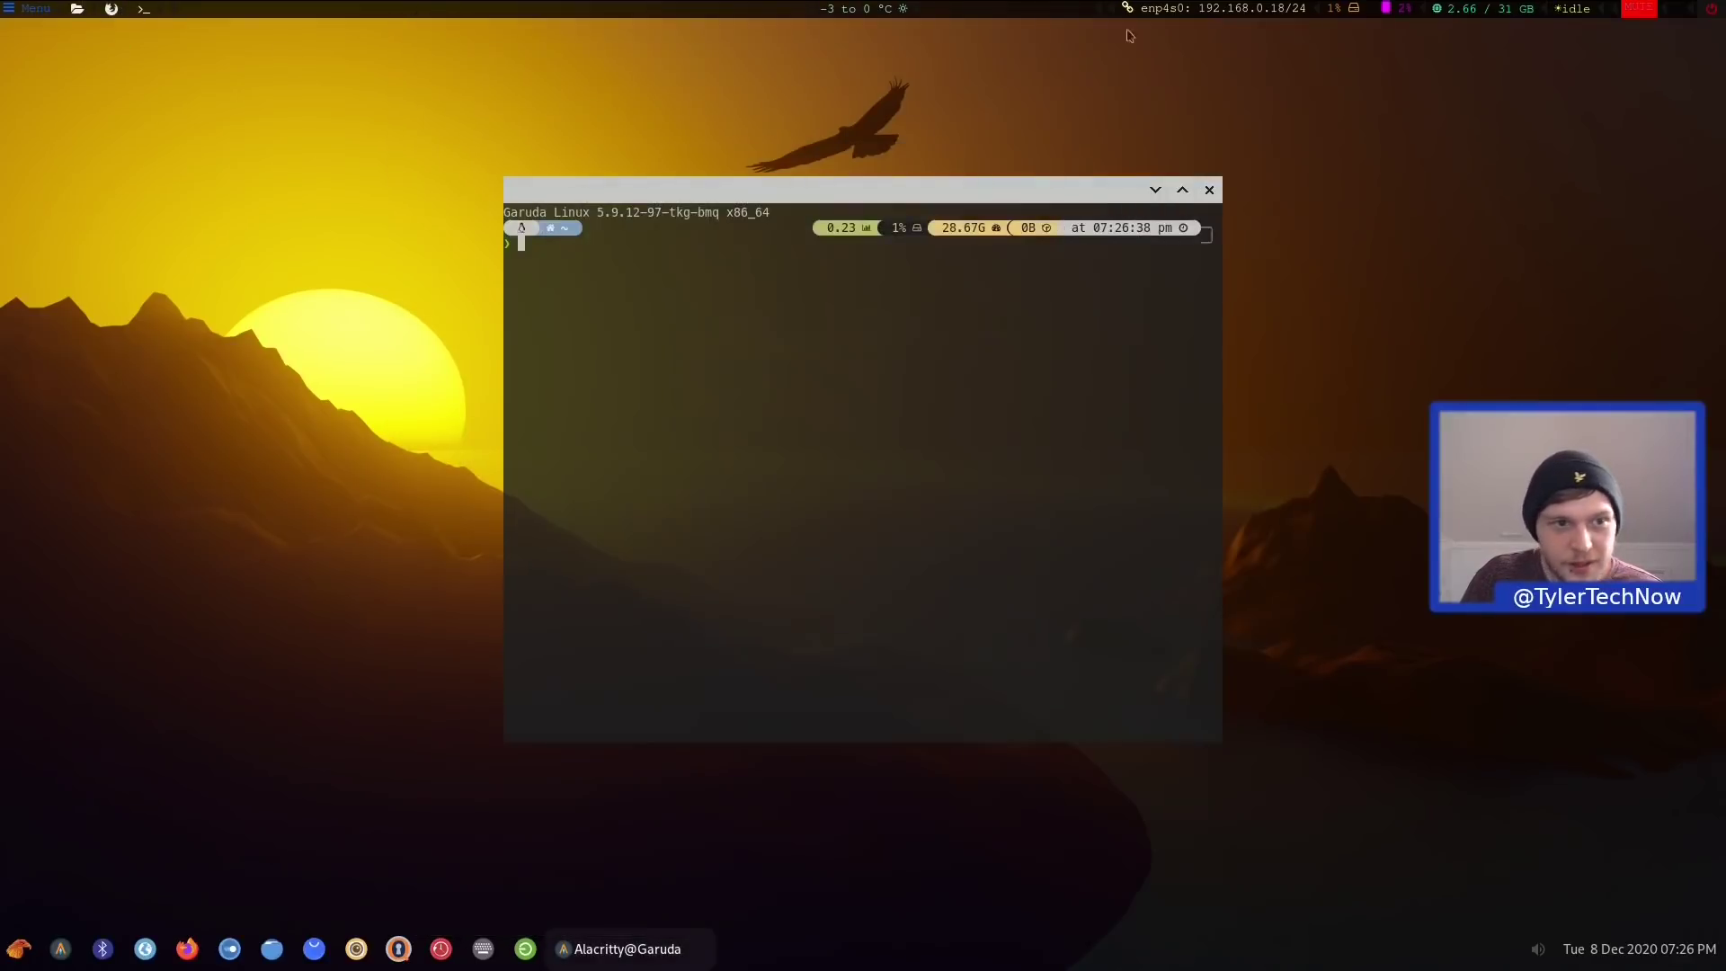
Open the file manager and arrange its window side by side with the terminal window
click(78, 13)
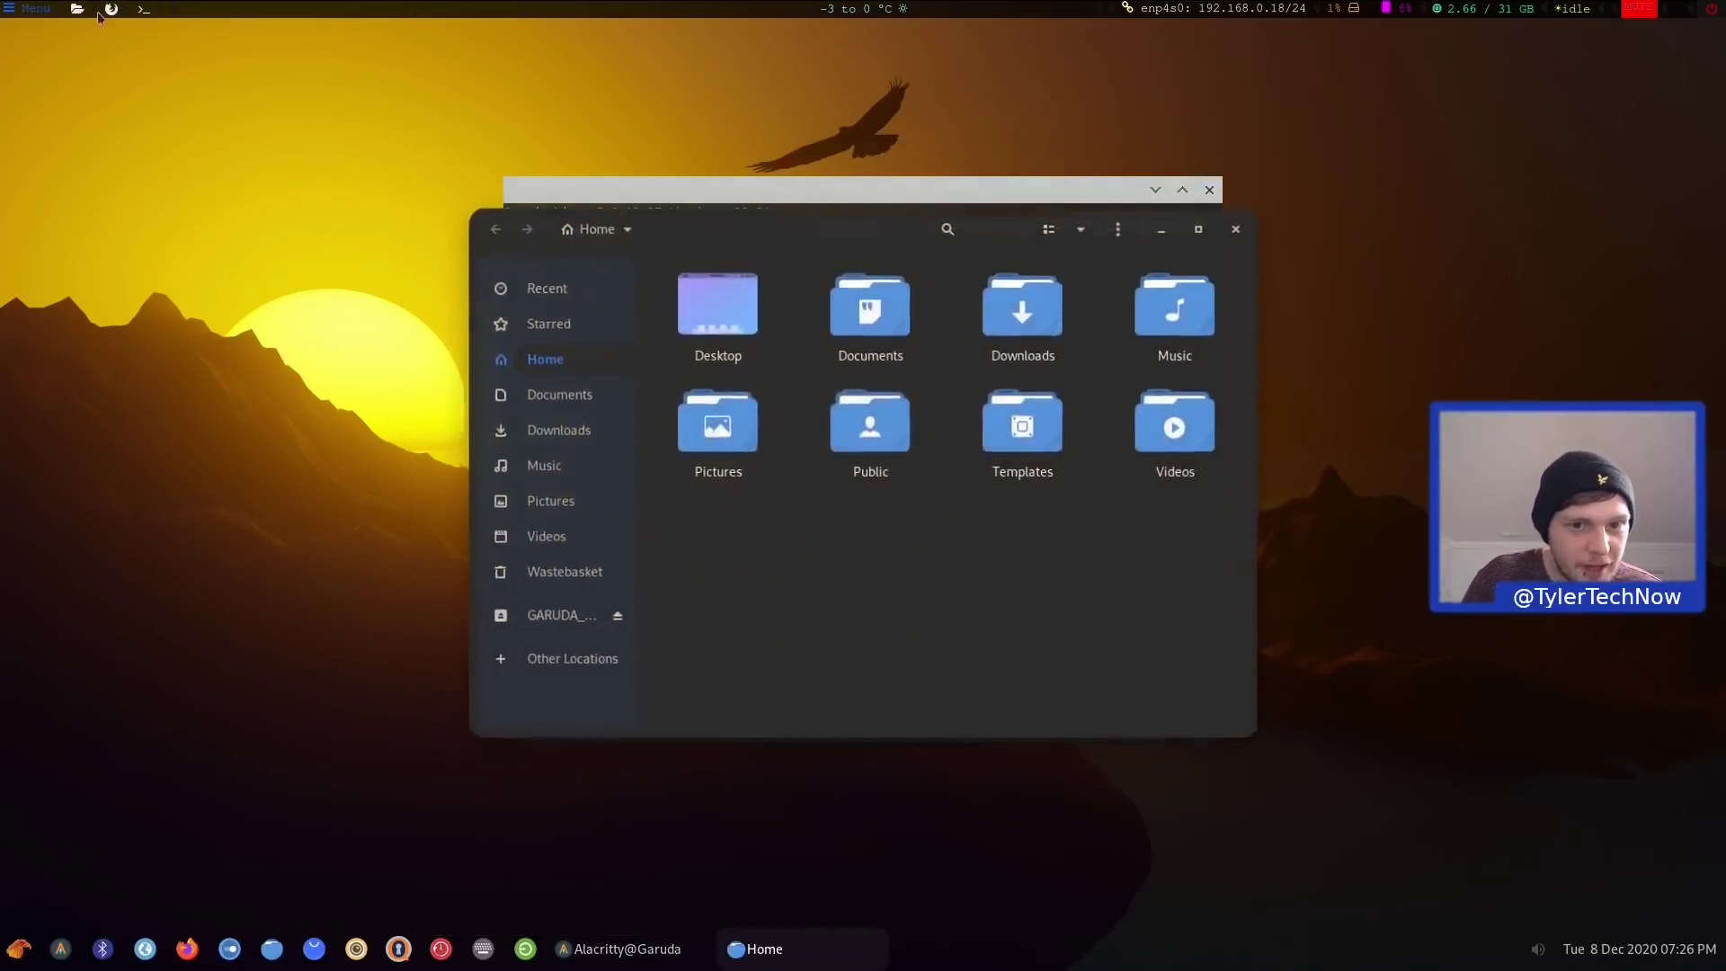
drag(913, 239, 498, 151)
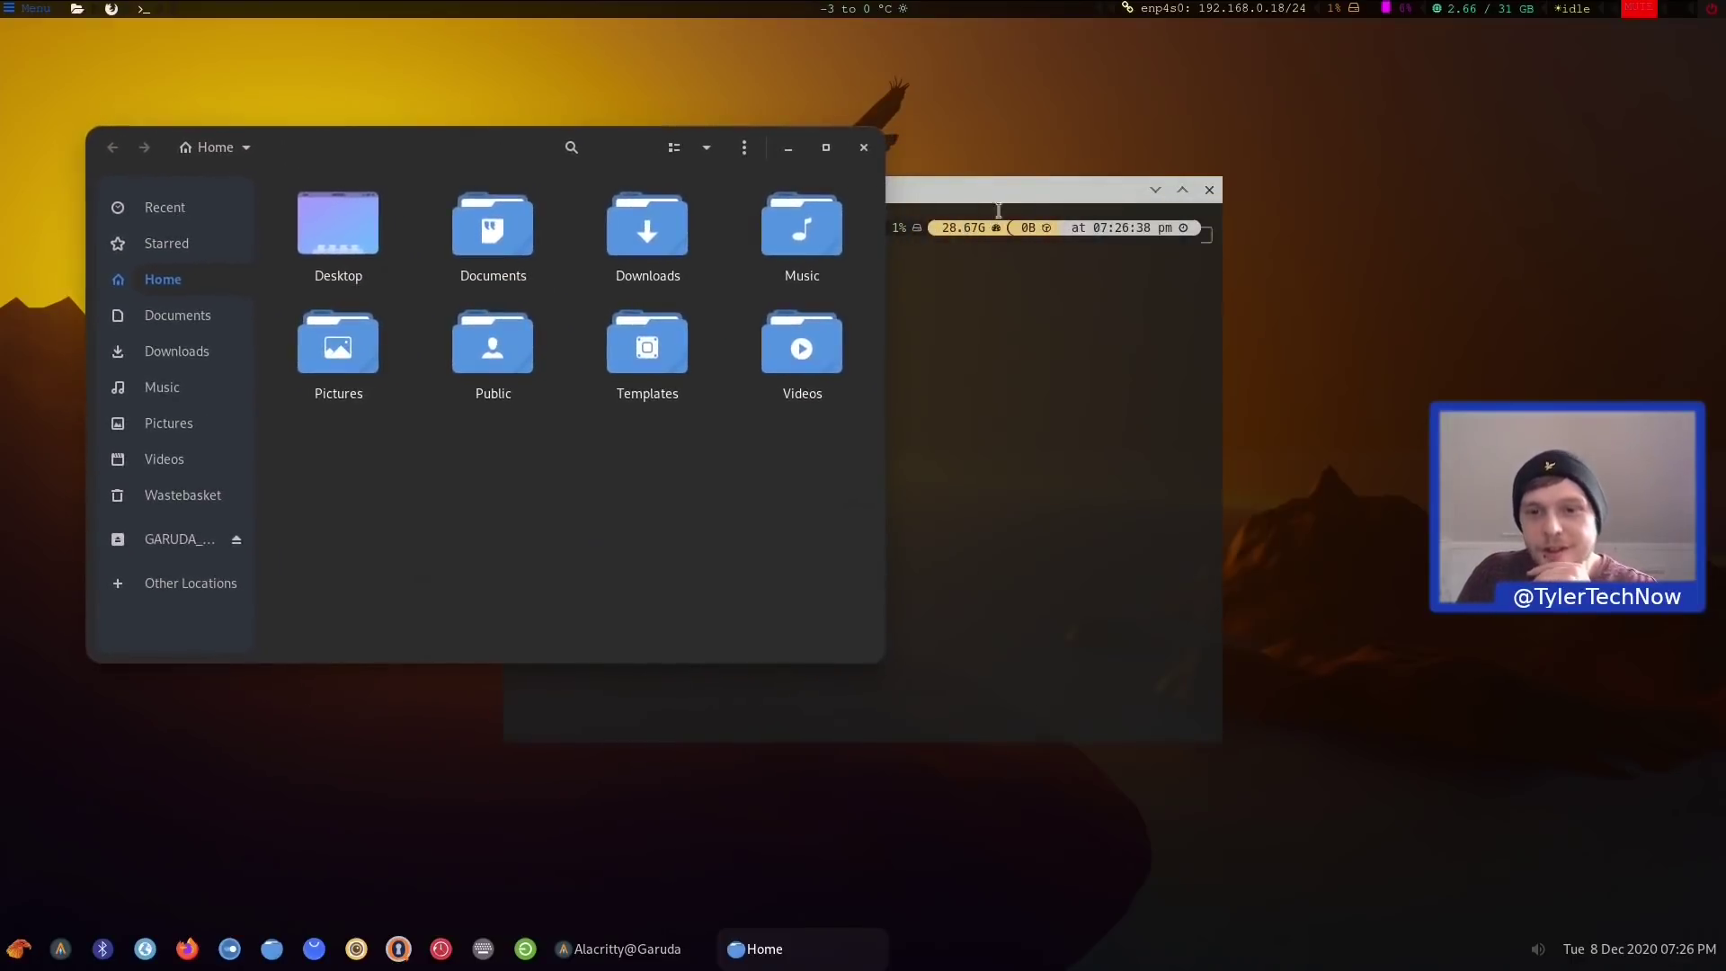
drag(998, 197, 1400, 148)
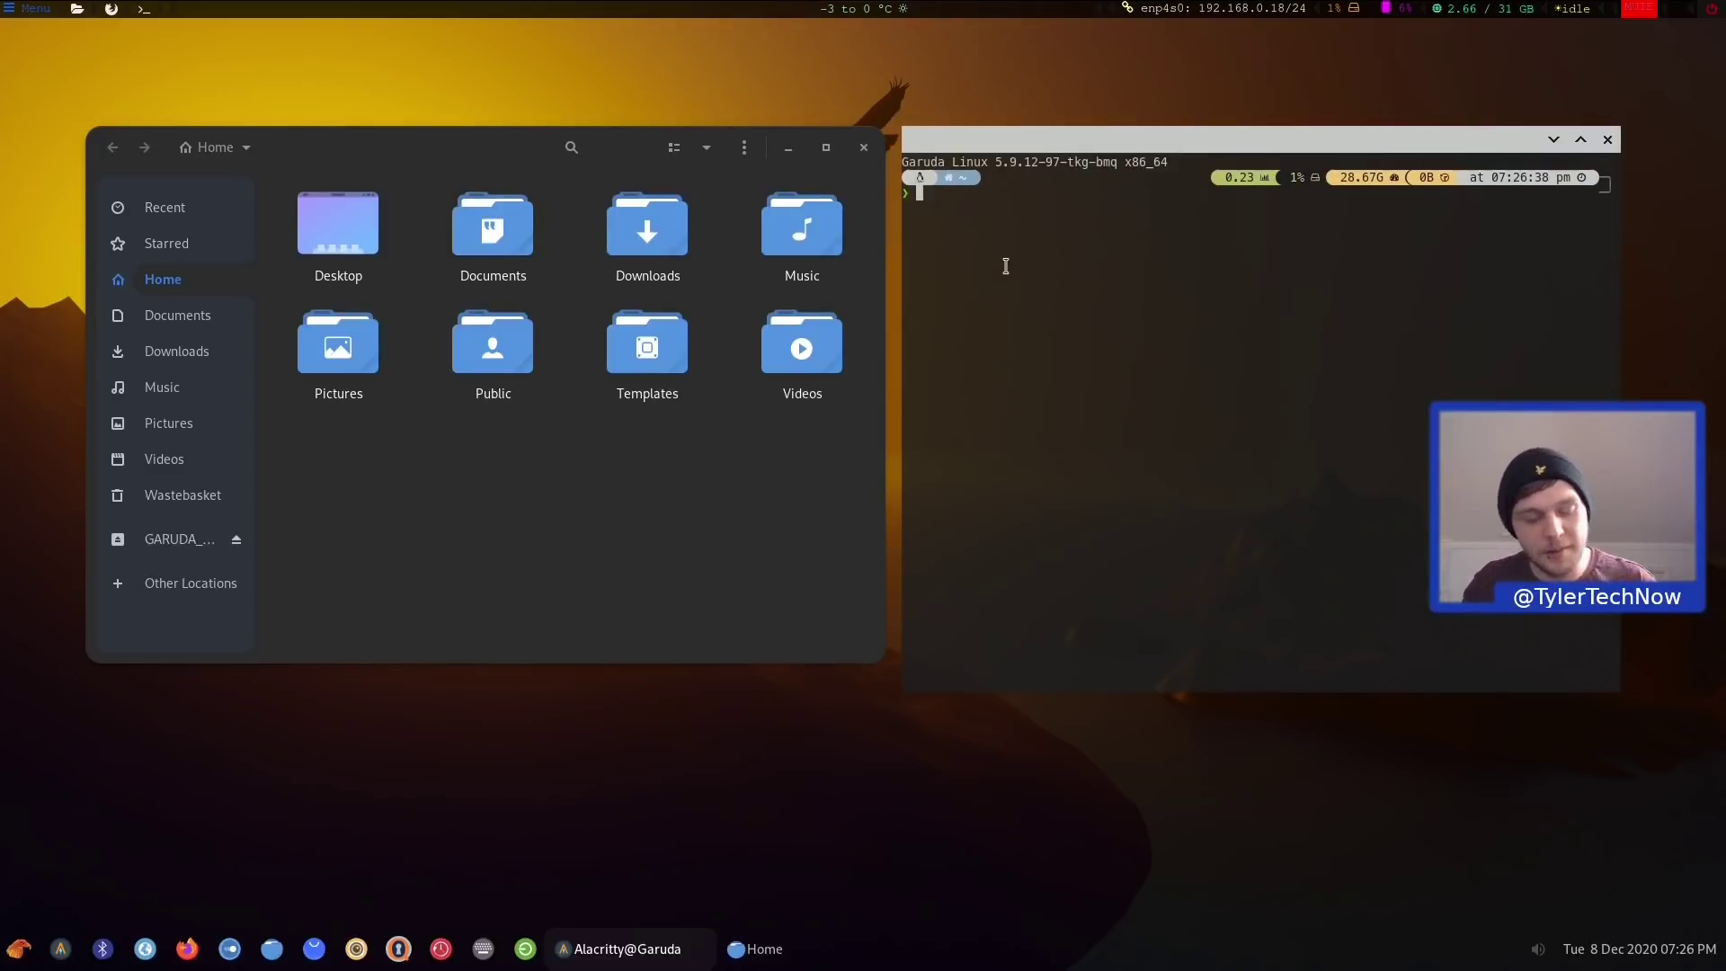
Run neofetch in the terminal to view the system information, and close the terminal
text(neofetch)
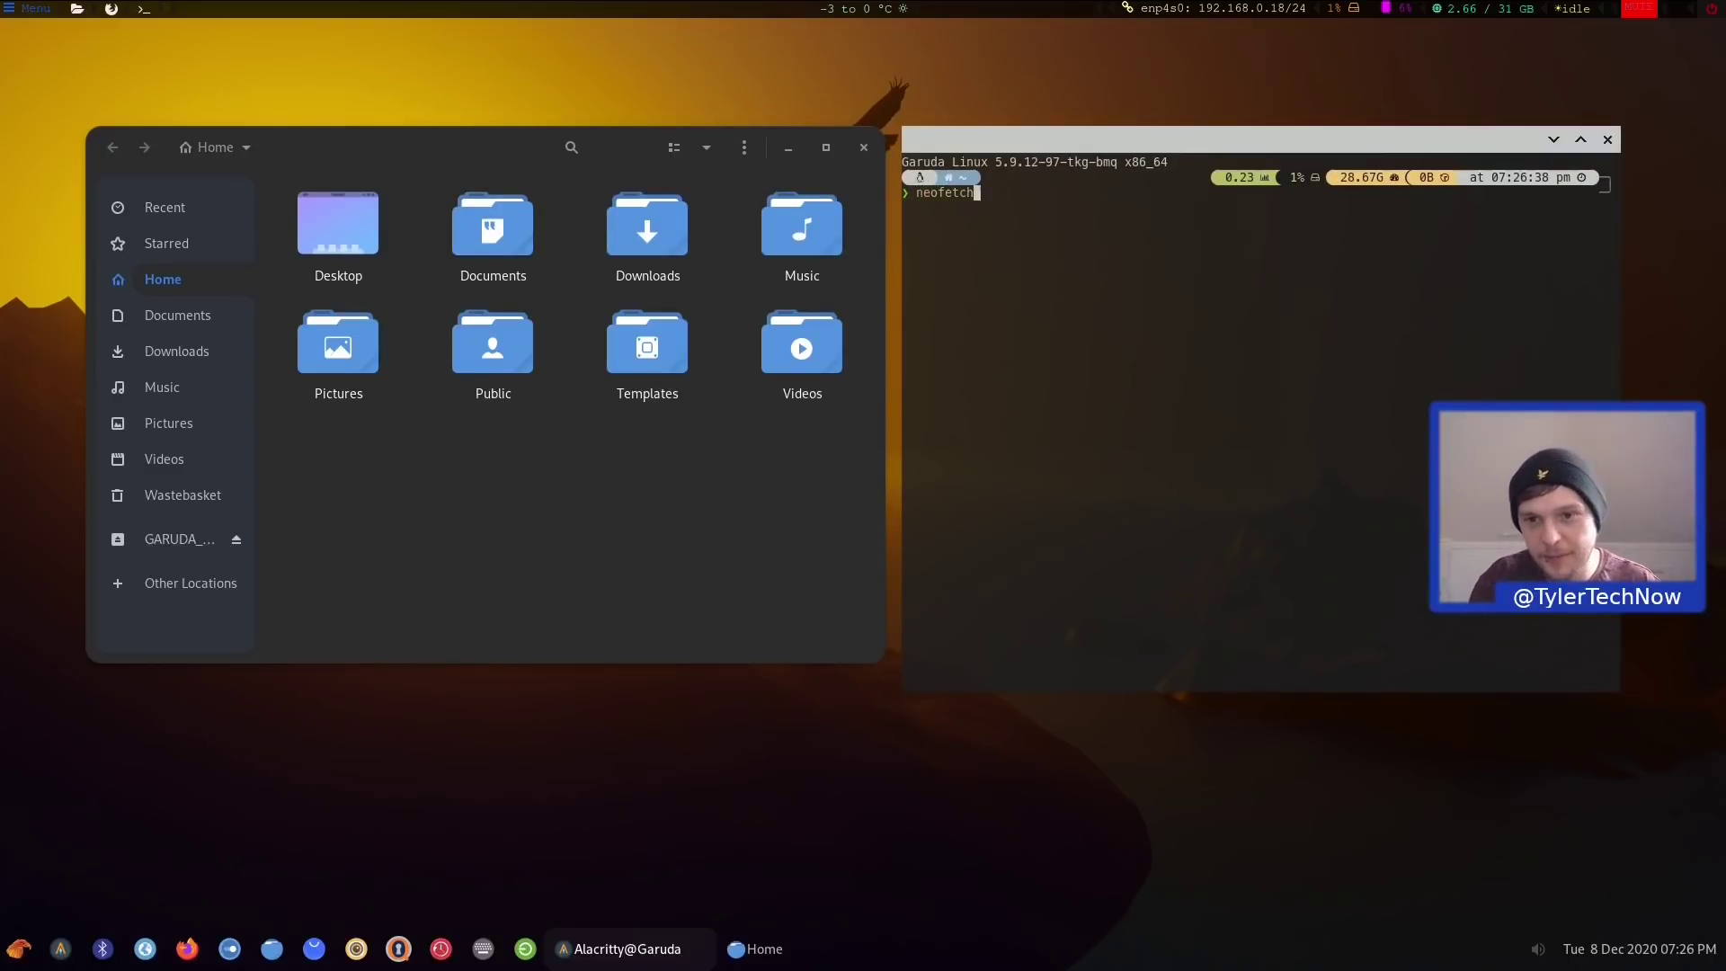
key(Return)
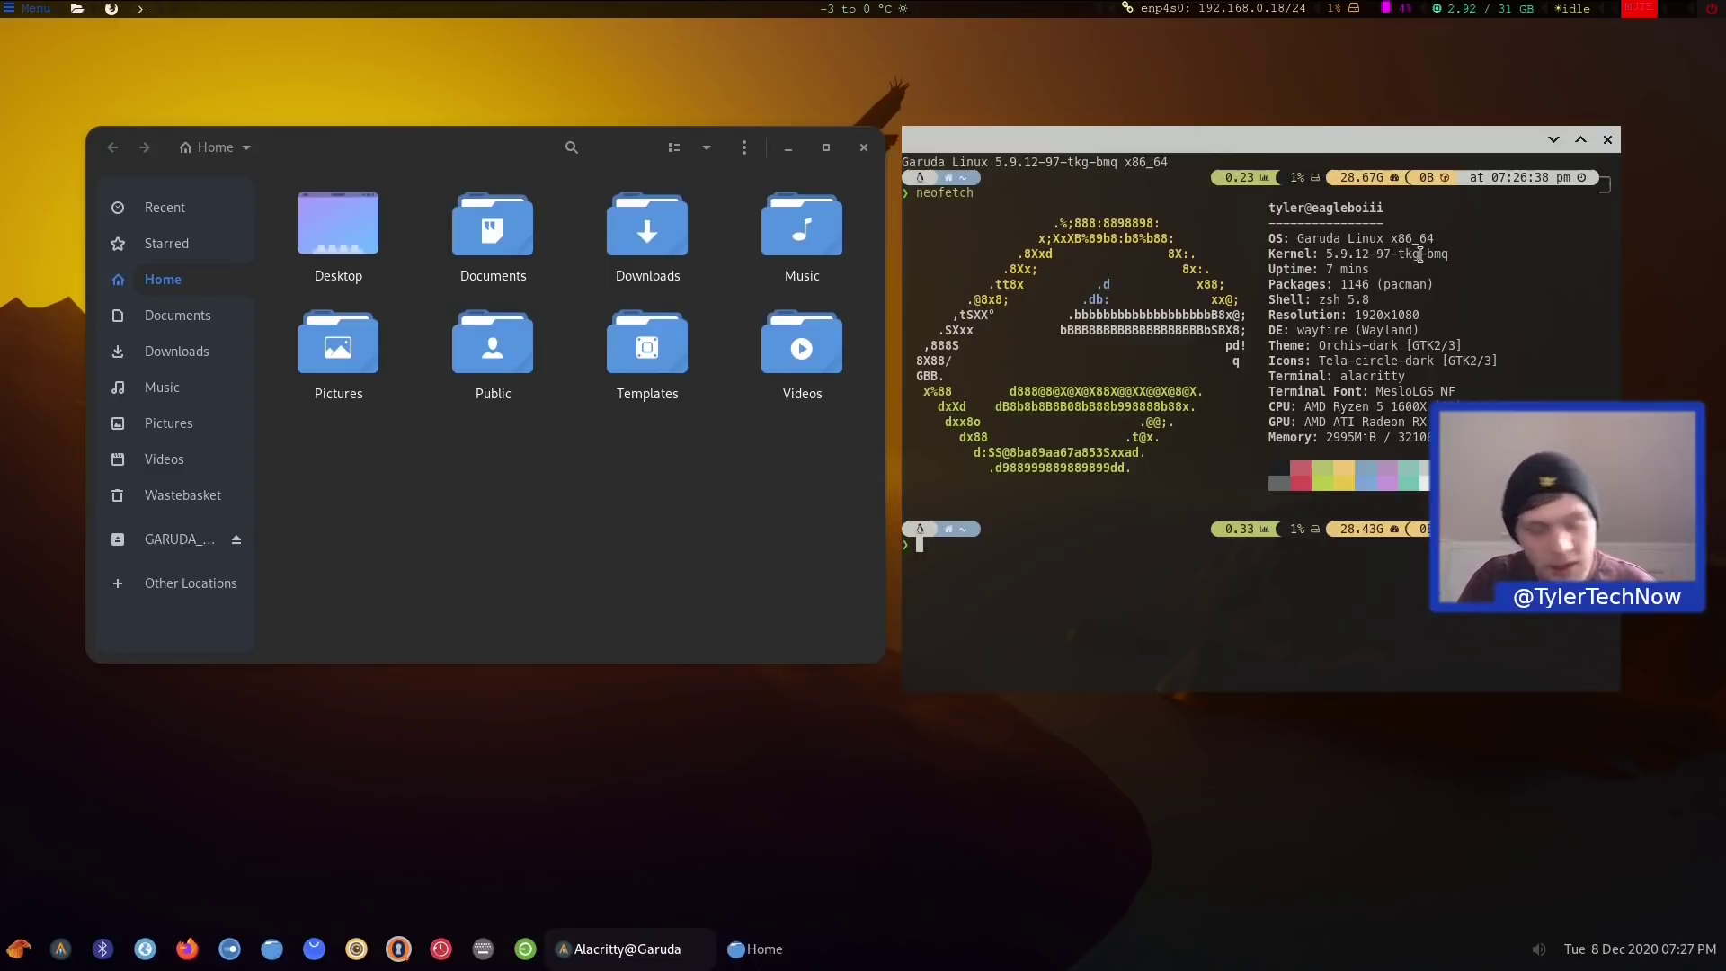
click(1607, 139)
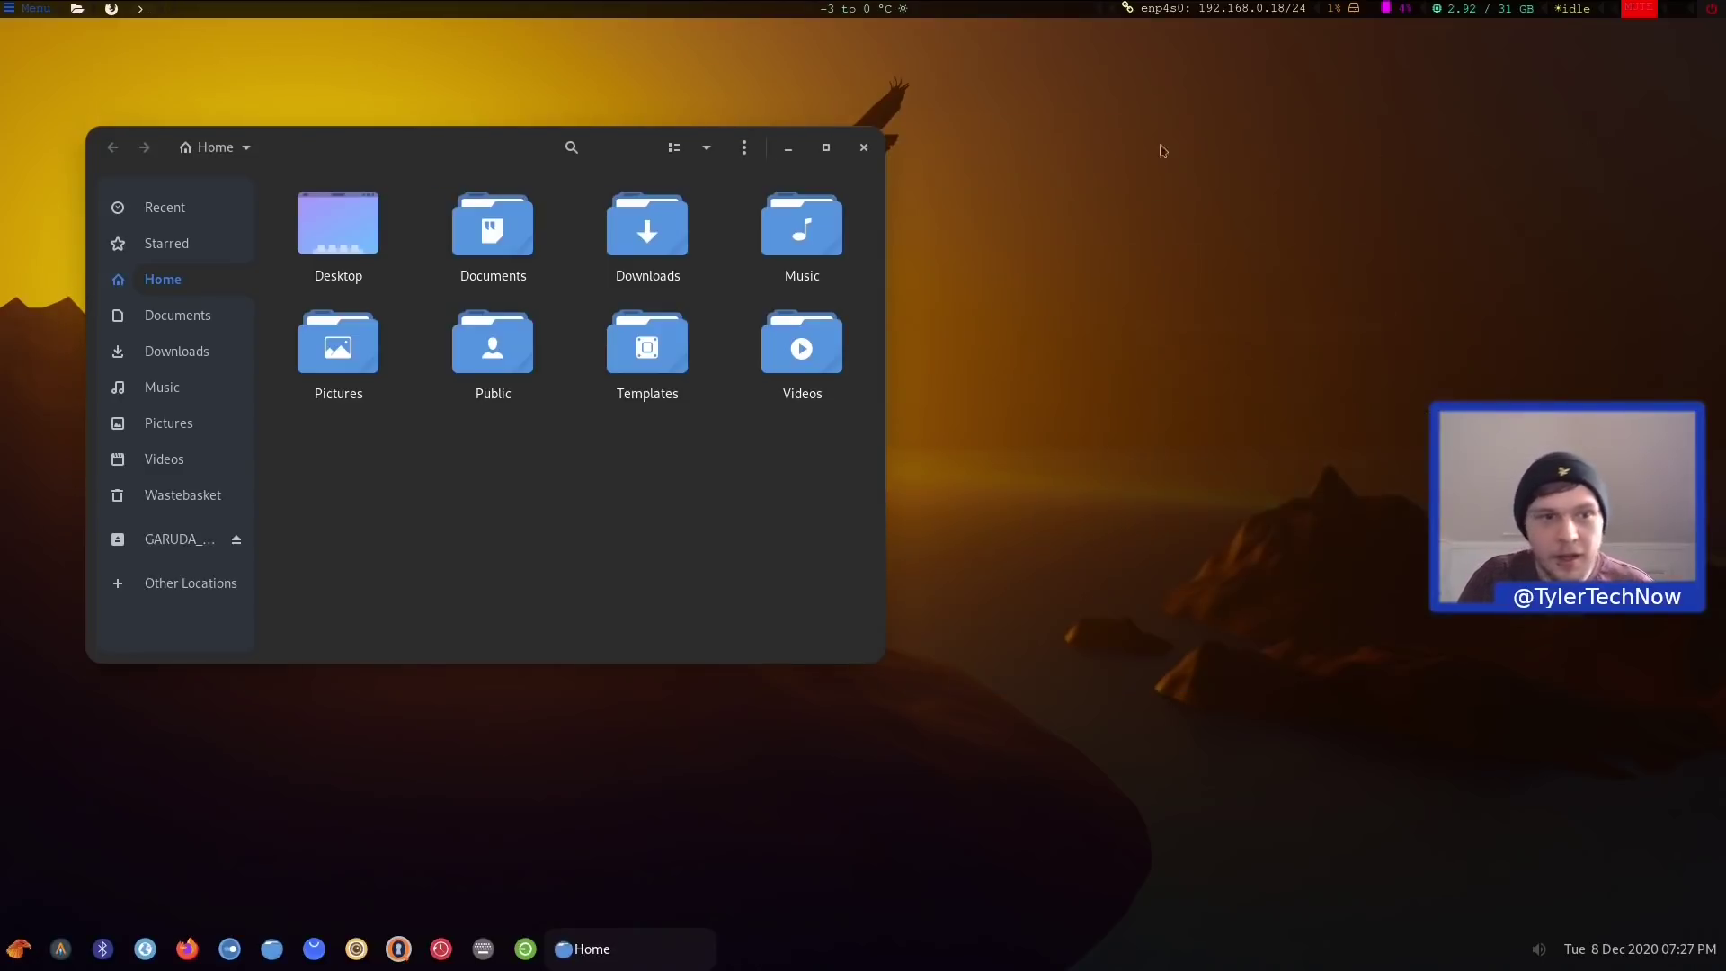
Open the Avahi Zeroconf Browser from the full-screen application menu and close it
click(31, 11)
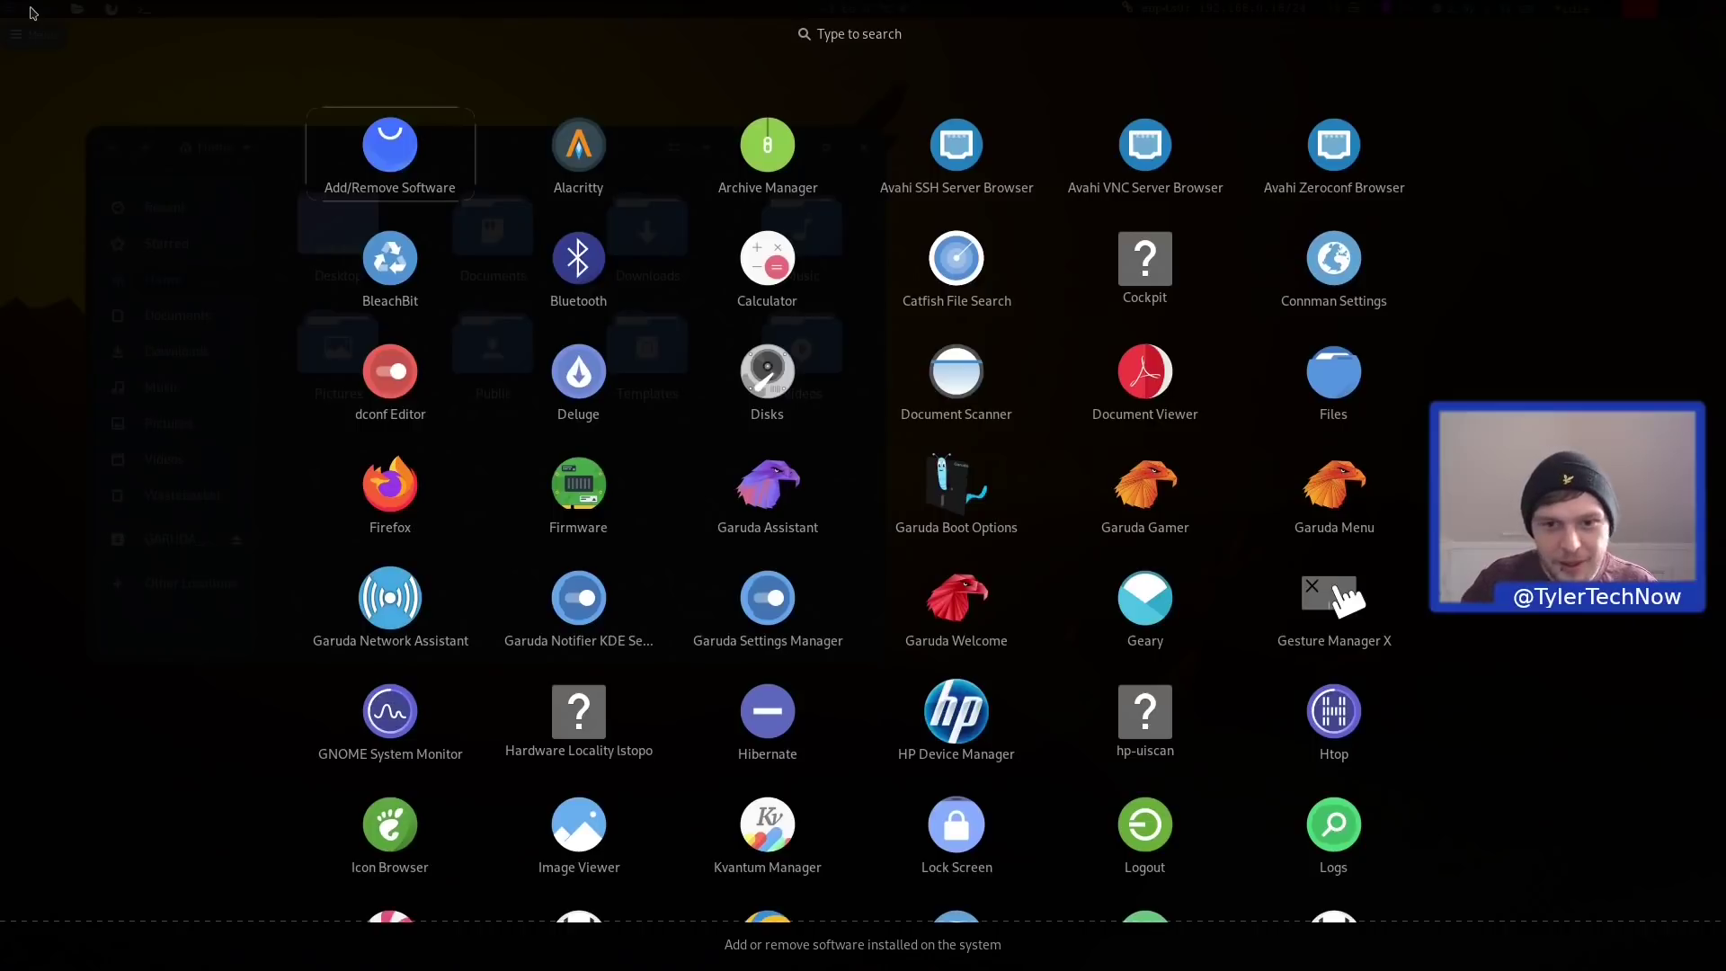
click(1322, 148)
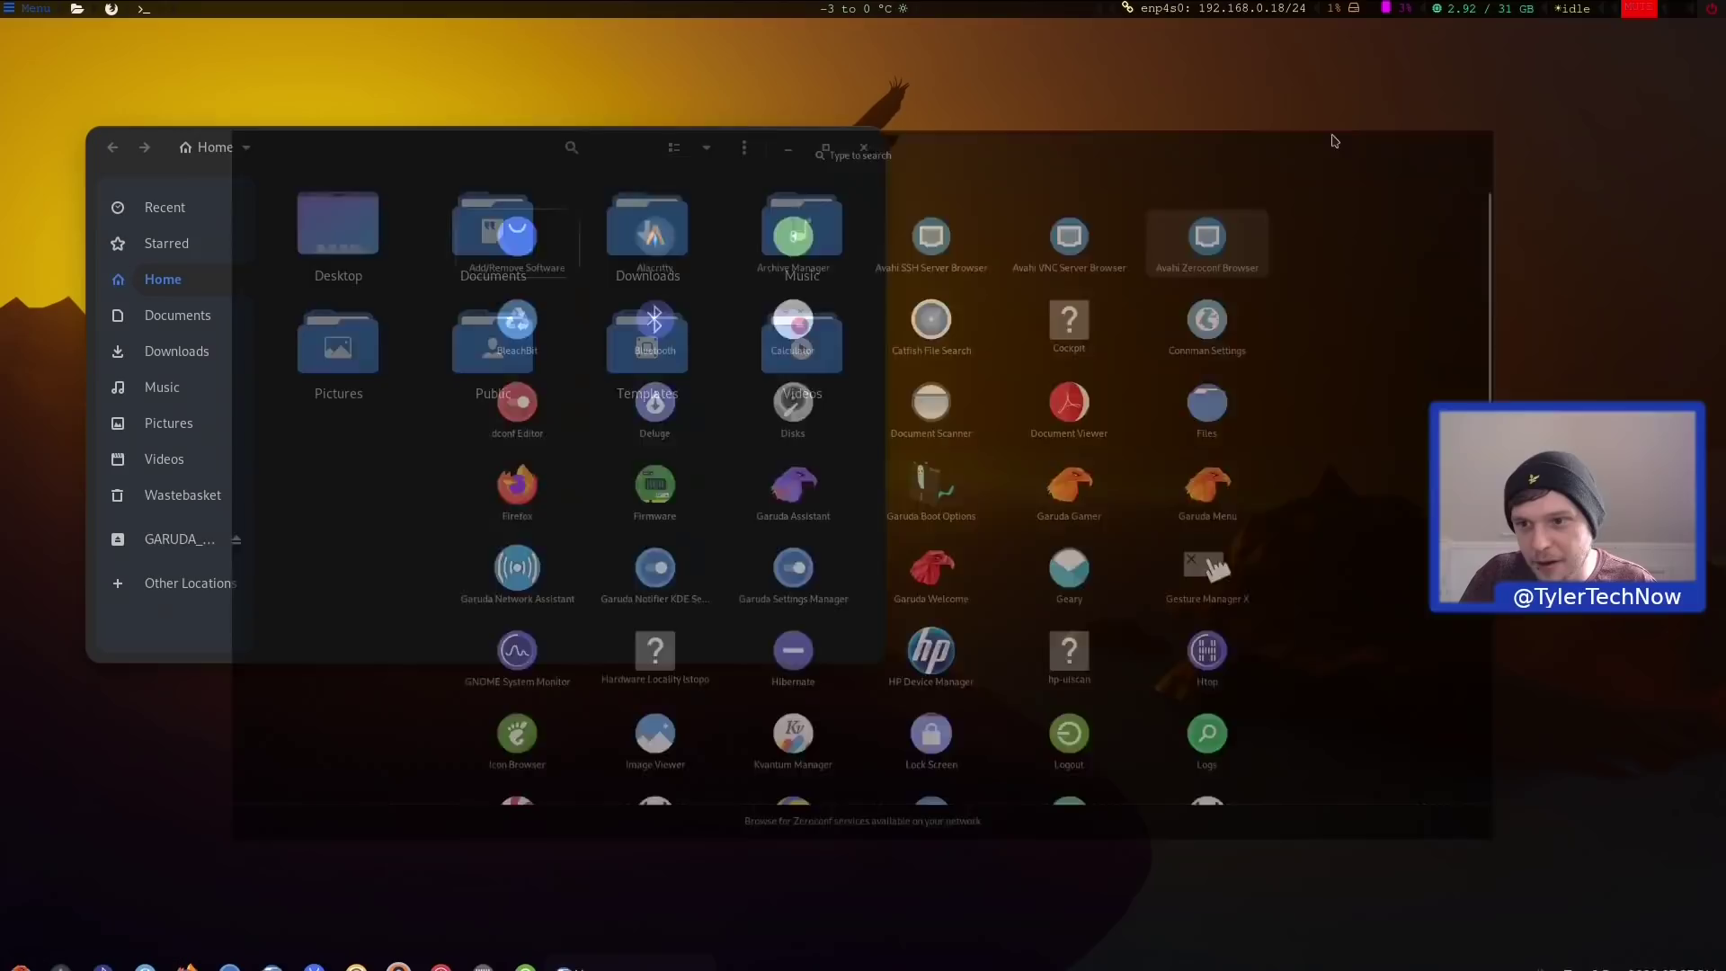
click(1067, 296)
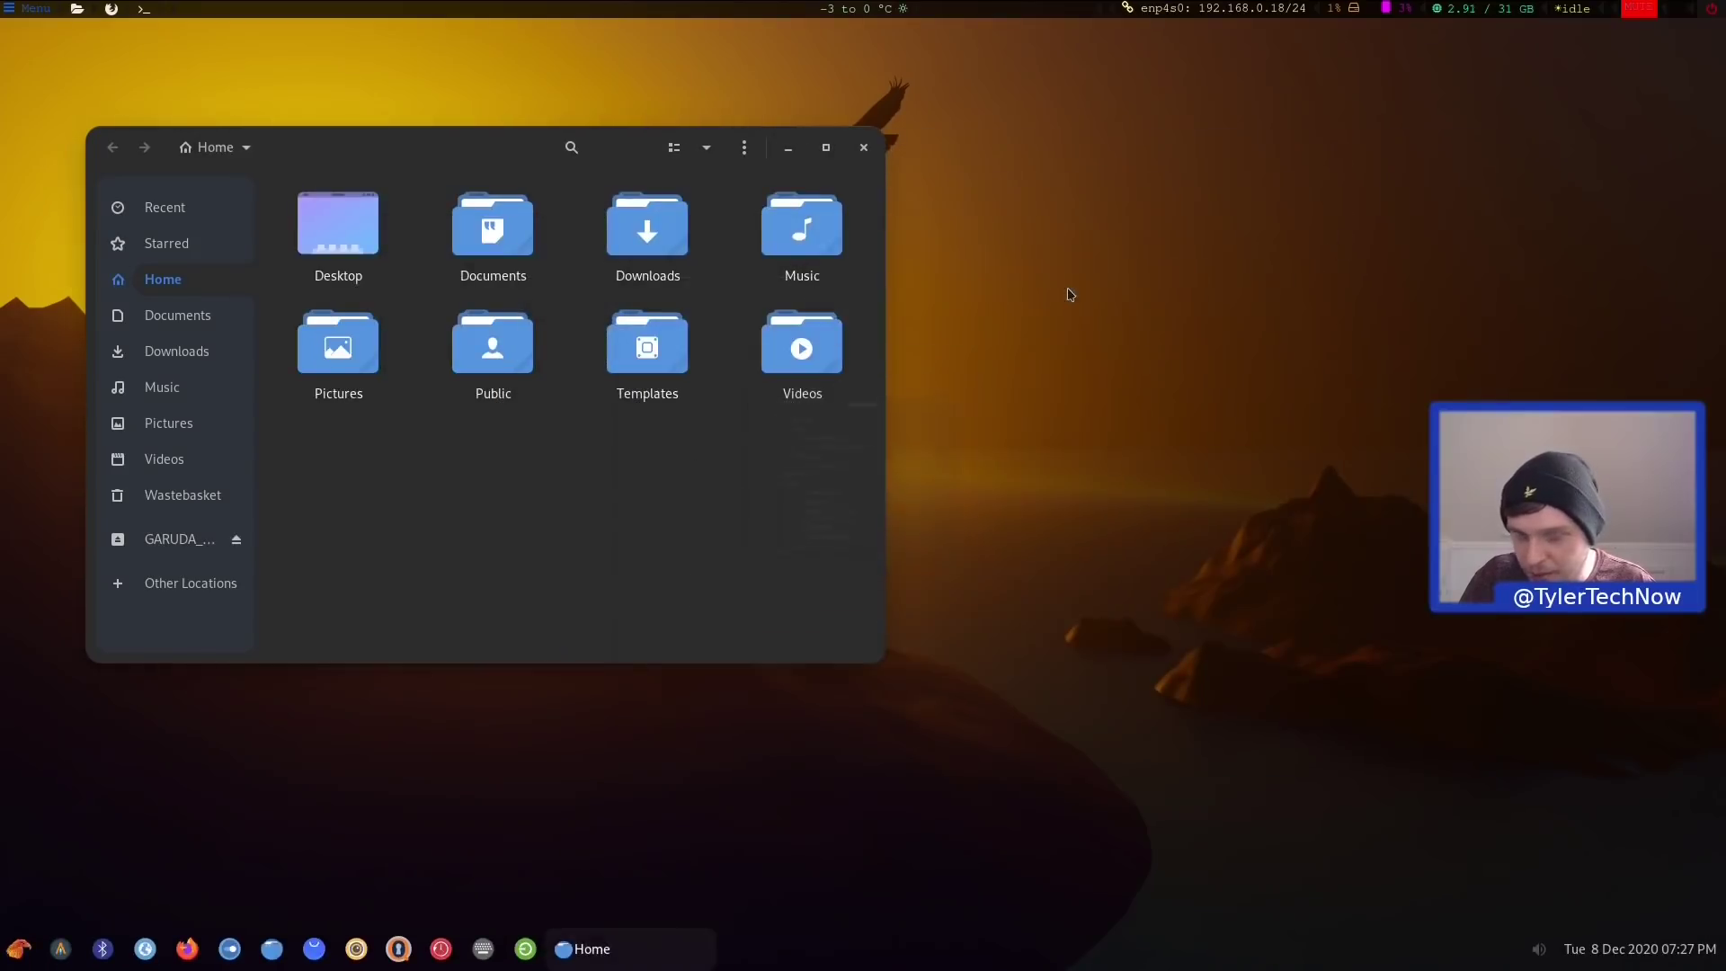
Search the application menu for "firefox" and launch Firefox, closing the browser and the file manager when done
key(super)
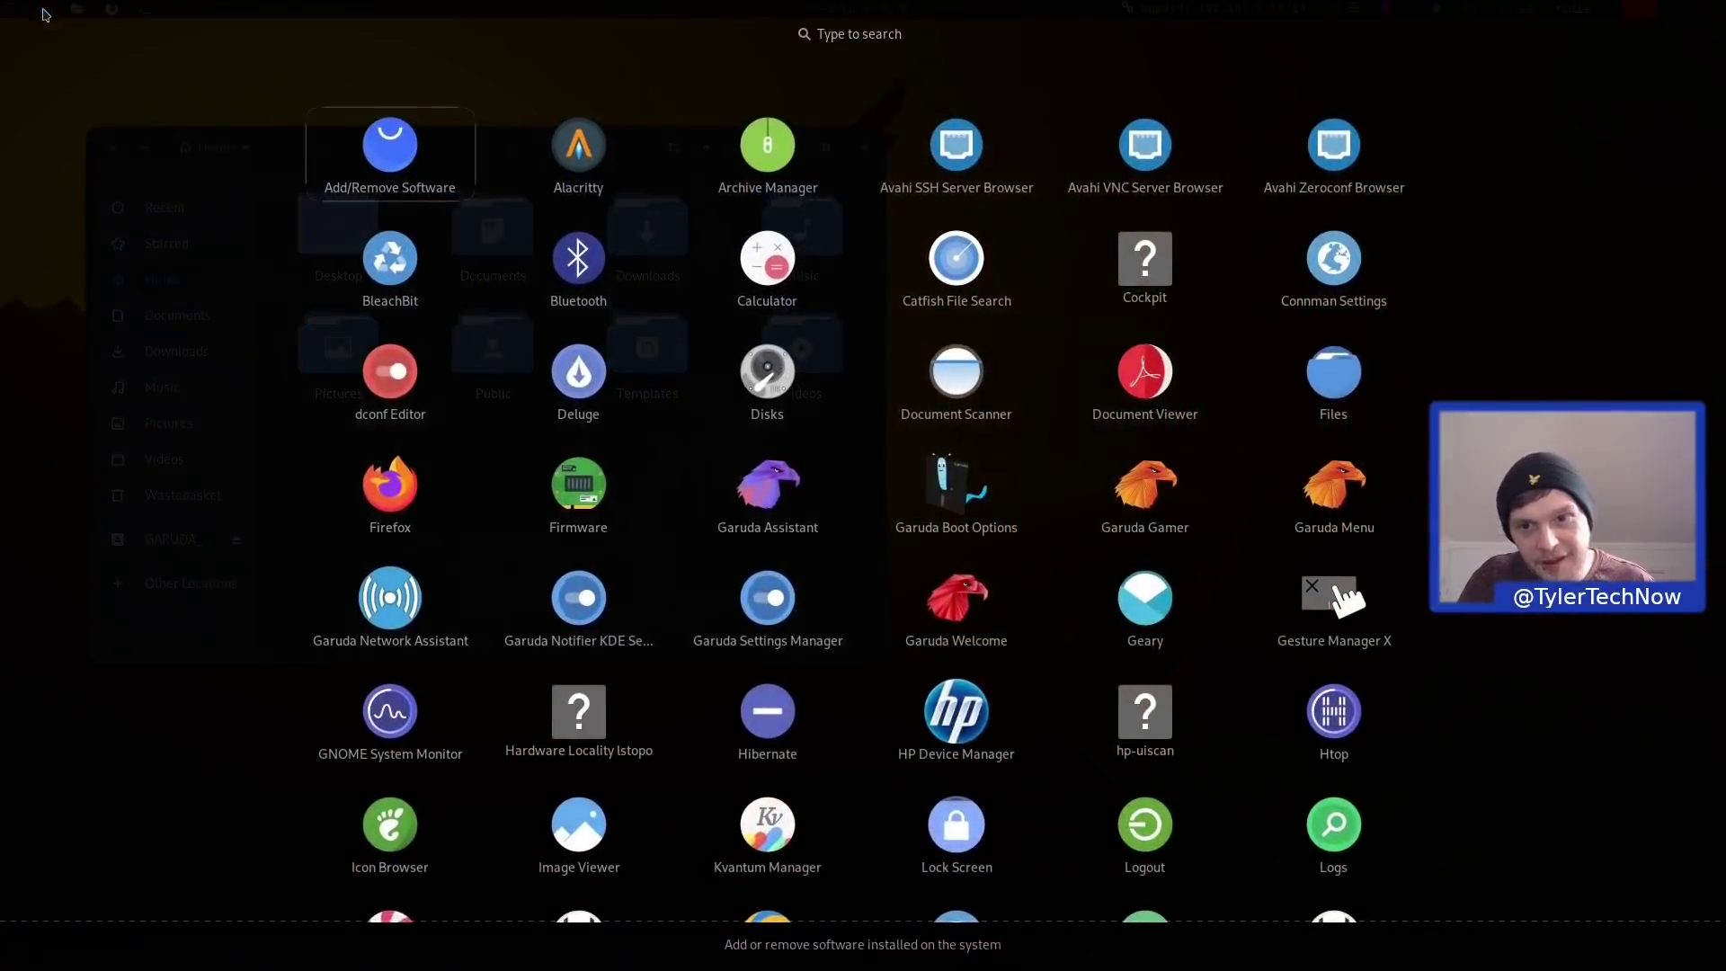
click(874, 34)
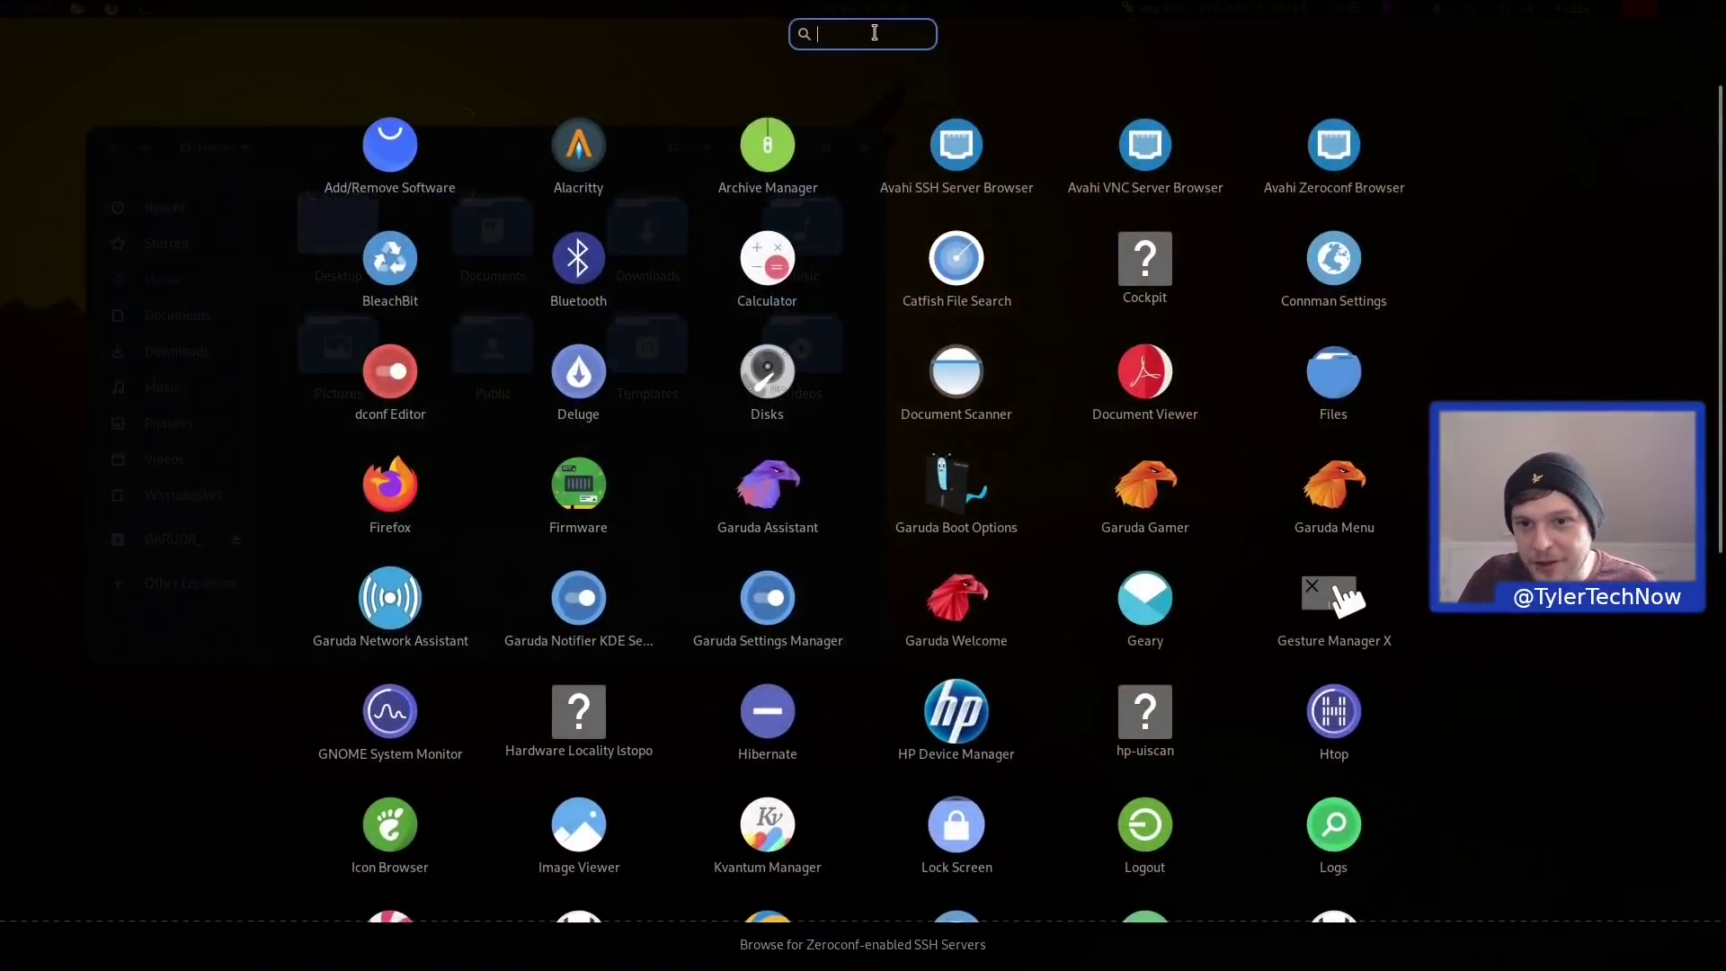
text(firefox)
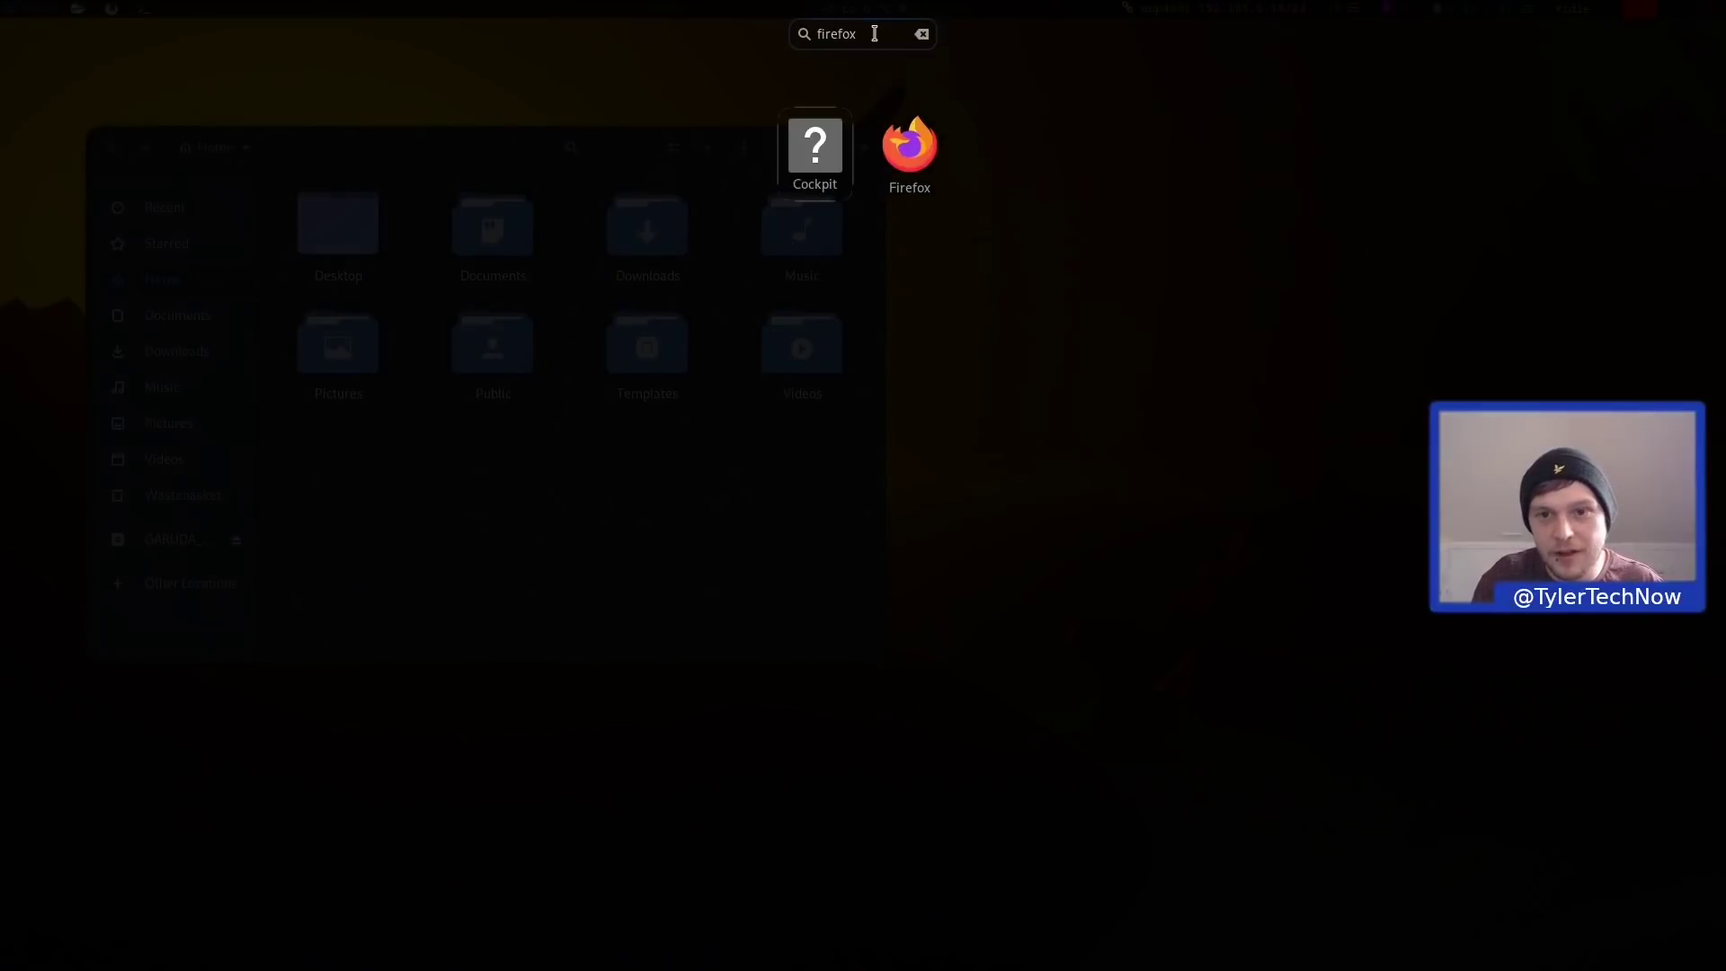
key(Return)
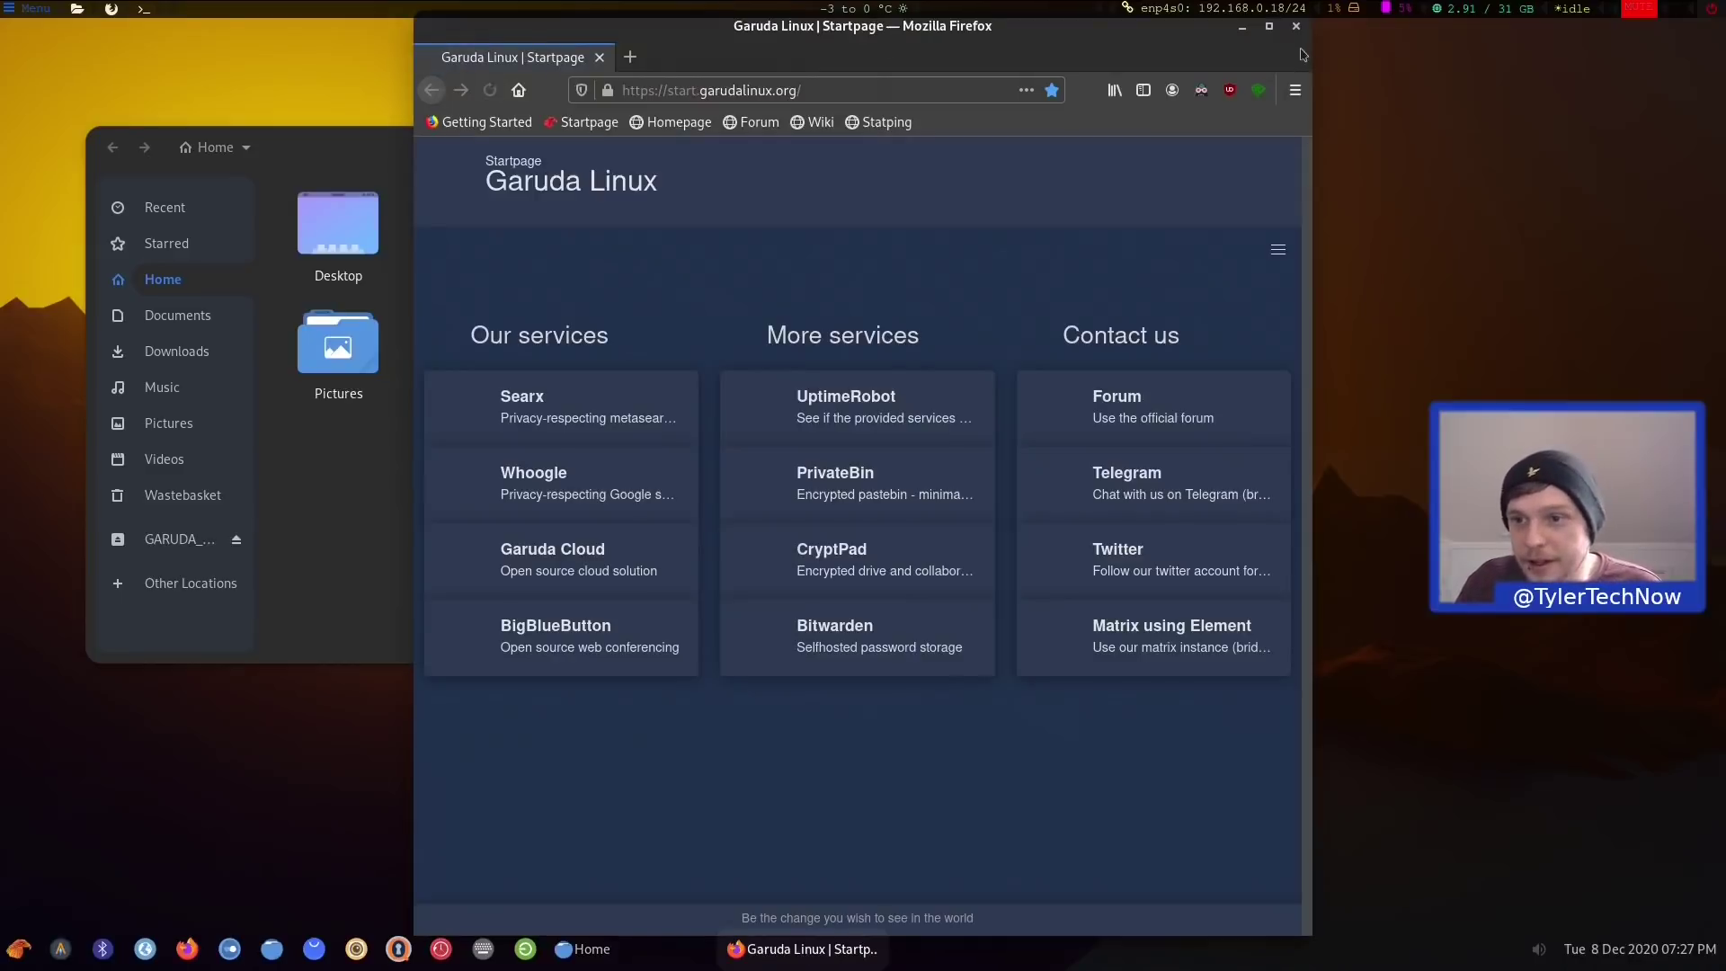
click(1295, 26)
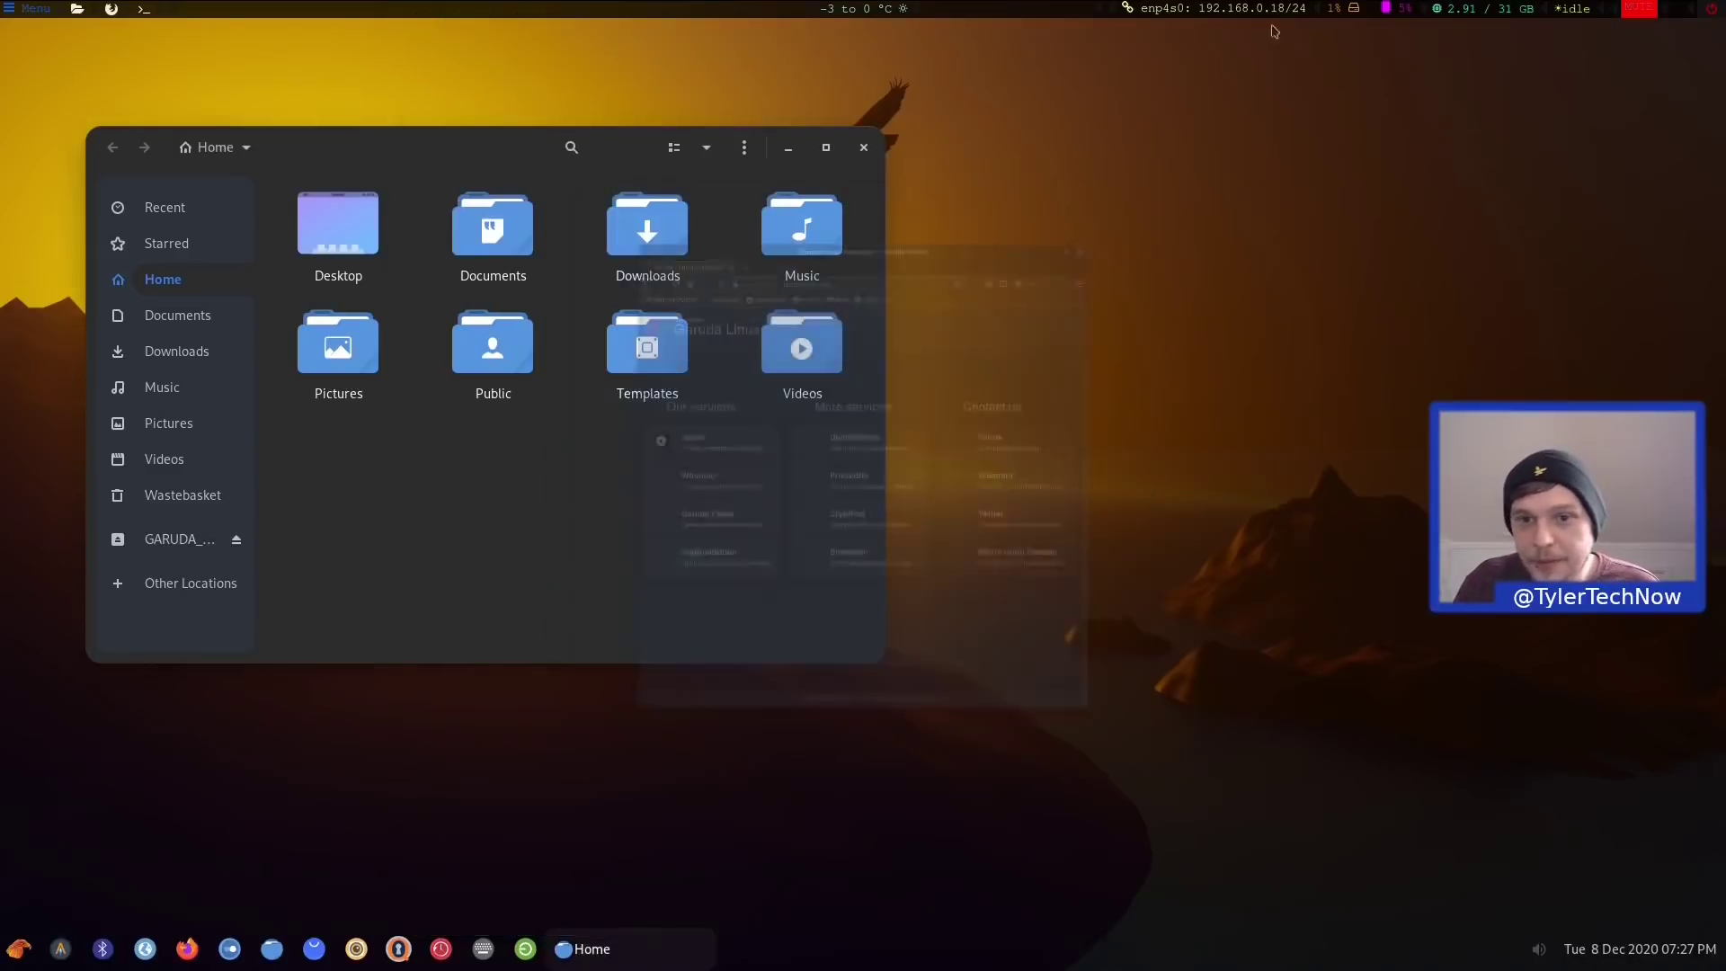
click(865, 147)
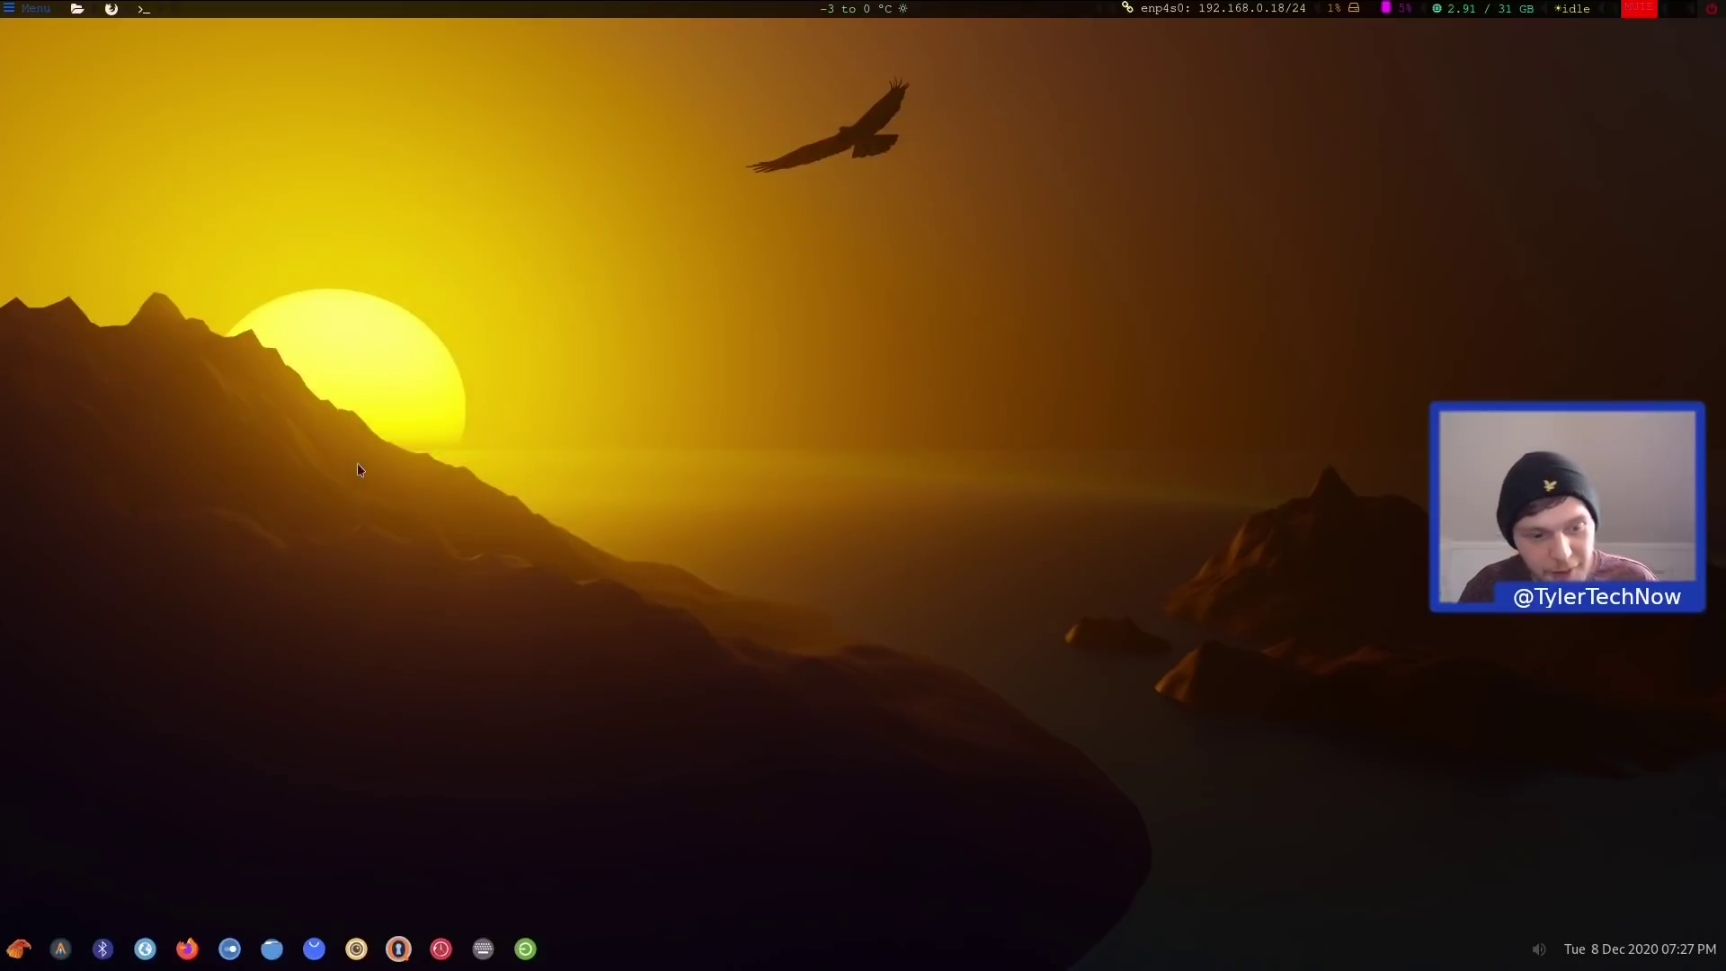
View and close the clock's calendar, and lower the system volume to about 30% with the slider
click(1636, 957)
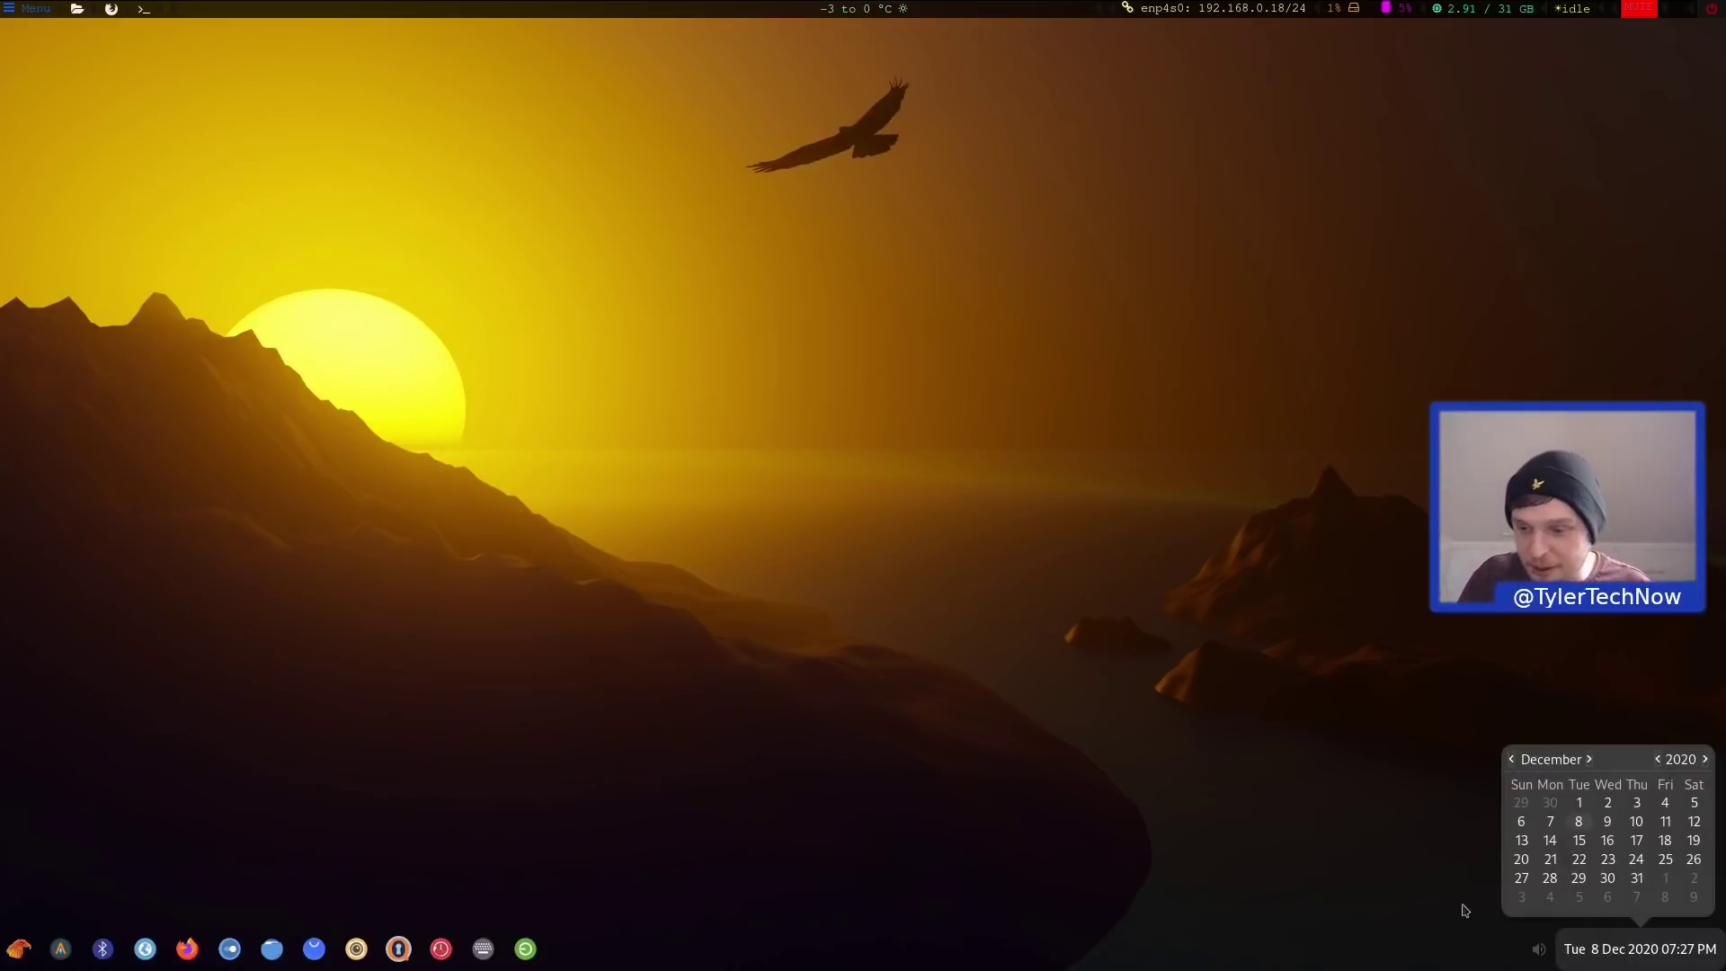
click(1637, 958)
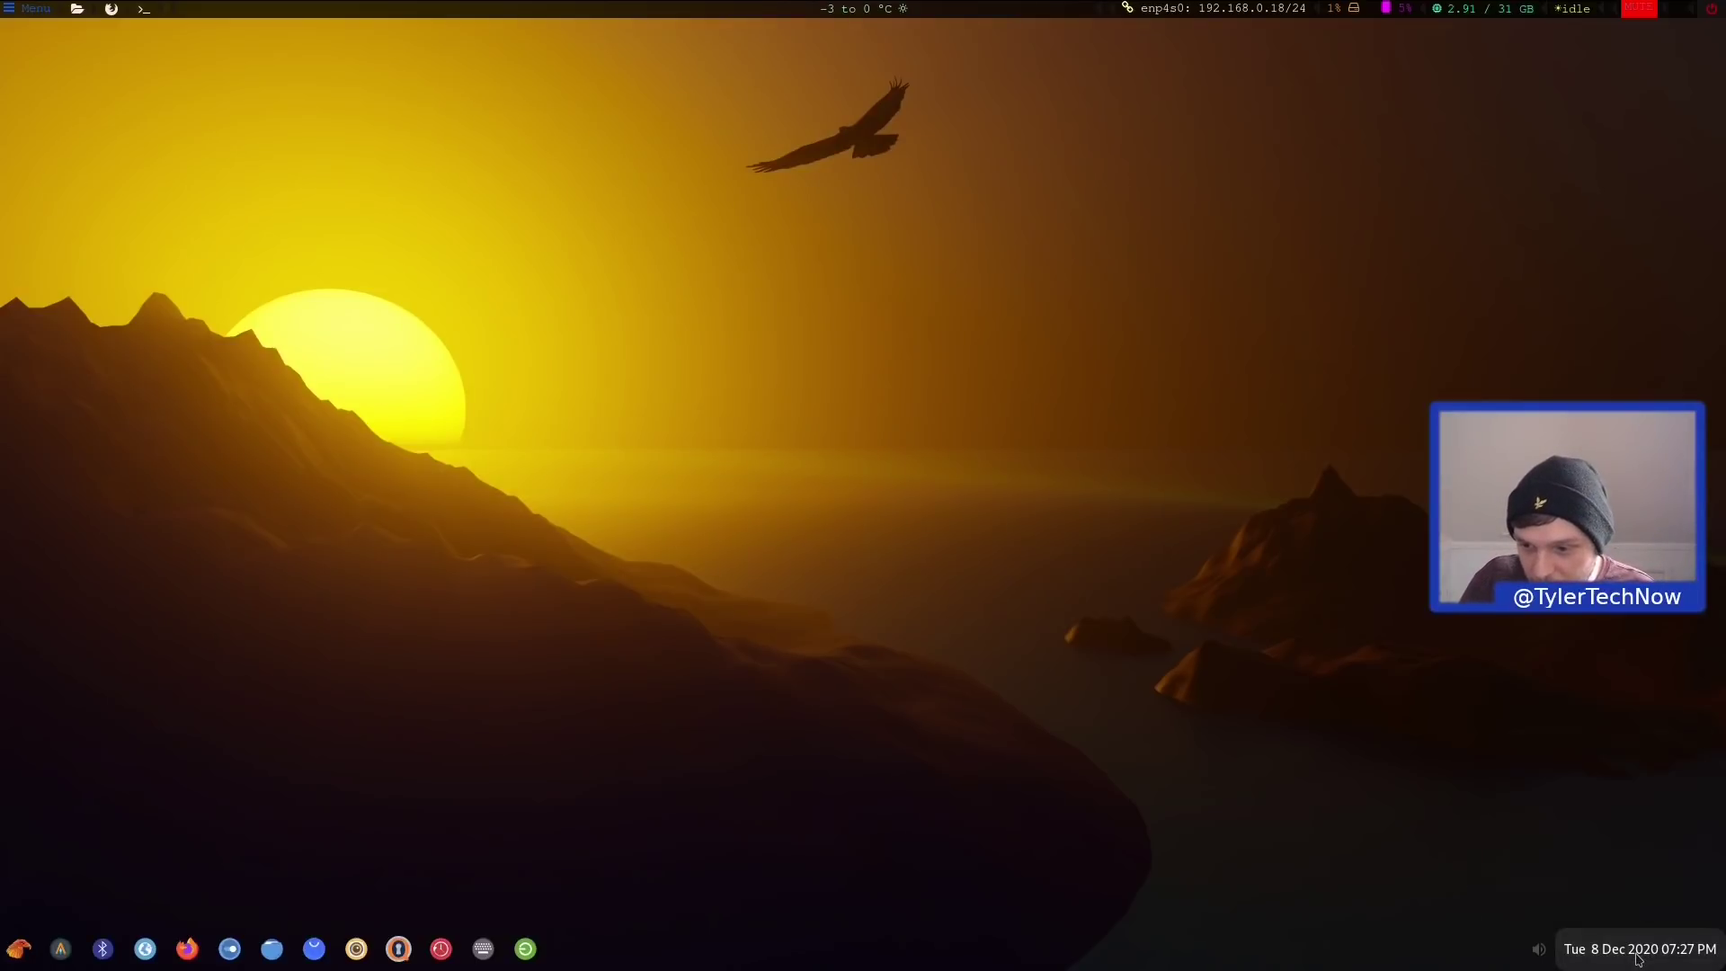
click(1541, 952)
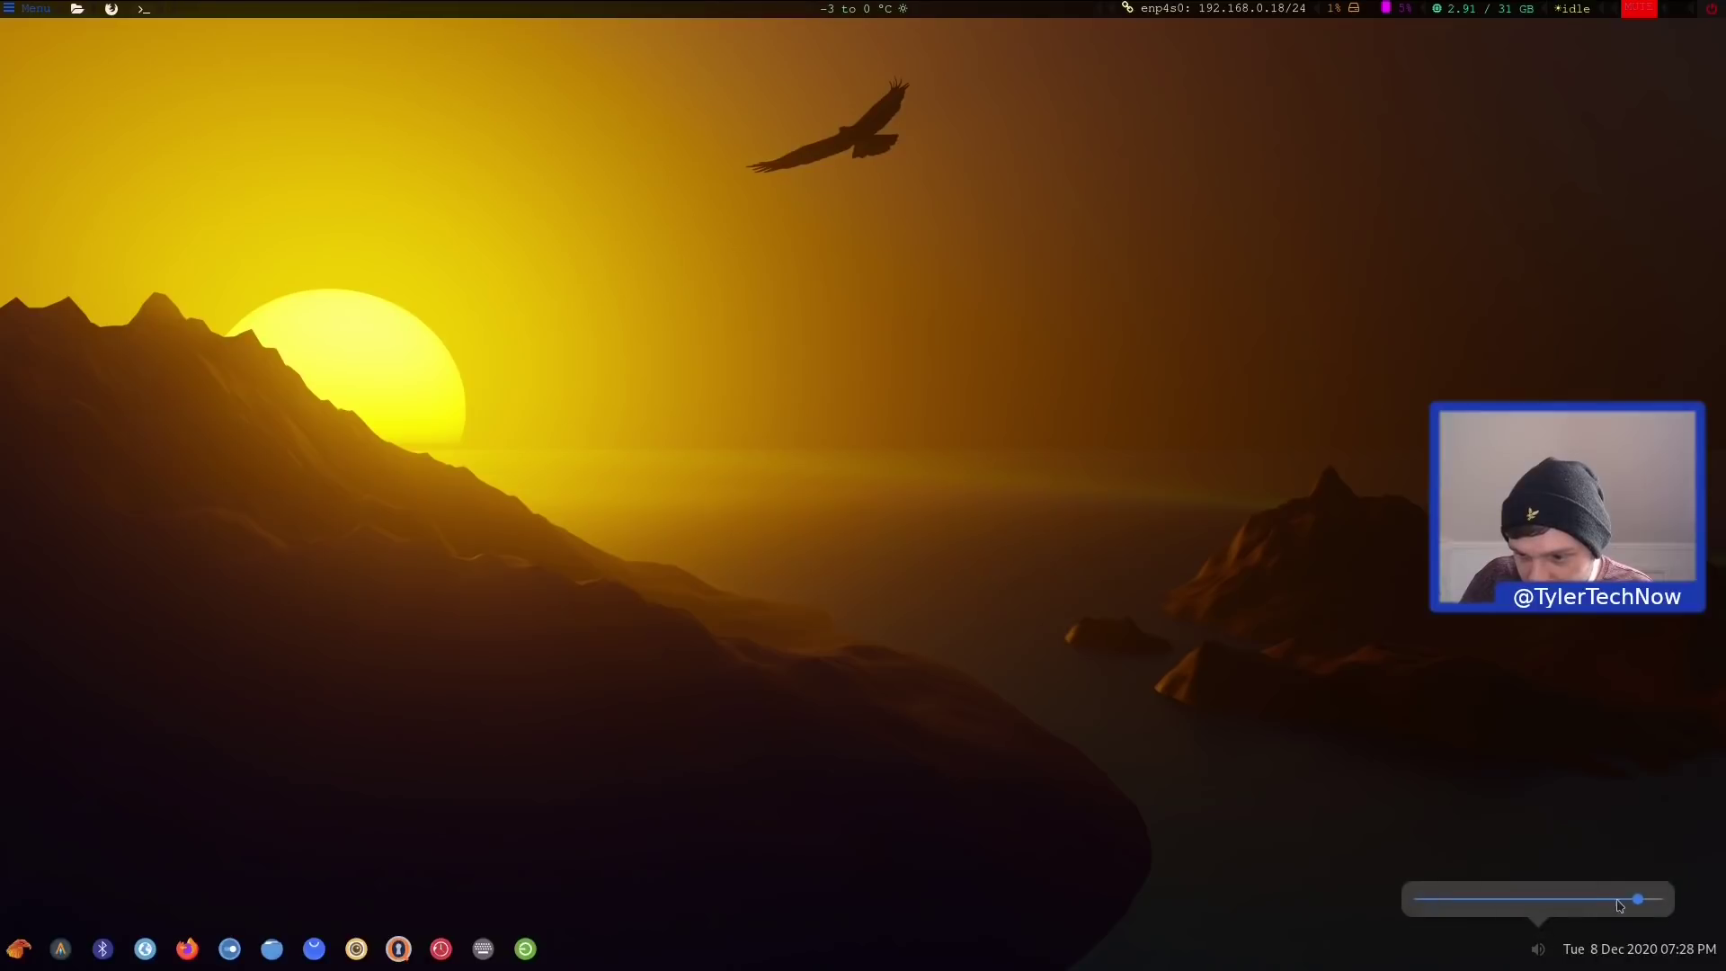
drag(1638, 899, 1491, 908)
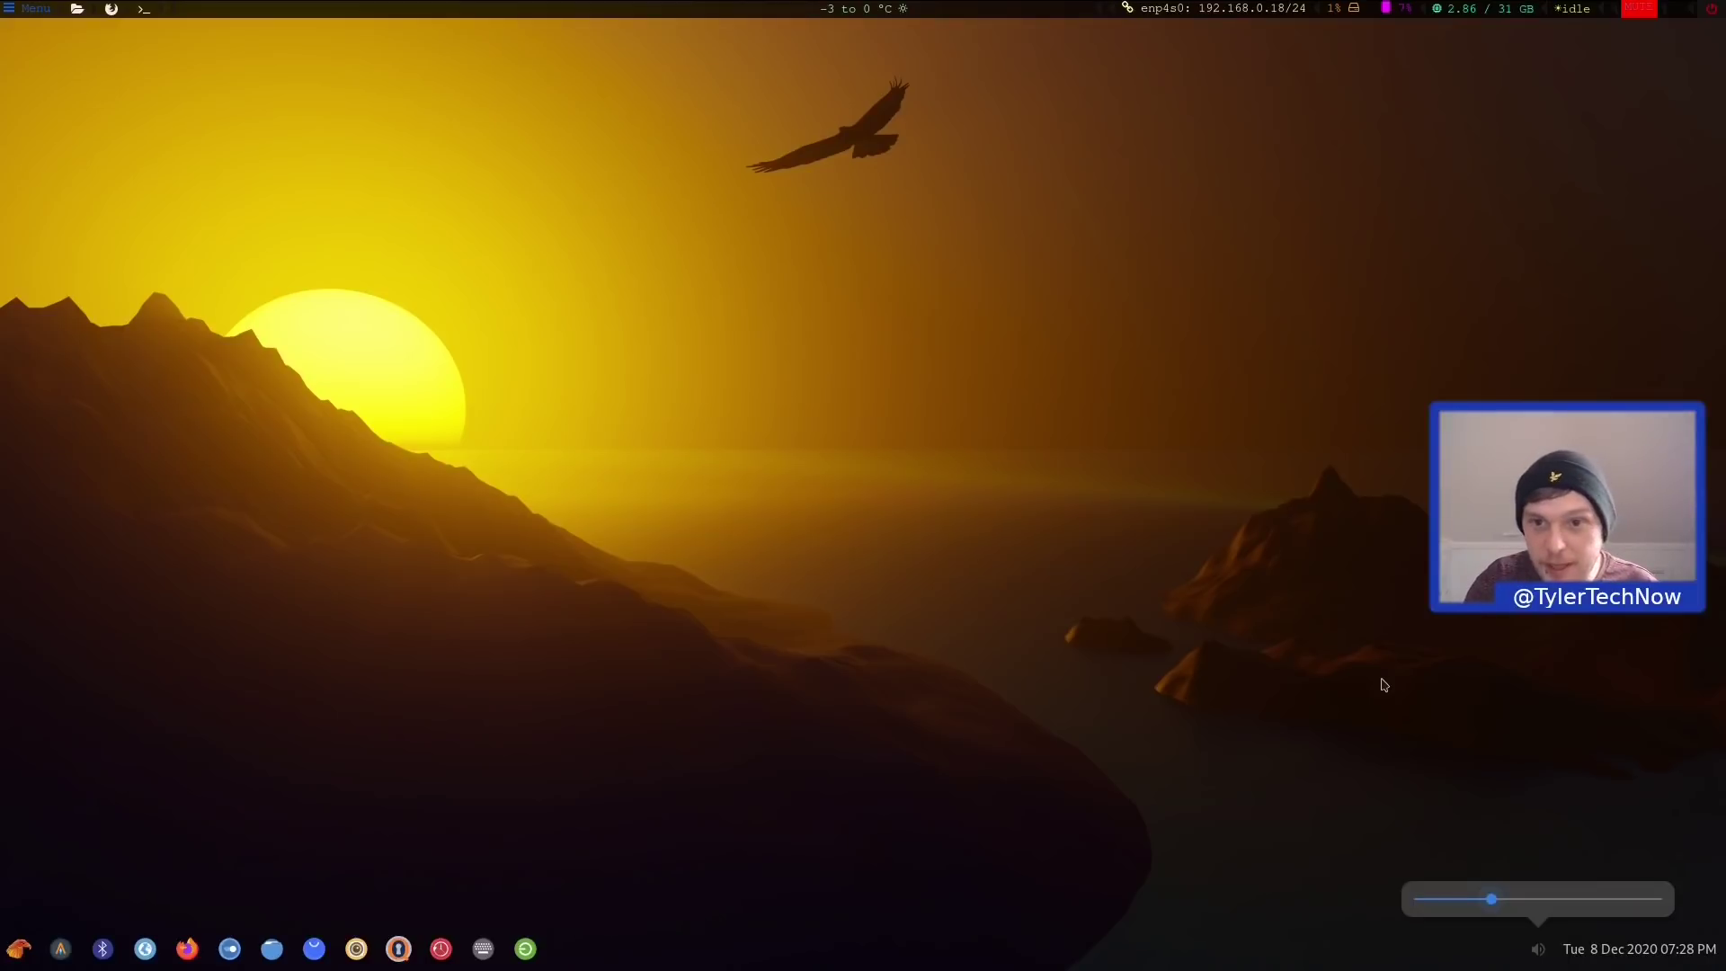
Raise the system volume in 5% steps to 71%, alternate between 66% and 71%, leave it at 66%, and close the volume slider
key(XF86AudioRaiseVolume)
key(XF86AudioRaiseVolume)
key(XF86AudioRaiseVolume)
key(XF86AudioRaiseVolume)
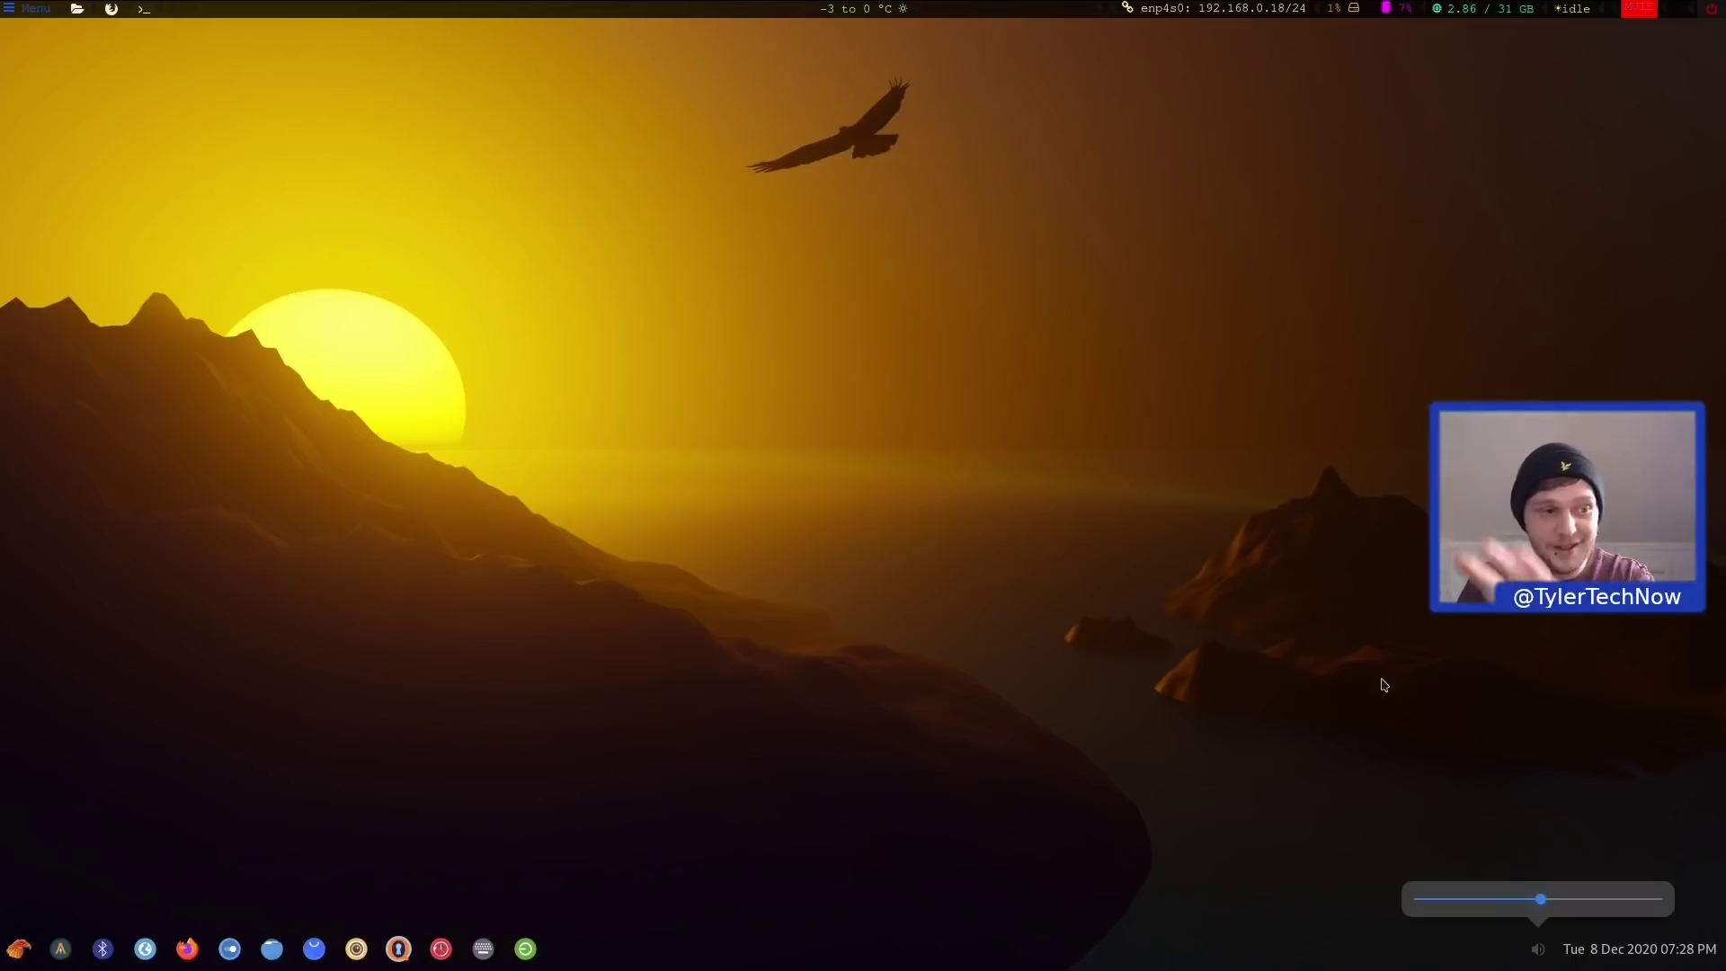
key(XF86AudioRaiseVolume)
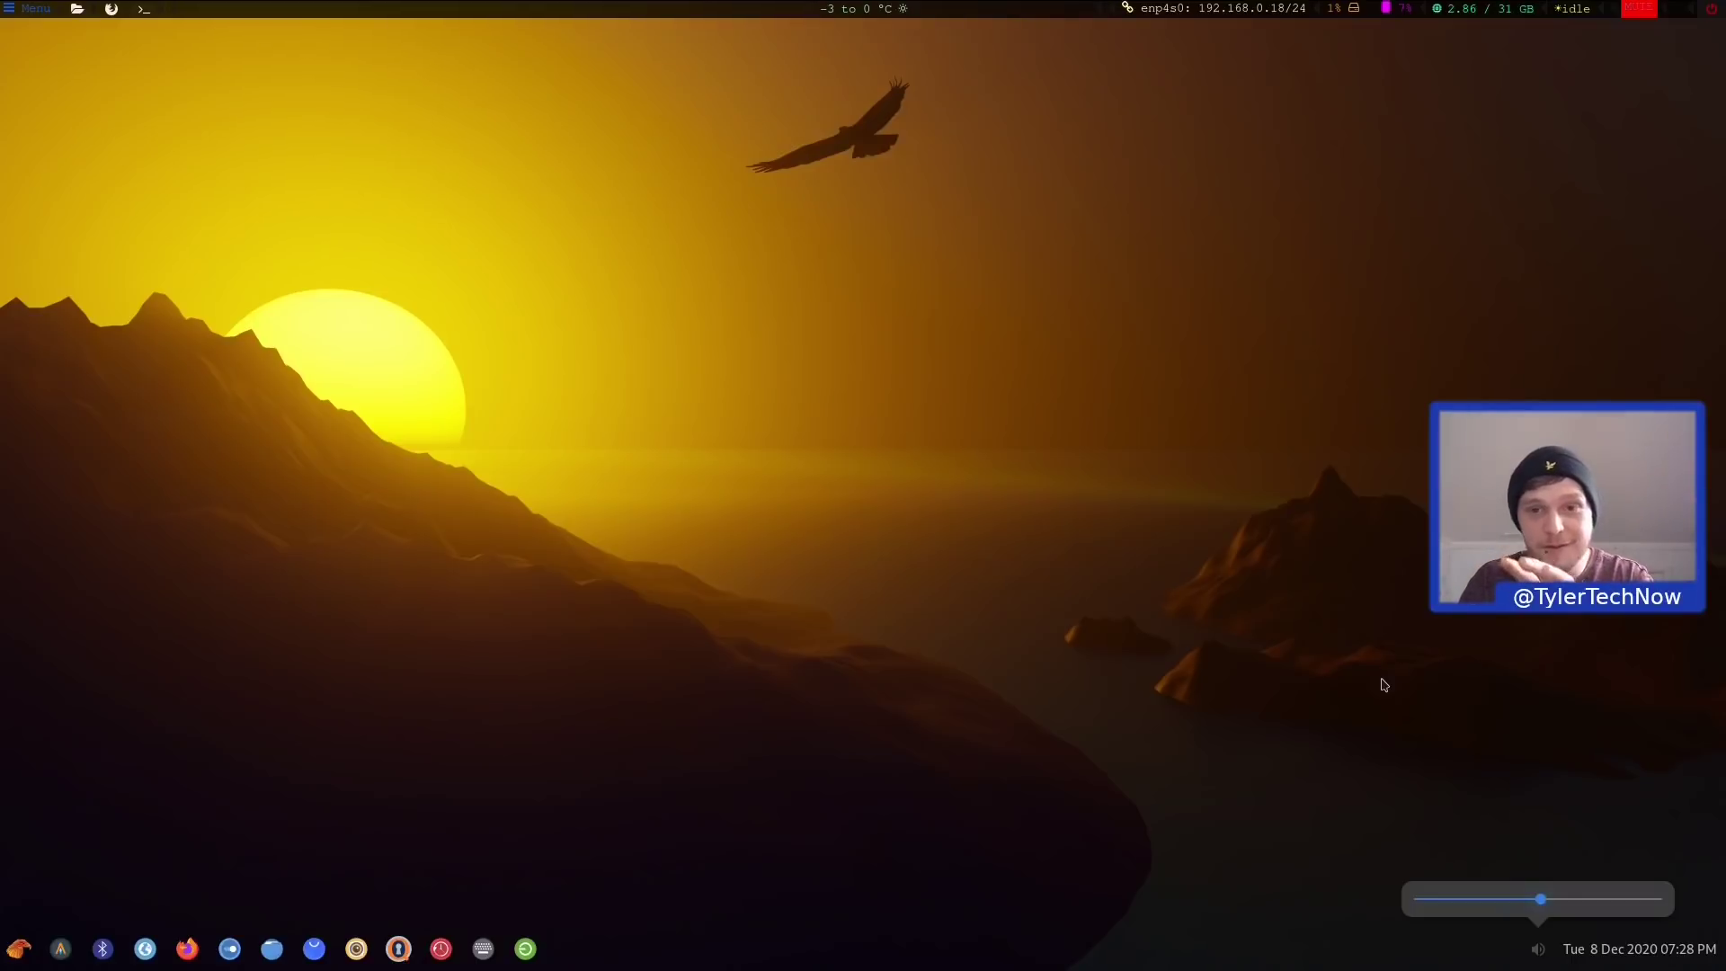
key(XF86AudioRaiseVolume)
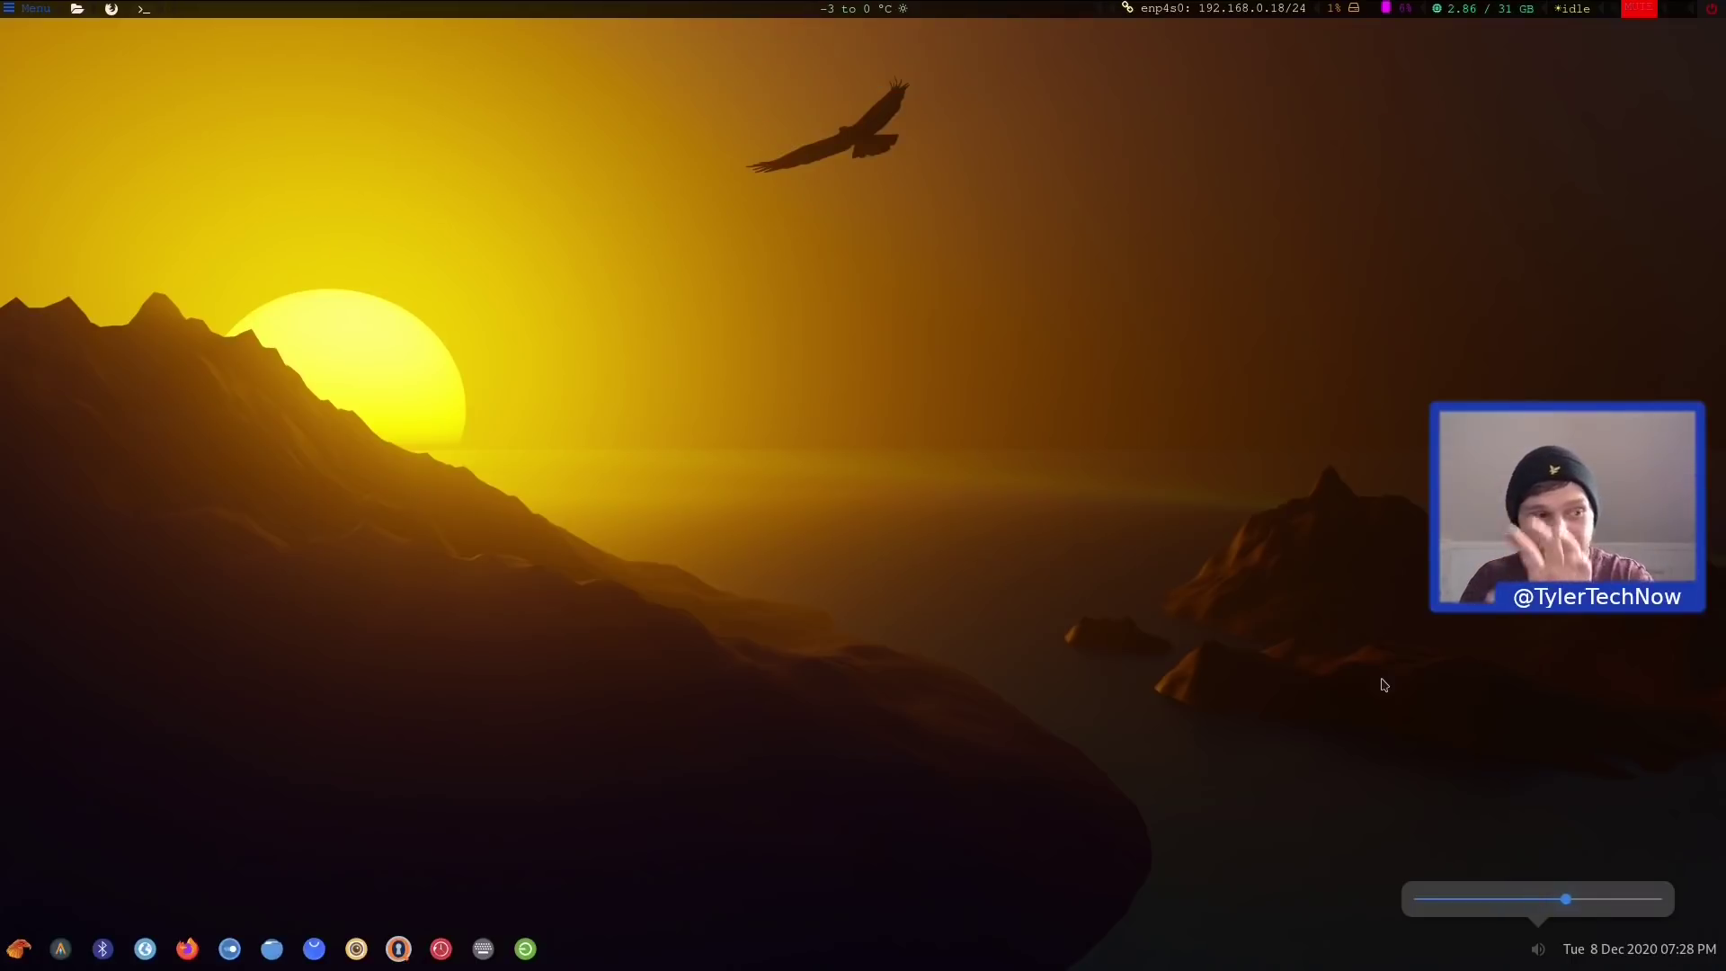
key(XF86AudioRaiseVolume)
key(XF86AudioRaiseVolume)
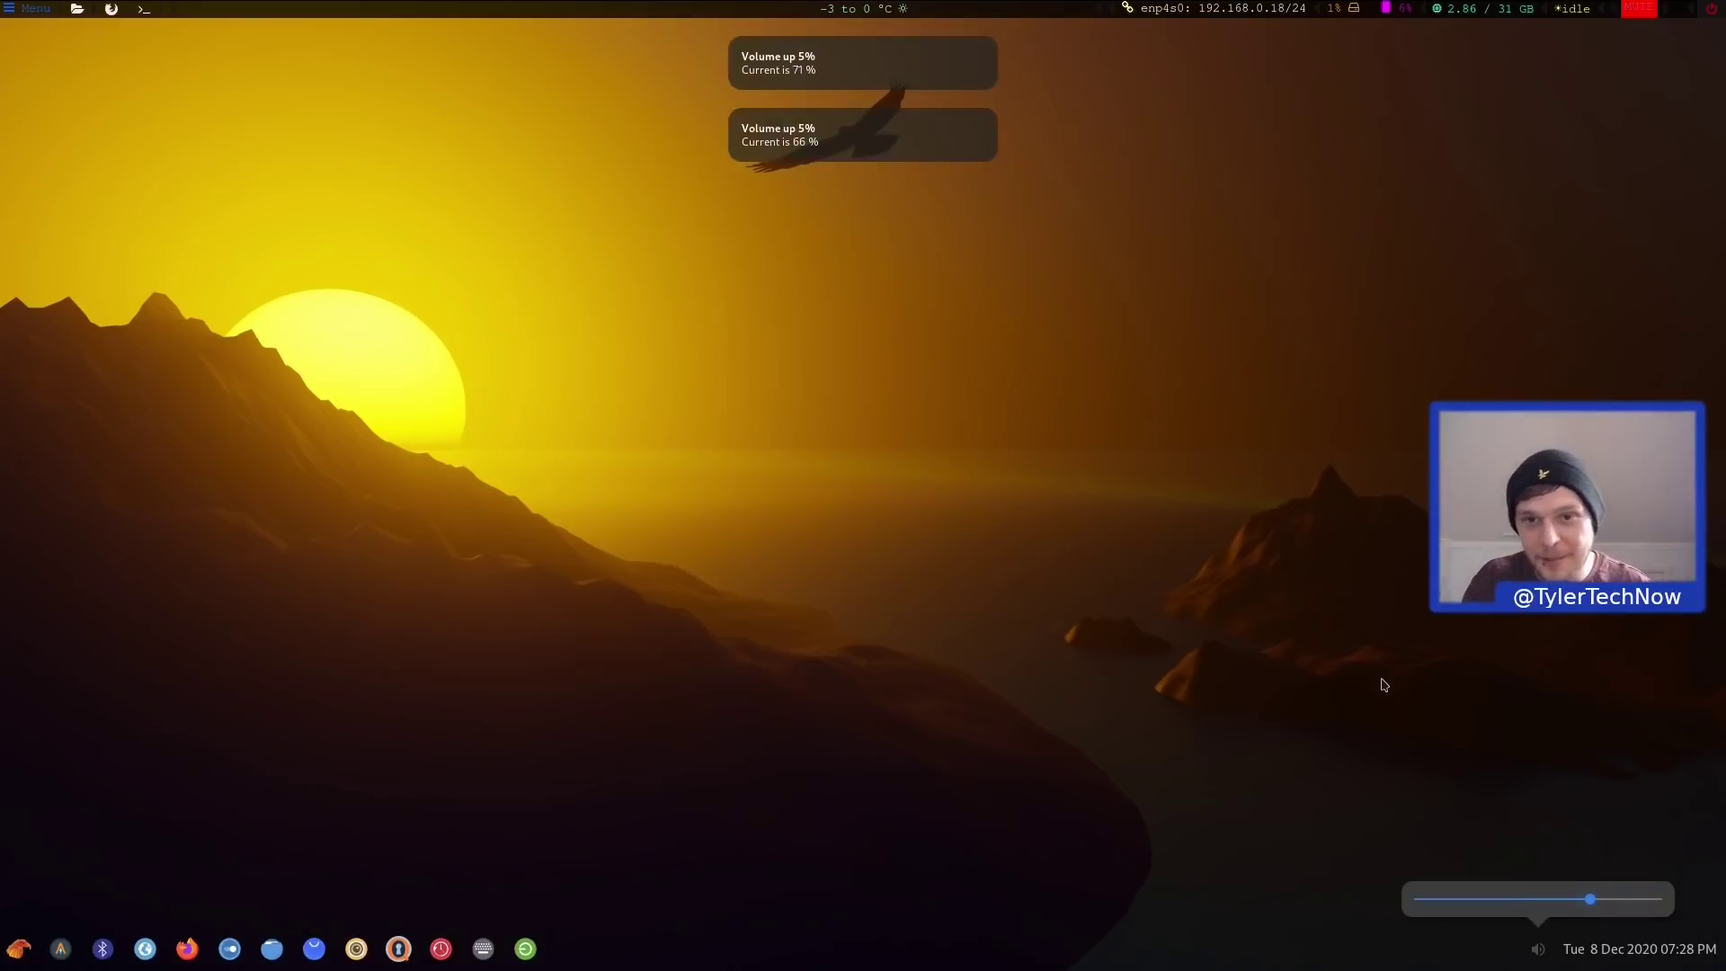
key(XF86AudioLowerVolume)
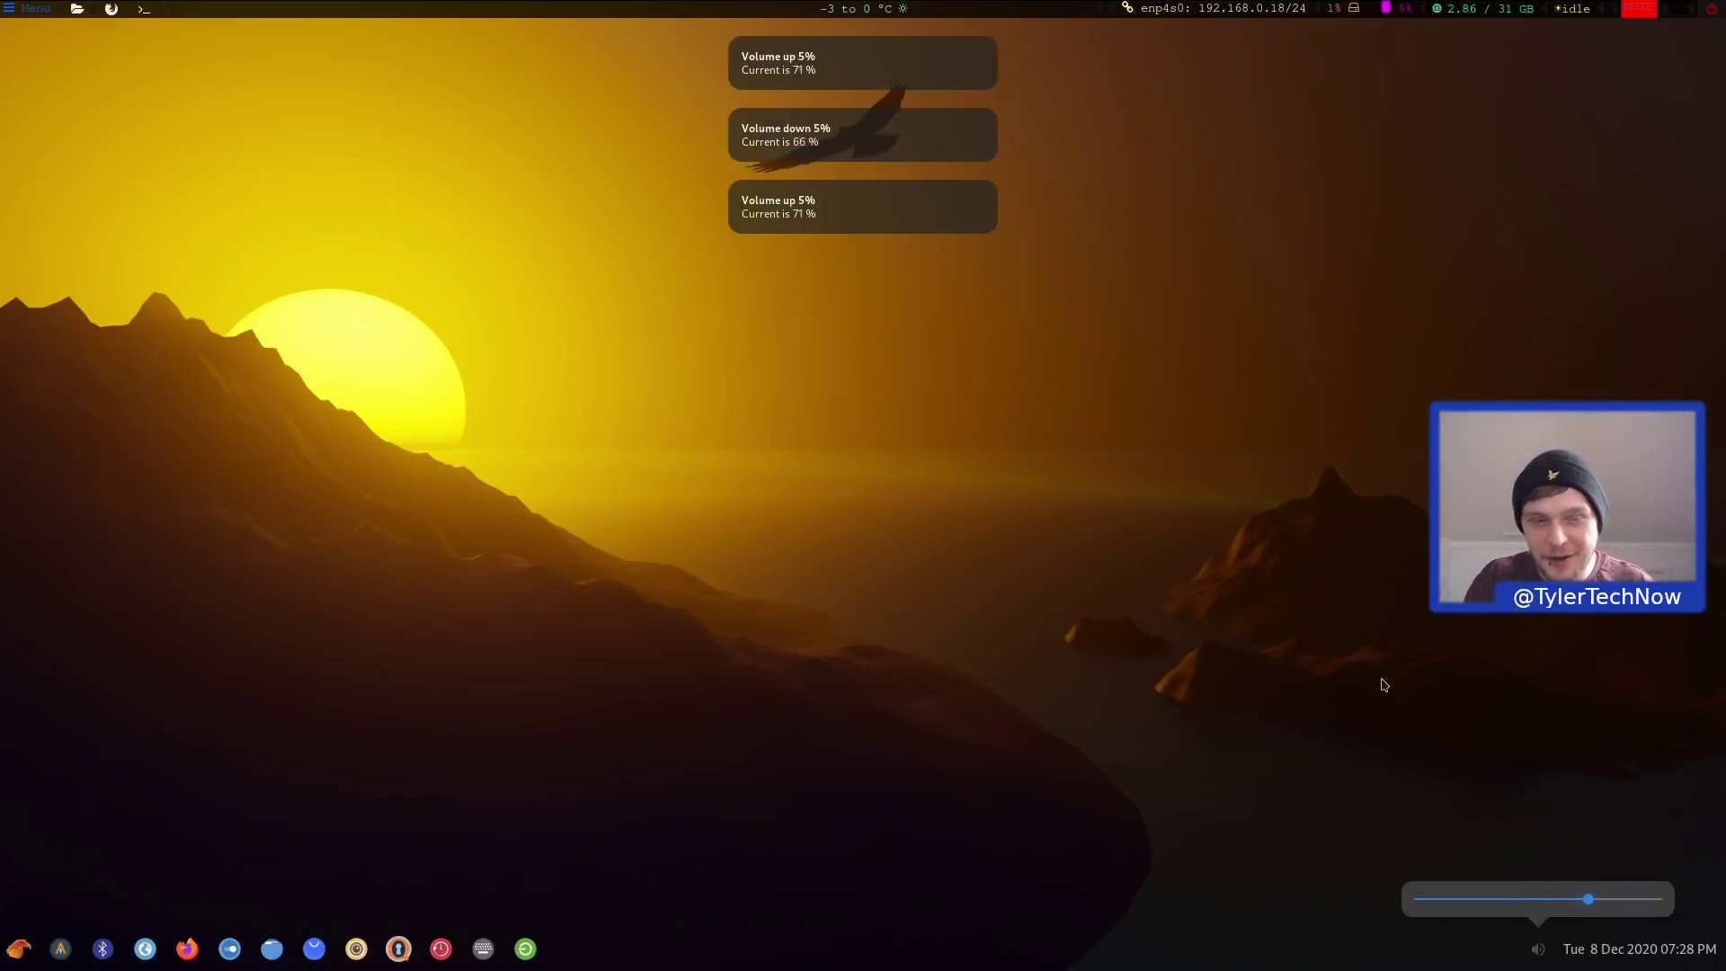
key(XF86AudioLowerVolume)
key(XF86AudioRaiseVolume)
key(XF86AudioLowerVolume)
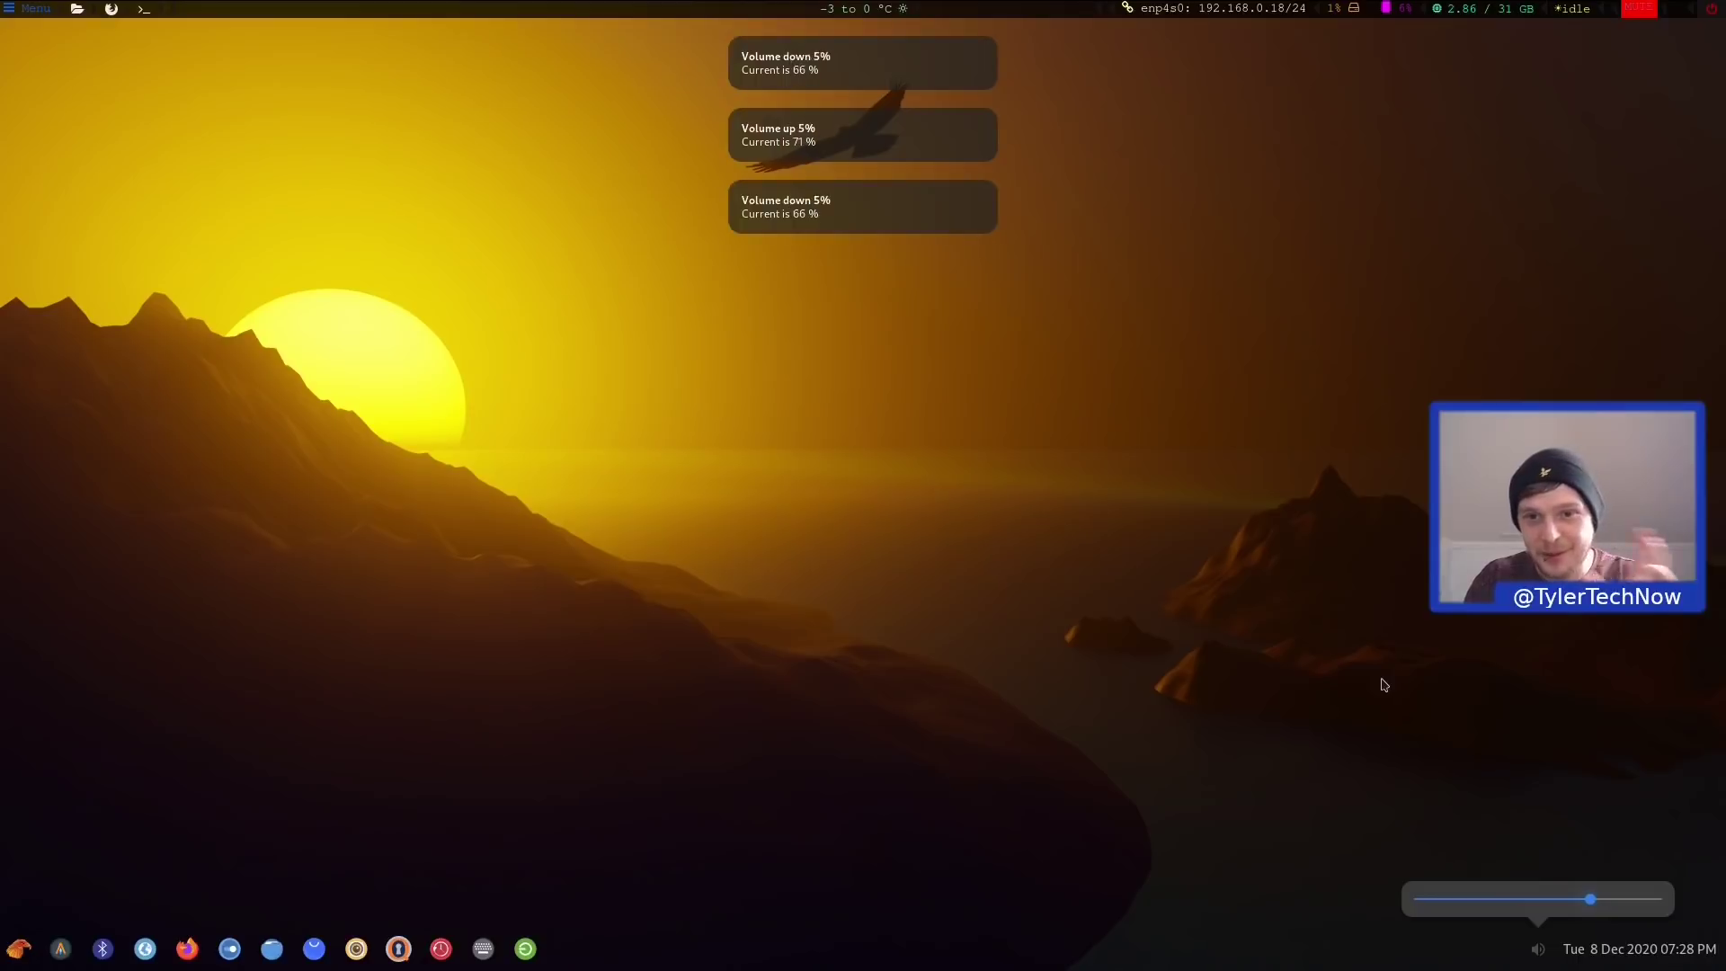
click(1539, 954)
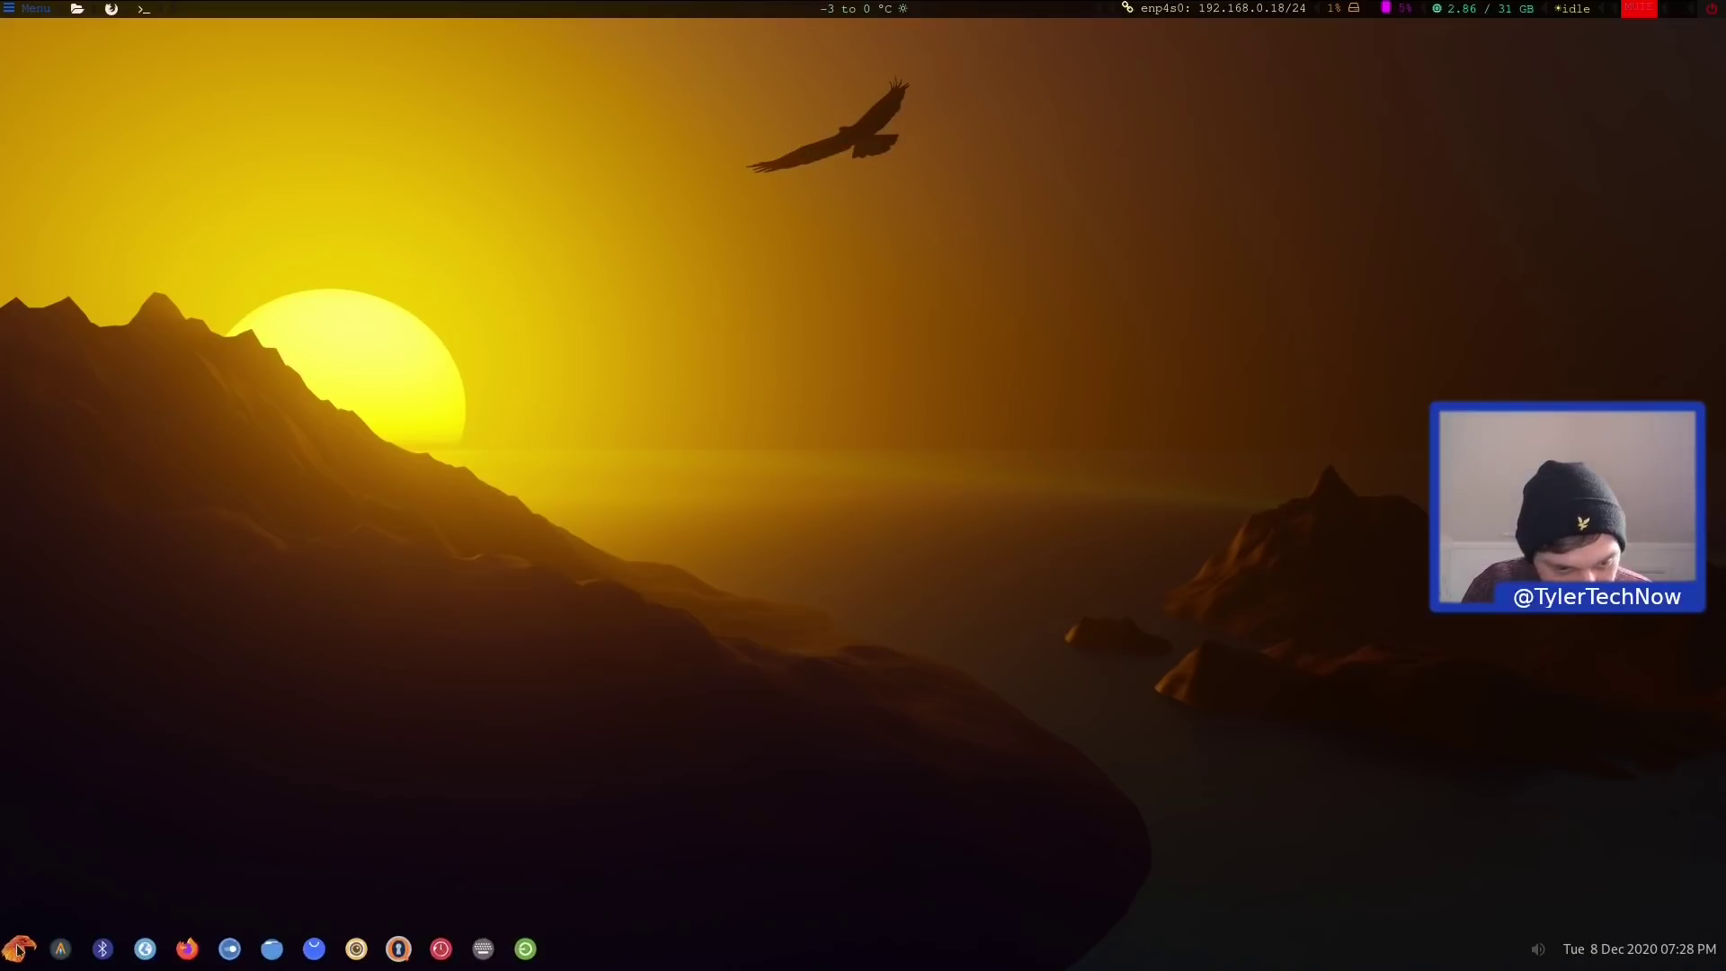
View the full-screen application menu from the dock launcher and close it
click(18, 948)
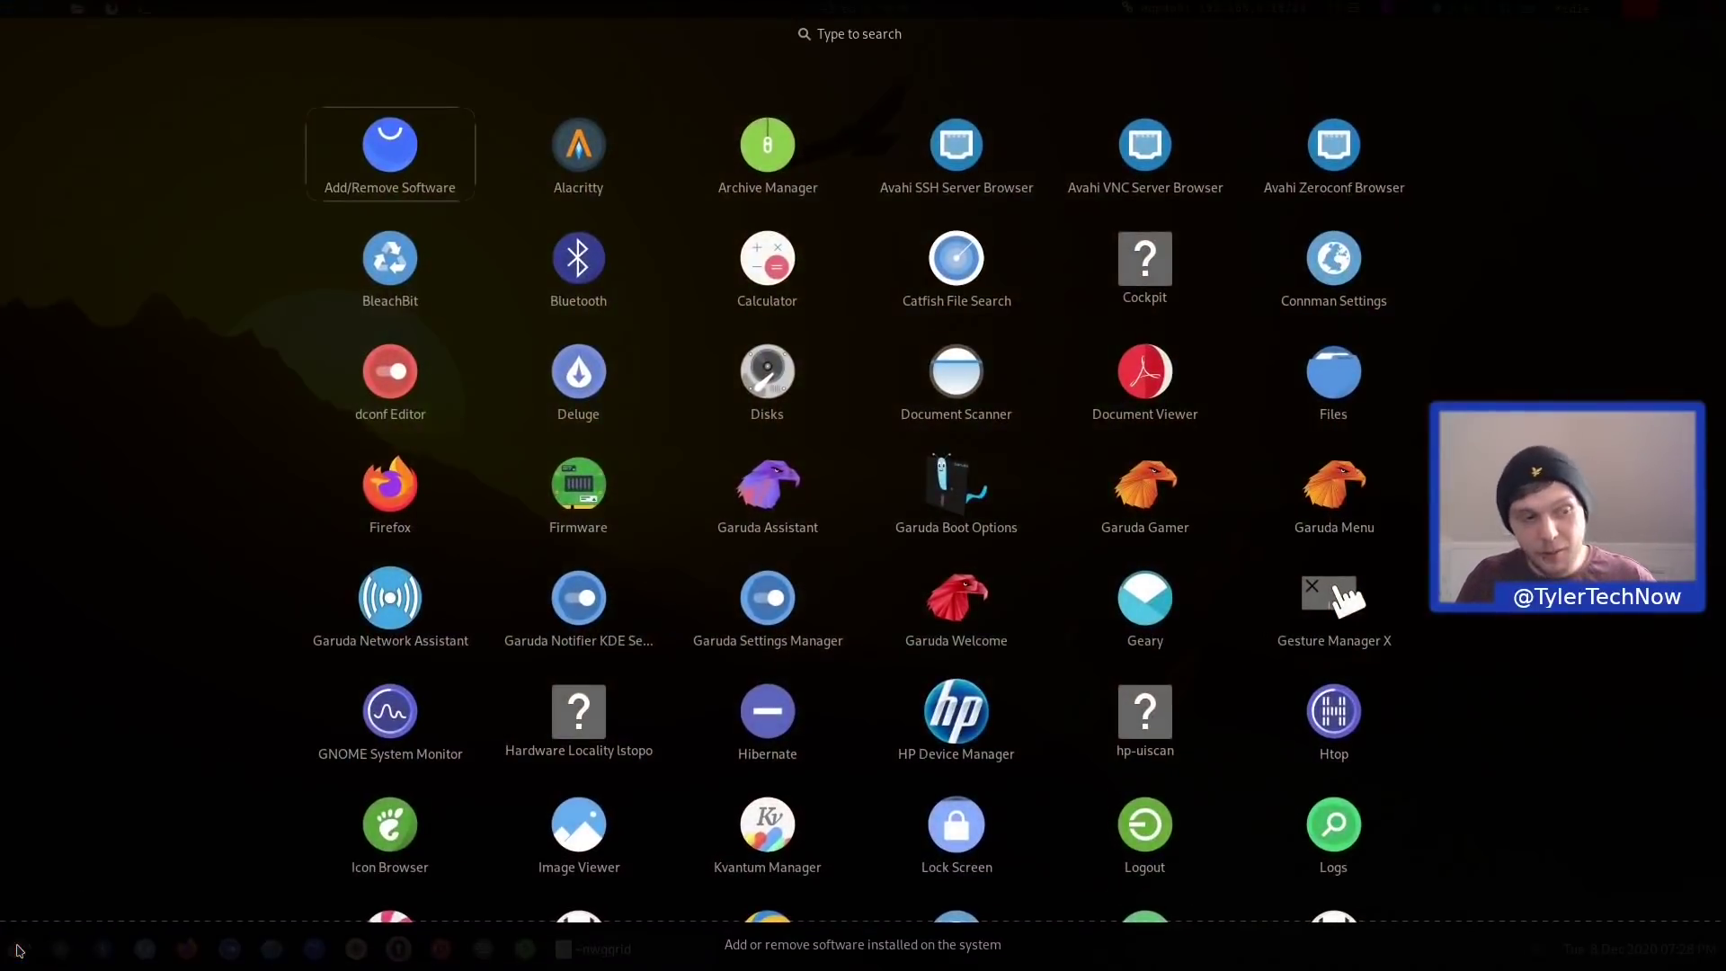
click(18, 948)
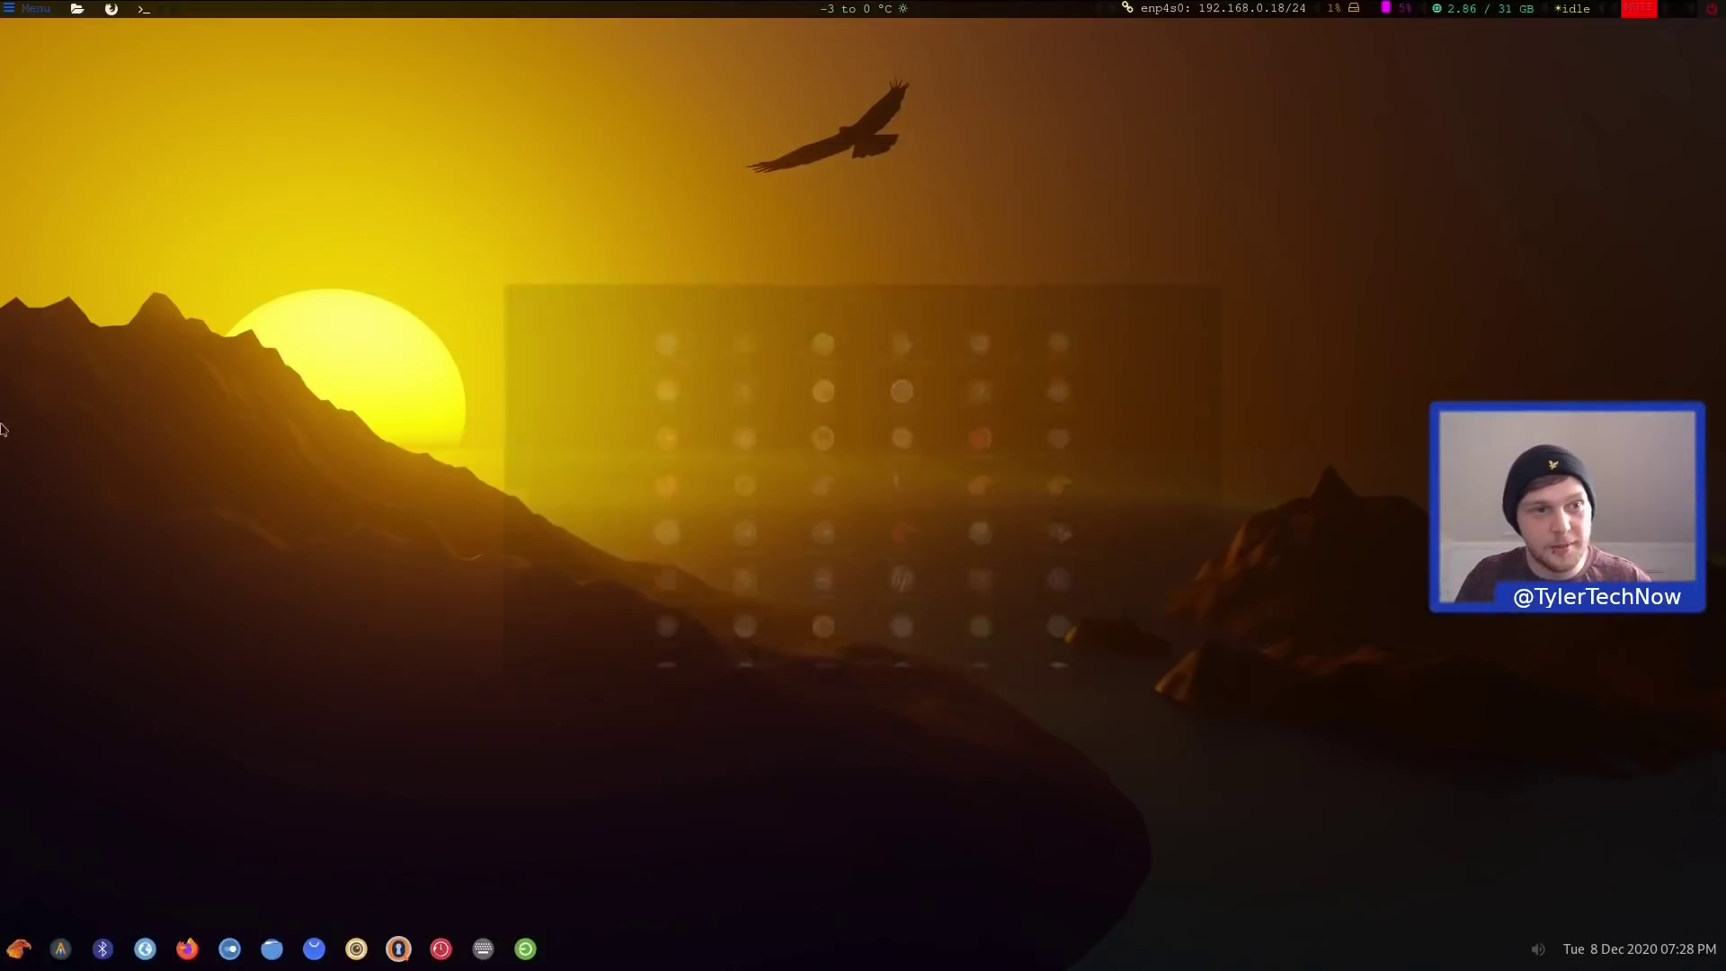
Launch Add/Remove Software from the application menu and open its preferences, authenticating with the account password
click(27, 7)
click(27, 7)
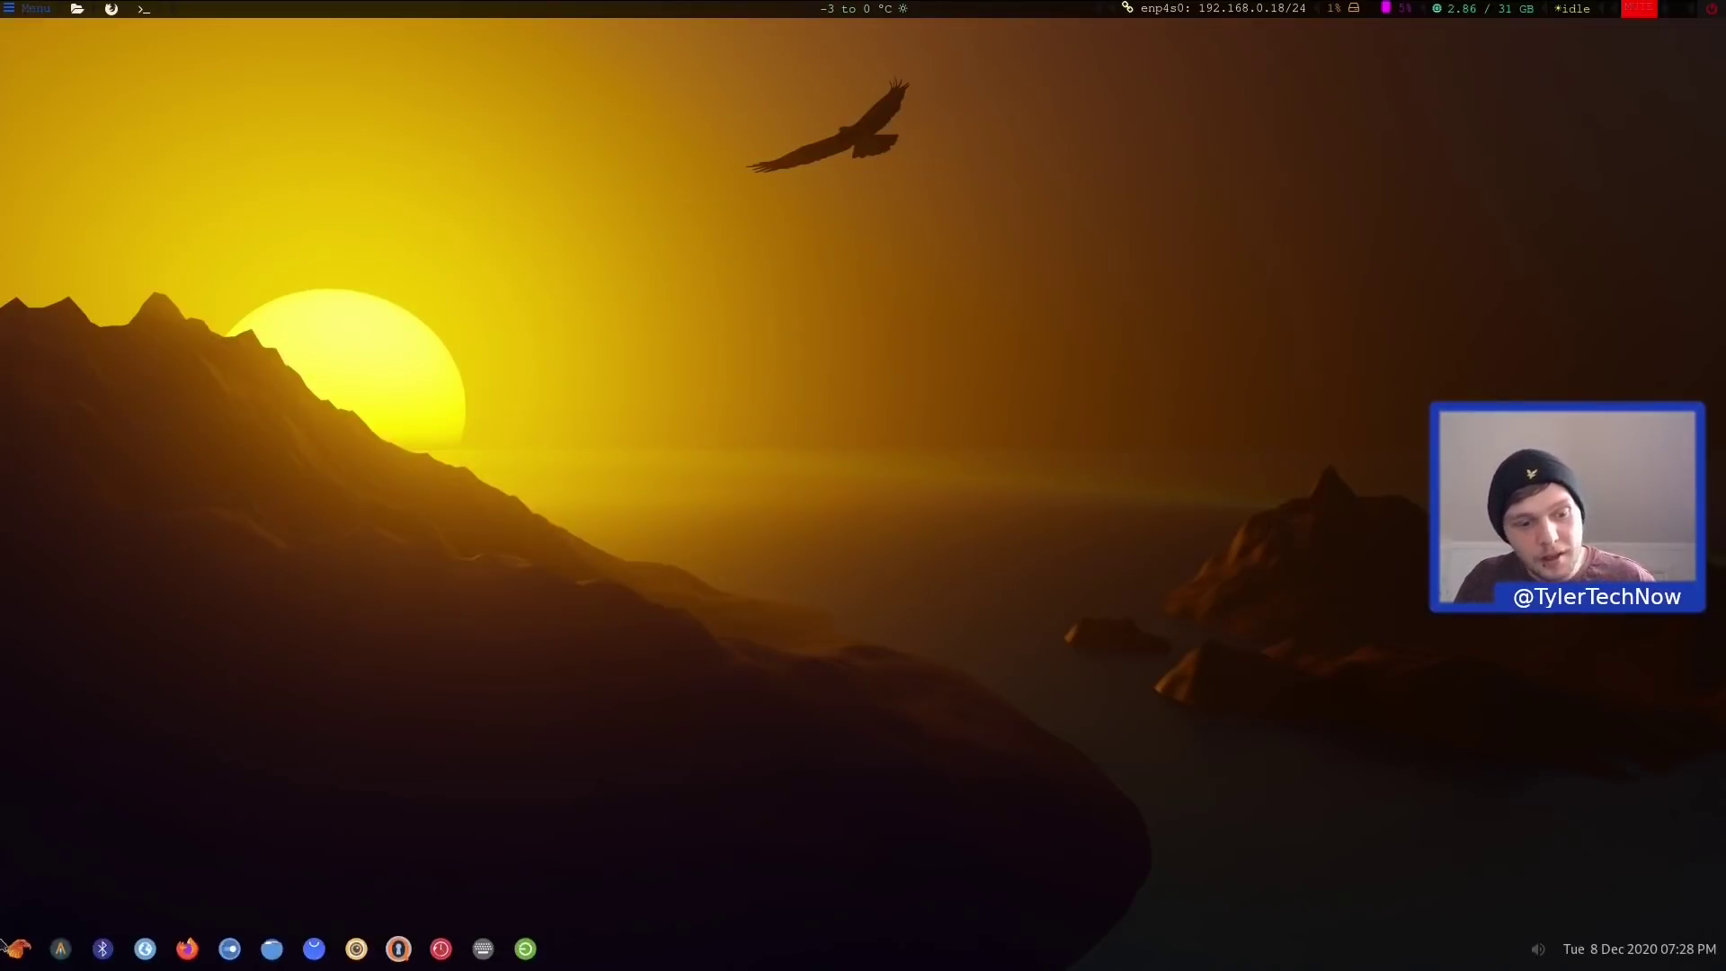
click(14, 961)
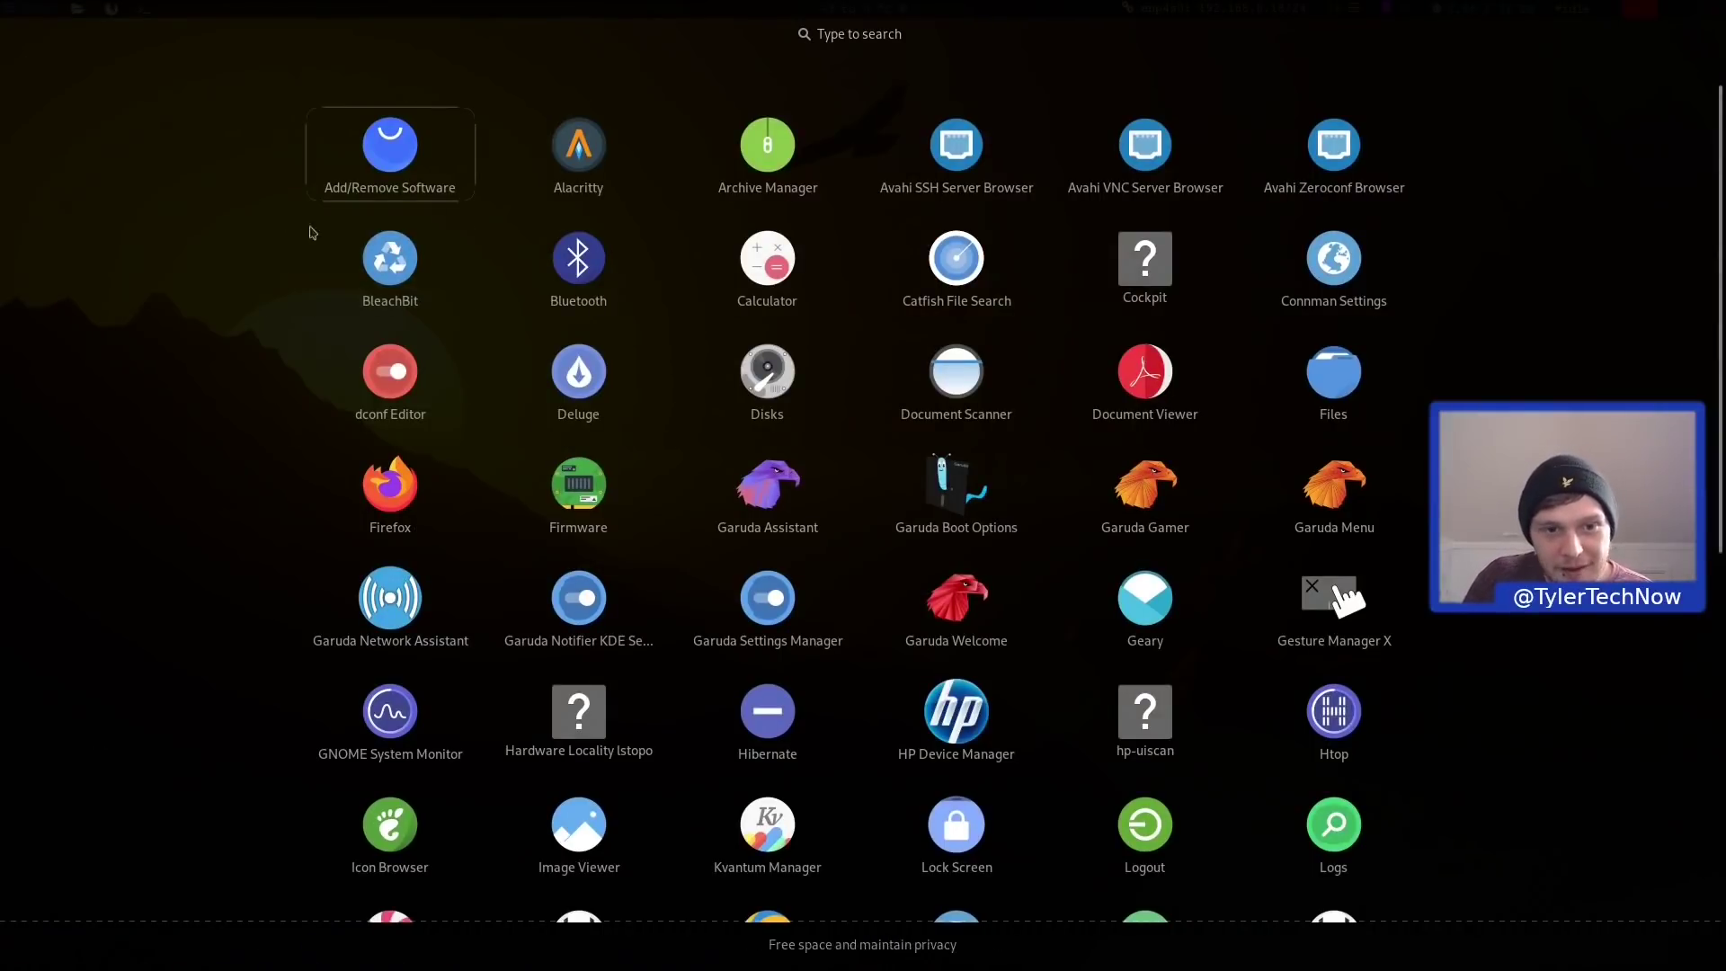
click(390, 148)
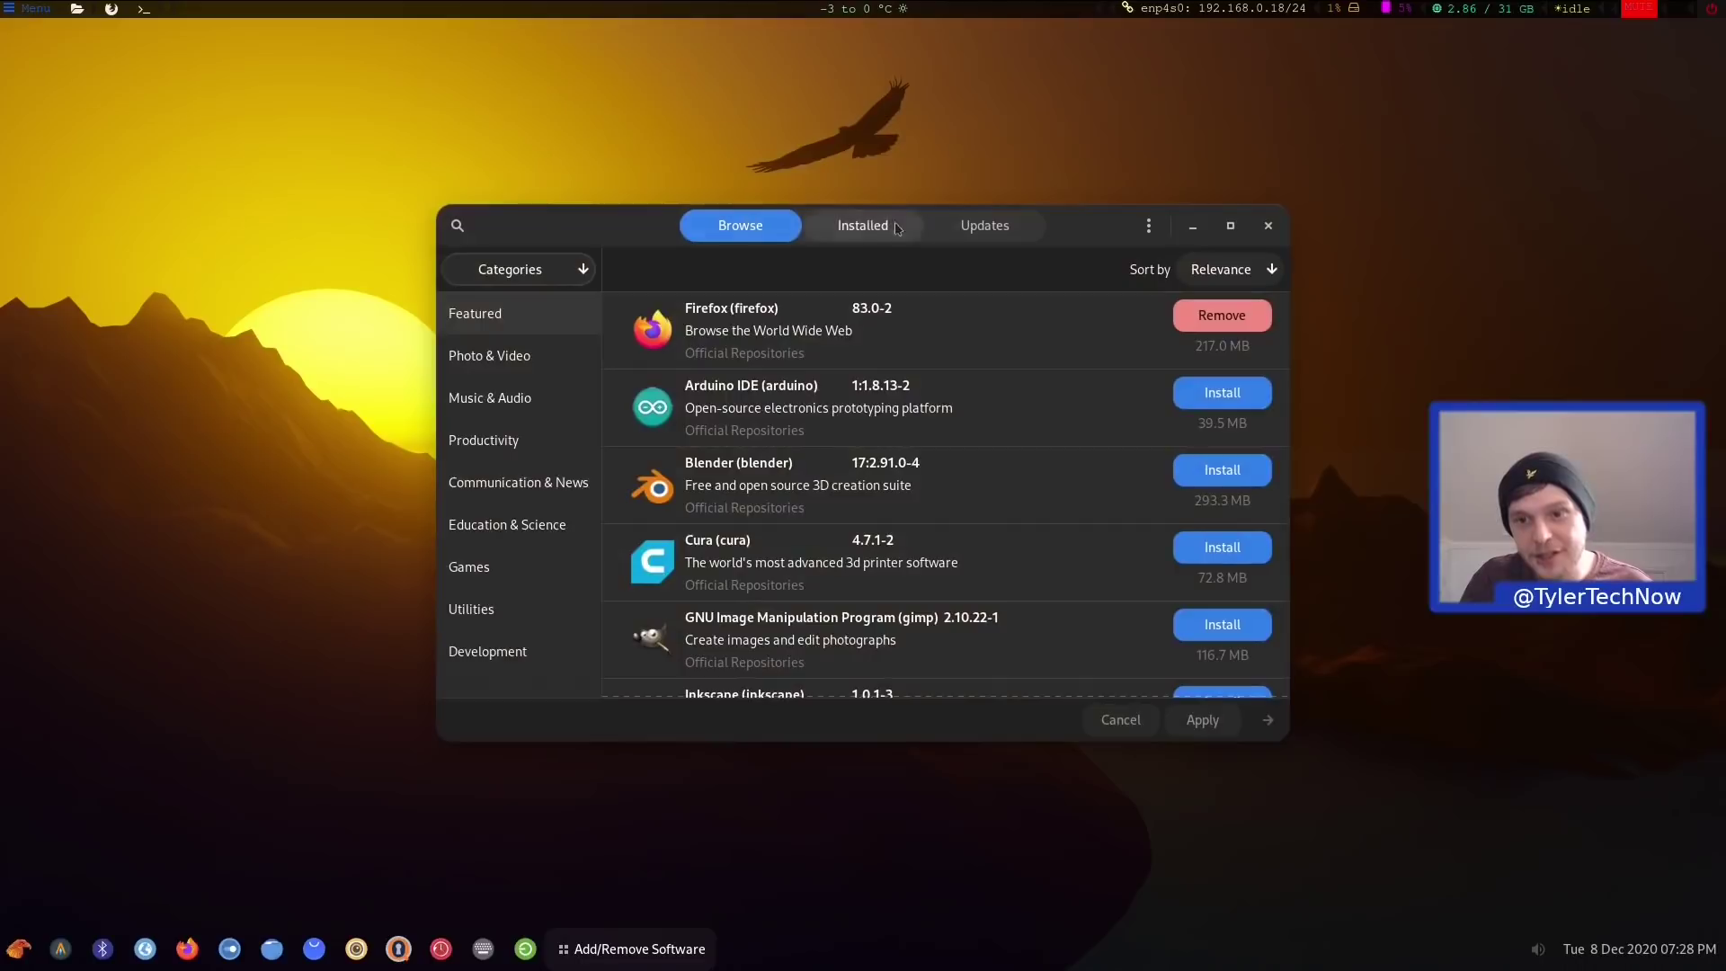
click(1149, 226)
click(1160, 368)
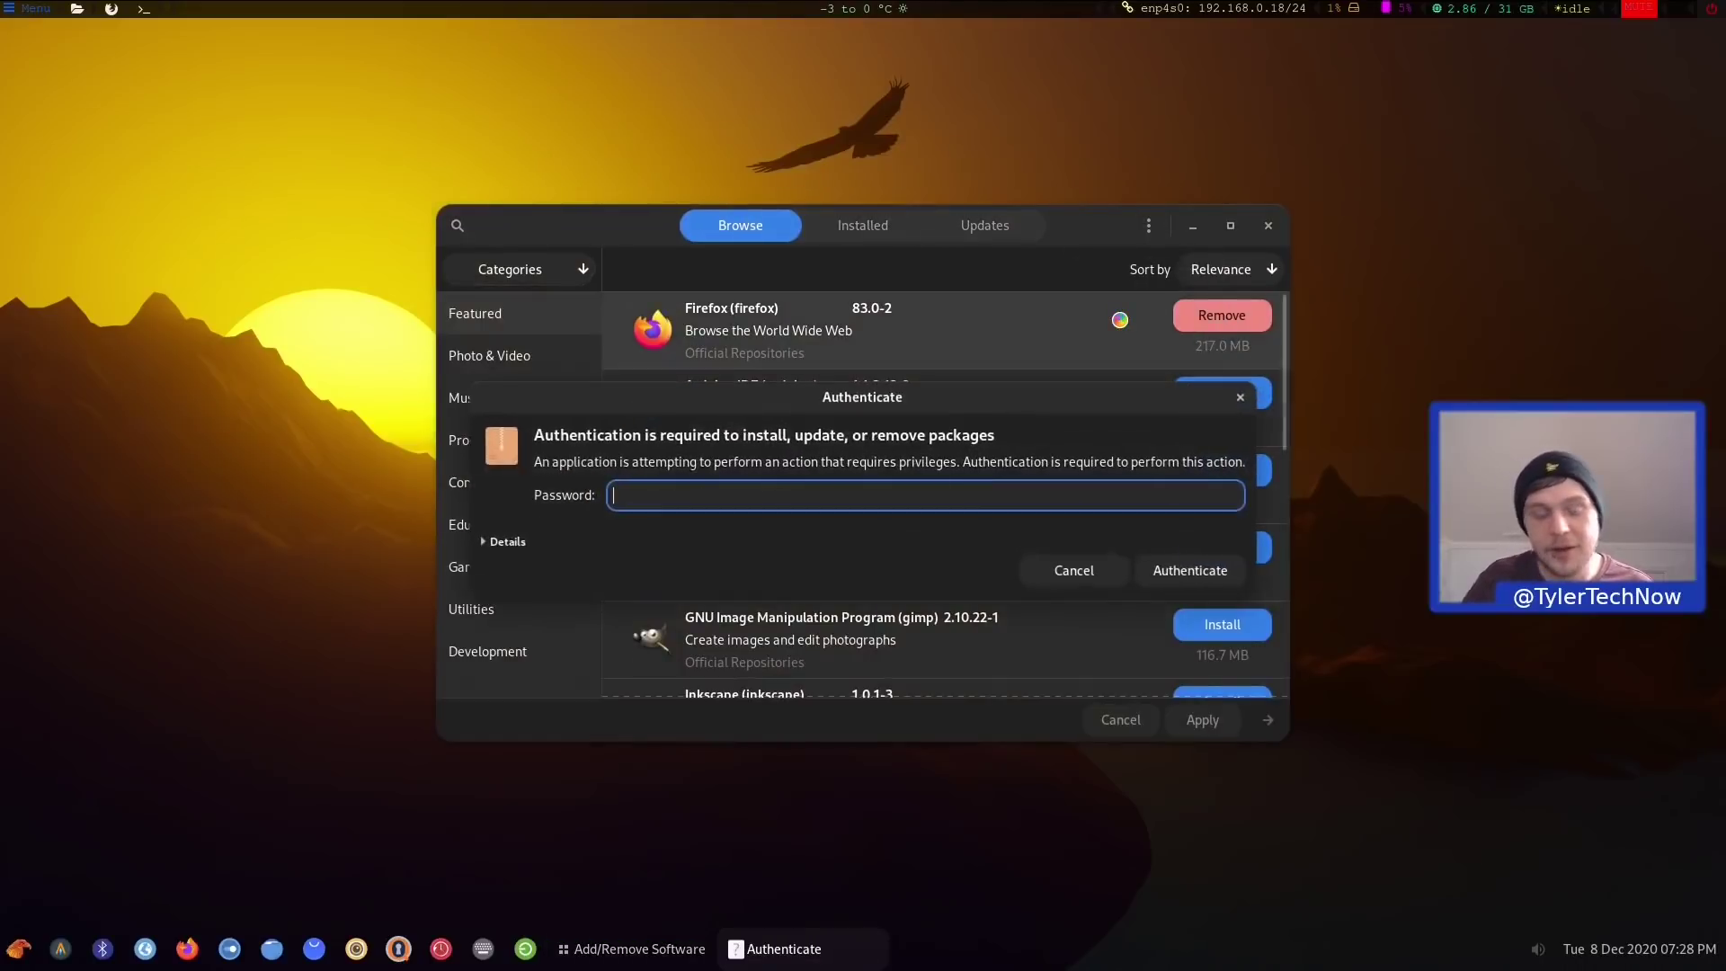
text(**********)
key(Return)
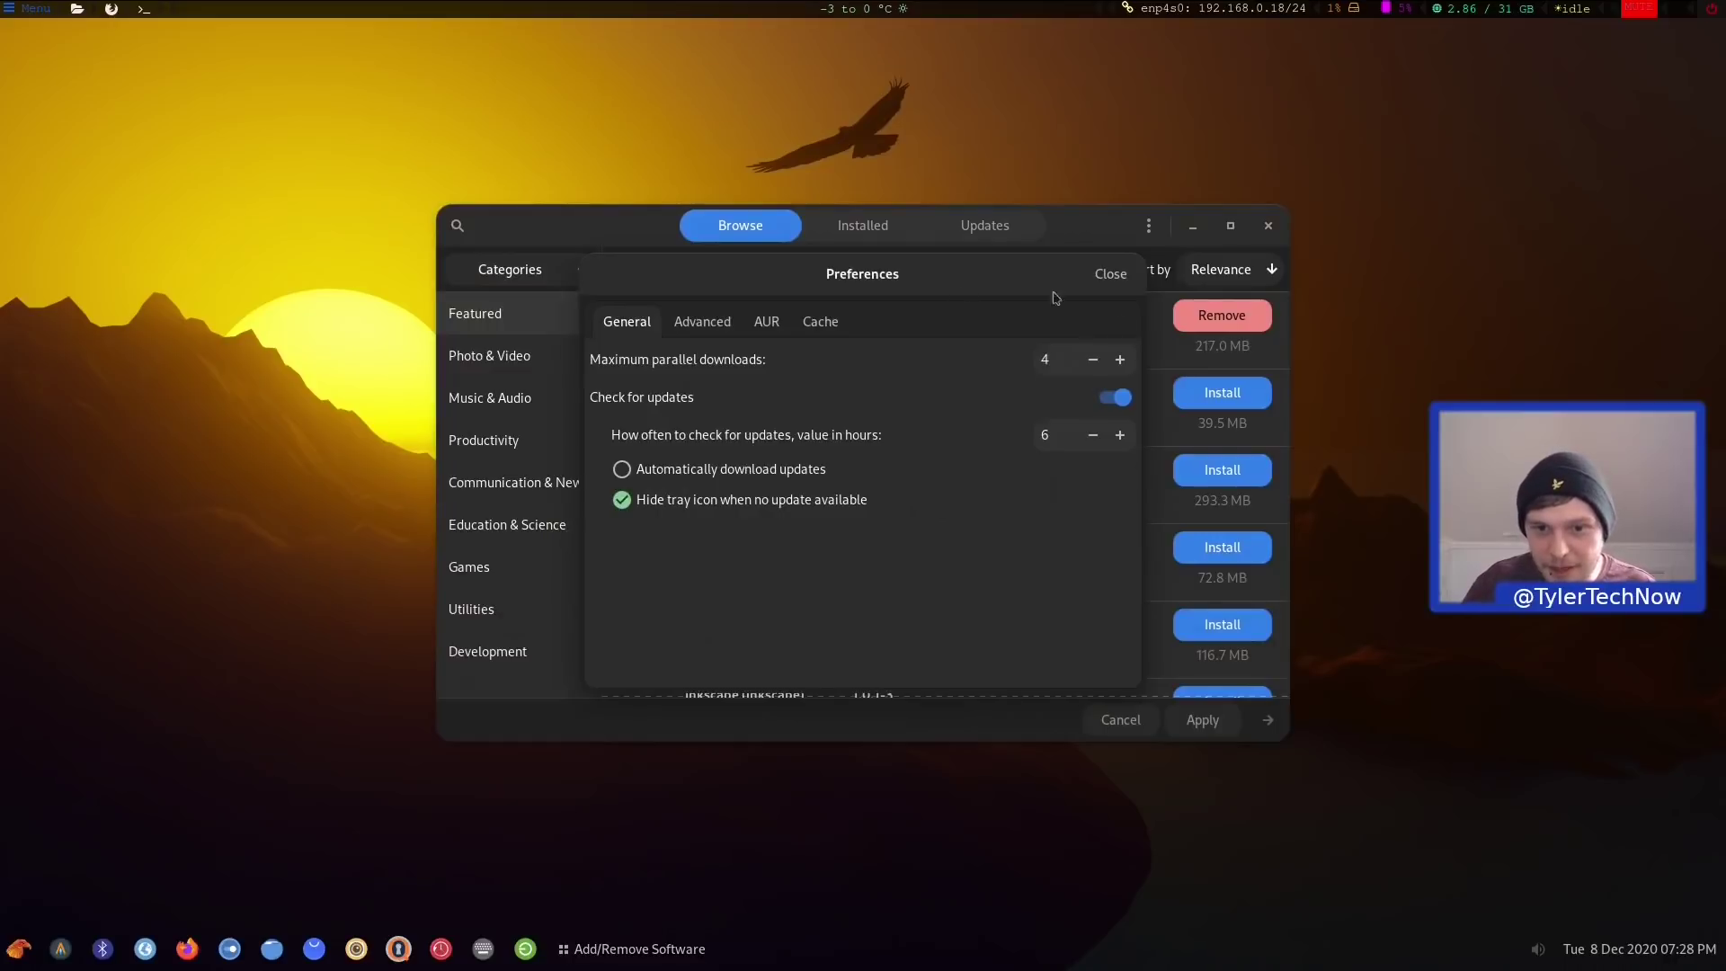
View the AUR and Cache preferences, close them, and check for available package updates
click(767, 322)
click(814, 329)
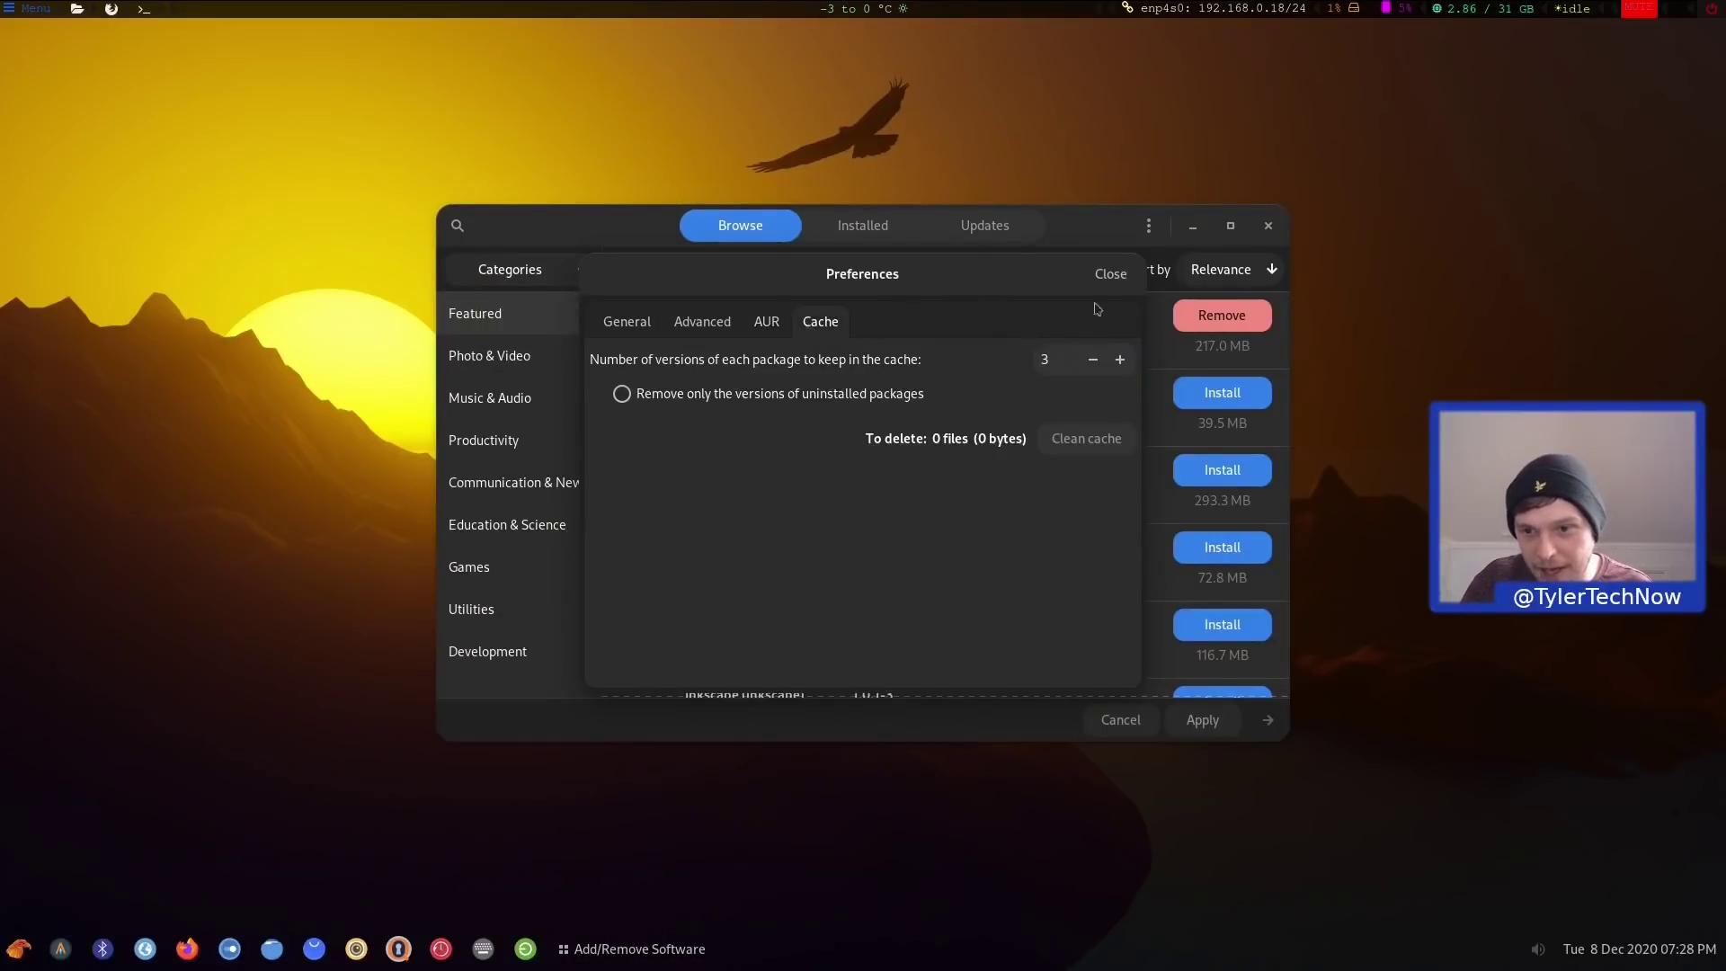
click(1111, 275)
click(984, 225)
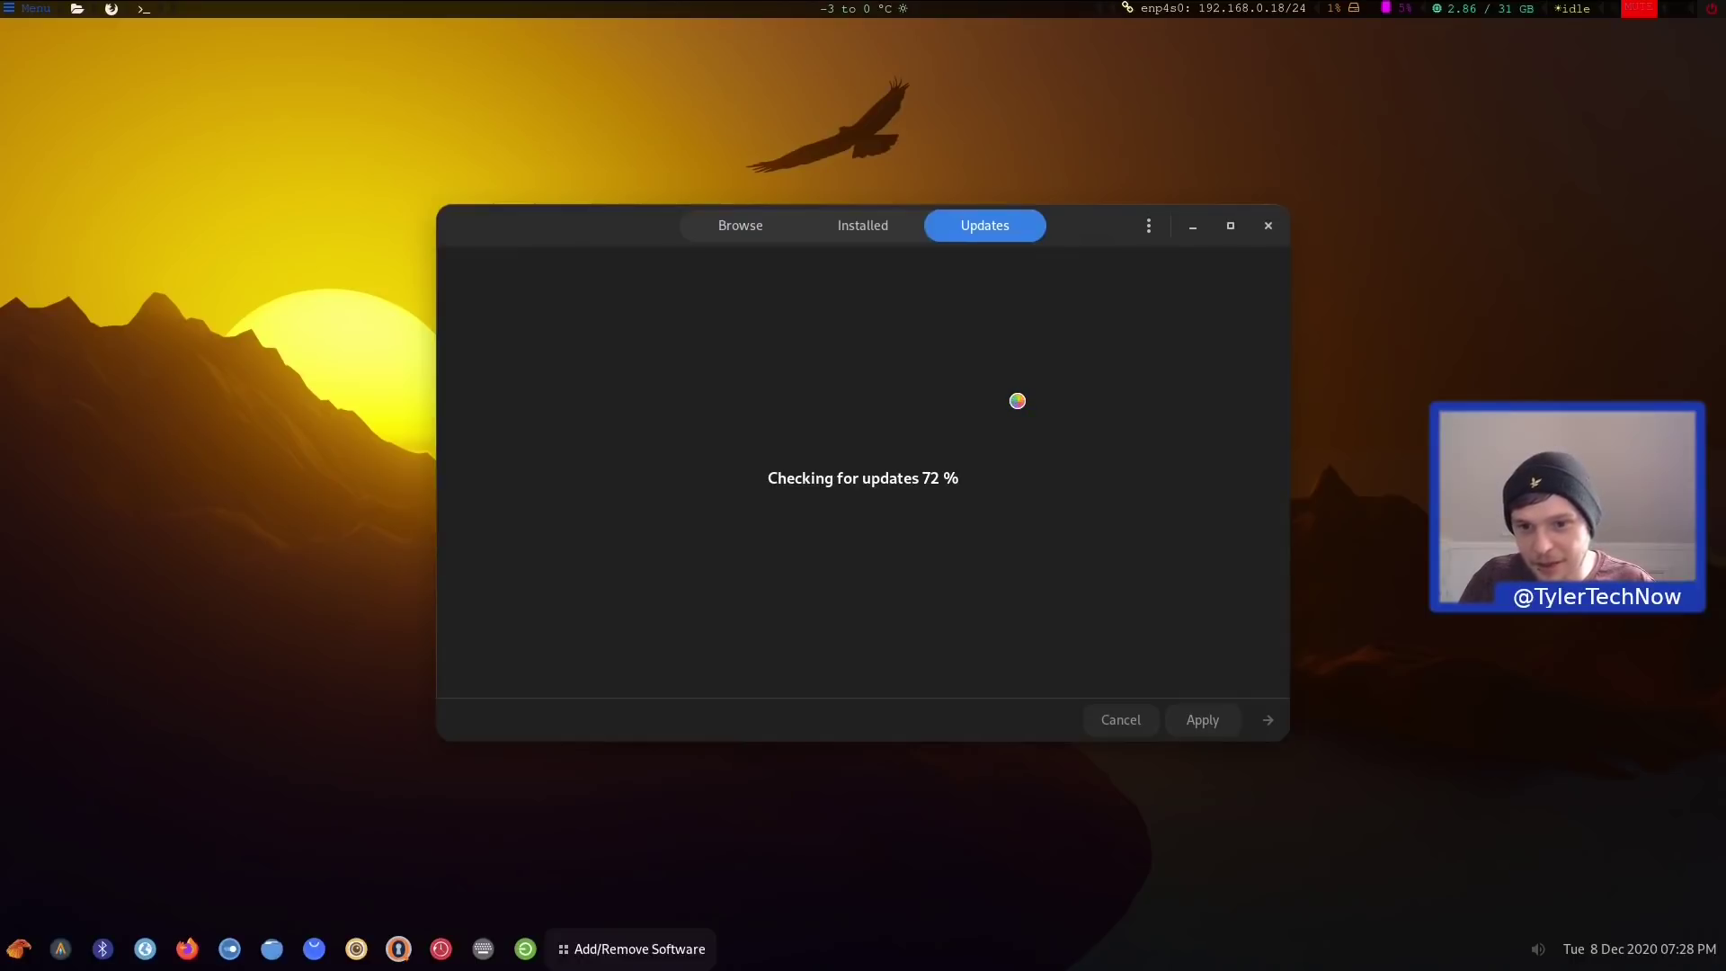
Launch BleachBit from the application menu, dismiss its preferences, view its cleaner list, and close it
click(18, 949)
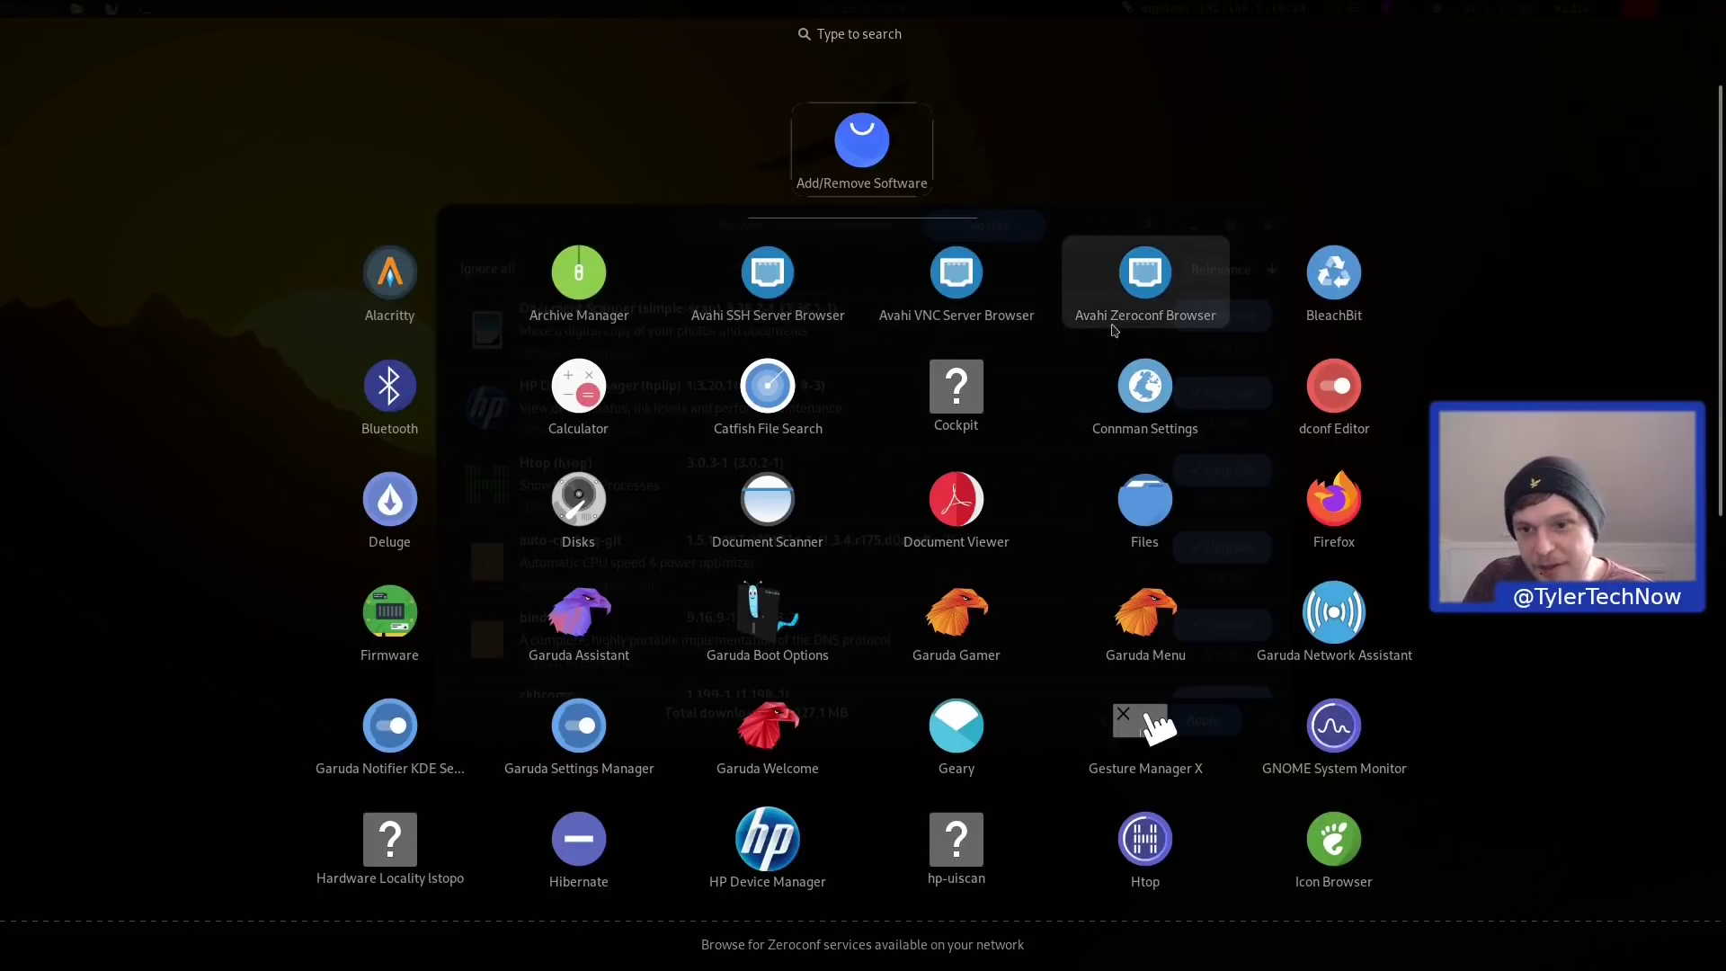
click(1329, 284)
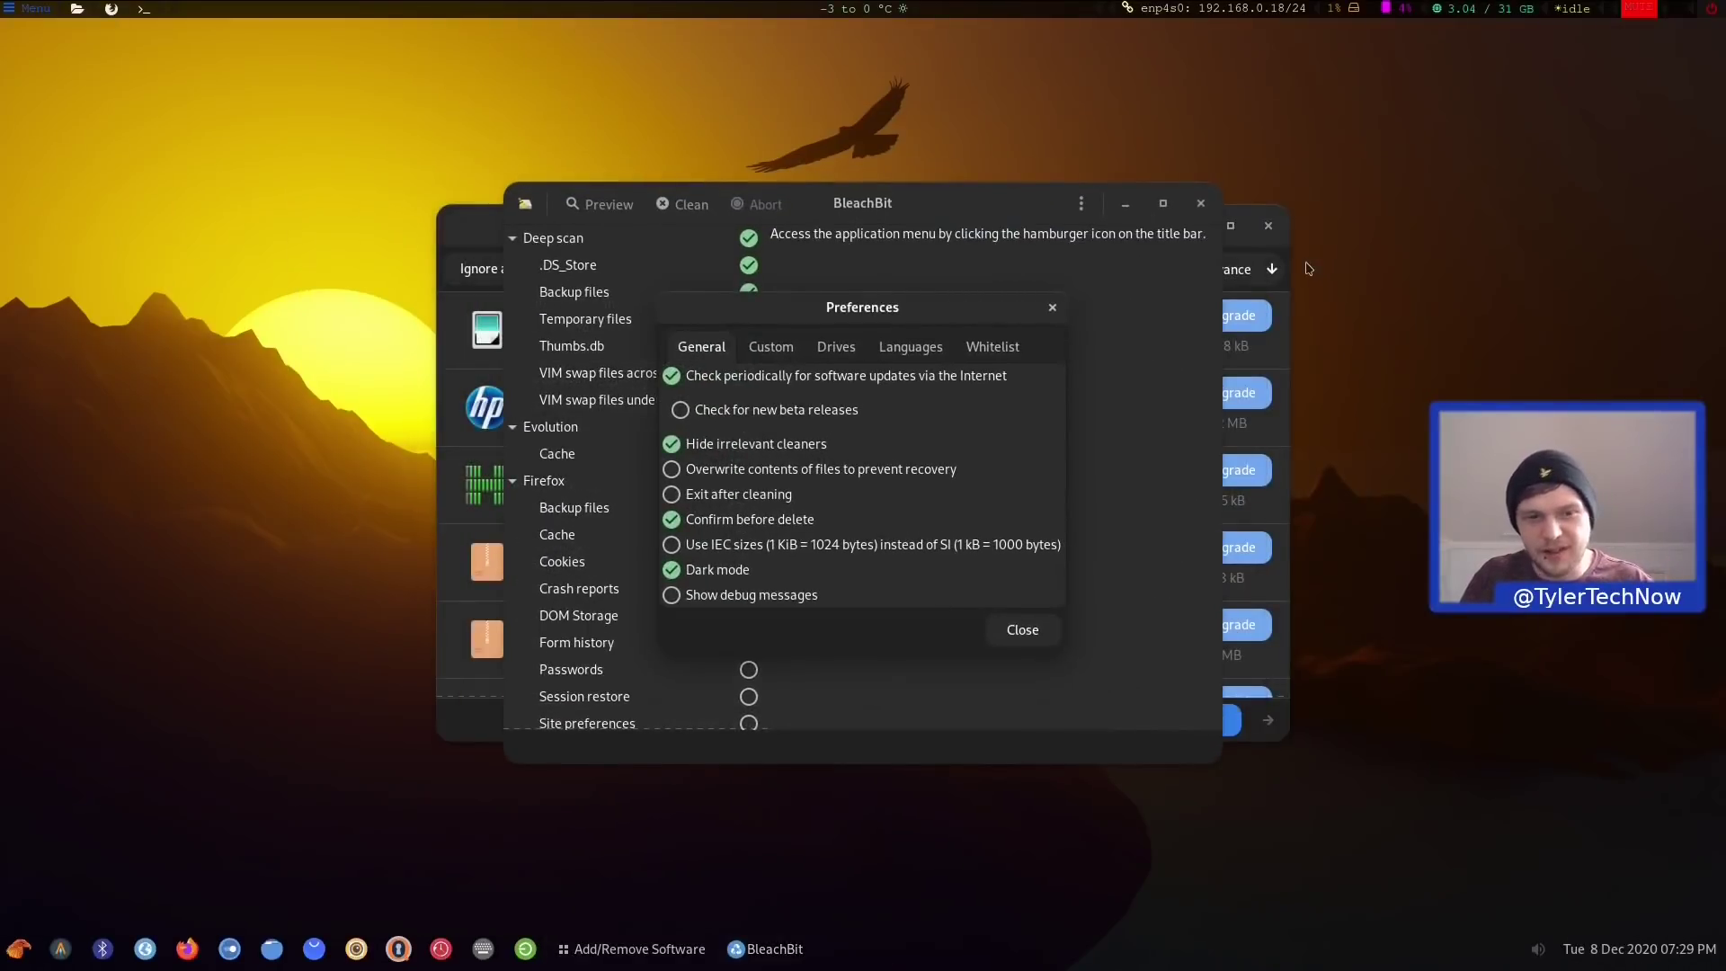
click(1026, 626)
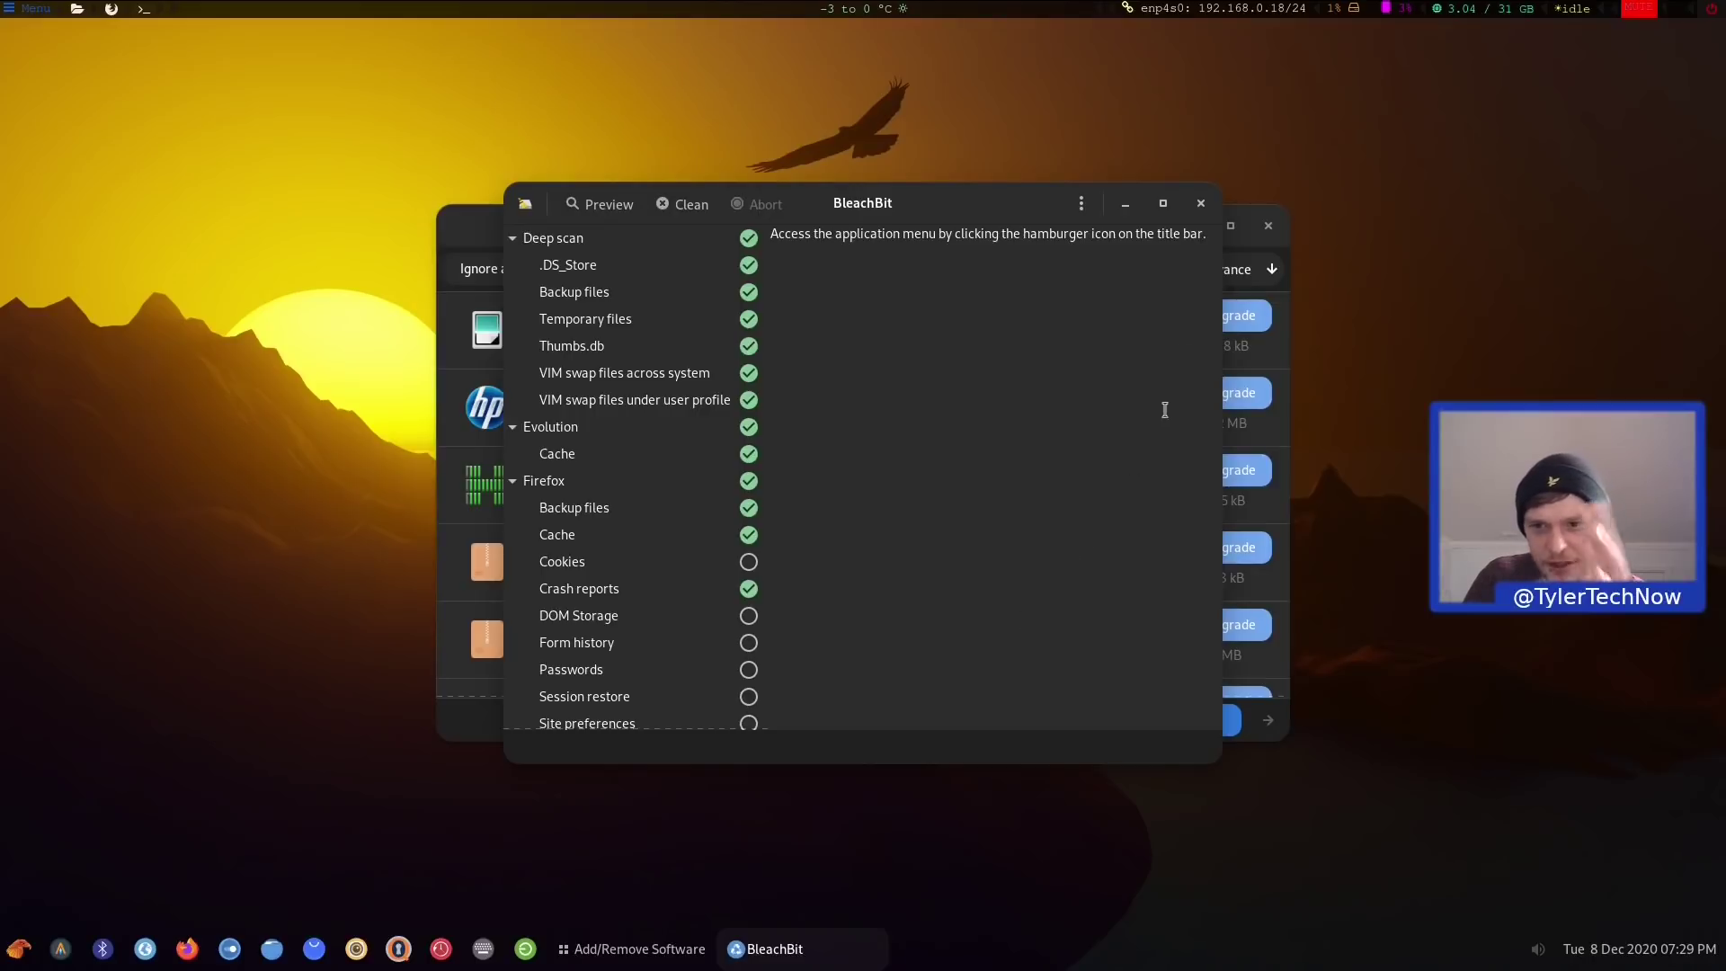
click(1199, 205)
Launch Deluge from the application menu and quit it through its tray icon
click(18, 949)
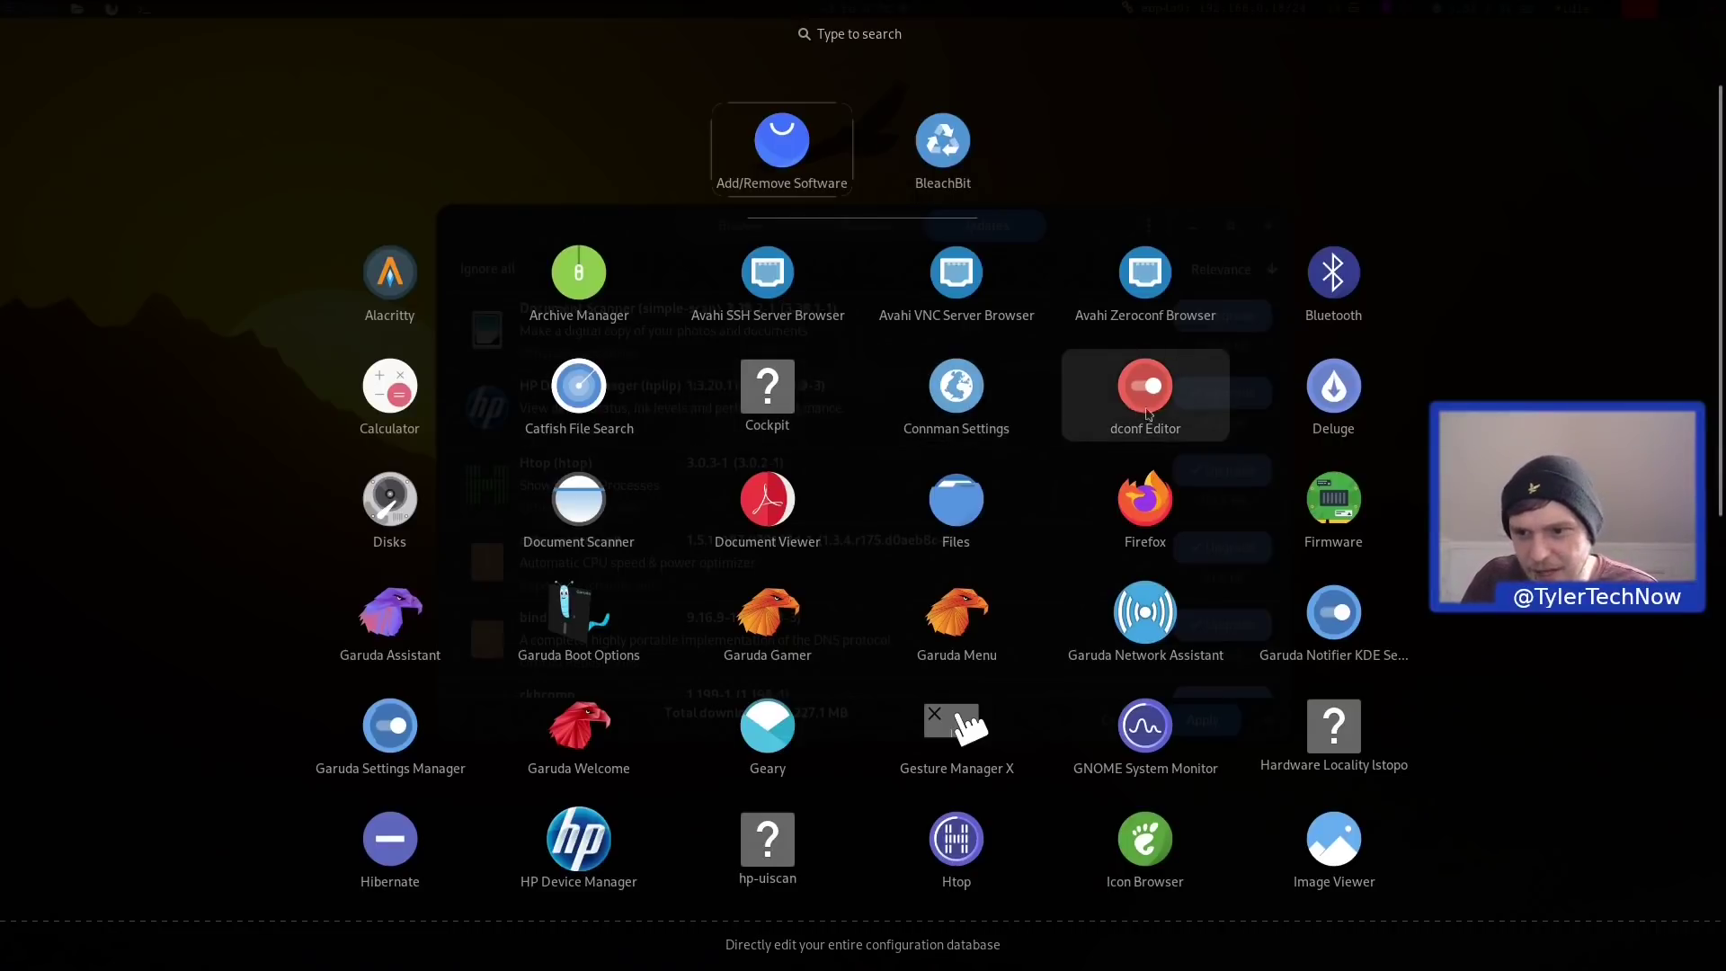
key(Escape)
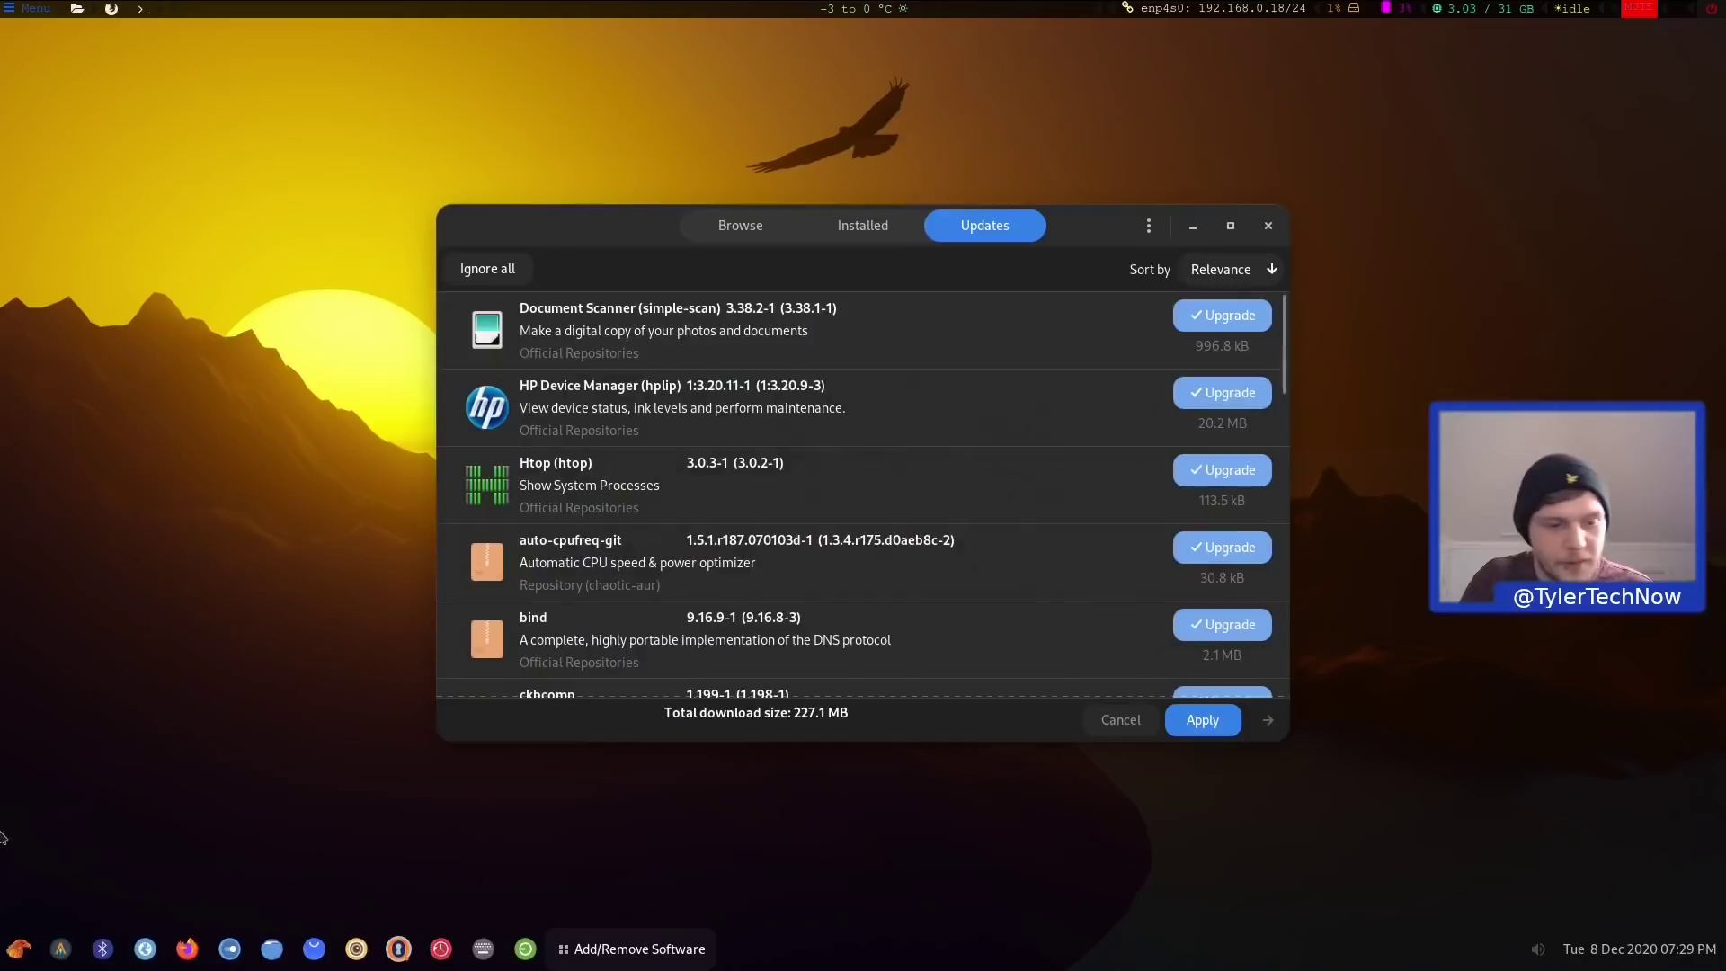
click(26, 946)
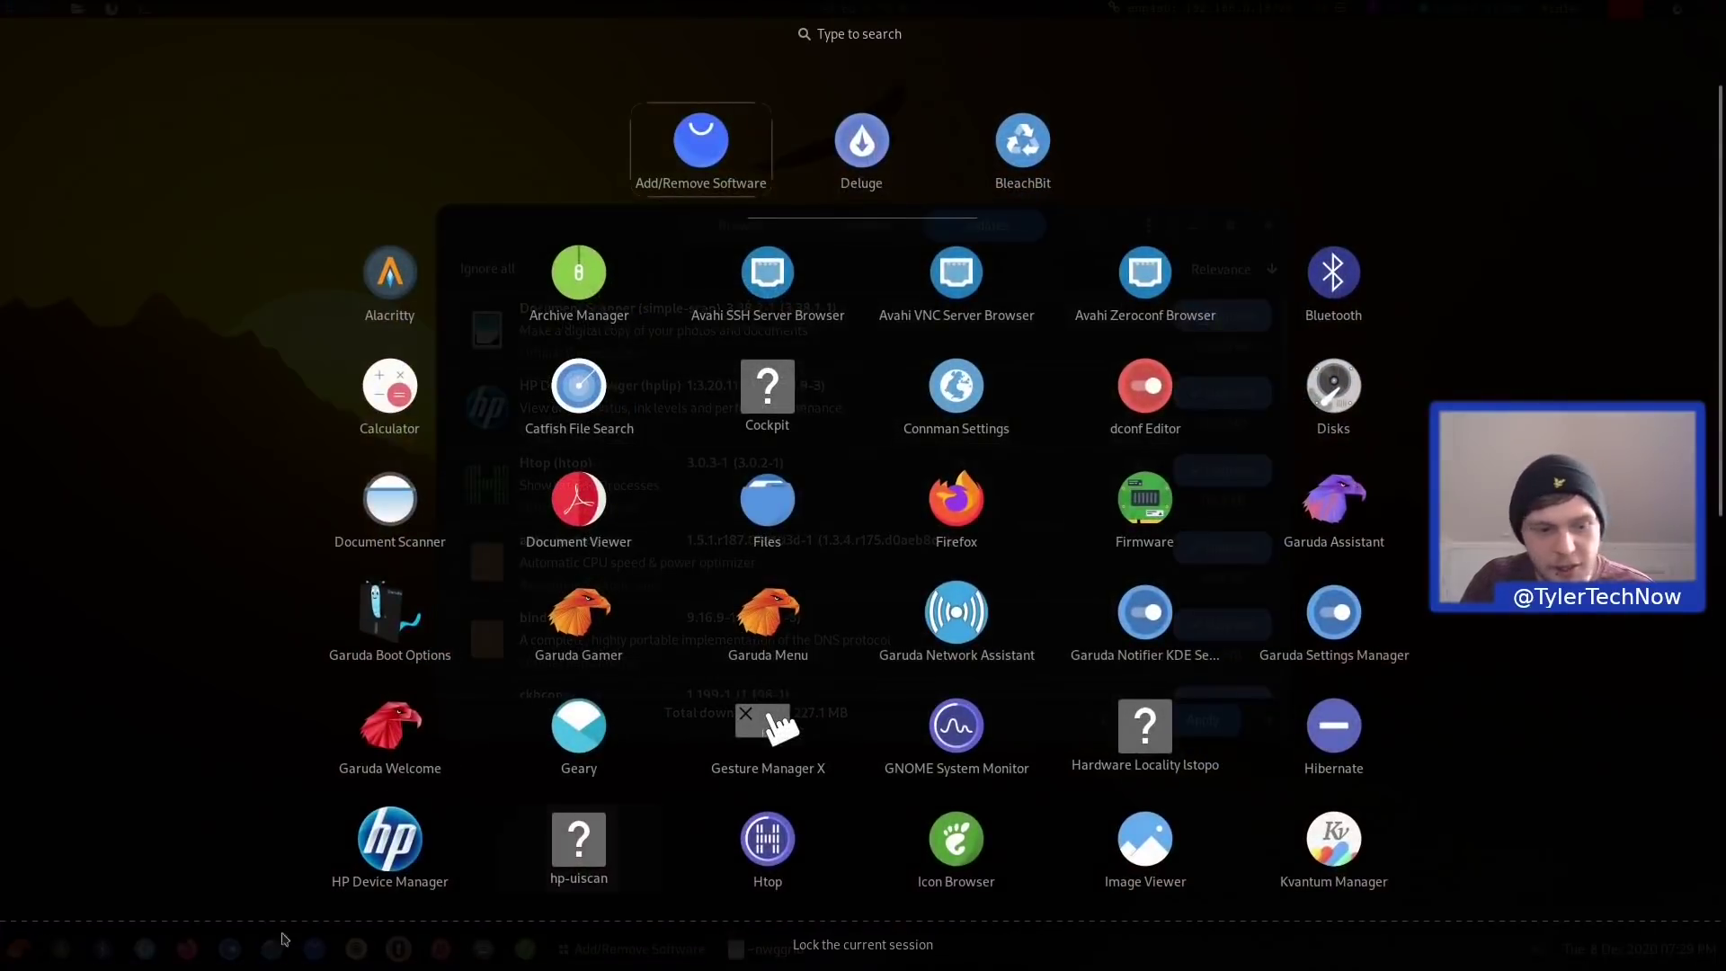
key(Escape)
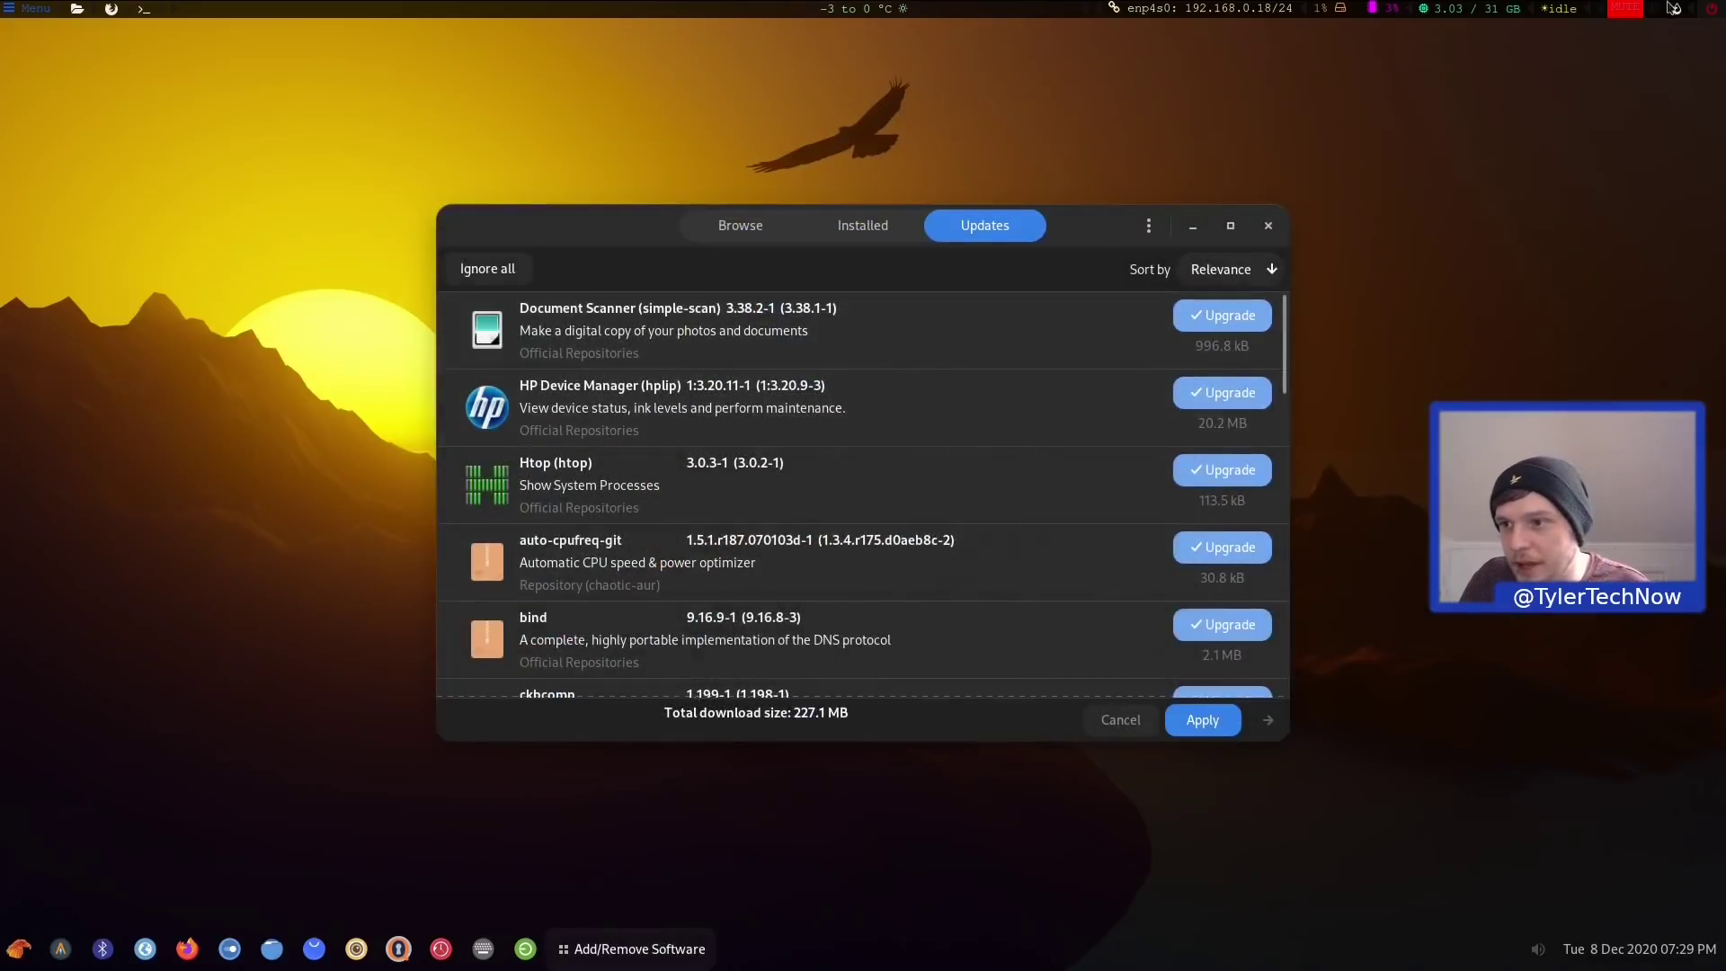
click(1677, 10)
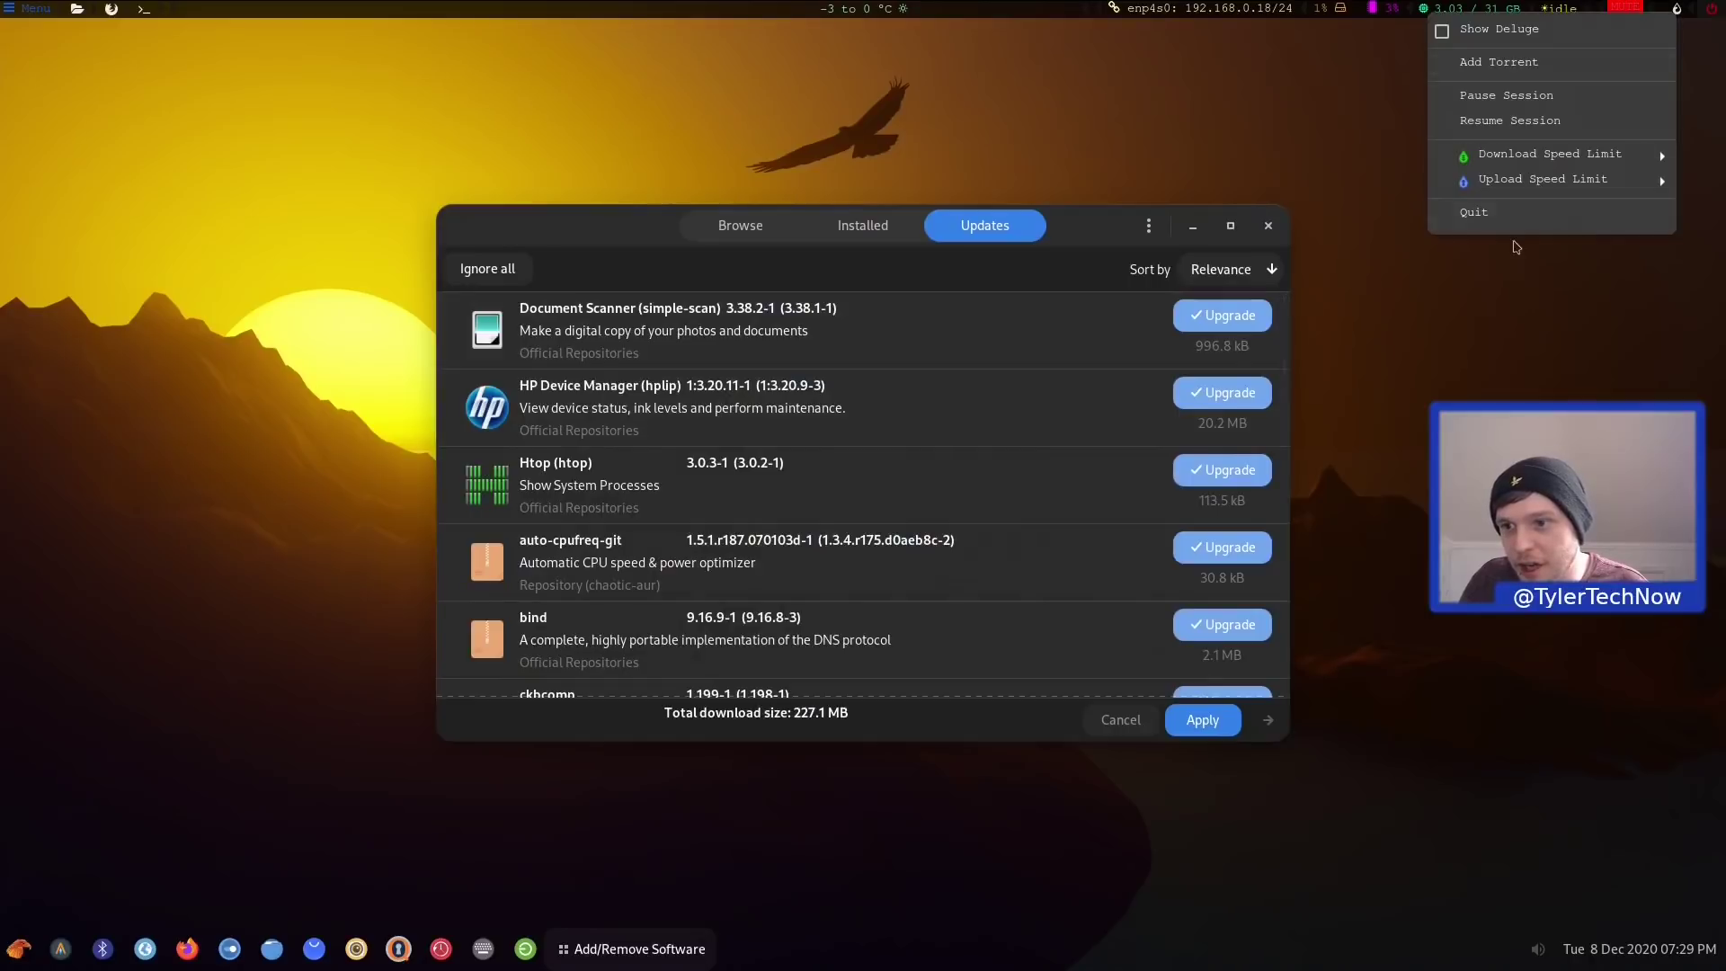
key(Escape)
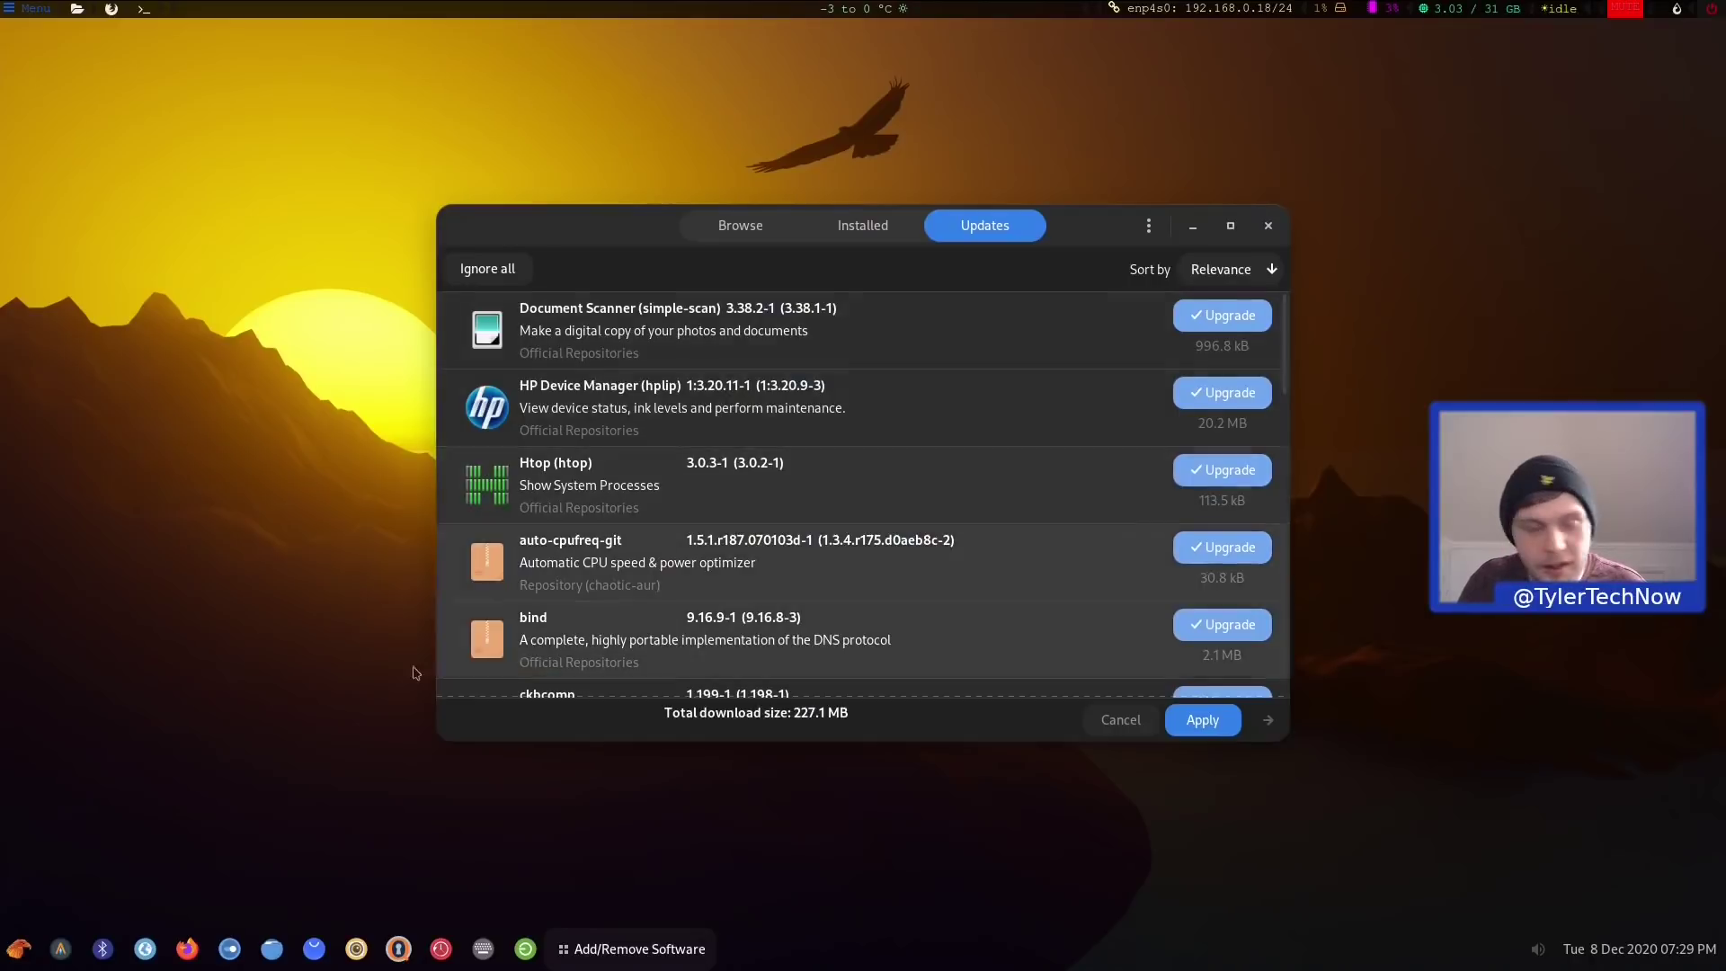
Launch Disks, view the partitions of the 1.0 TB disk, and close the program
click(18, 949)
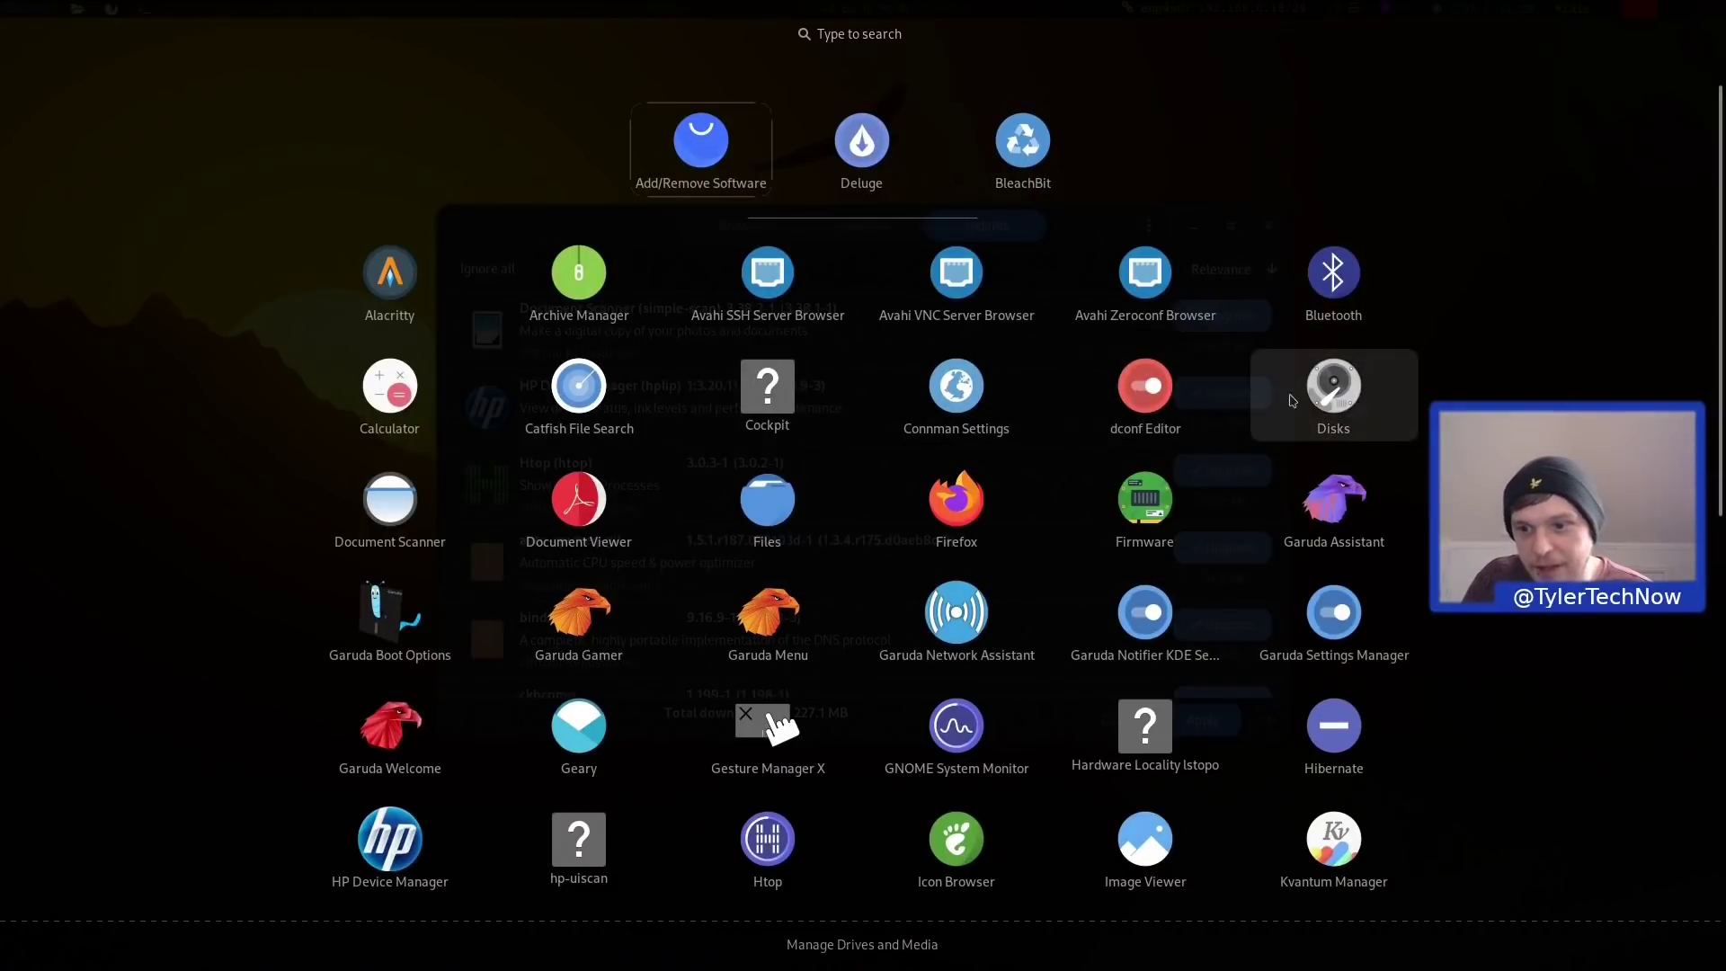
click(1335, 400)
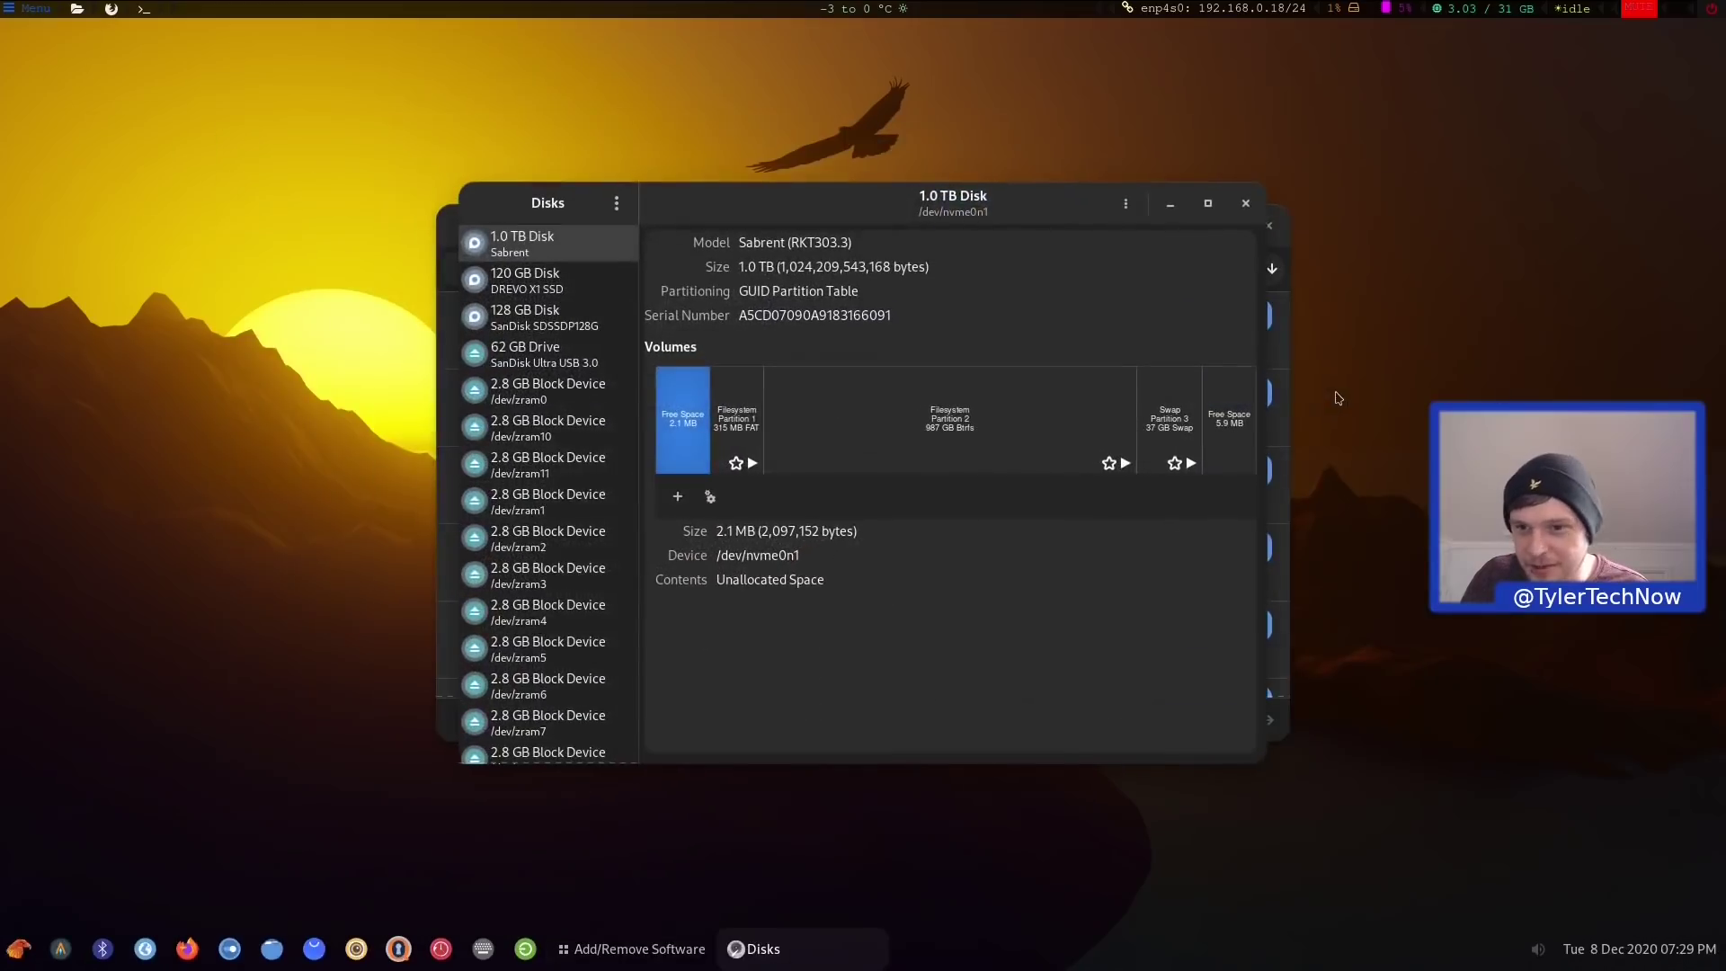
click(1237, 200)
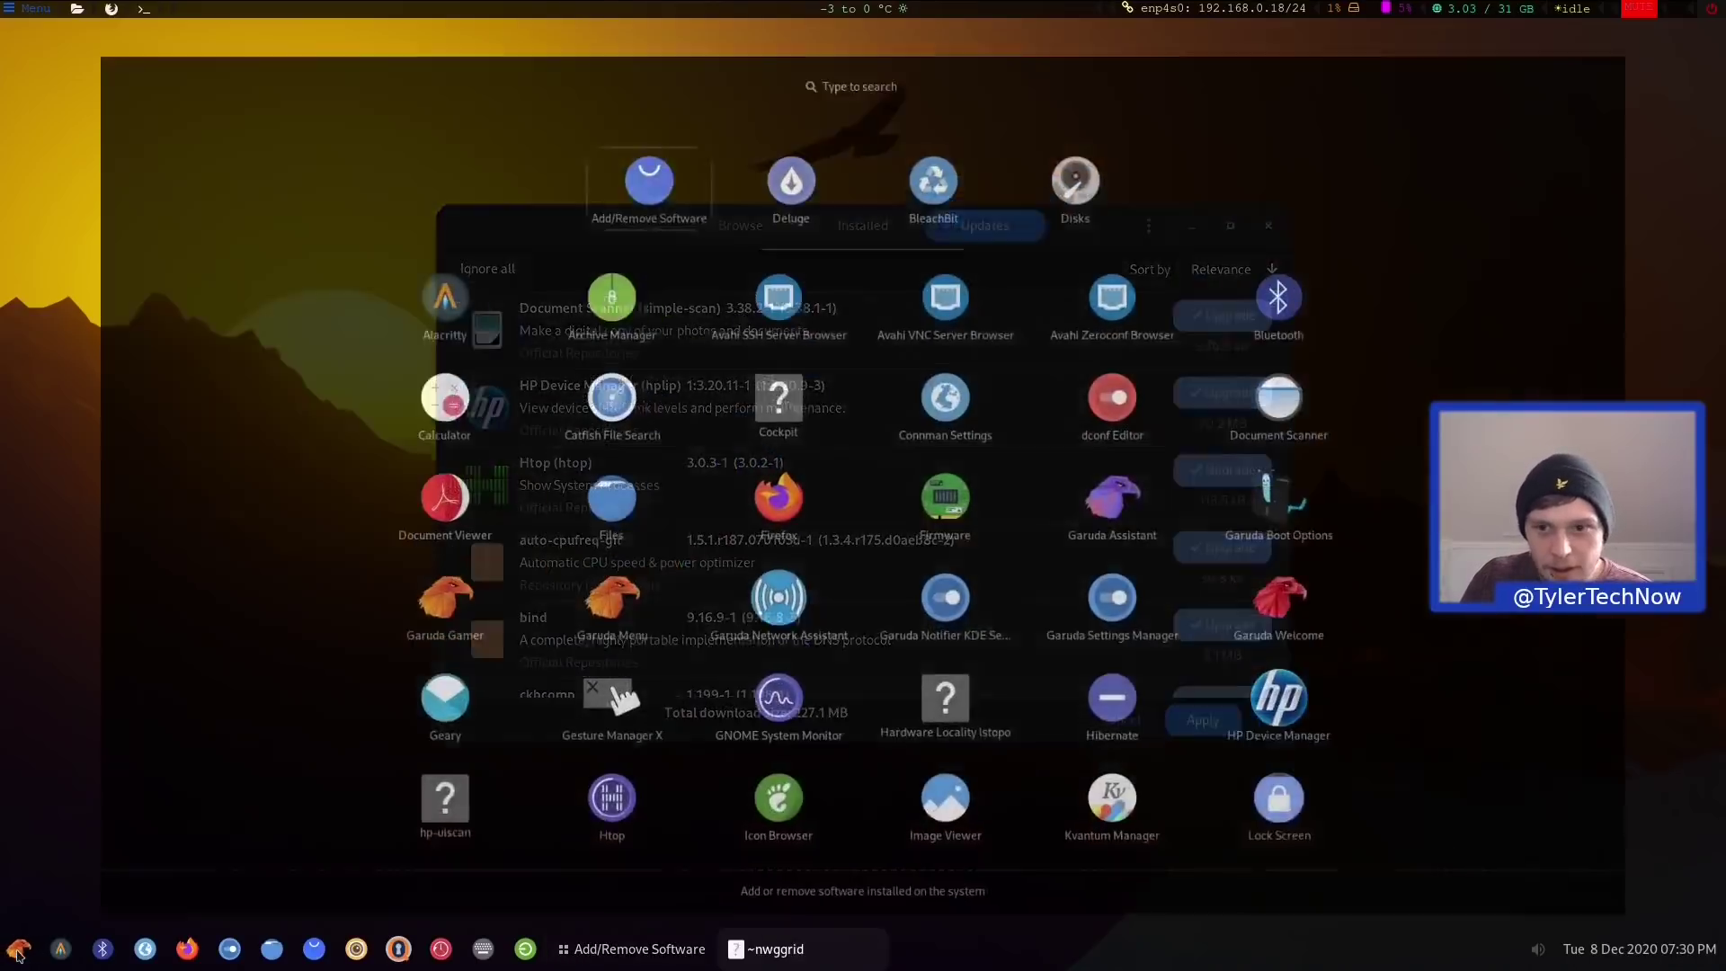
Browse the full list in the application menu and launch Garuda Assistant
click(18, 948)
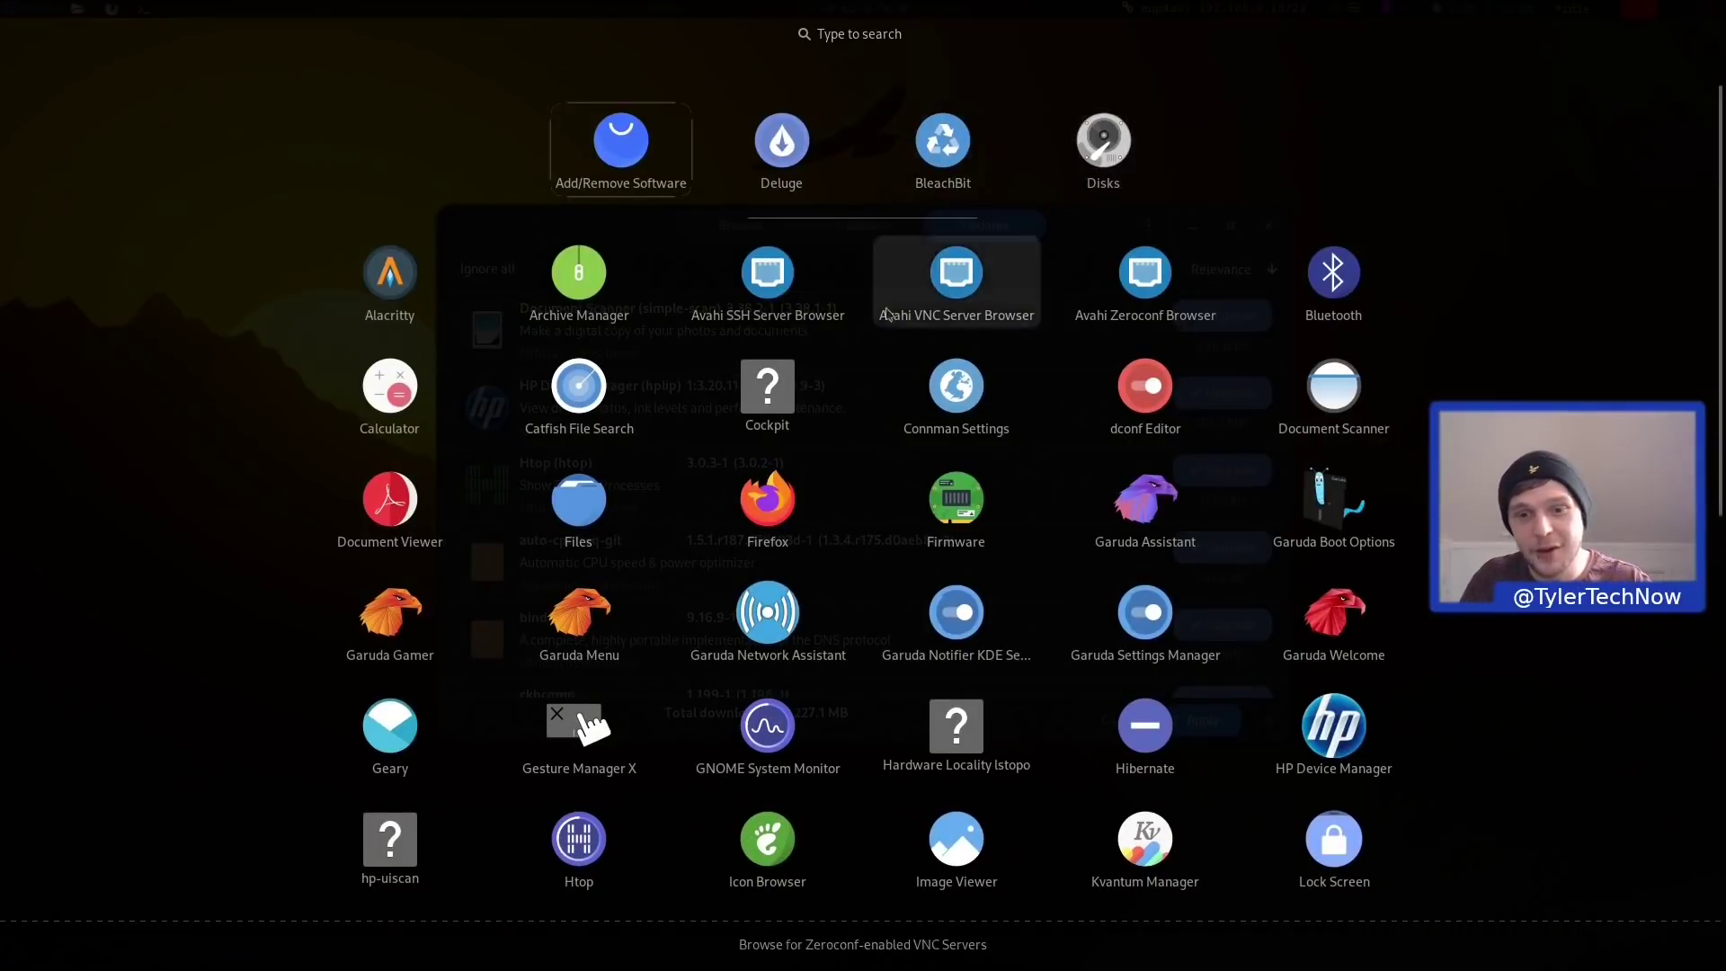
scroll(953, 297, down, 5)
scroll(841, 503, up, 5)
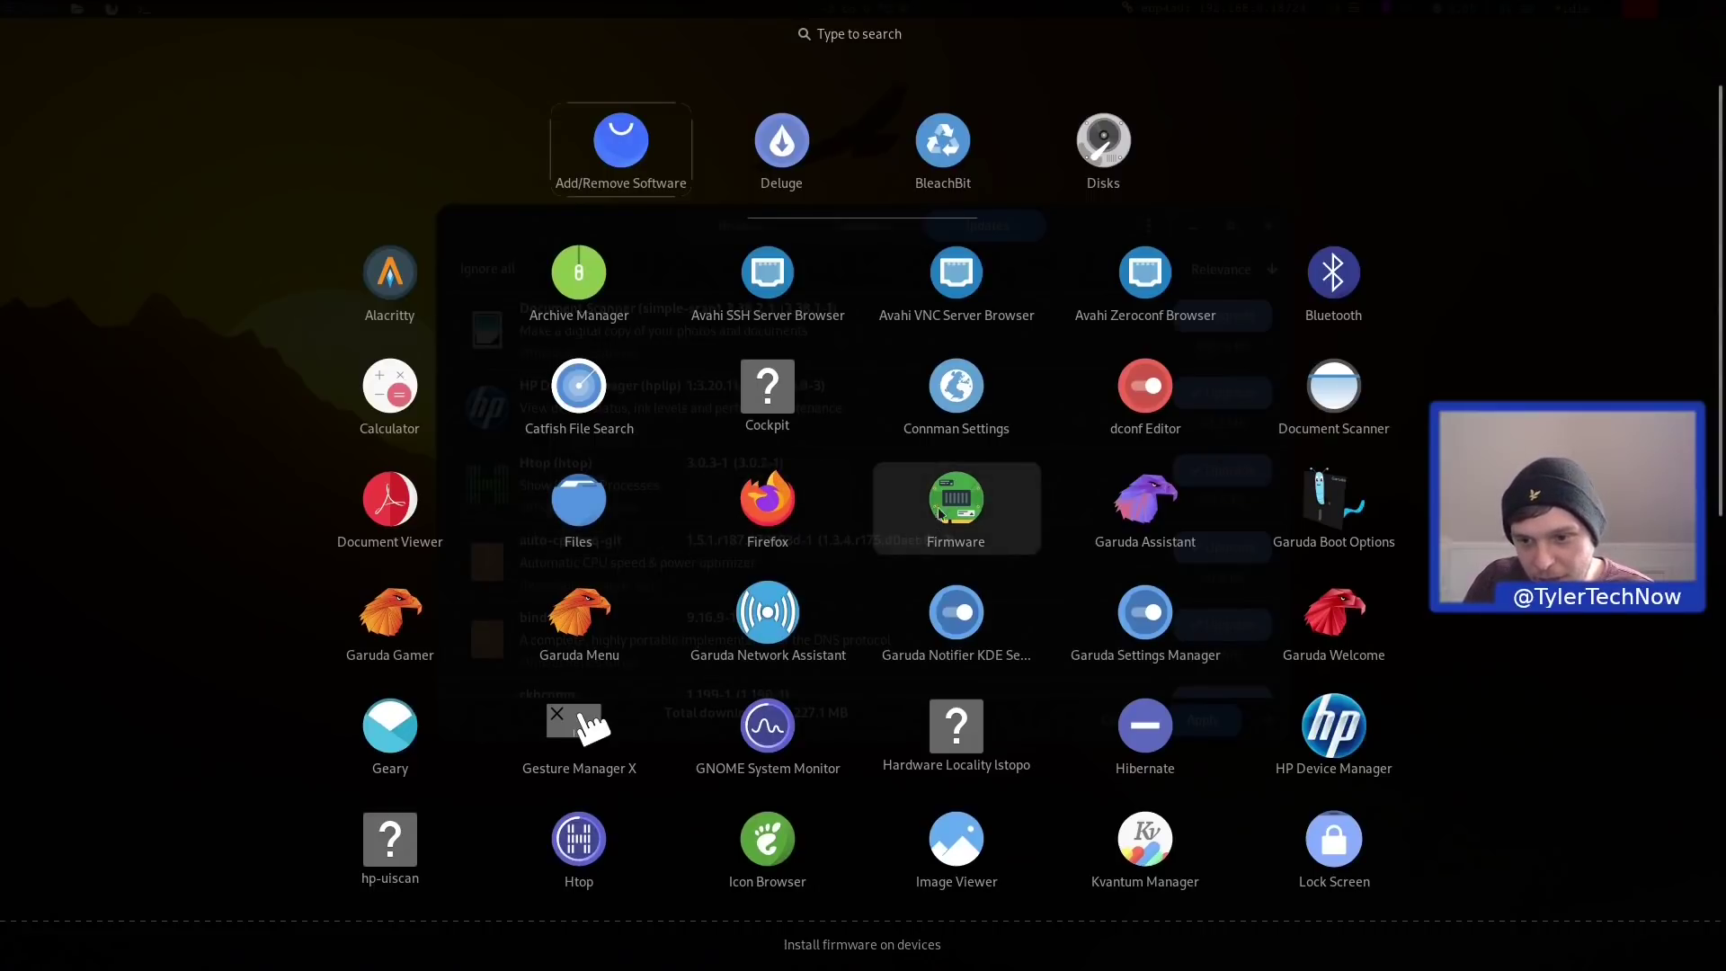
click(1135, 517)
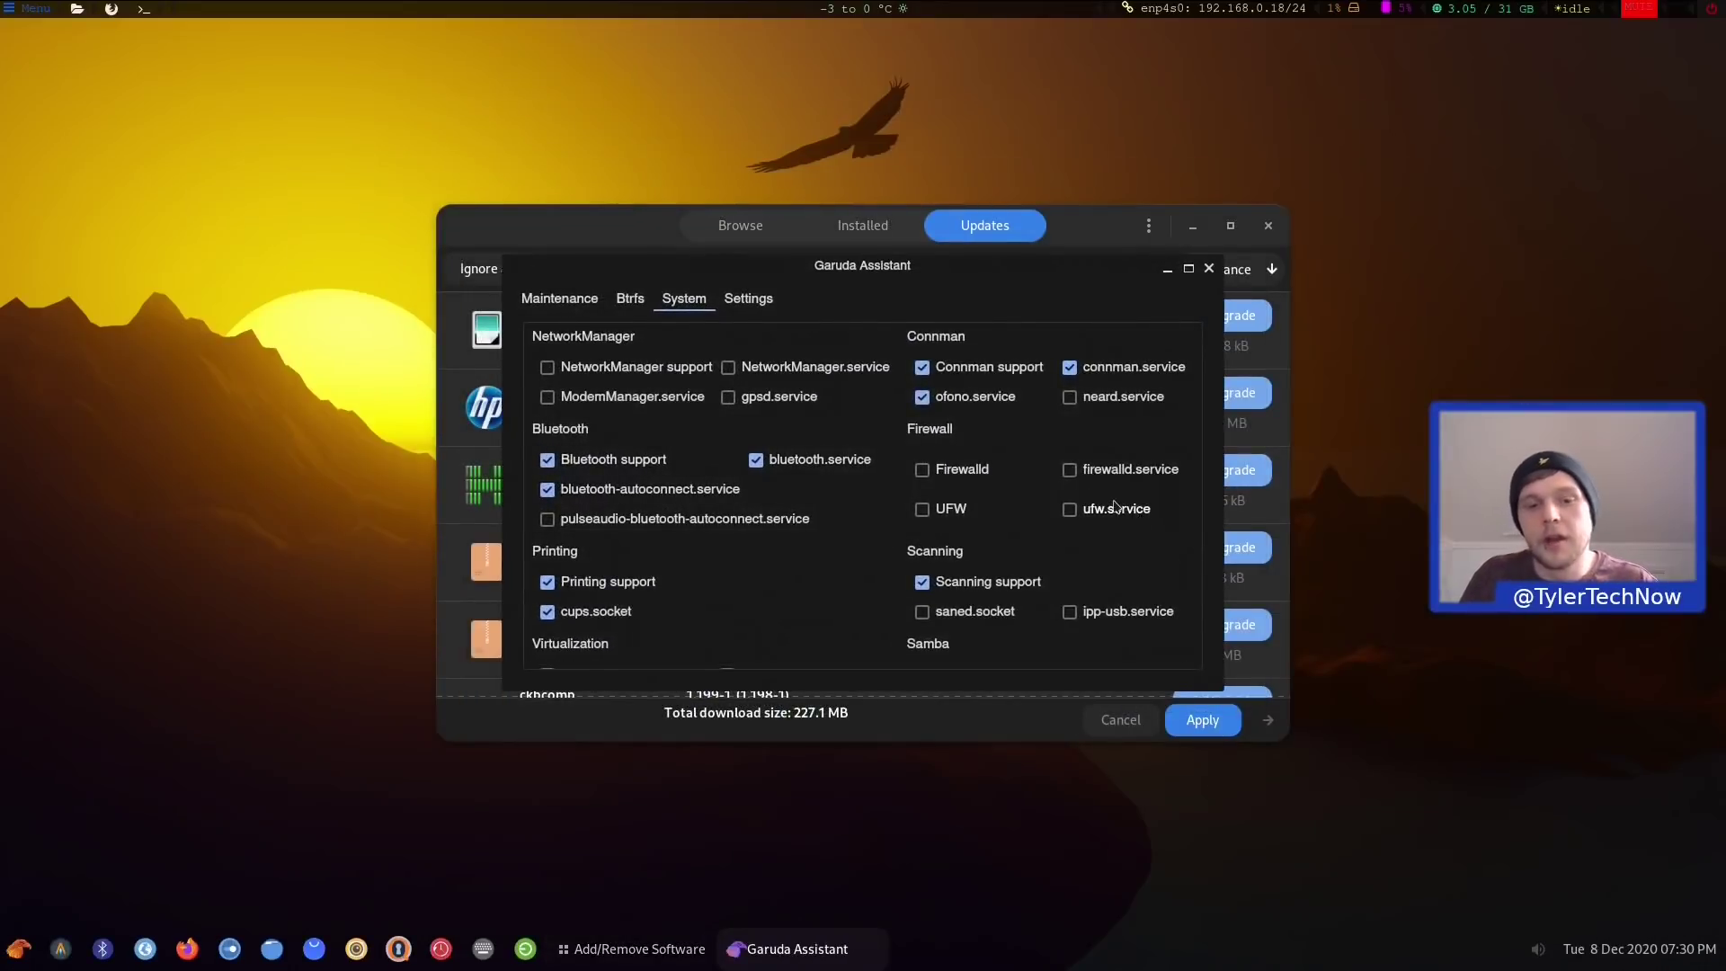
Review Garuda Assistant's Maintenance, Btrfs, System and Settings options, and close it
click(592, 300)
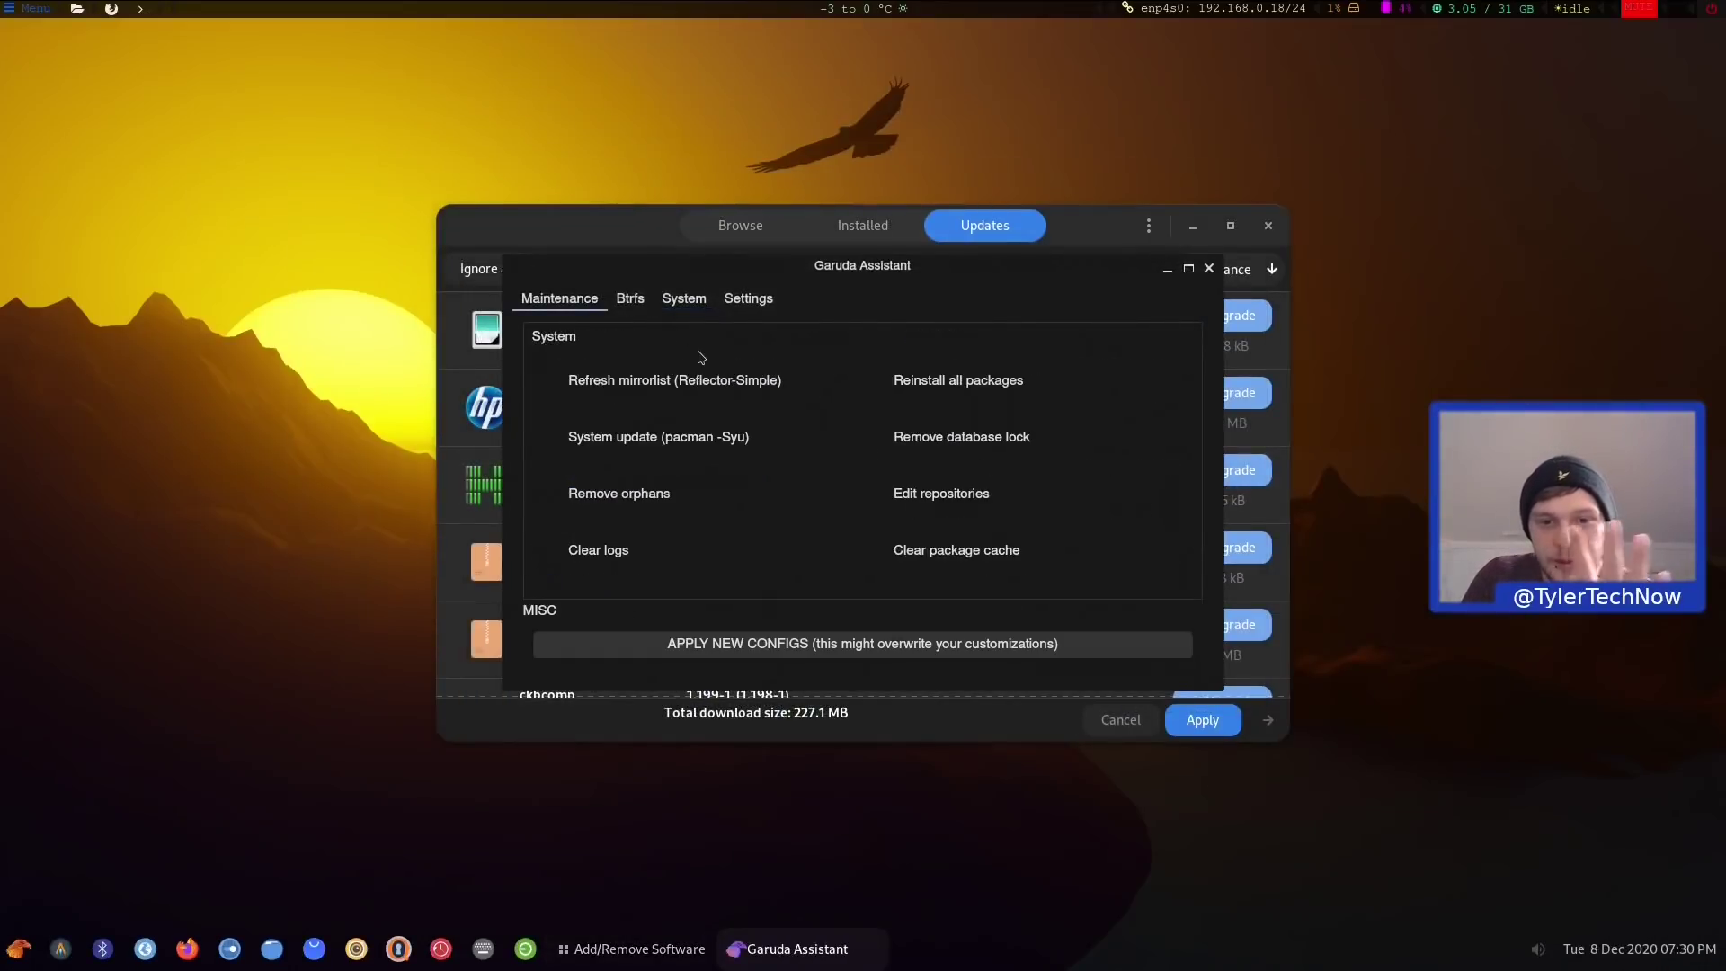
click(632, 299)
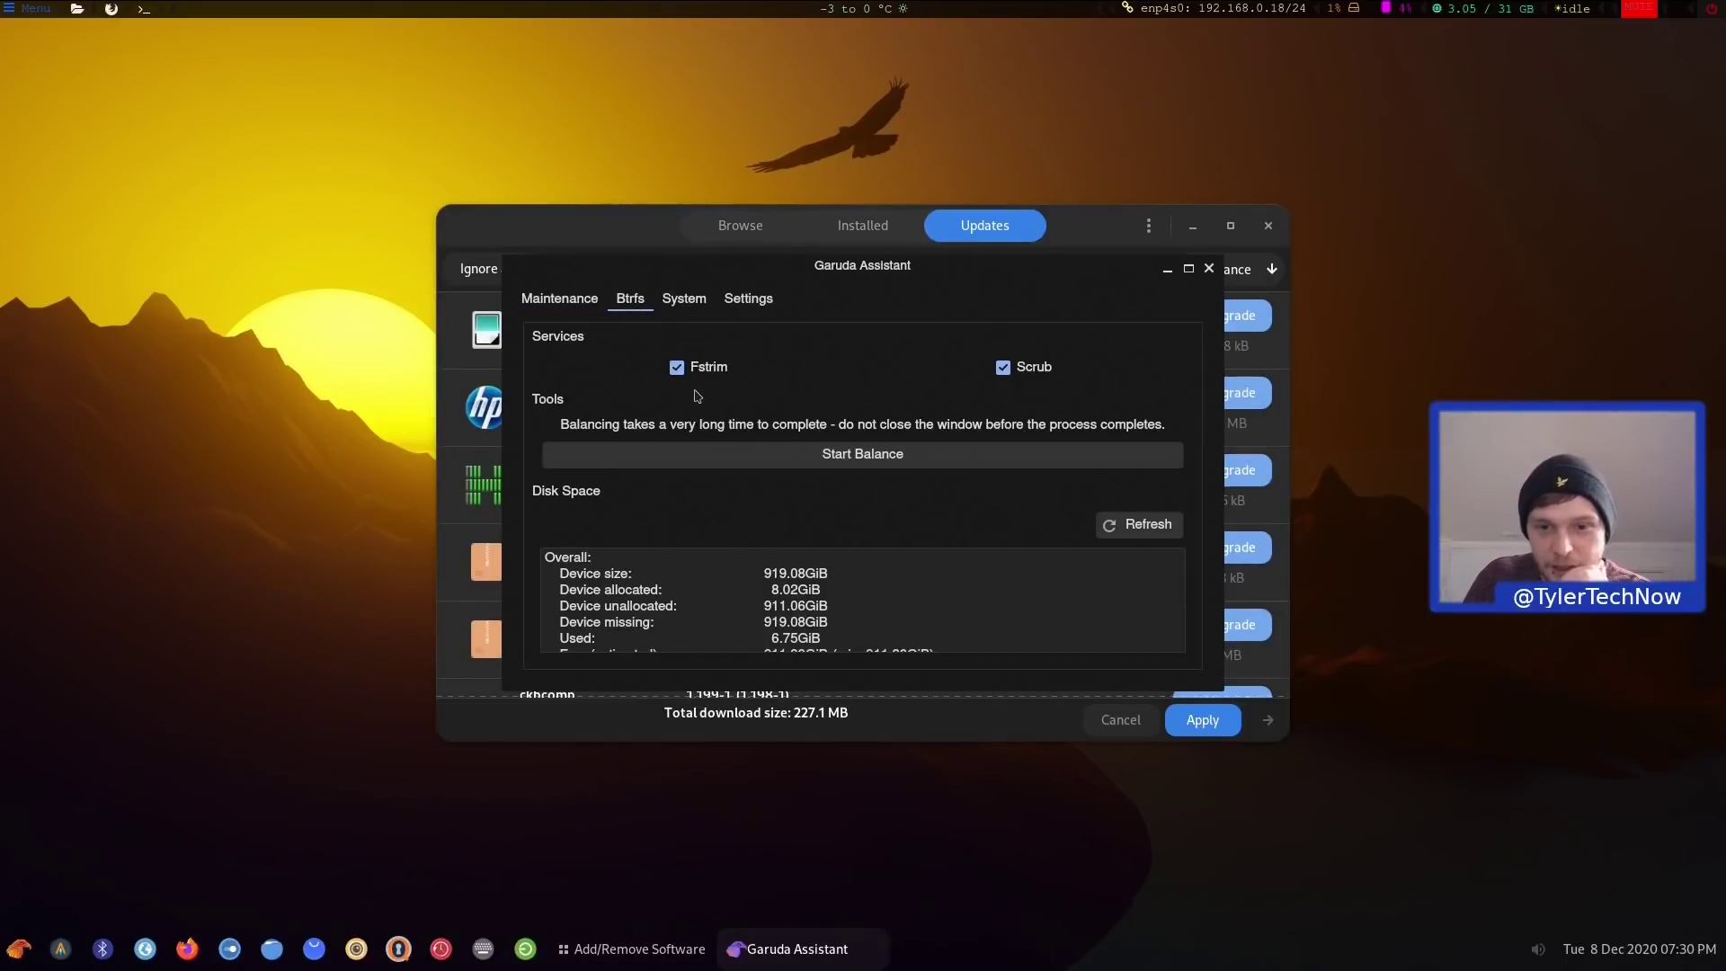
click(672, 300)
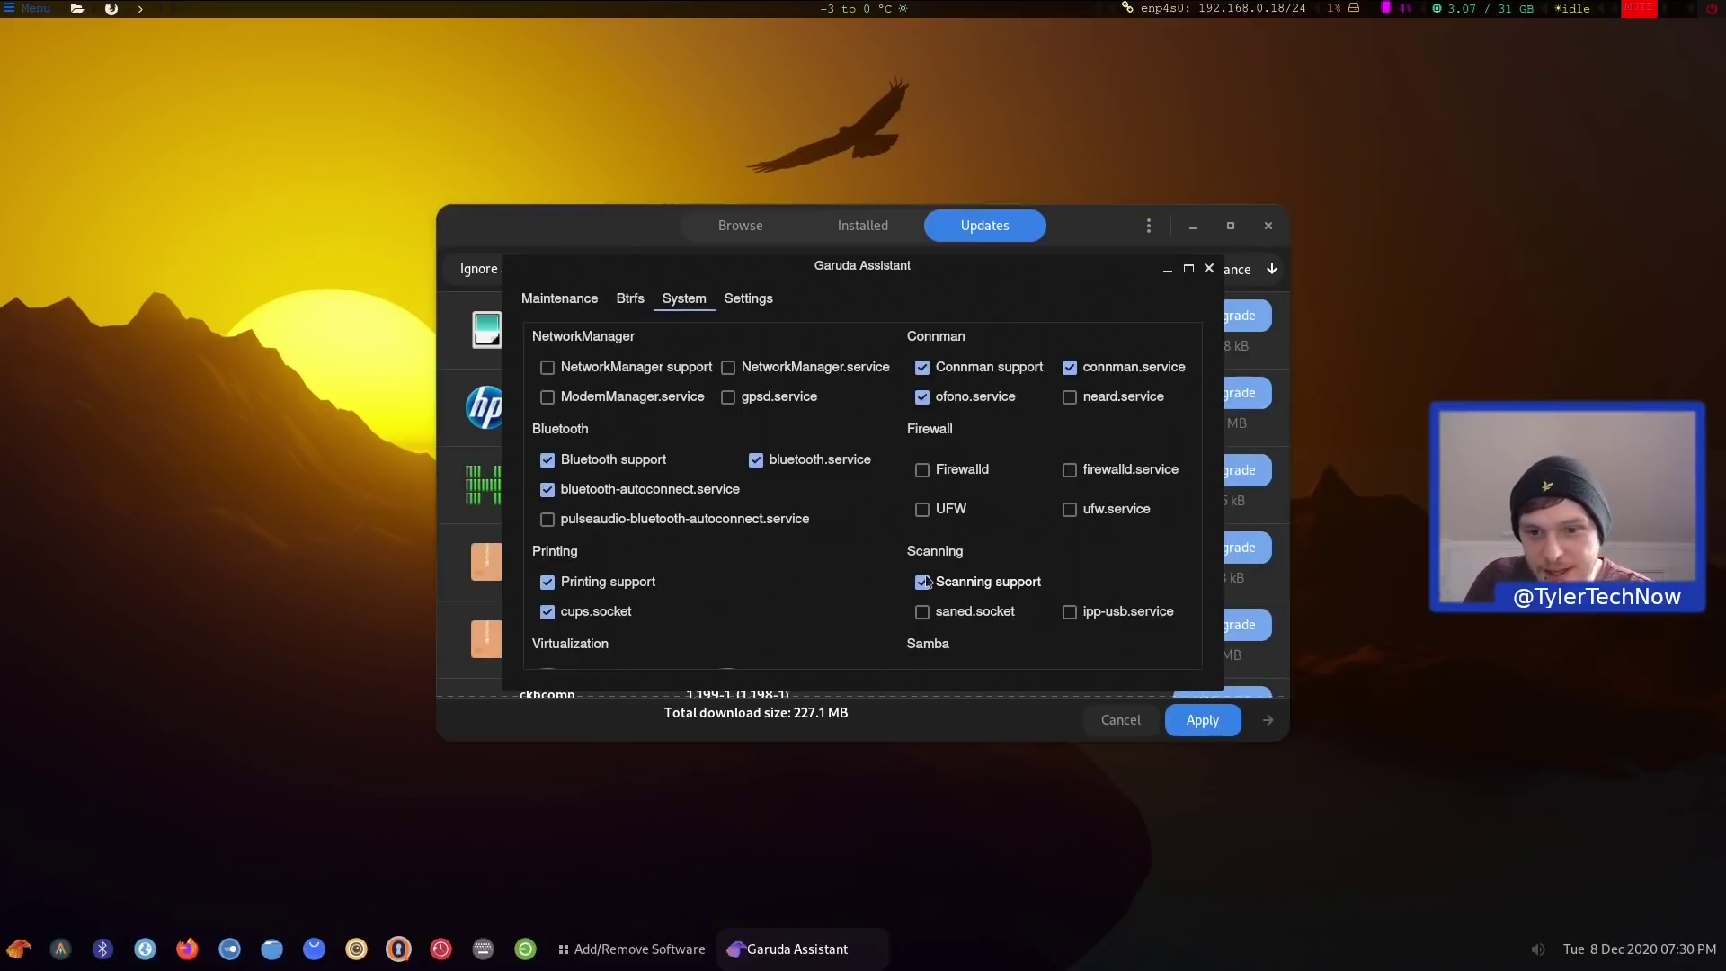
click(762, 307)
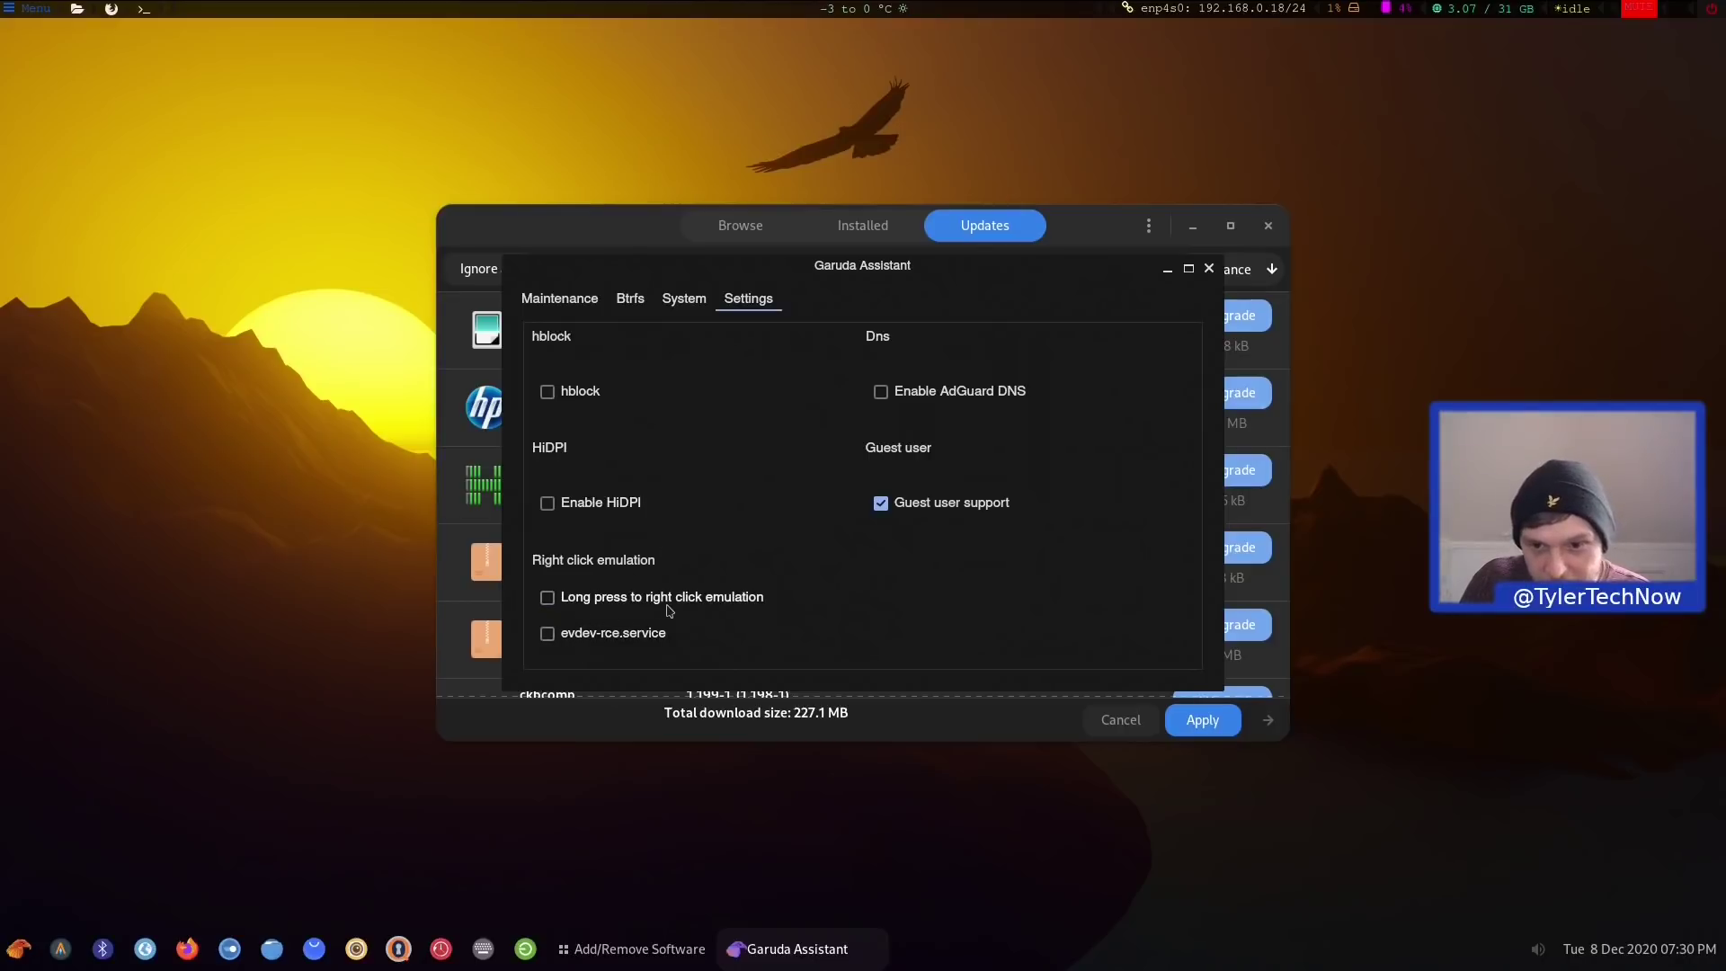
click(1209, 270)
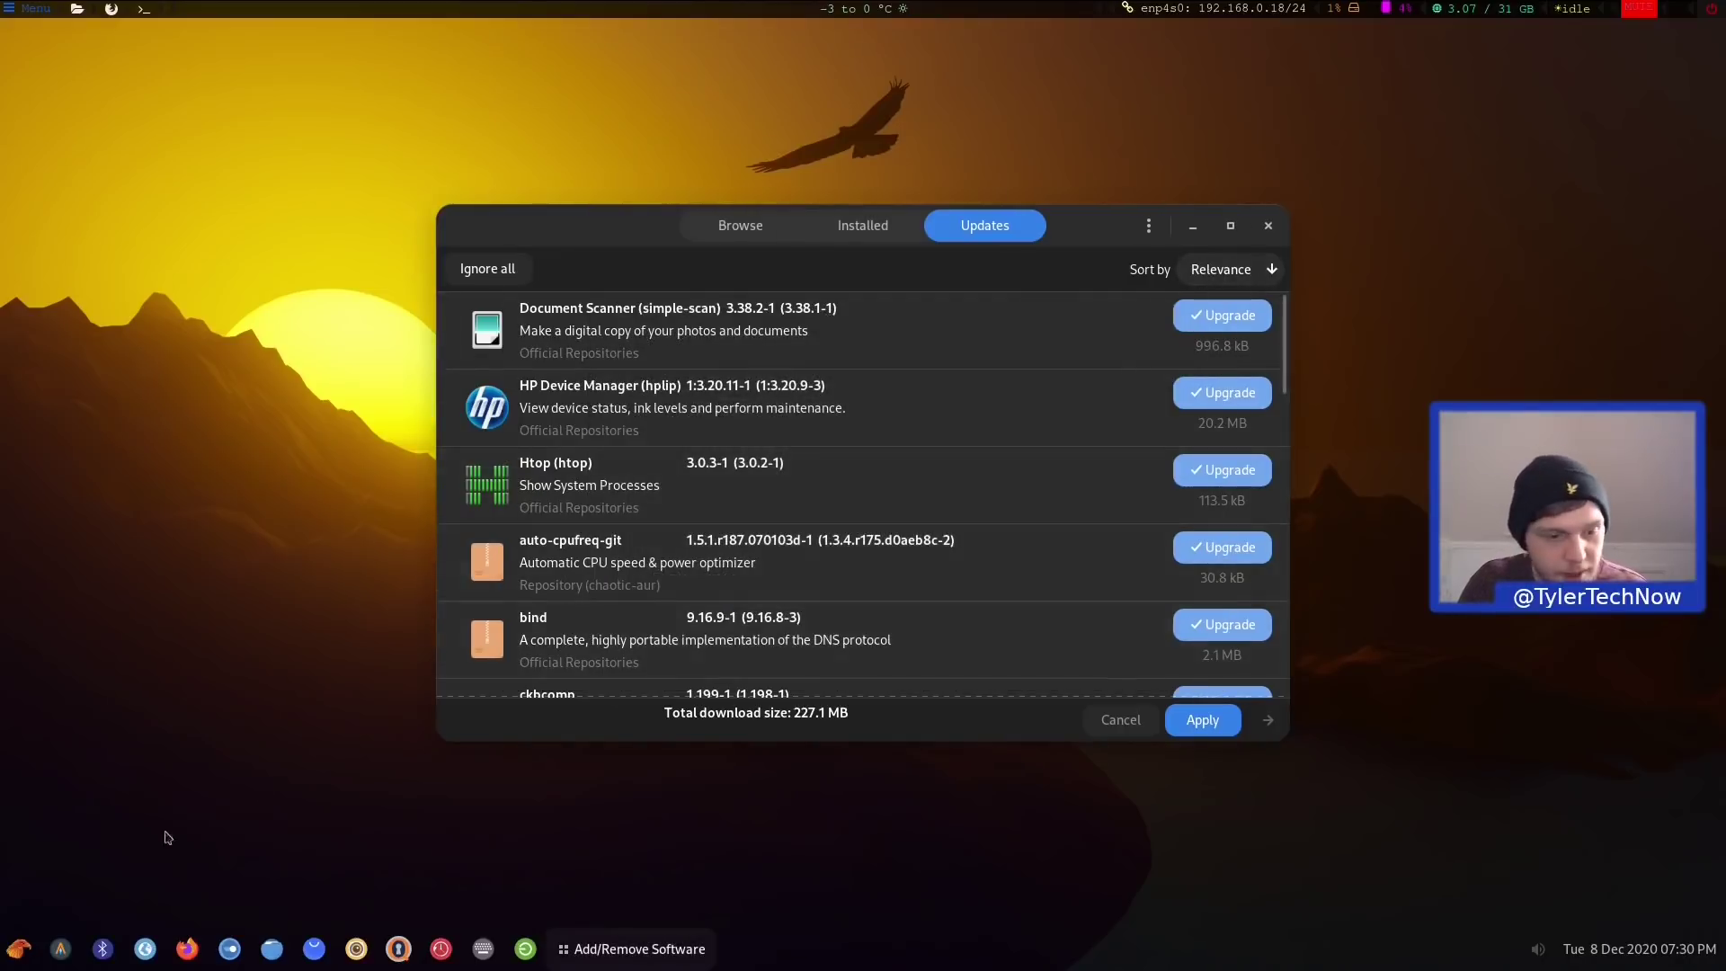
Launch Garuda Gamer and arrange its window side by side with Add/Remove Software
click(34, 949)
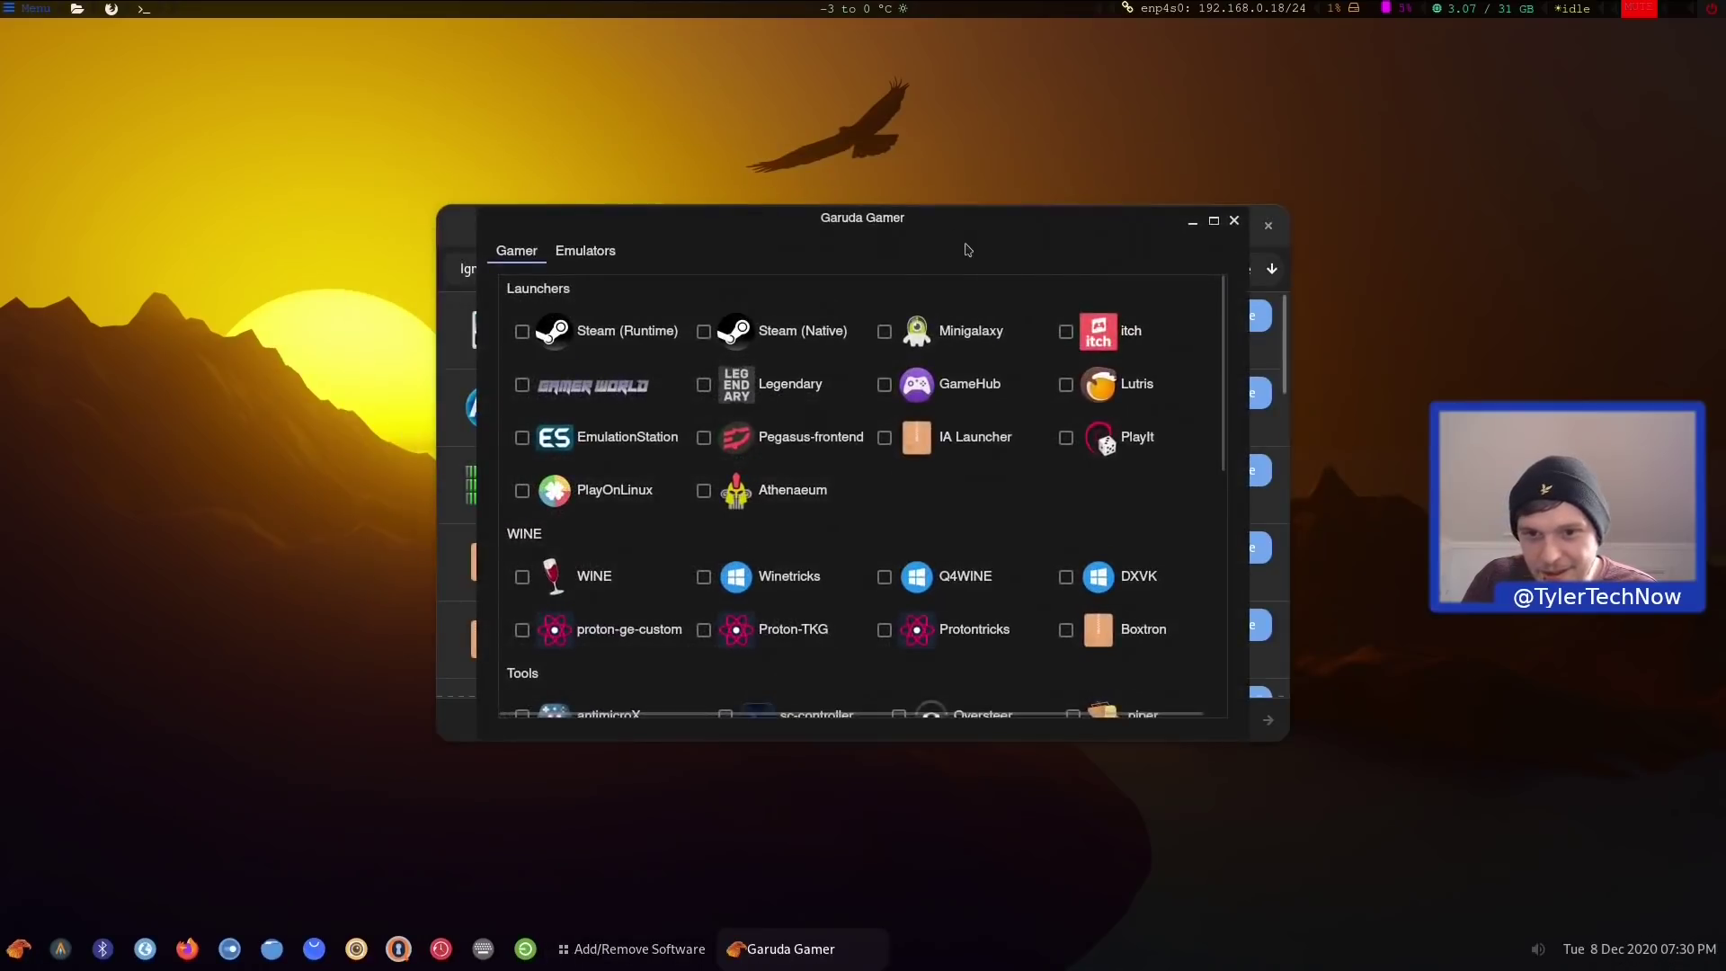
drag(892, 229, 492, 74)
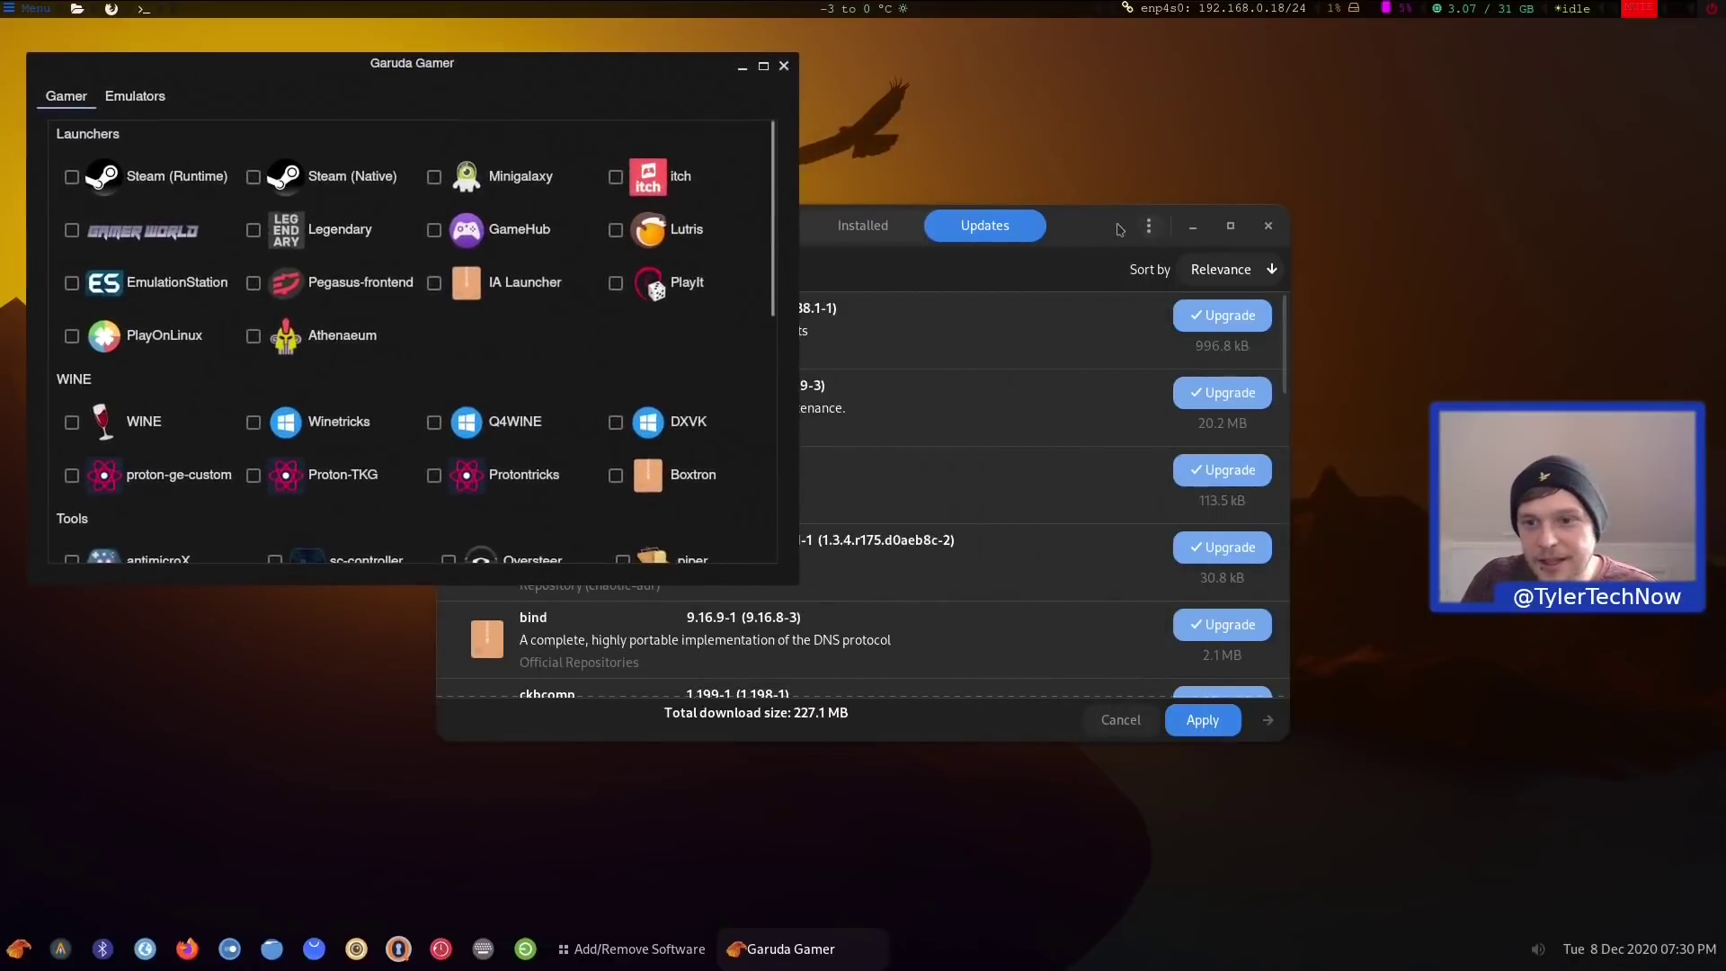
drag(1097, 218, 1494, 102)
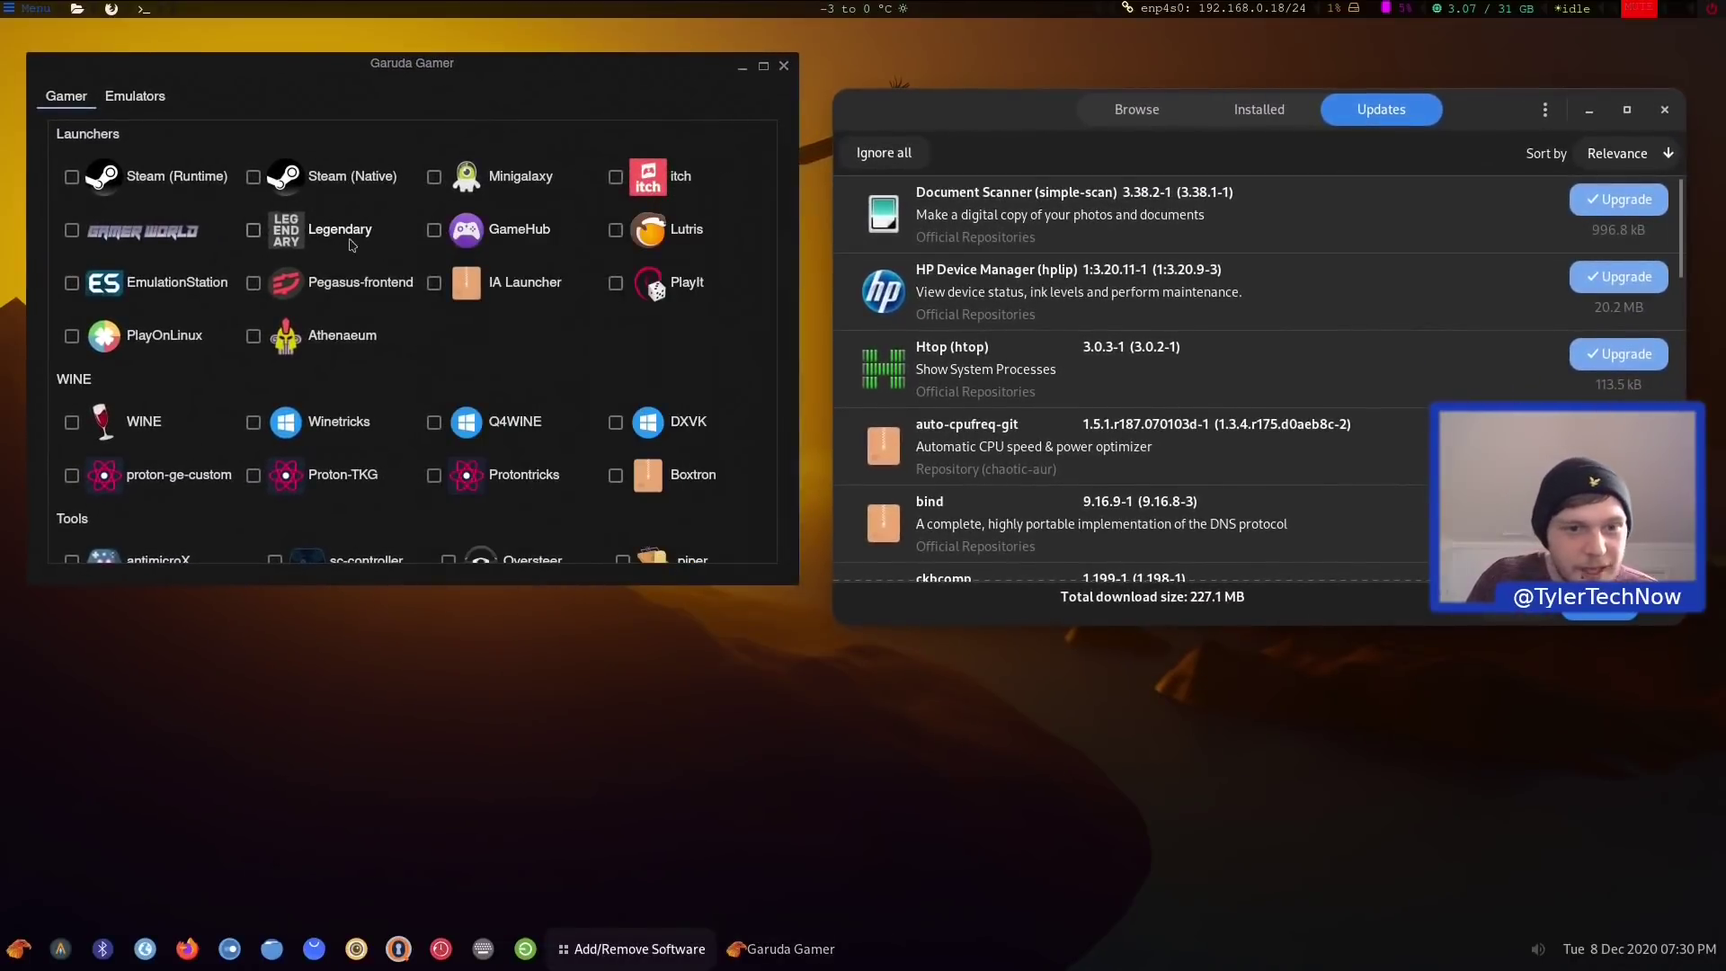
Browse Garuda Gamer's launchers, WINE entries and tools, and its list of emulators
scroll(351, 252, down, 3)
scroll(350, 253, up, 3)
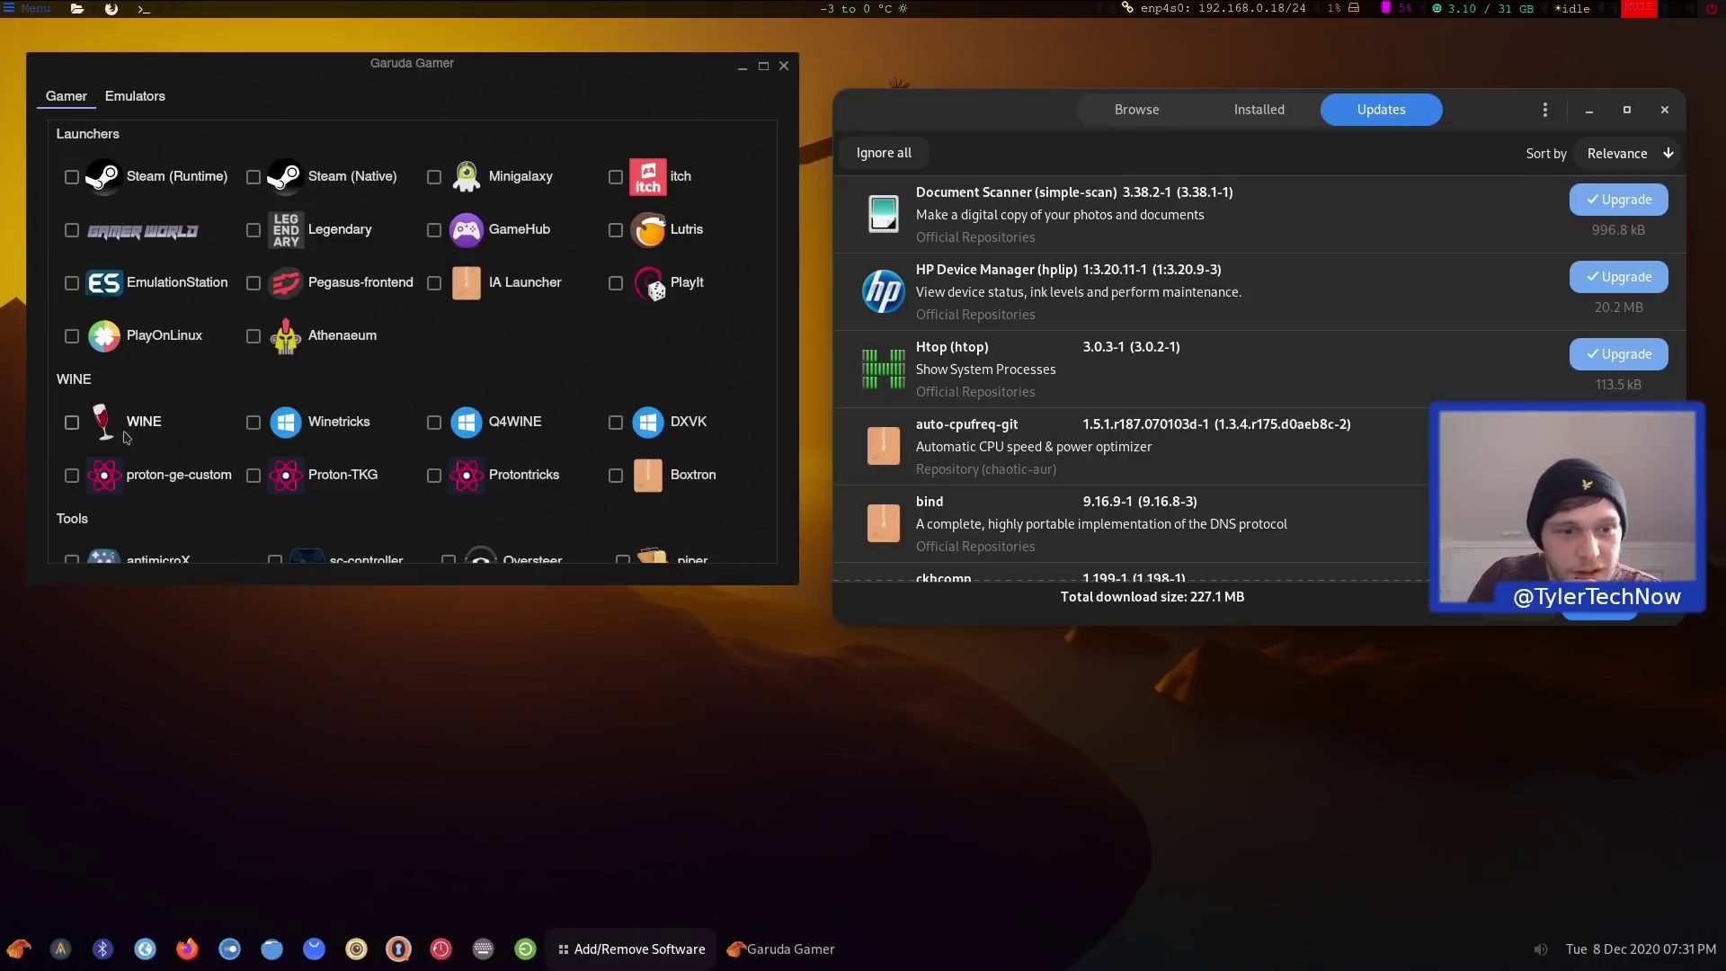
scroll(227, 336, down, 6)
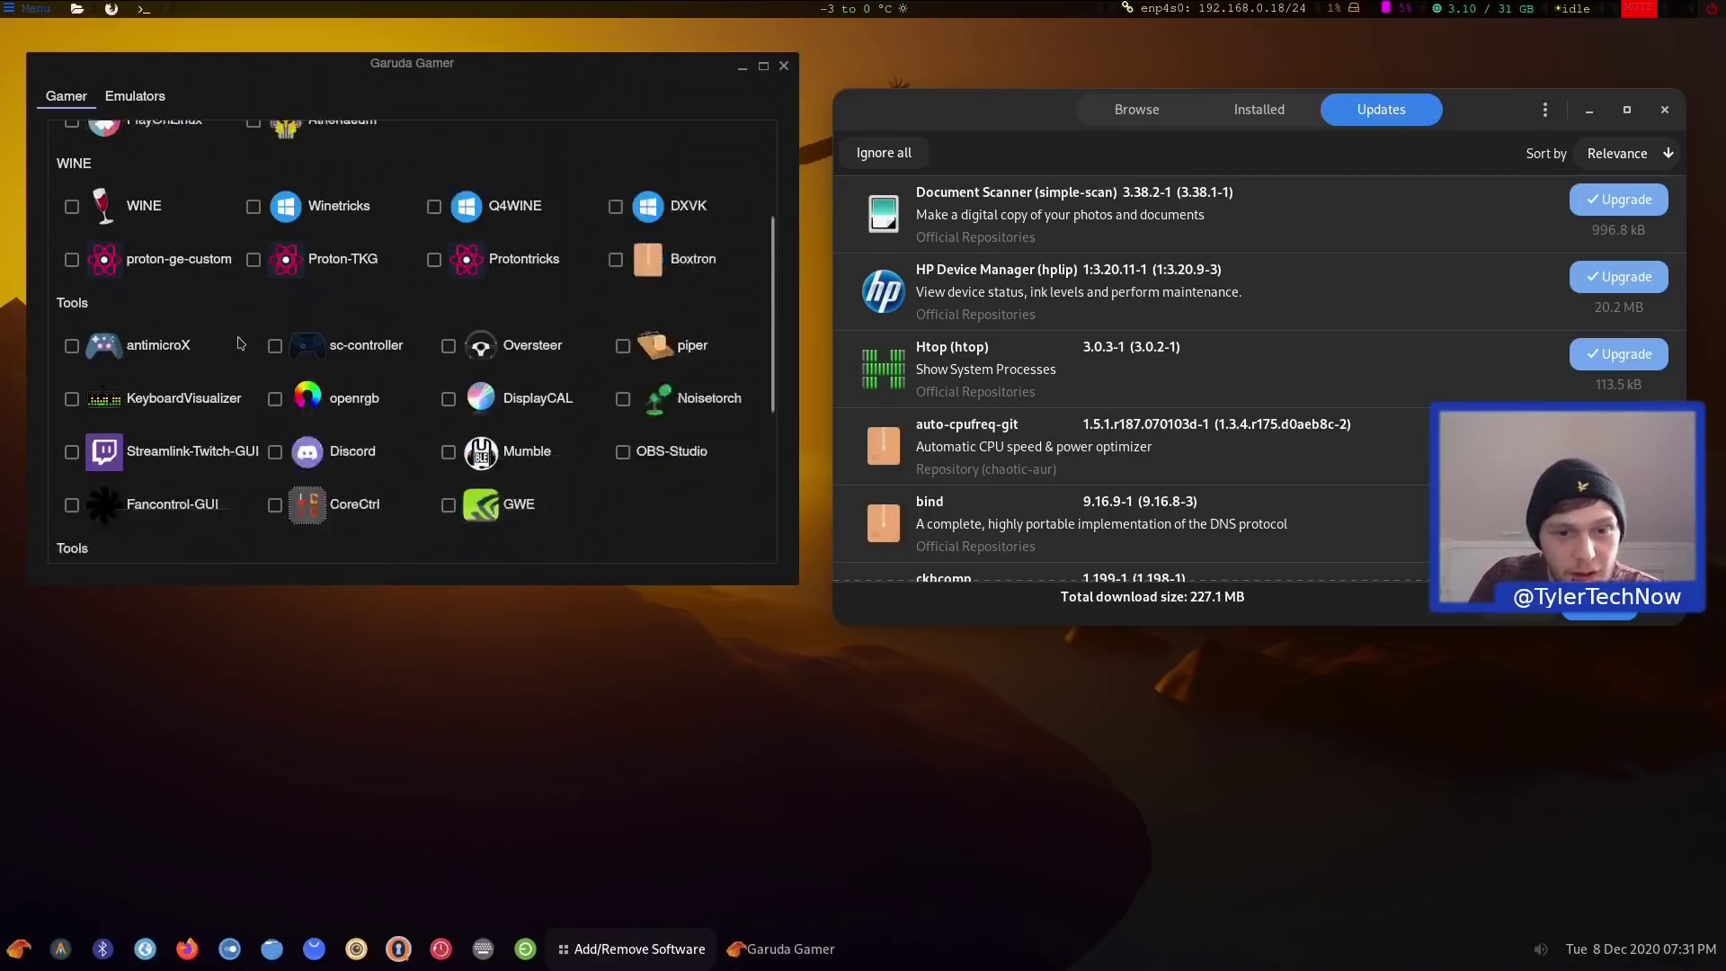
scroll(557, 387, down, 2)
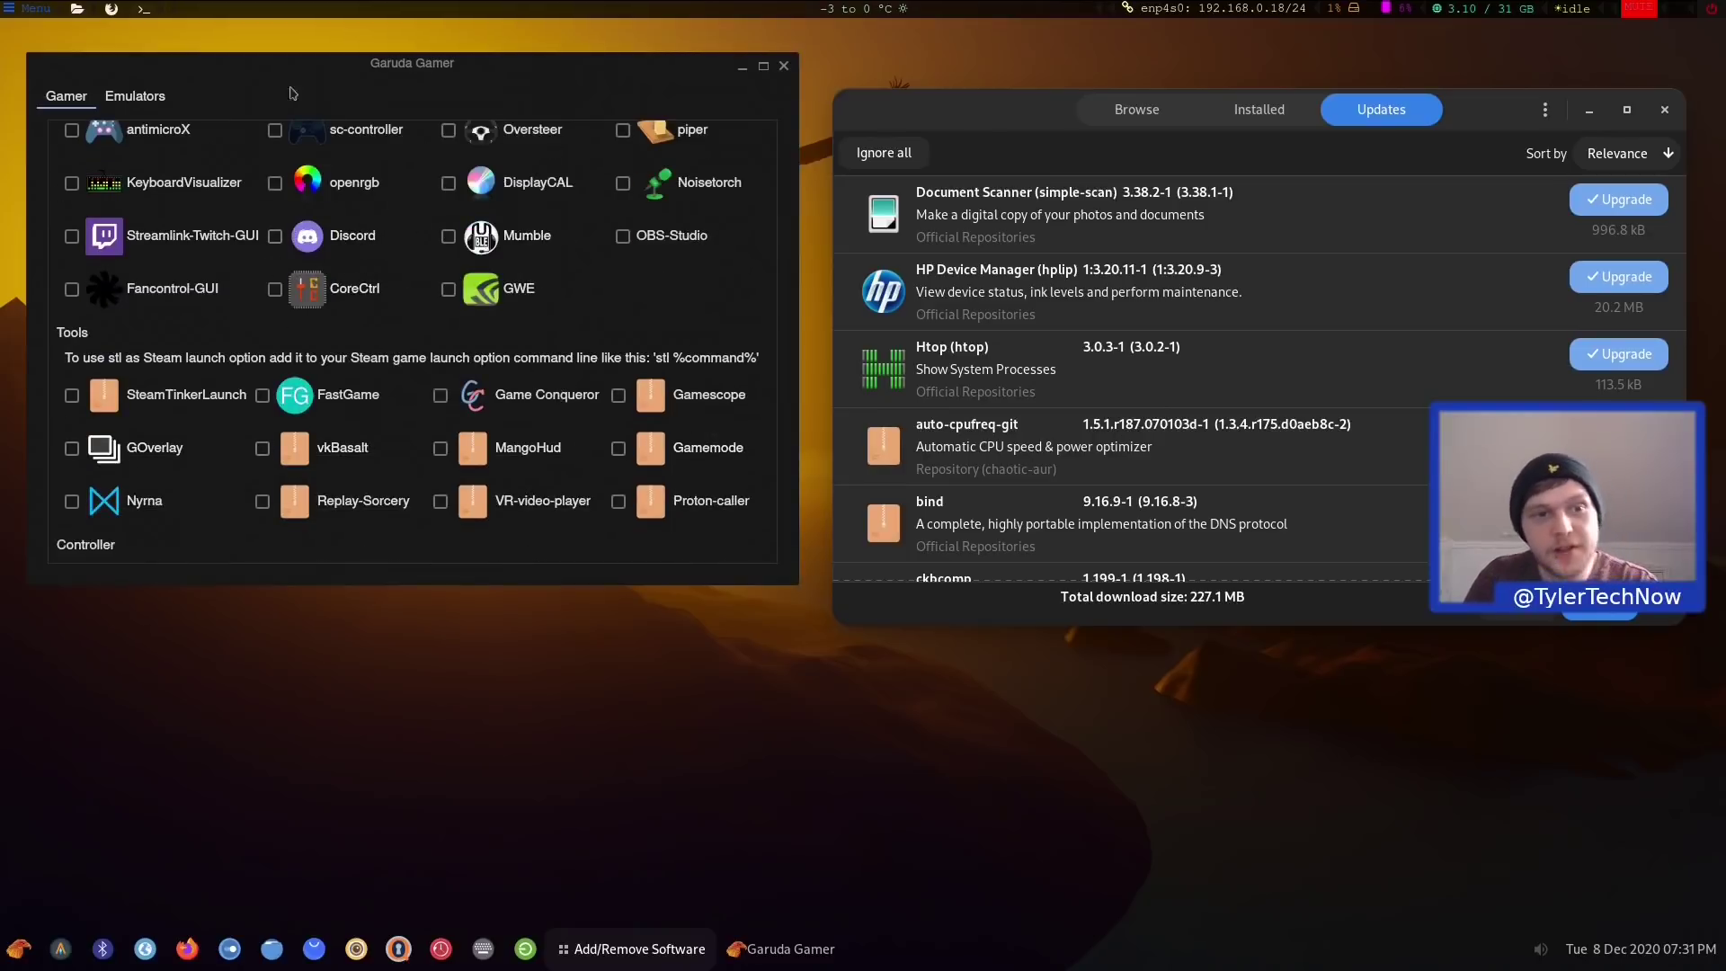
click(143, 95)
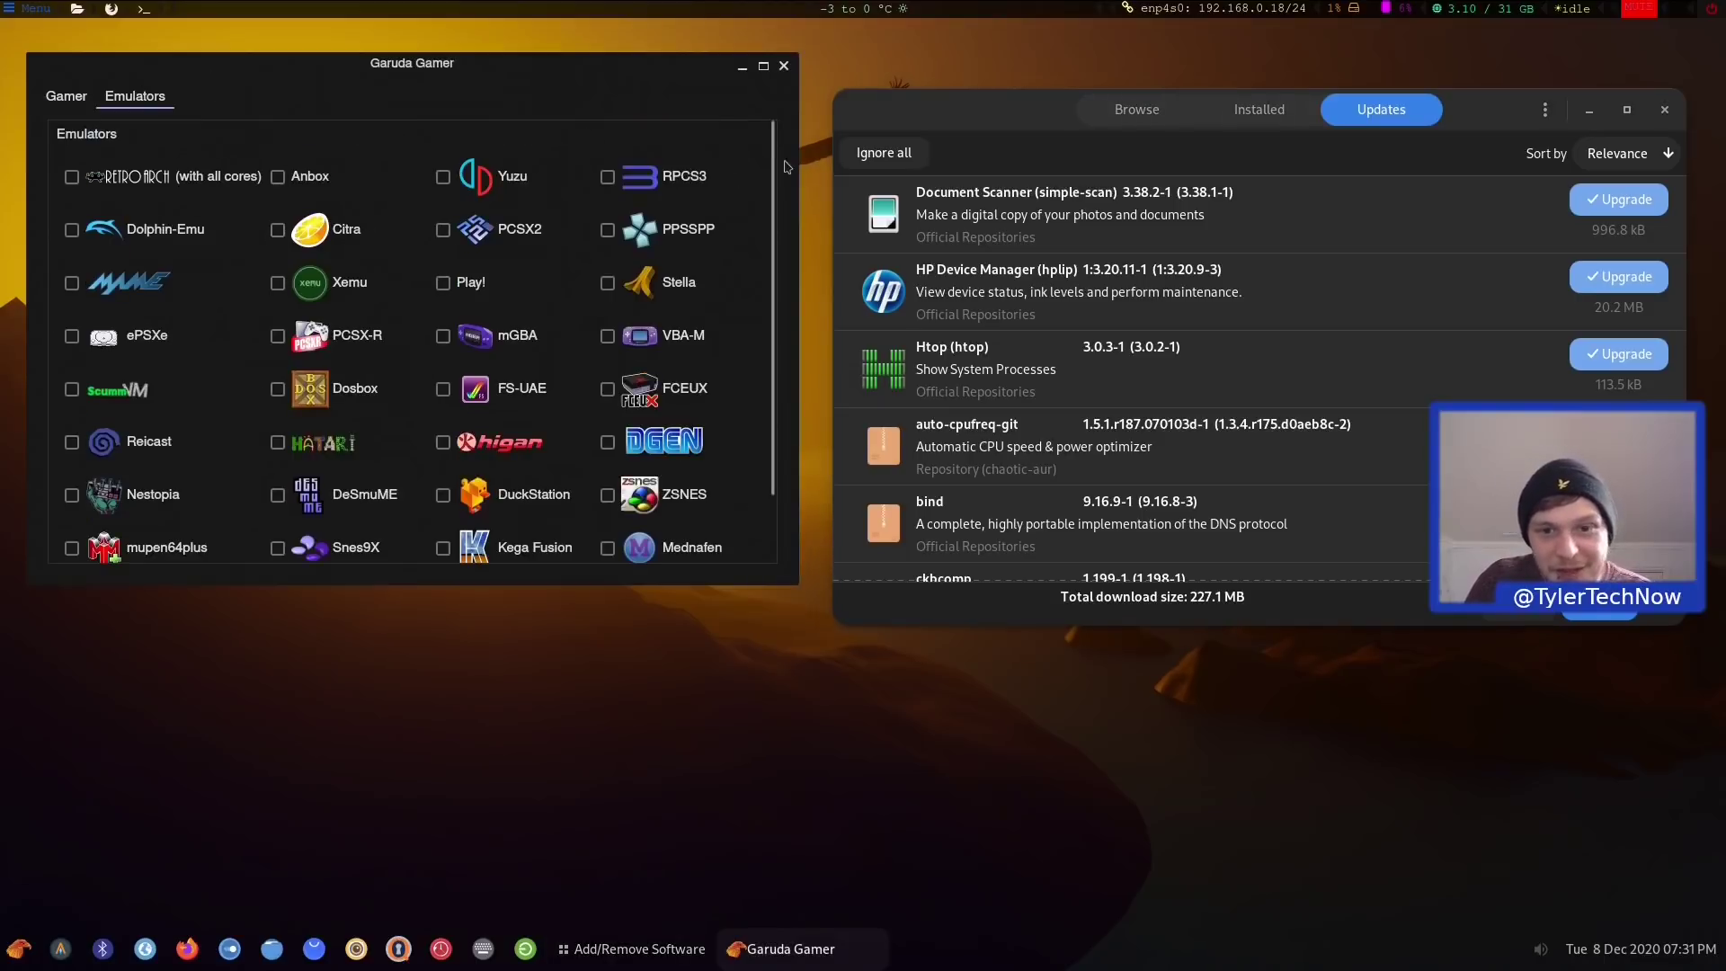
drag(773, 166, 776, 241)
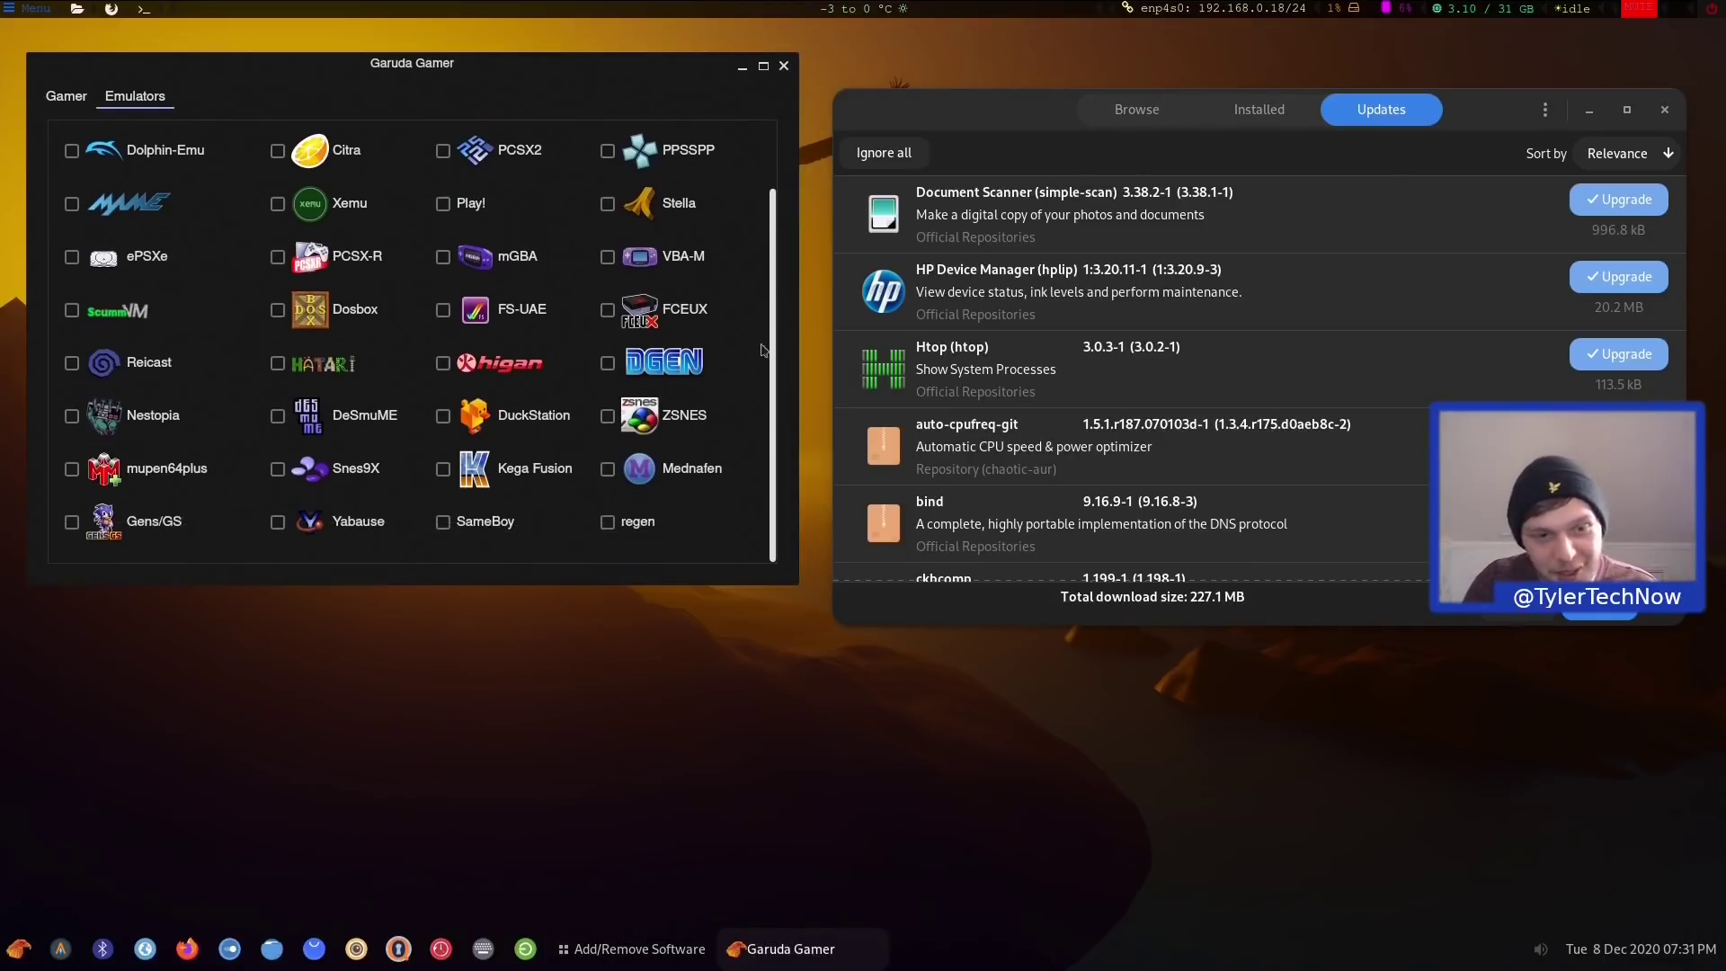
Close Garuda Gamer and launch Garuda Settings Manager
scroll(761, 247, up, 2)
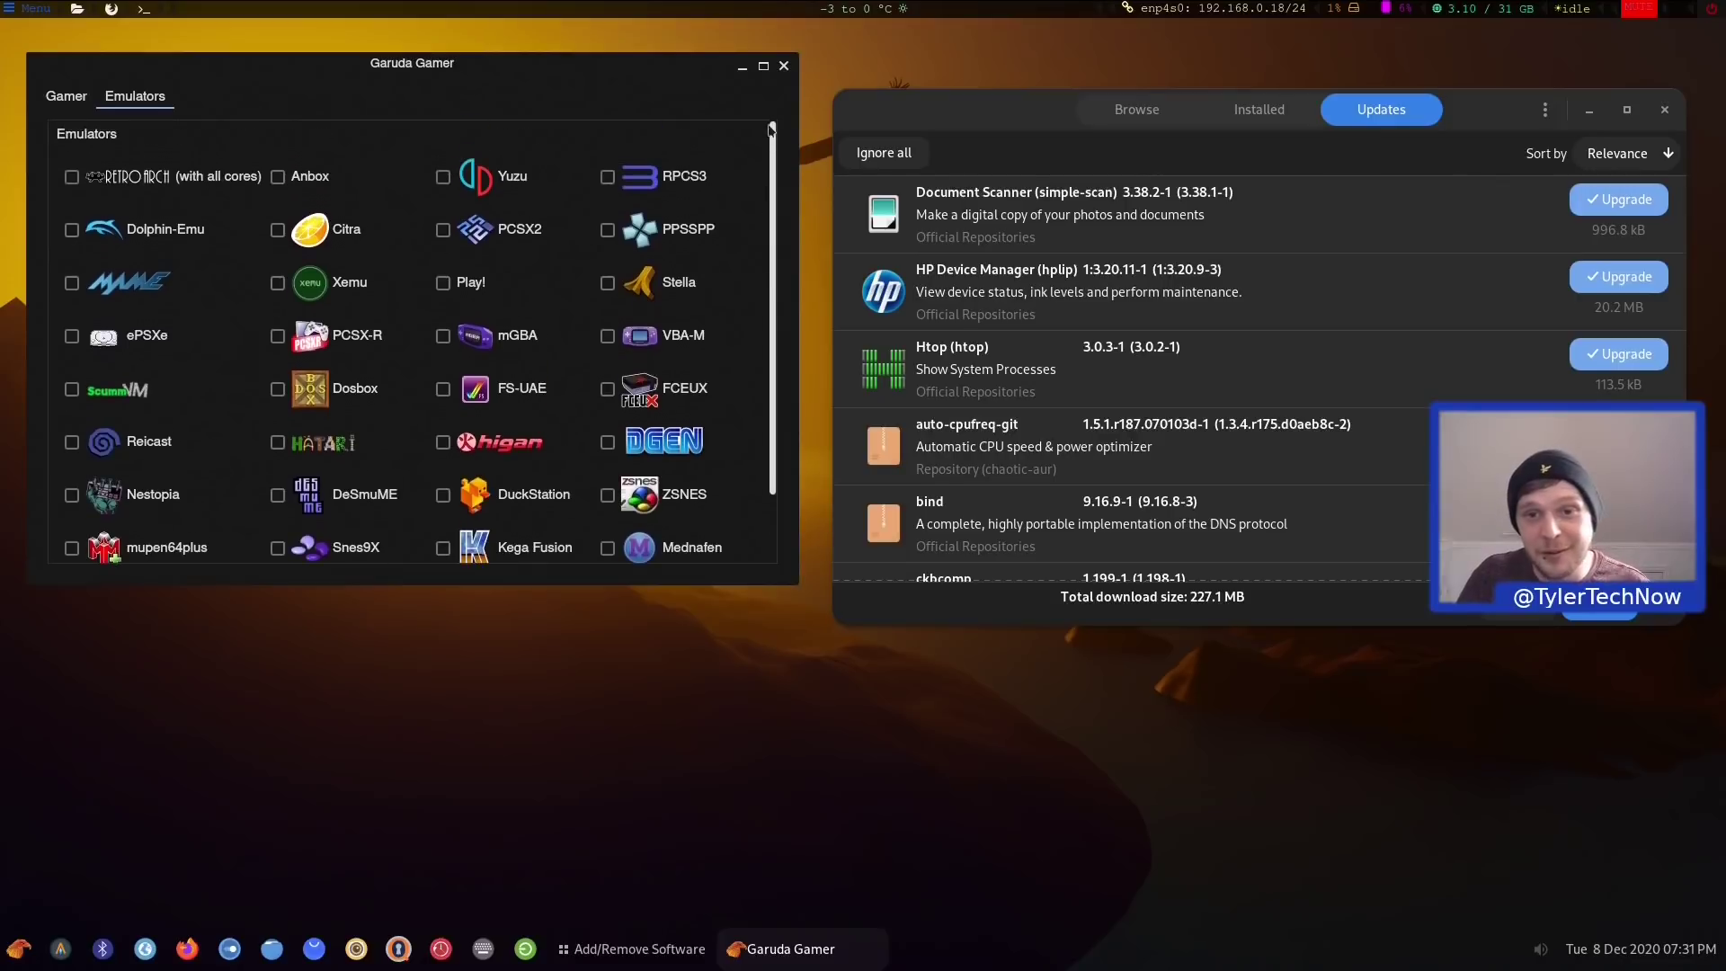
click(783, 68)
click(18, 949)
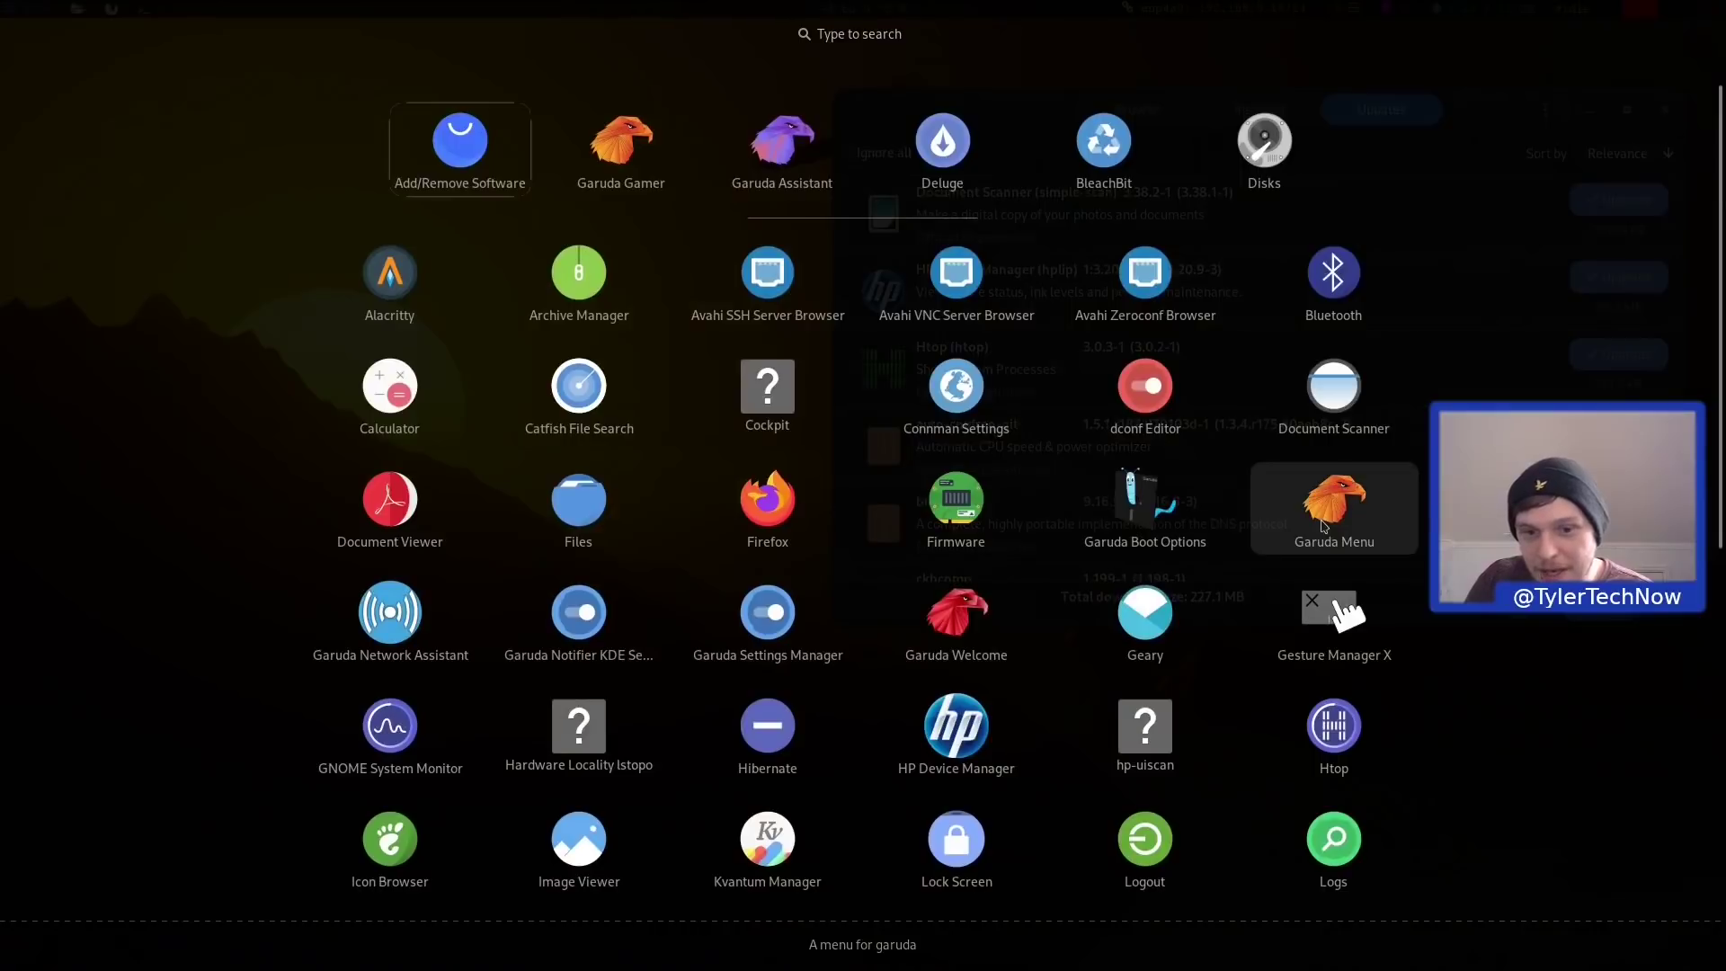
click(249, 567)
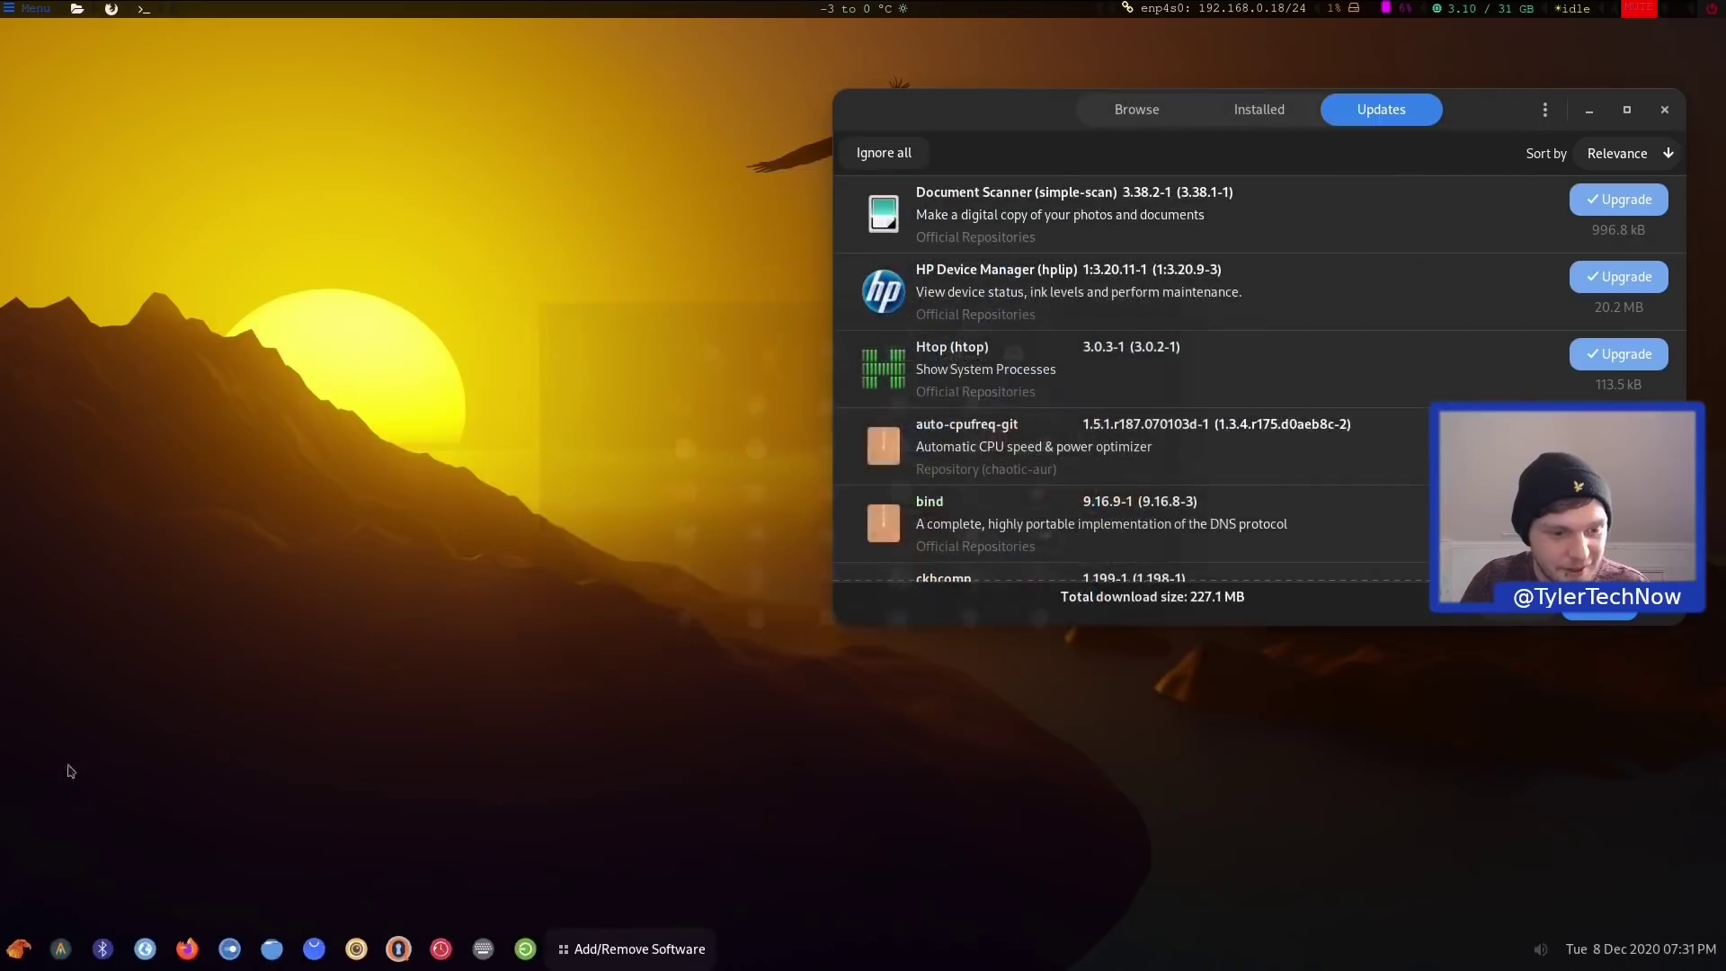
click(20, 958)
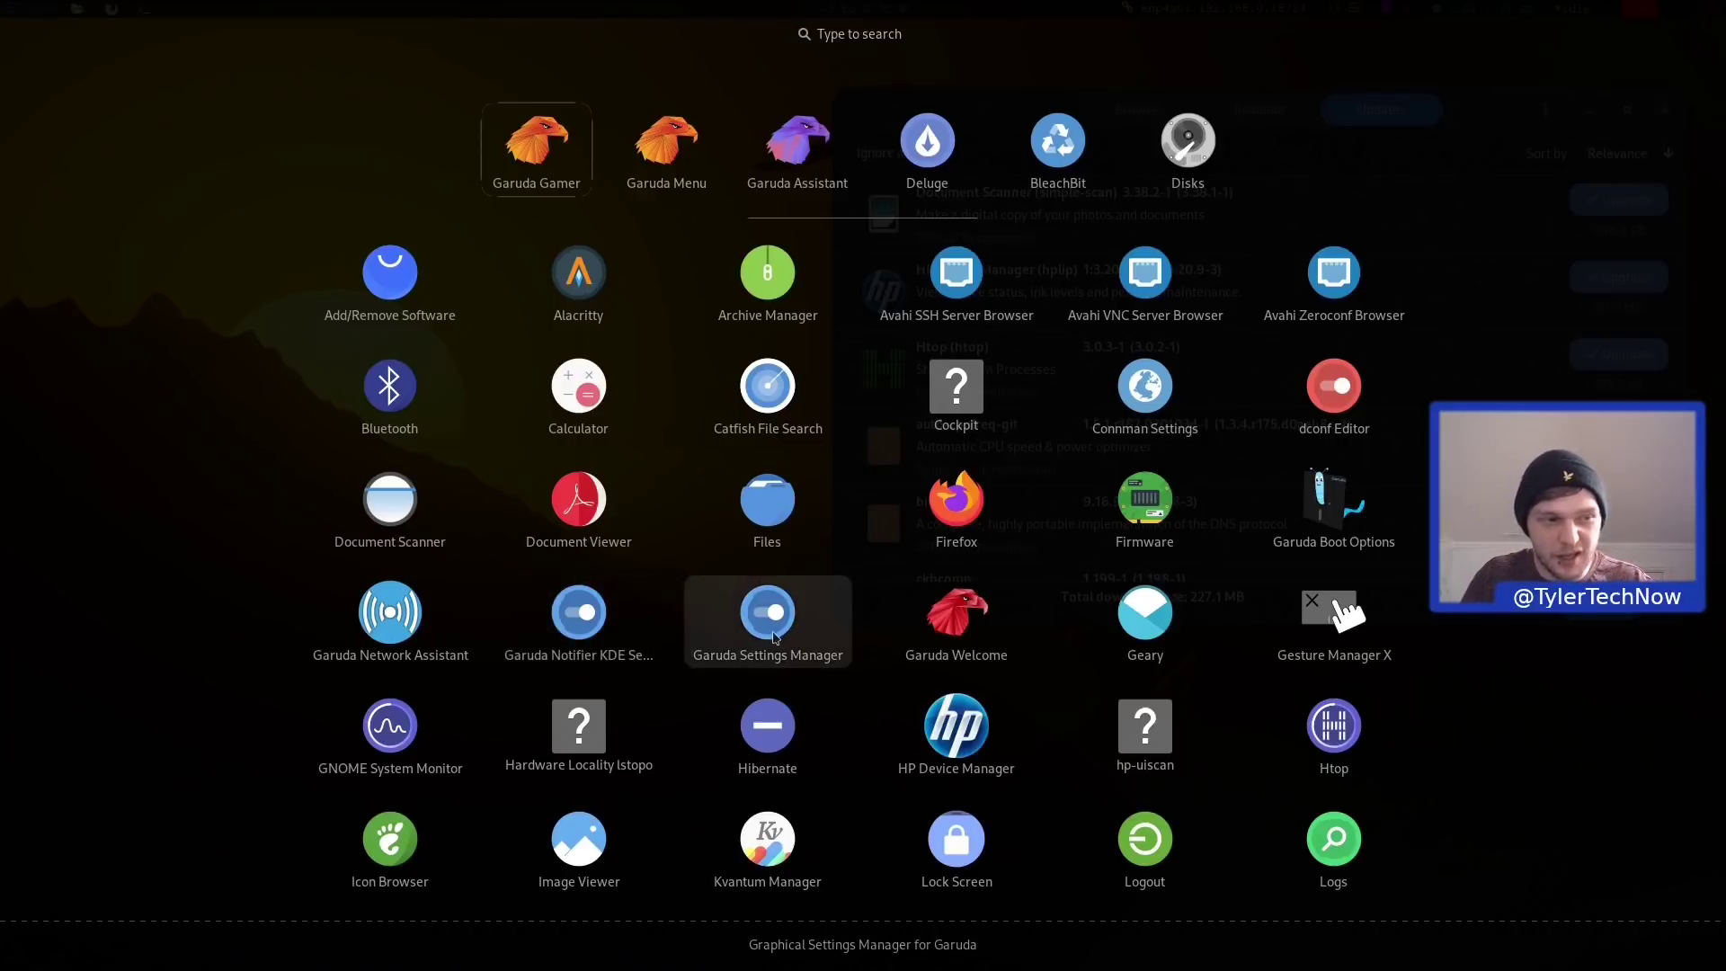
click(773, 637)
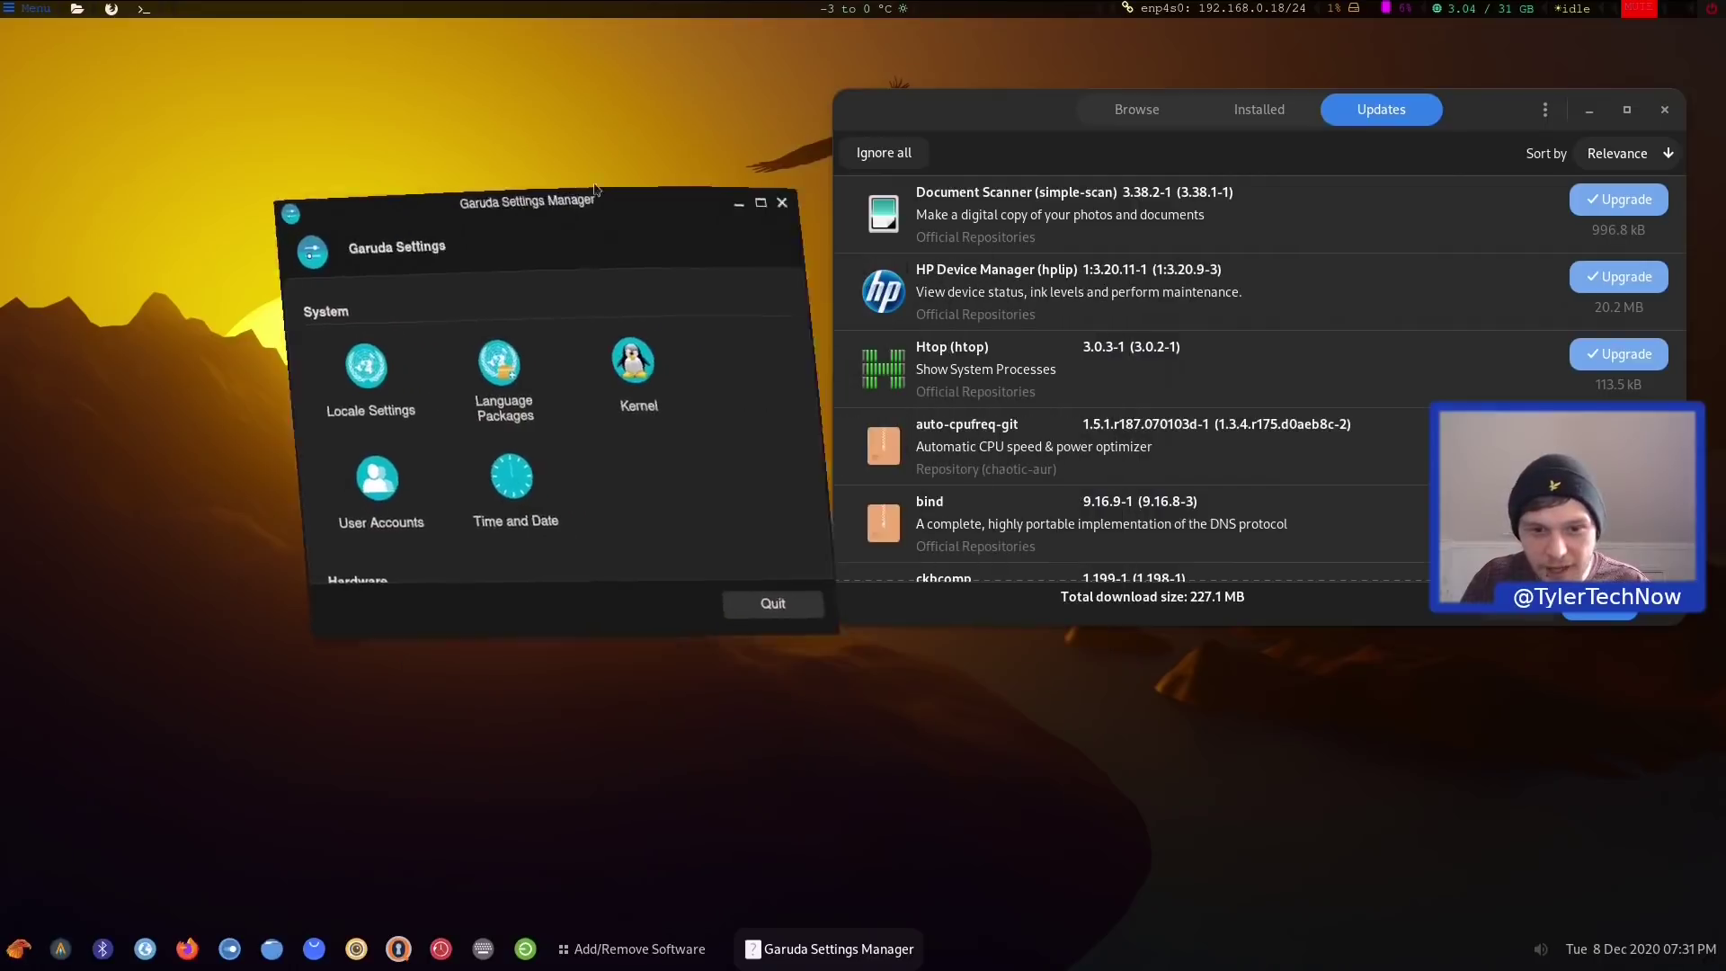
Launch Garuda Welcome, and close the Garuda Settings Manager and Add/Remove Software windows
click(19, 949)
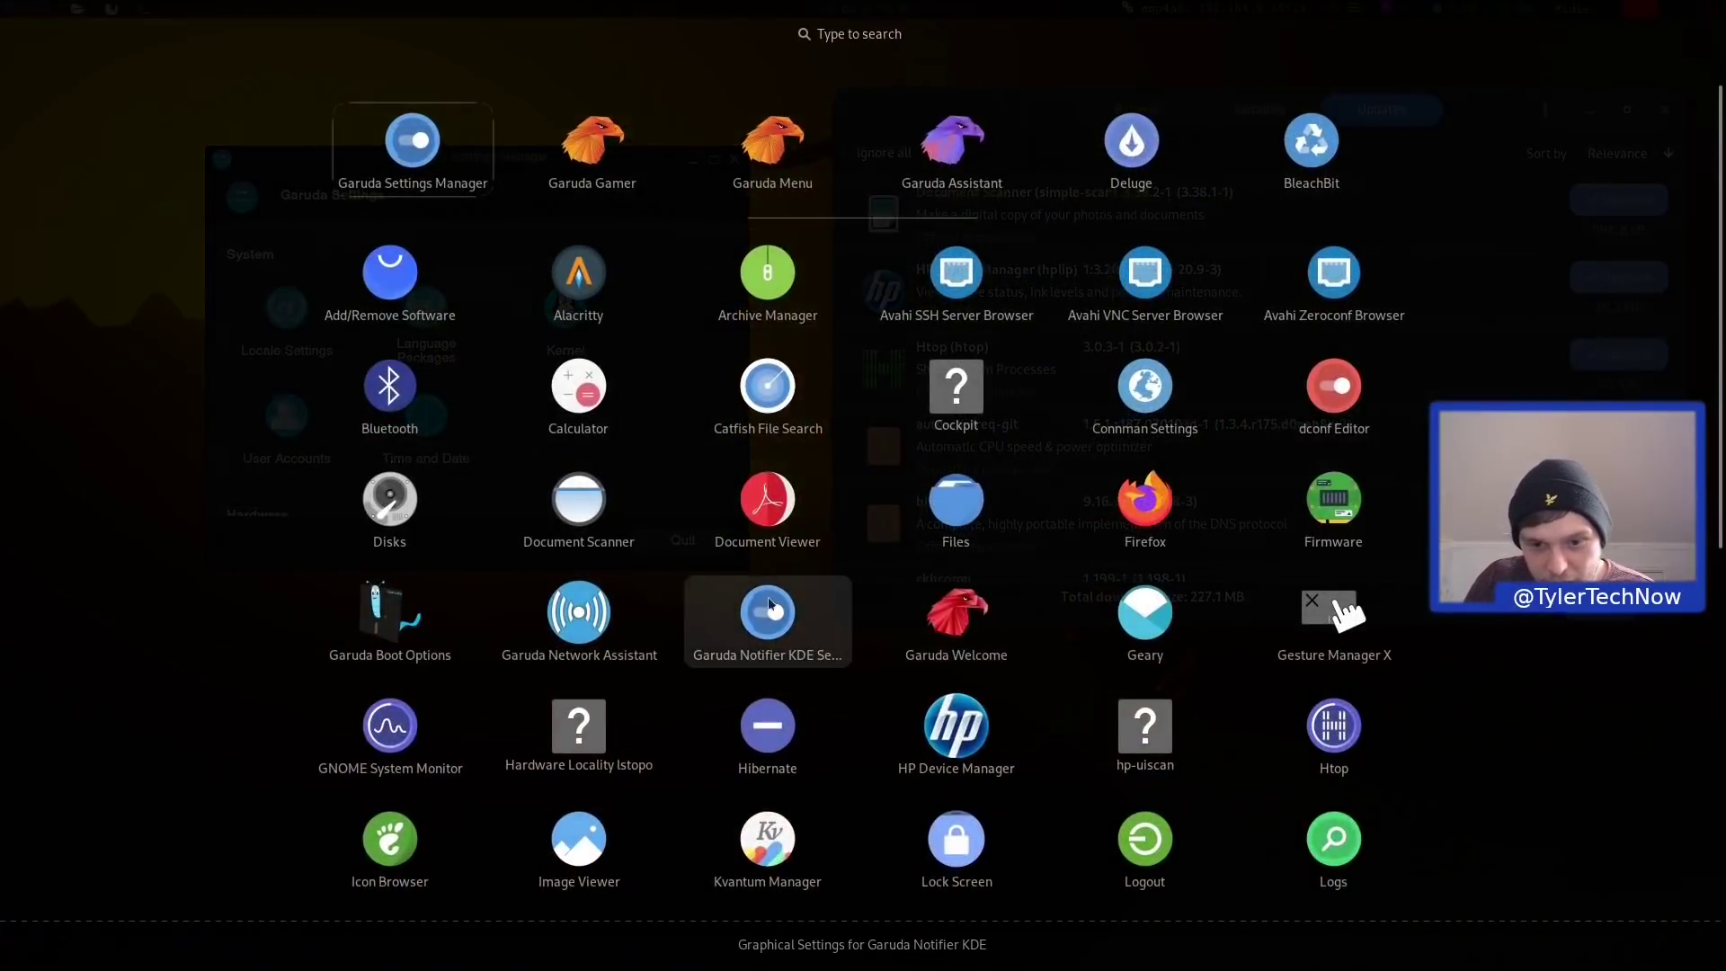
click(953, 625)
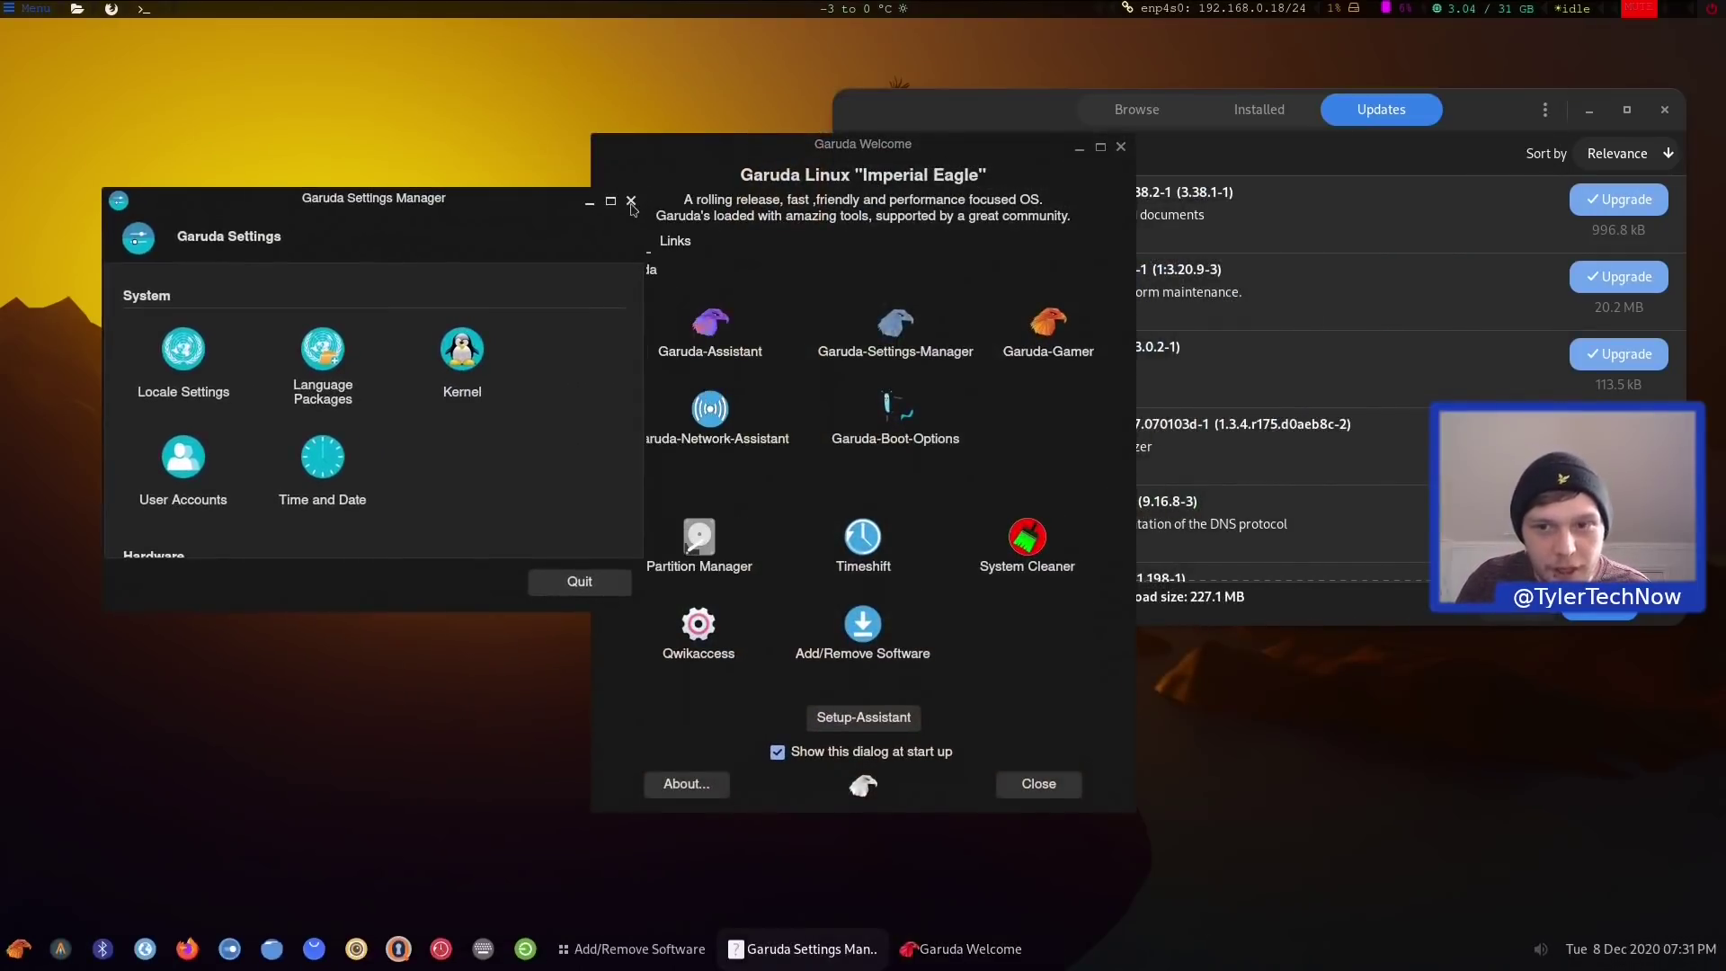
click(629, 156)
click(1664, 109)
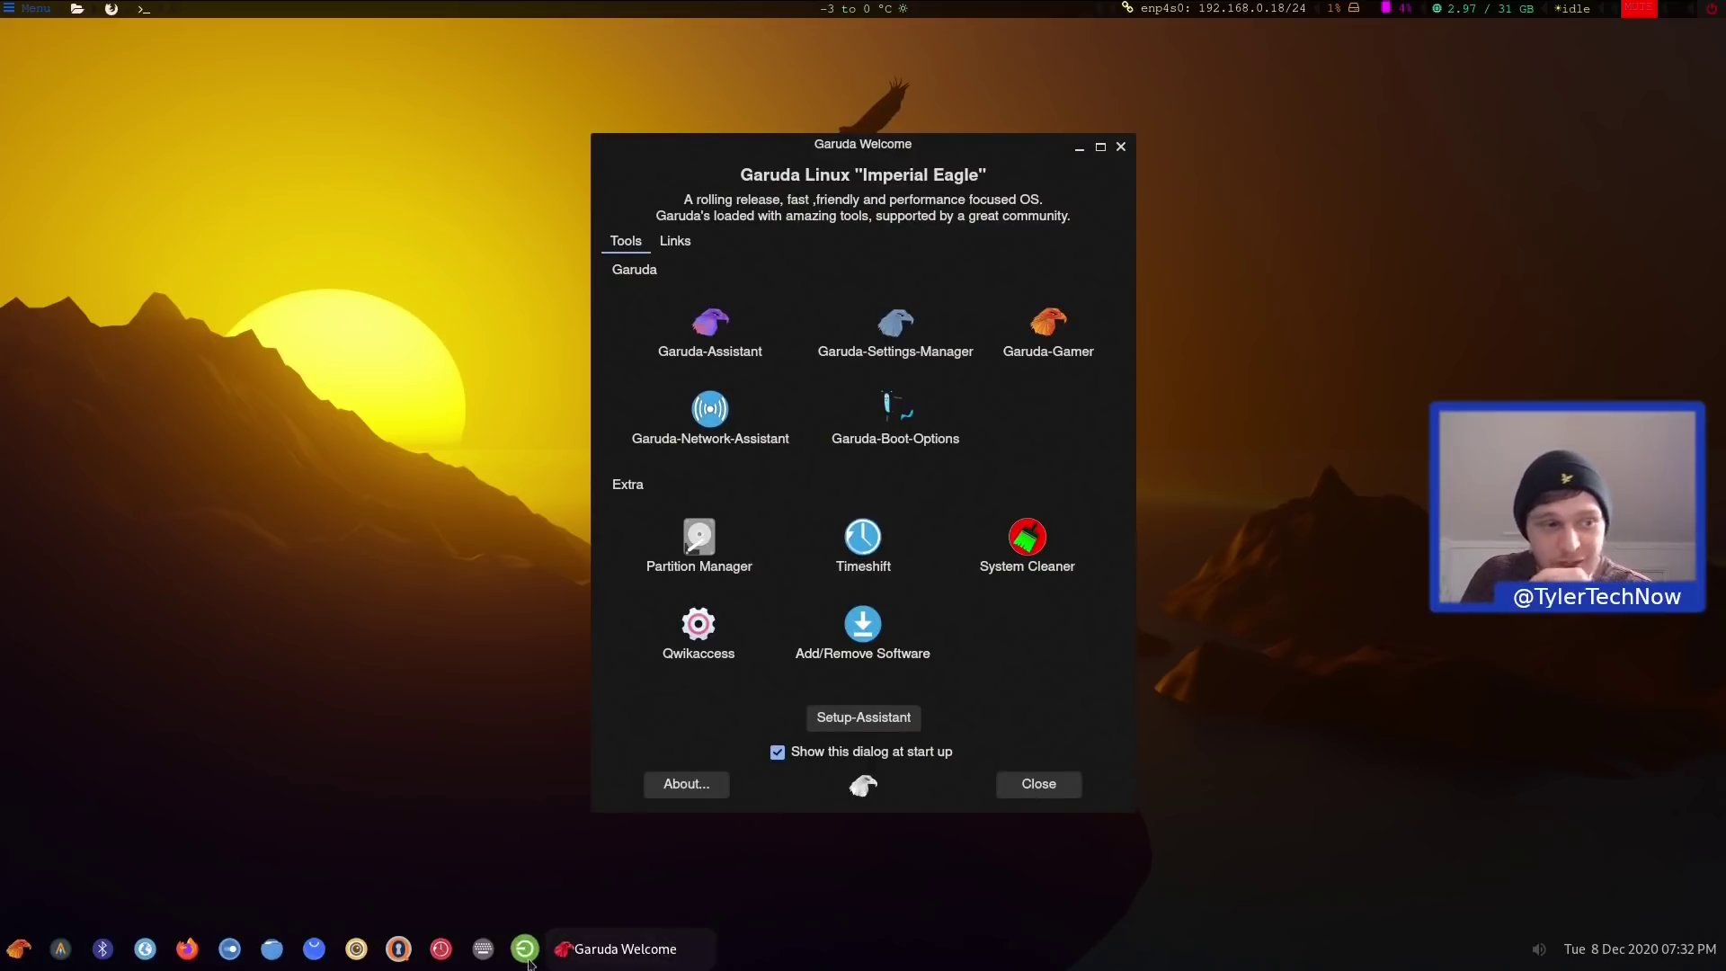
Inspect the System Cleaner and an enlarged Qwikaccess window from Garuda Welcome, closing each after viewing
click(1038, 557)
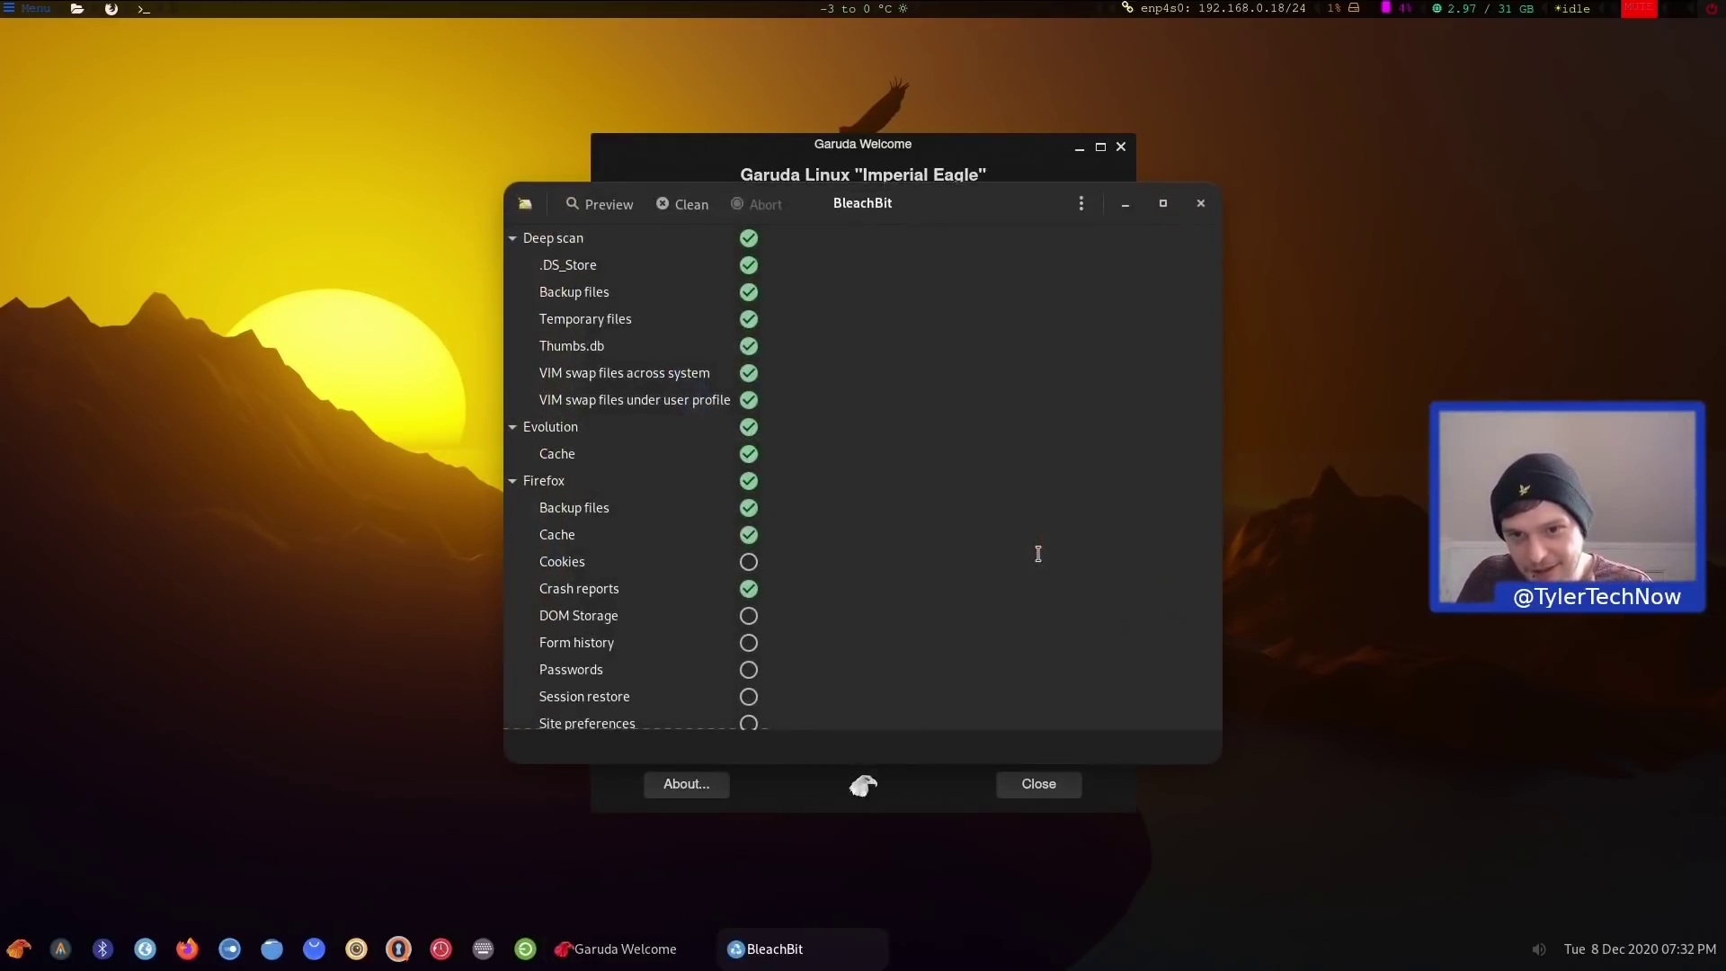
click(1201, 203)
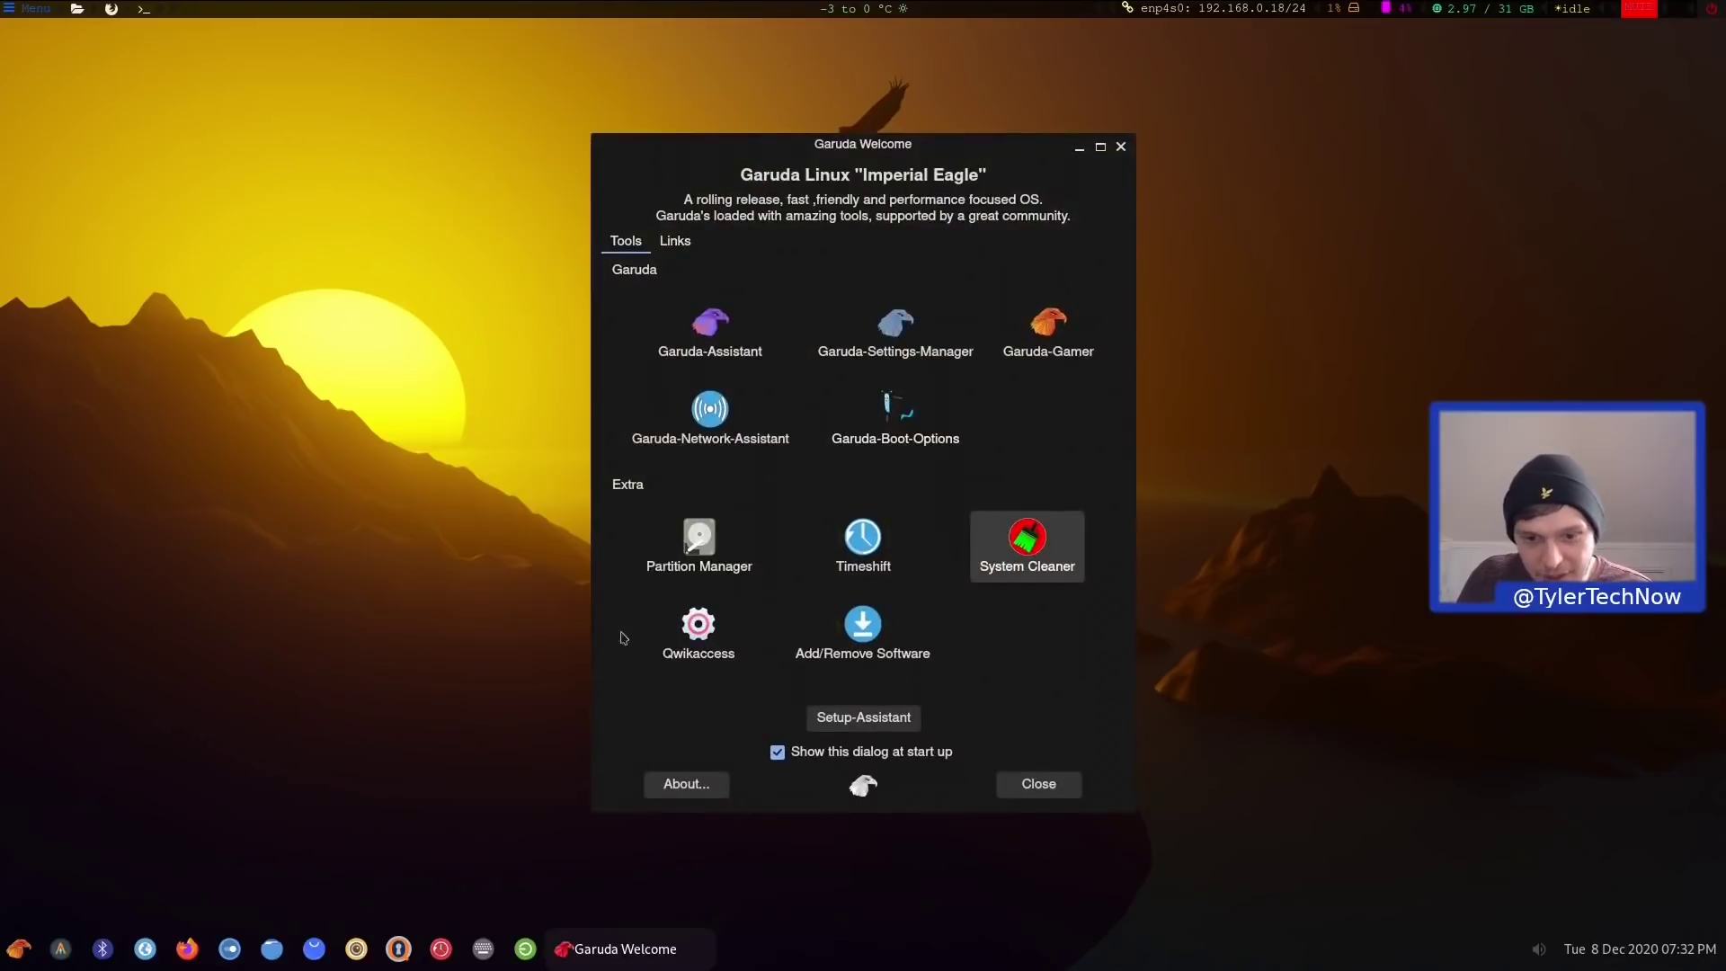
click(698, 629)
drag(711, 238, 410, 203)
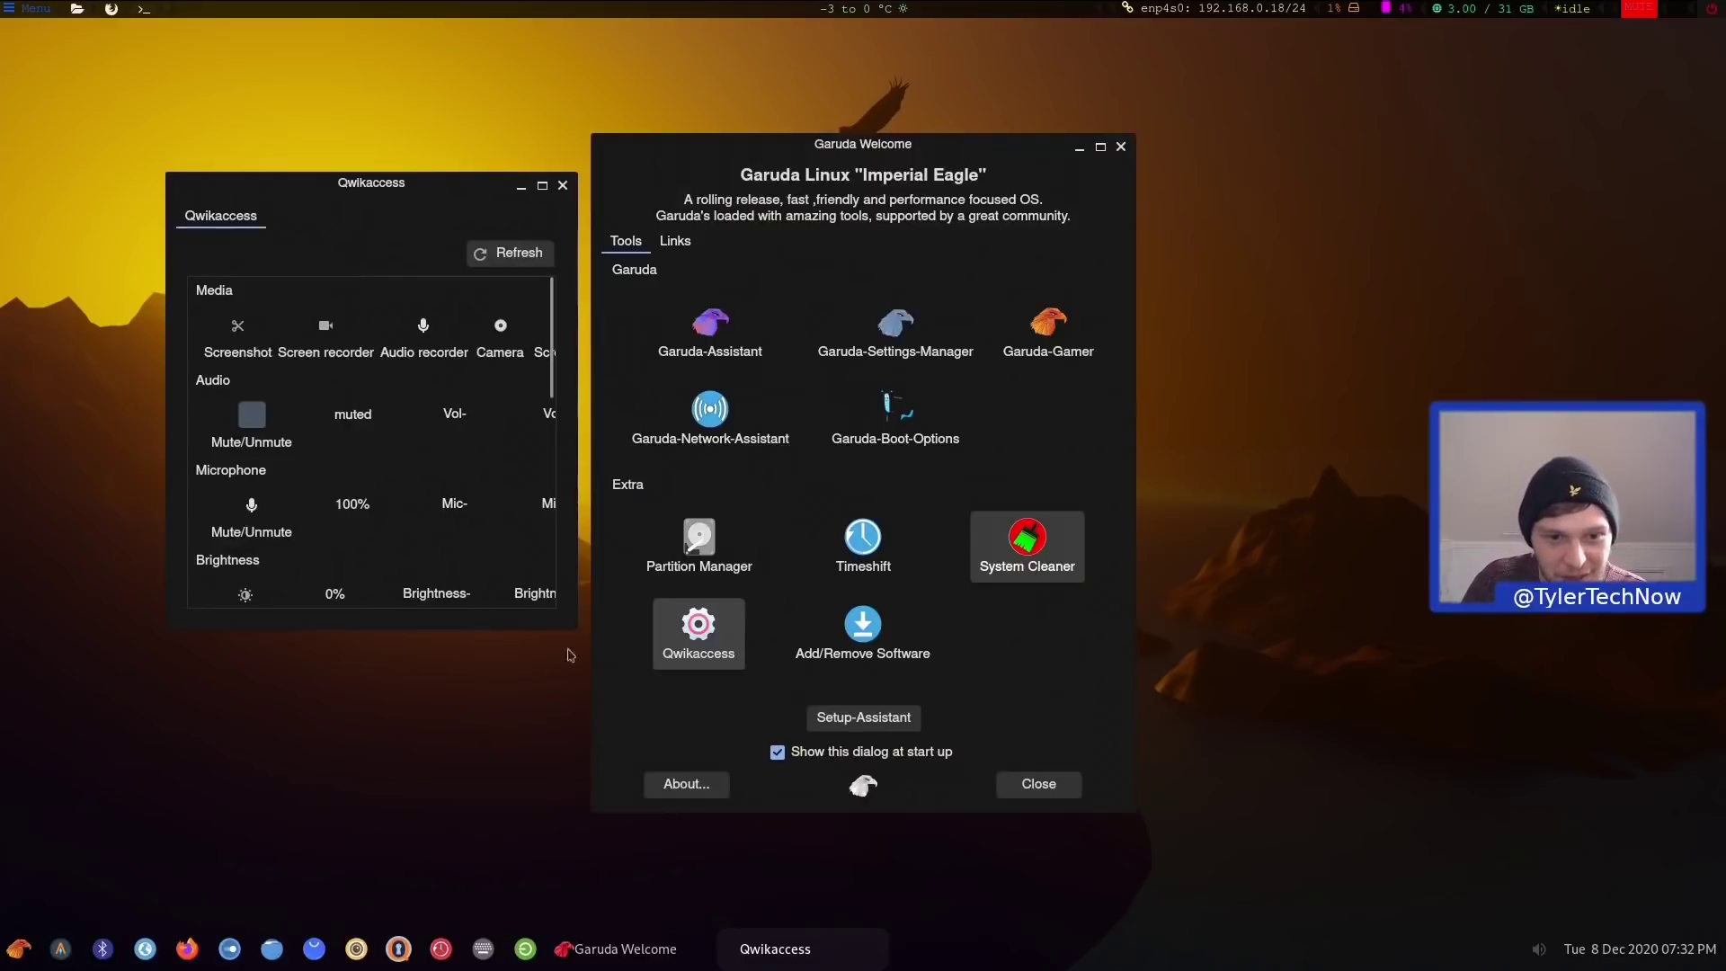
drag(573, 629, 1009, 899)
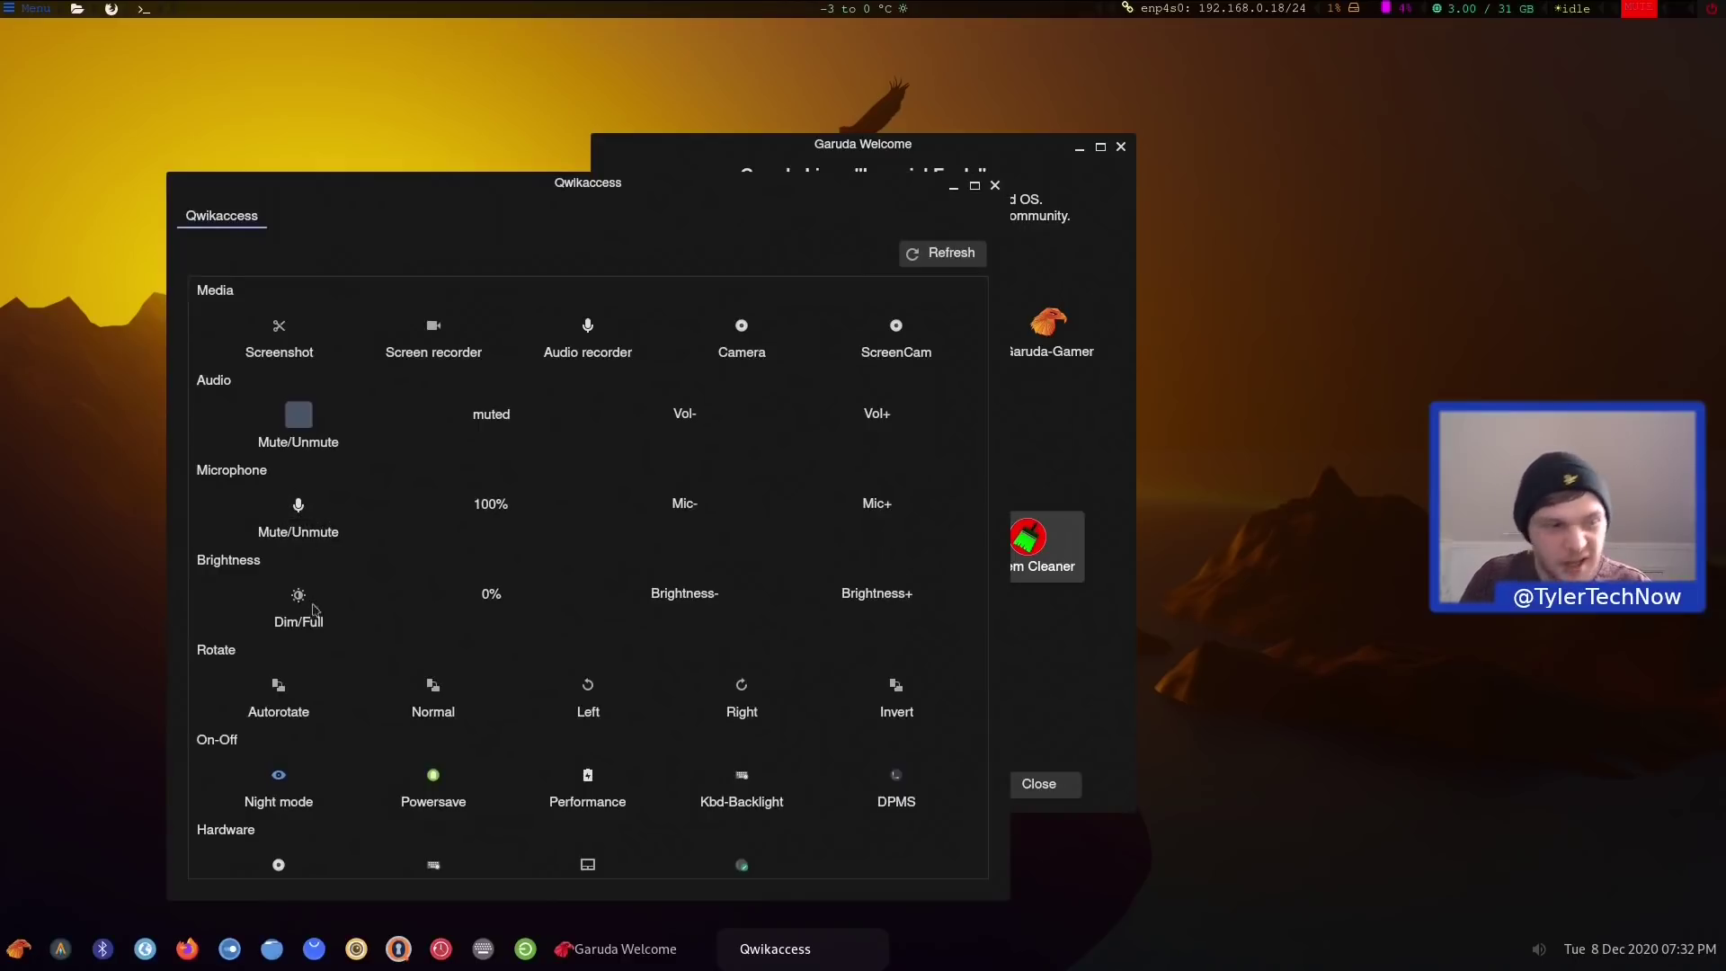
click(994, 187)
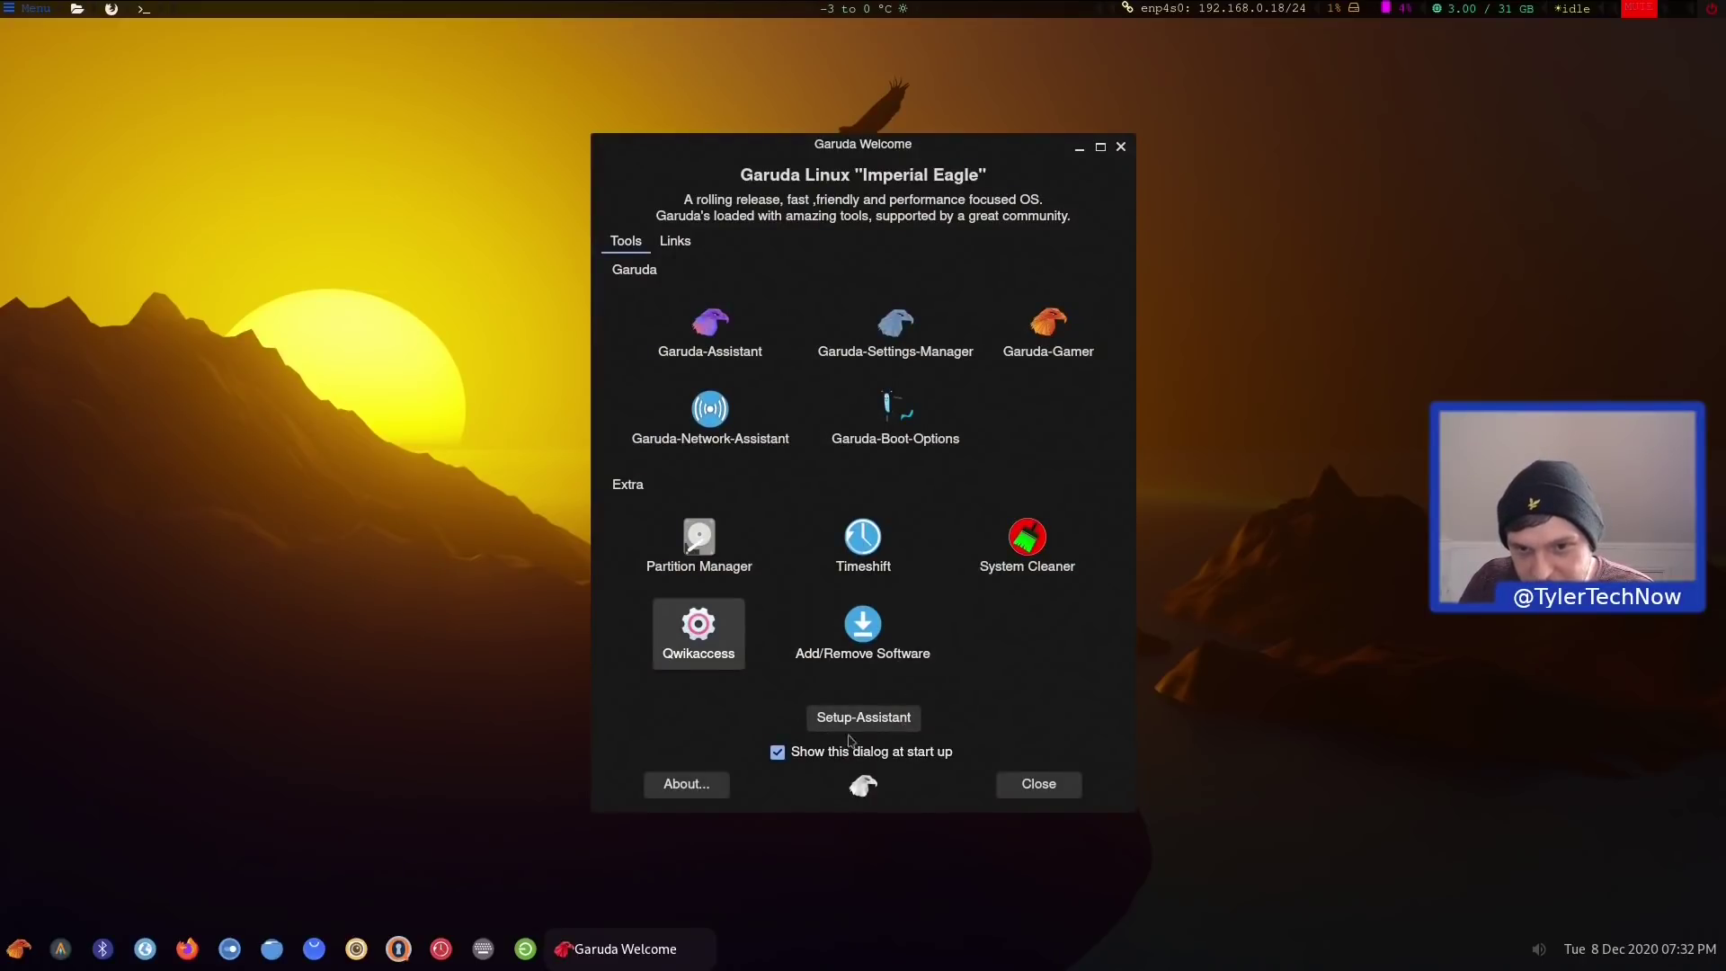
Review the web, contact and web service links in Garuda Welcome, and close it
click(675, 243)
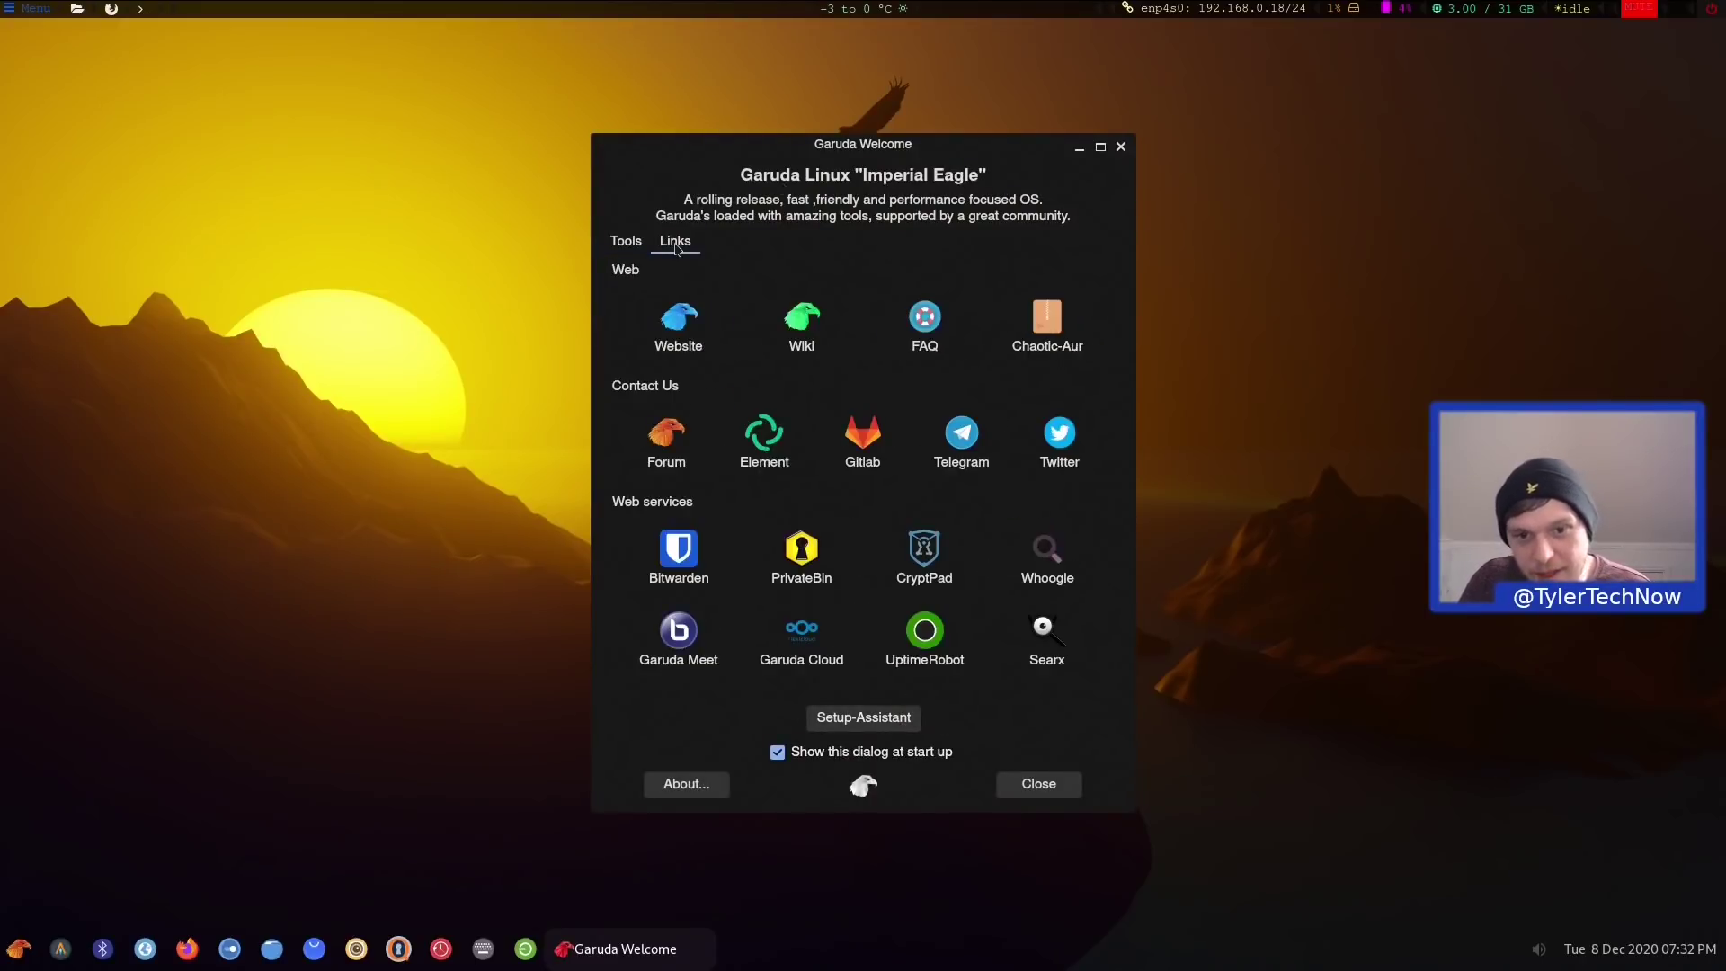
click(1120, 147)
Launch GNOME System Monitor, show its resource graphs, and move the window to the desktop's upper-right area
click(22, 948)
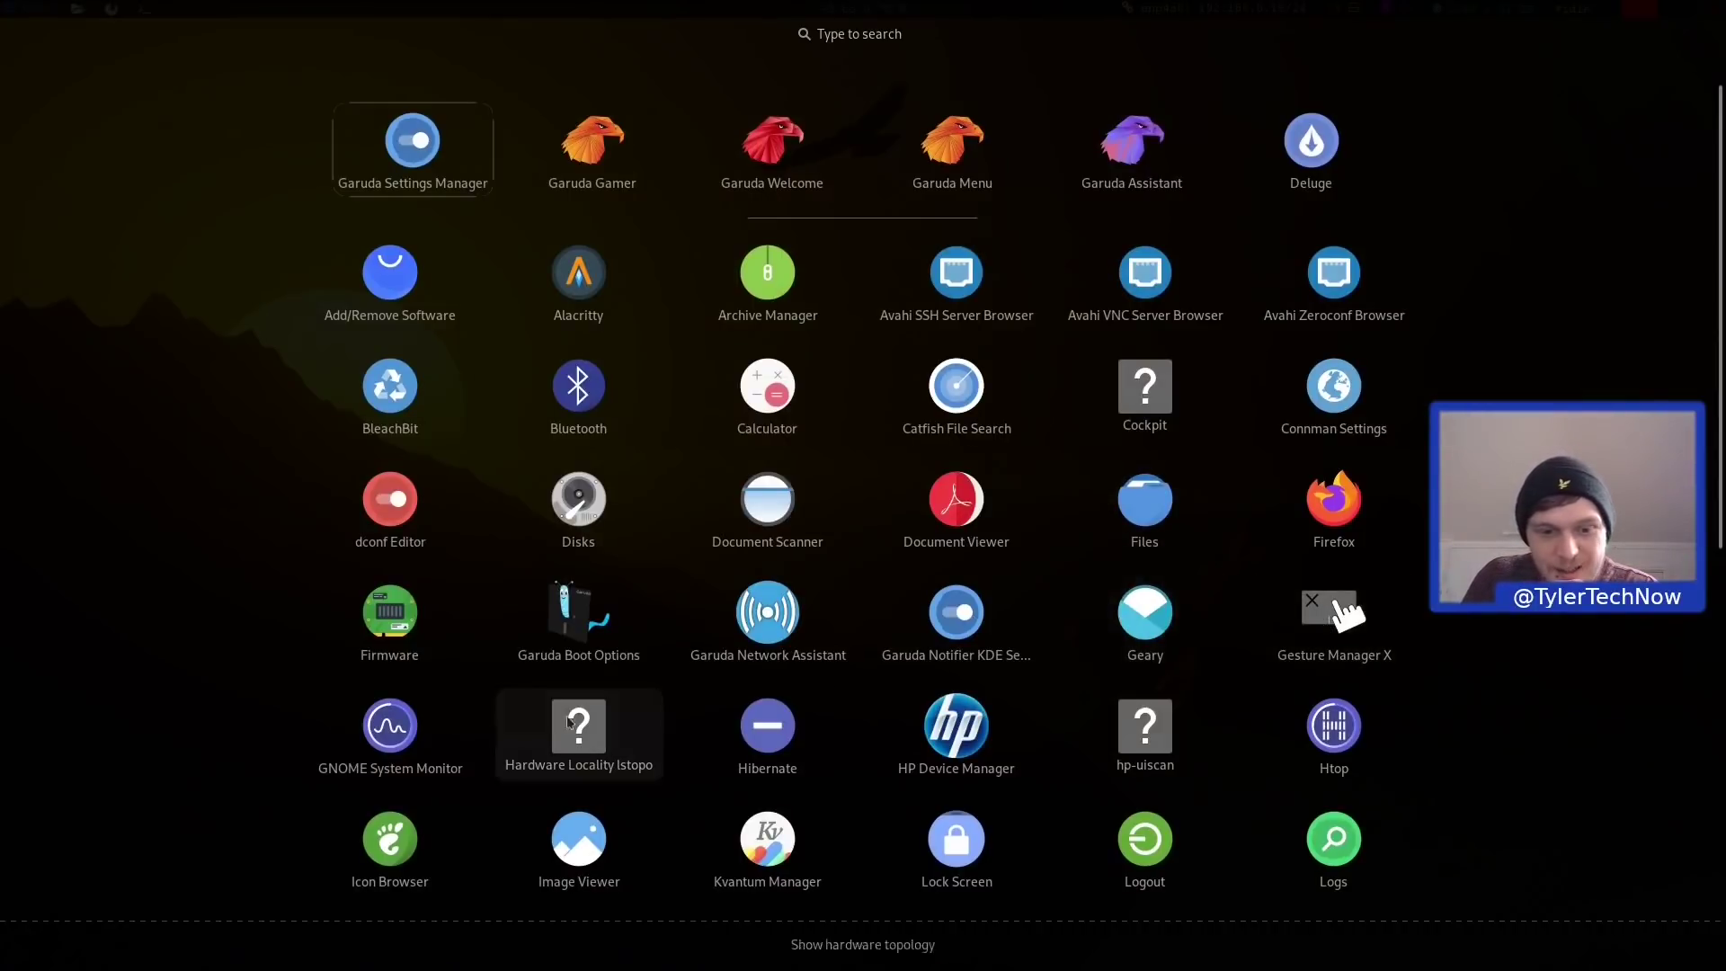
click(407, 735)
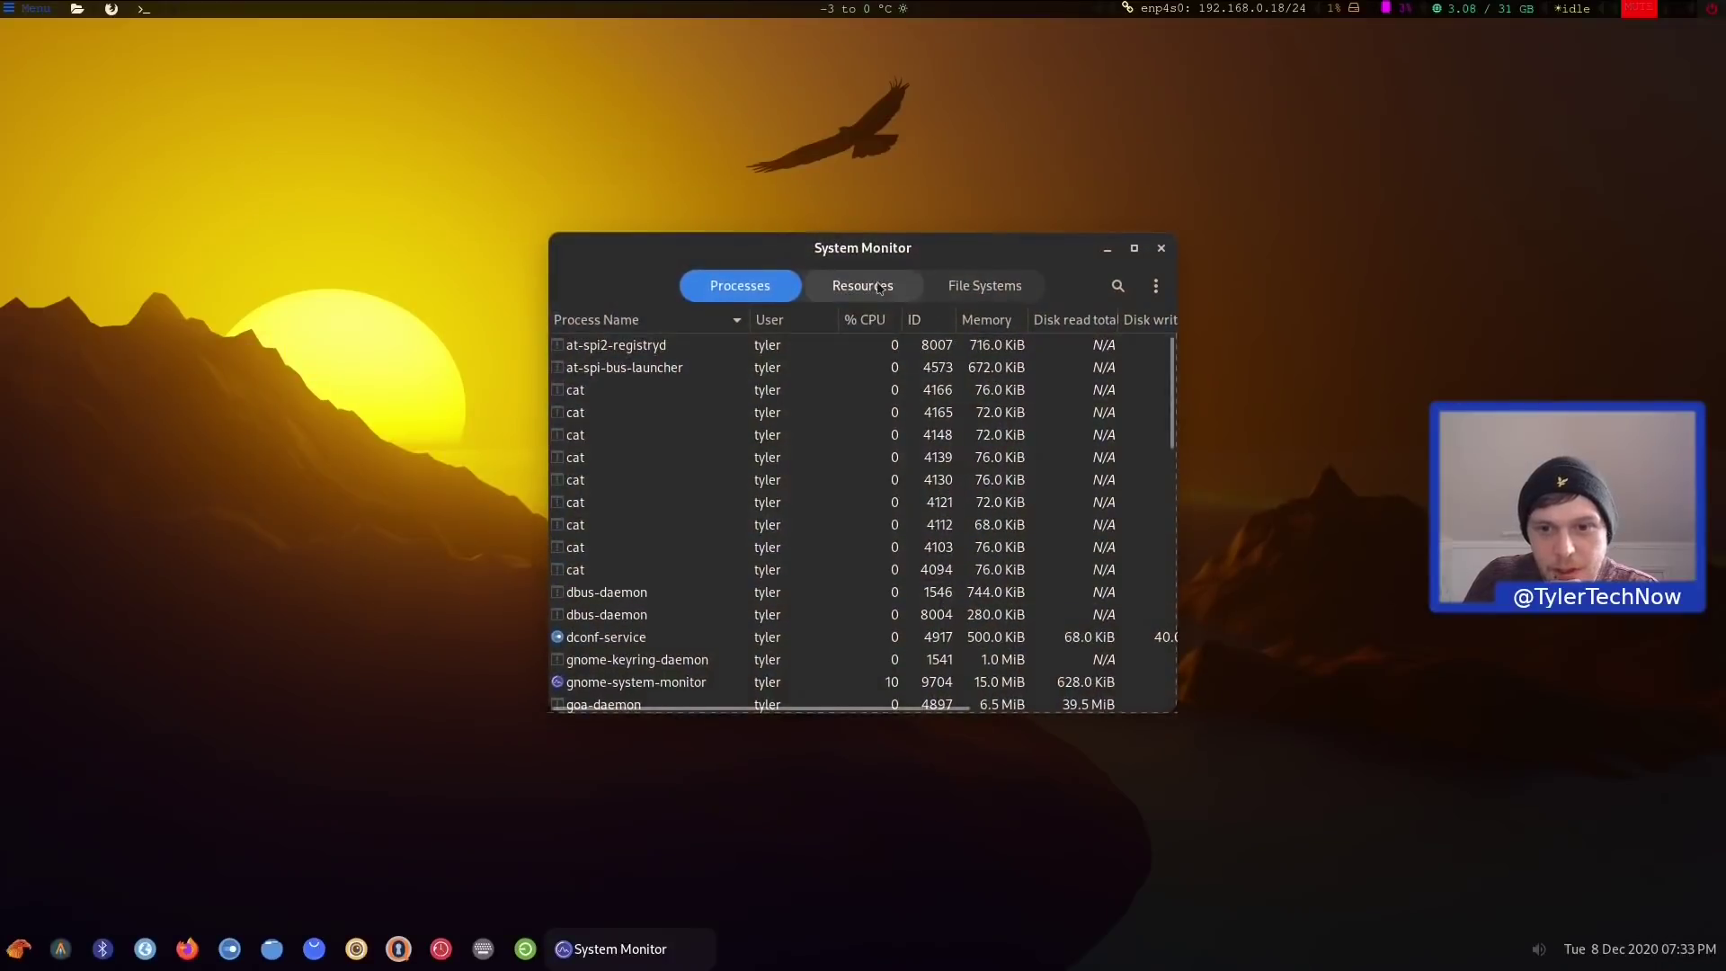
click(863, 295)
drag(943, 252, 1302, 158)
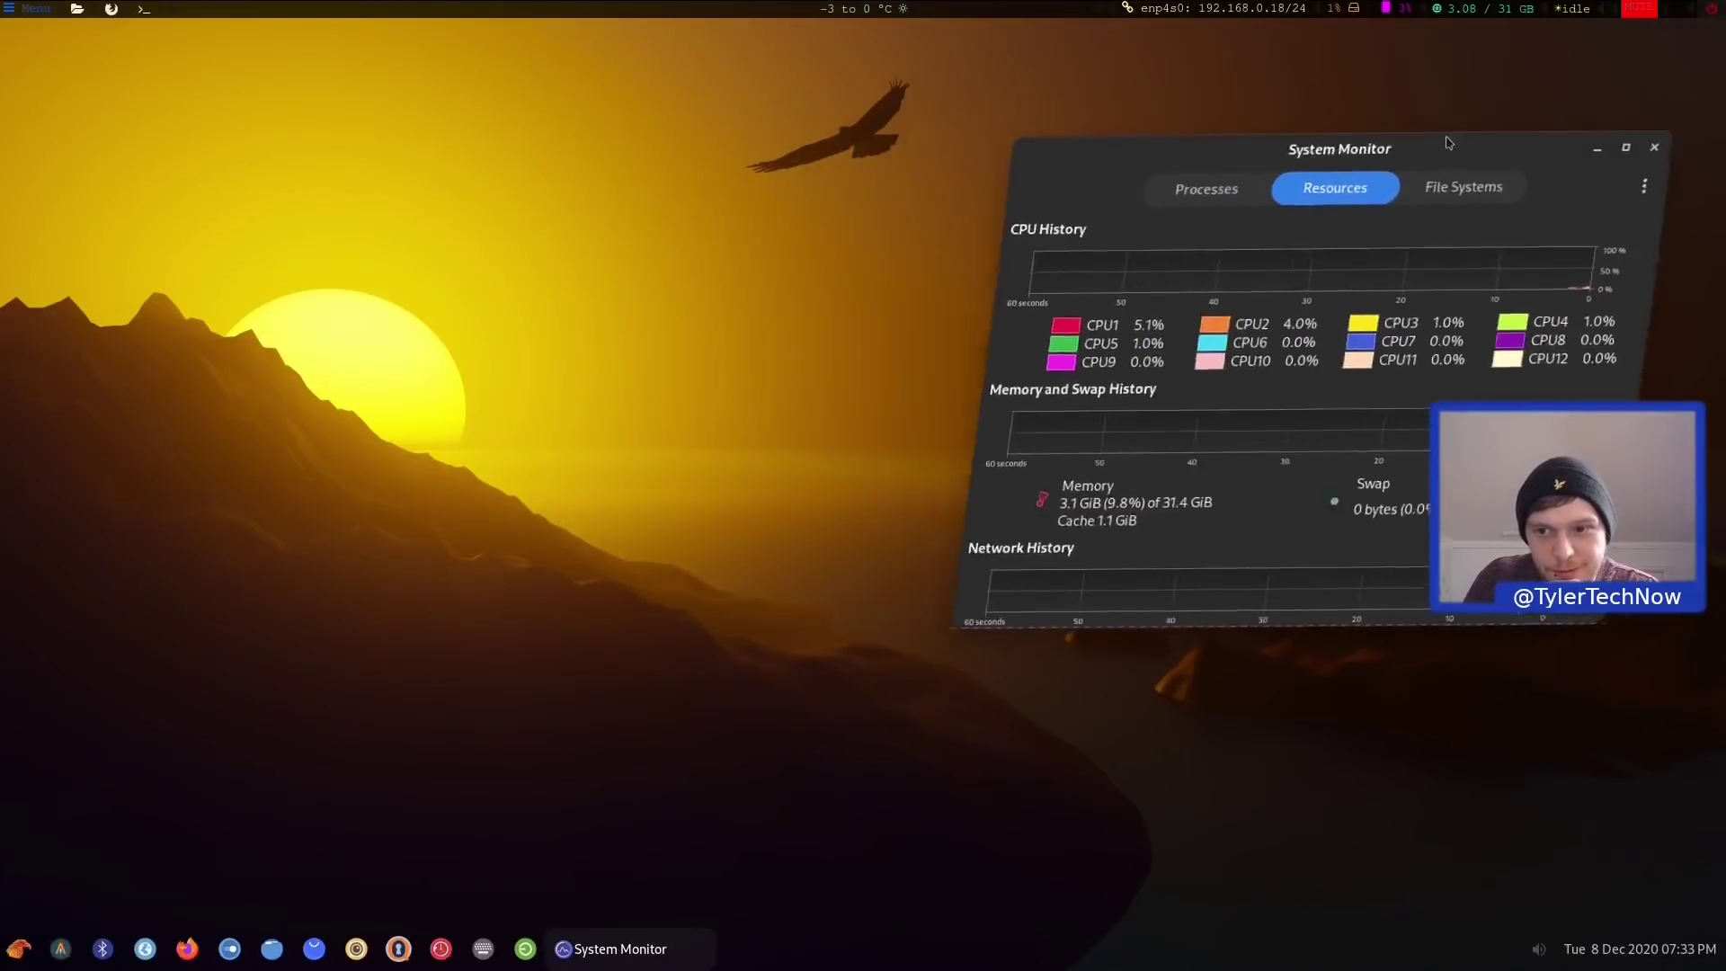
Launch Image Viewer alongside the System Monitor window
click(19, 950)
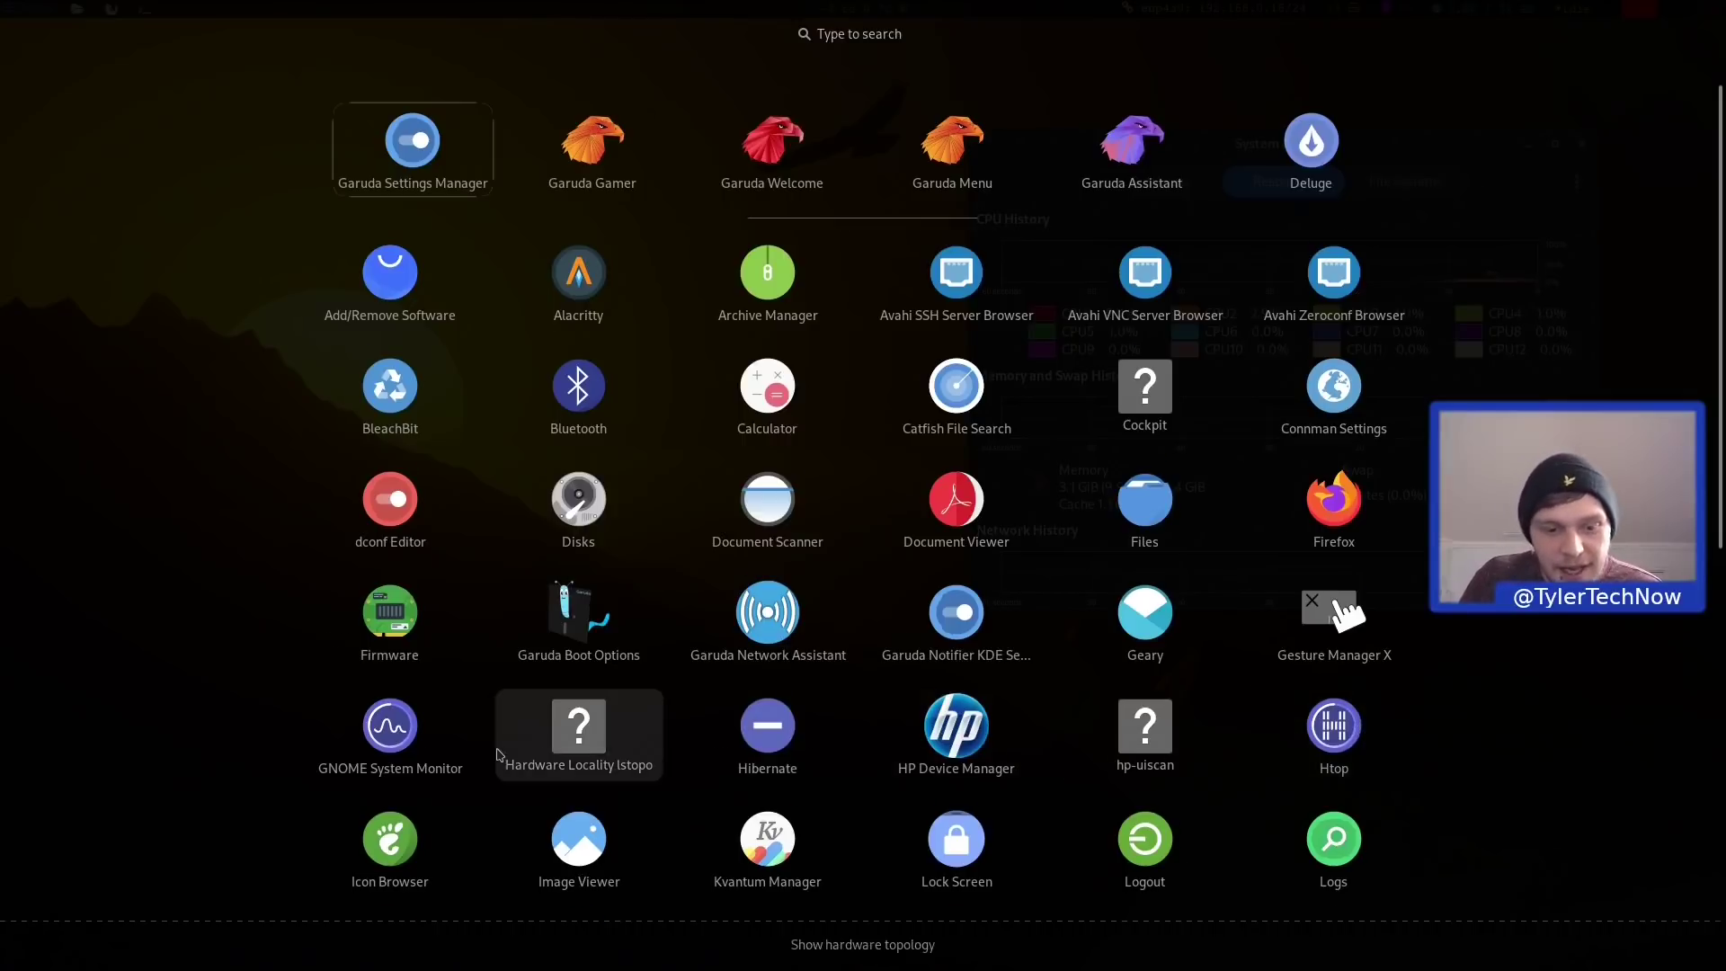
scroll(557, 719, down, 1)
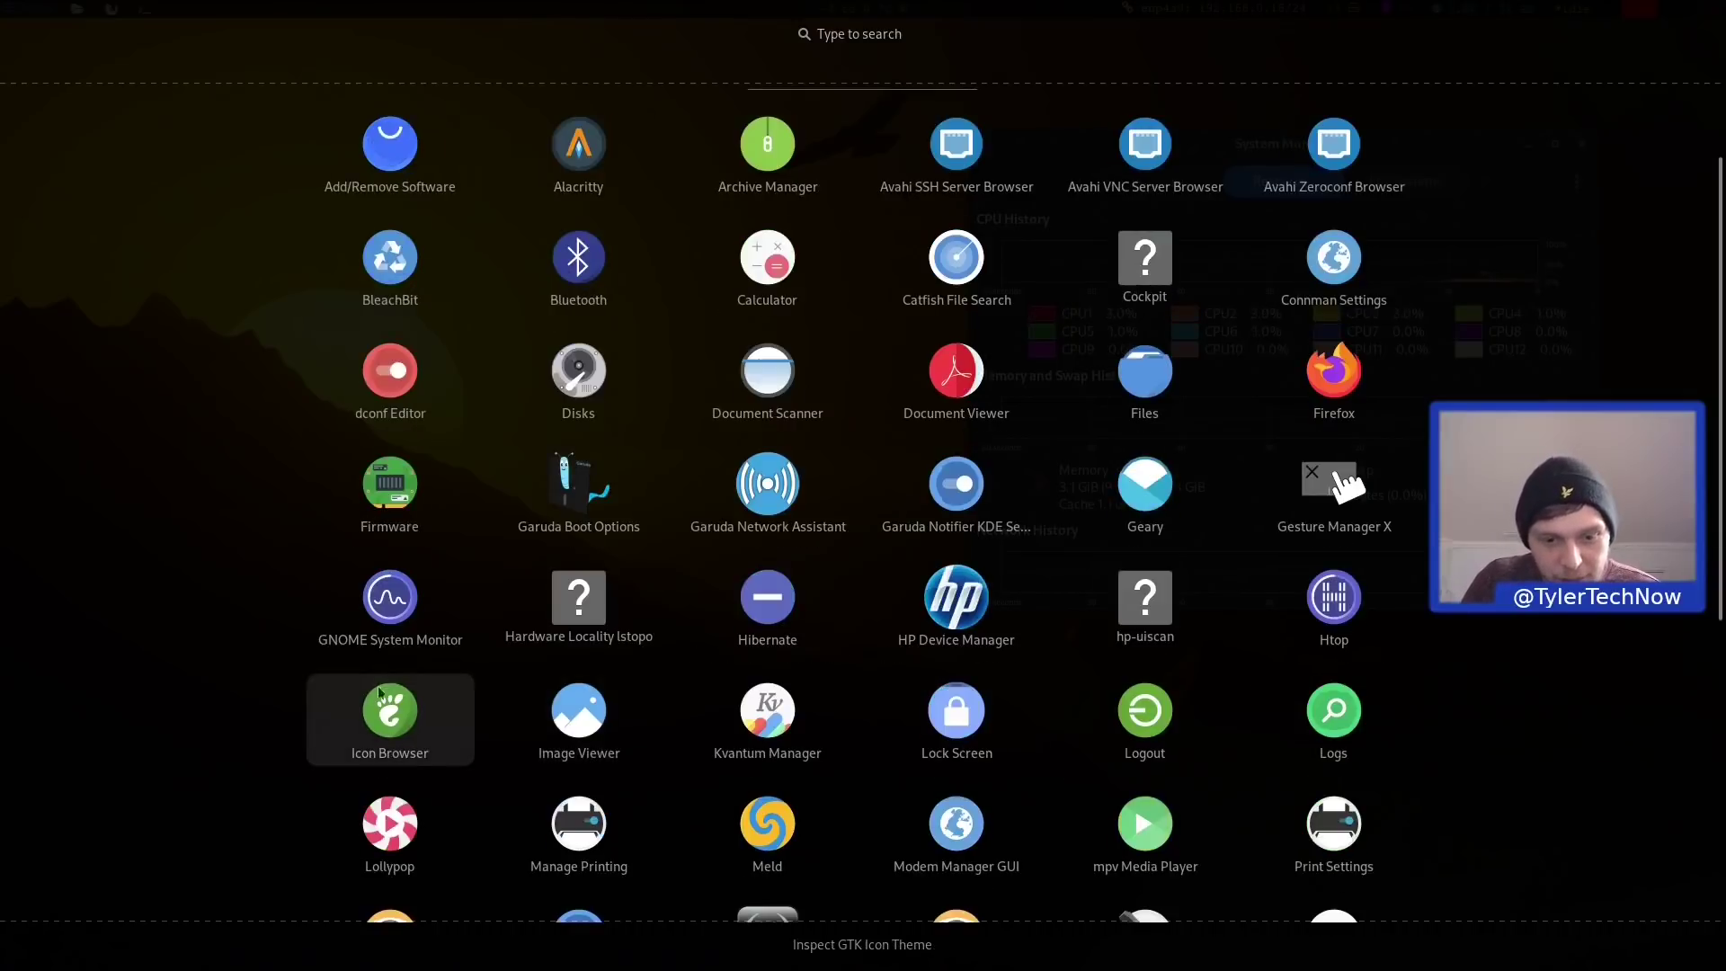
click(578, 710)
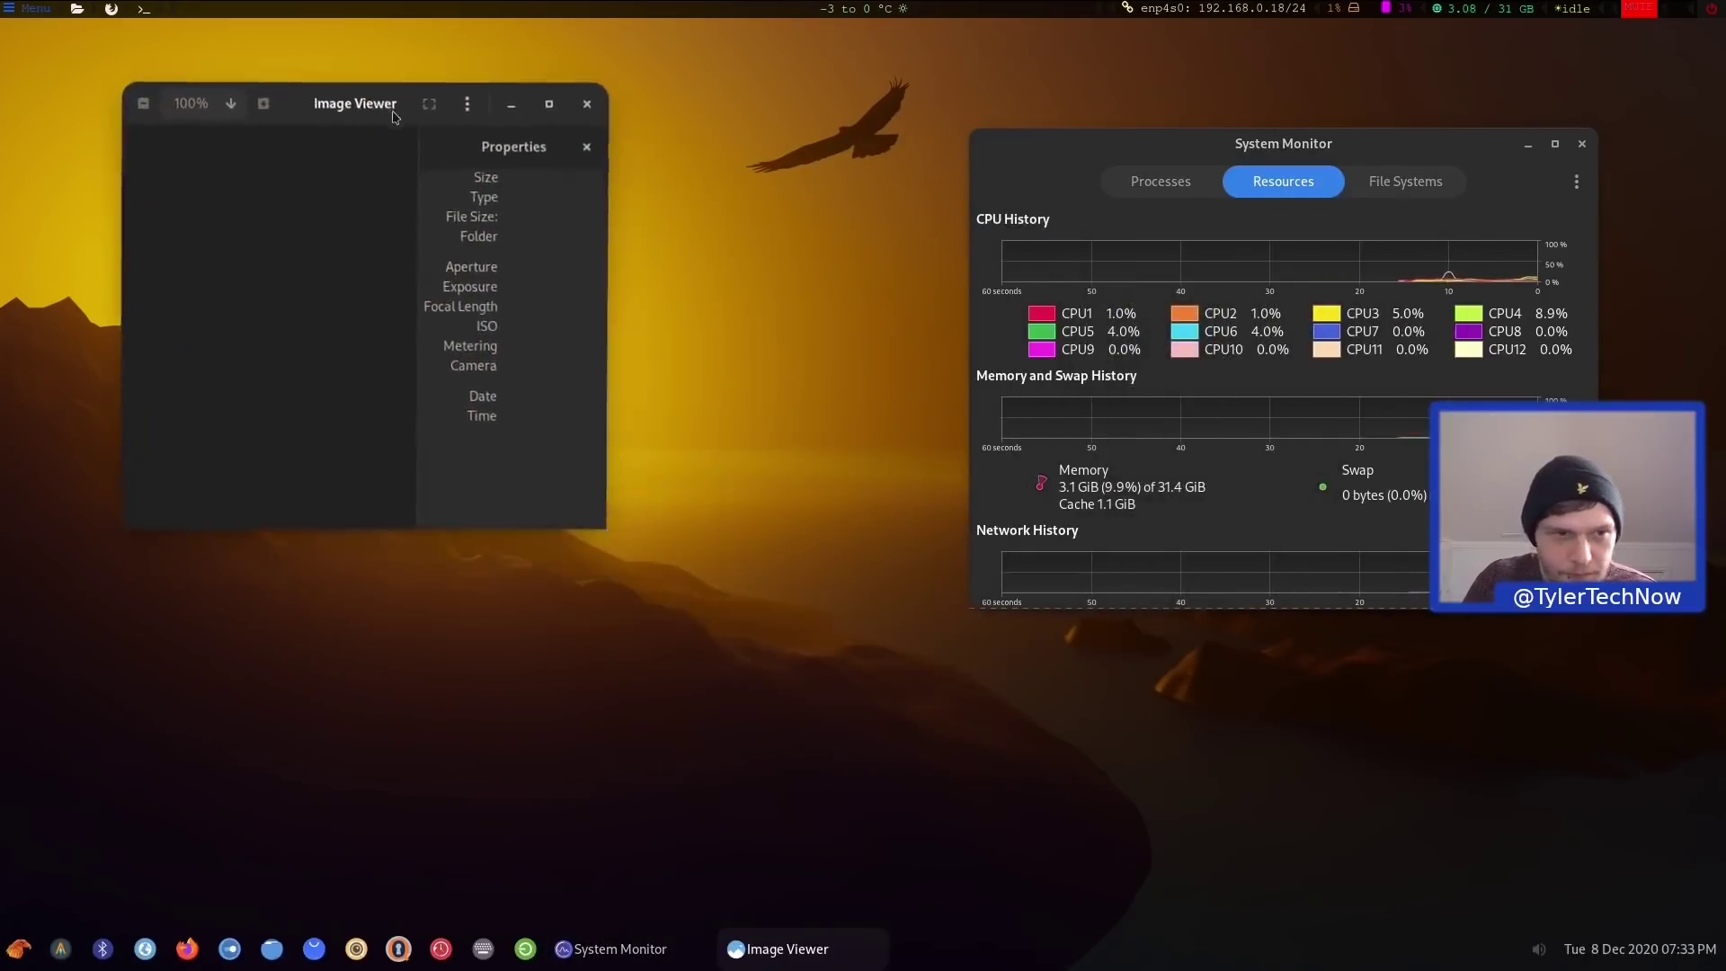
Launch the Lollypop music player, look at its welcome window, and close it
click(12, 960)
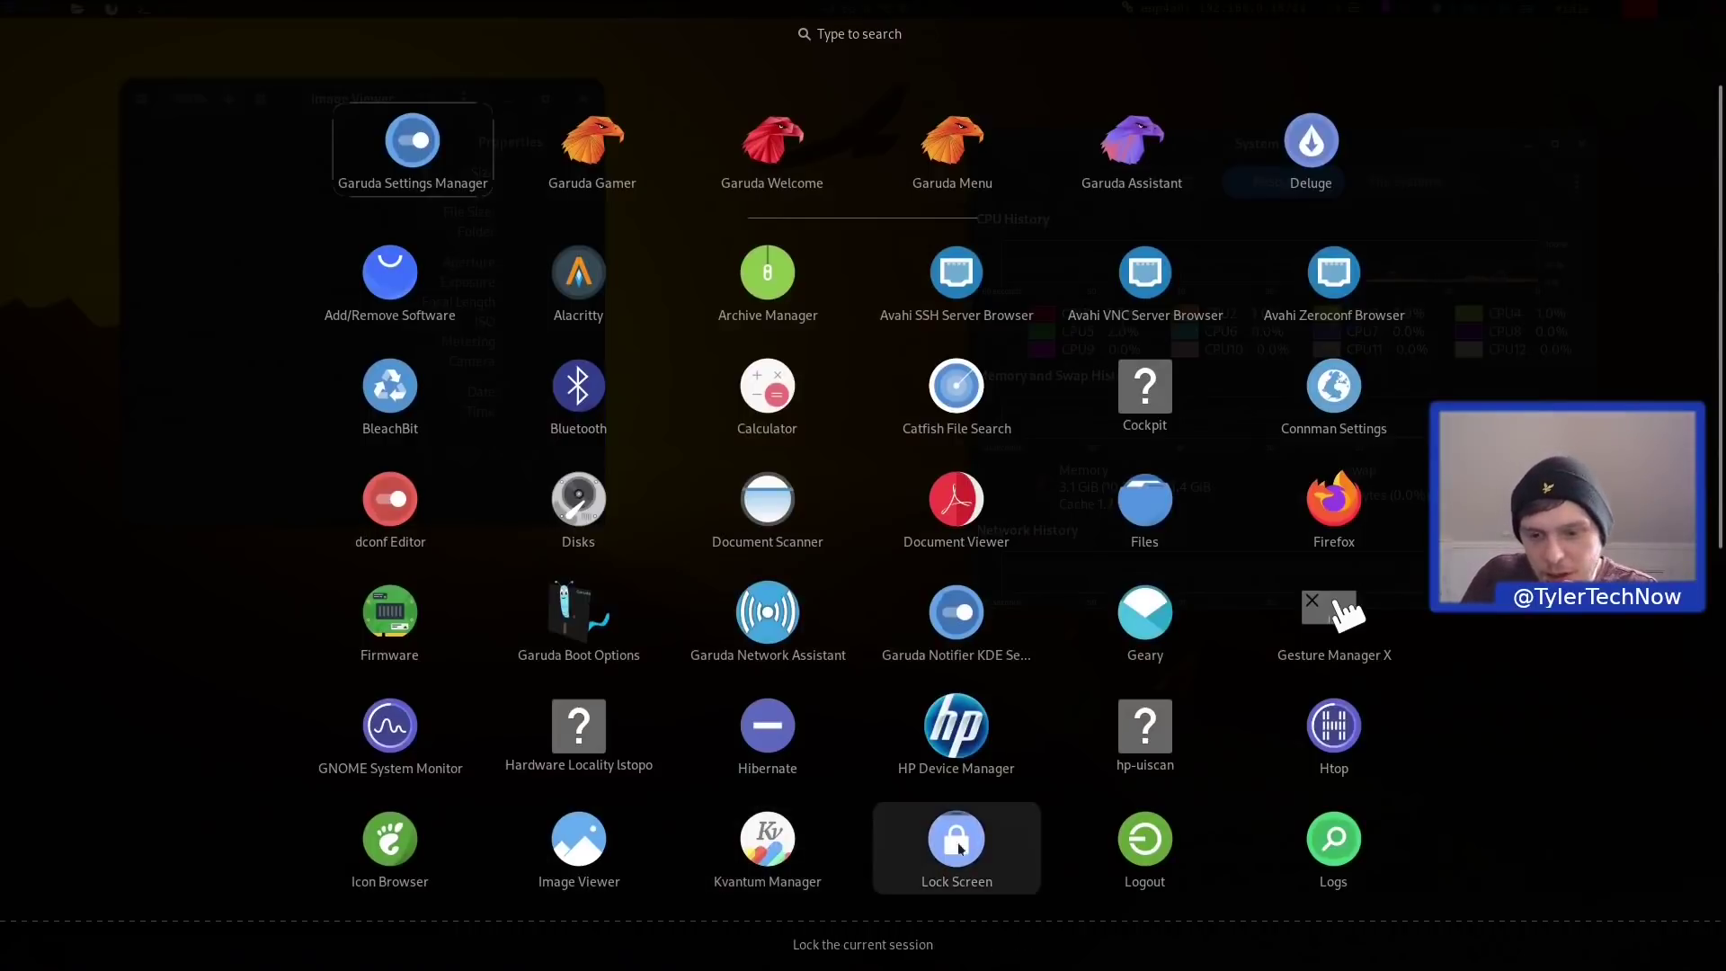
scroll(1142, 836, down, 1)
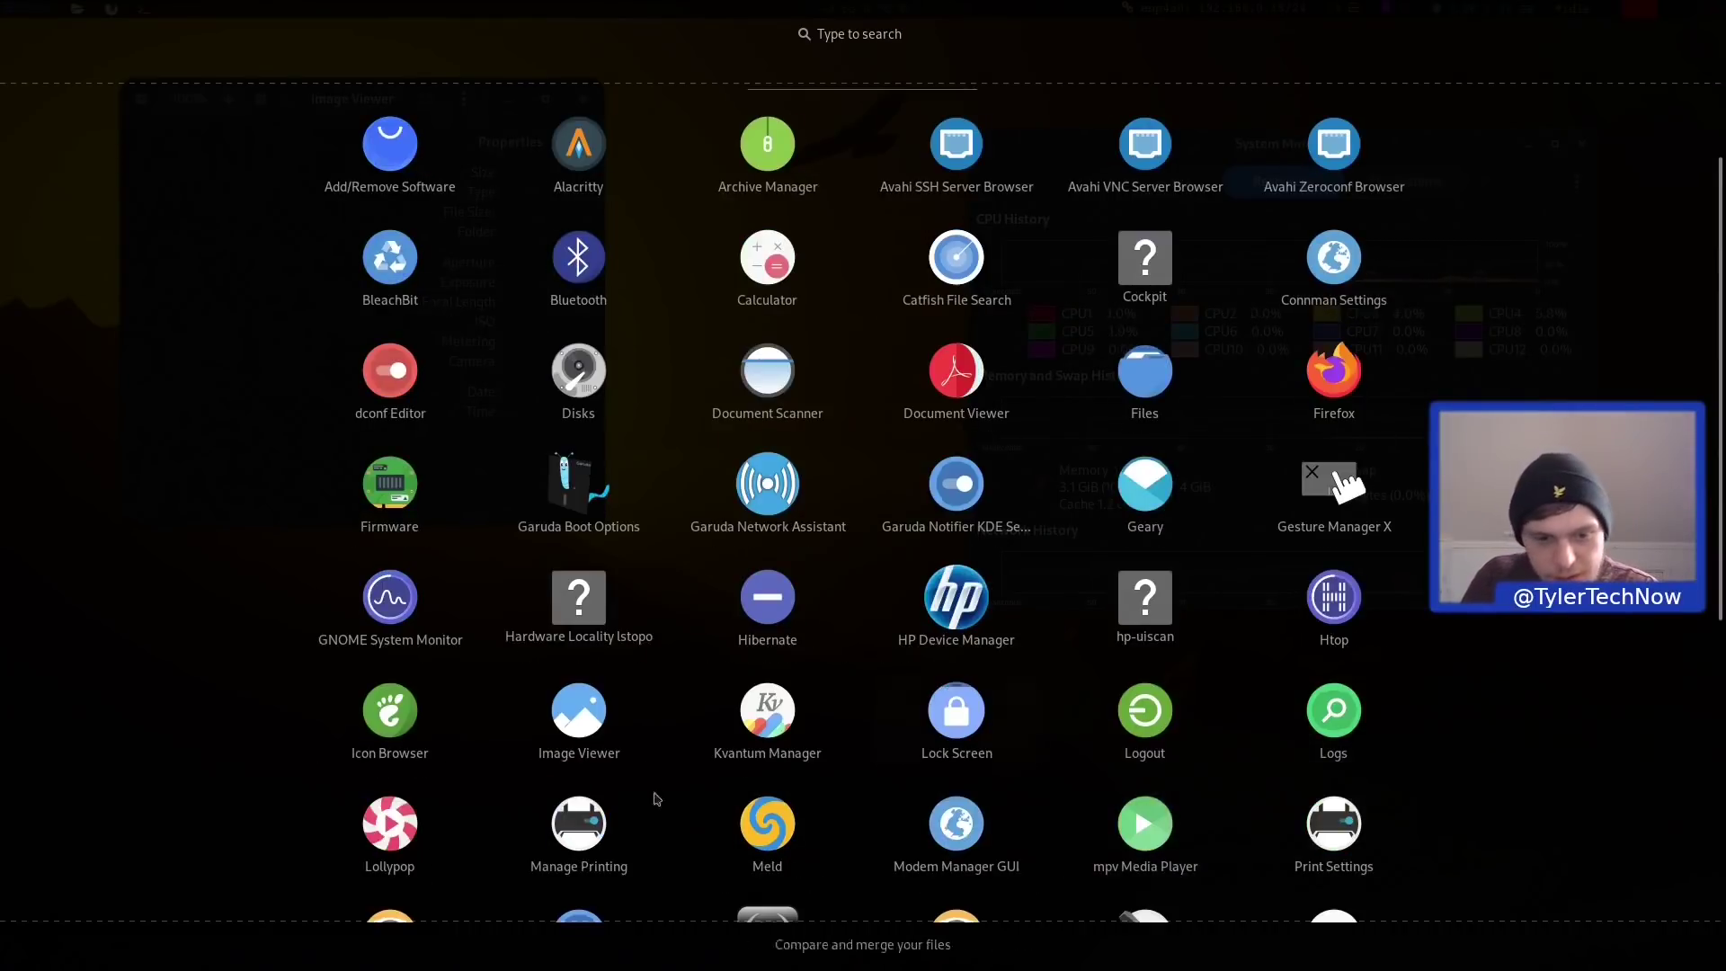
click(360, 840)
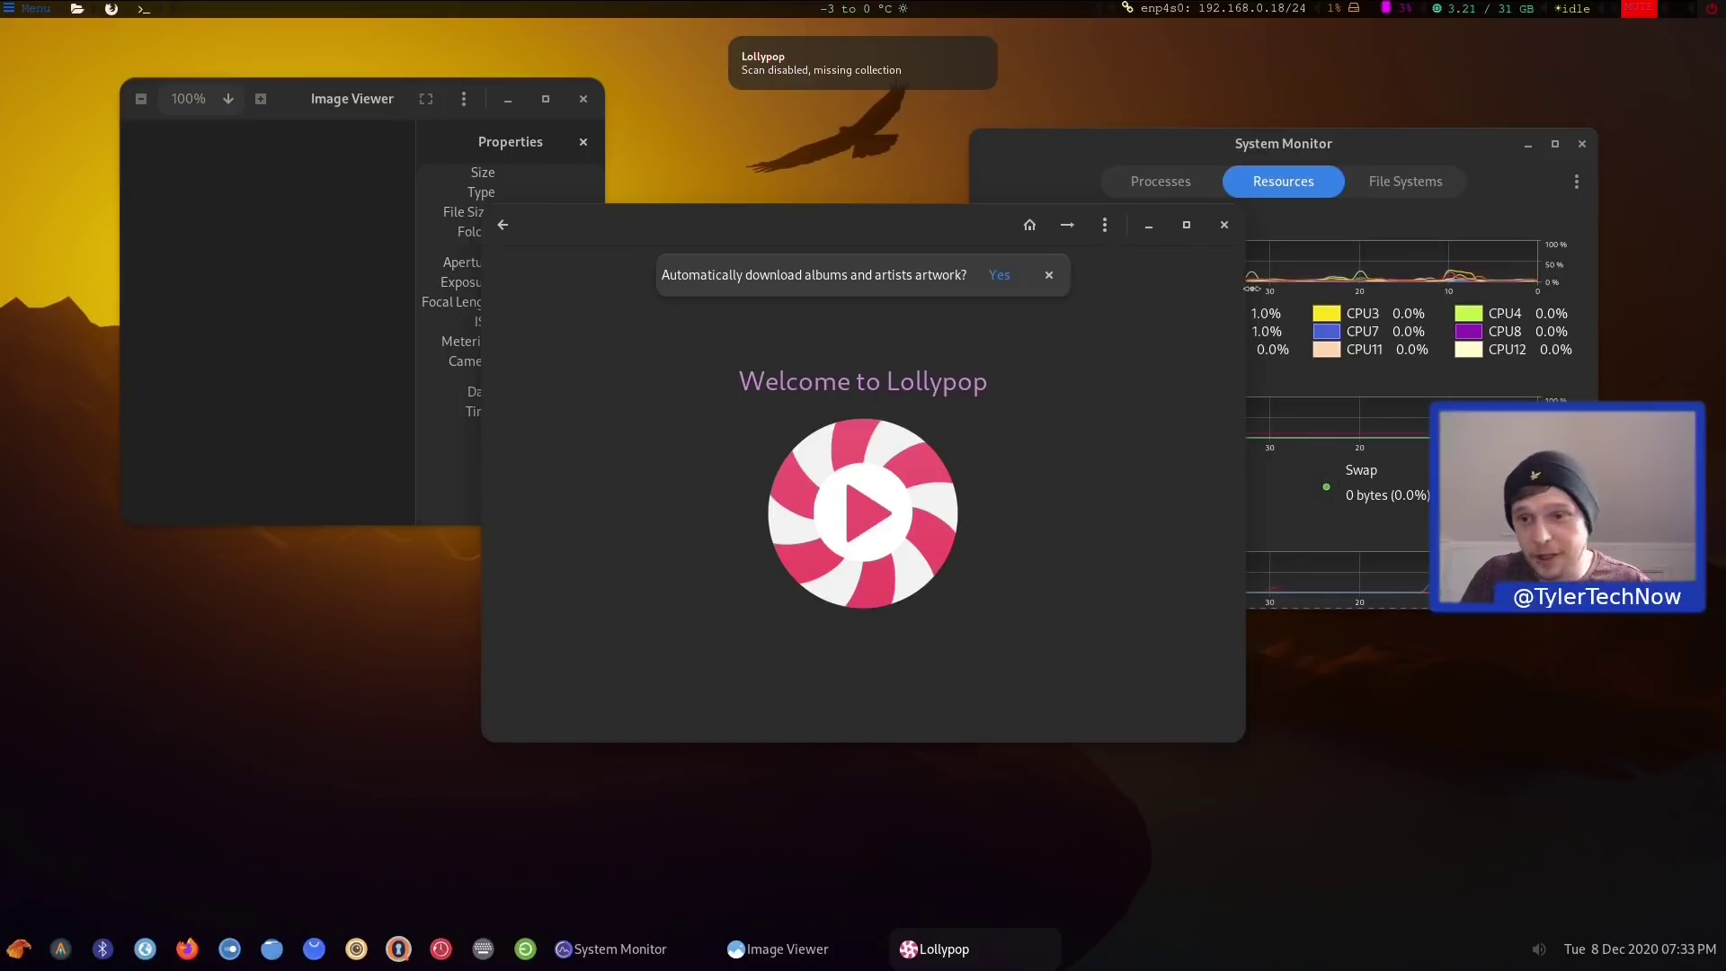
click(1222, 228)
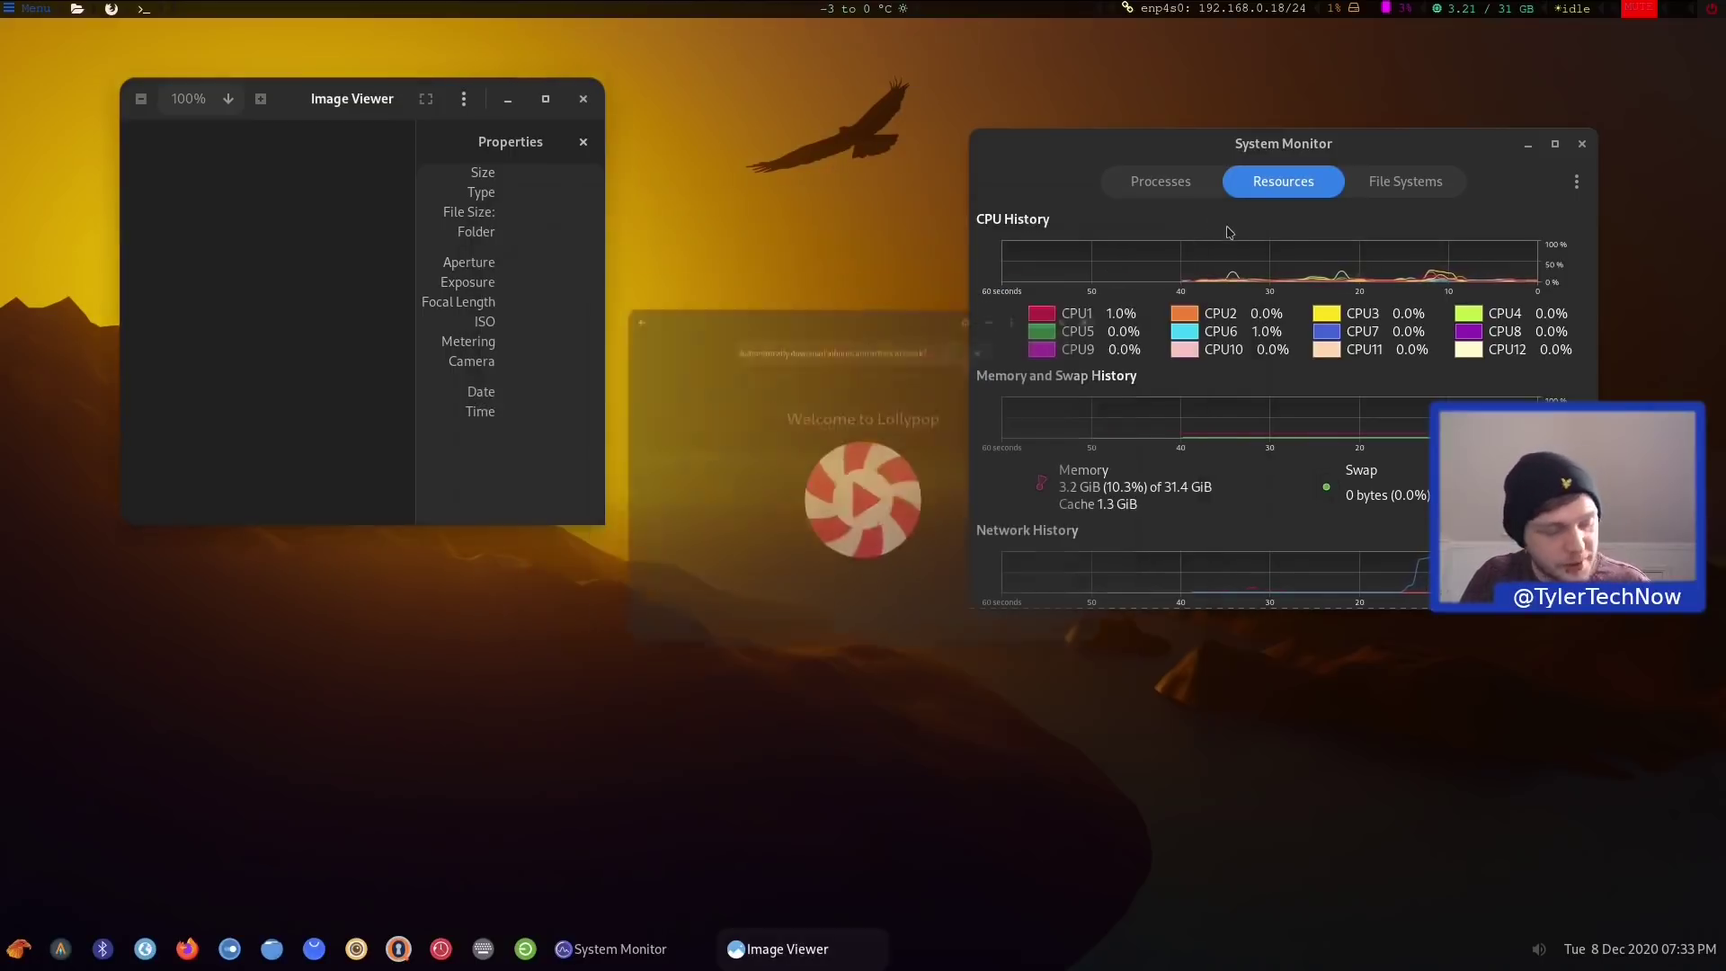
Browse further through the installed applications, launch Qwikaccess, and place its window partly over Image Viewer
click(18, 948)
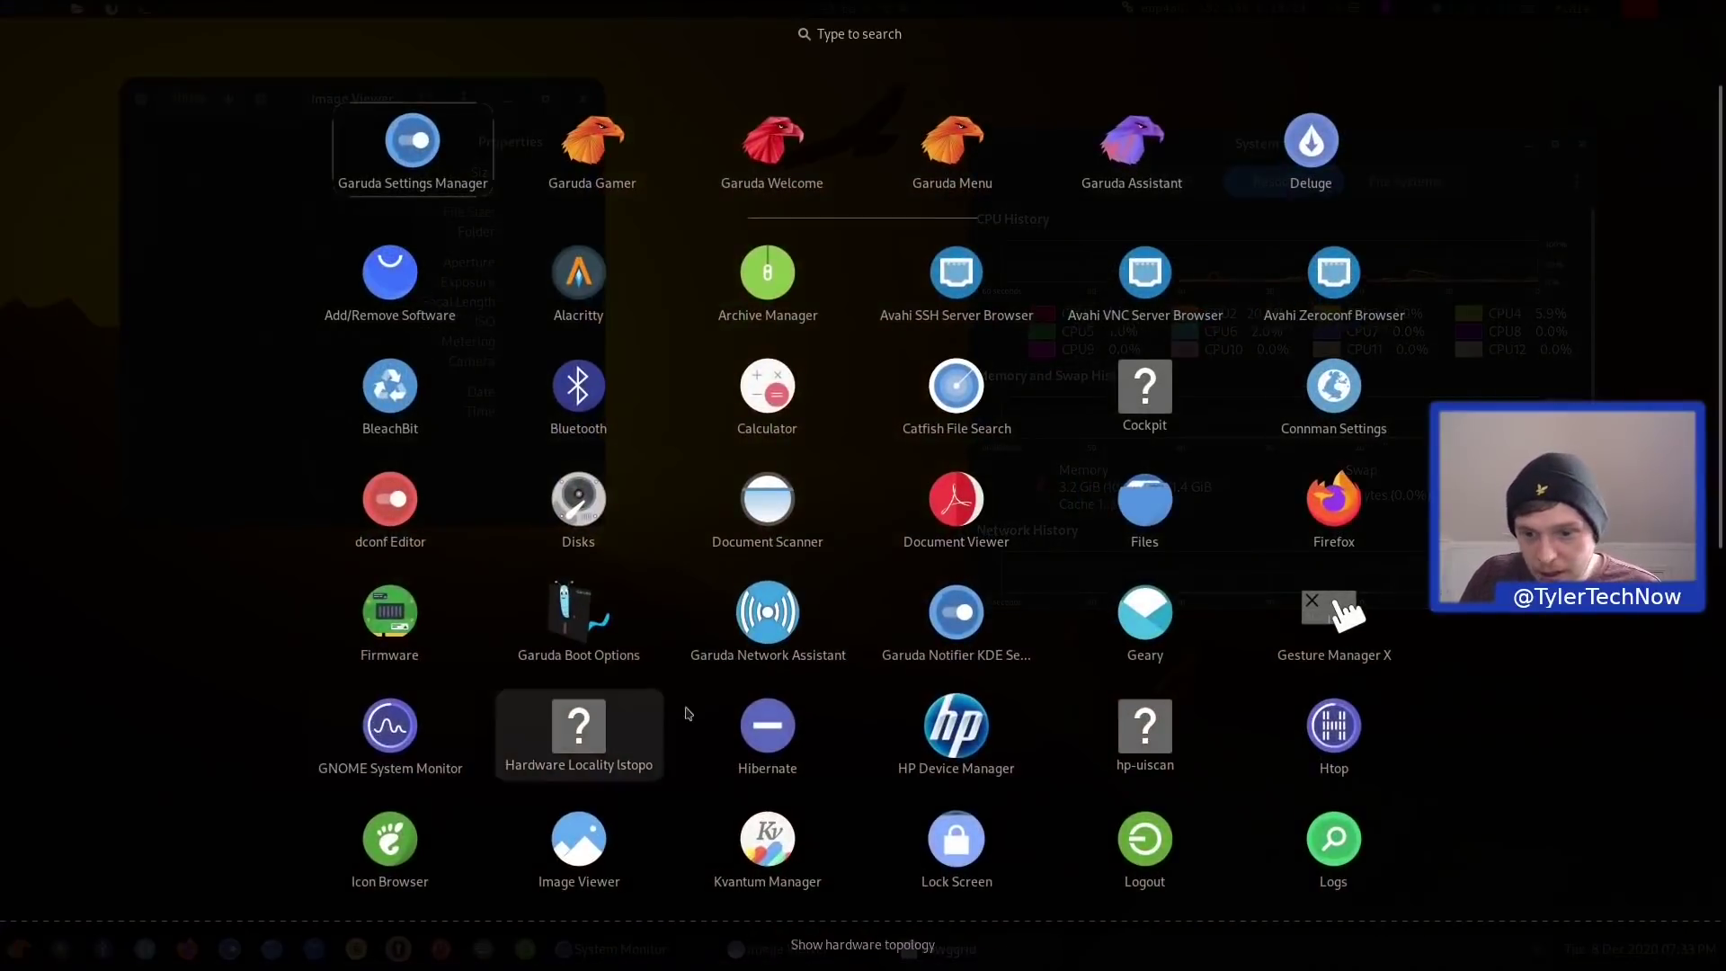
scroll(719, 715, down, 2)
scroll(772, 712, down, 1)
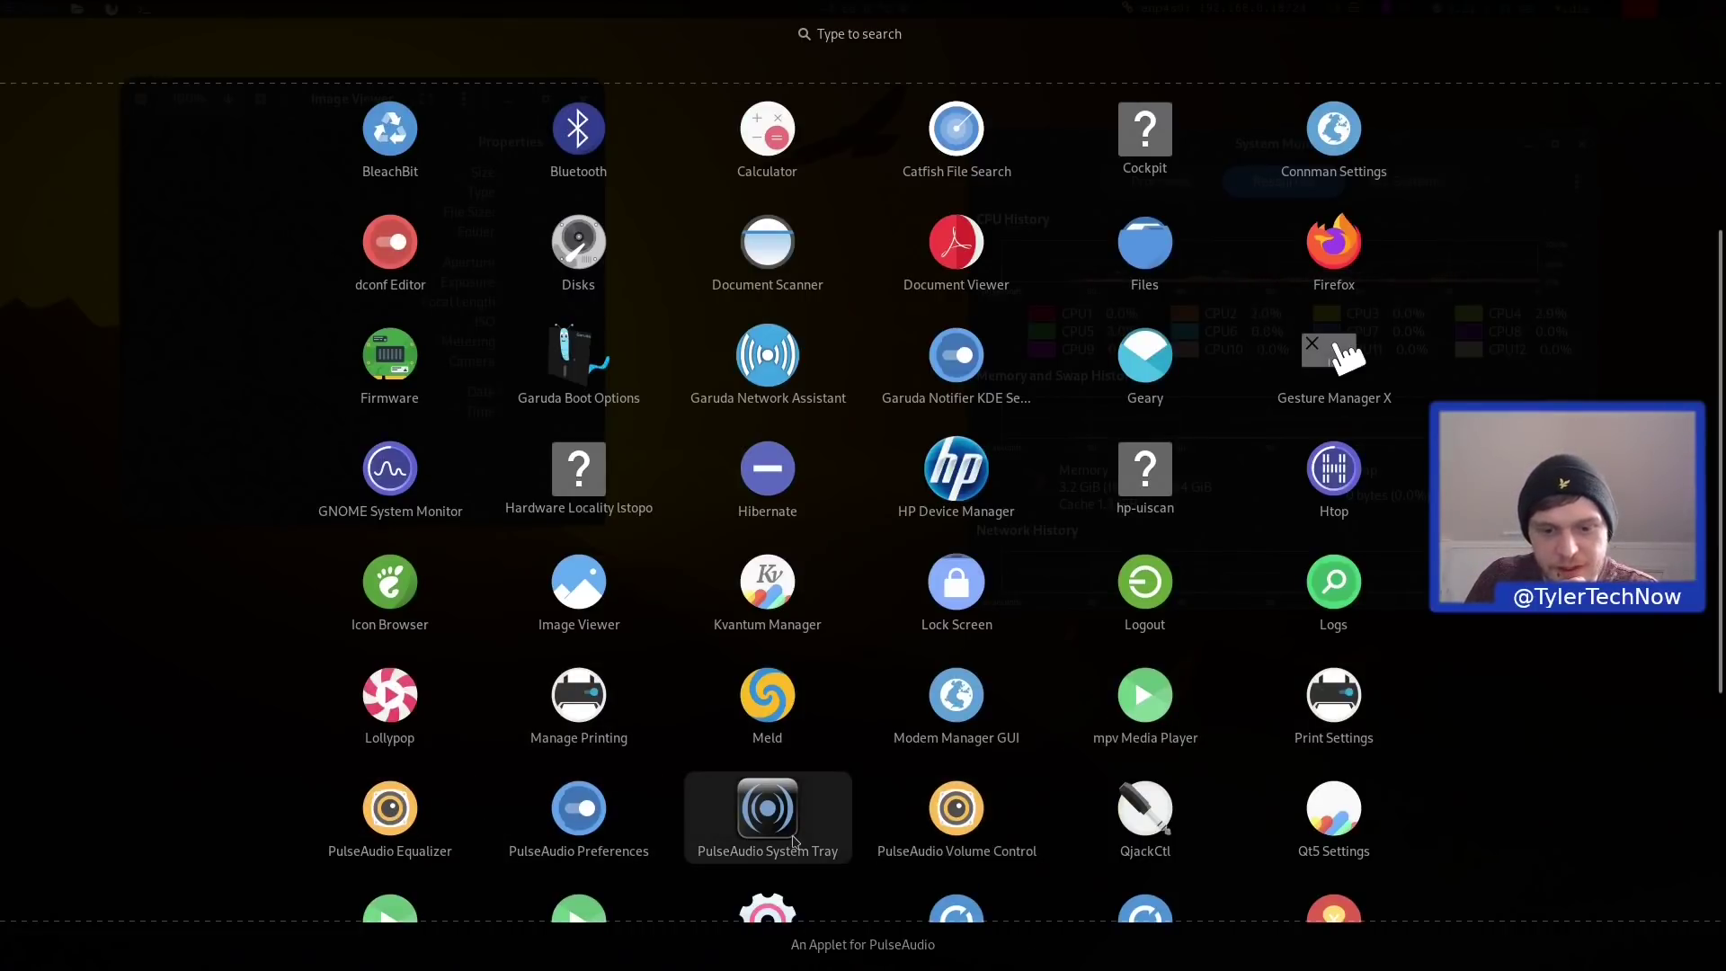
scroll(1394, 823, down, 3)
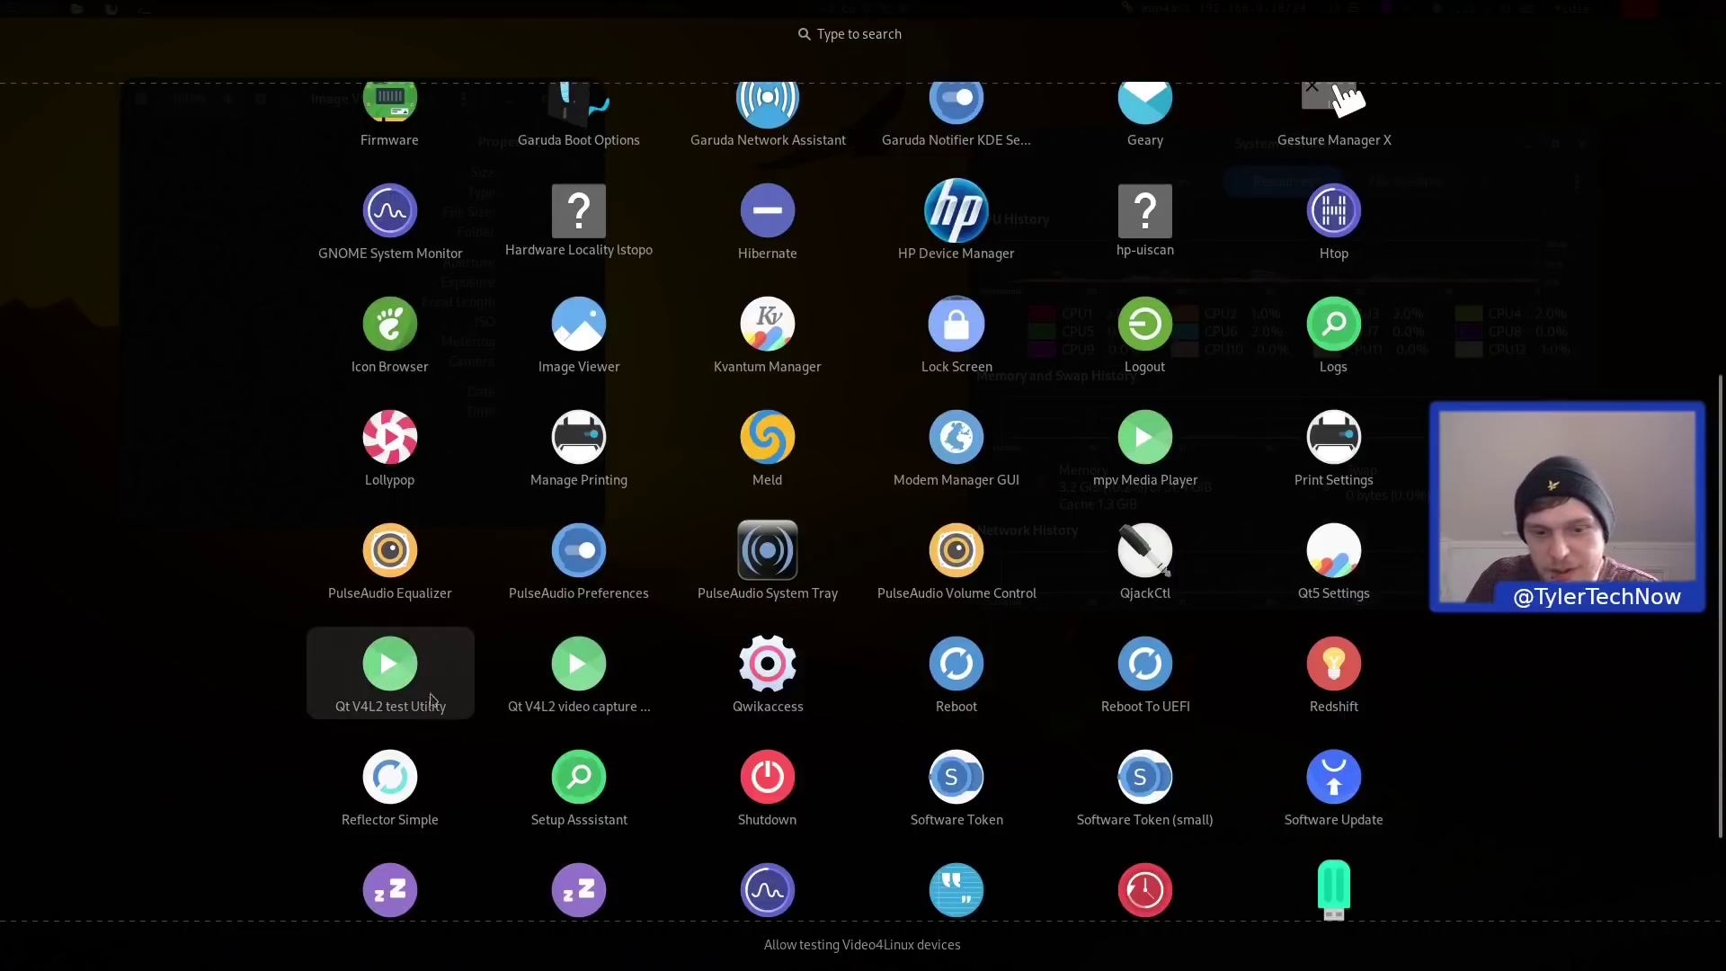
click(768, 670)
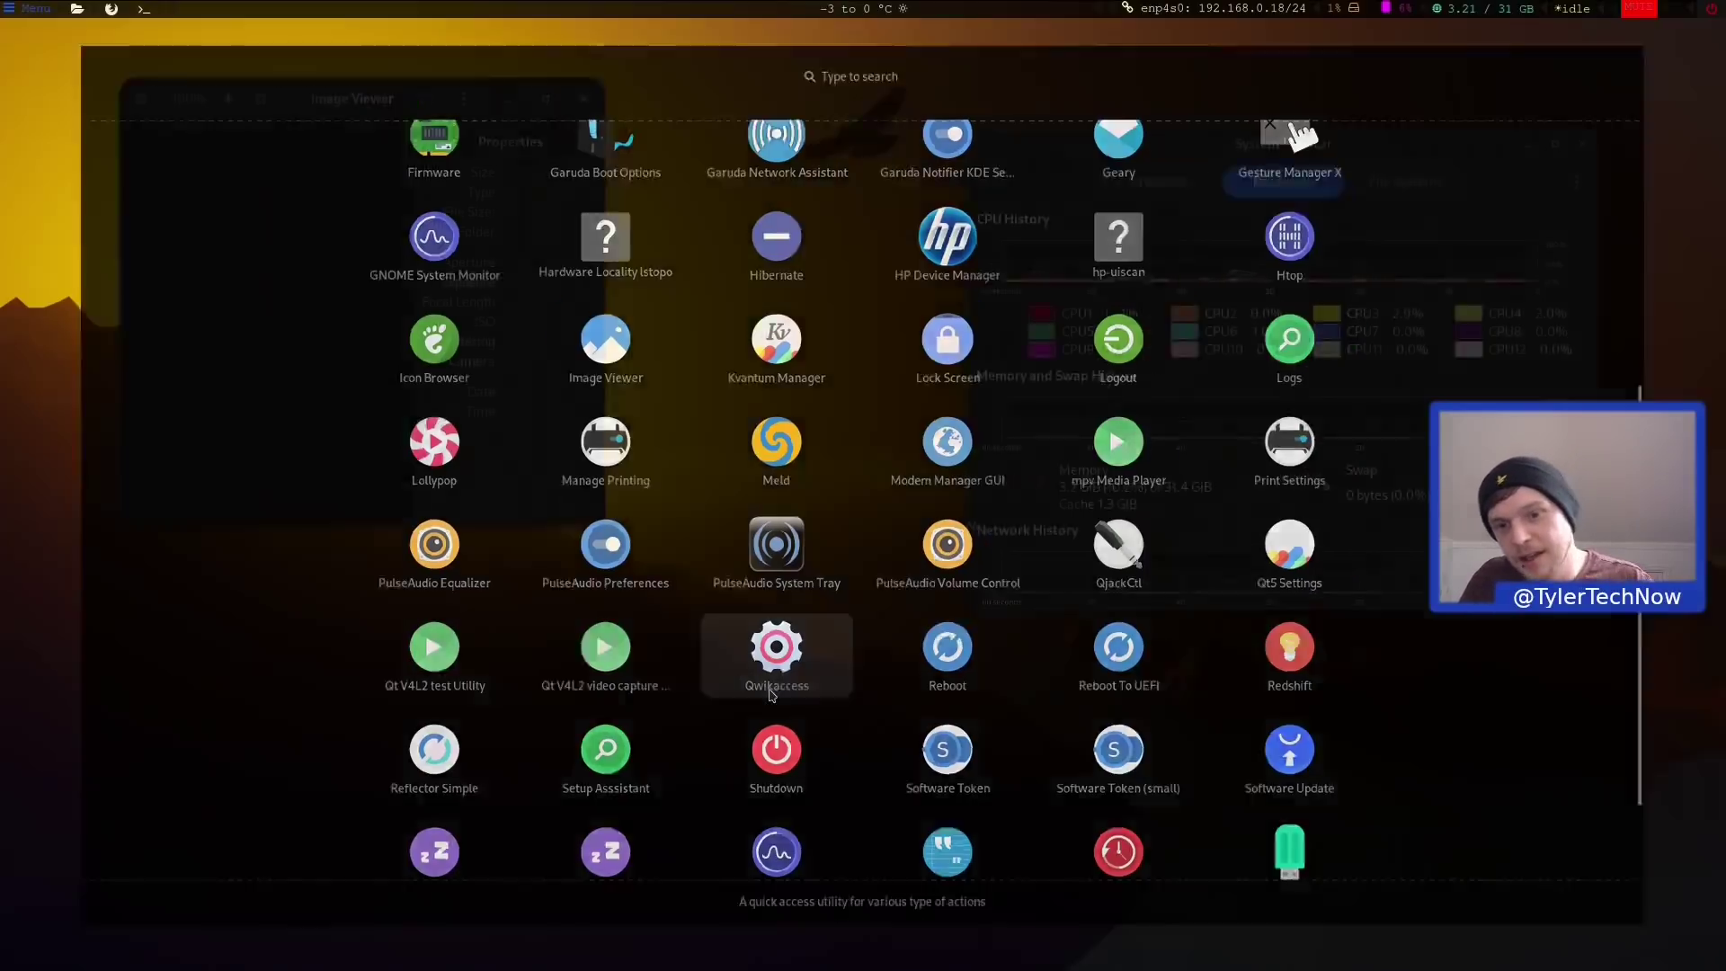
drag(876, 262, 549, 222)
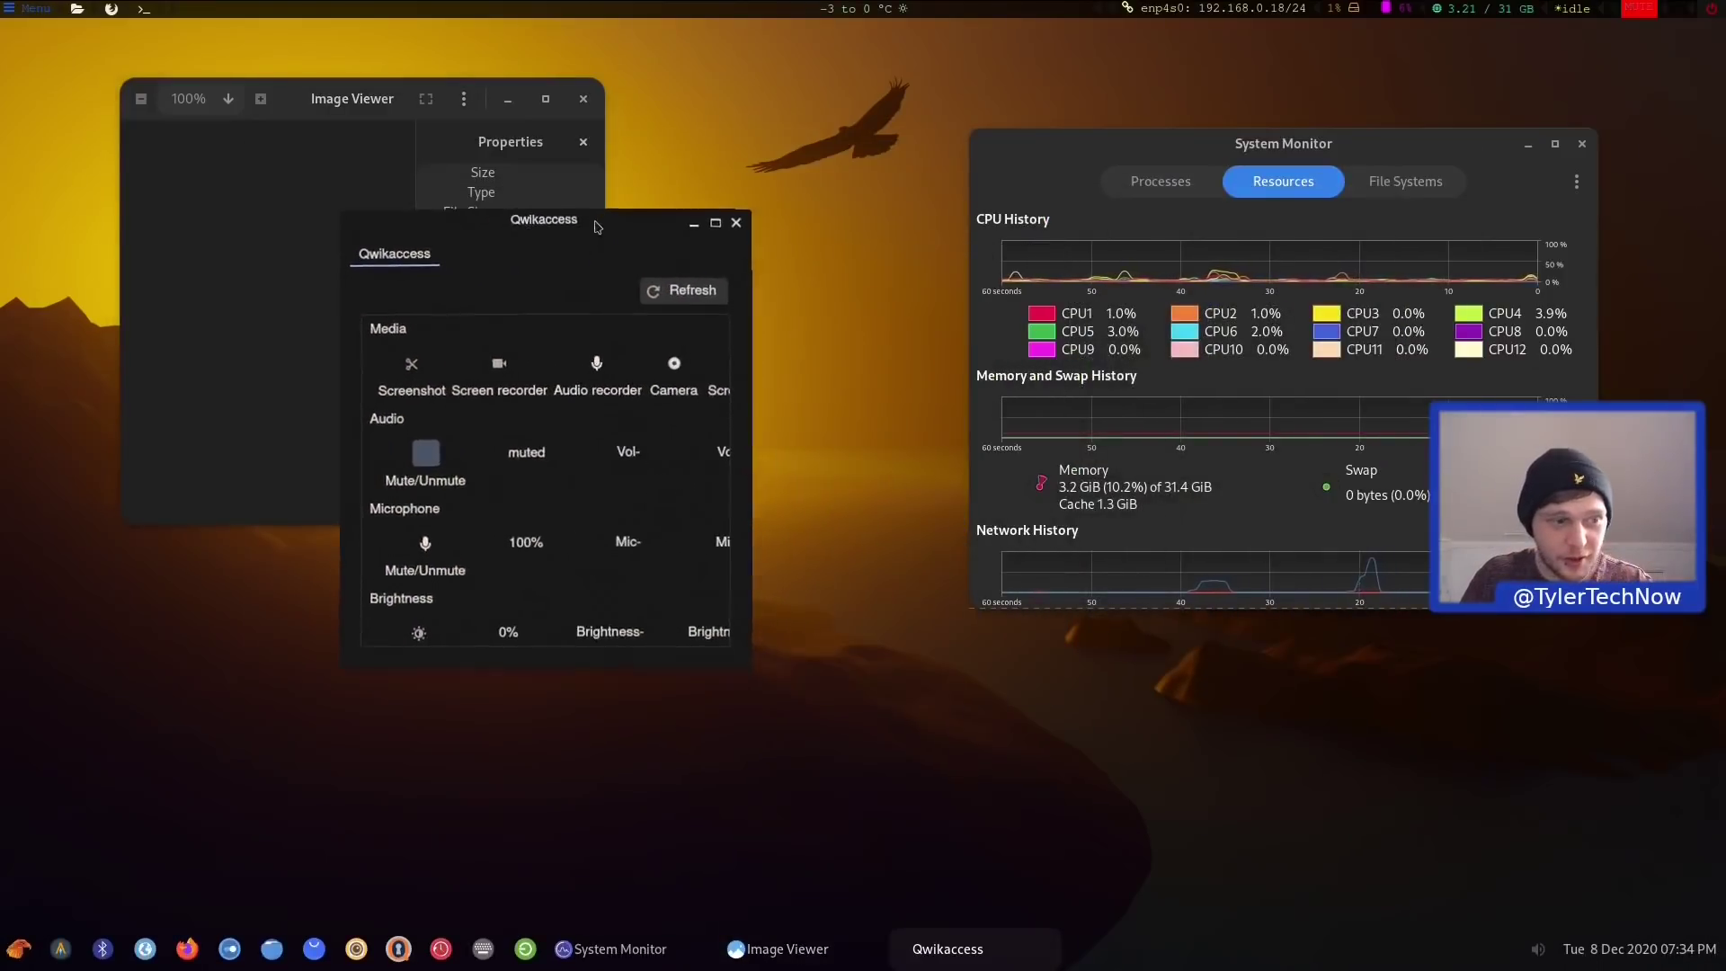
Browse the remaining installed applications and launch the System Monitor entry
click(21, 953)
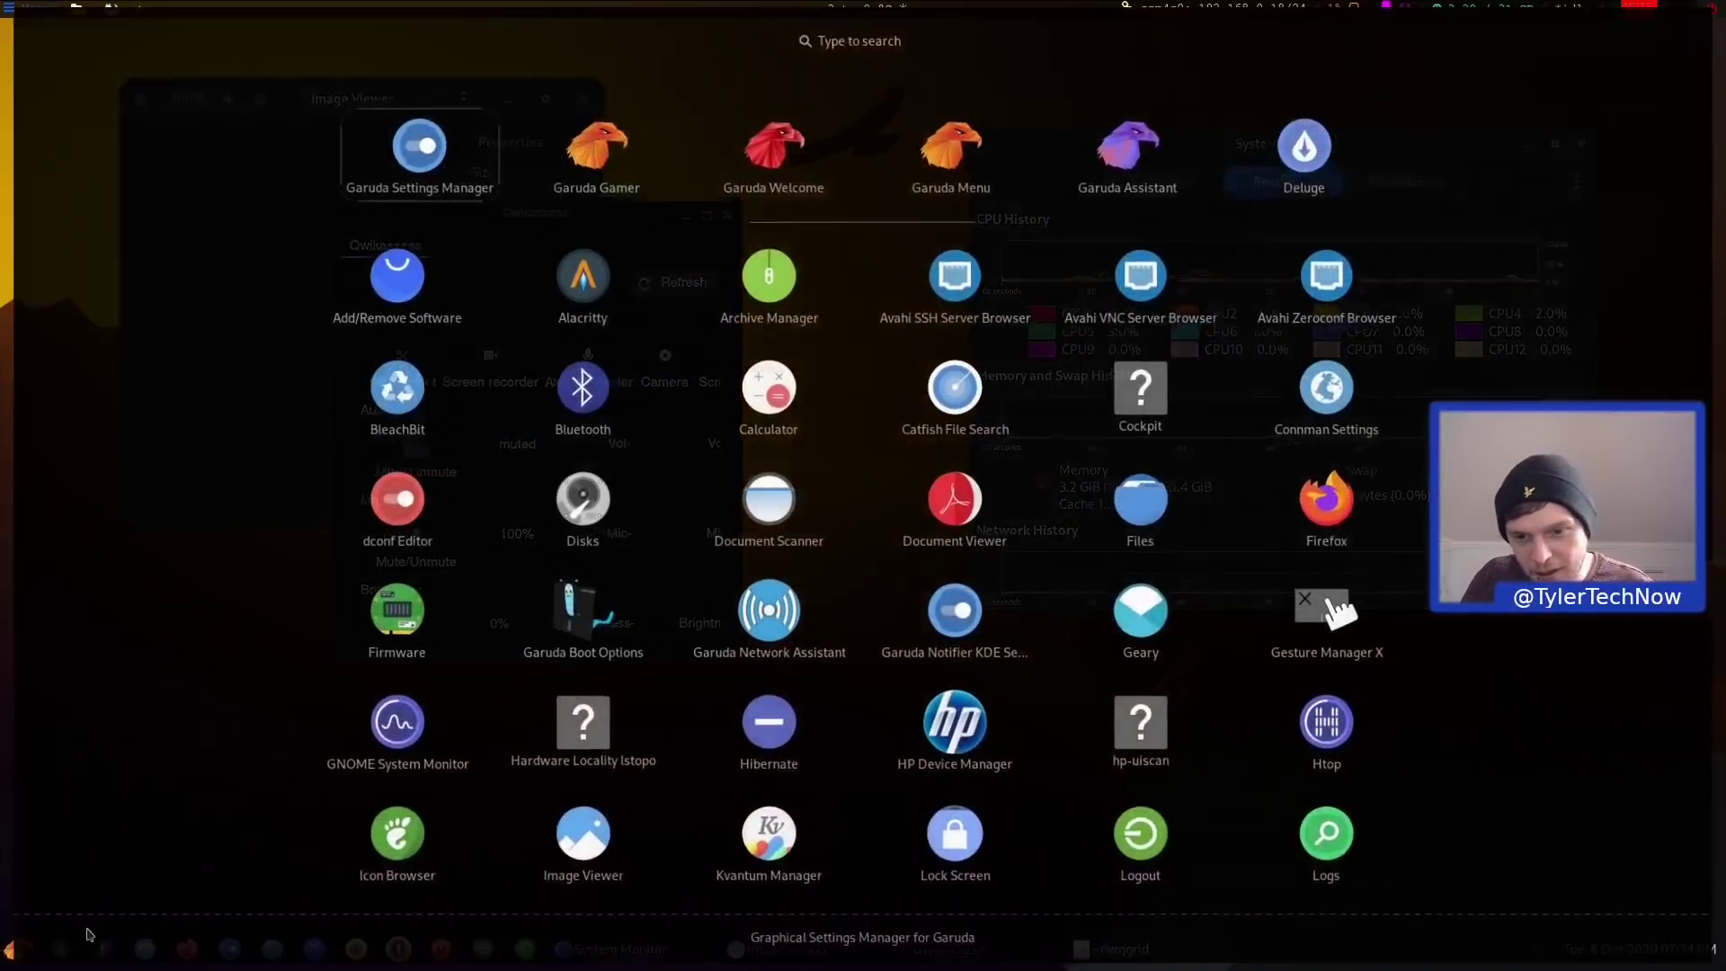
scroll(1034, 769, down, 3)
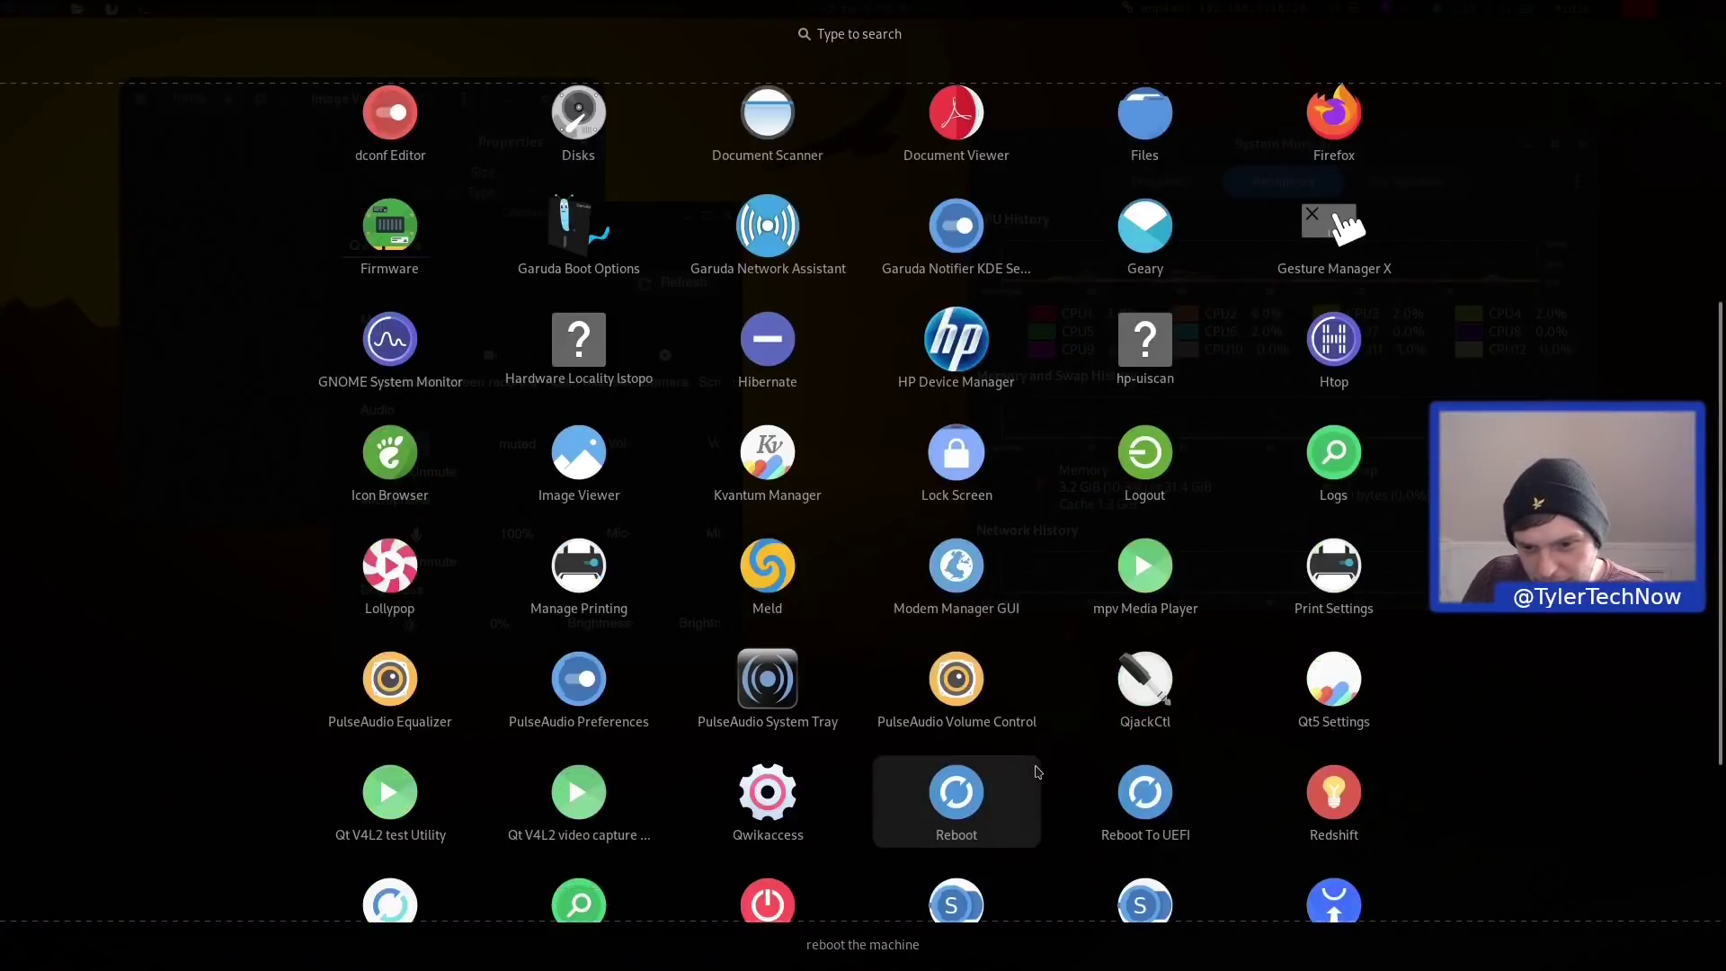
scroll(1037, 772, down, 3)
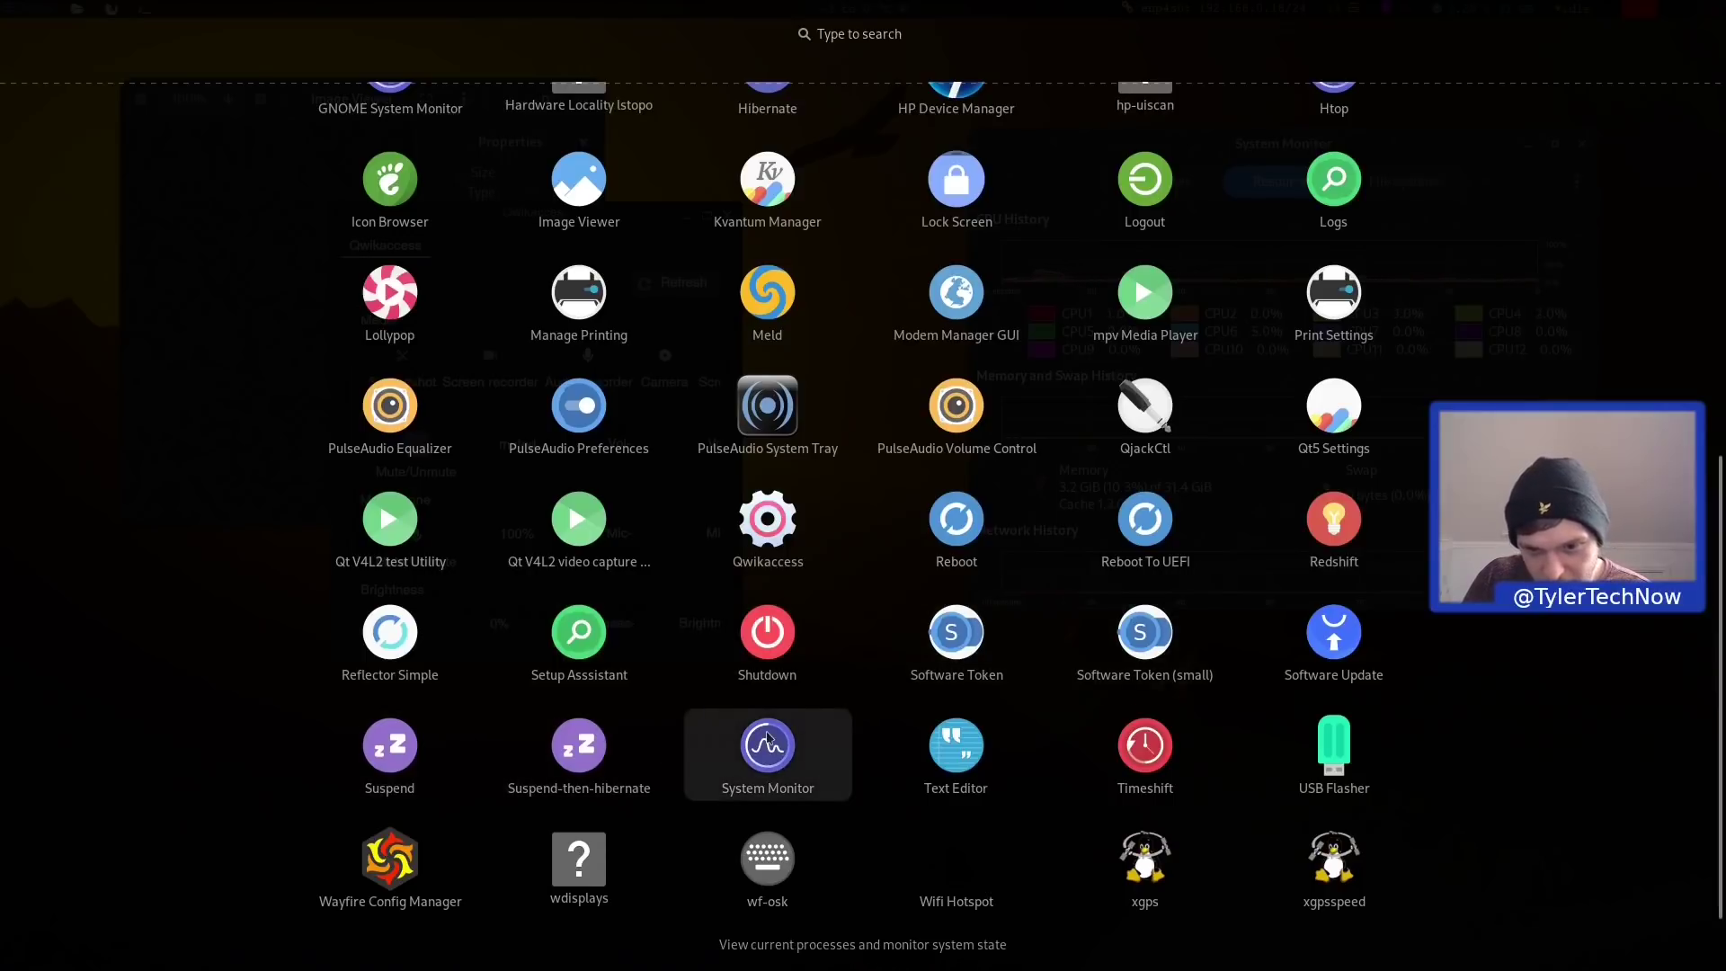
click(768, 739)
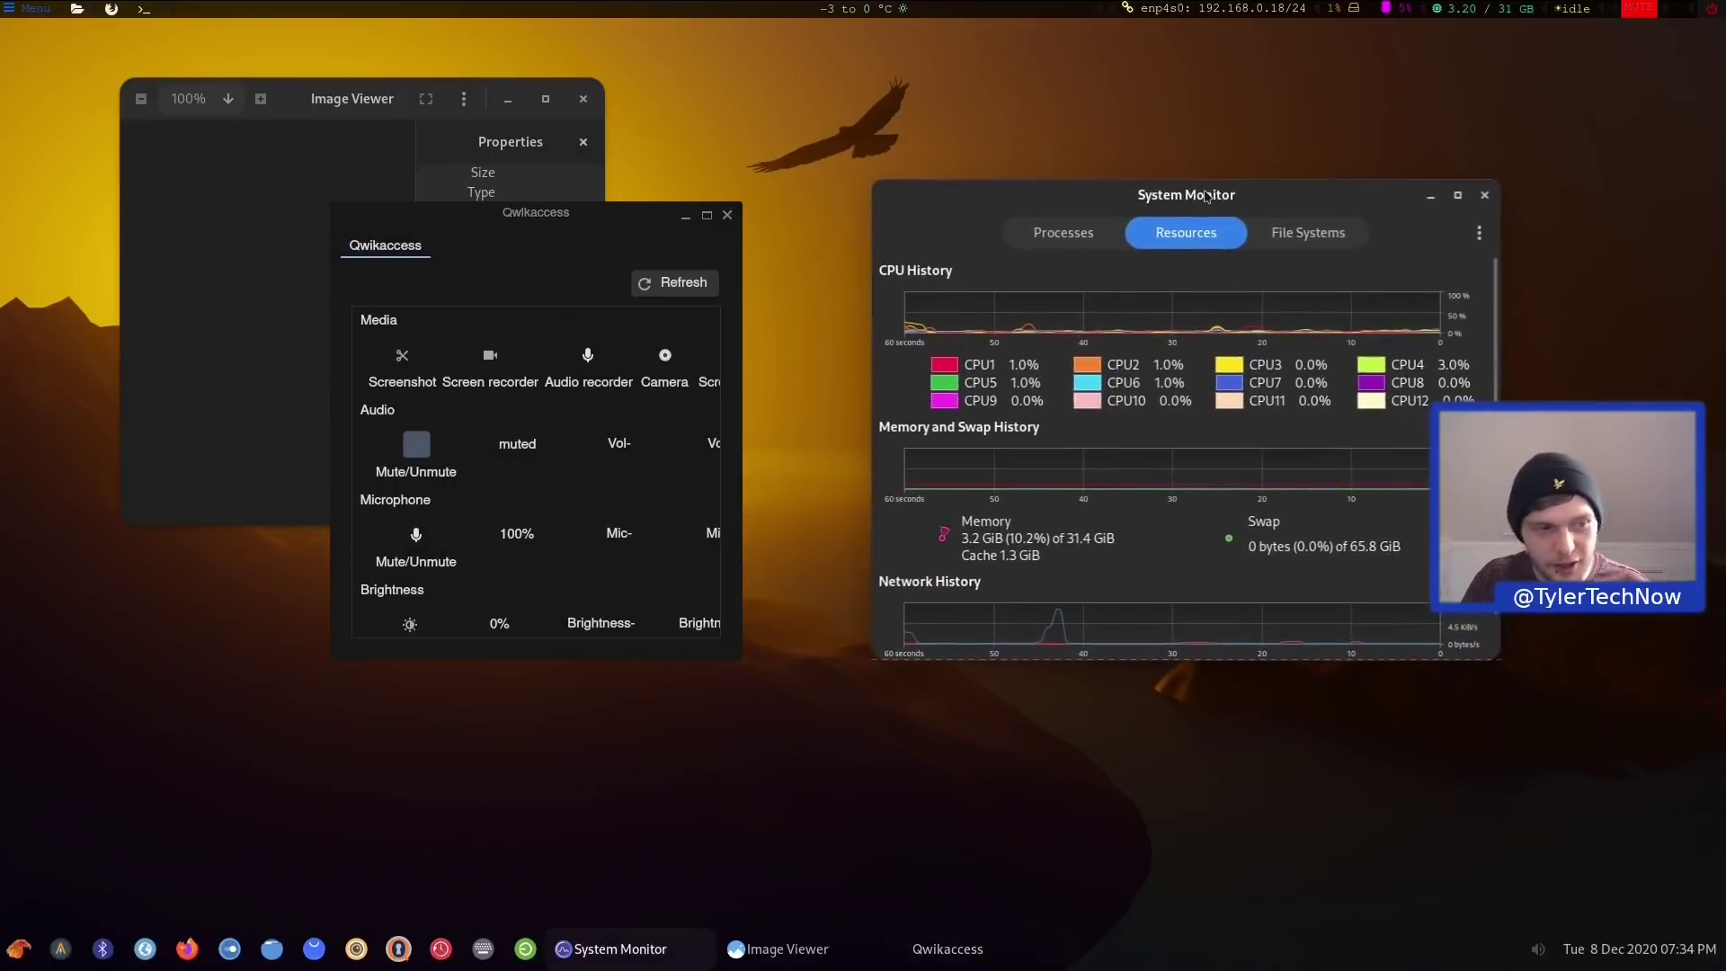
Launch Text Editor from the end of the application list
click(32, 962)
scroll(744, 719, down, 5)
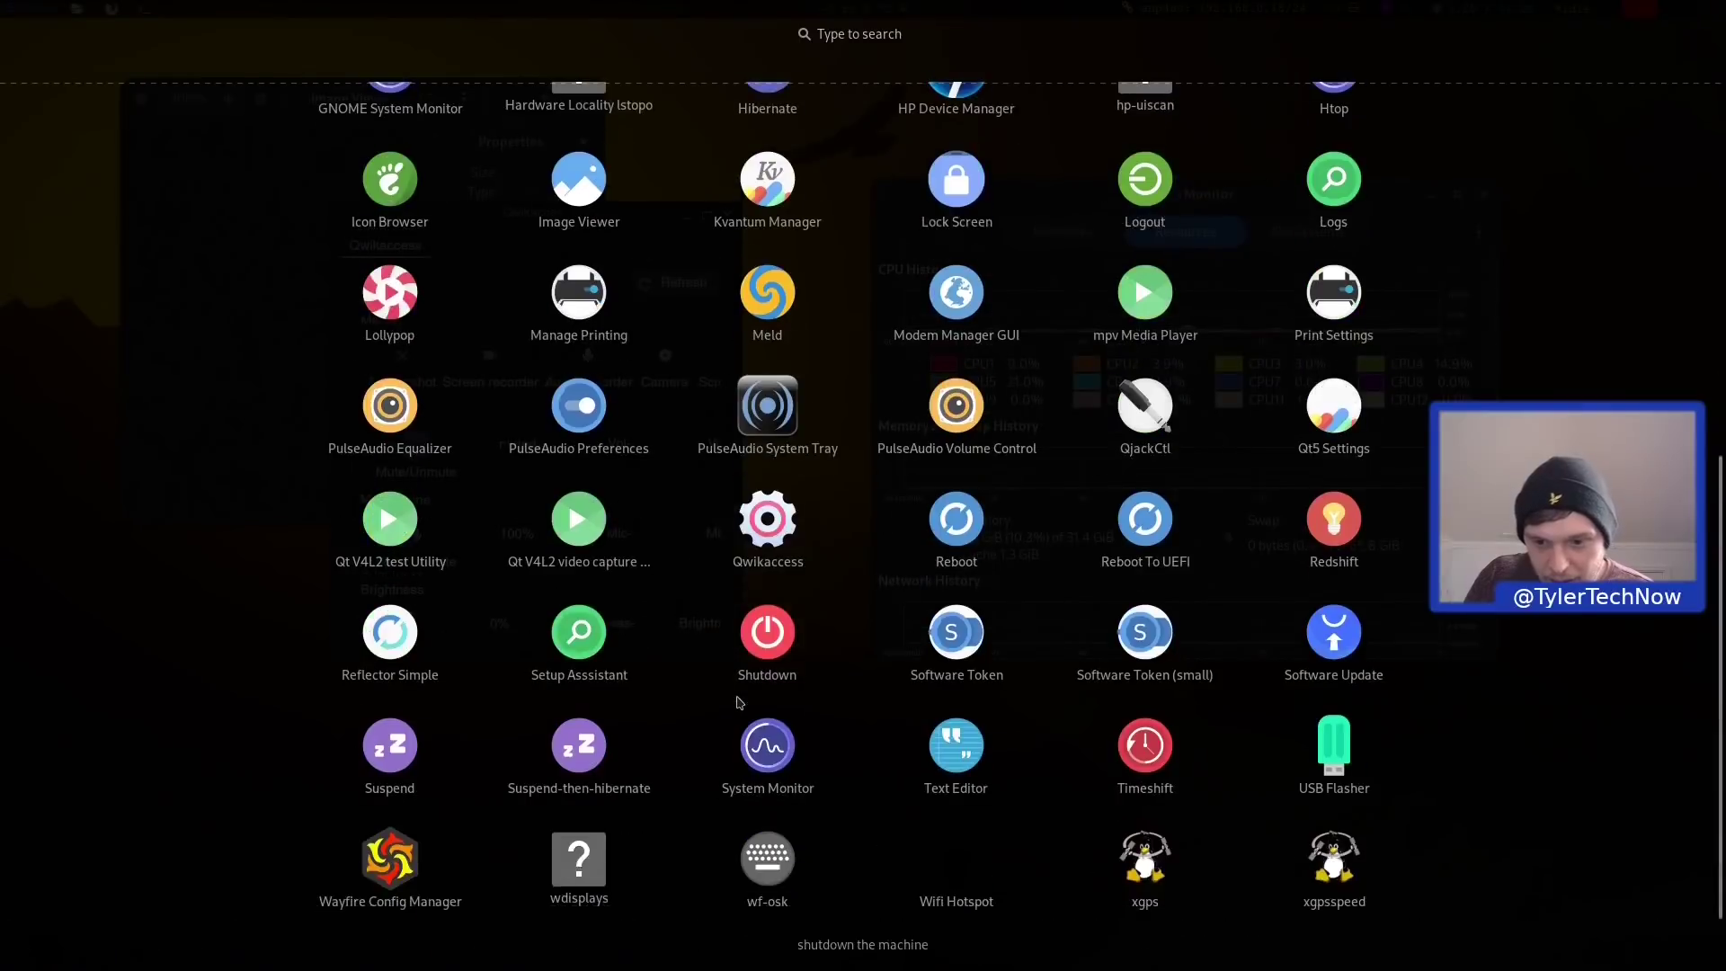
click(958, 768)
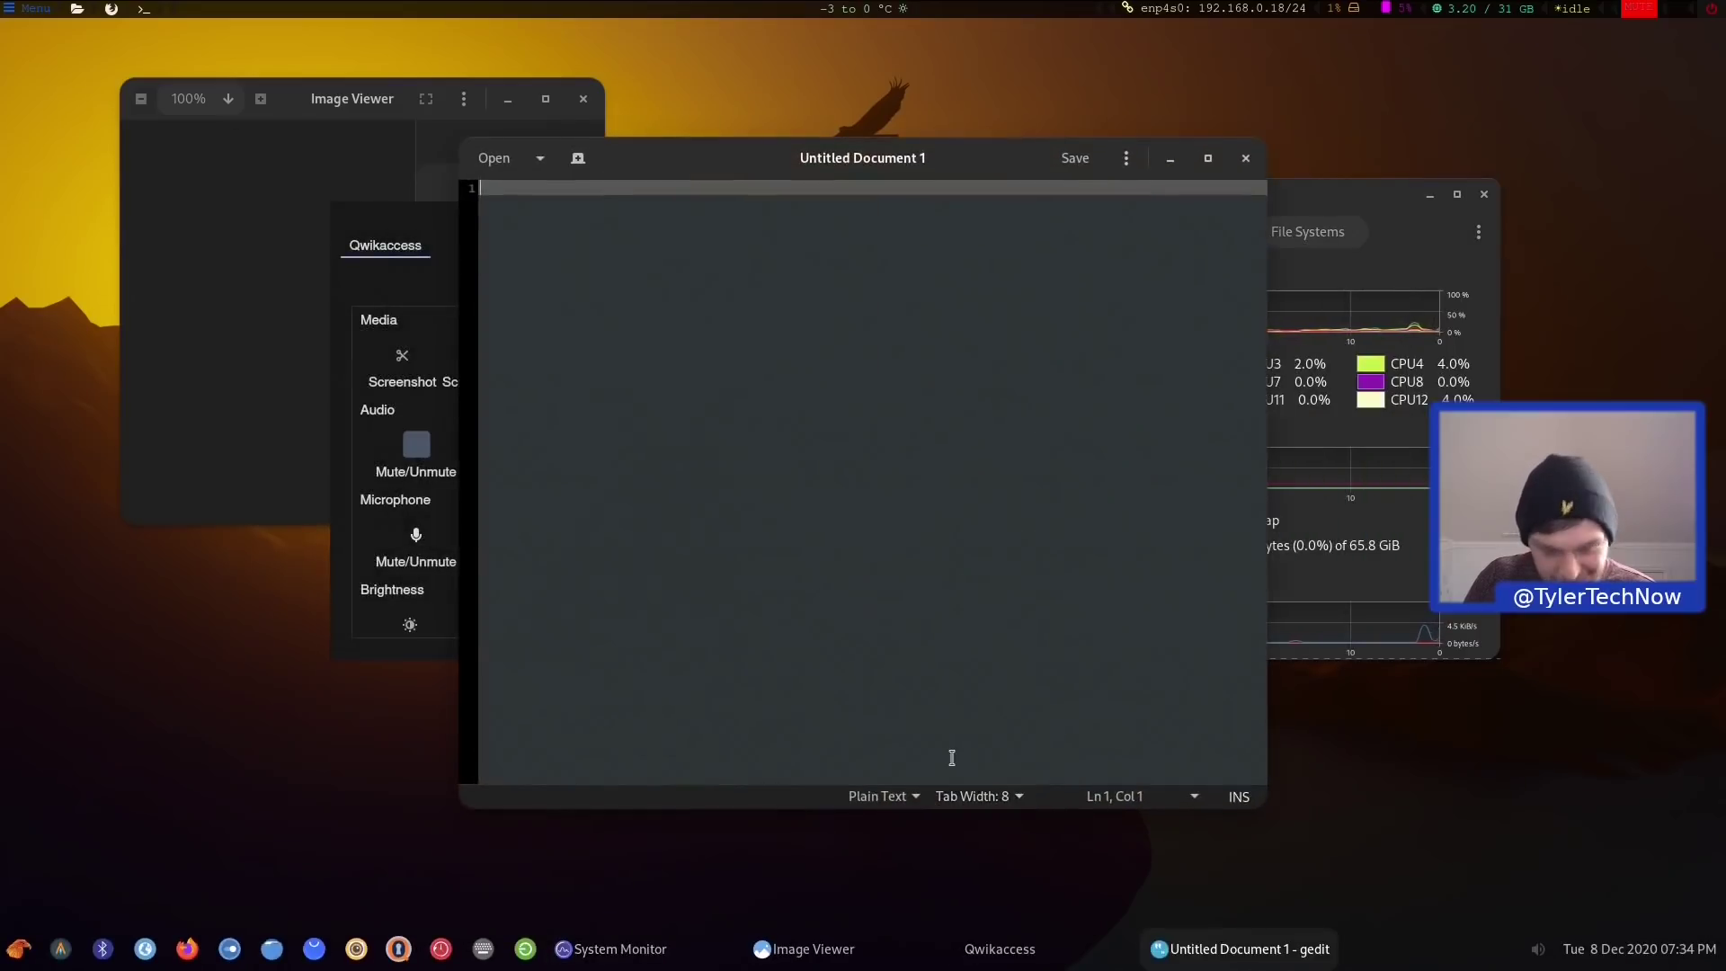
Move the Text Editor window toward the upper right and enter the sample text "vxvxv" in the blank document
drag(1004, 169, 1108, 130)
text(vxvxv)
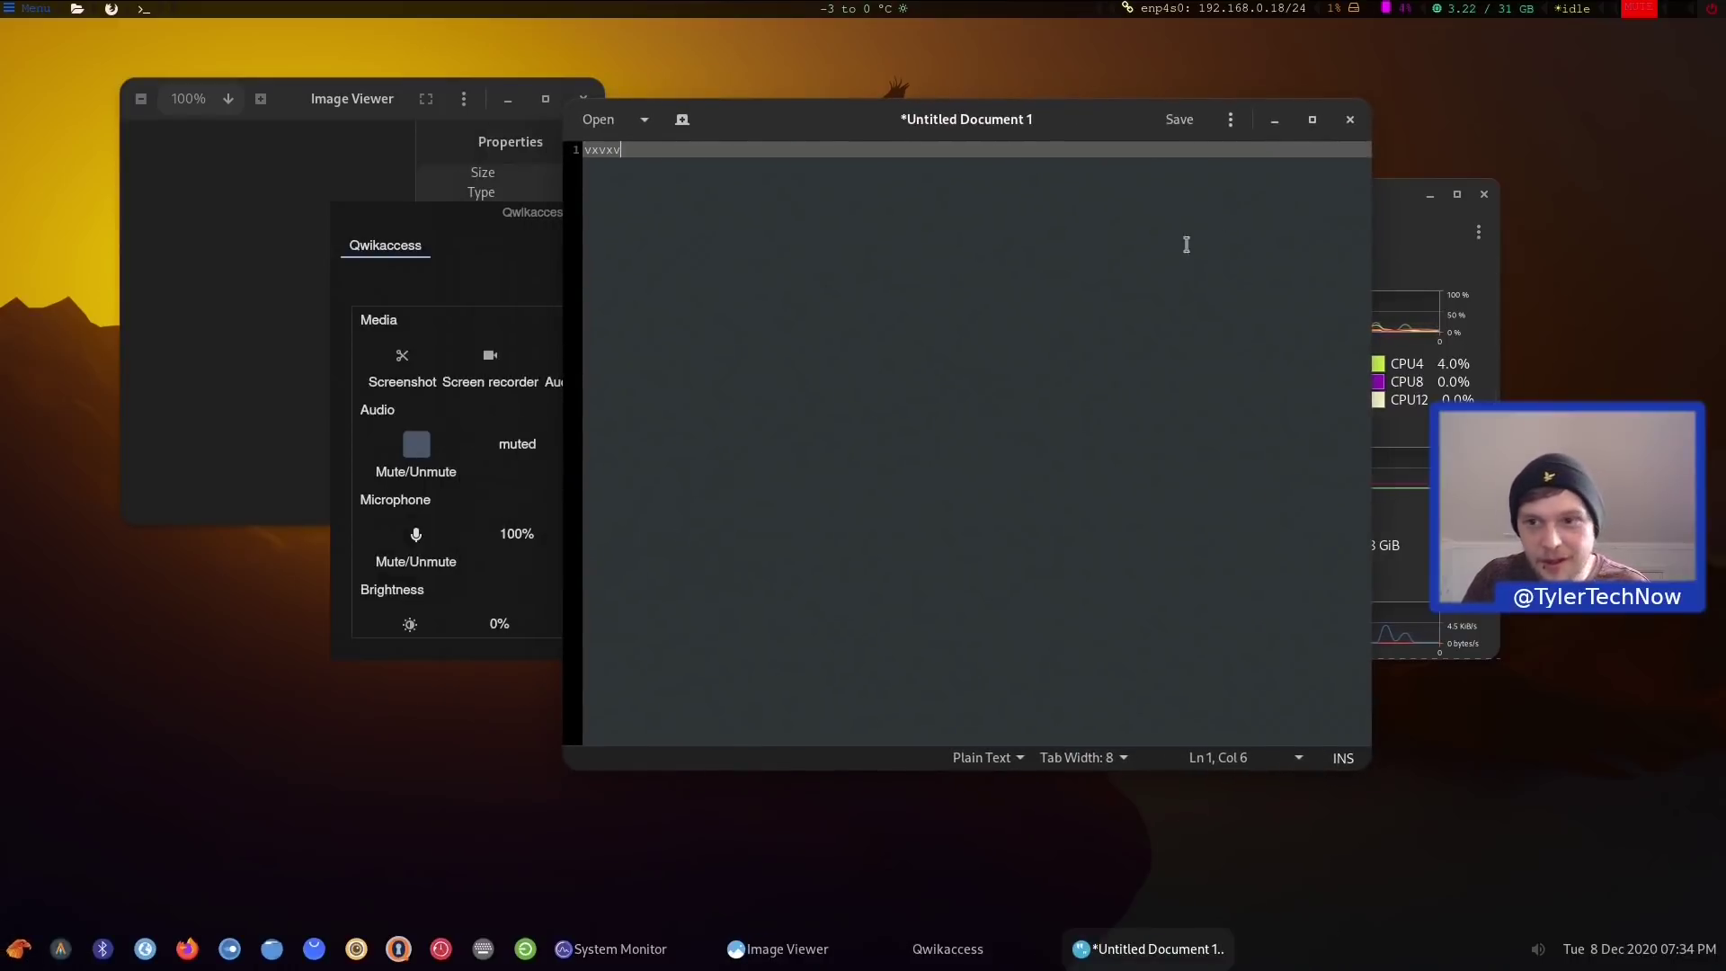
Review the text editor's View, Font & Colours and Plug-ins preferences, and open its About information
click(1241, 126)
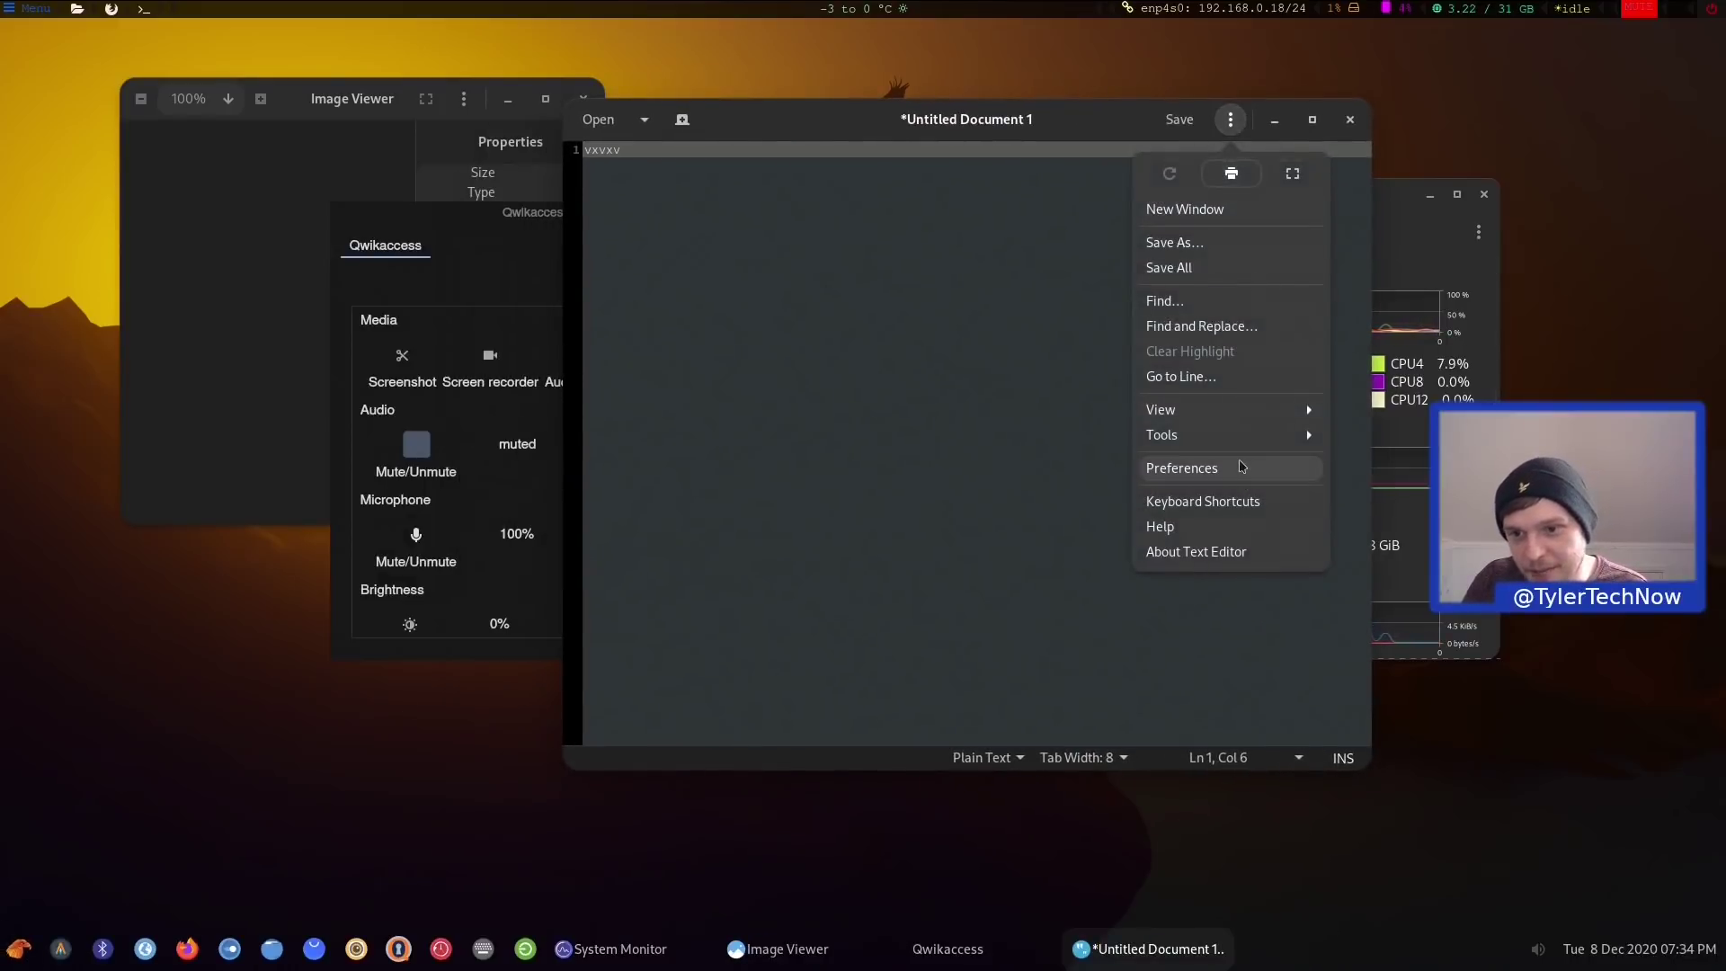
click(1185, 466)
click(993, 296)
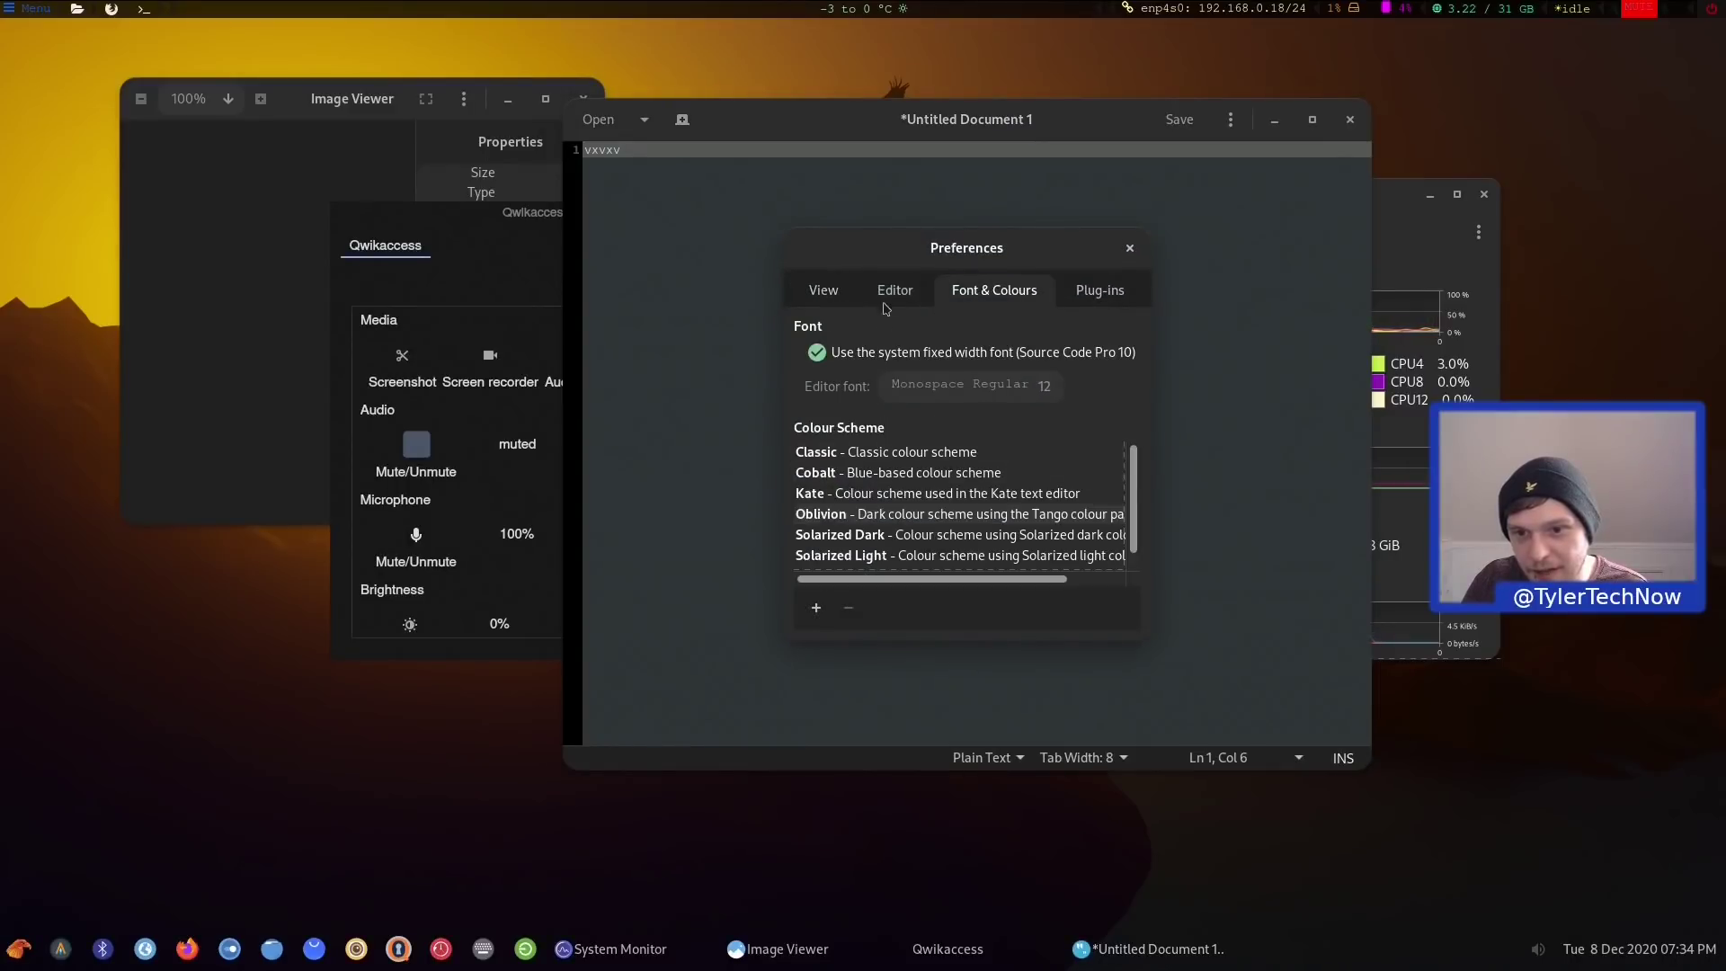
click(824, 290)
click(993, 289)
click(1099, 289)
click(1130, 248)
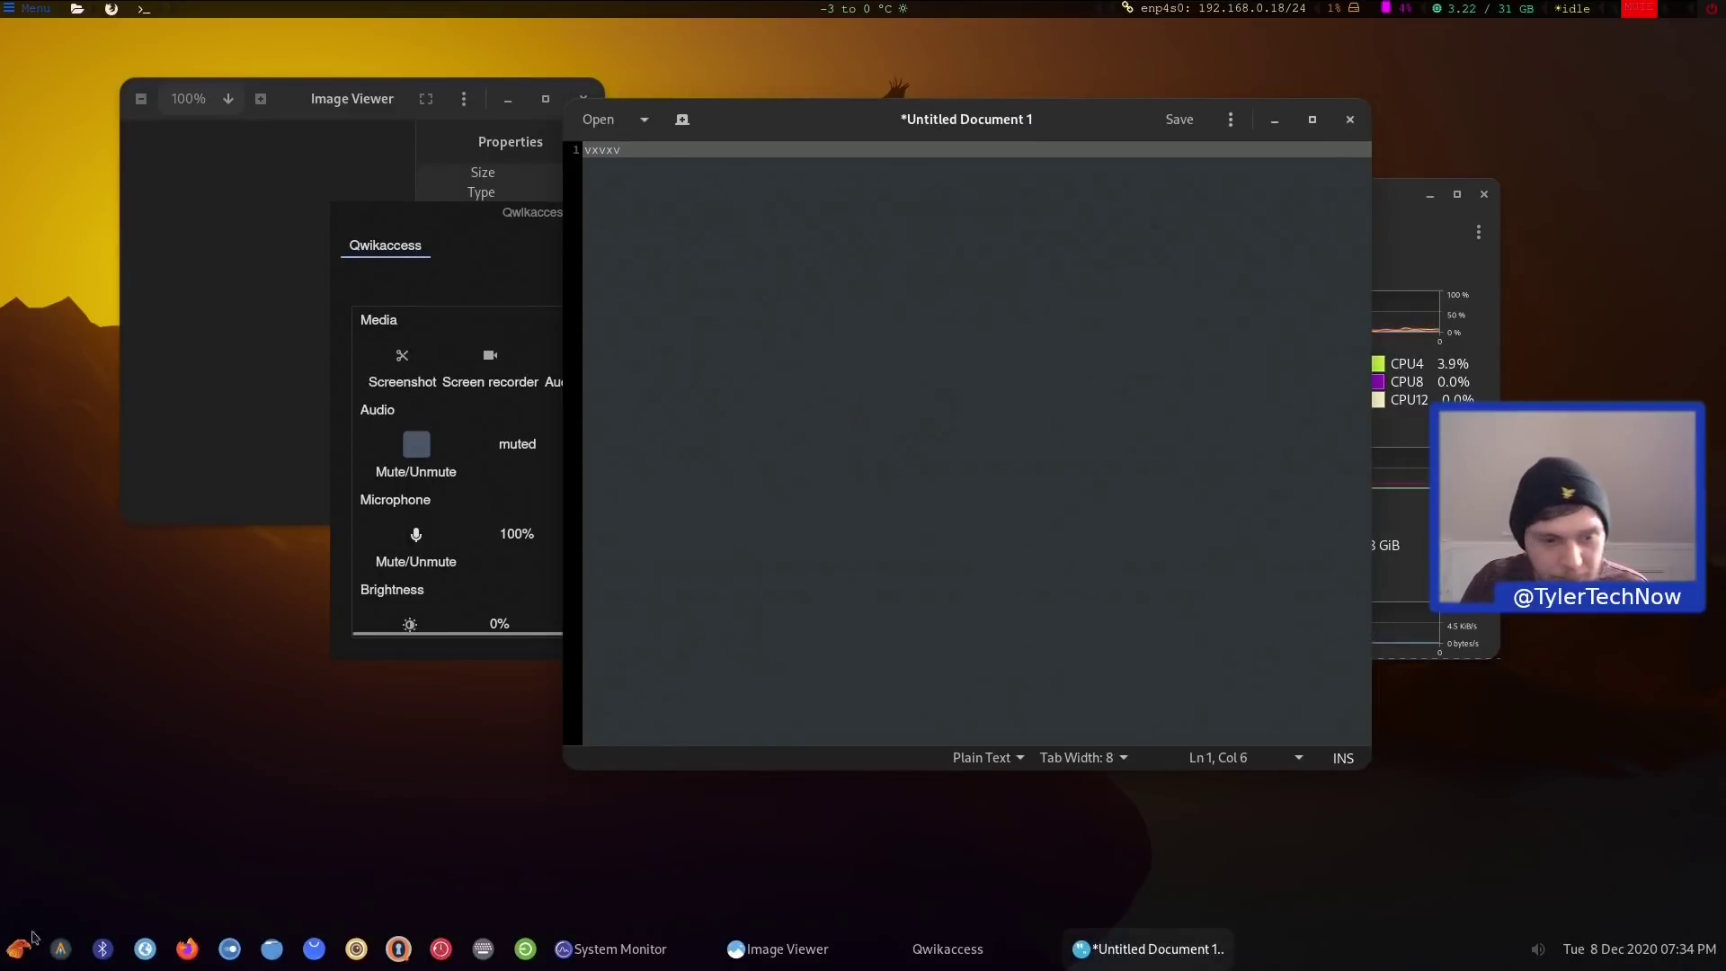
click(1226, 129)
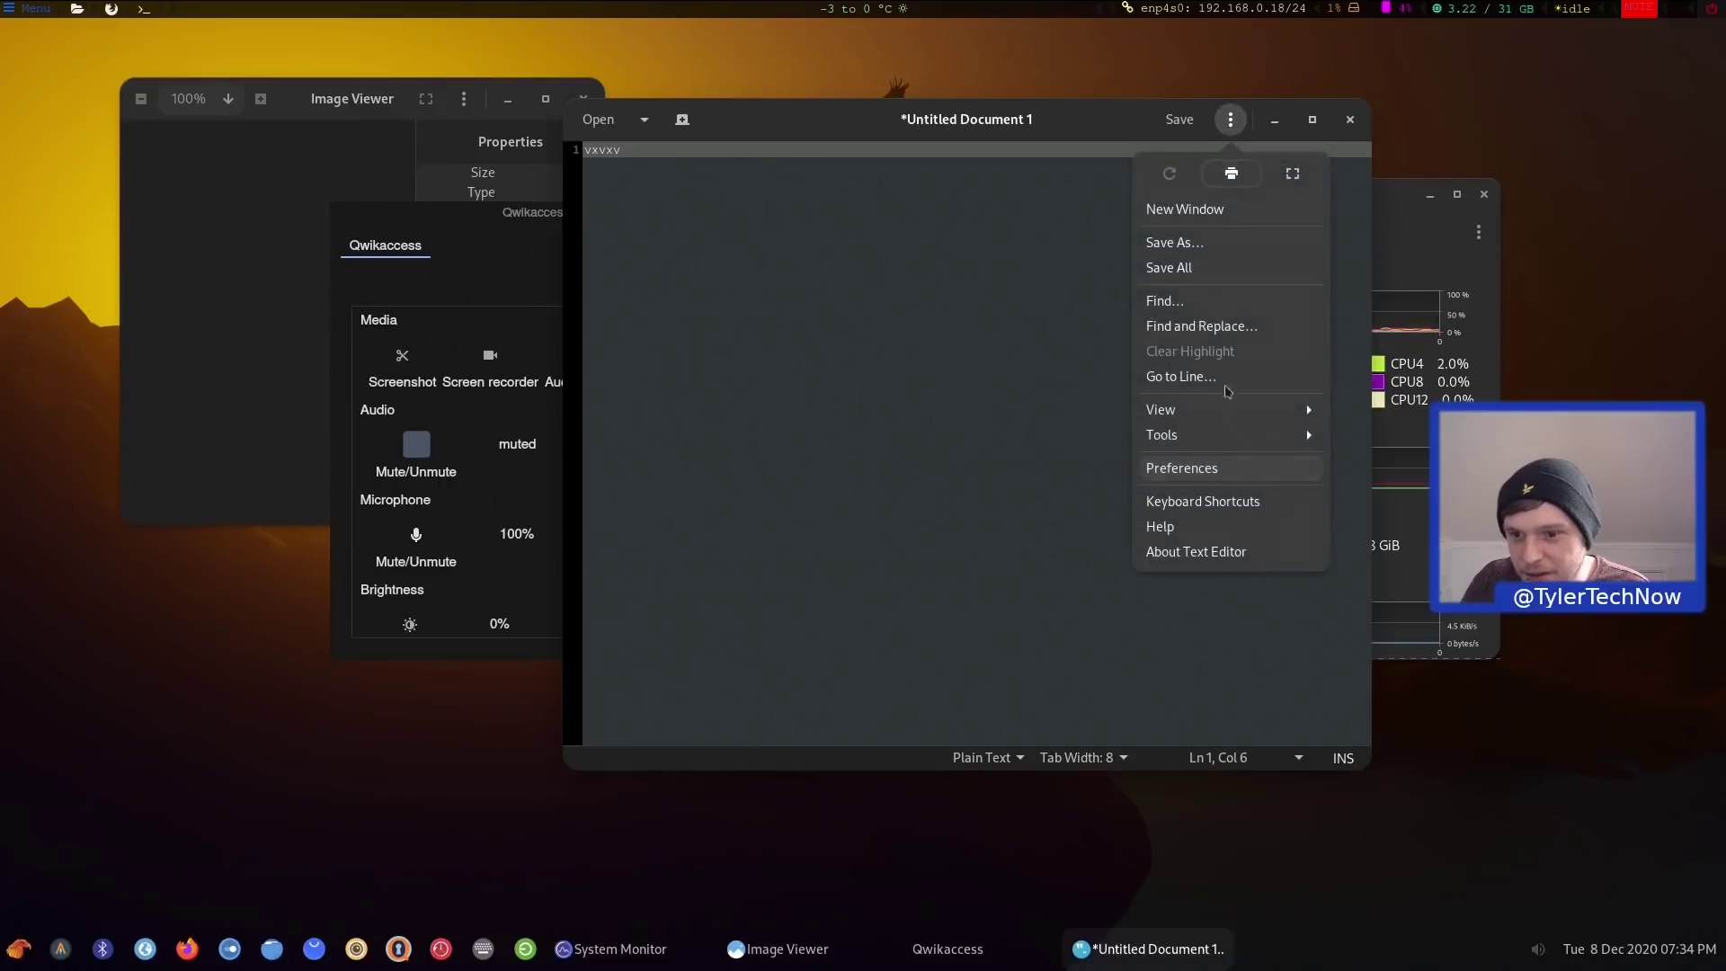
click(1160, 553)
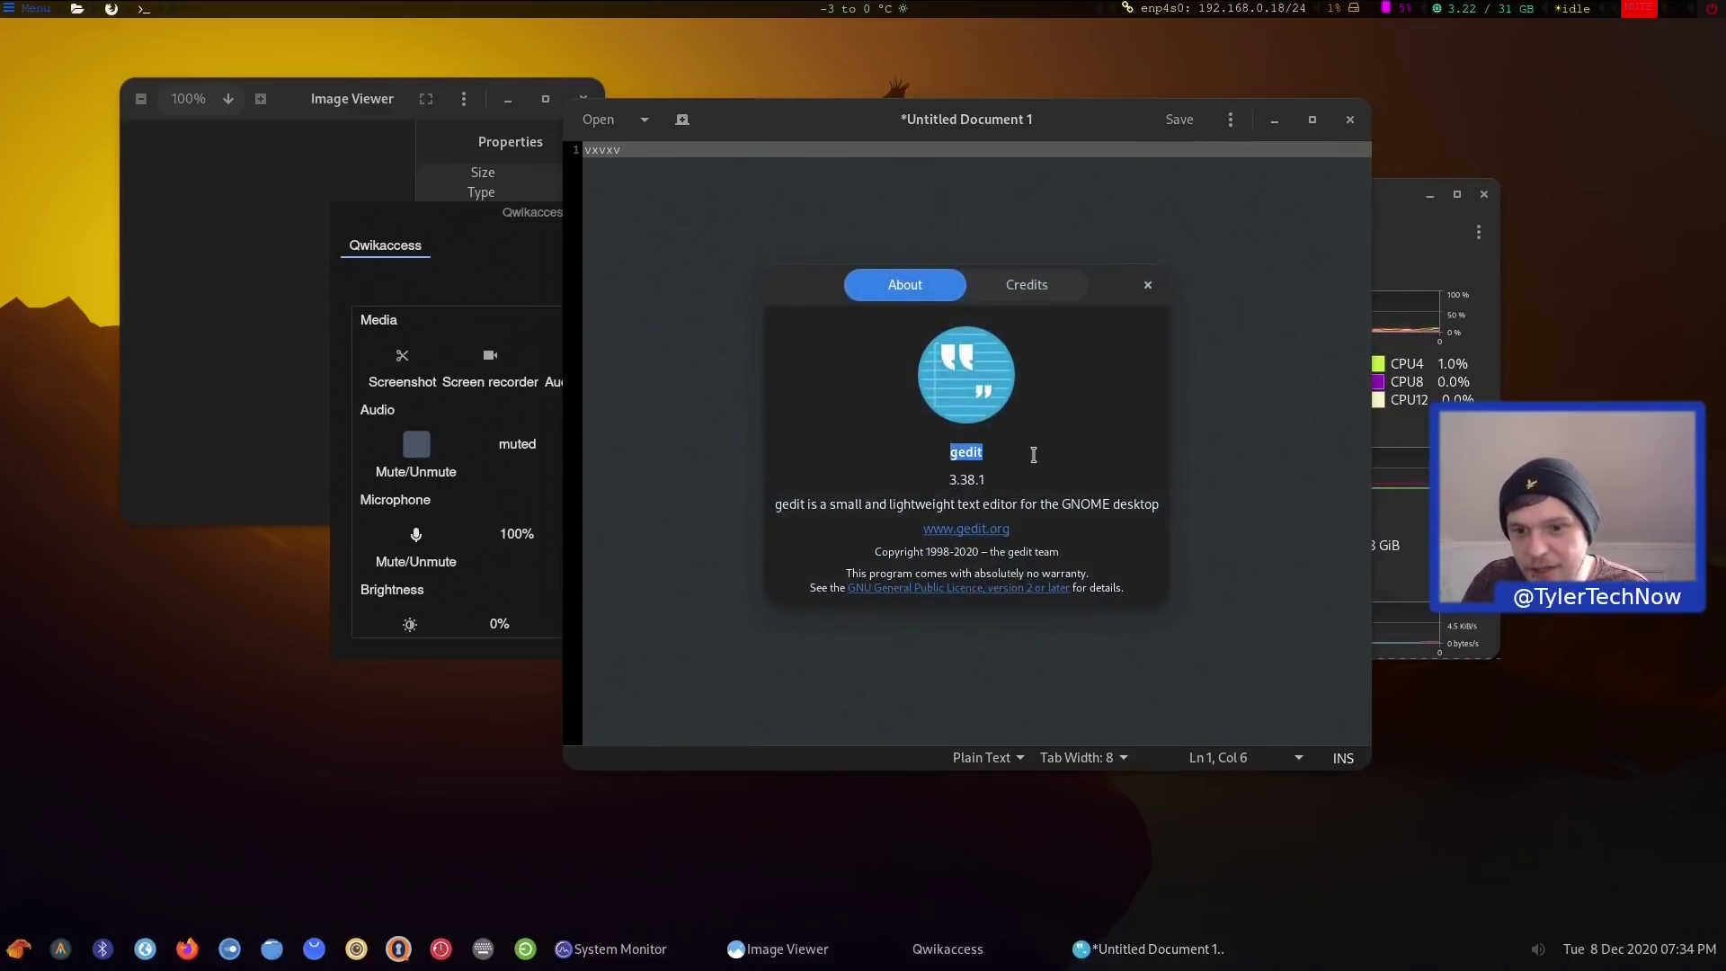
Launch the wdisplays display configuration tool from the end of the application list
click(18, 949)
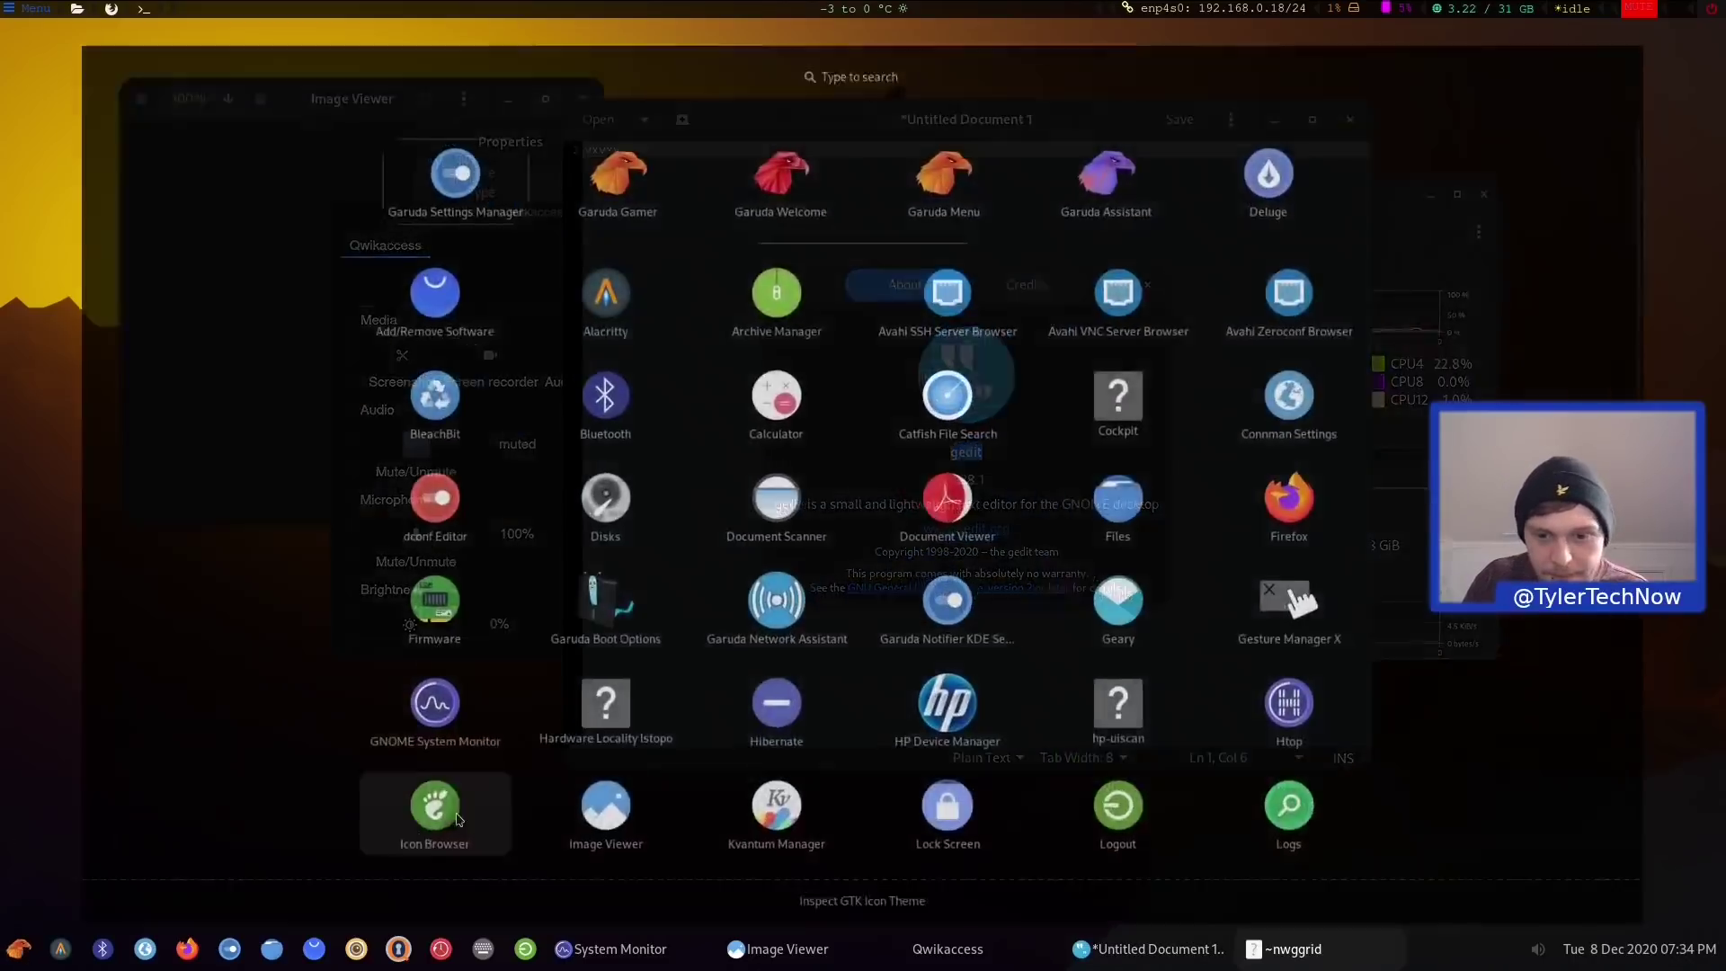
scroll(979, 631, down, 5)
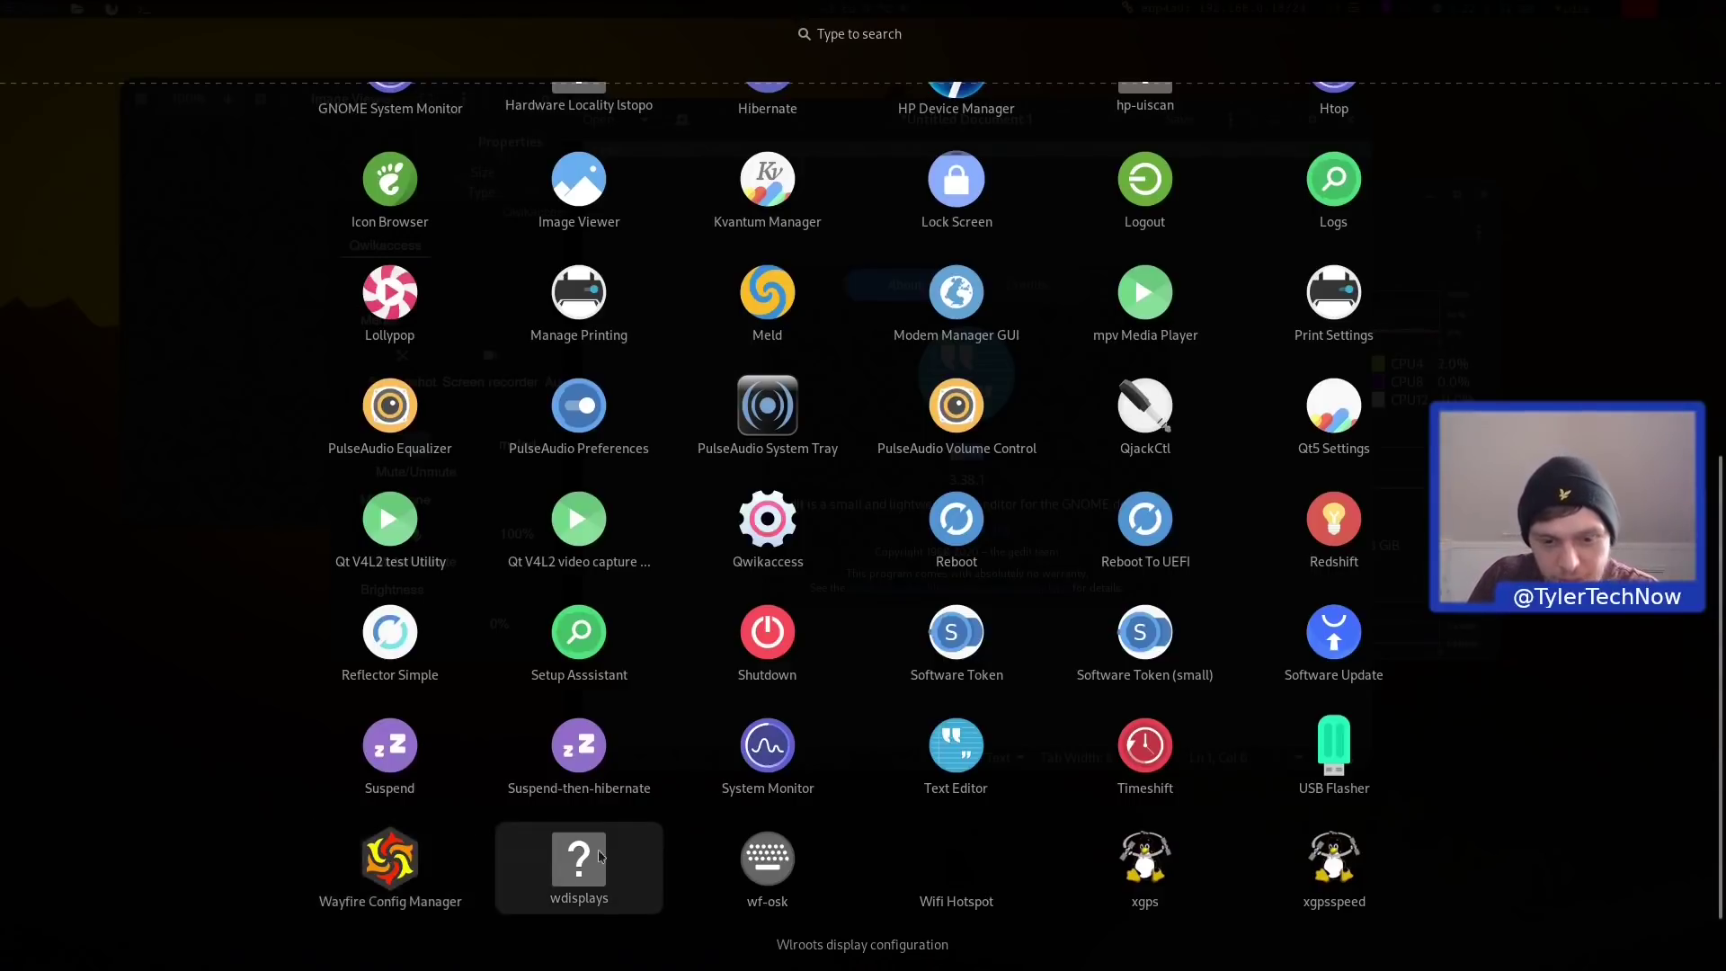
click(589, 849)
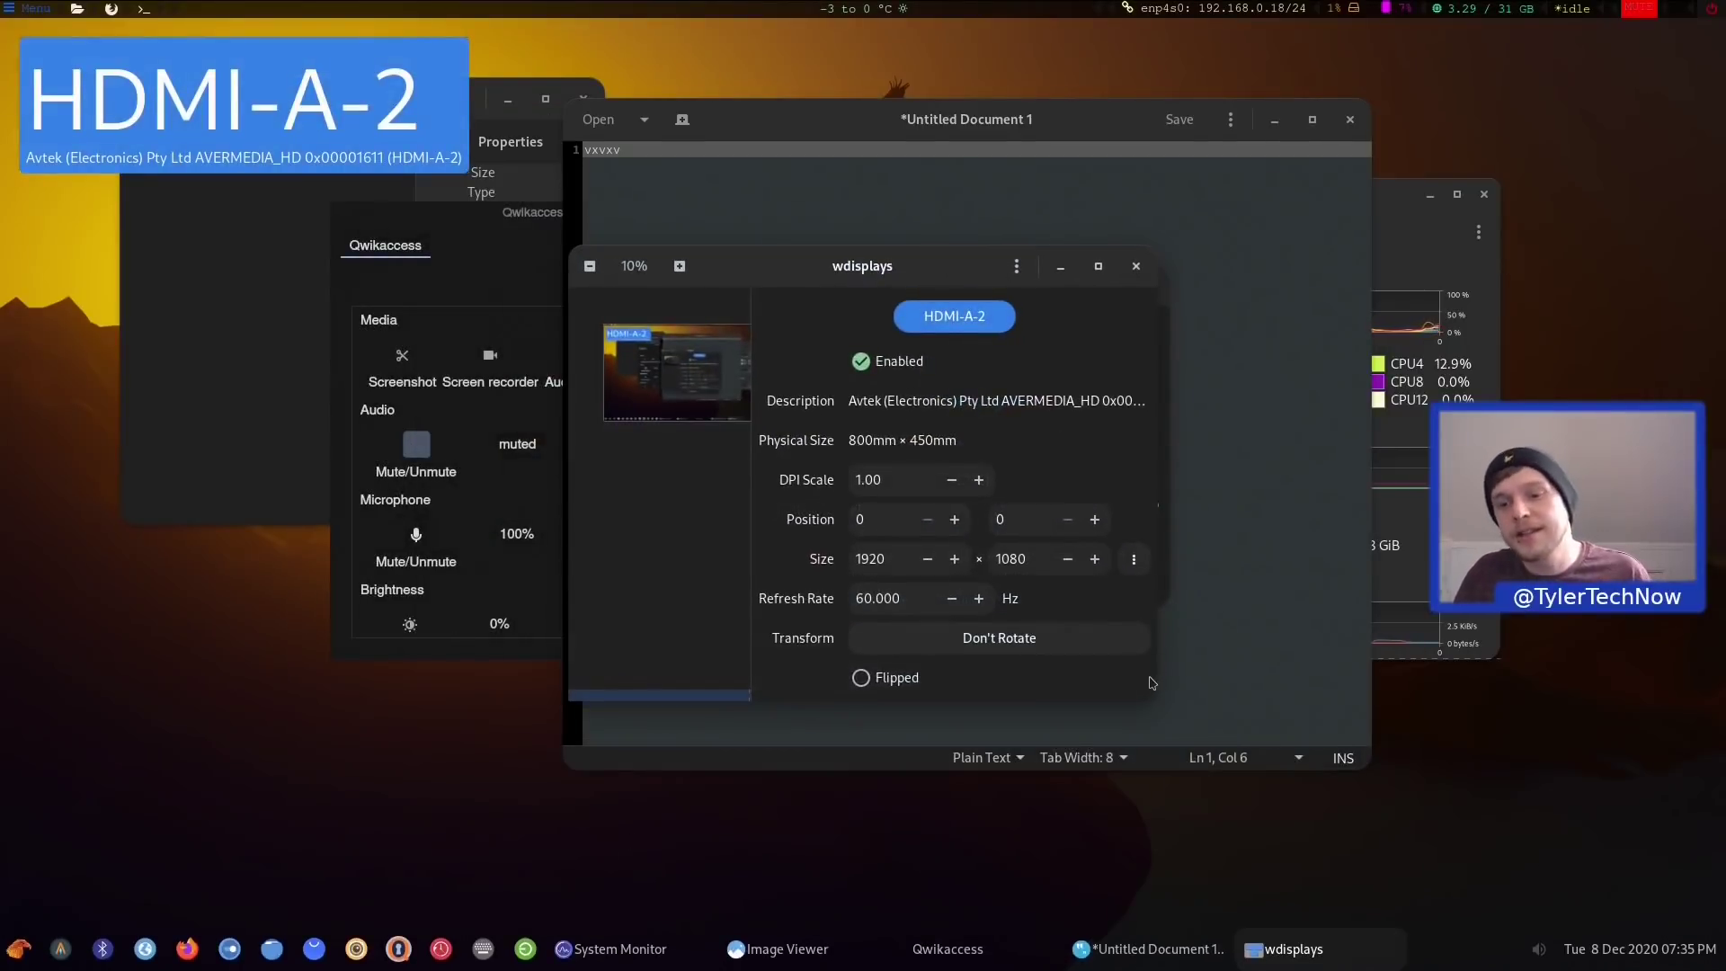
Enlarge the wdisplays window, try moving the HDMI-A-2 display to position 101, 69, cancel the change and close the tool
drag(1155, 697, 1551, 886)
drag(1070, 279, 910, 186)
mouse_move(538, 276)
mouse_down()
mouse_move(729, 328)
mouse_move(546, 281)
mouse_up()
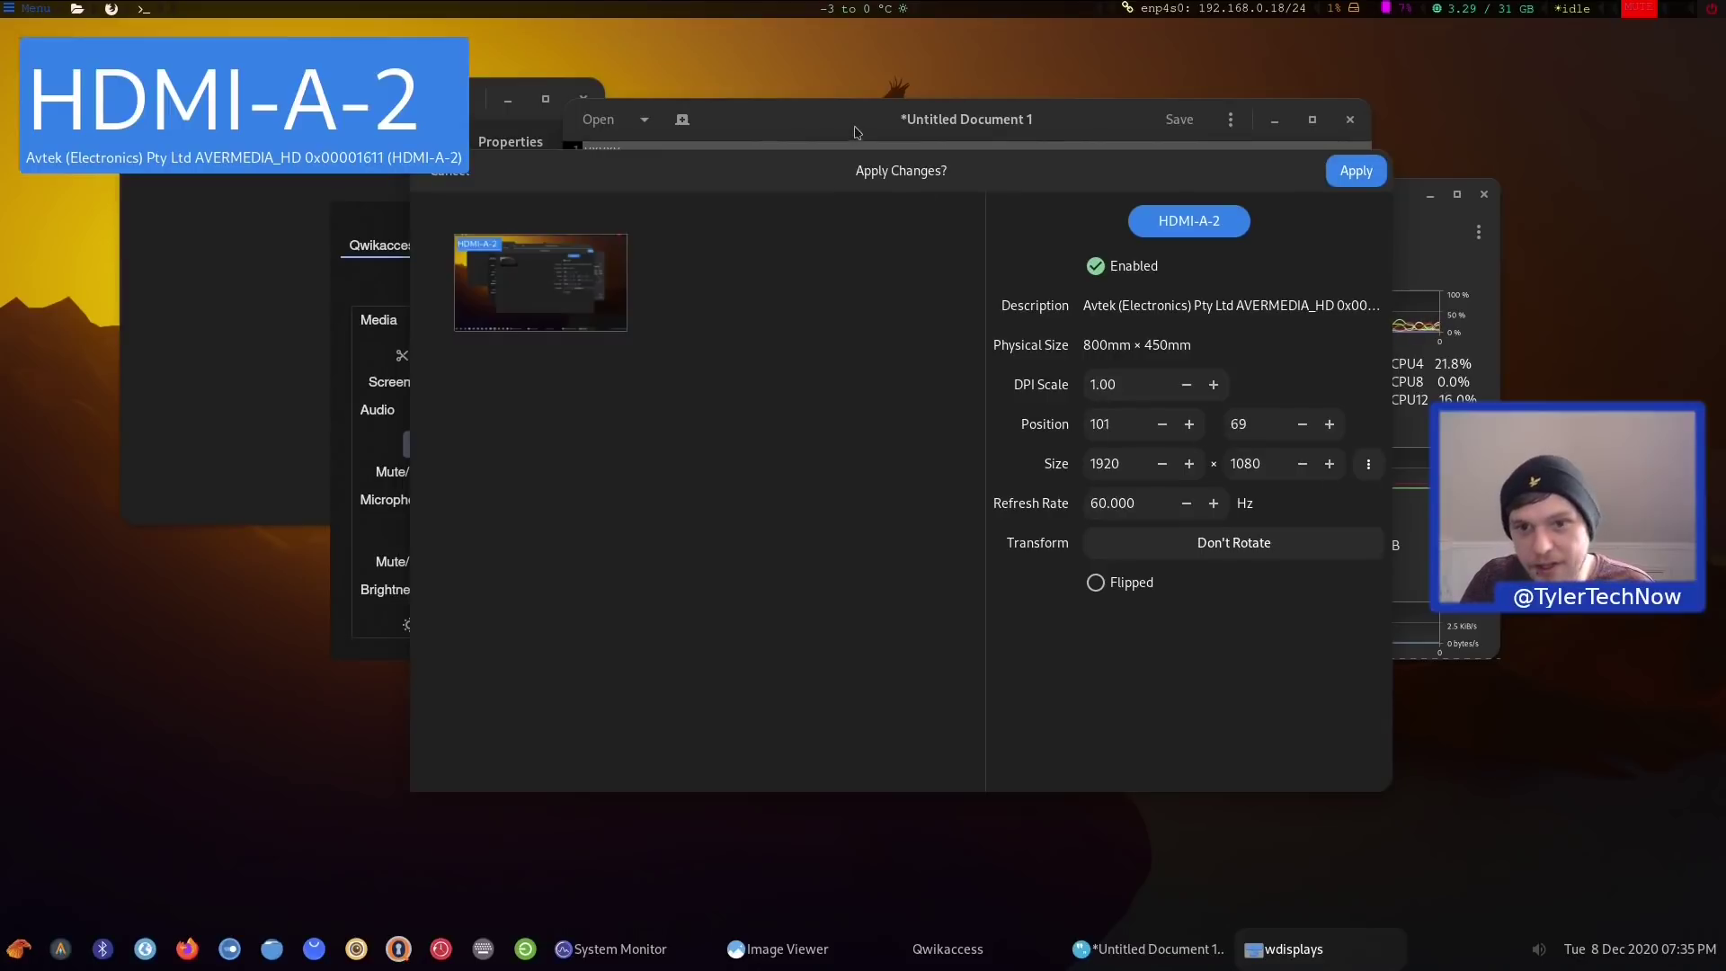
drag(907, 173, 1073, 179)
click(619, 178)
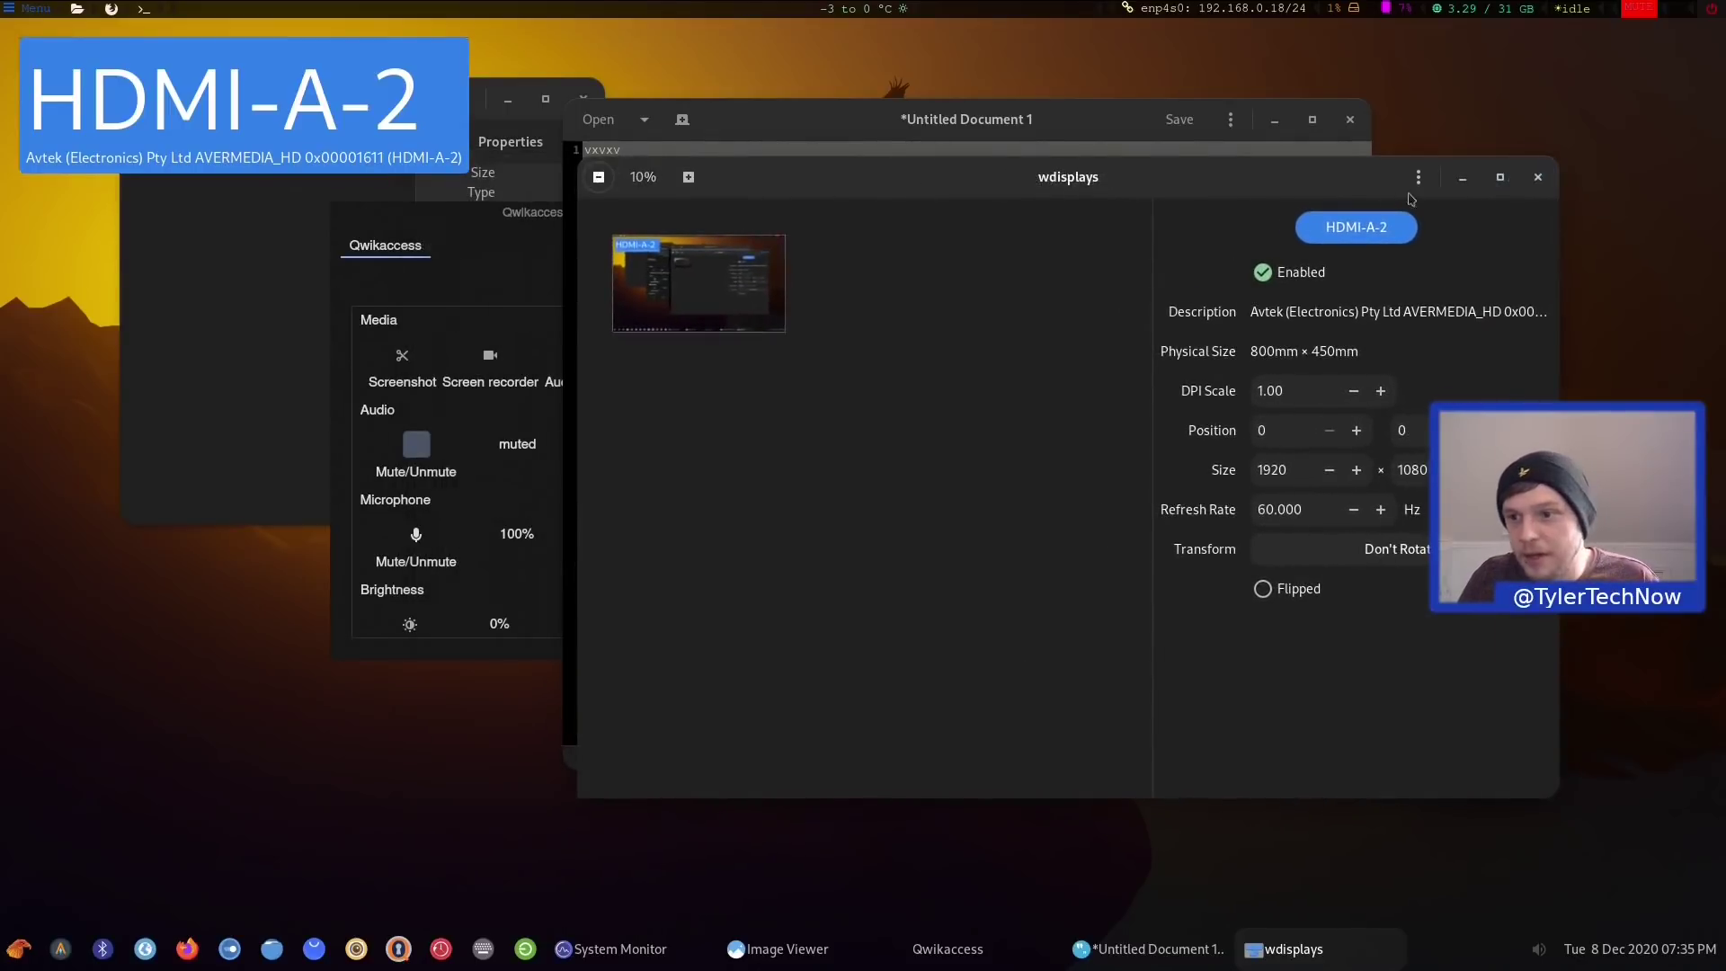
click(1537, 177)
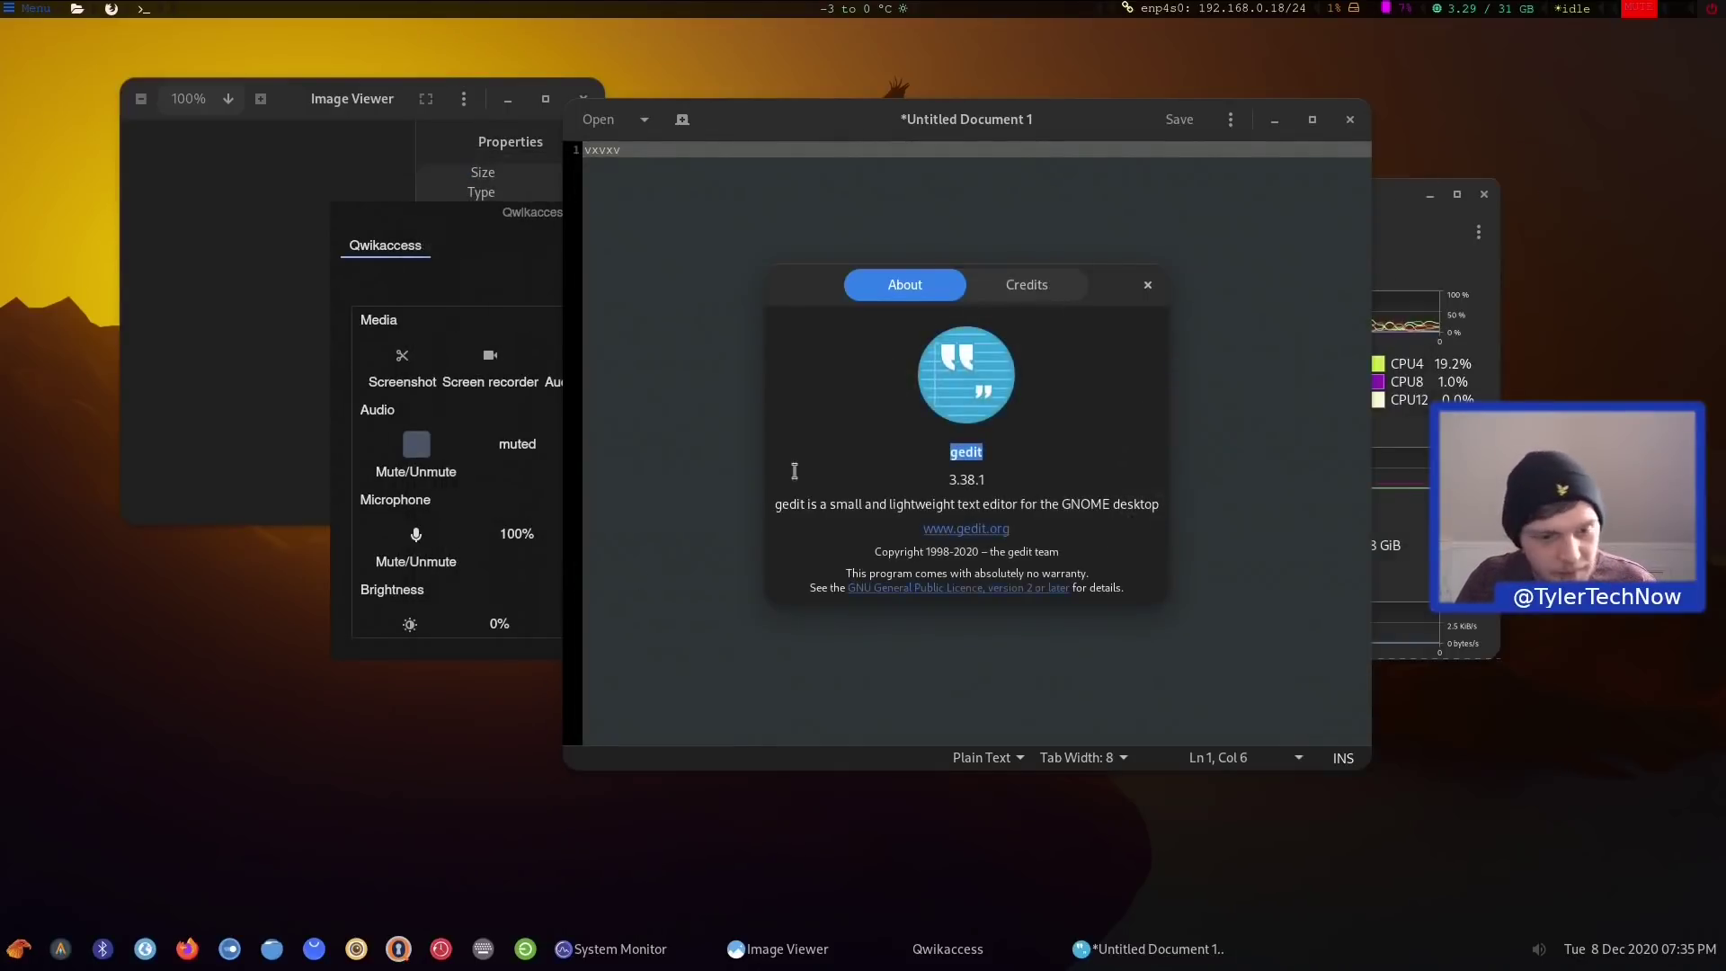
Try to launch USB Flasher from the end of the application list
click(20, 951)
scroll(754, 697, down, 7)
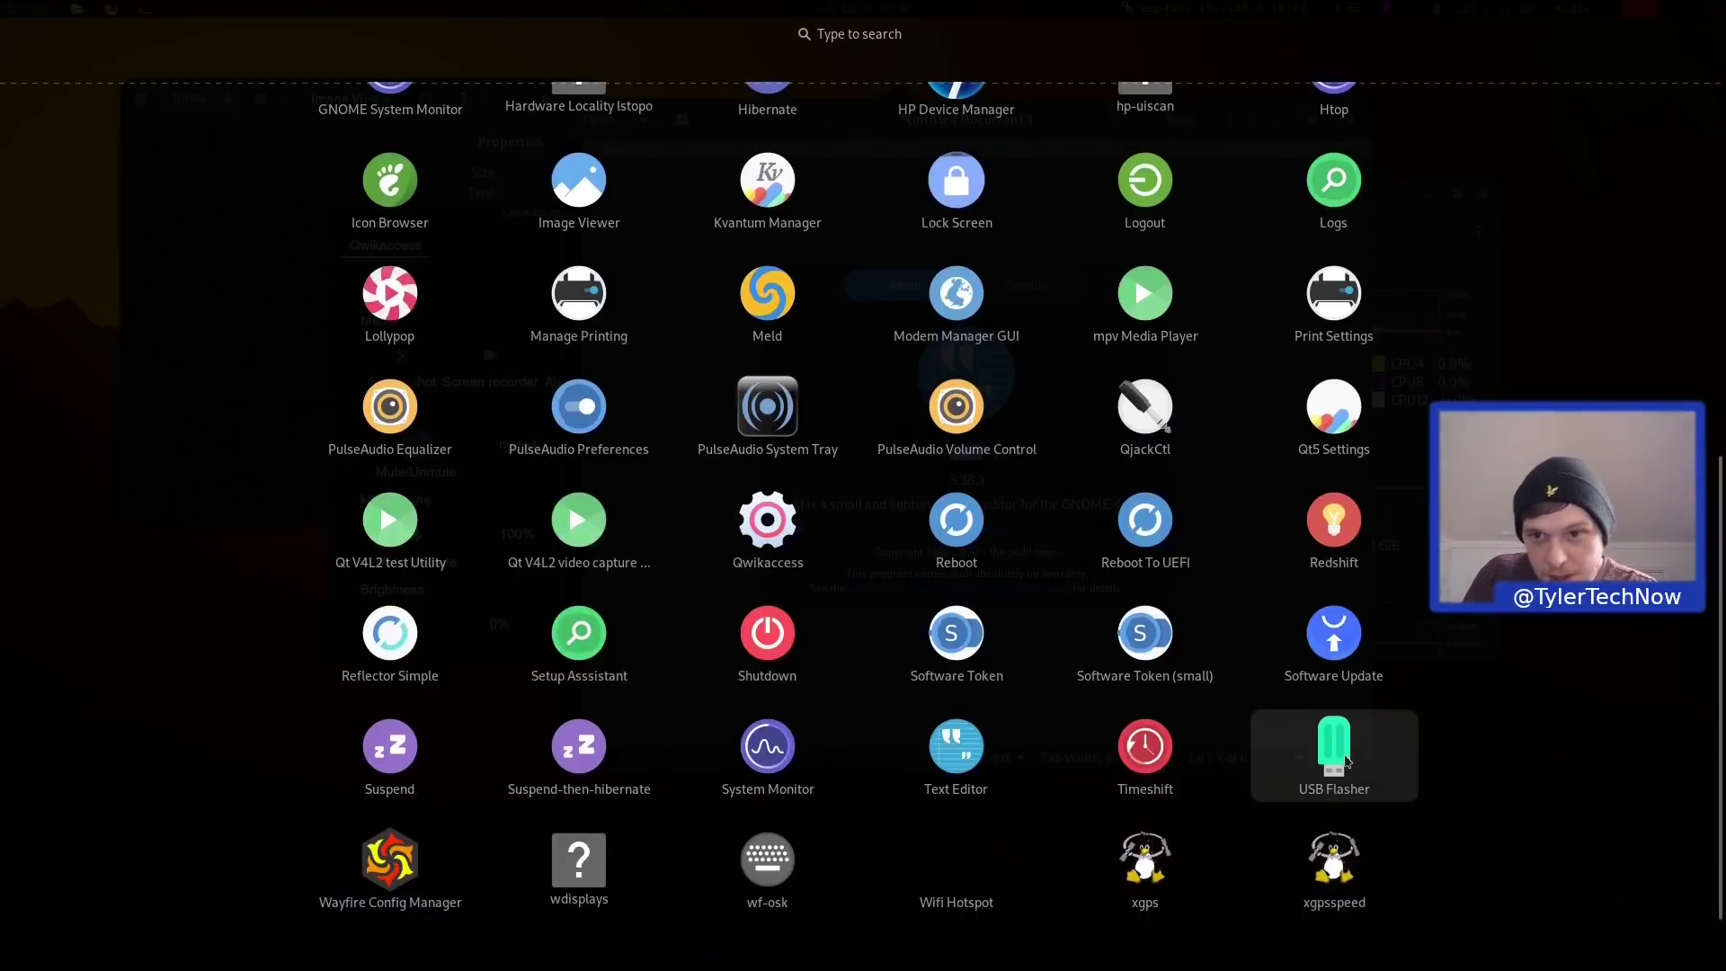
click(1327, 759)
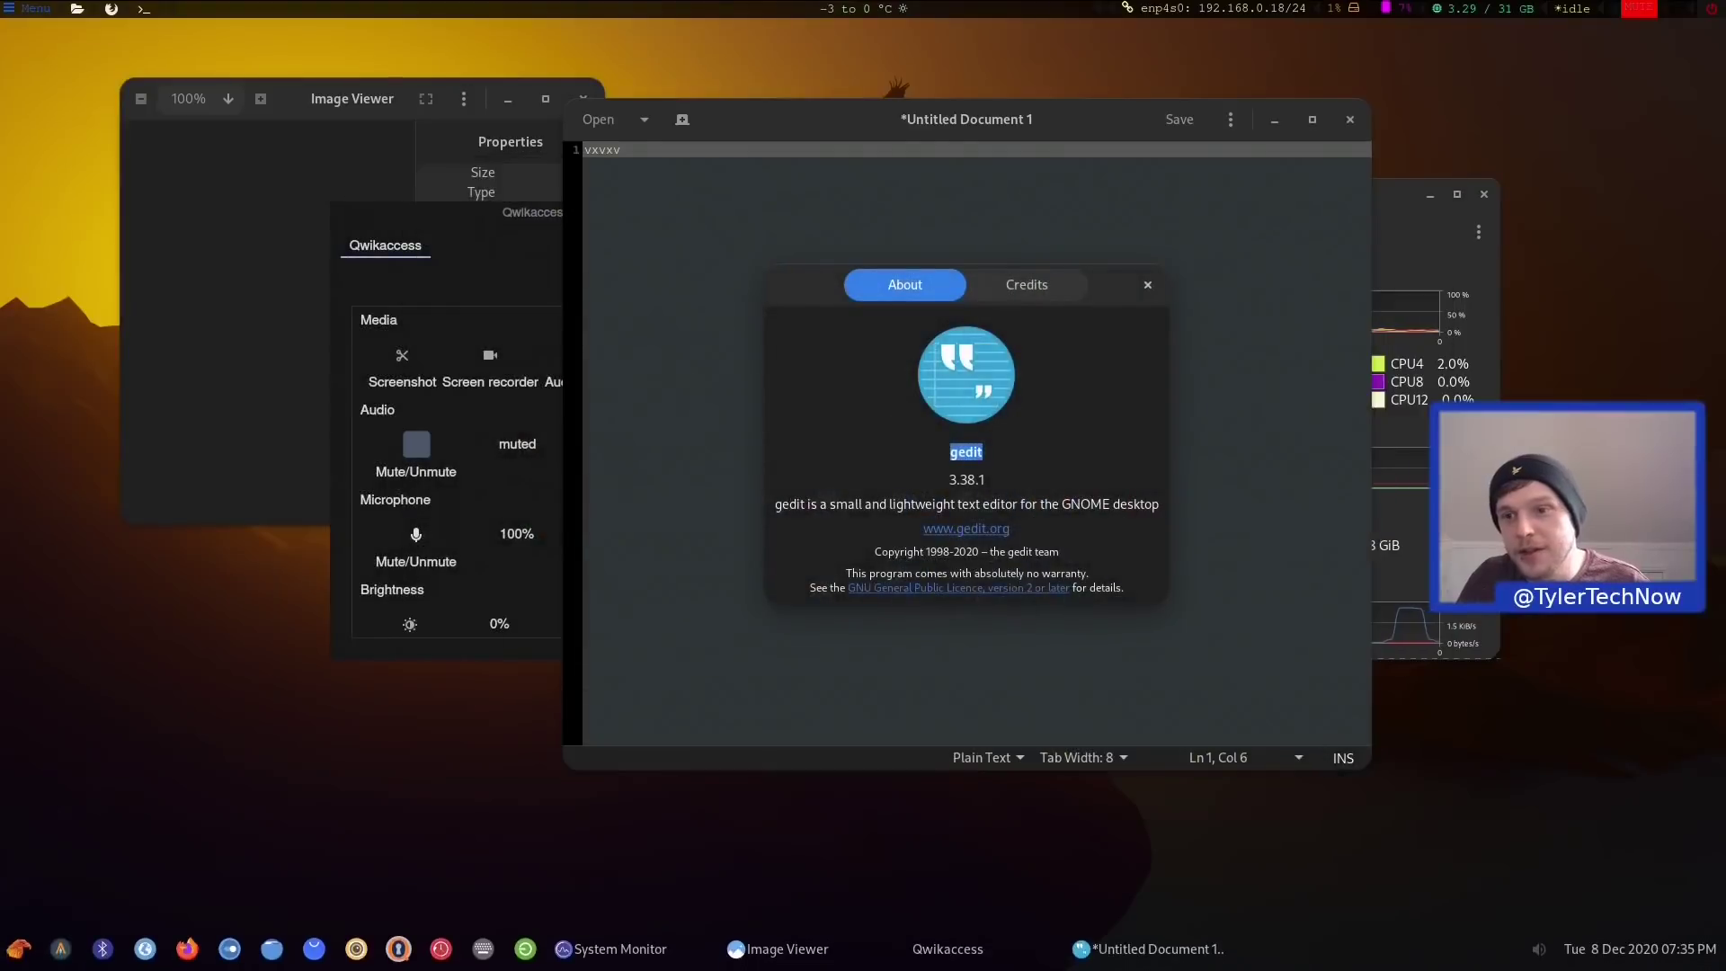
Close Text Editor without saving the document, along with the Qwikaccess, Image Viewer and System Monitor windows
click(1147, 284)
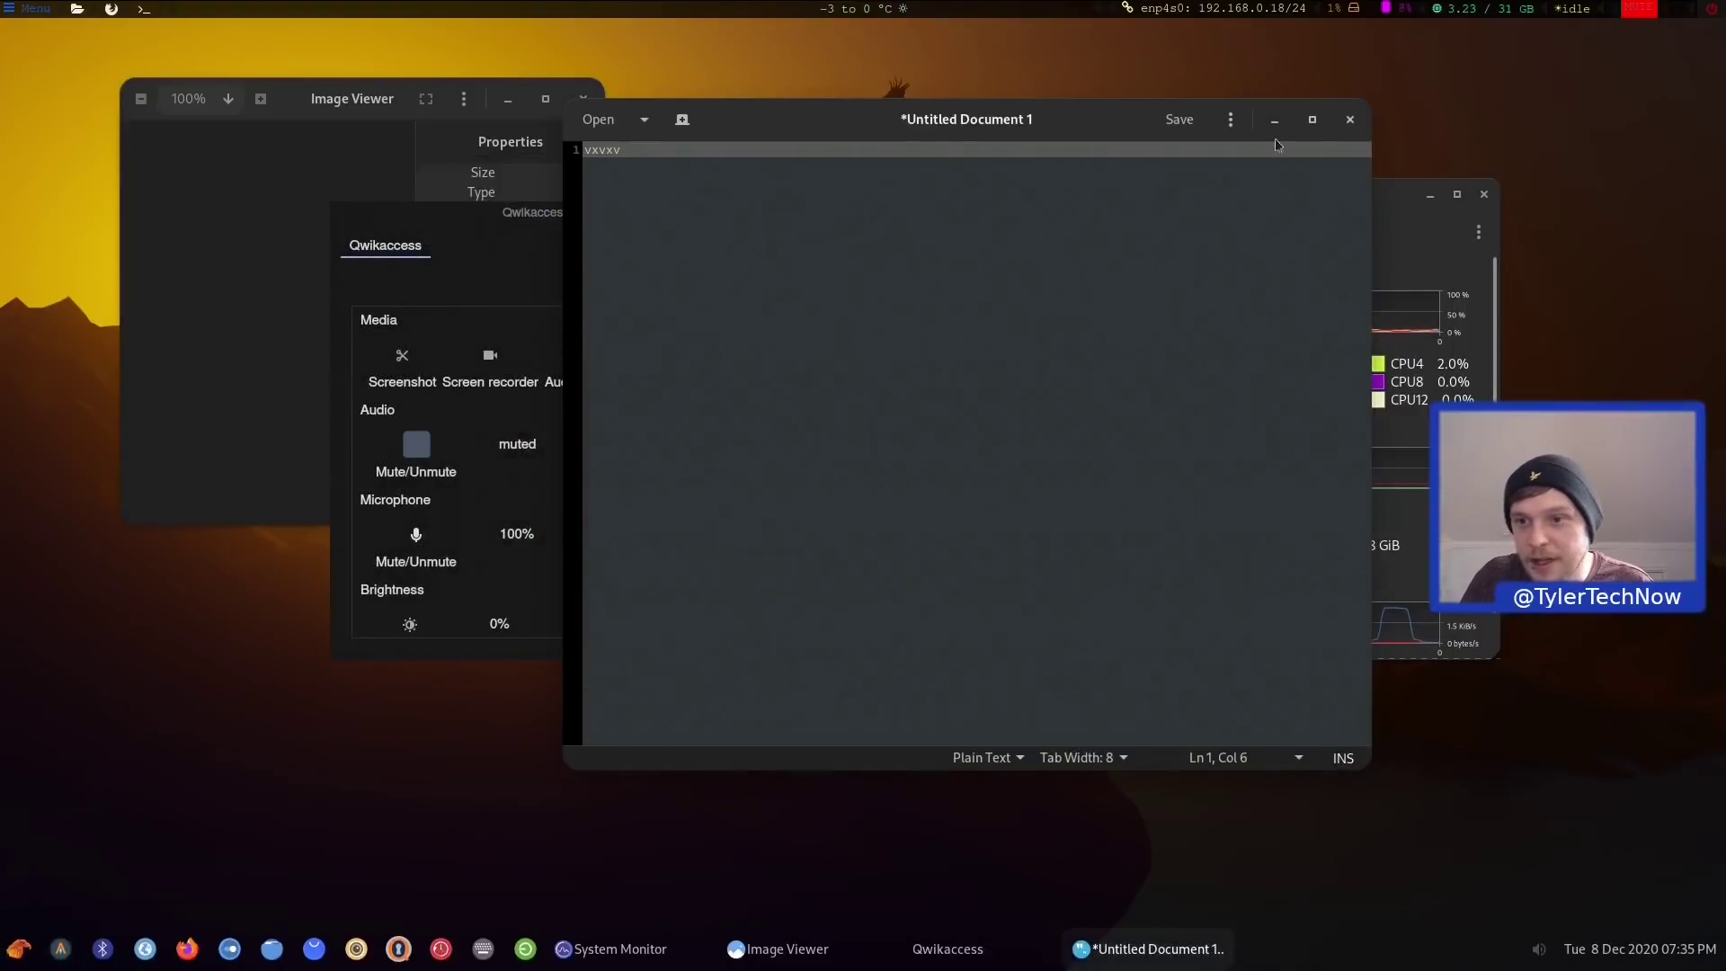
click(1350, 119)
click(806, 486)
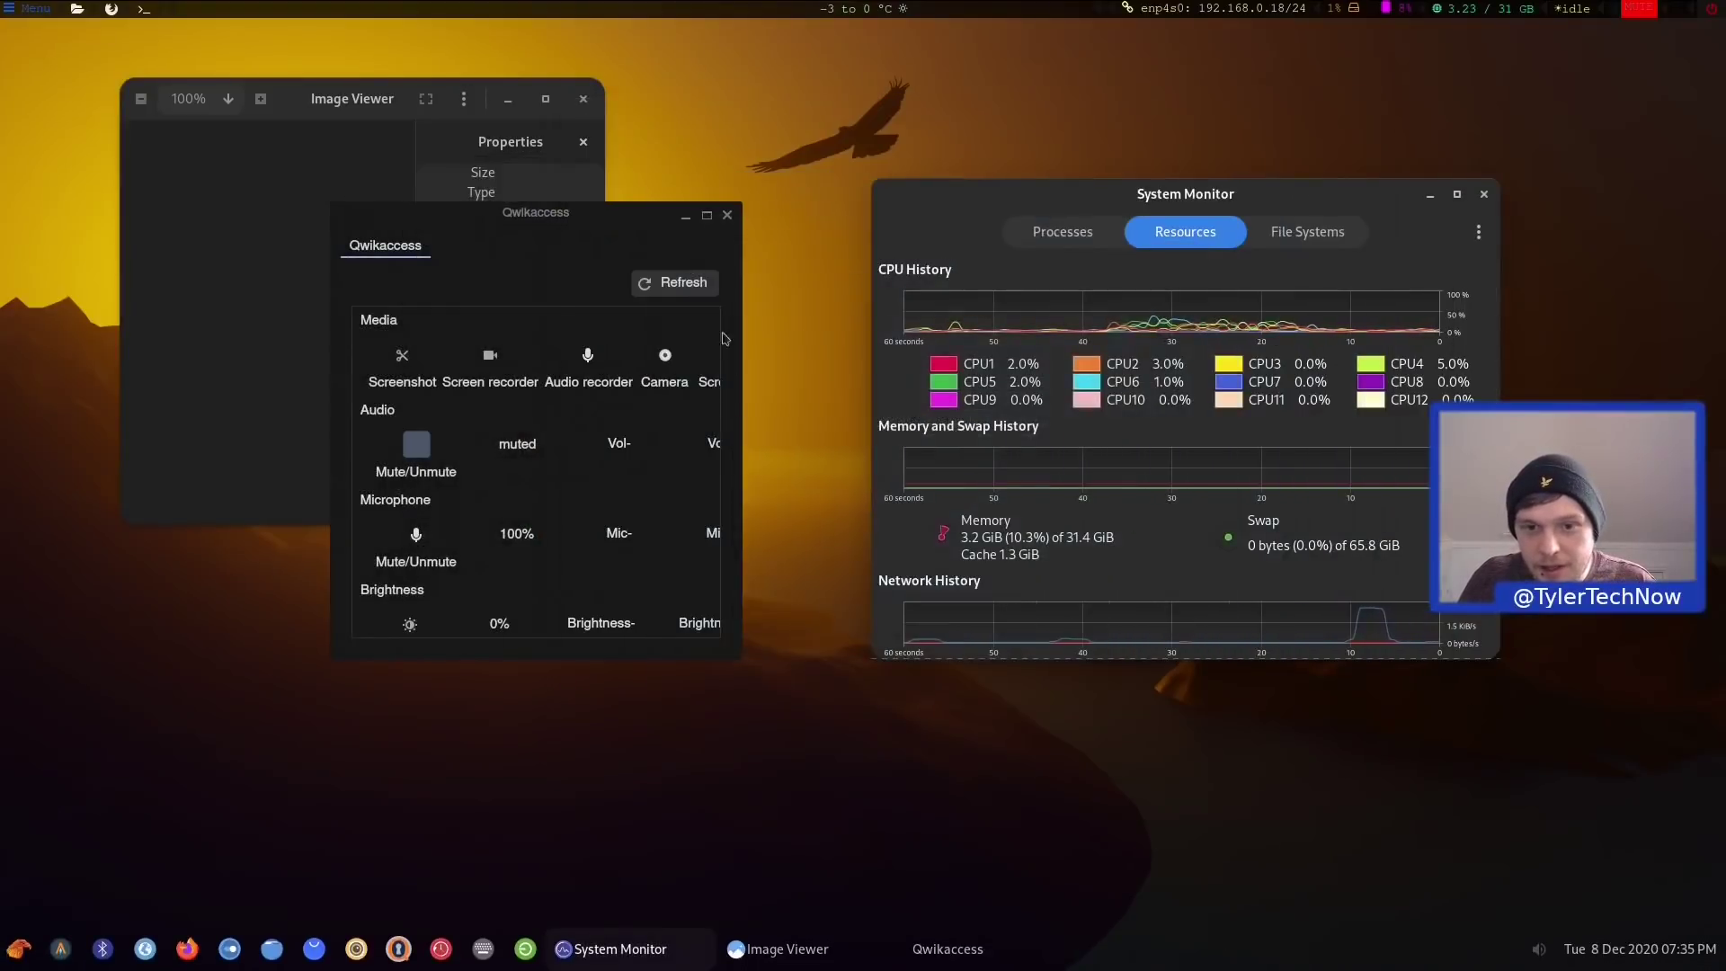
click(727, 220)
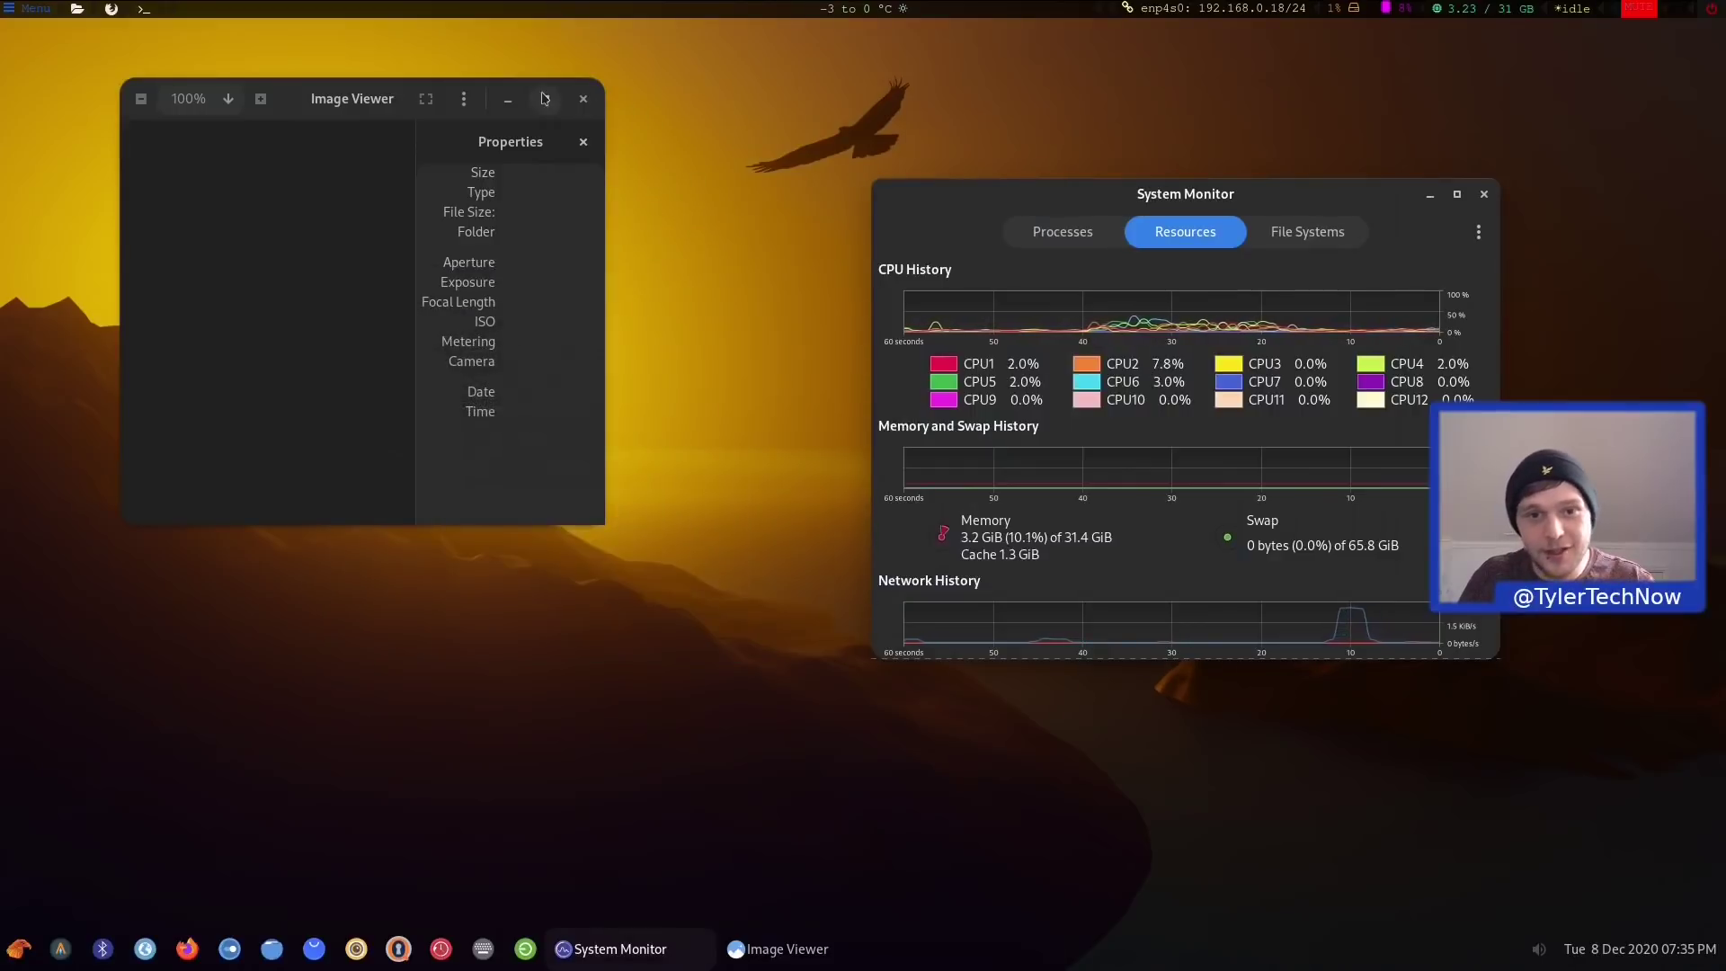
click(583, 99)
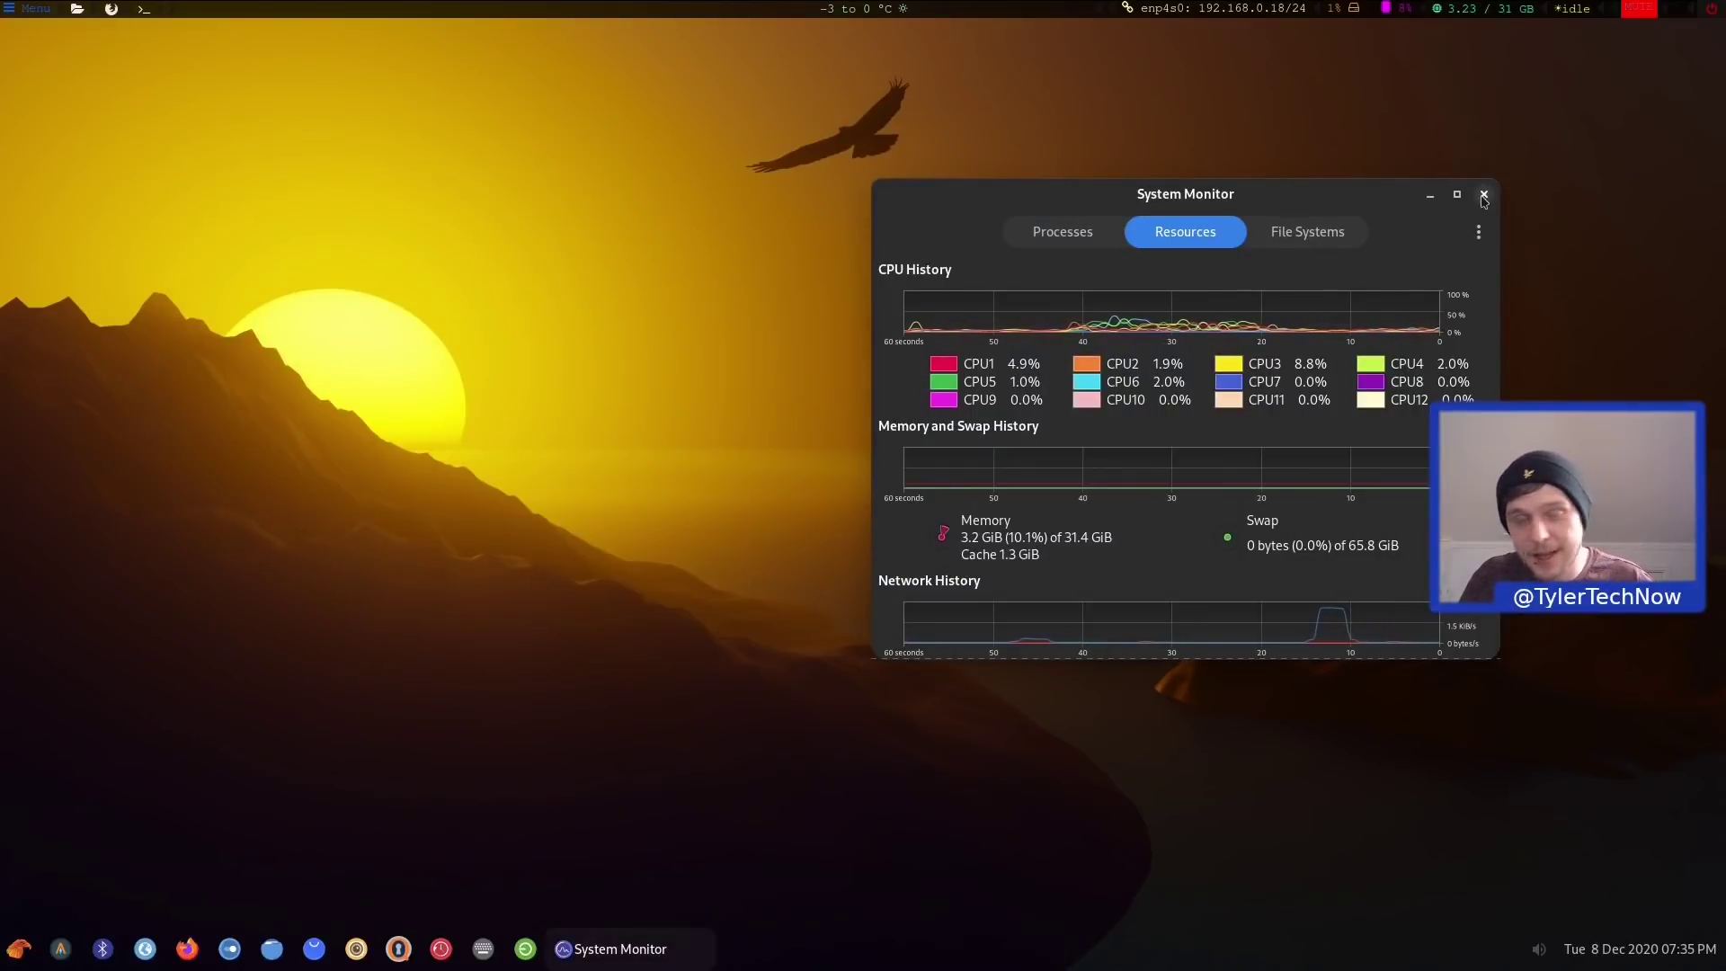
click(1485, 194)
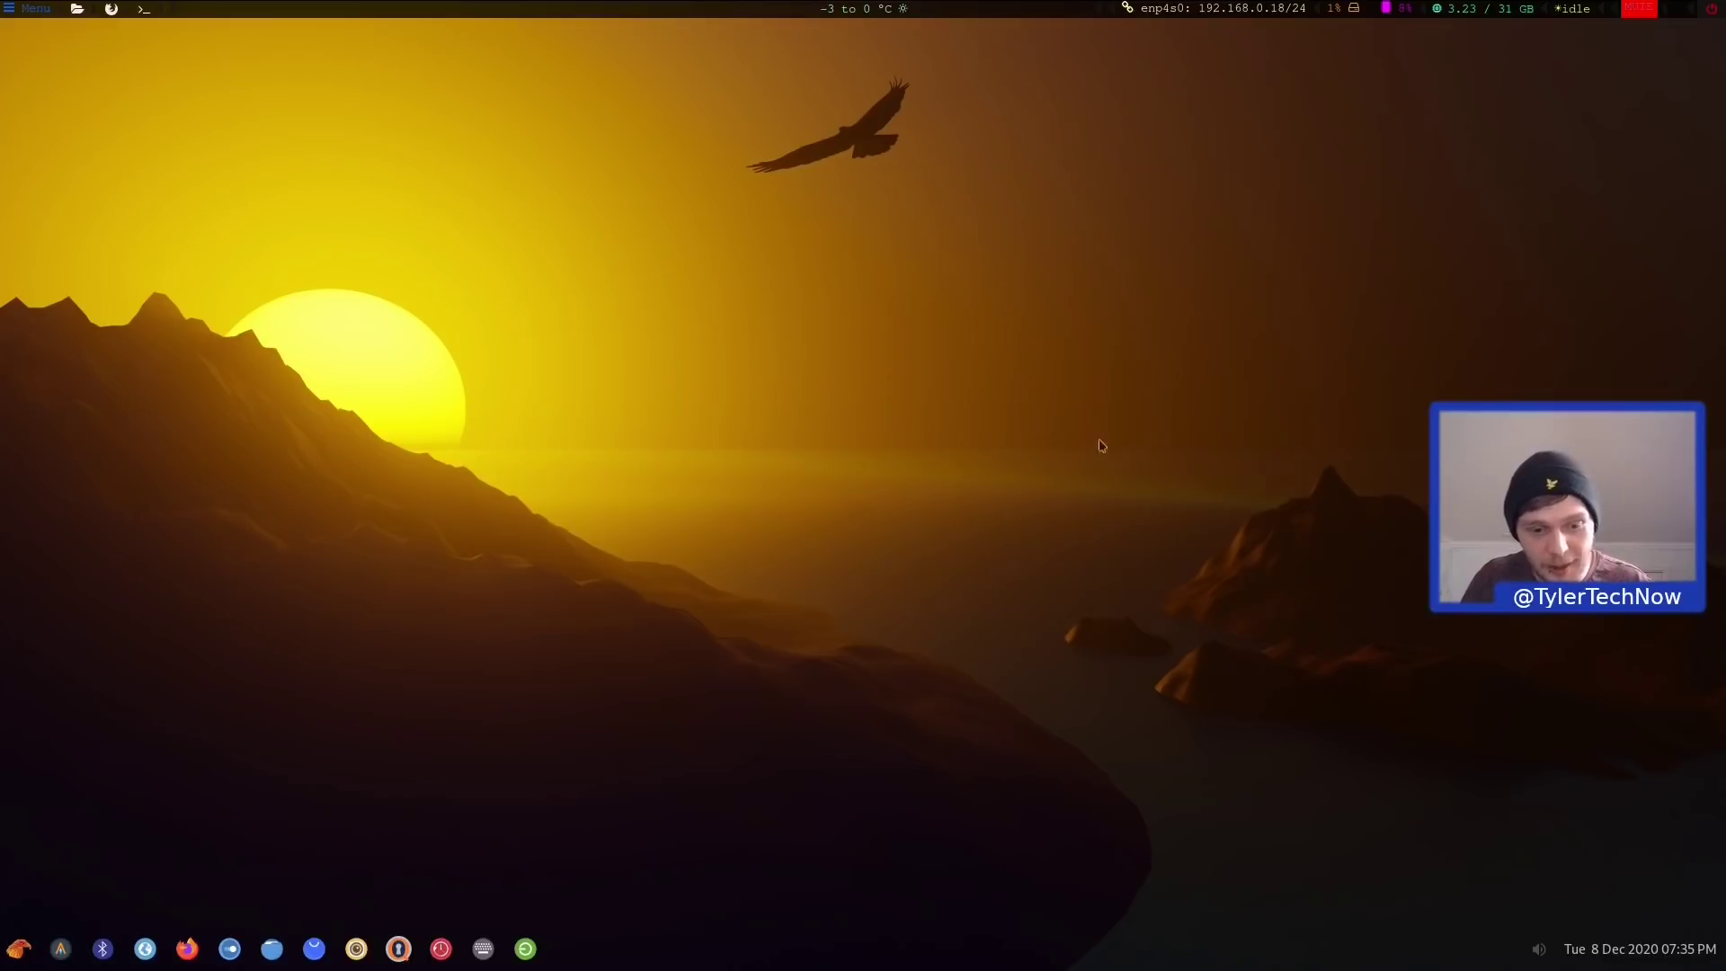
Open the pending updates in Add/Remove Software and apply all of them
click(312, 949)
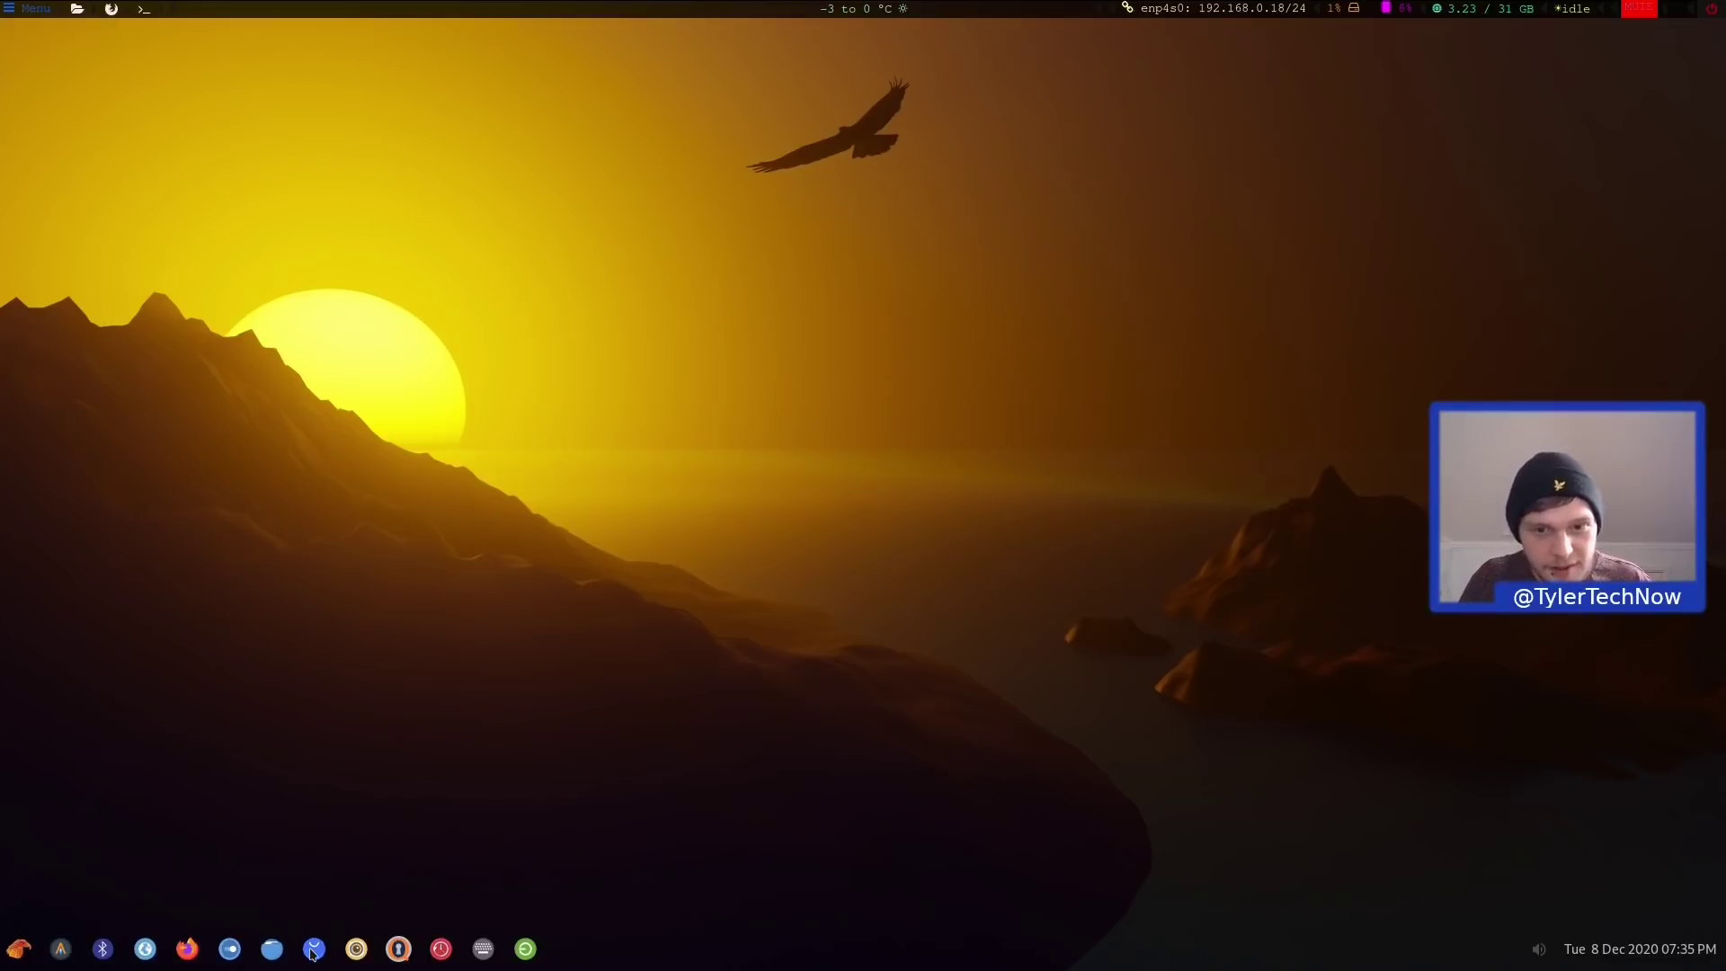
click(1023, 232)
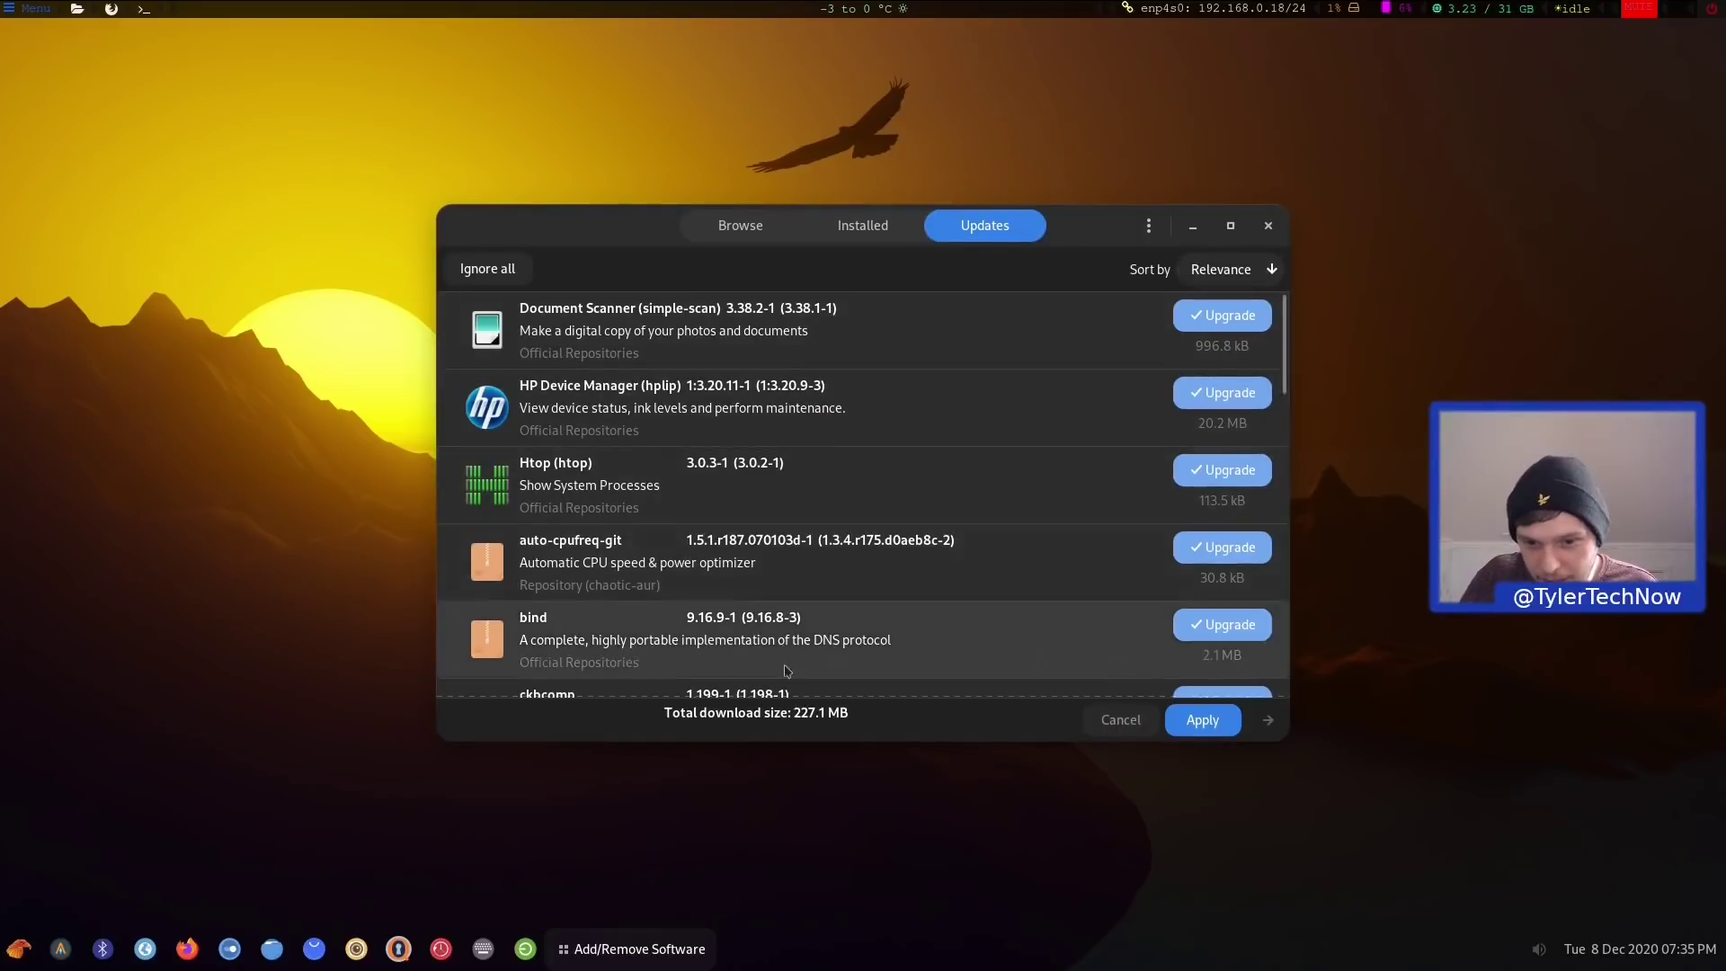
click(1207, 720)
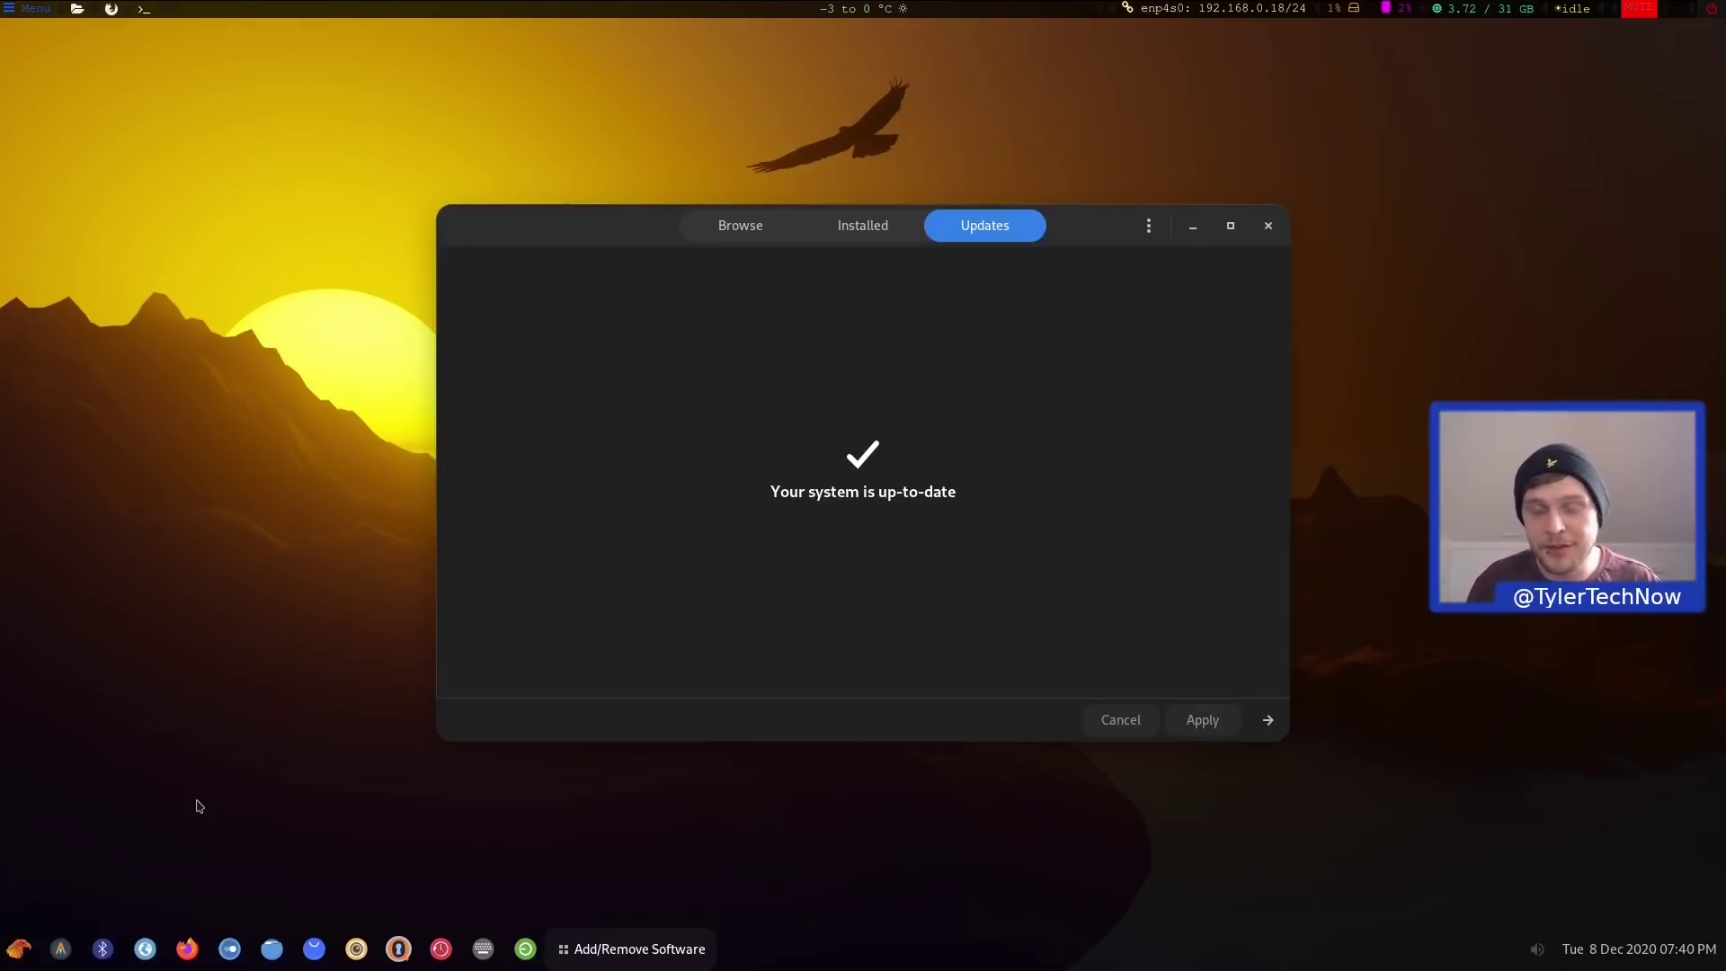
Search the applications for "timeshift", launch Timeshift, and authenticate with the account password
click(16, 952)
text(timeshift)
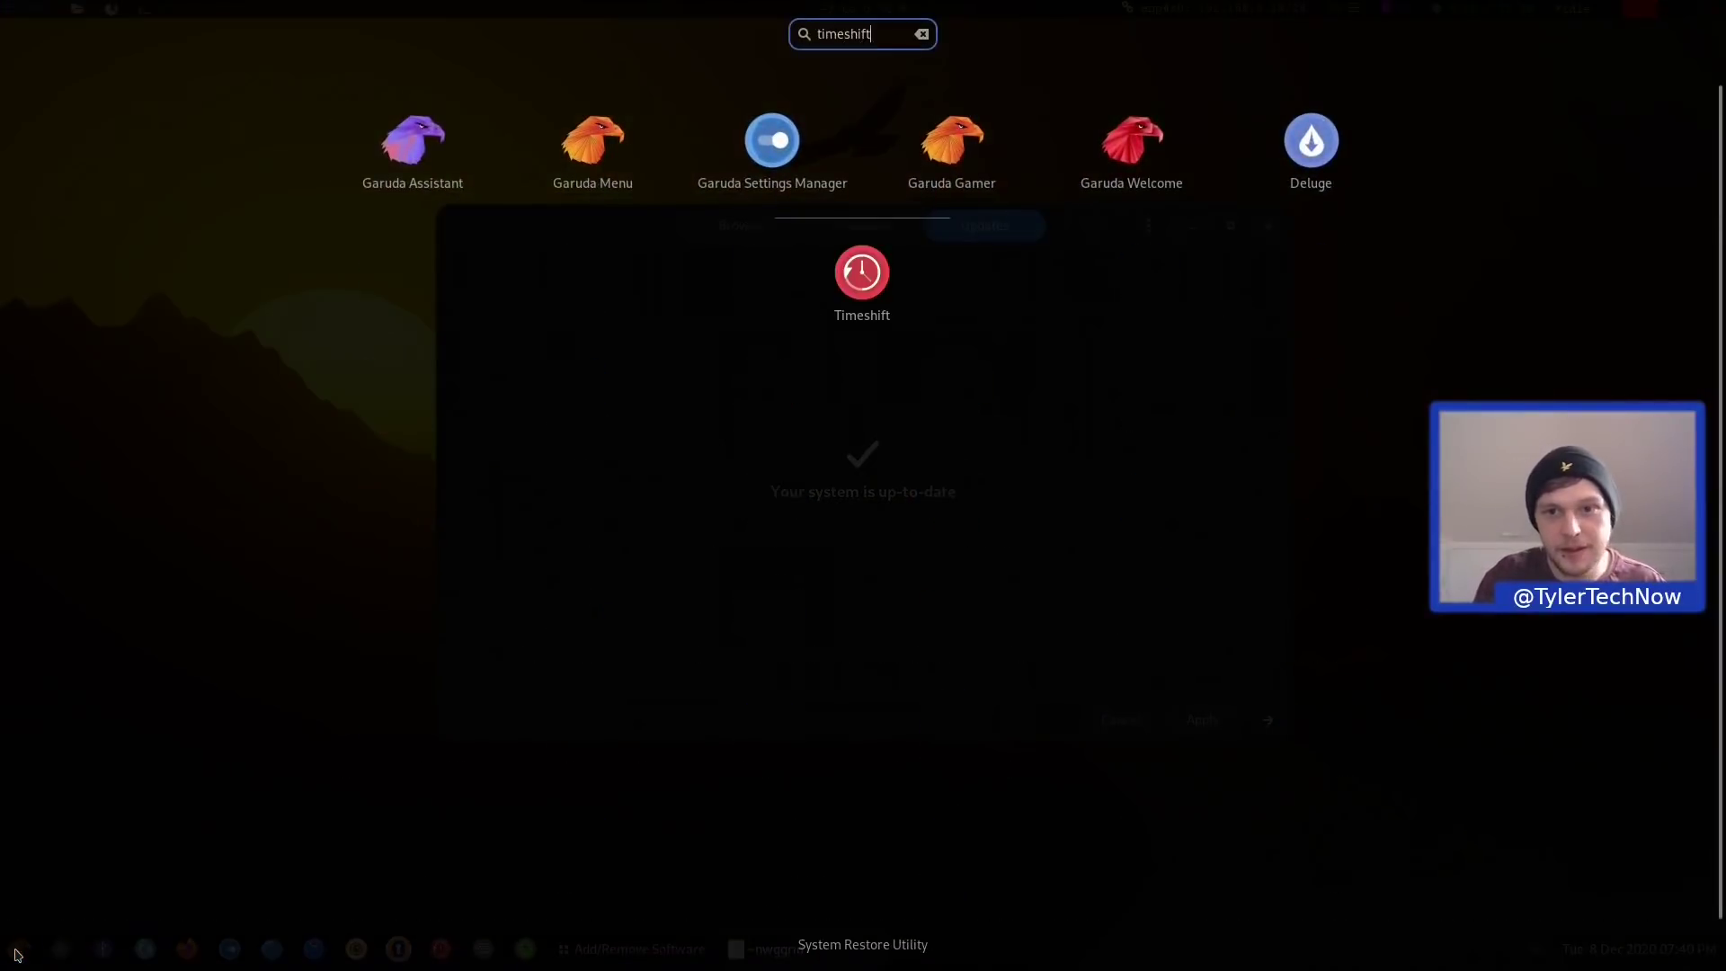
key(Return)
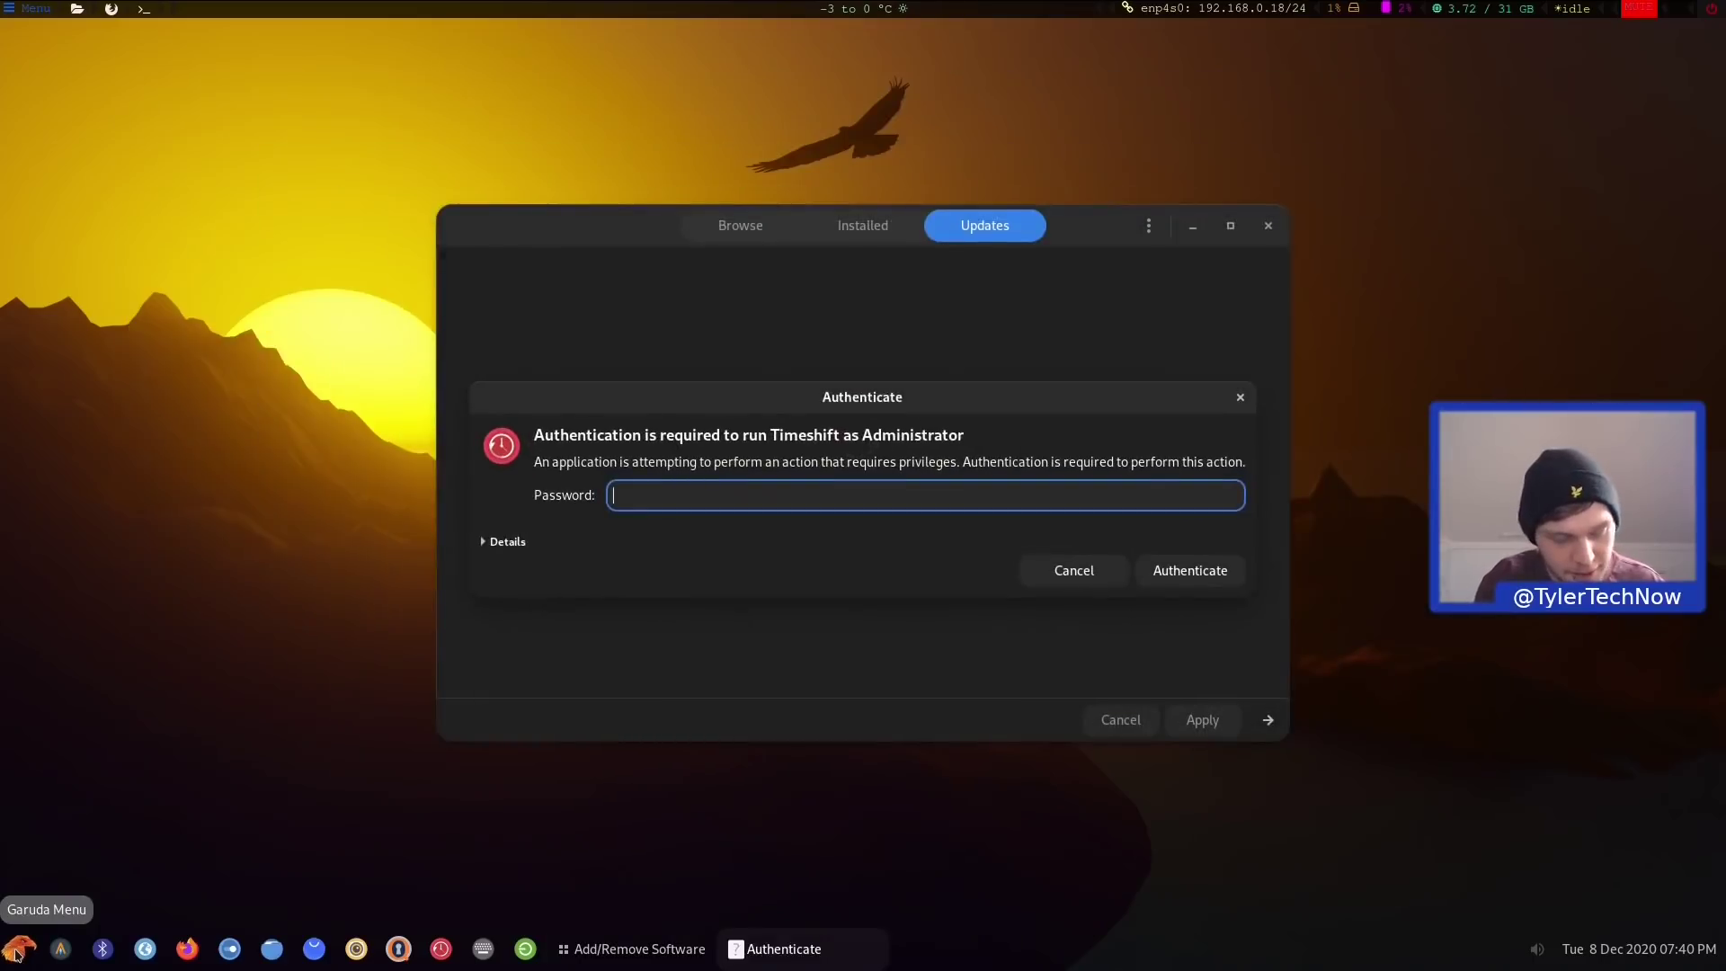
text(•)
key(Return)
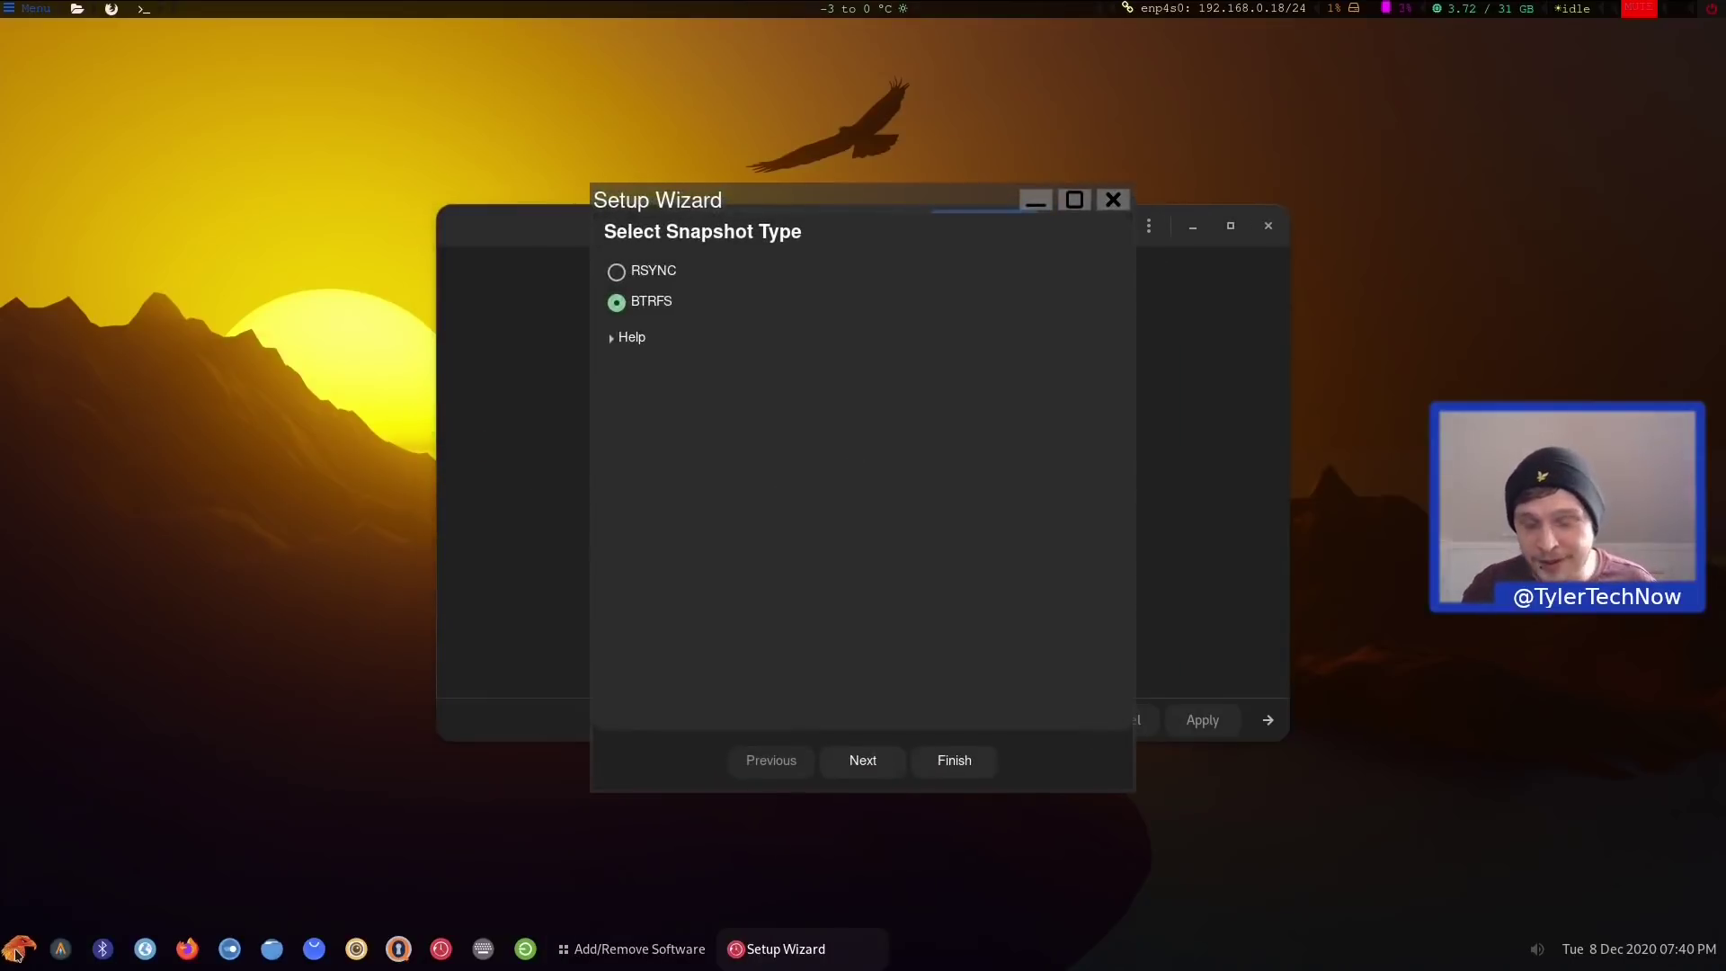
click(861, 761)
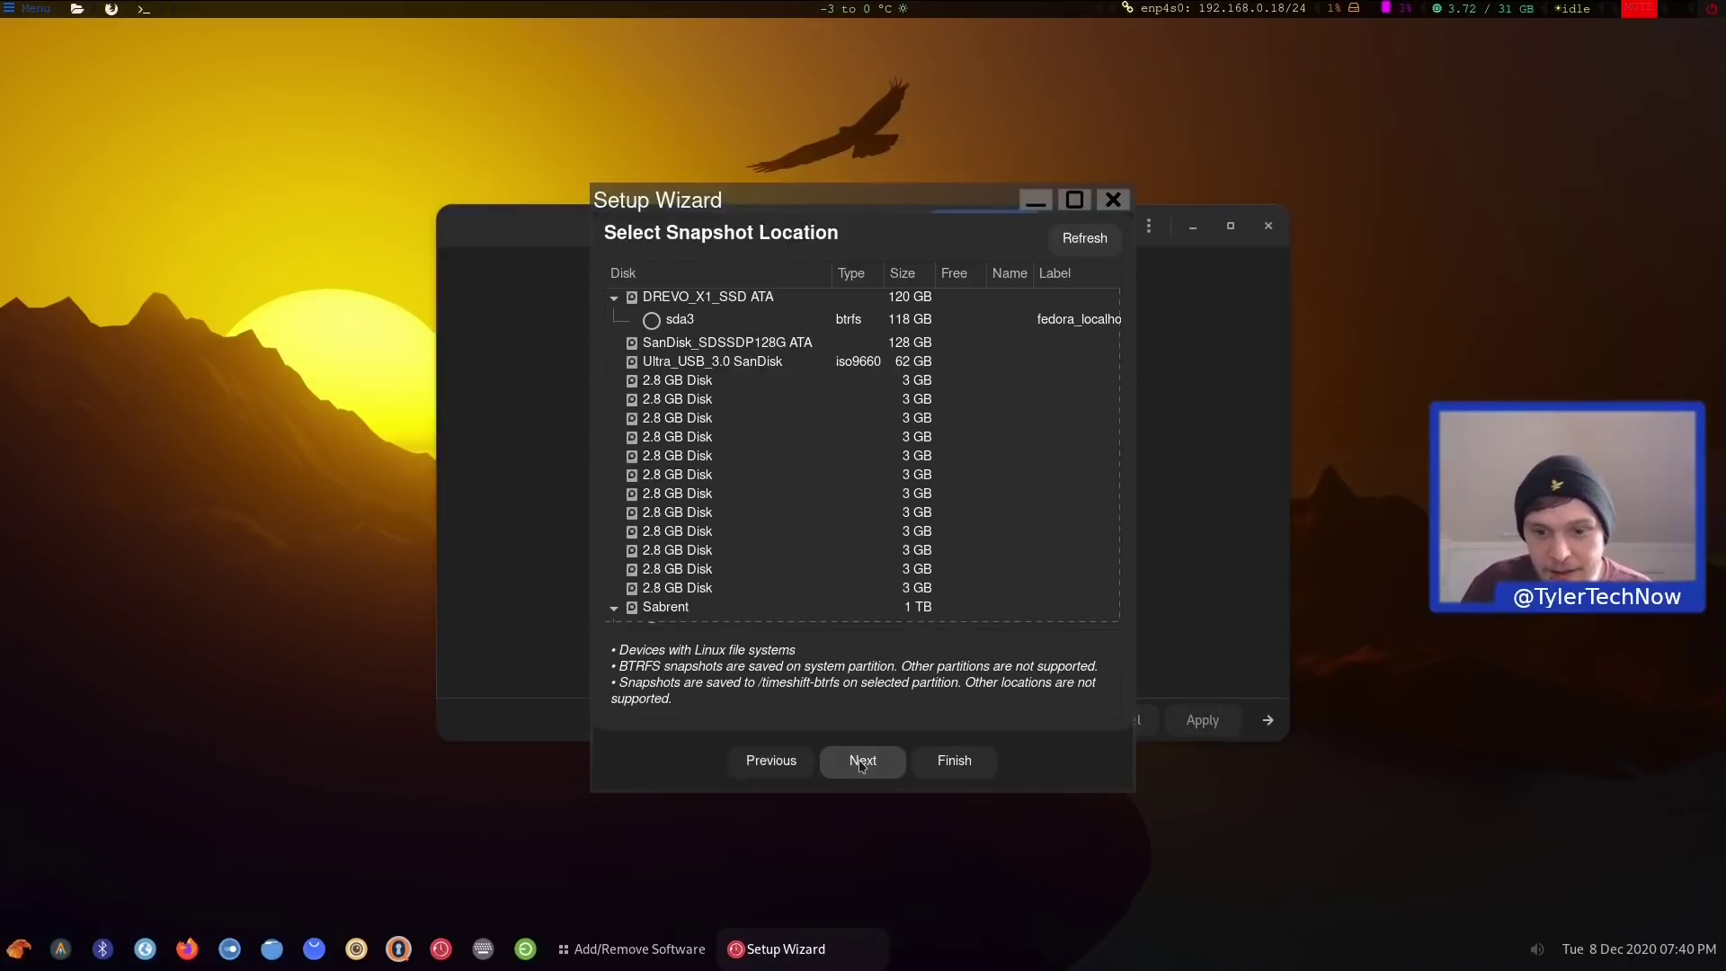
click(862, 761)
click(861, 761)
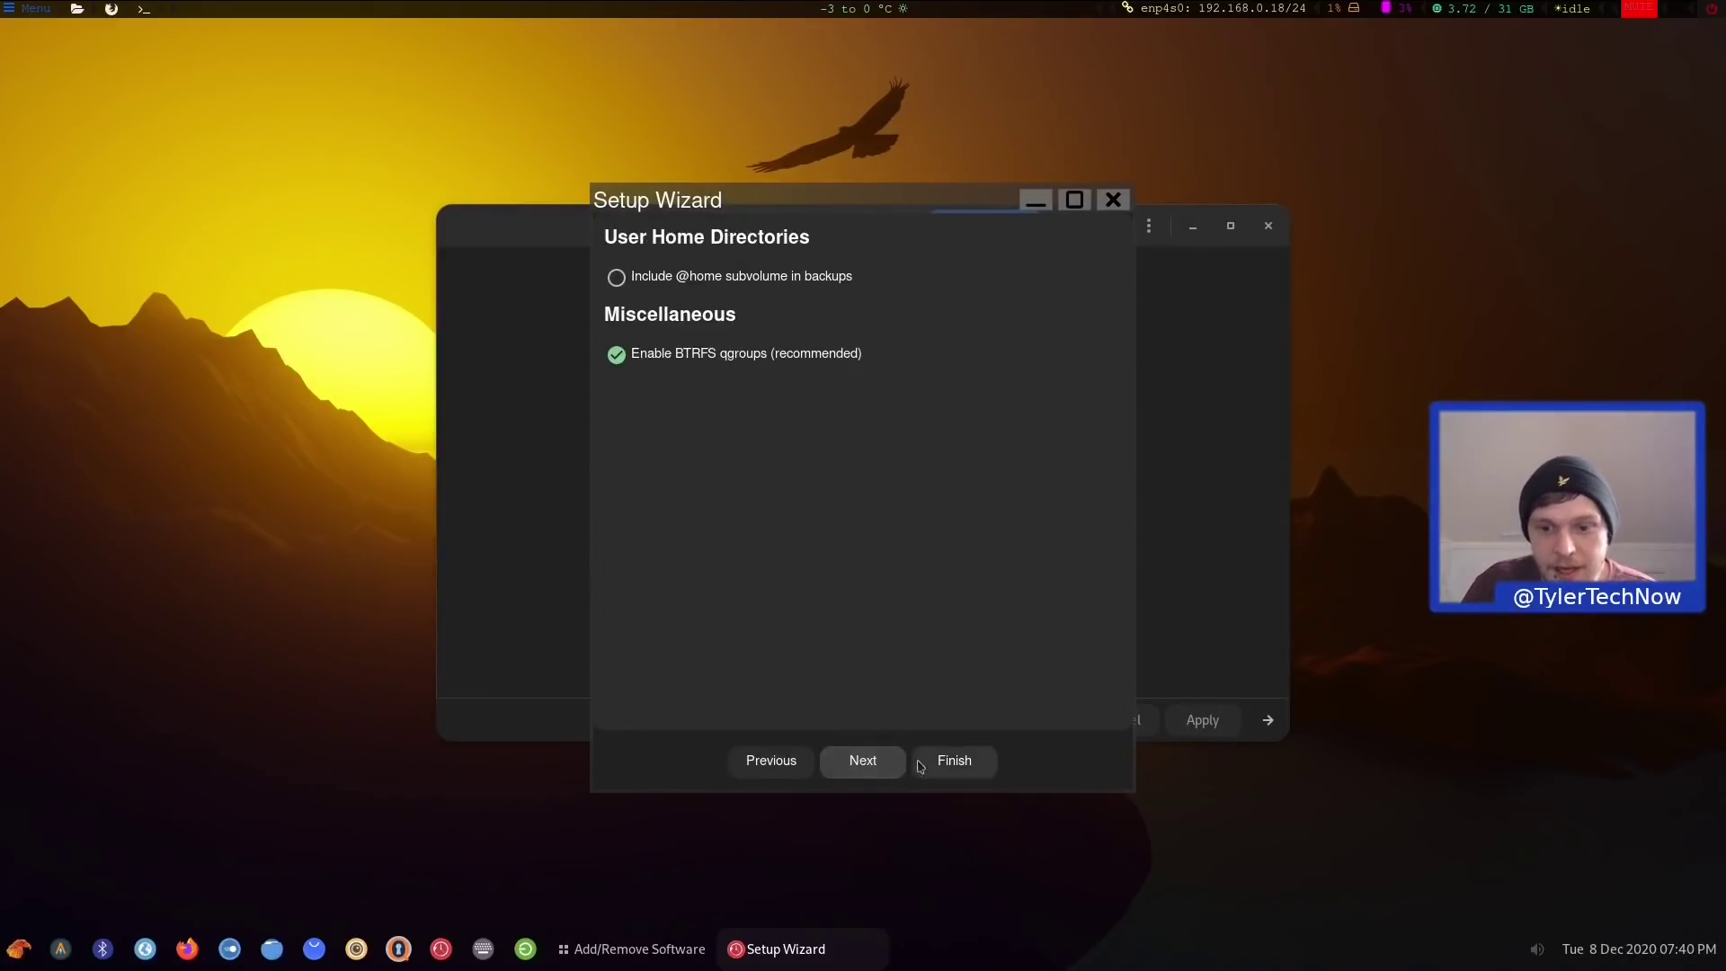
click(951, 761)
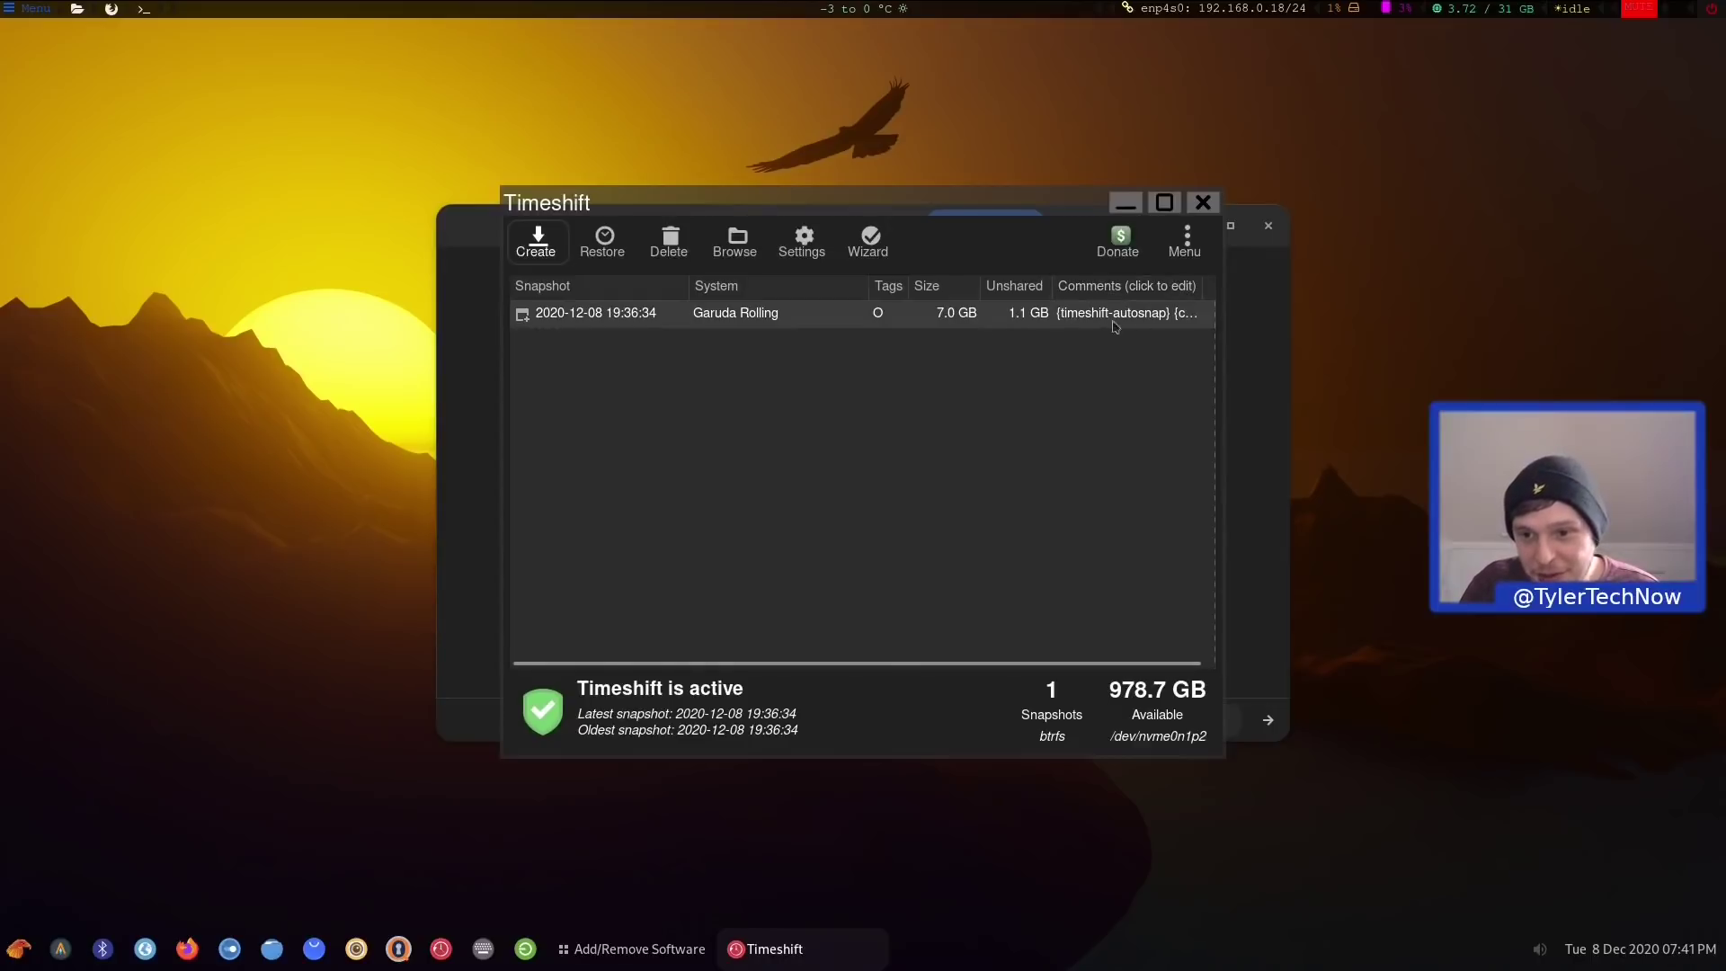
Maximize the Timeshift window to read the snapshot's full comment, and close Timeshift
click(1165, 203)
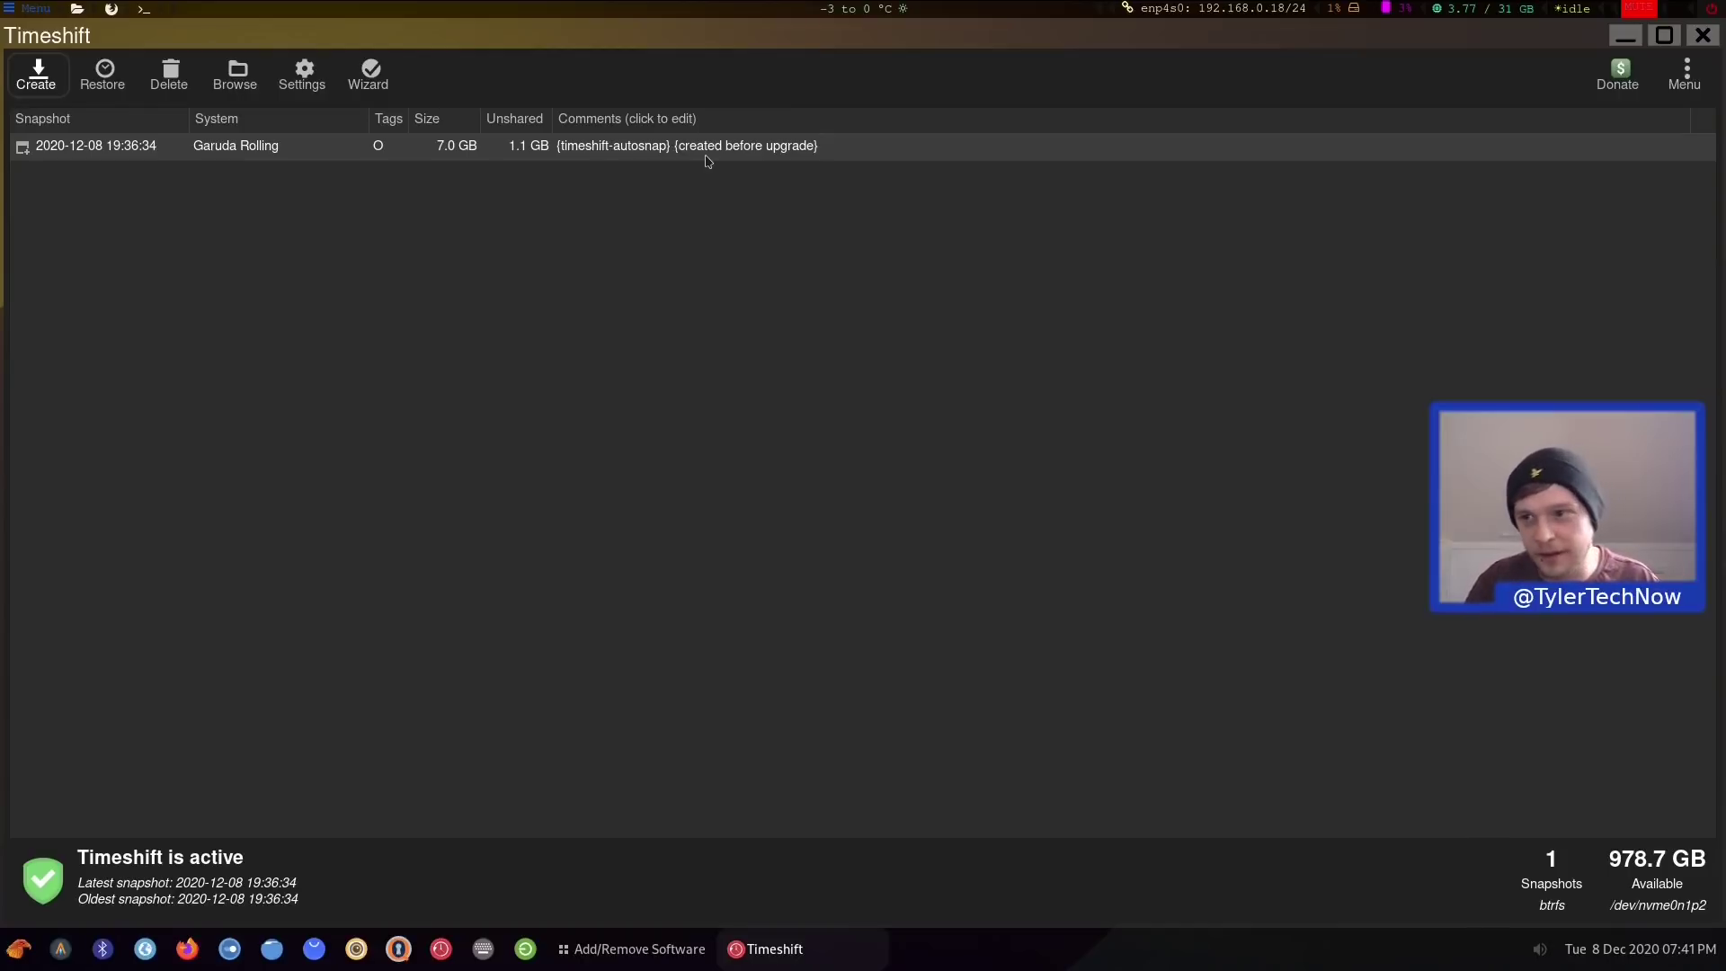
click(1714, 40)
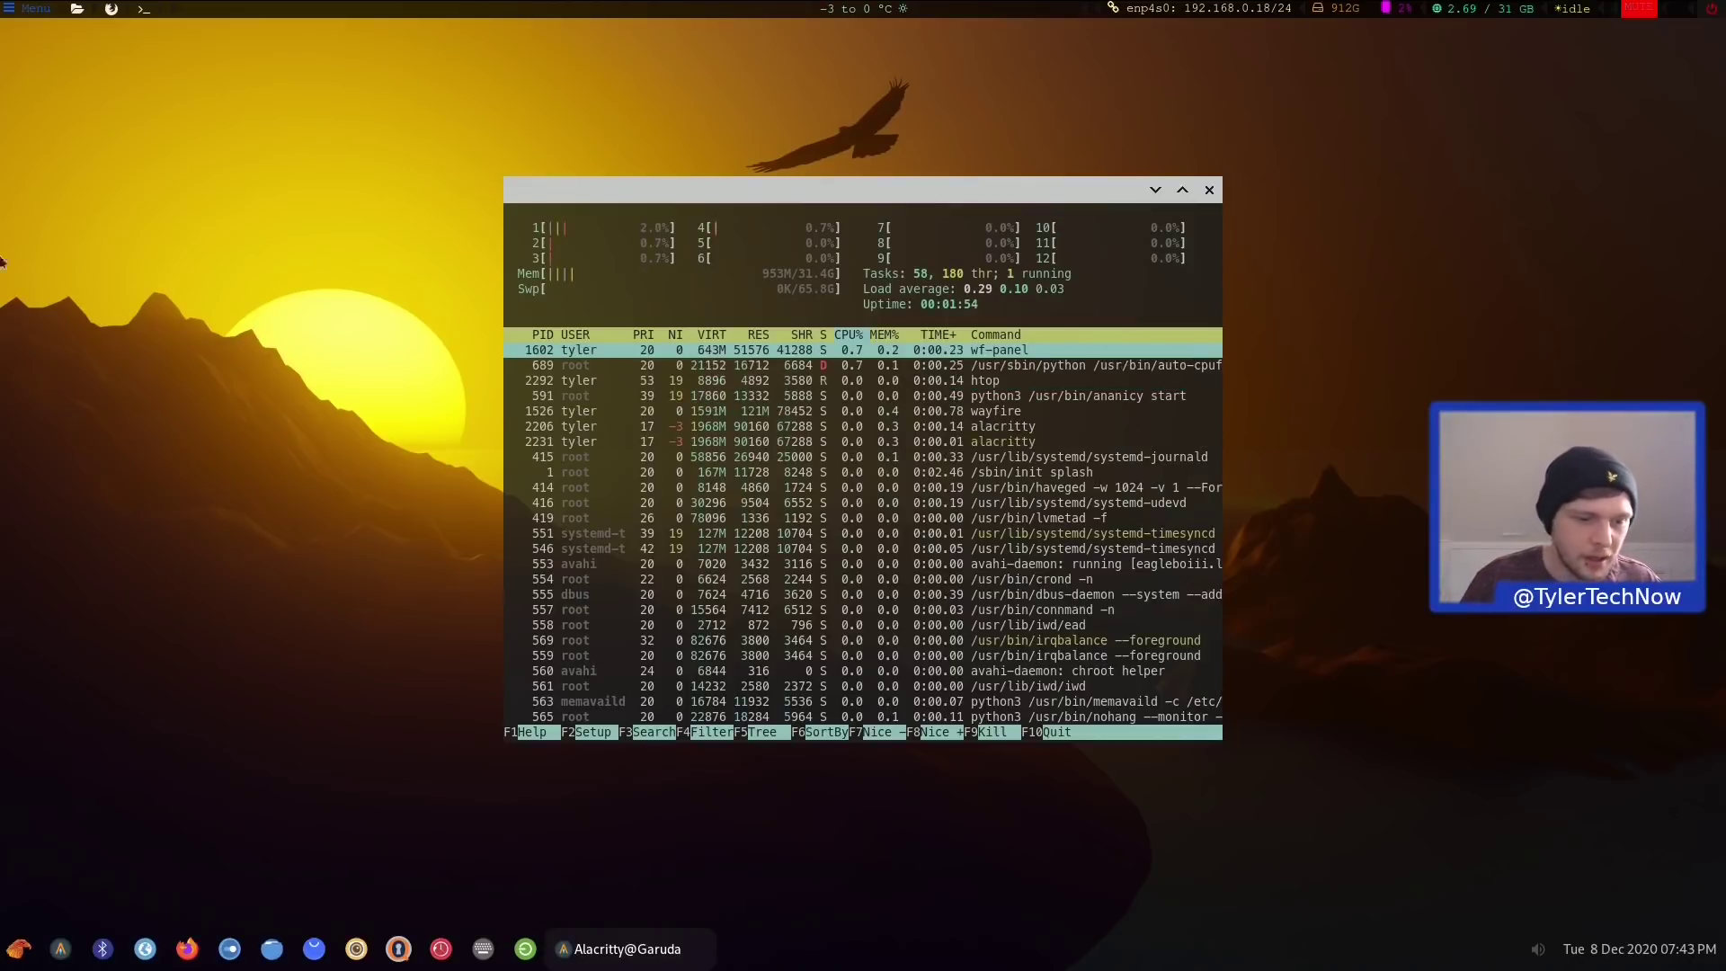
Look briefly through the installed applications list and dismiss it
click(19, 948)
scroll(908, 679, down, 5)
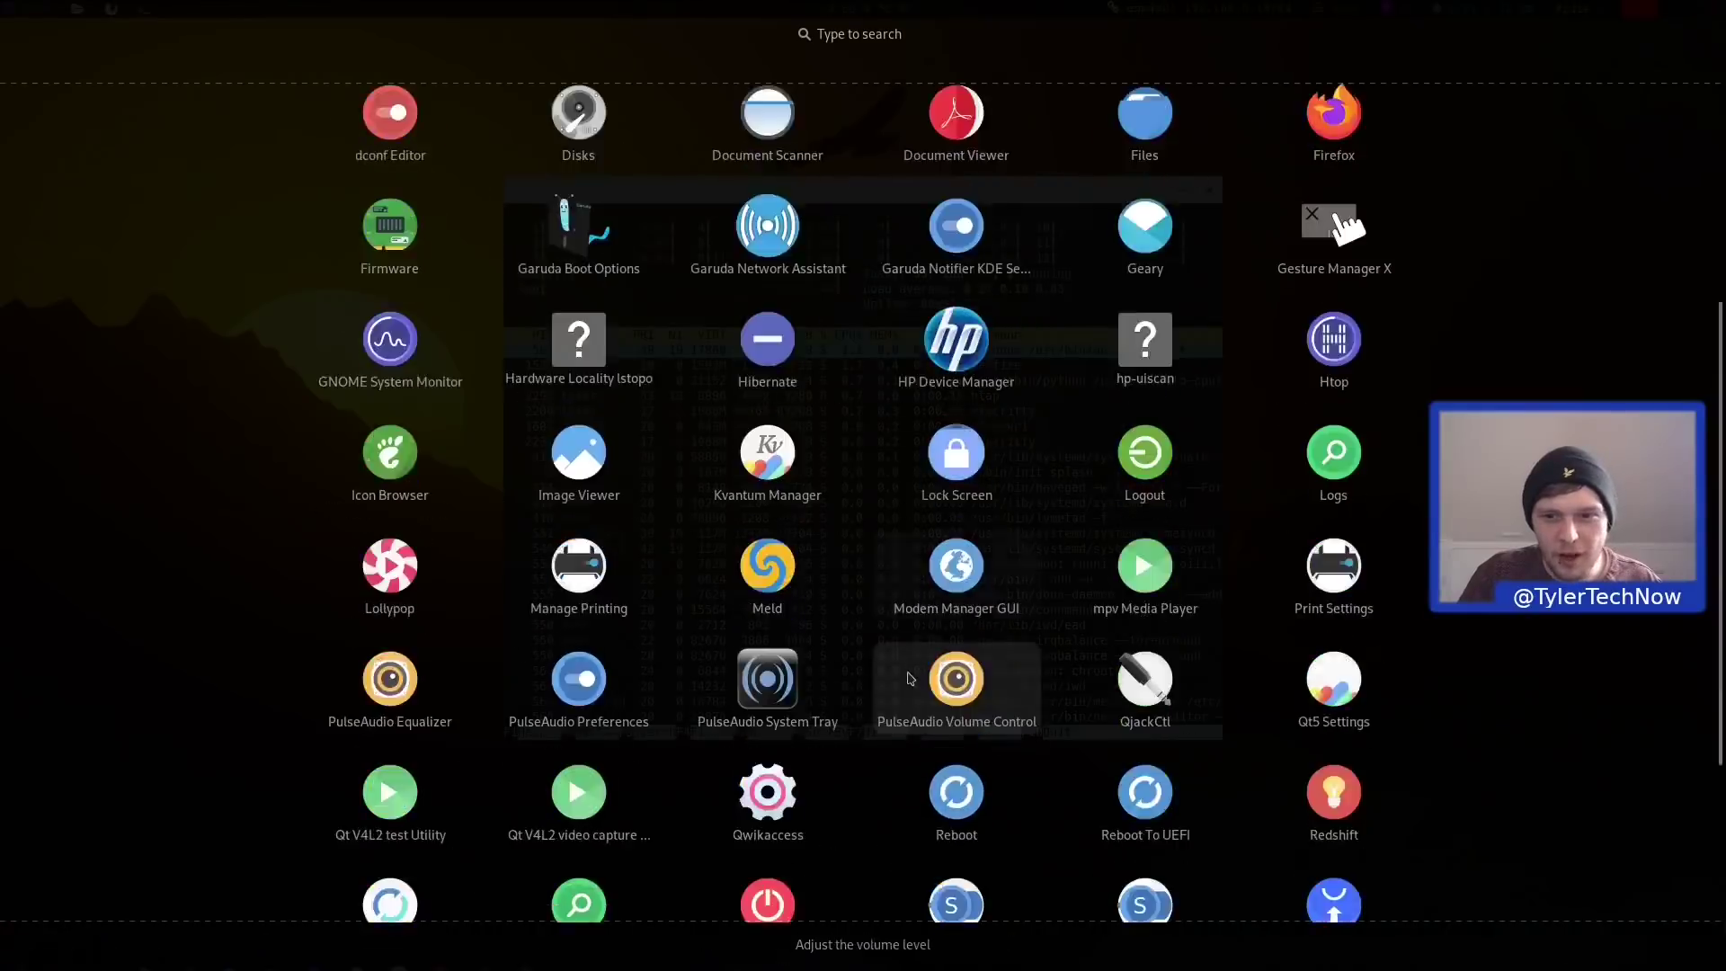
scroll(908, 679, up, 5)
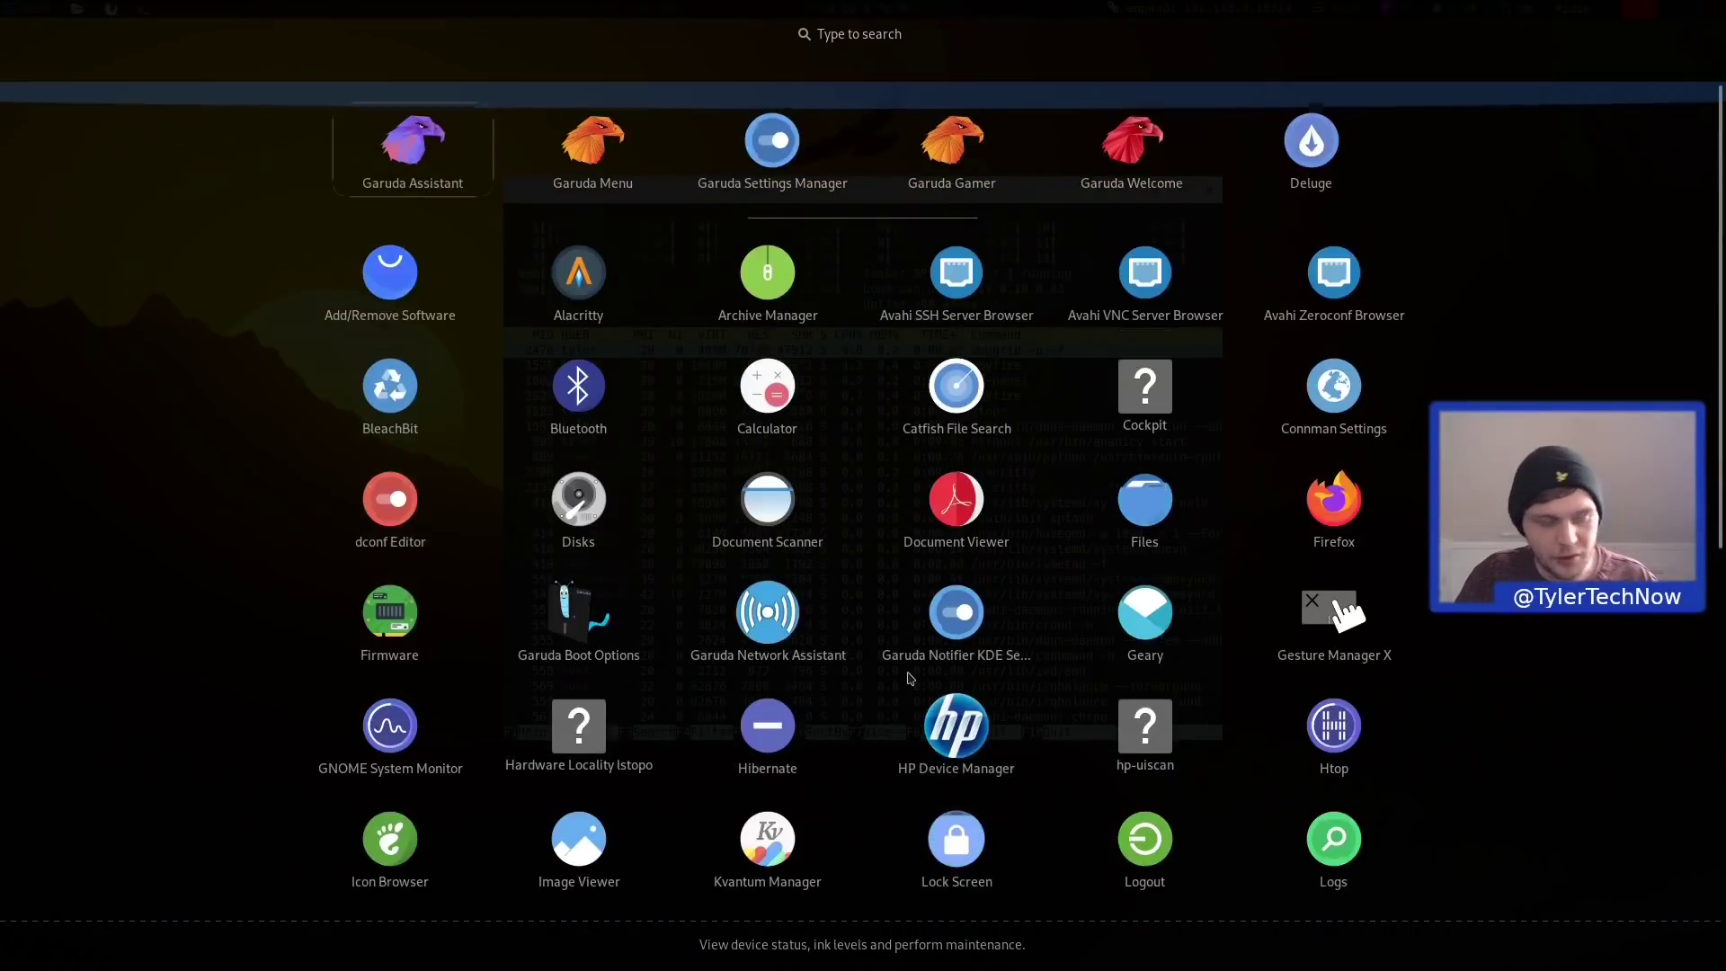
key(Escape)
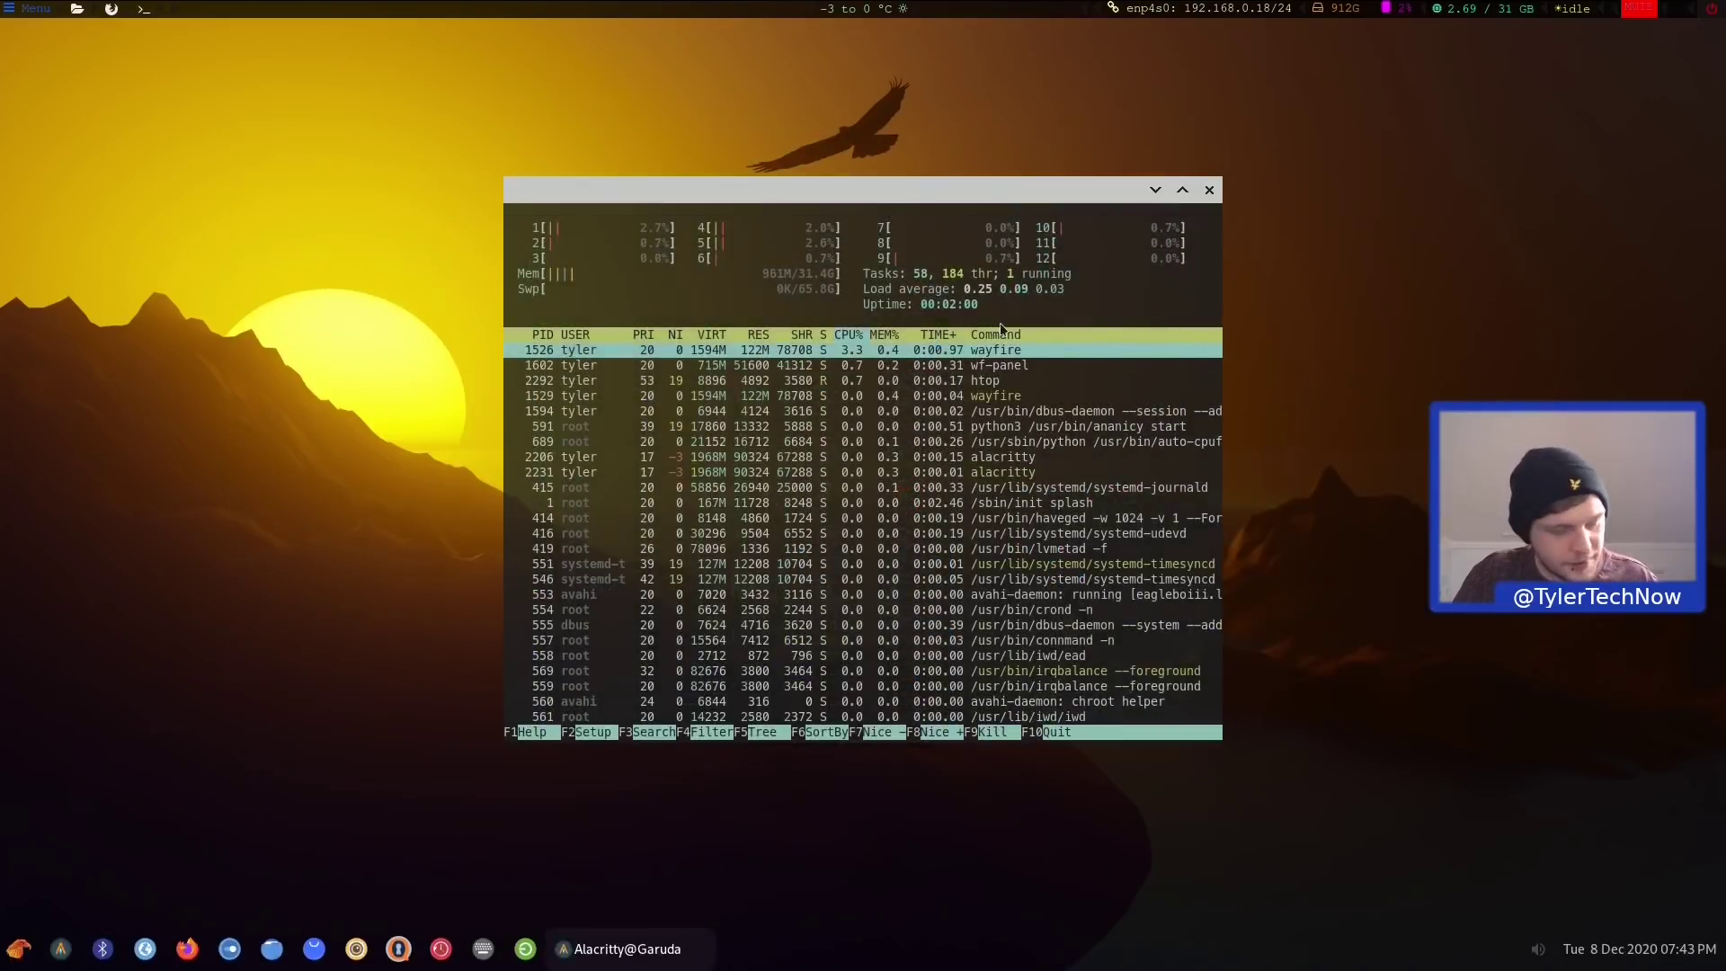
Quit htop and close the Alacritty terminal window
key(q)
click(1209, 190)
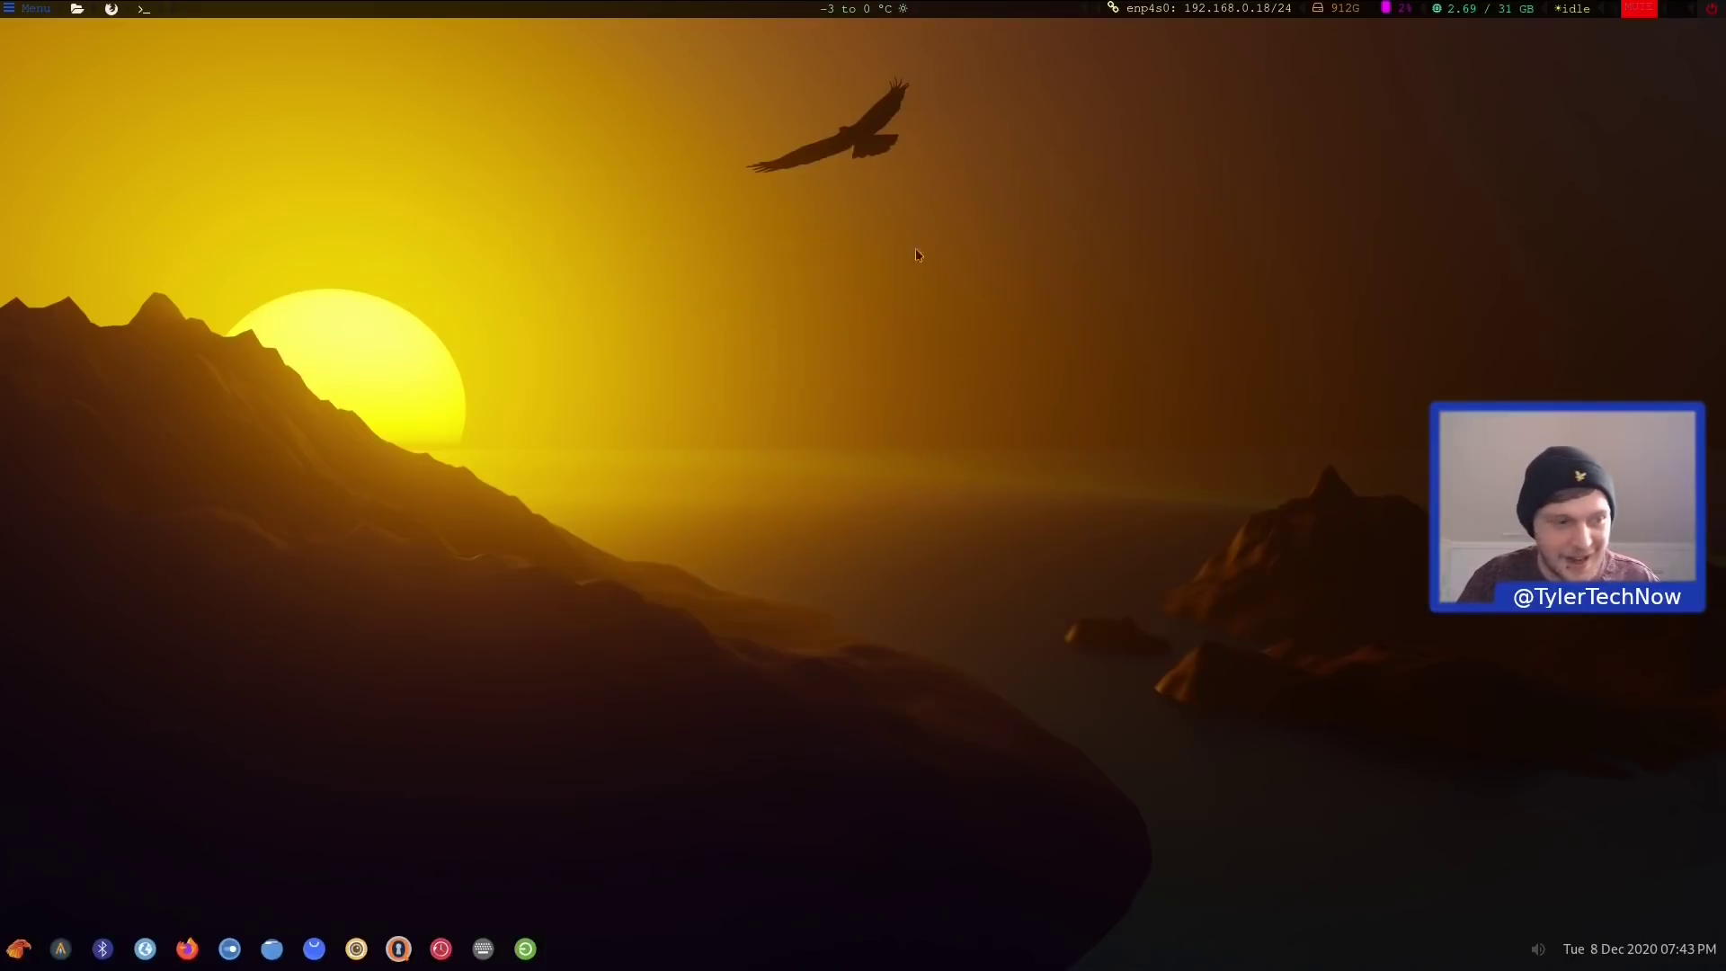
Search the installed applications for "wayfire" and open the Wayfire Config Manager
click(18, 949)
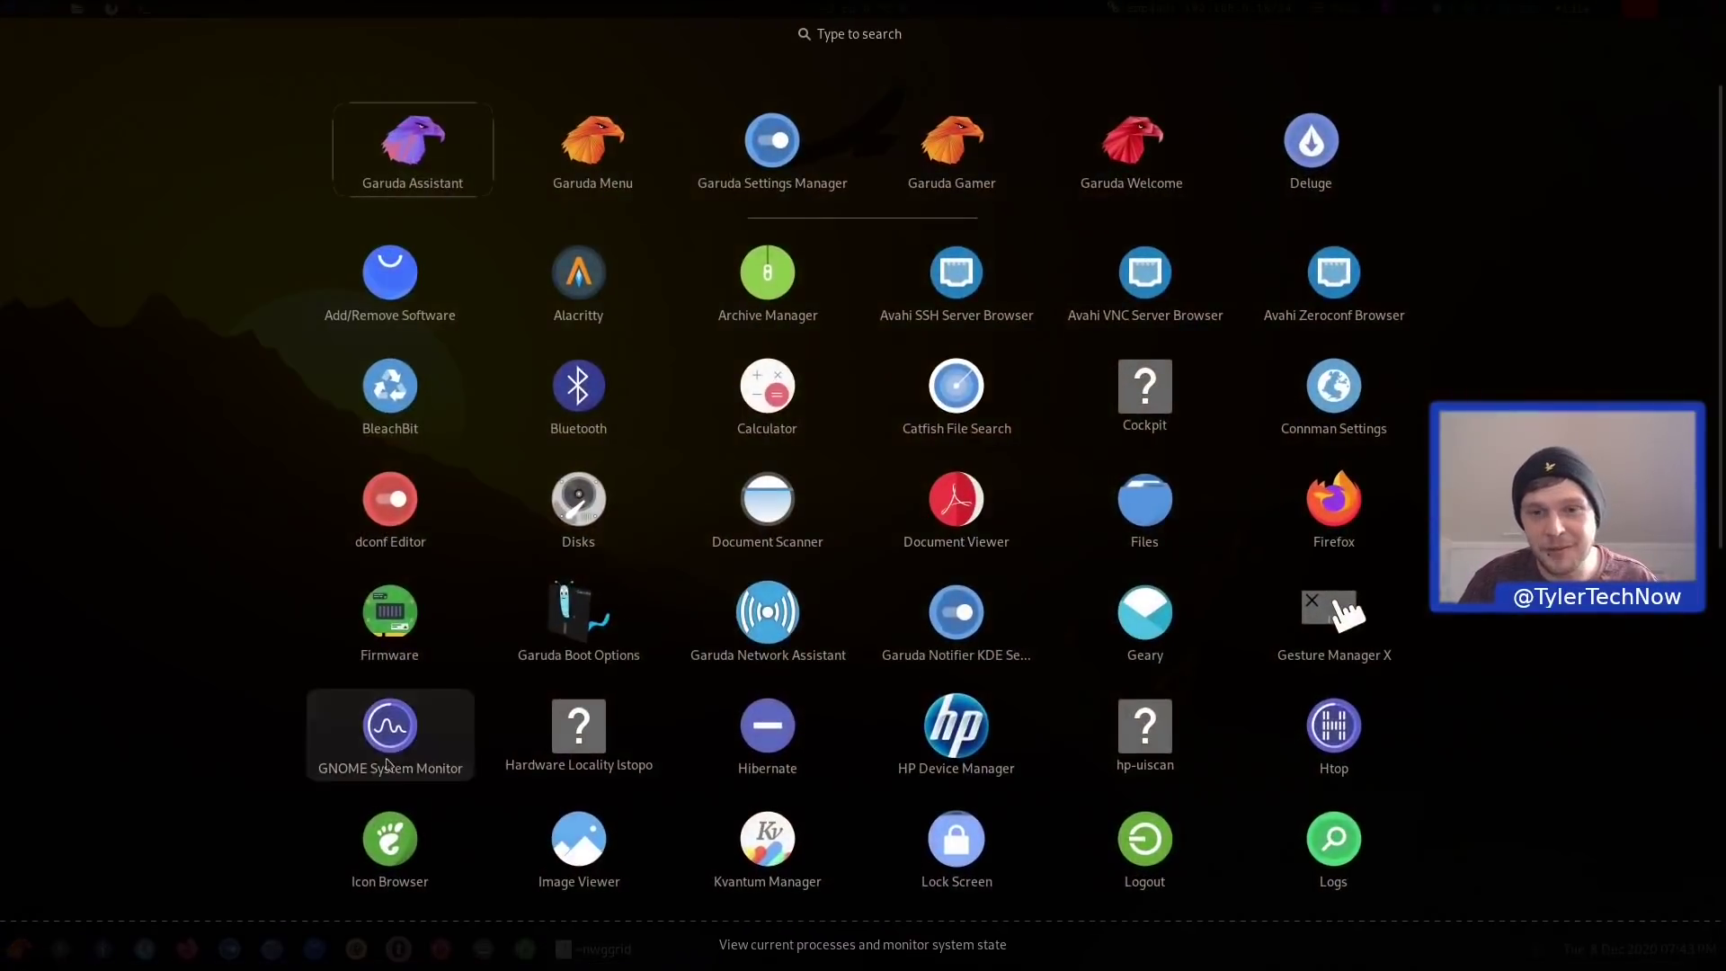
text(wayfire)
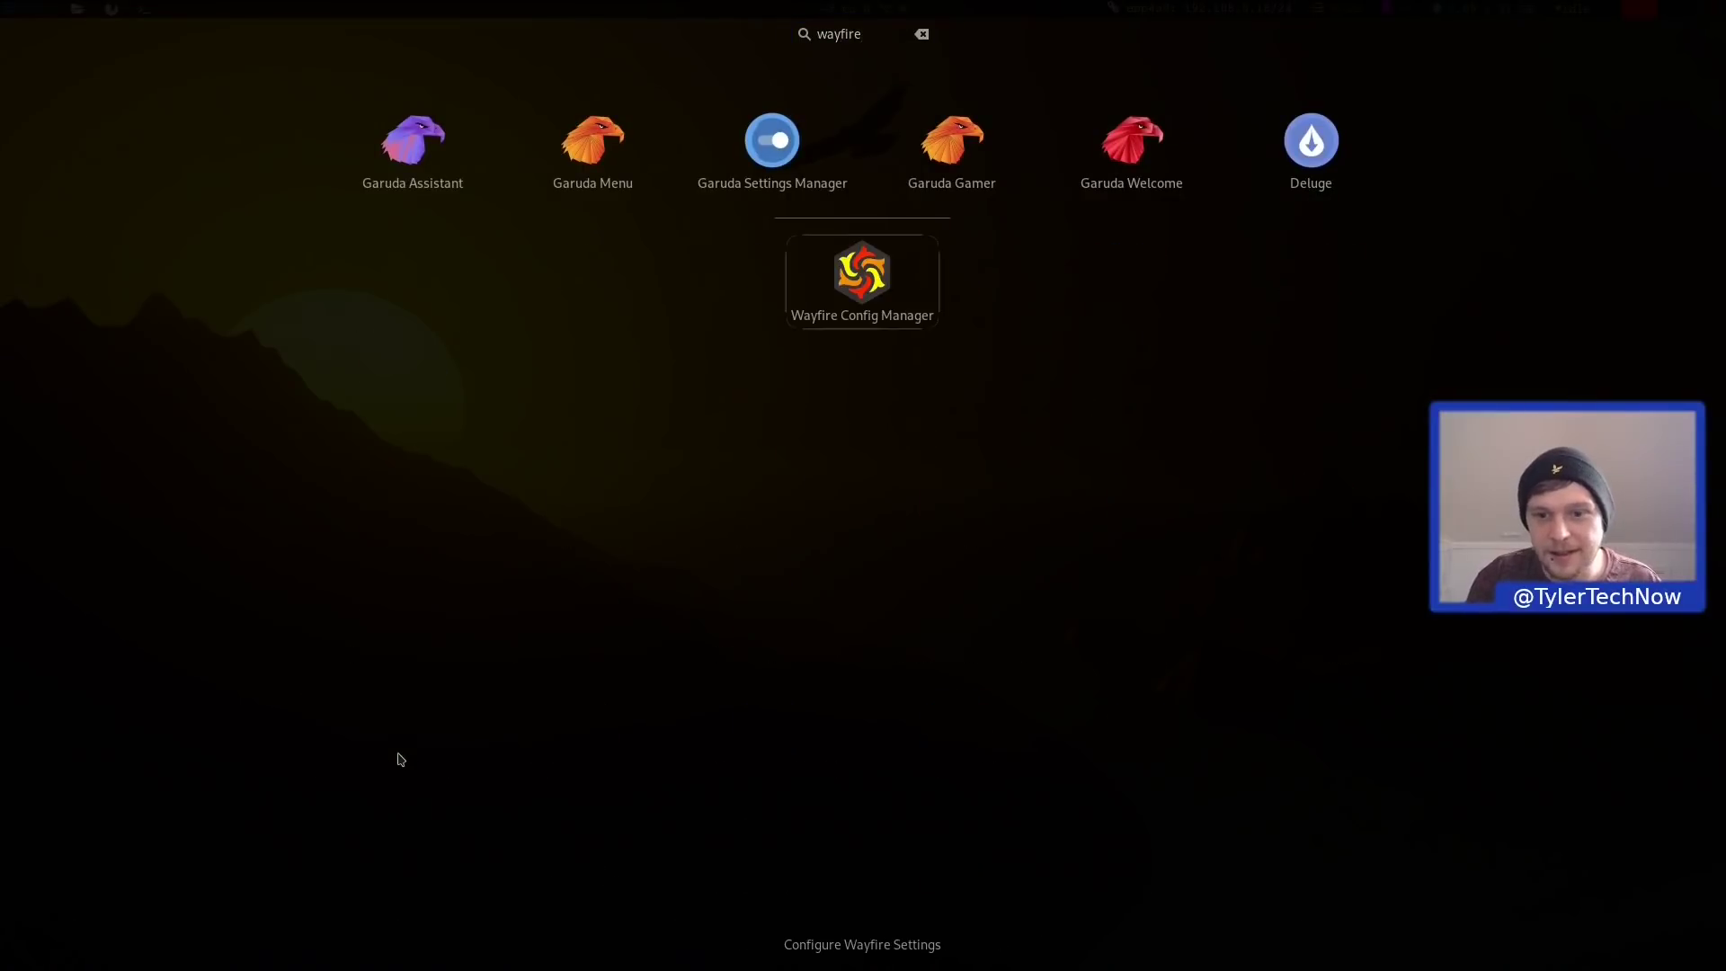
key(Return)
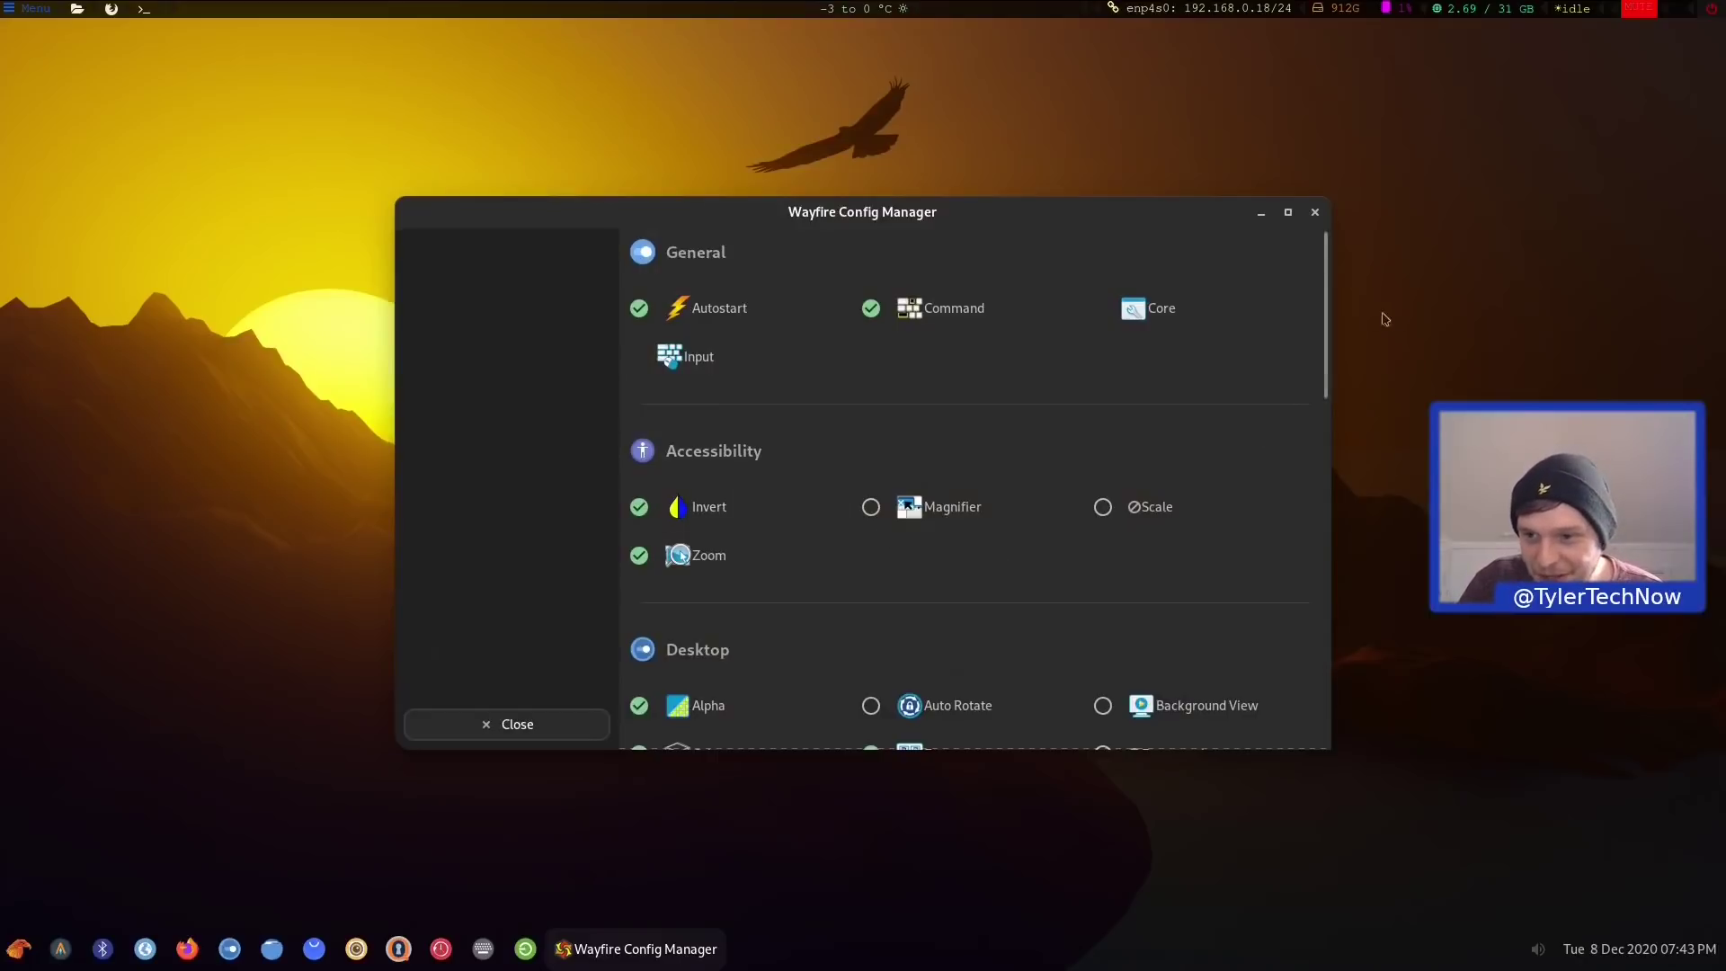
drag(1326, 310, 1295, 246)
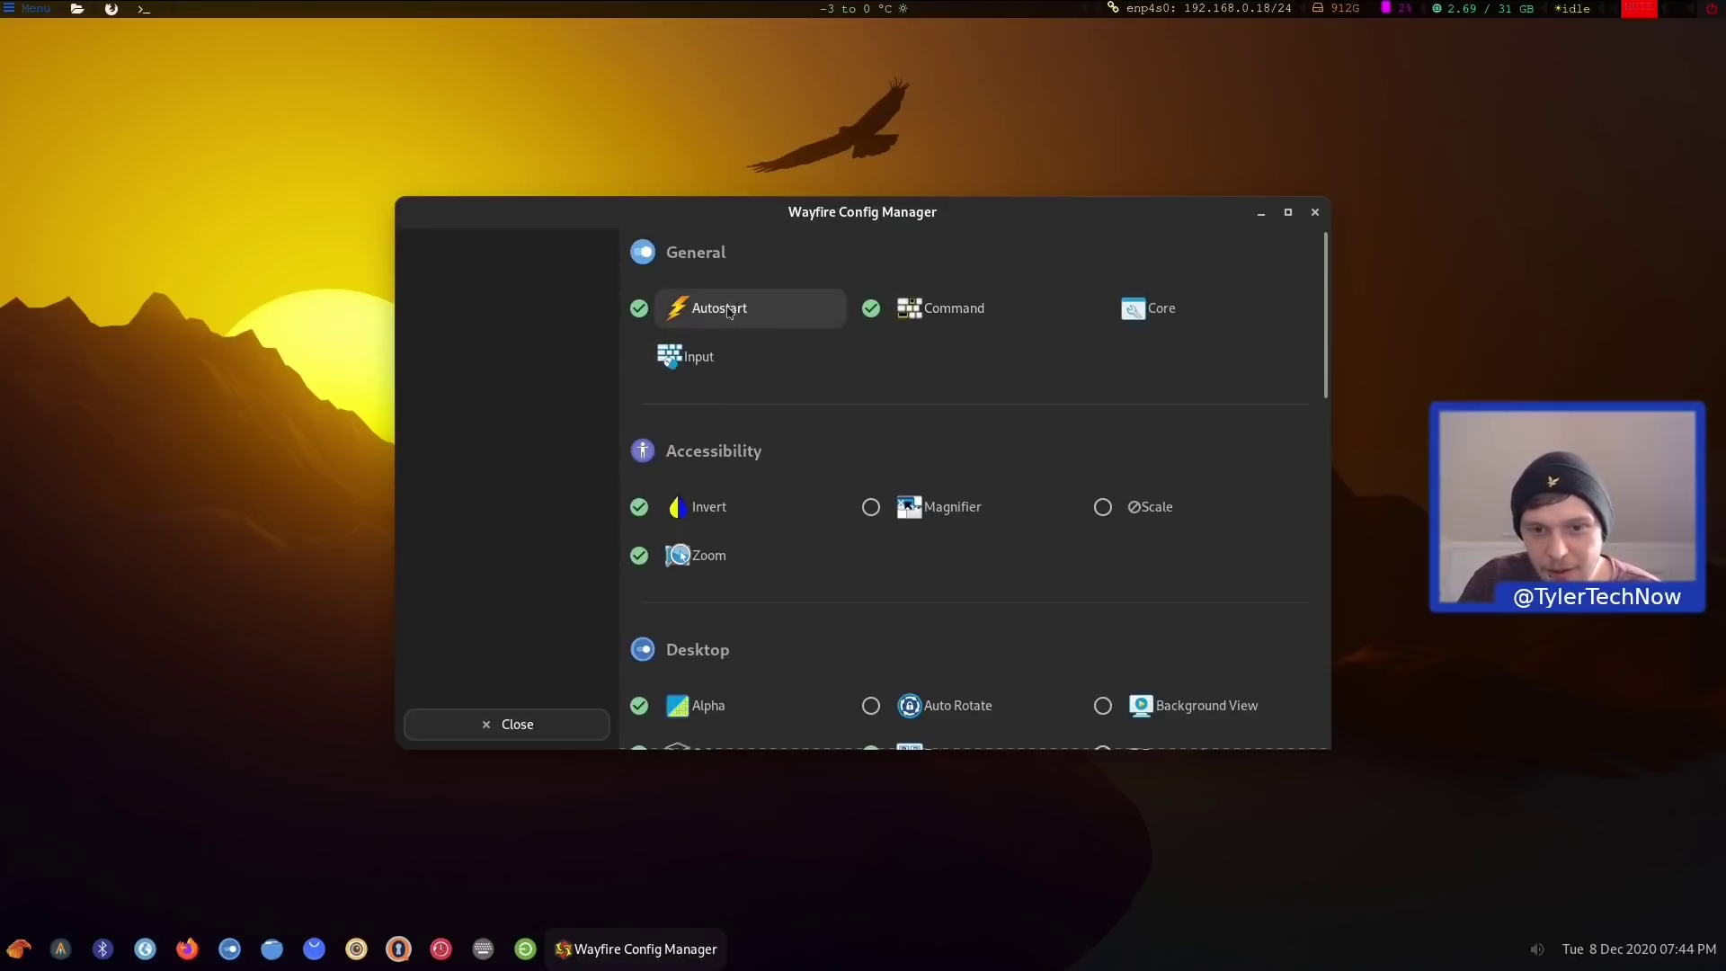
Remove the "redshift -m wayland" entry from the Autostart plugin's list and return to the plugin overview
click(728, 311)
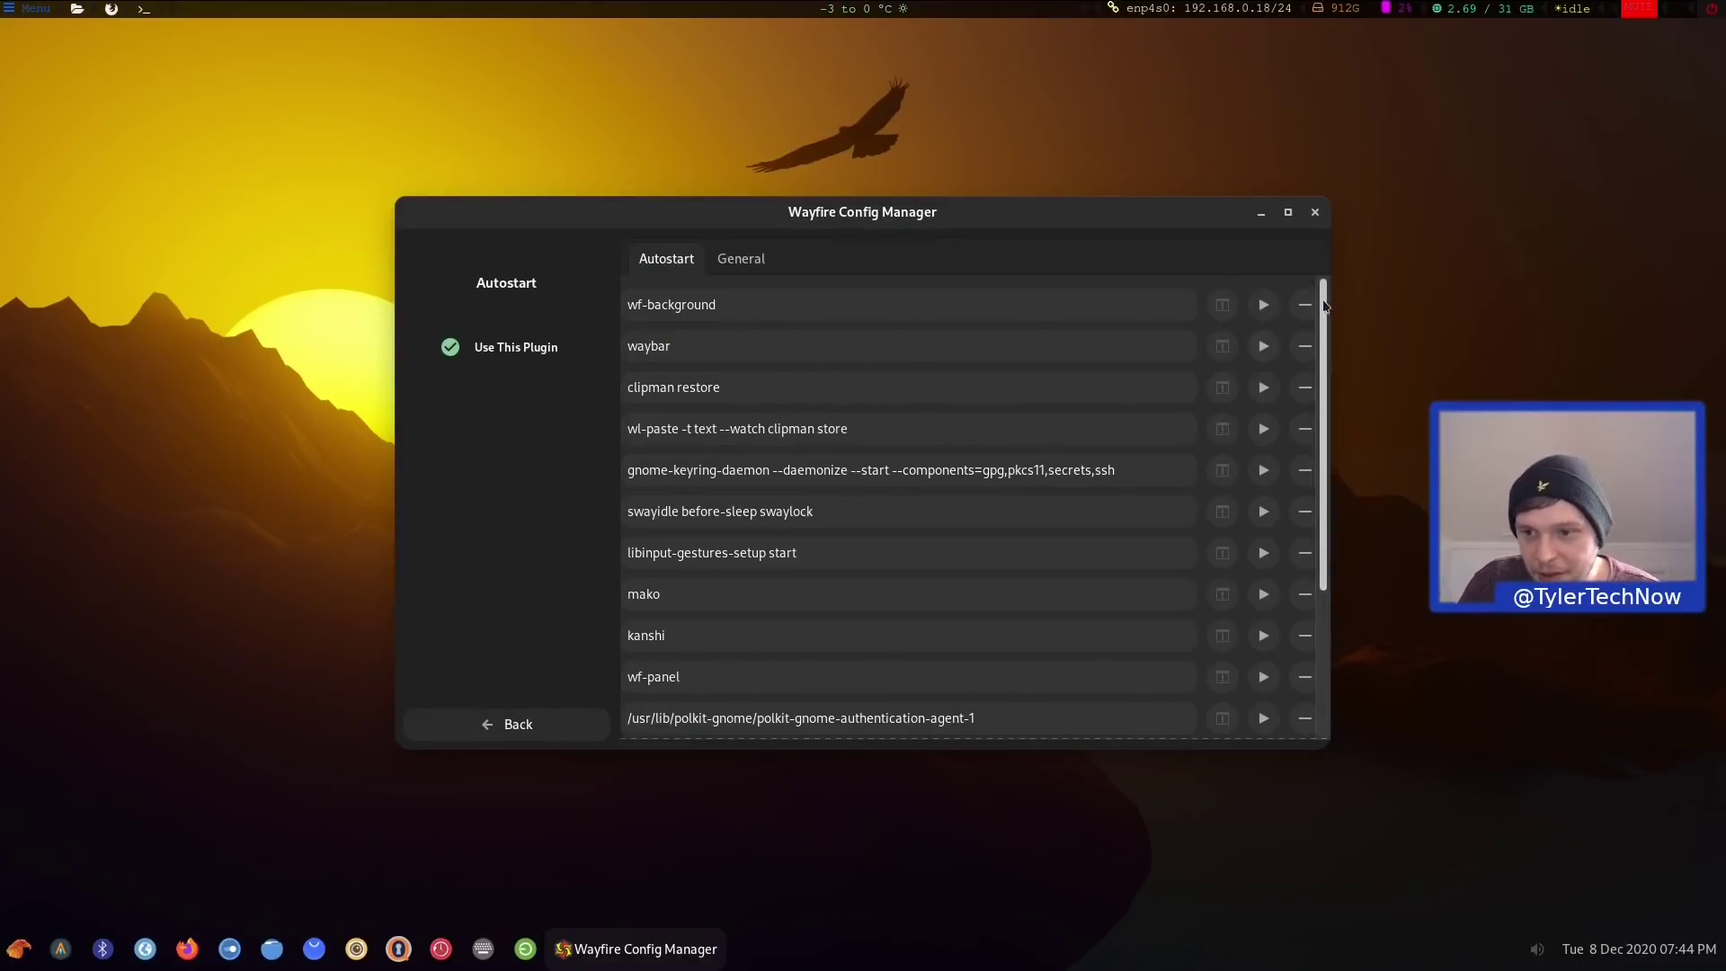
drag(1324, 306, 1295, 447)
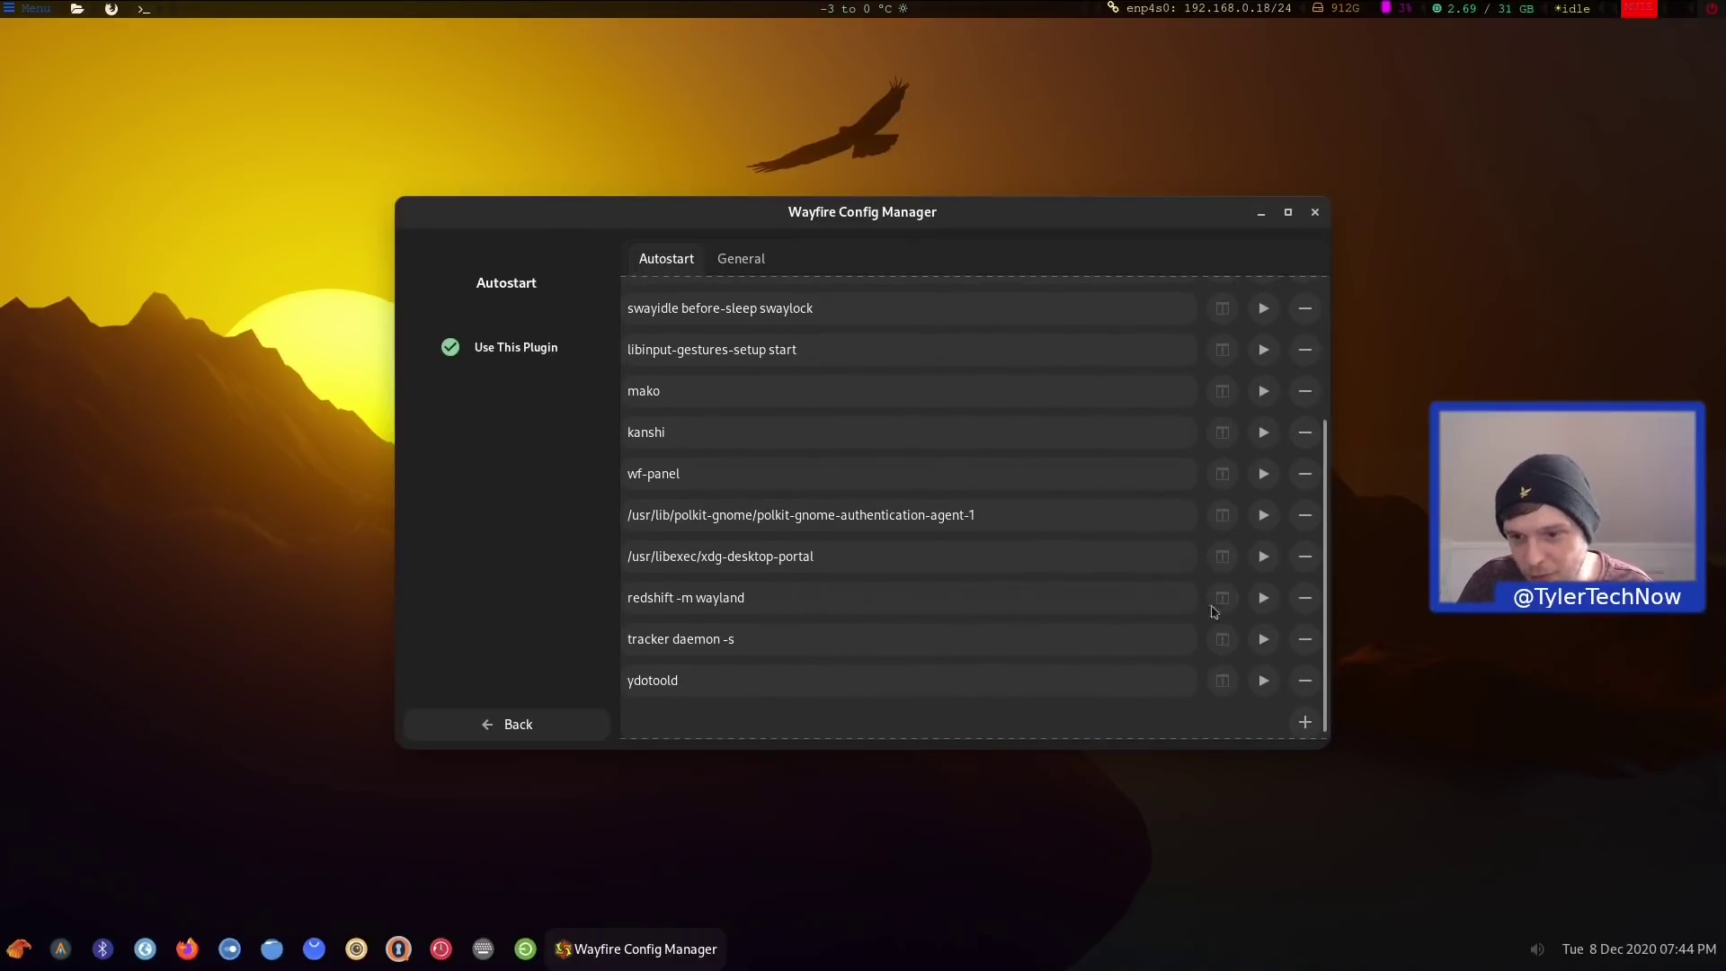
click(1304, 598)
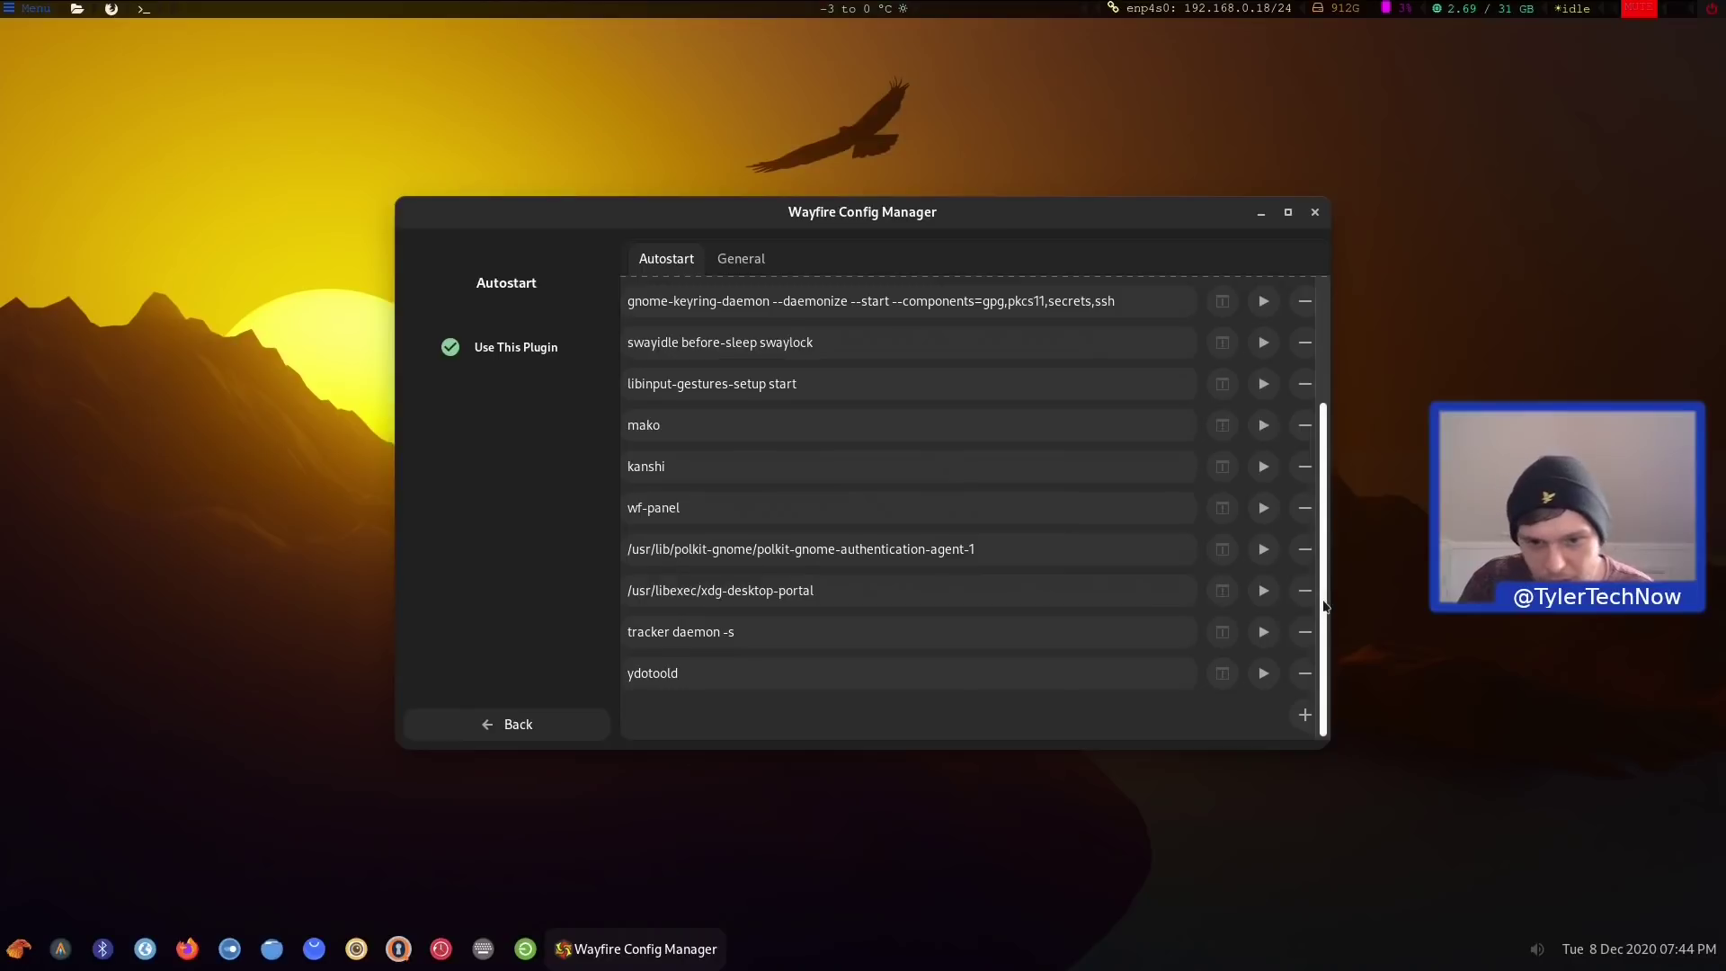
mouse_move(1324, 607)
mouse_down()
mouse_move(1319, 440)
mouse_move(1320, 580)
mouse_up()
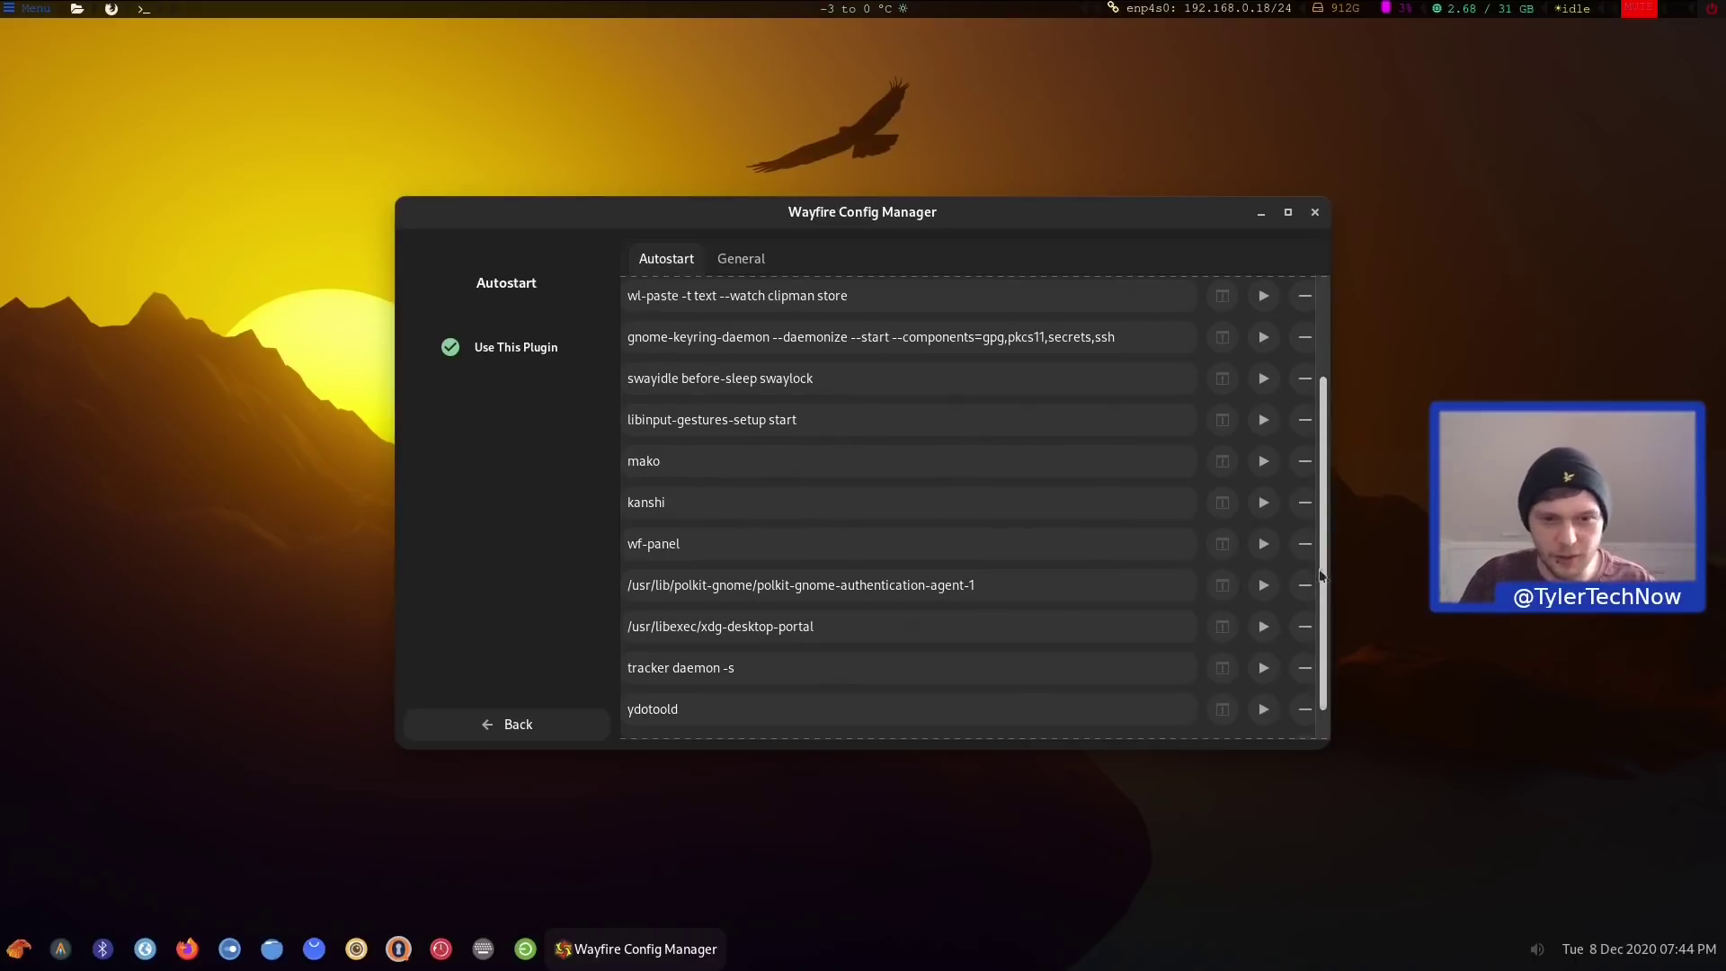
click(578, 724)
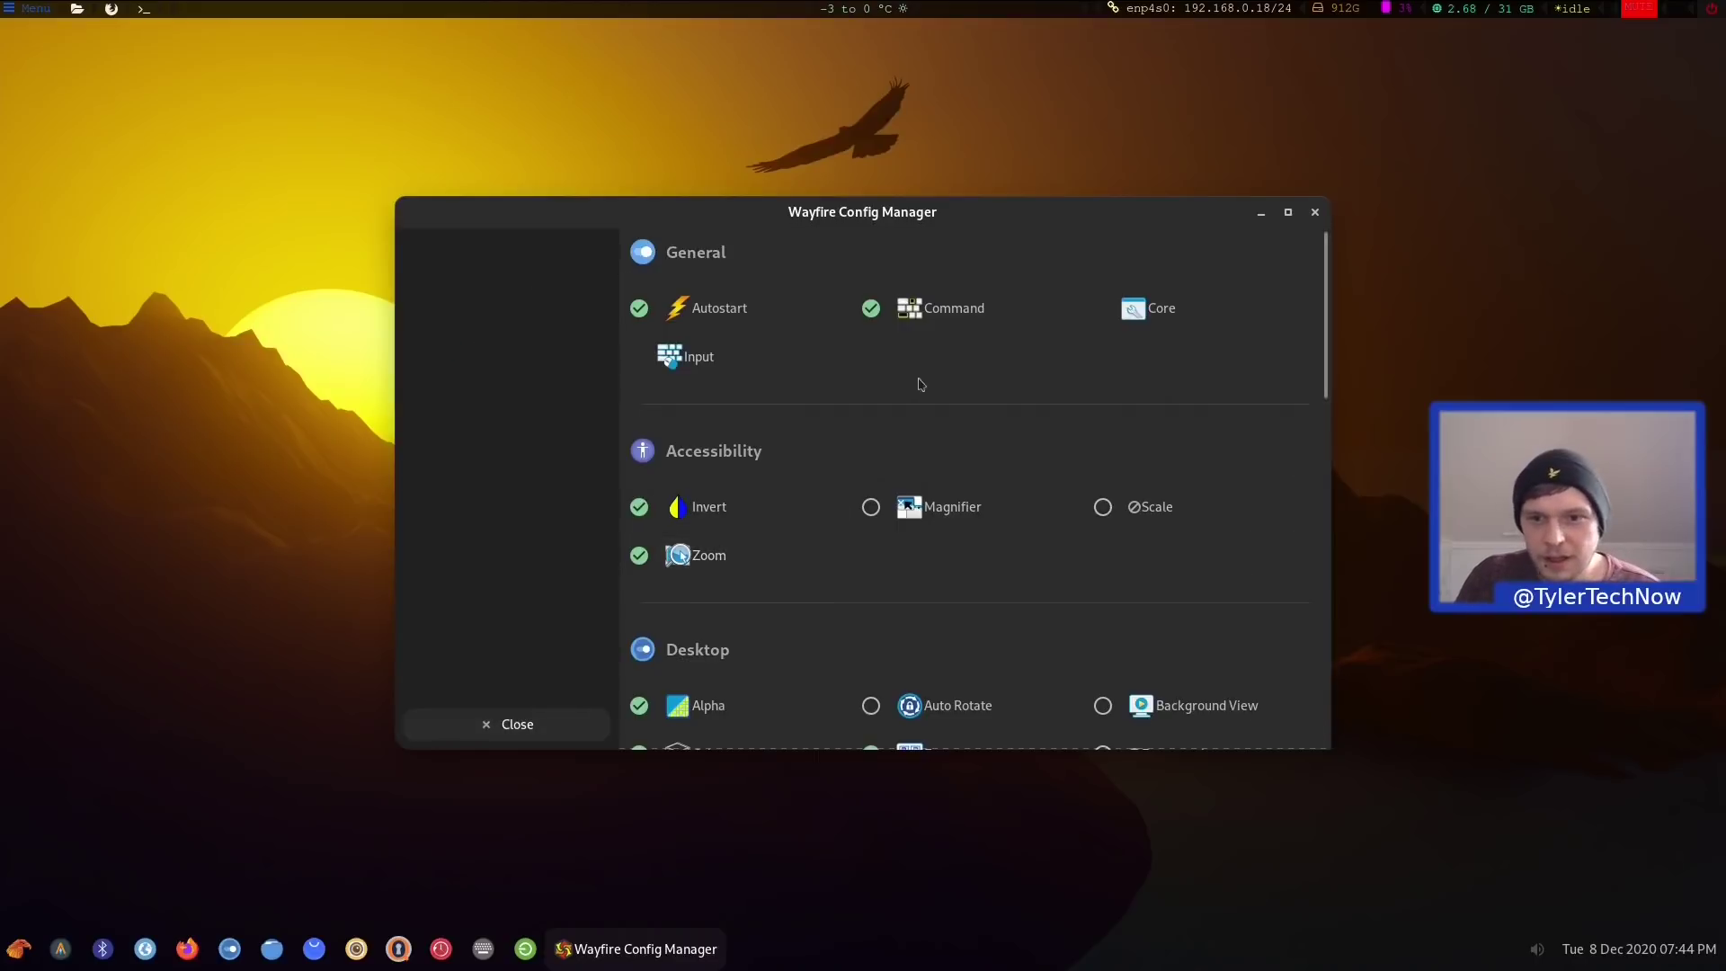
Review the commands defined in the Command plugin, including the type and binding of the brightness_down command
click(913, 311)
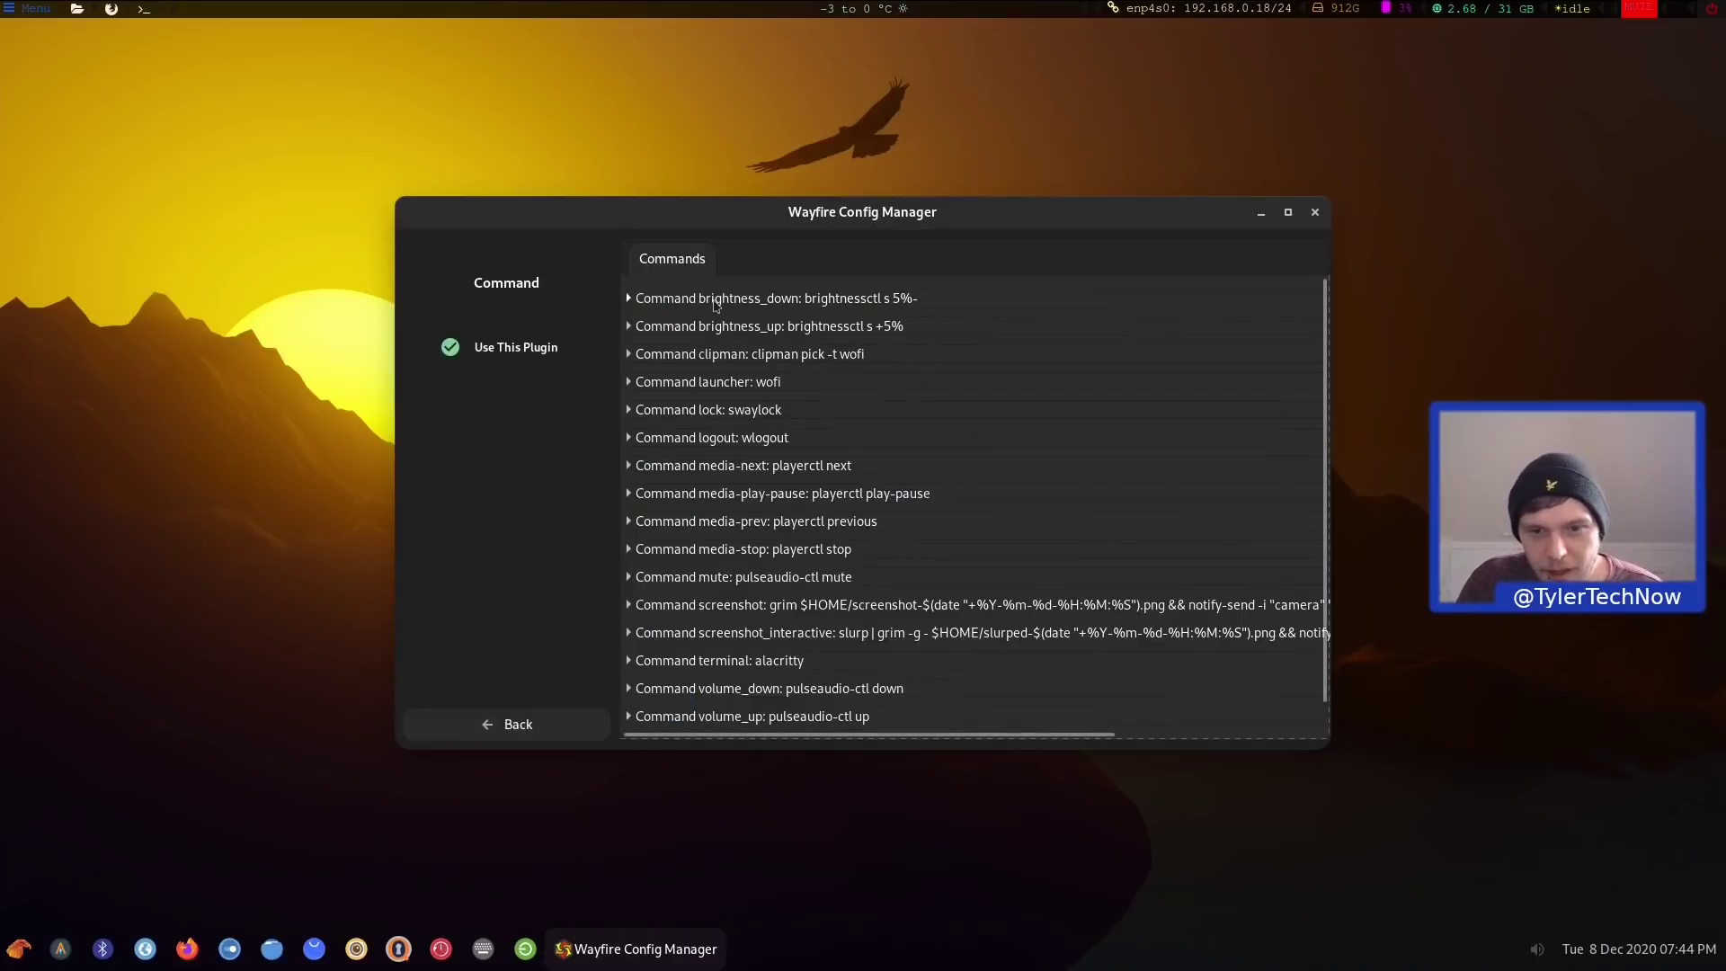
click(629, 299)
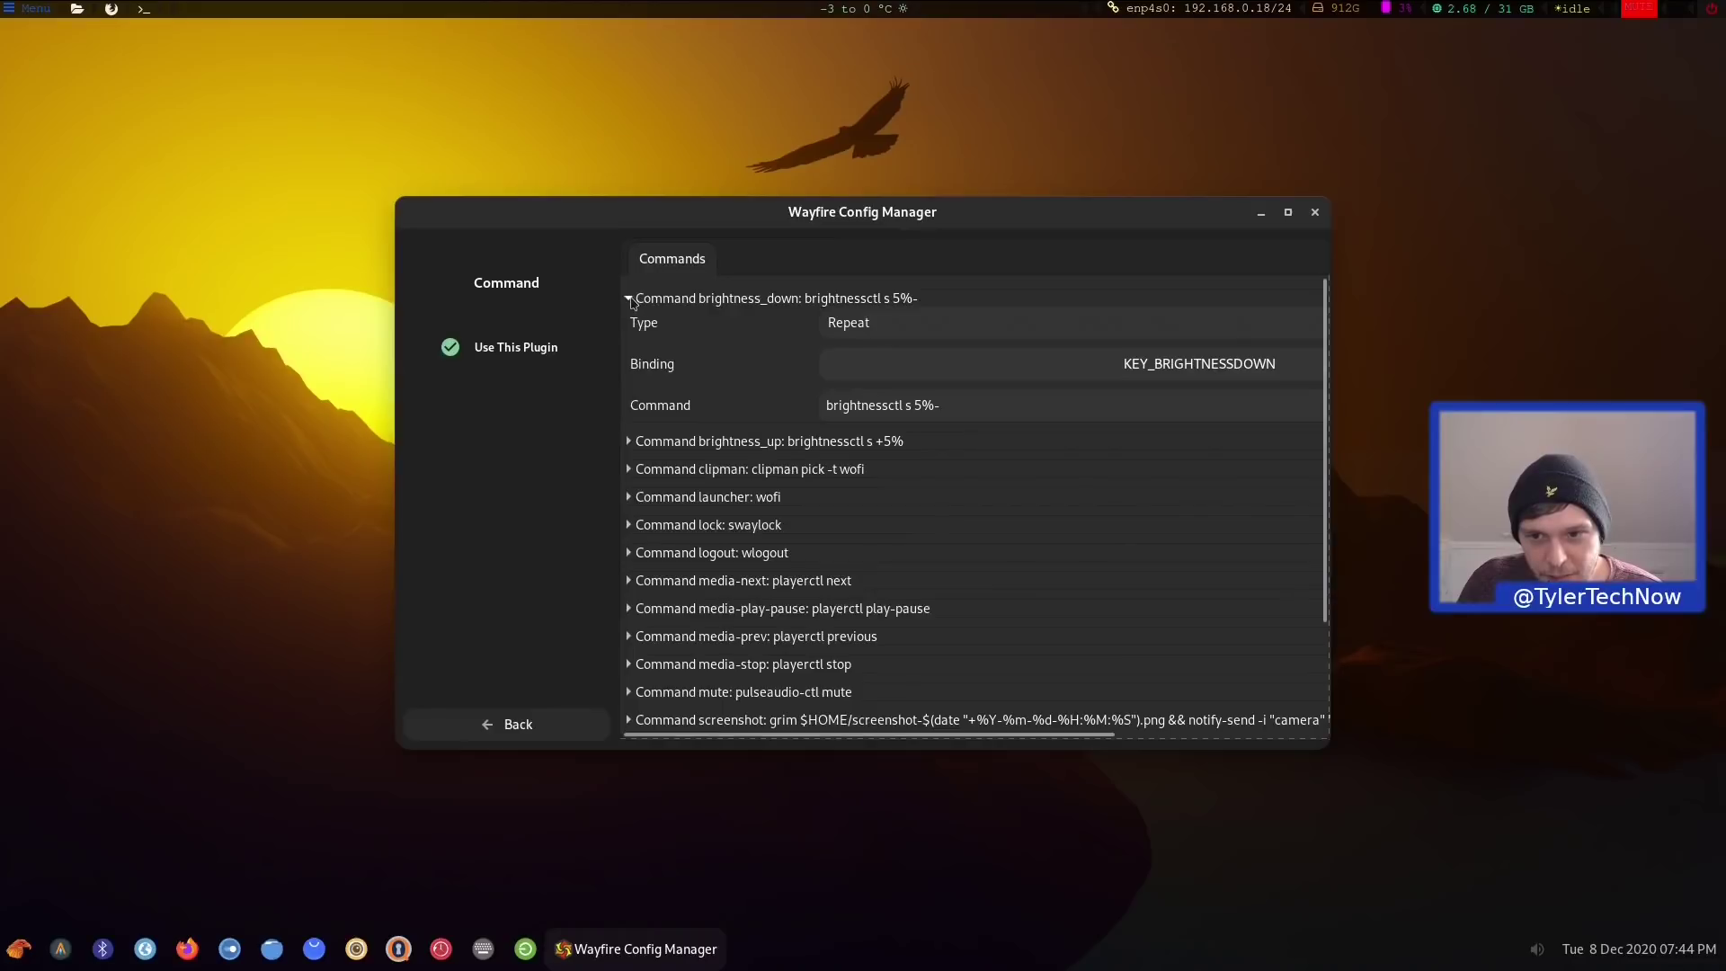
click(629, 298)
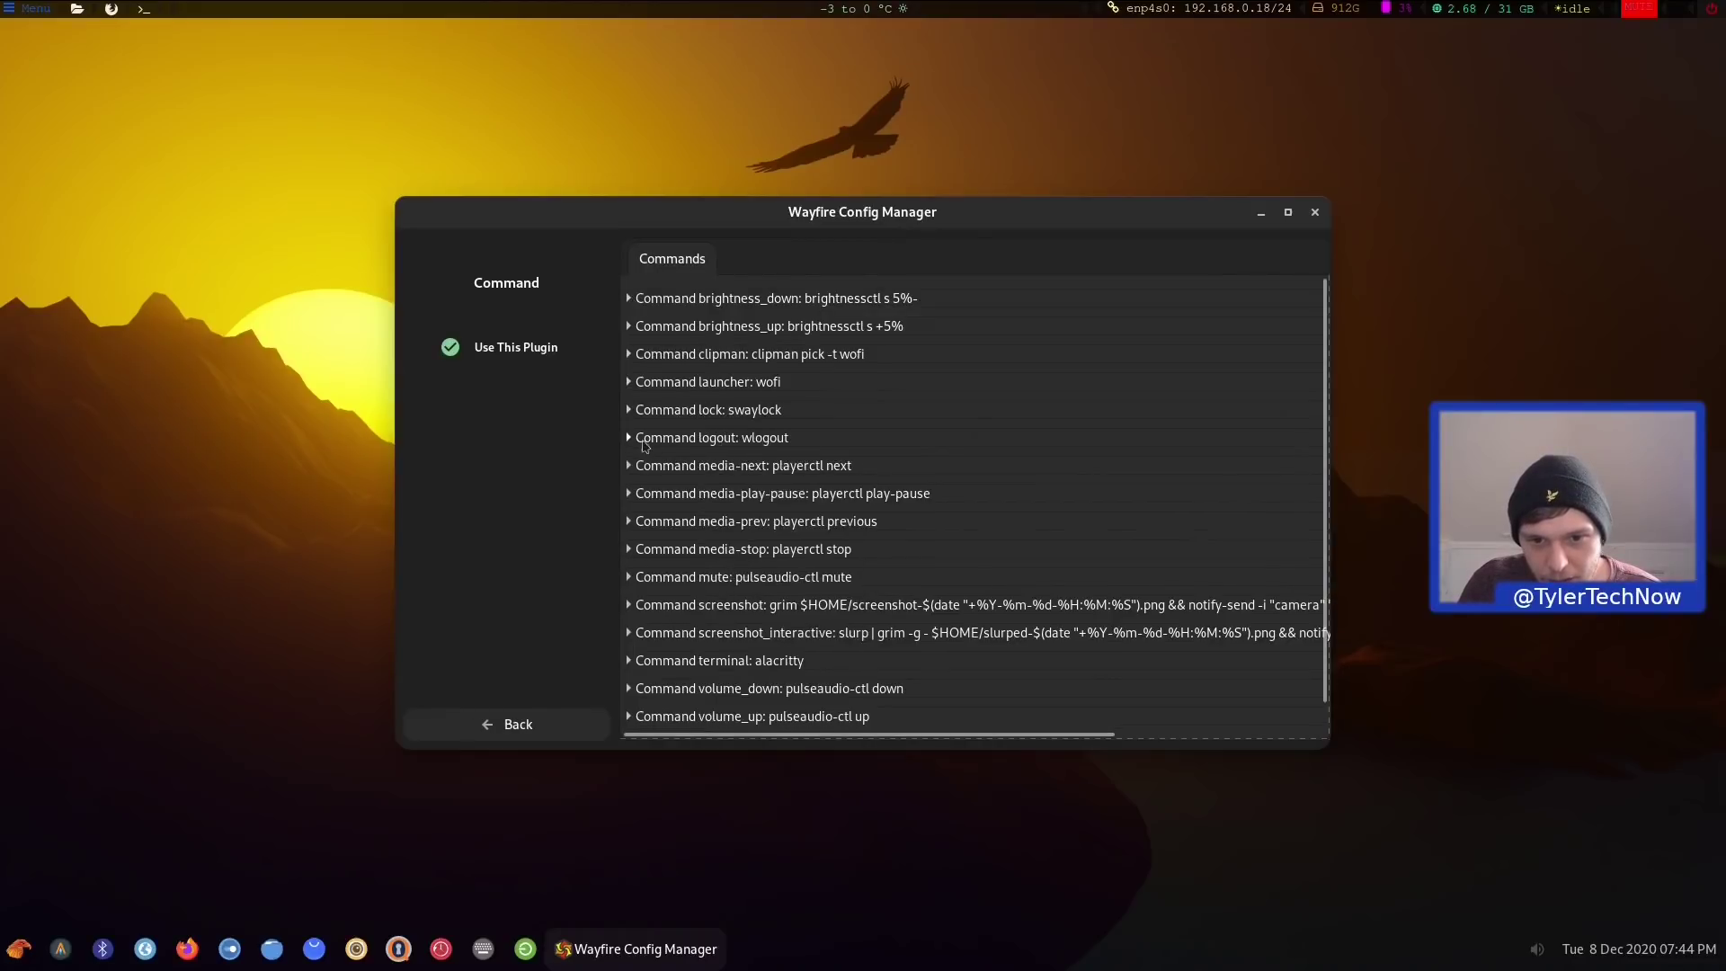
scroll(881, 422, down, 1)
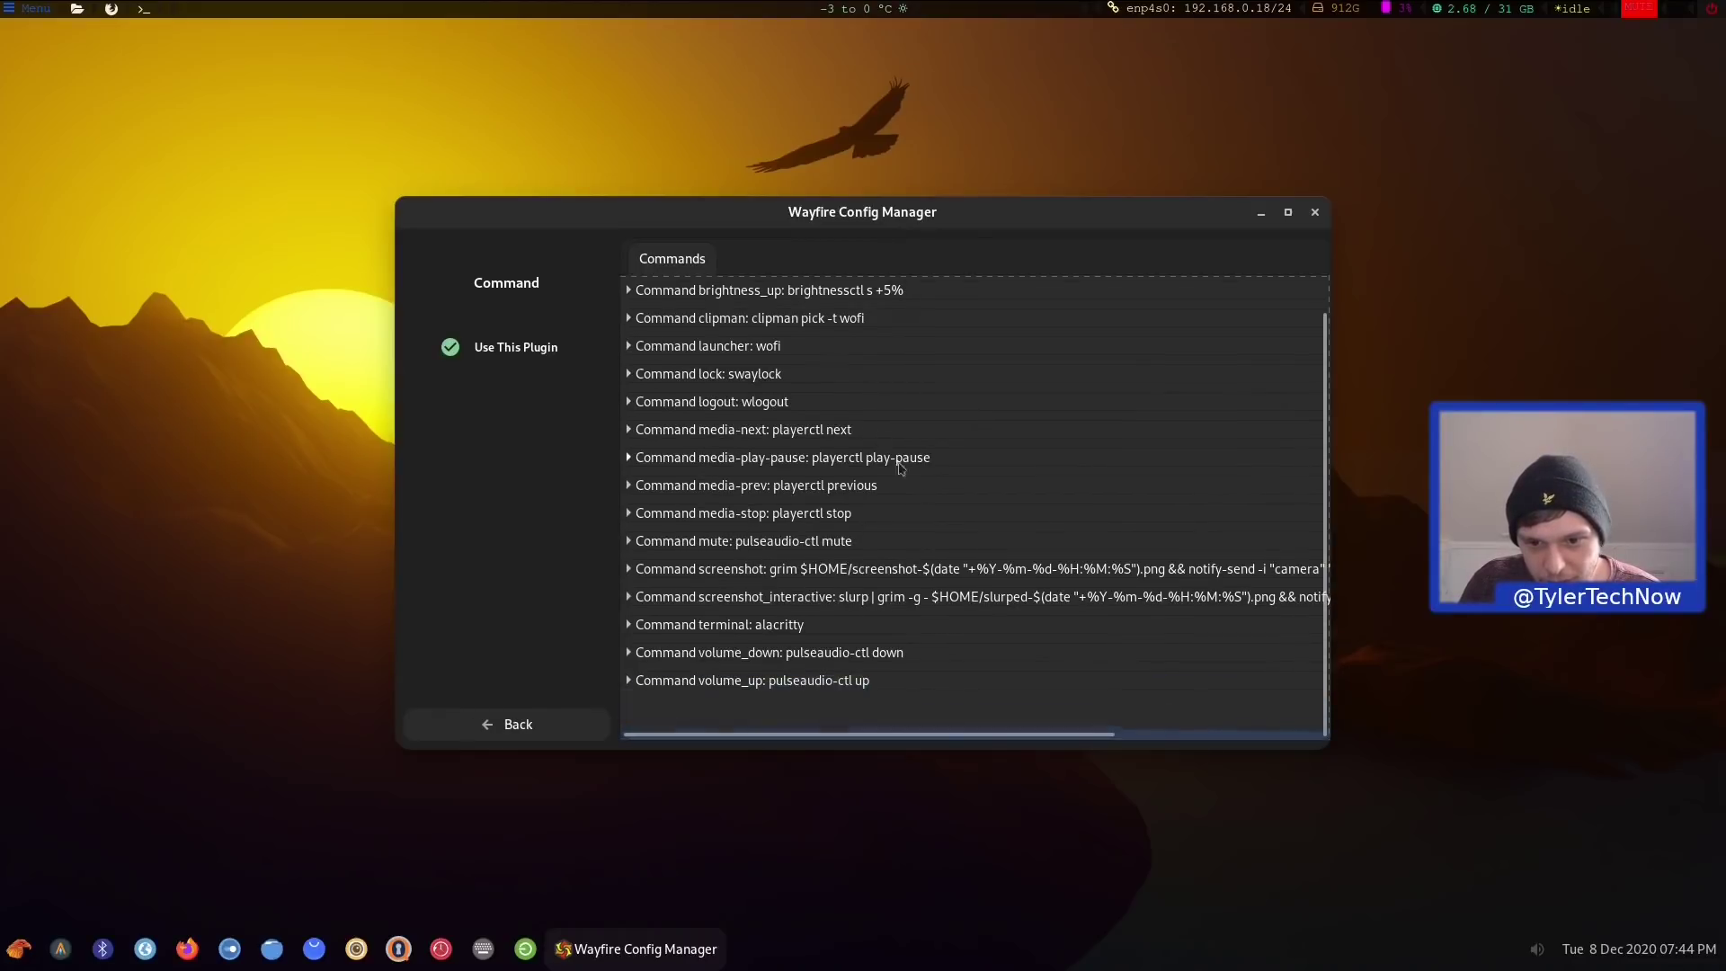
scroll(877, 629, up, 1)
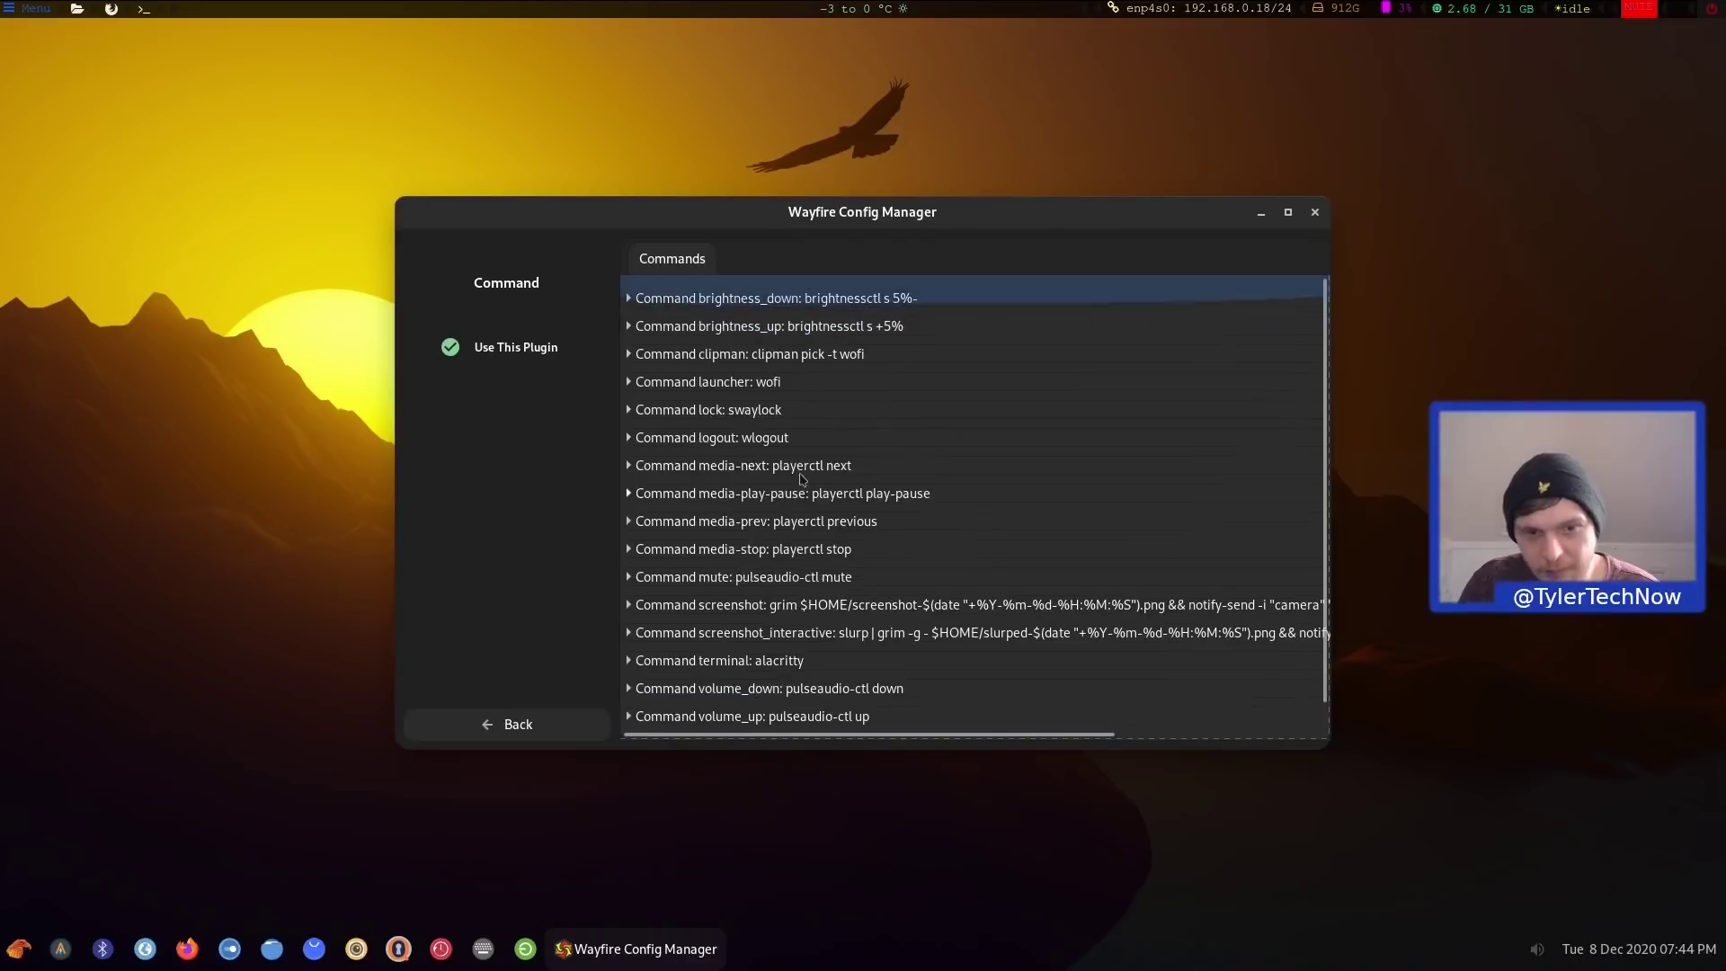
click(508, 723)
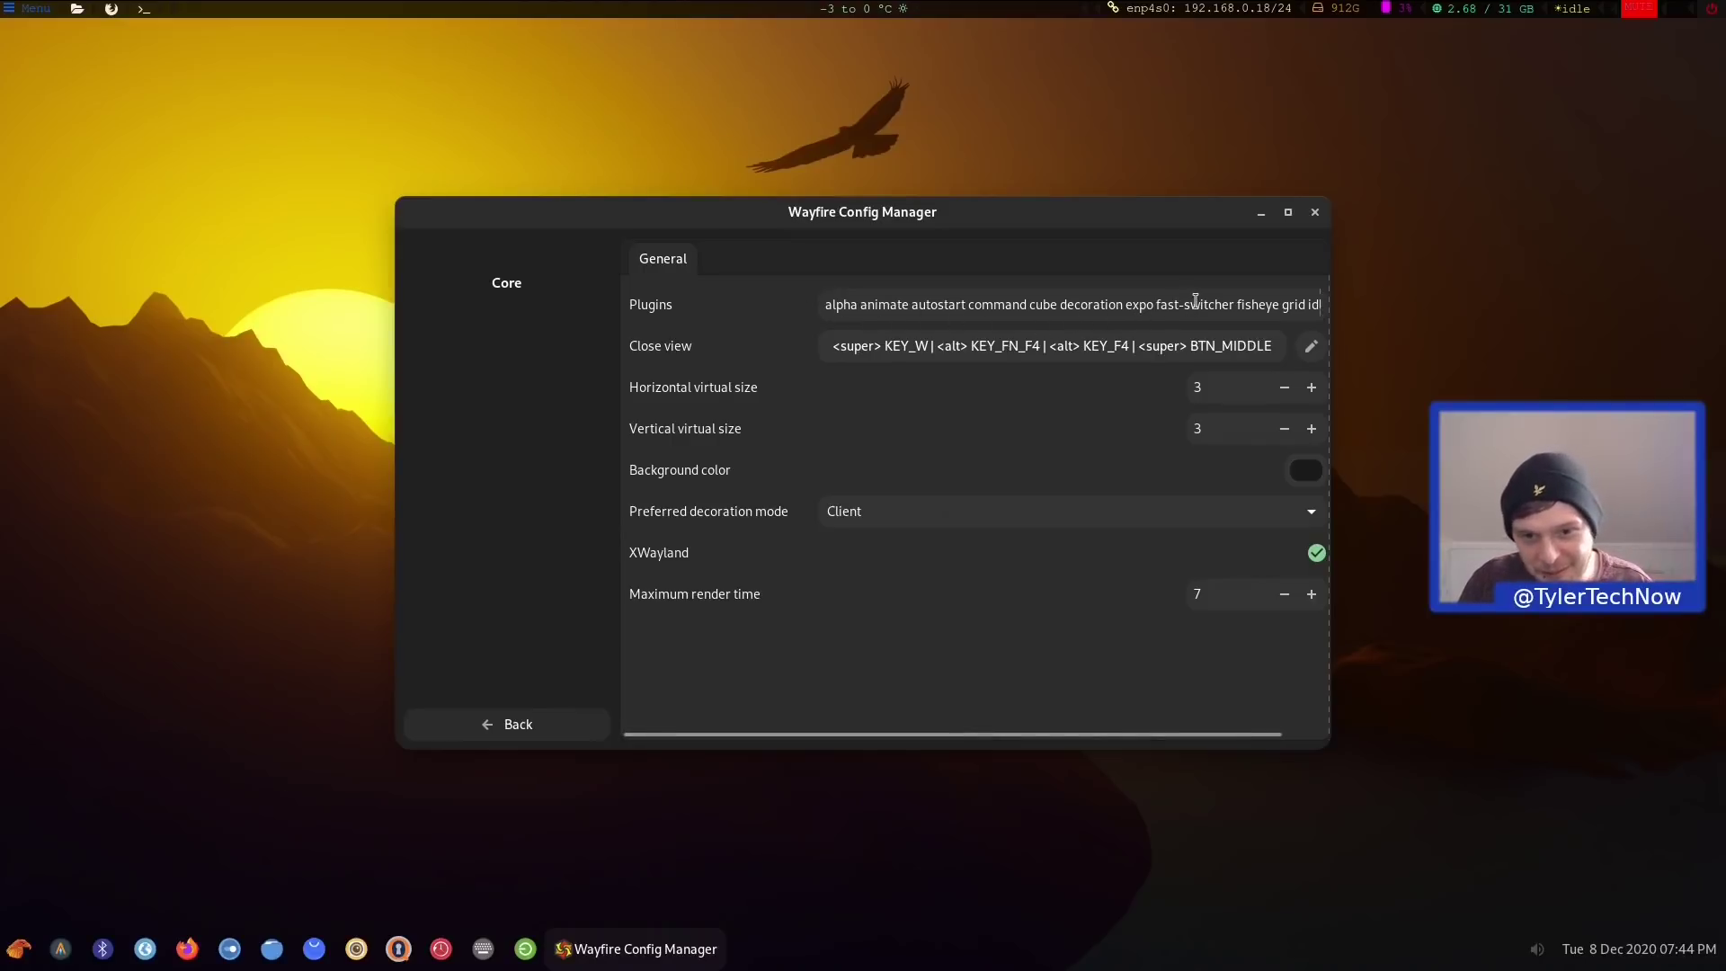
Leave the Core settings and review the Input settings for keyboard, XKB and pointer options
click(505, 724)
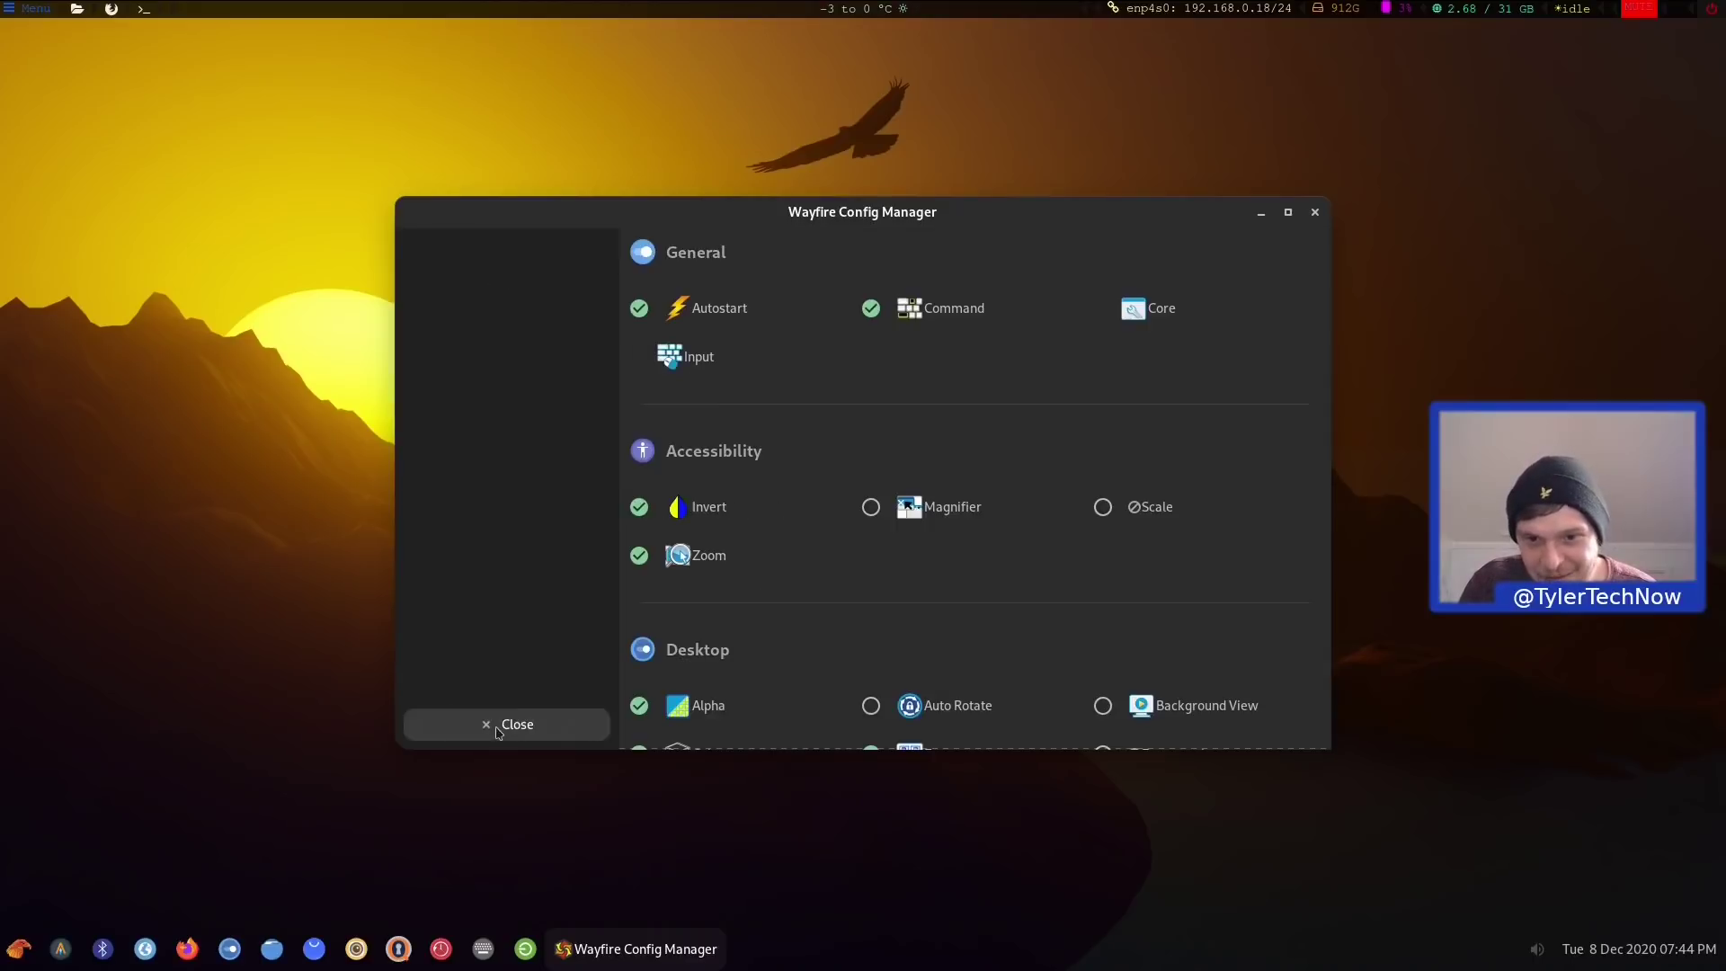
click(707, 368)
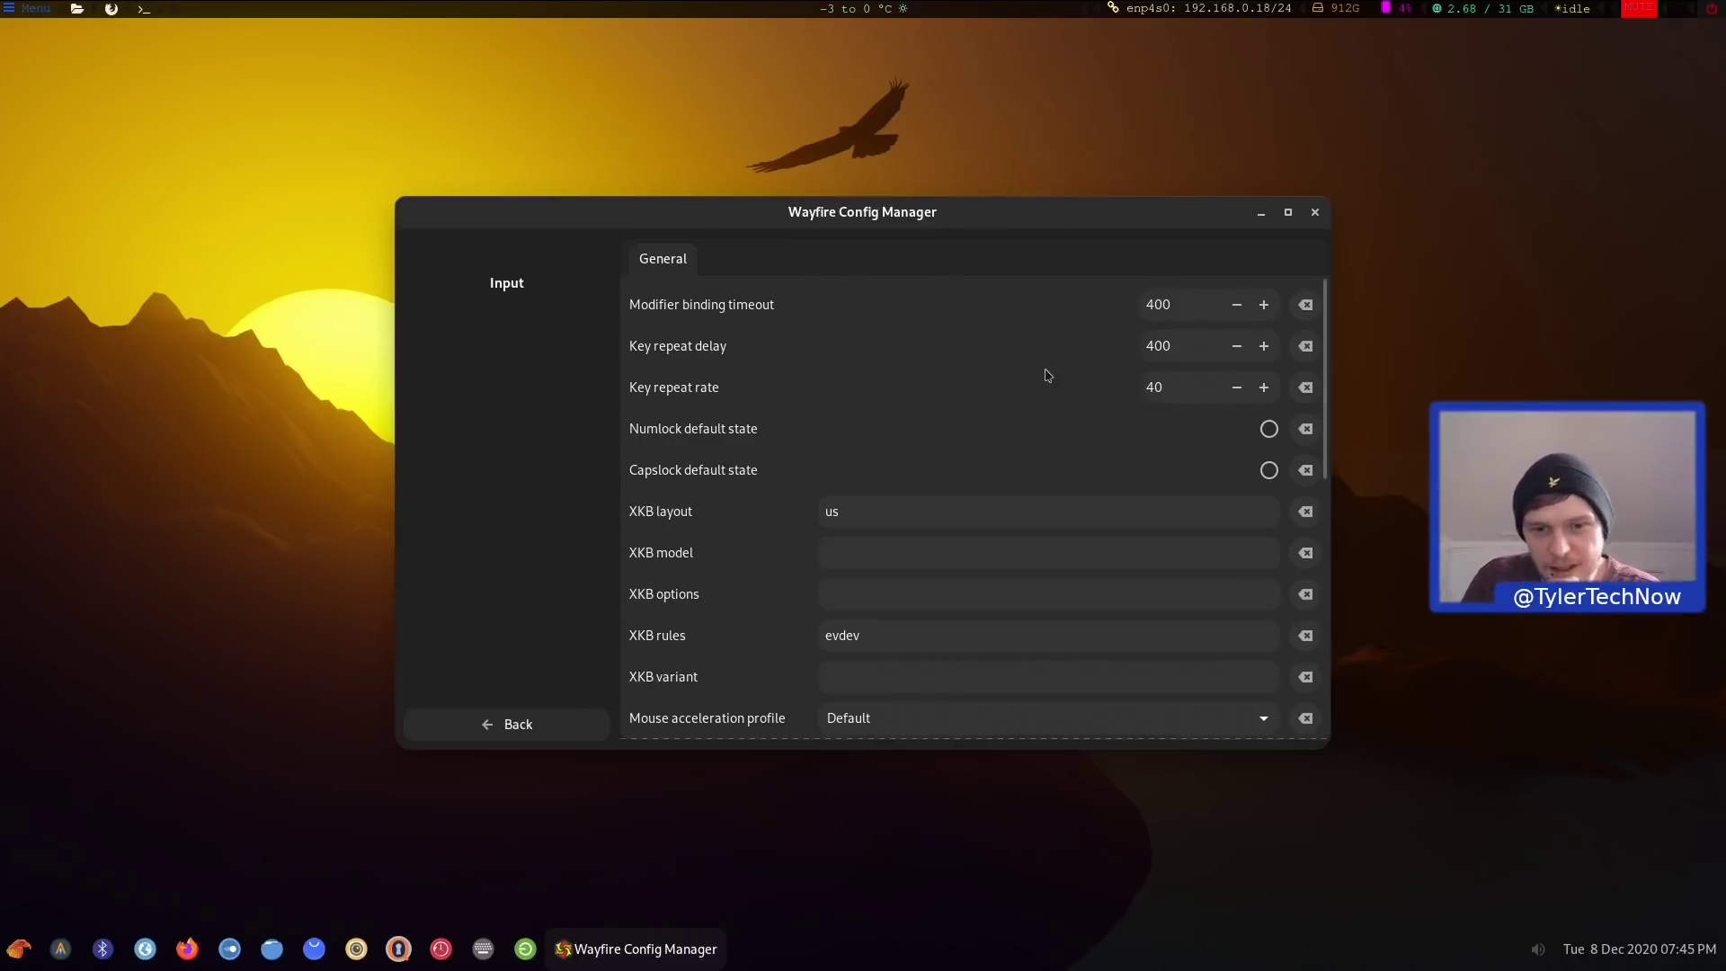
scroll(1043, 378, down, 2)
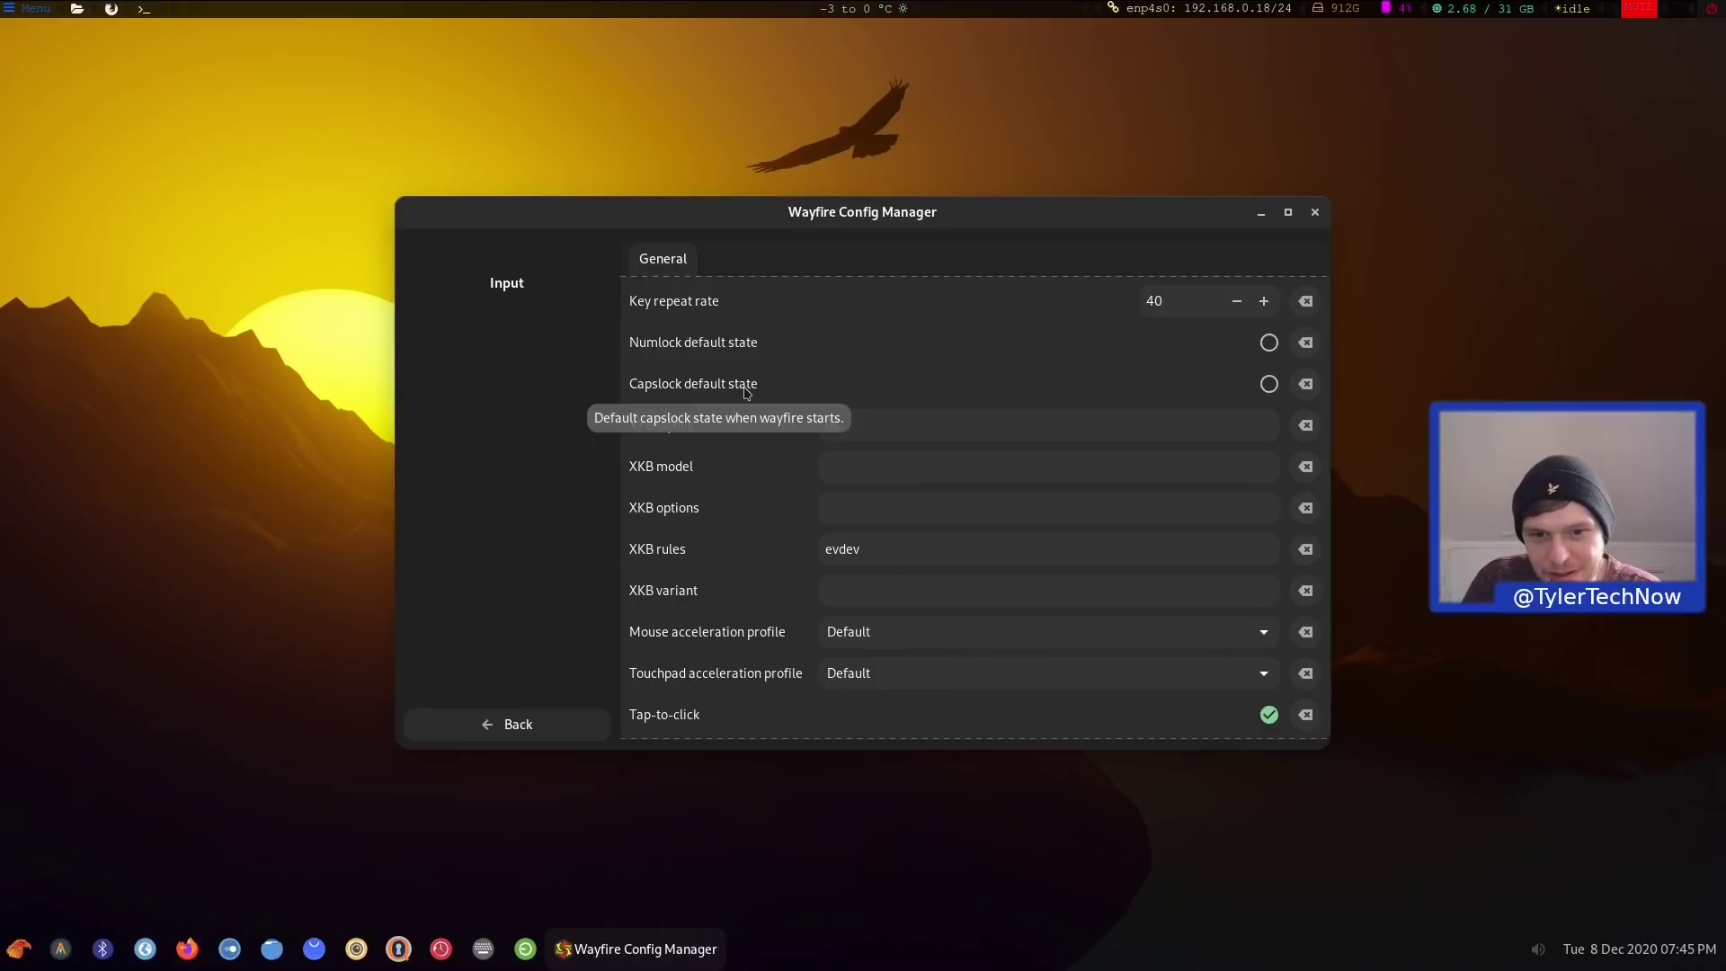
click(547, 726)
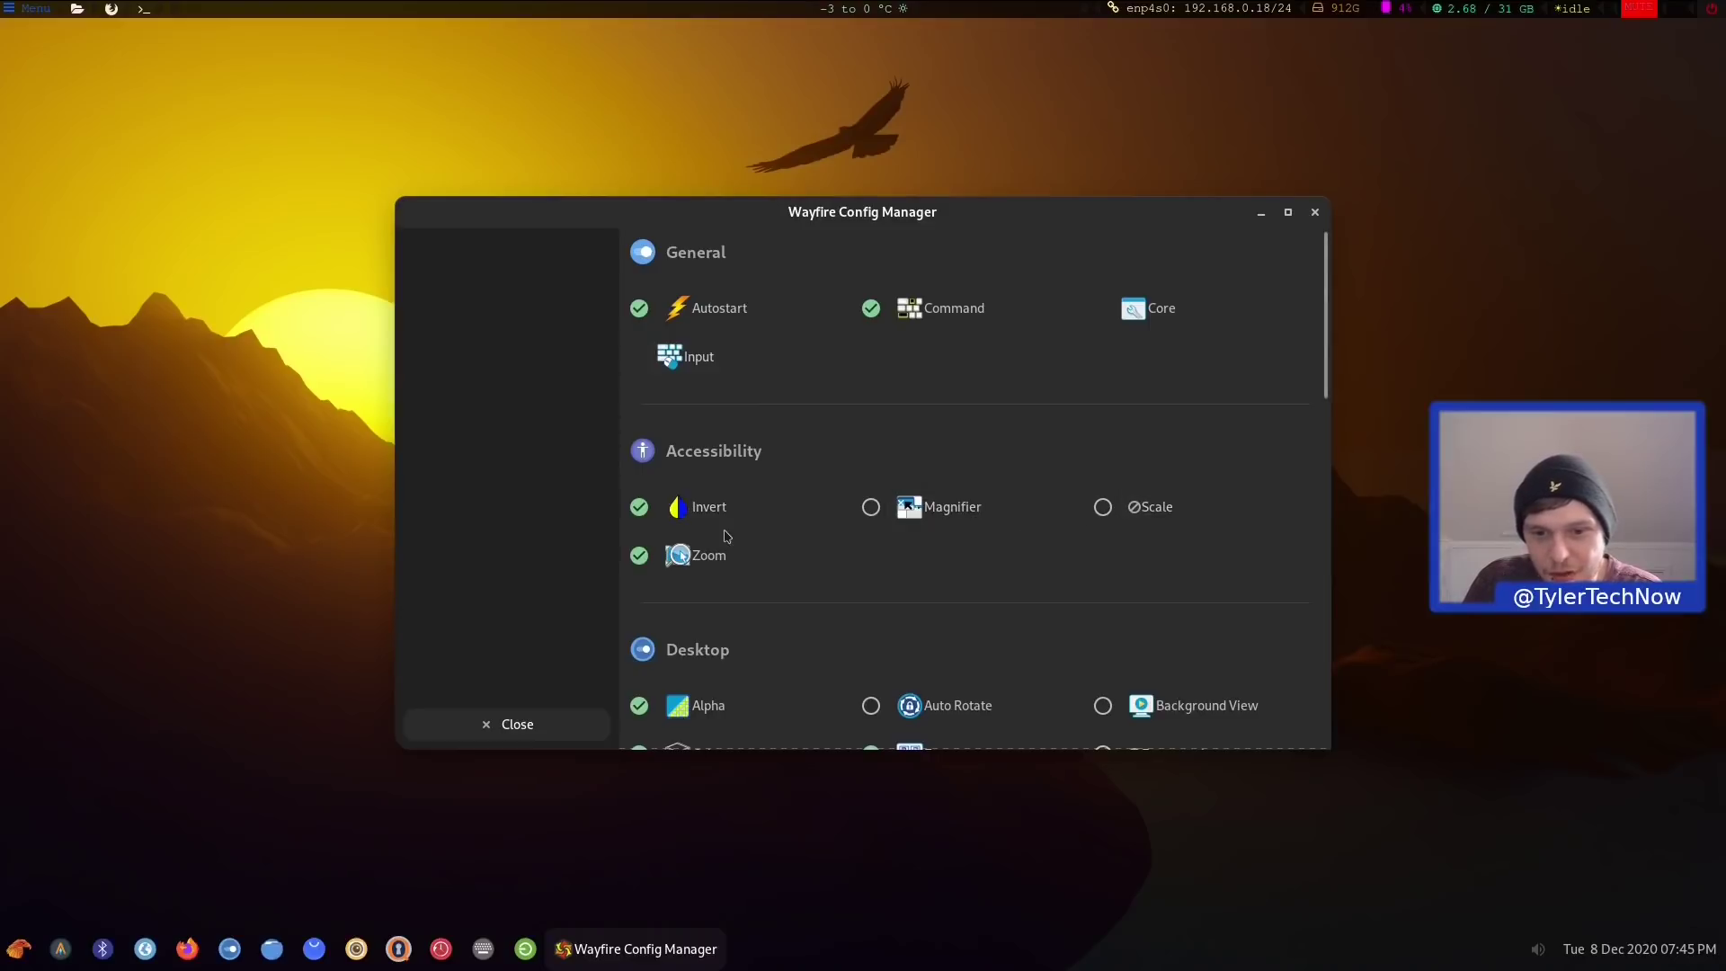
Show the Expo overview of all workspaces, reposition the Wayfire Config Manager window within the first workspace, and return to that workspace
scroll(985, 509, down, 2)
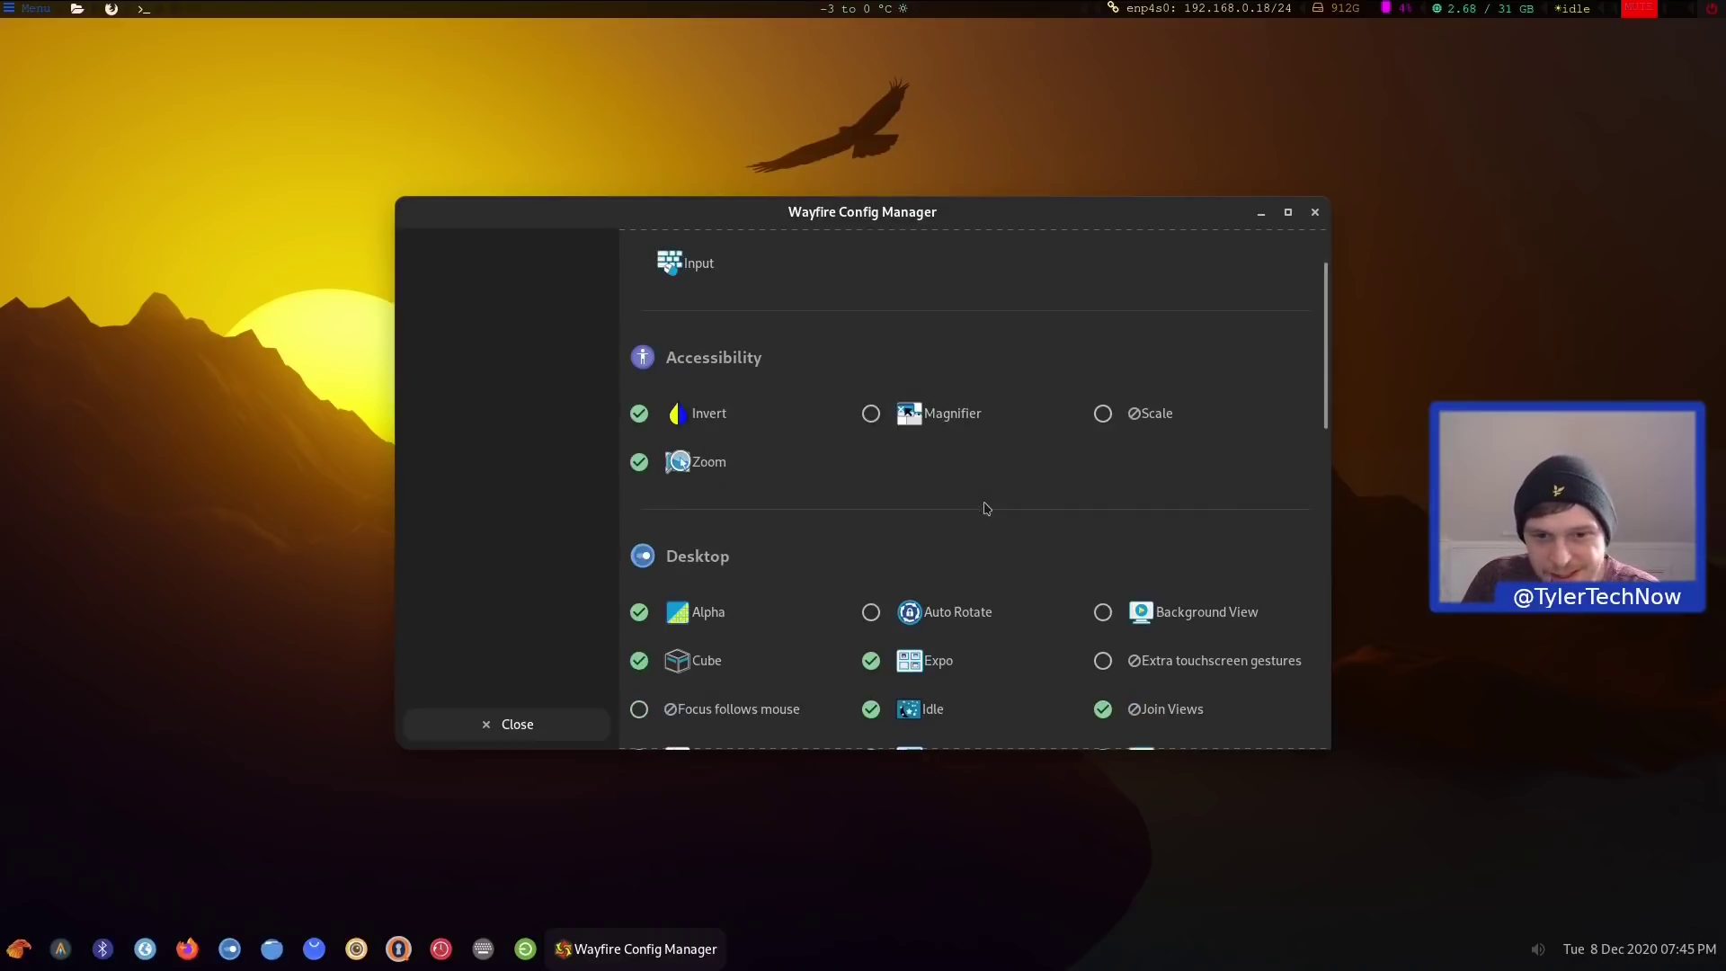
scroll(985, 509, down, 4)
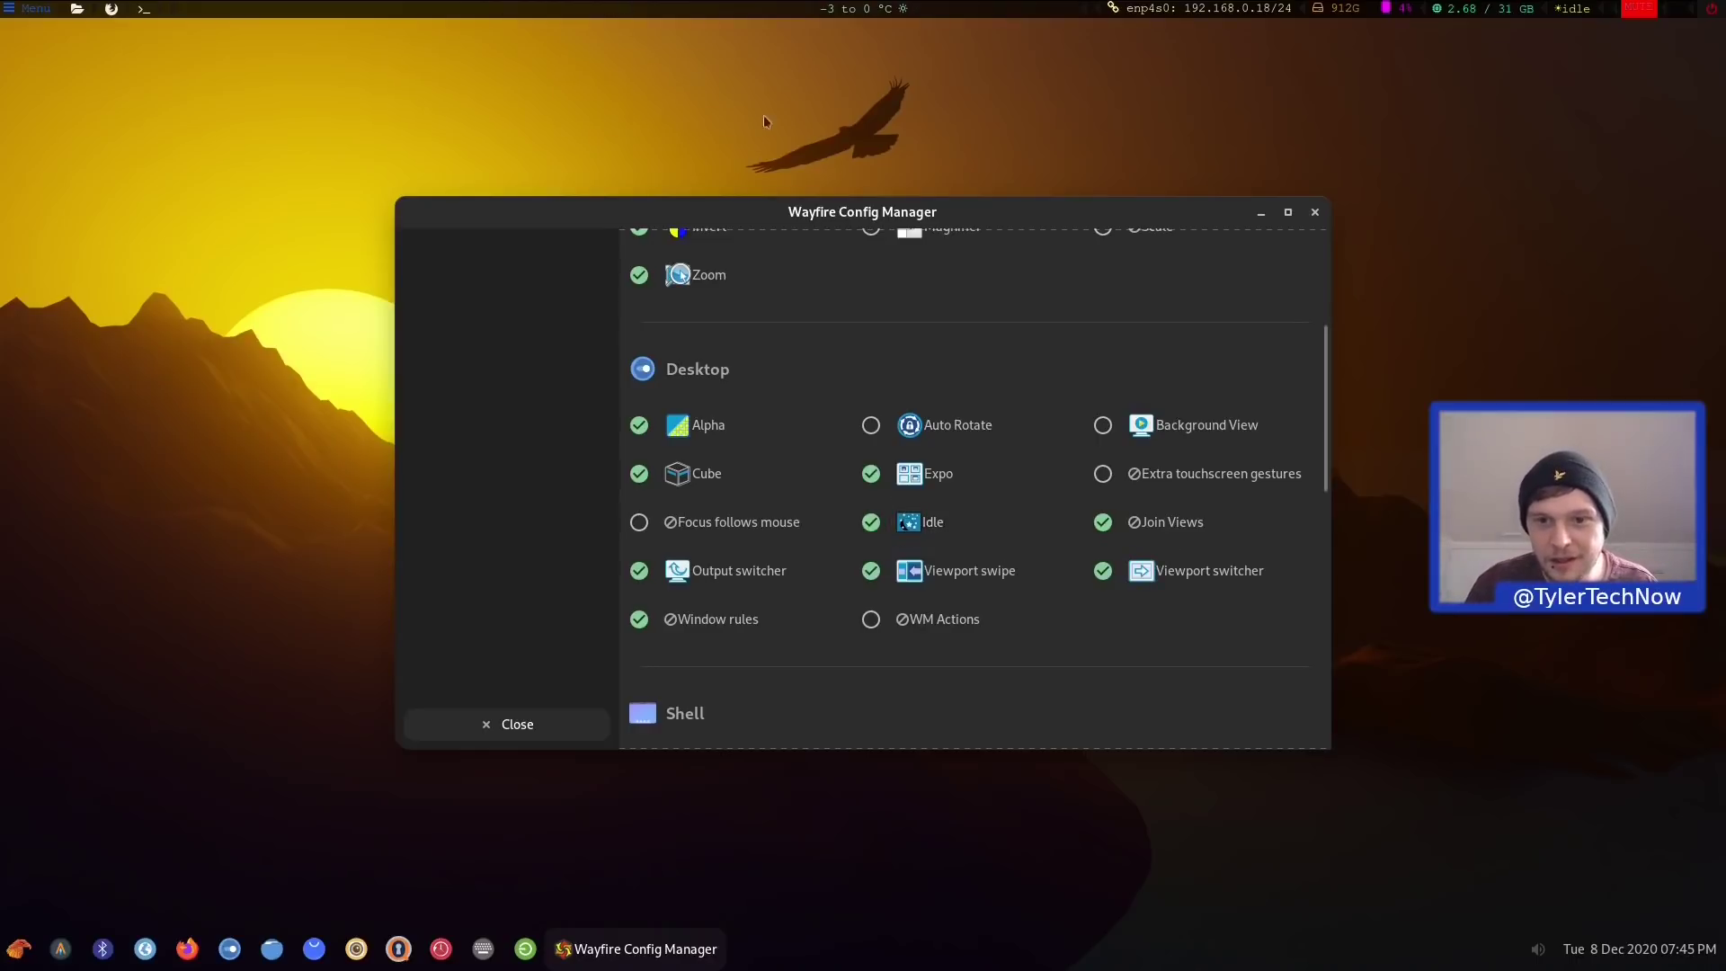
mouse_move(883, 214)
mouse_down()
mouse_move(891, 183)
mouse_move(1000, 163)
mouse_move(540, 191)
mouse_move(675, 234)
mouse_move(903, 234)
mouse_move(854, 233)
mouse_up()
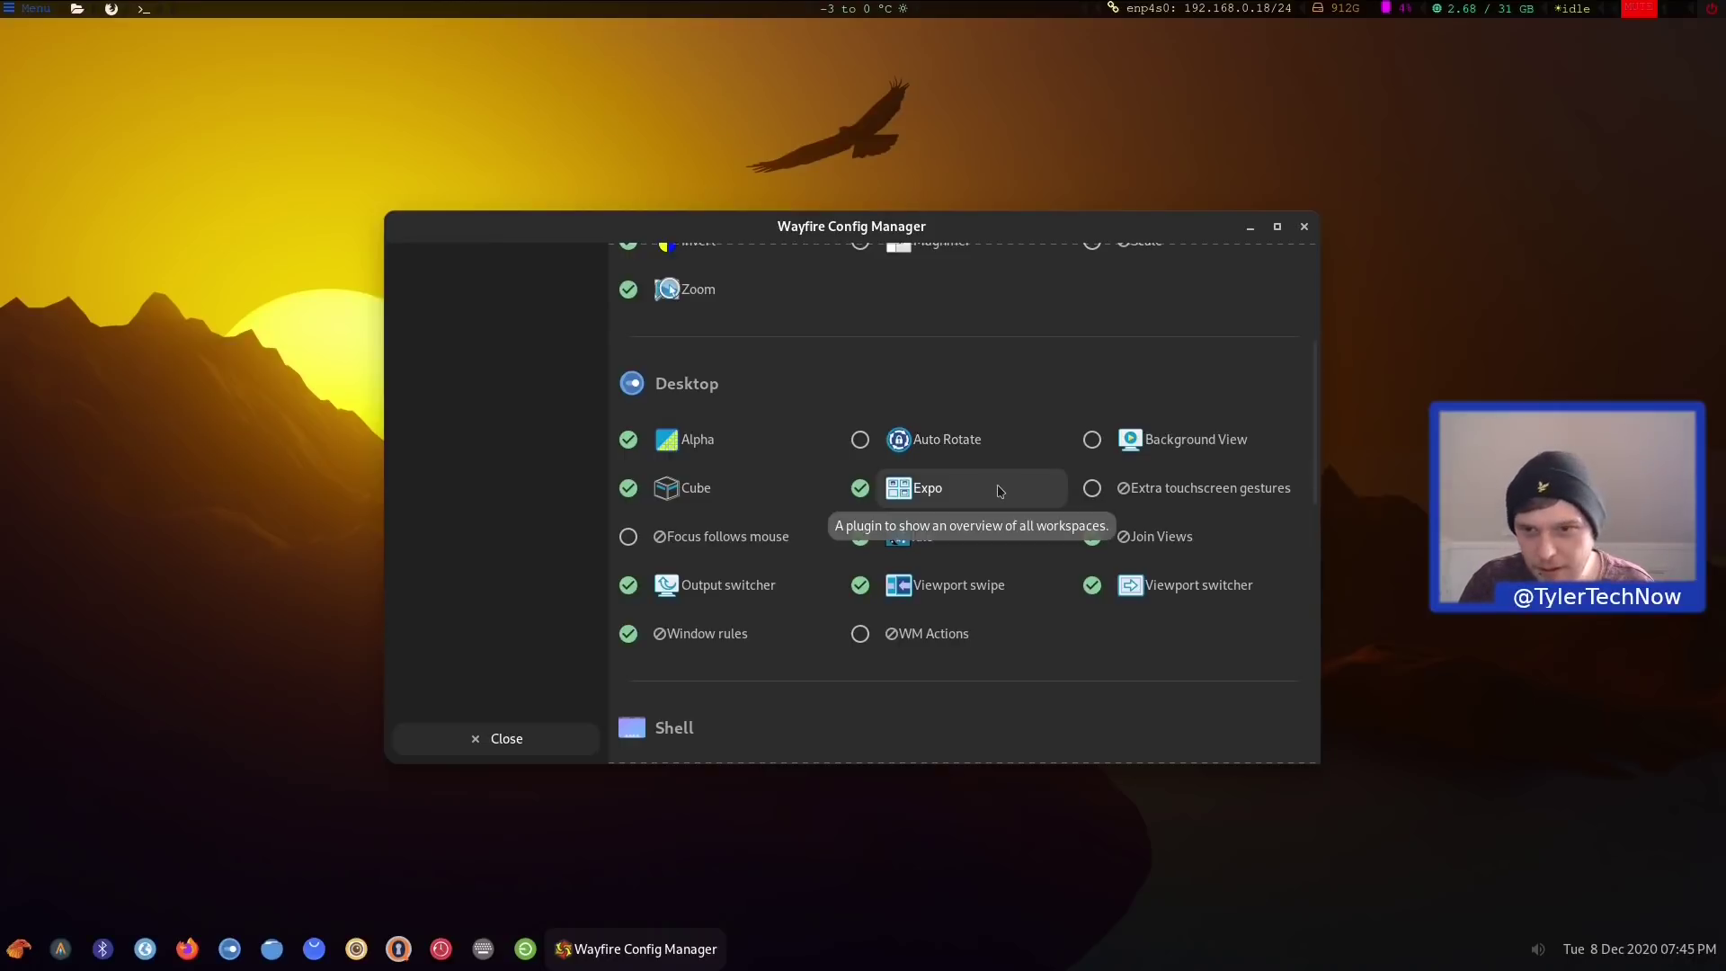
key(super+e)
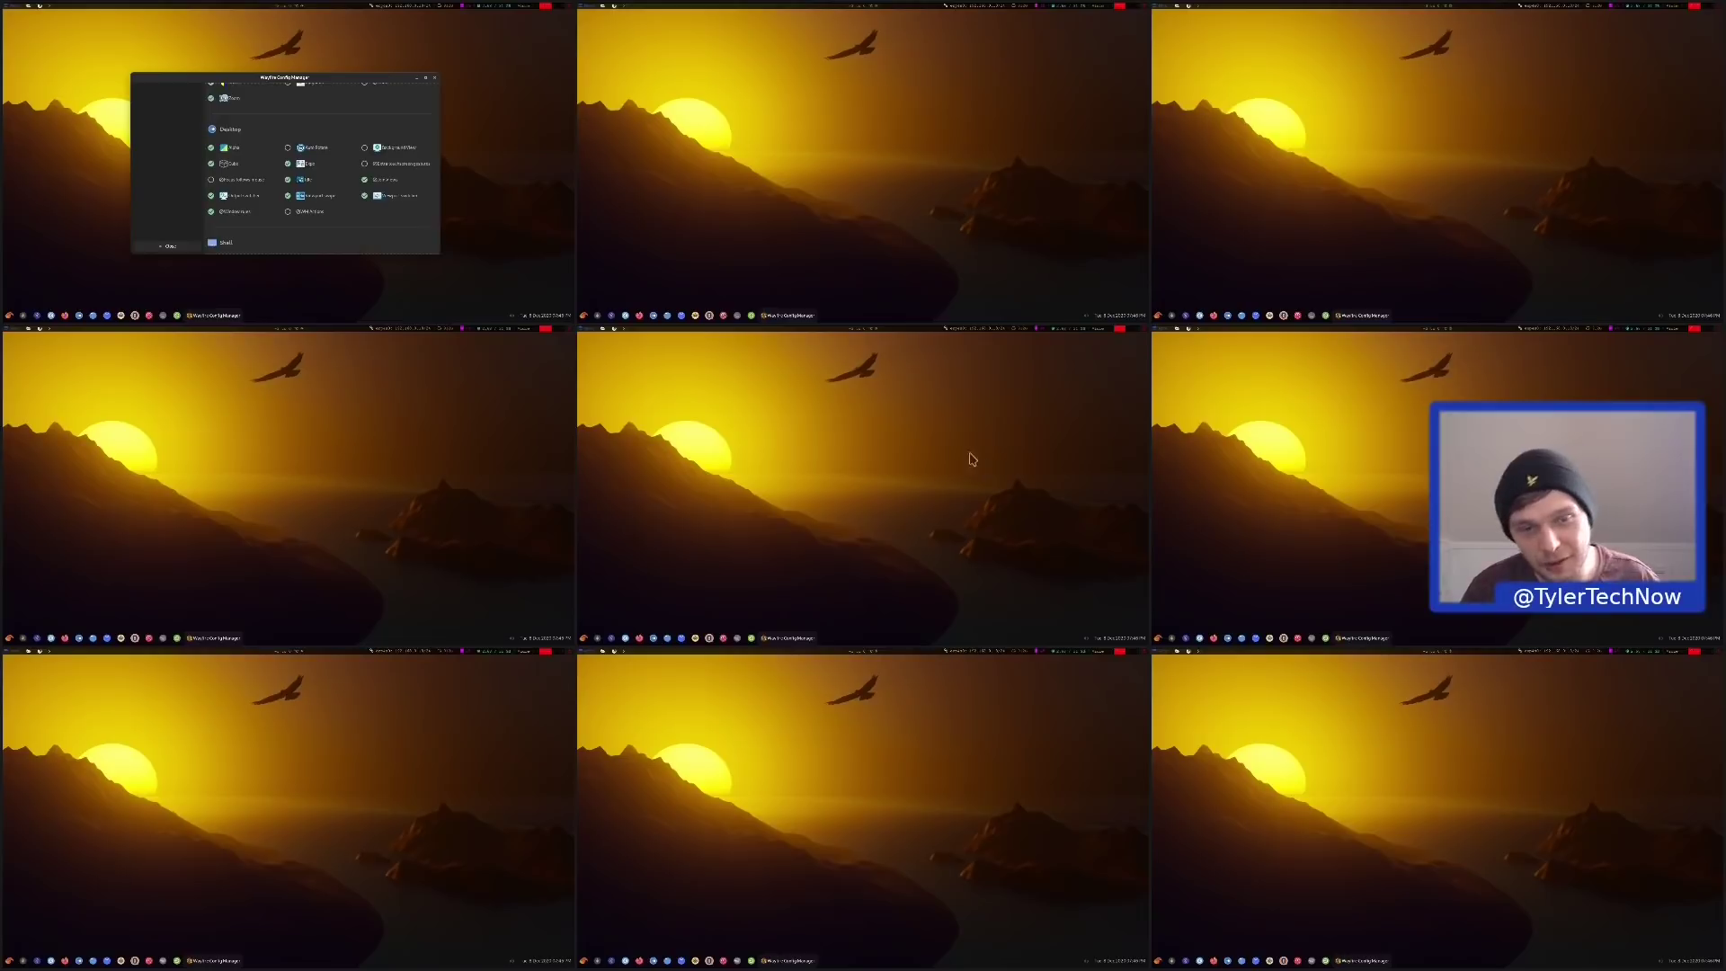
drag(265, 164, 330, 194)
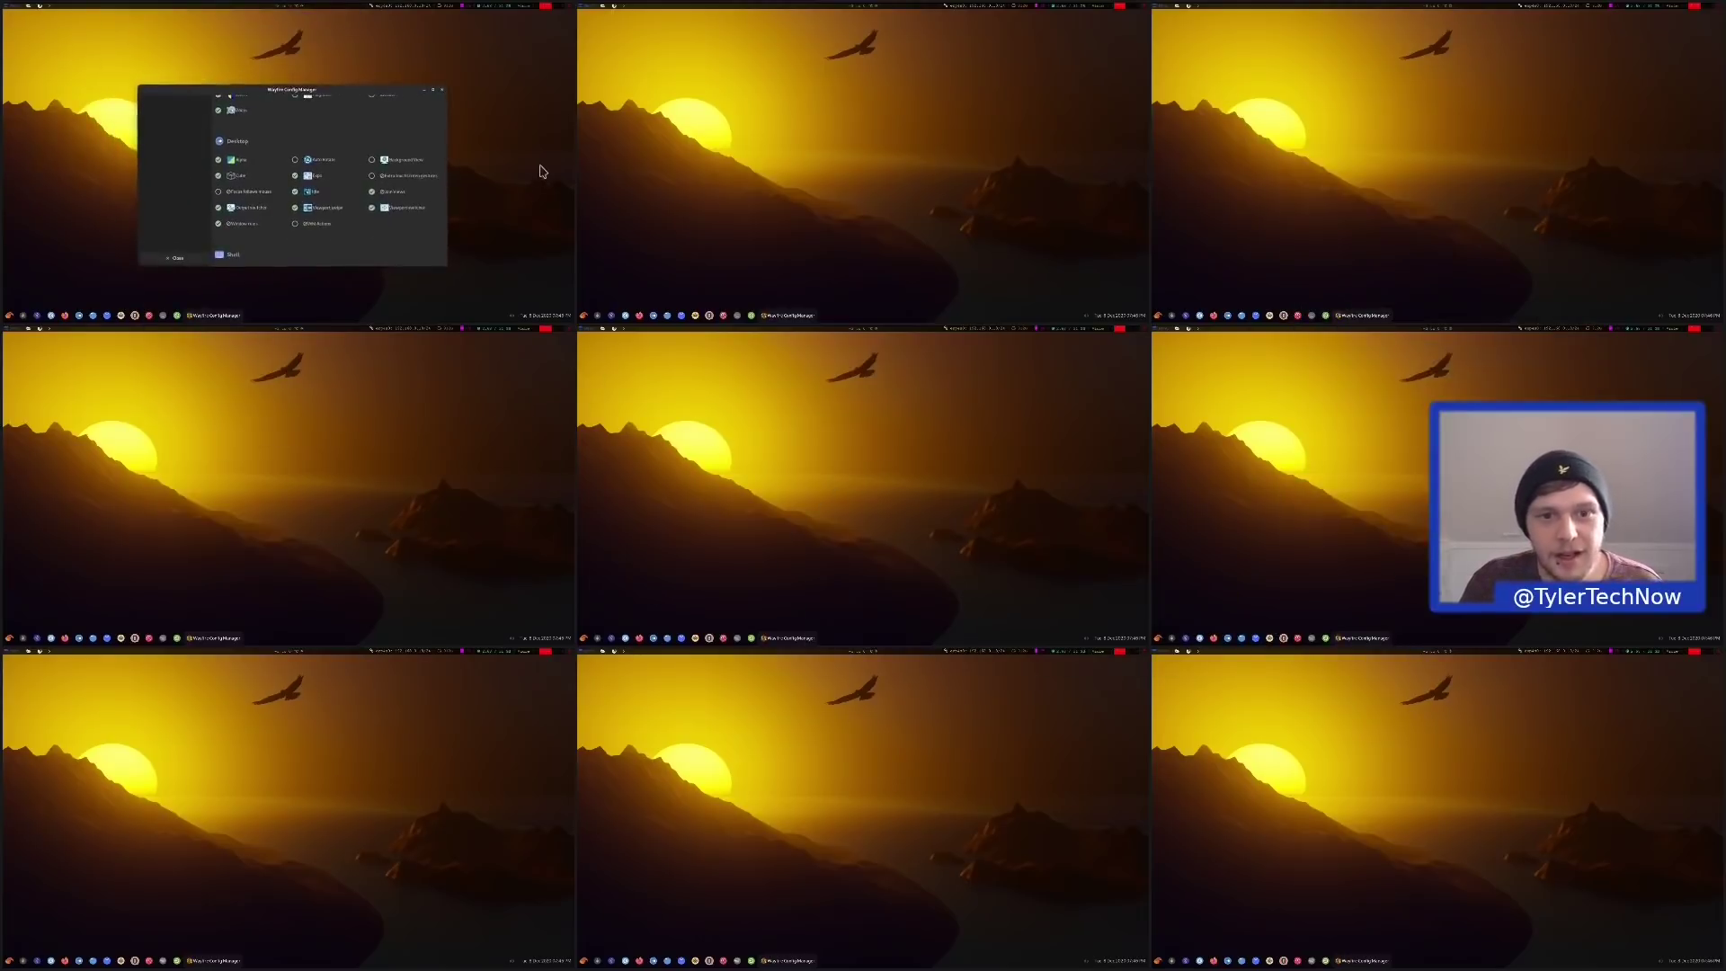
click(542, 171)
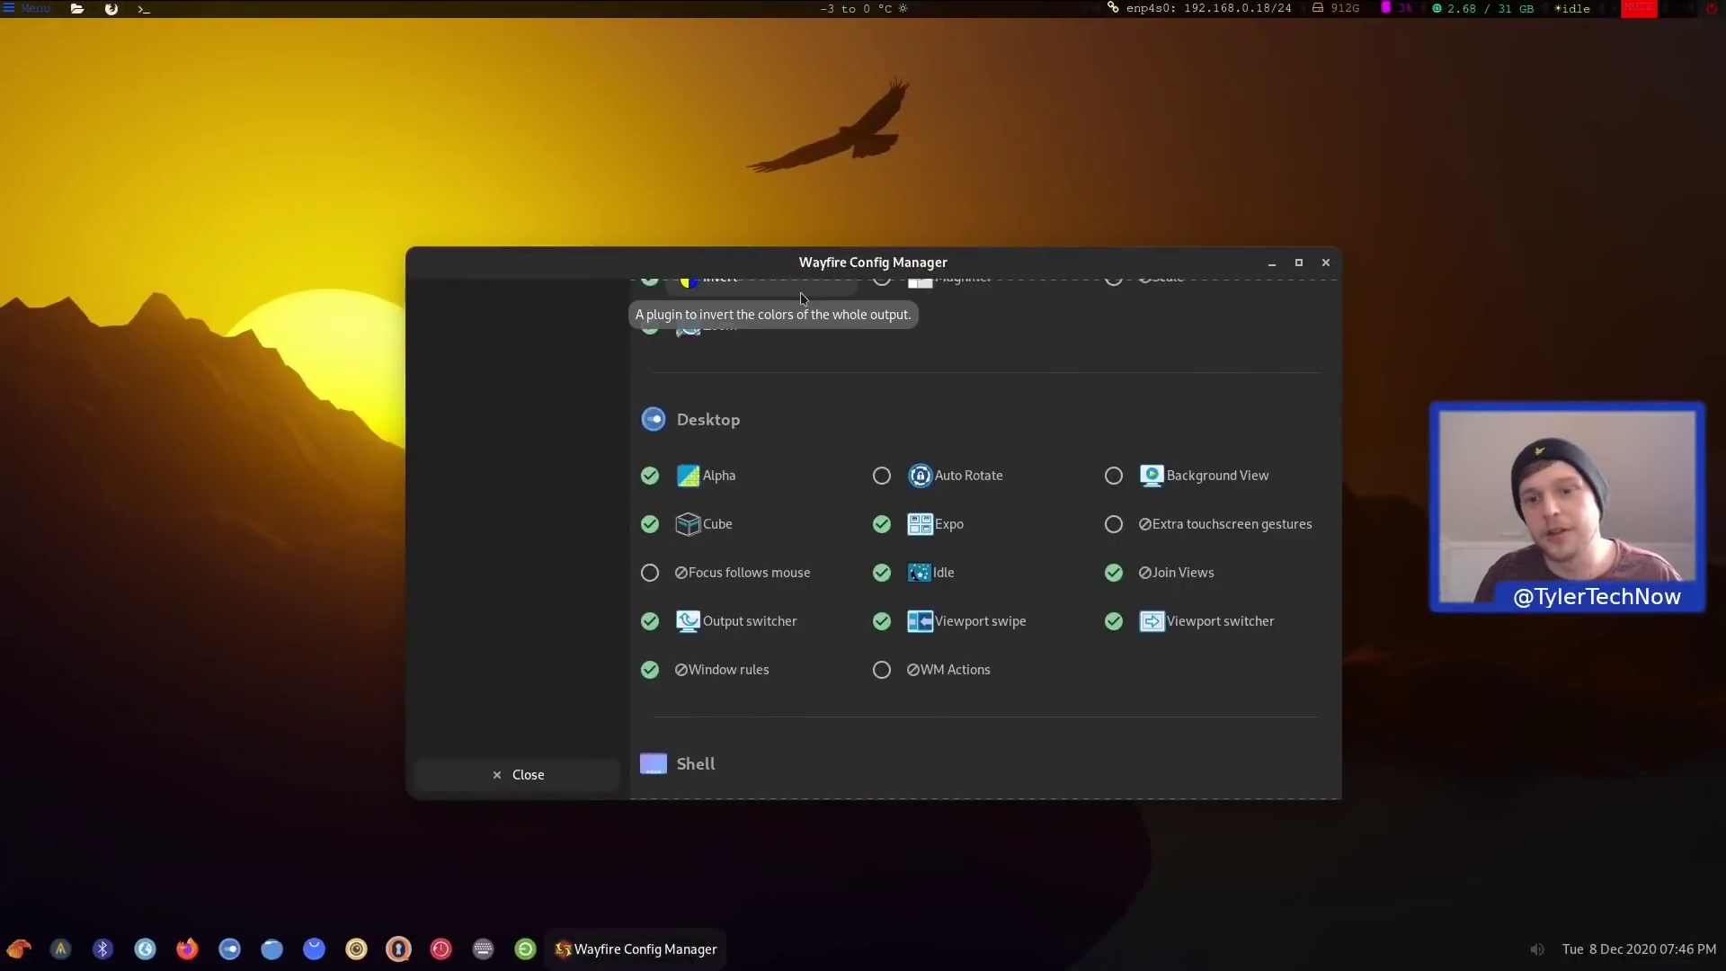
Switch through the workspaces to the right one by one, and return to the Wayfire Config Manager window
key(ctrl+super+Right)
key(ctrl+super+Right)
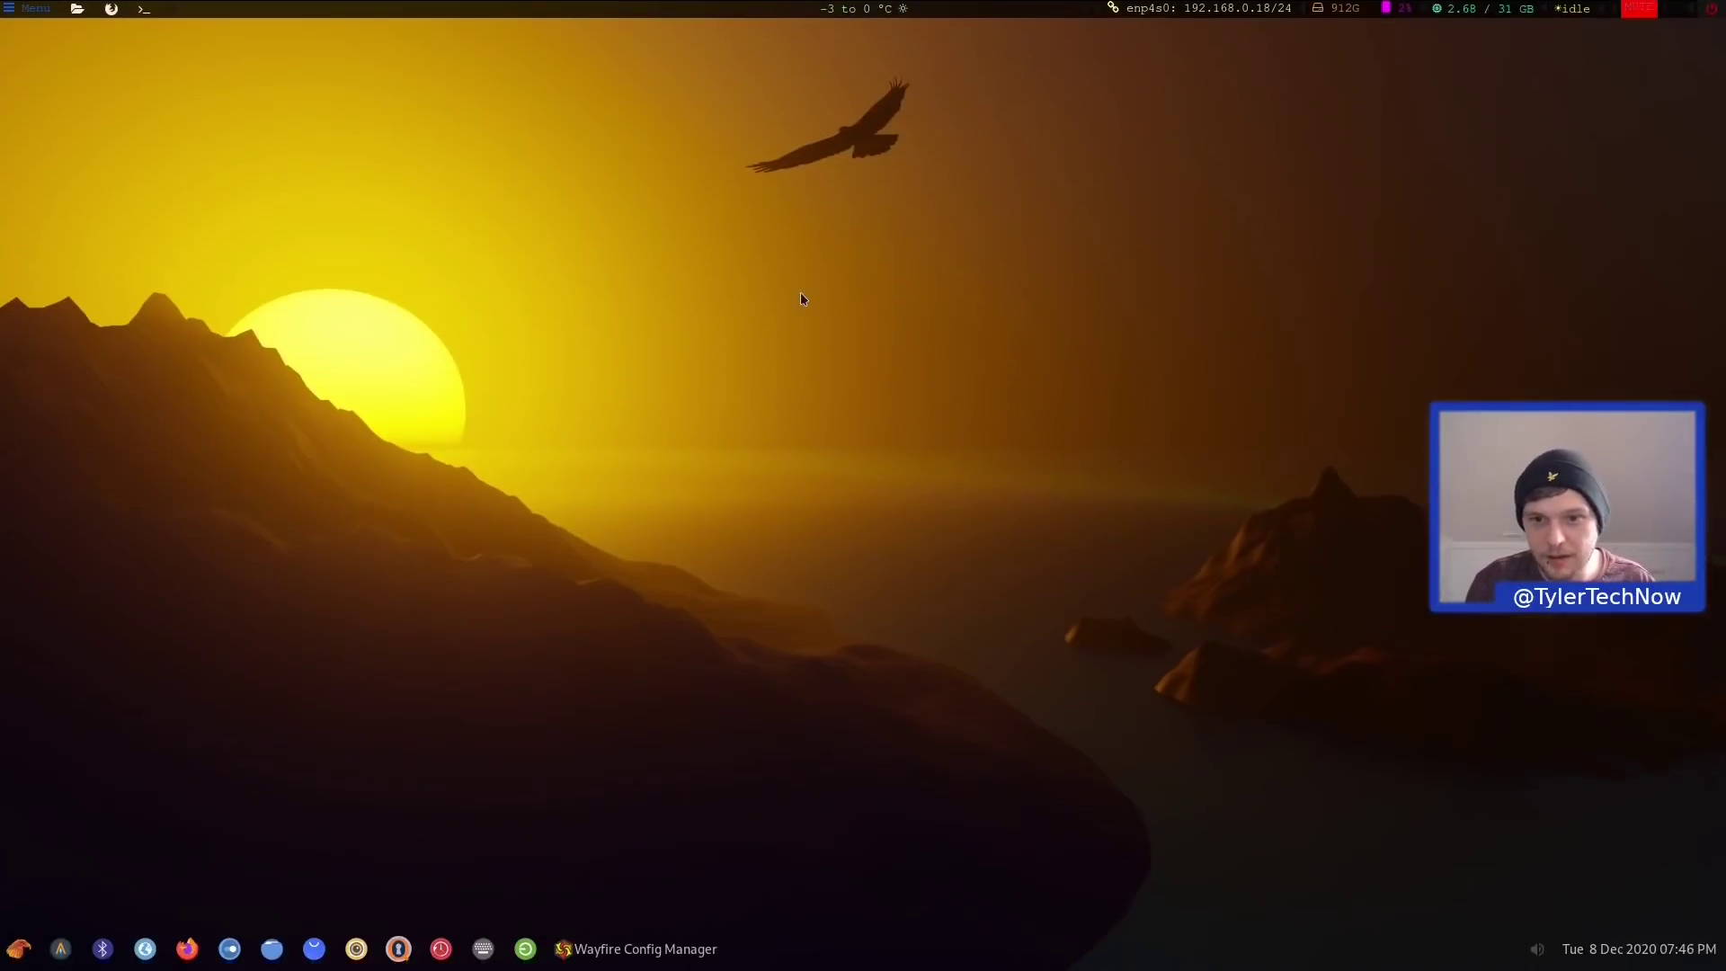
key(ctrl+super+Right)
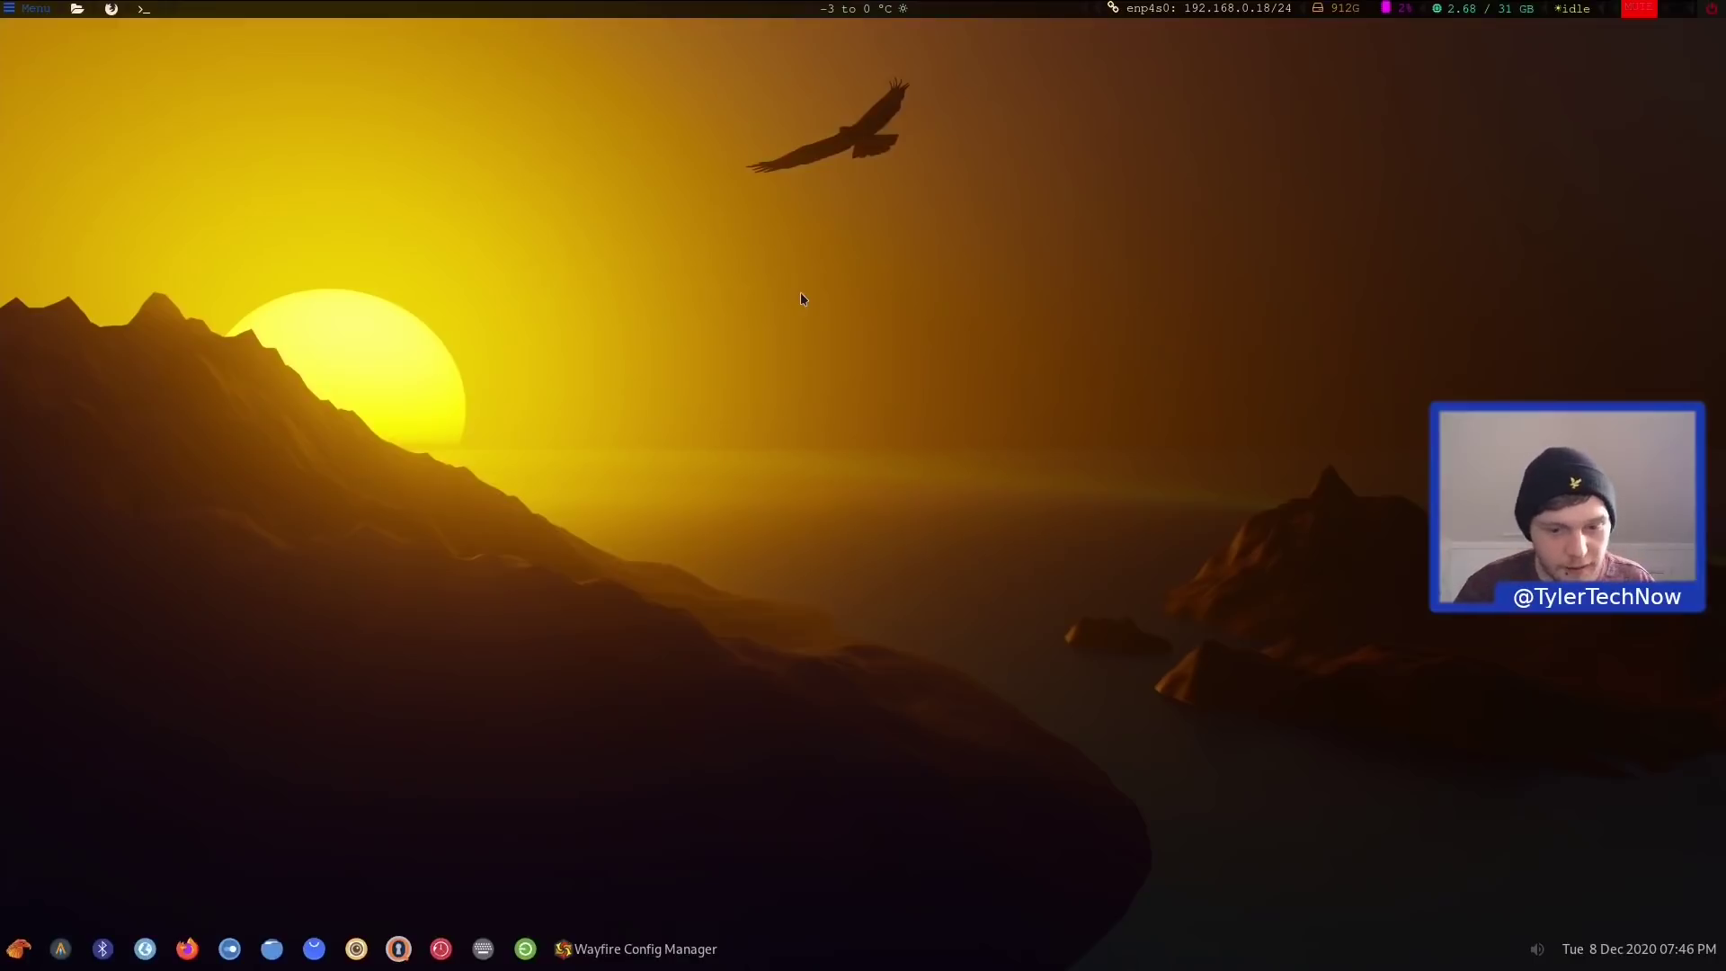
click(634, 948)
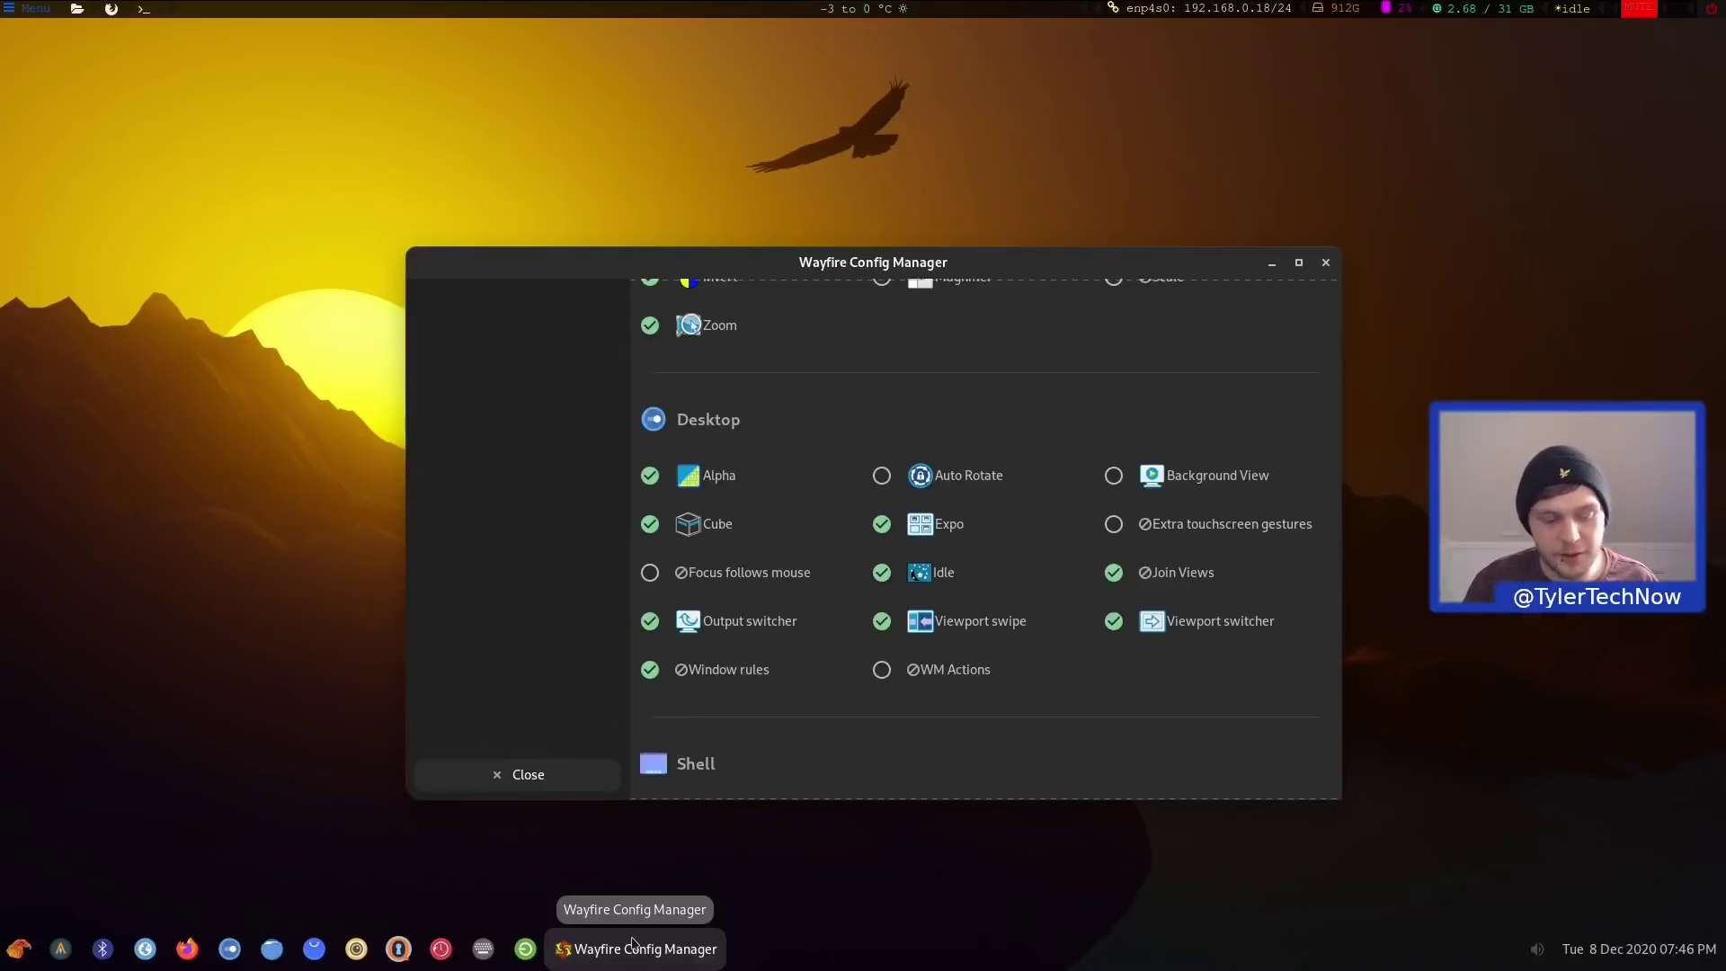
Enter the workspace in the last row and column from the workspace overview, and return to the Wayfire Config Manager
key(super)
click(1293, 654)
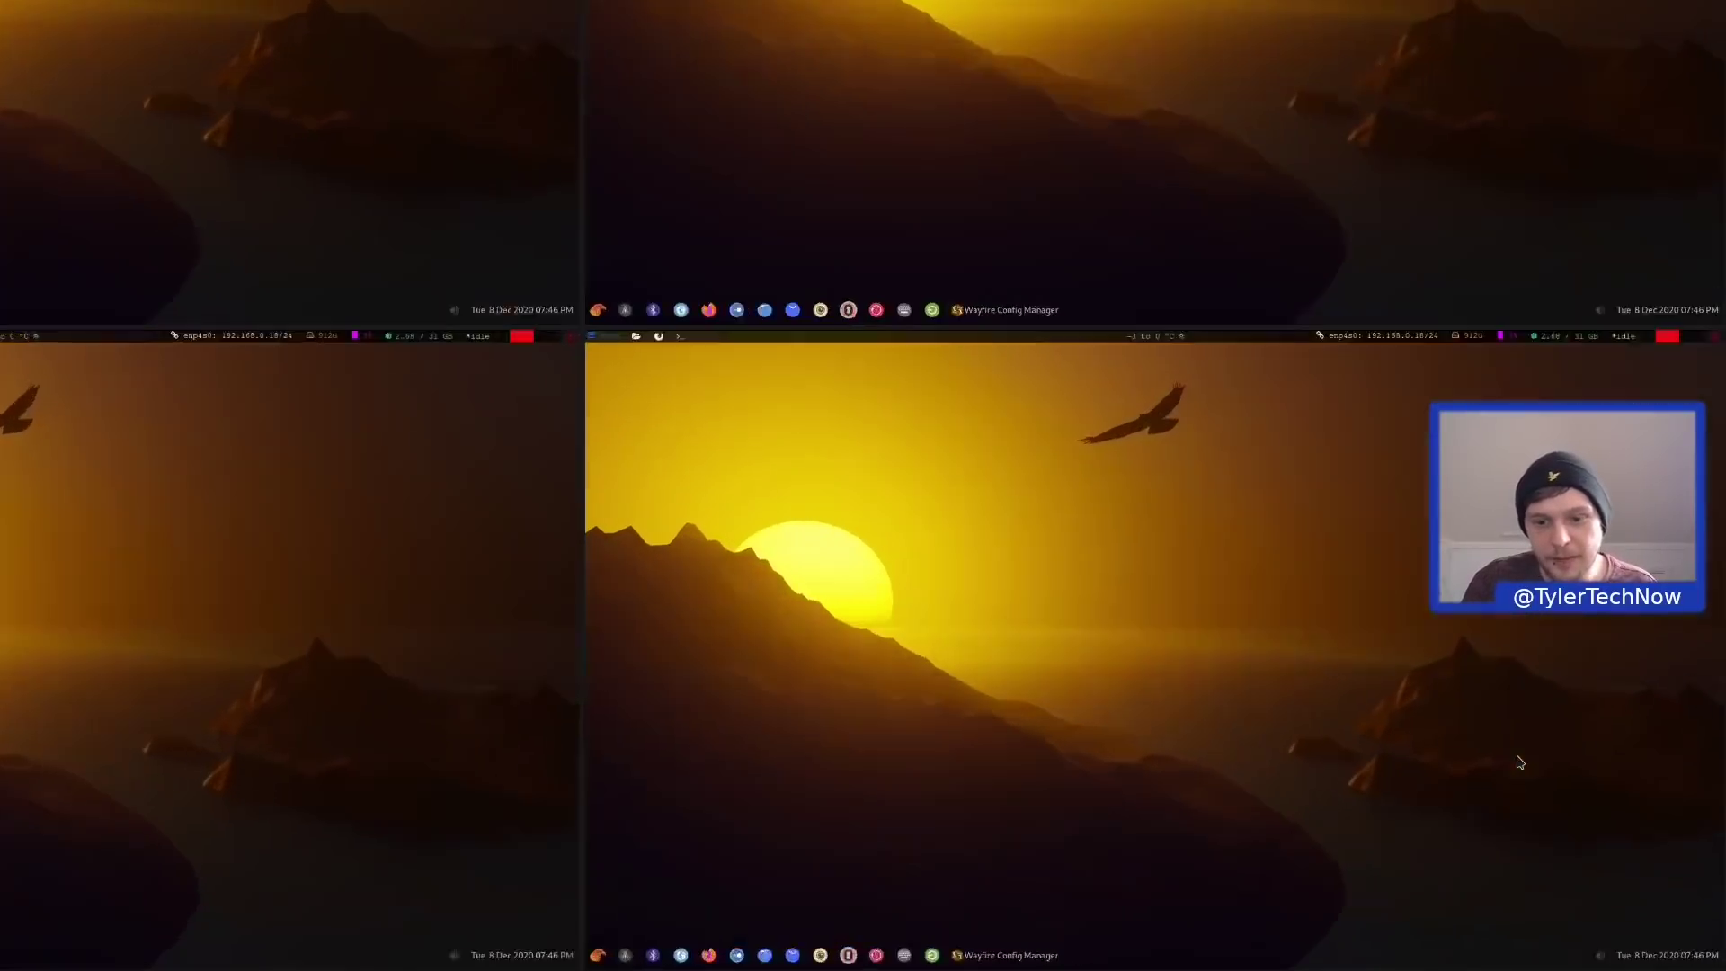
click(644, 951)
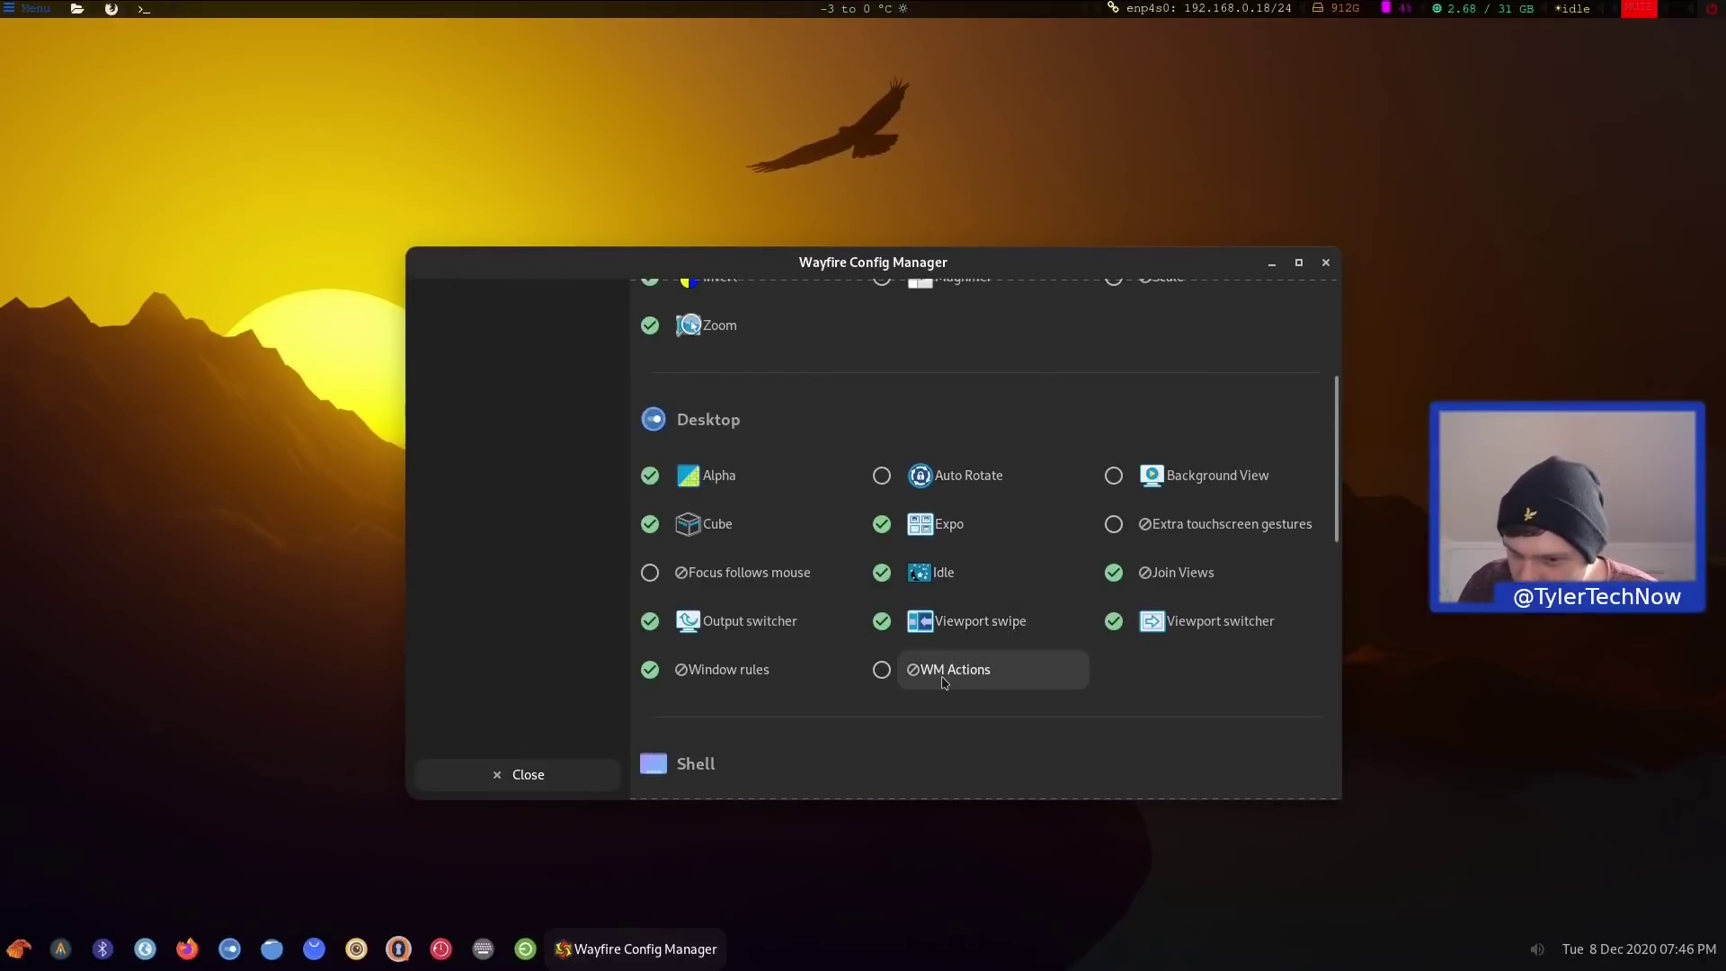
Look over the Desktop plugins' descriptions and open the Panel settings in the Shell section
mouse_move(944, 682)
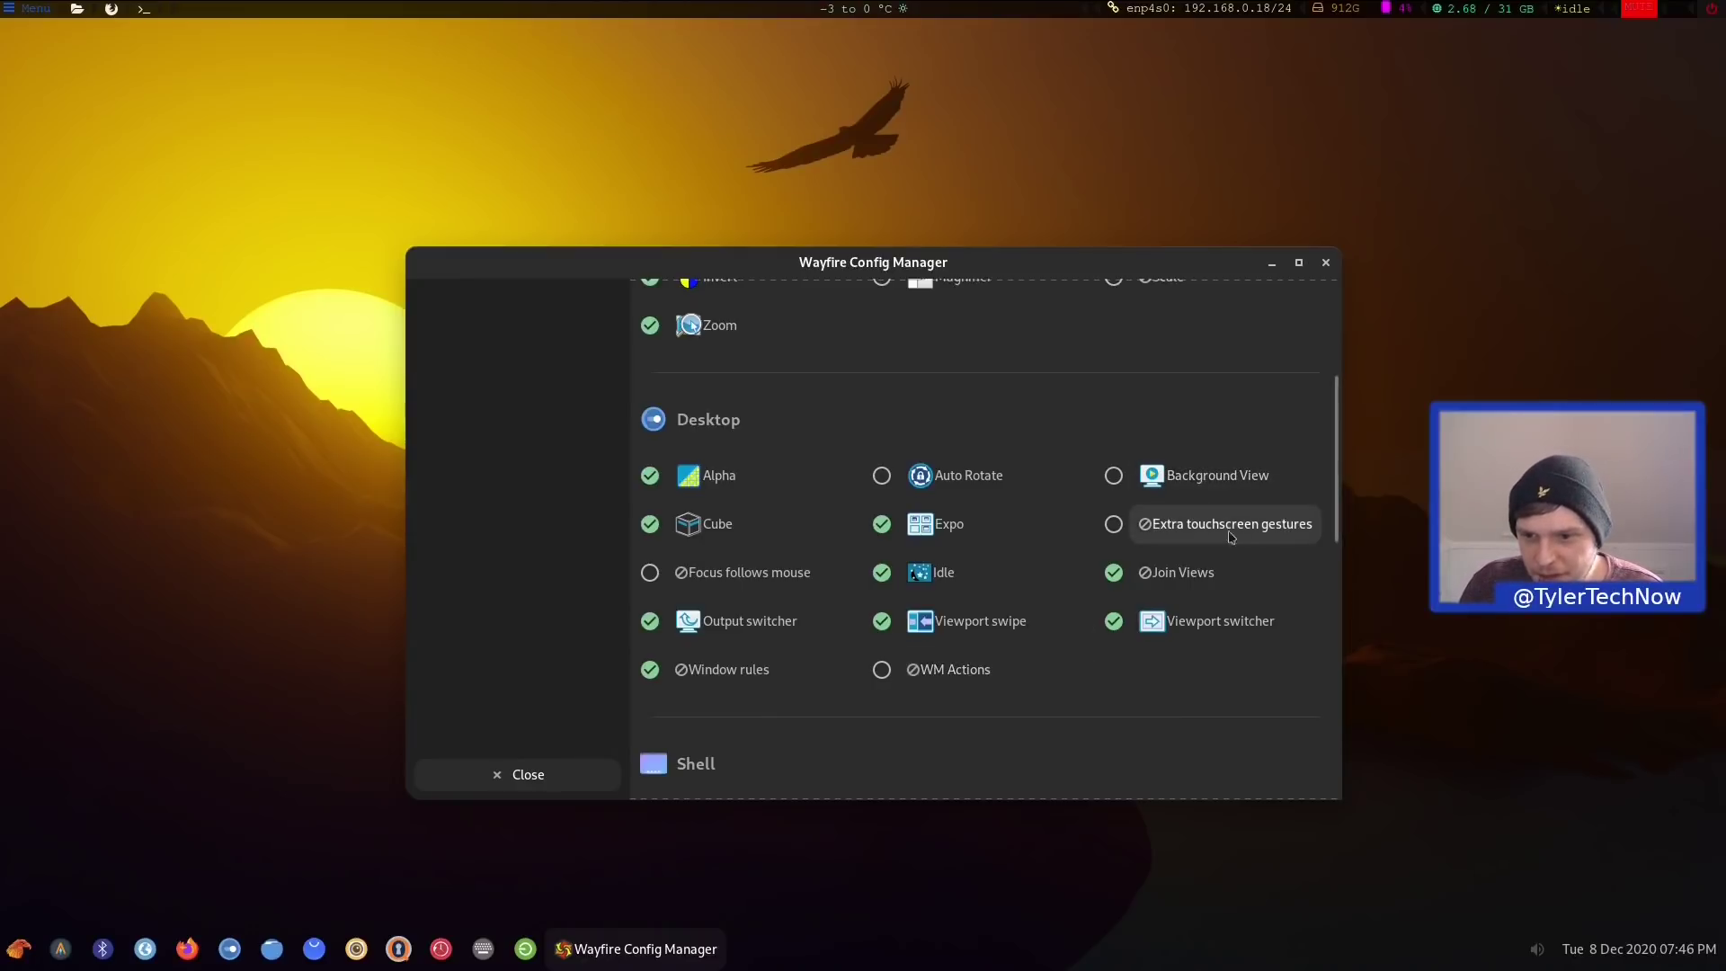
mouse_move(1229, 533)
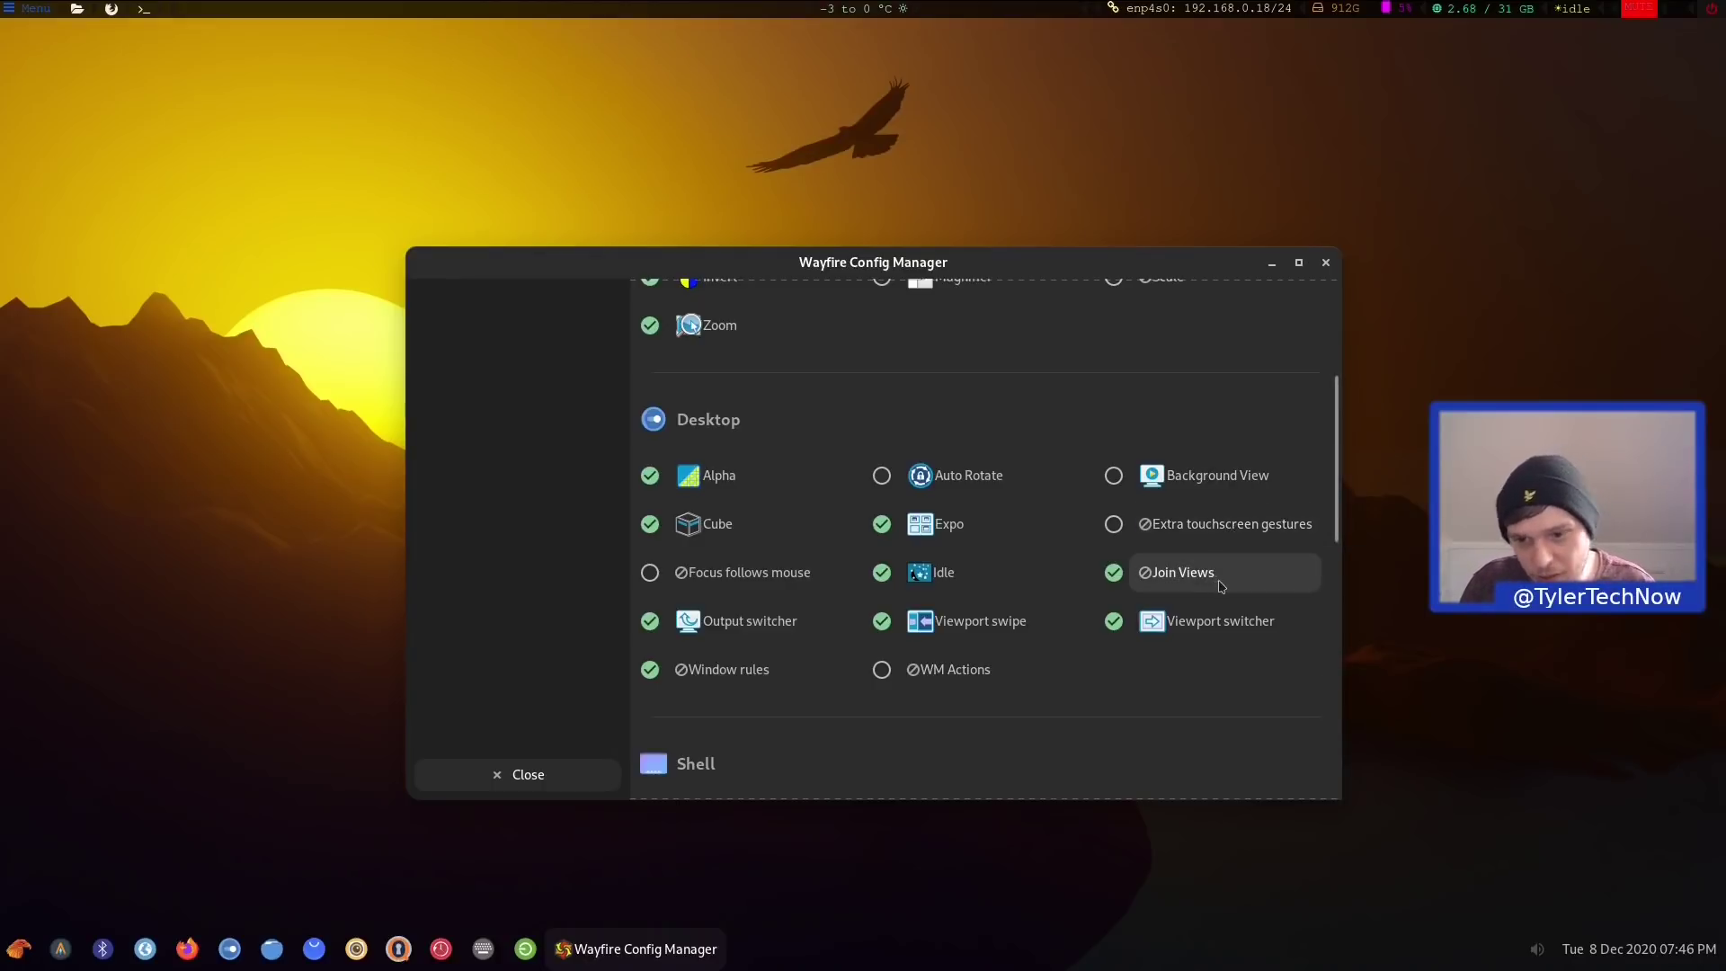
mouse_move(1246, 639)
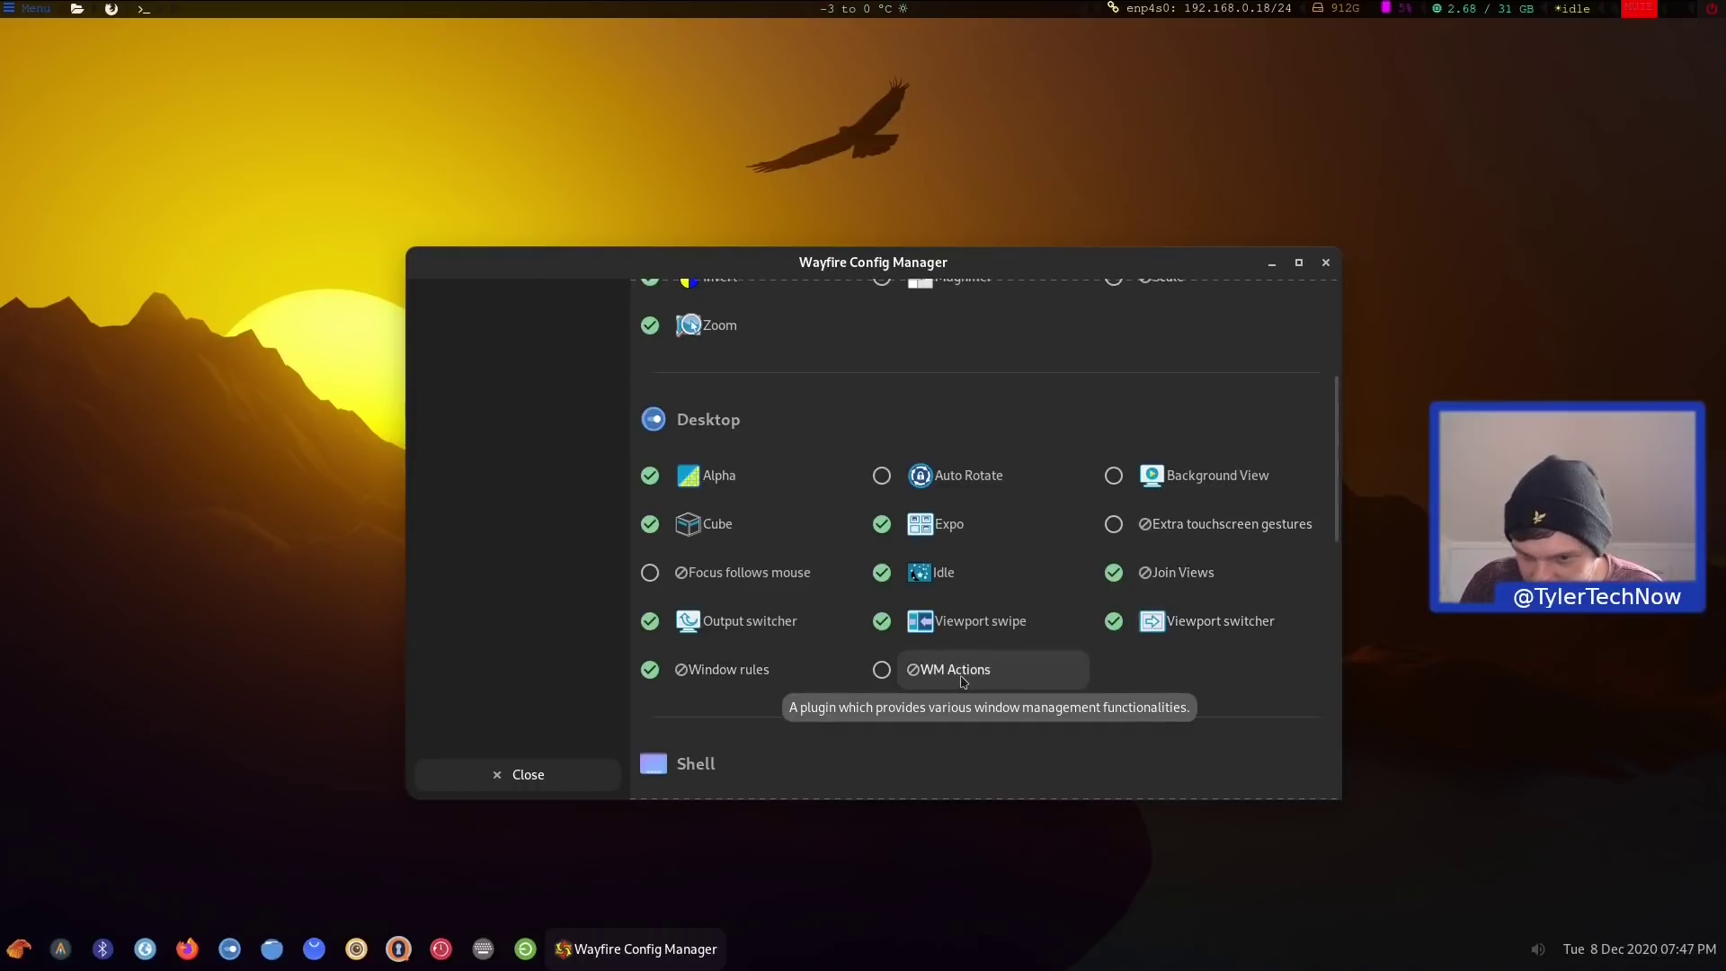
scroll(1104, 636, down, 5)
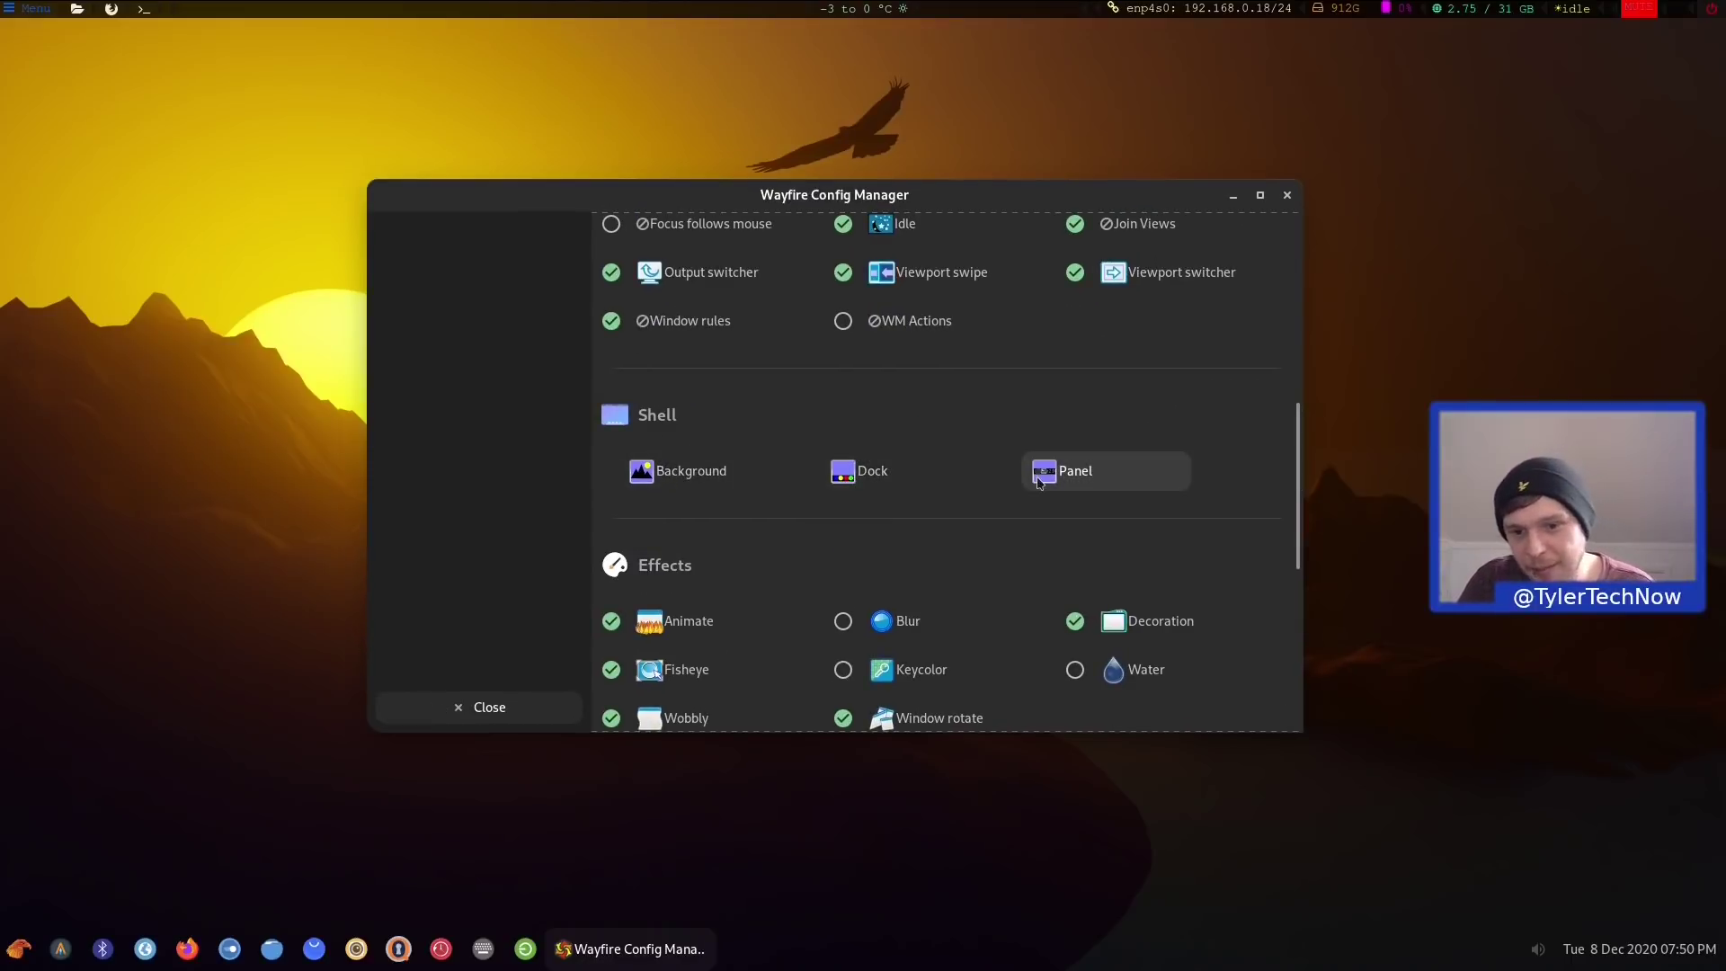
click(1105, 484)
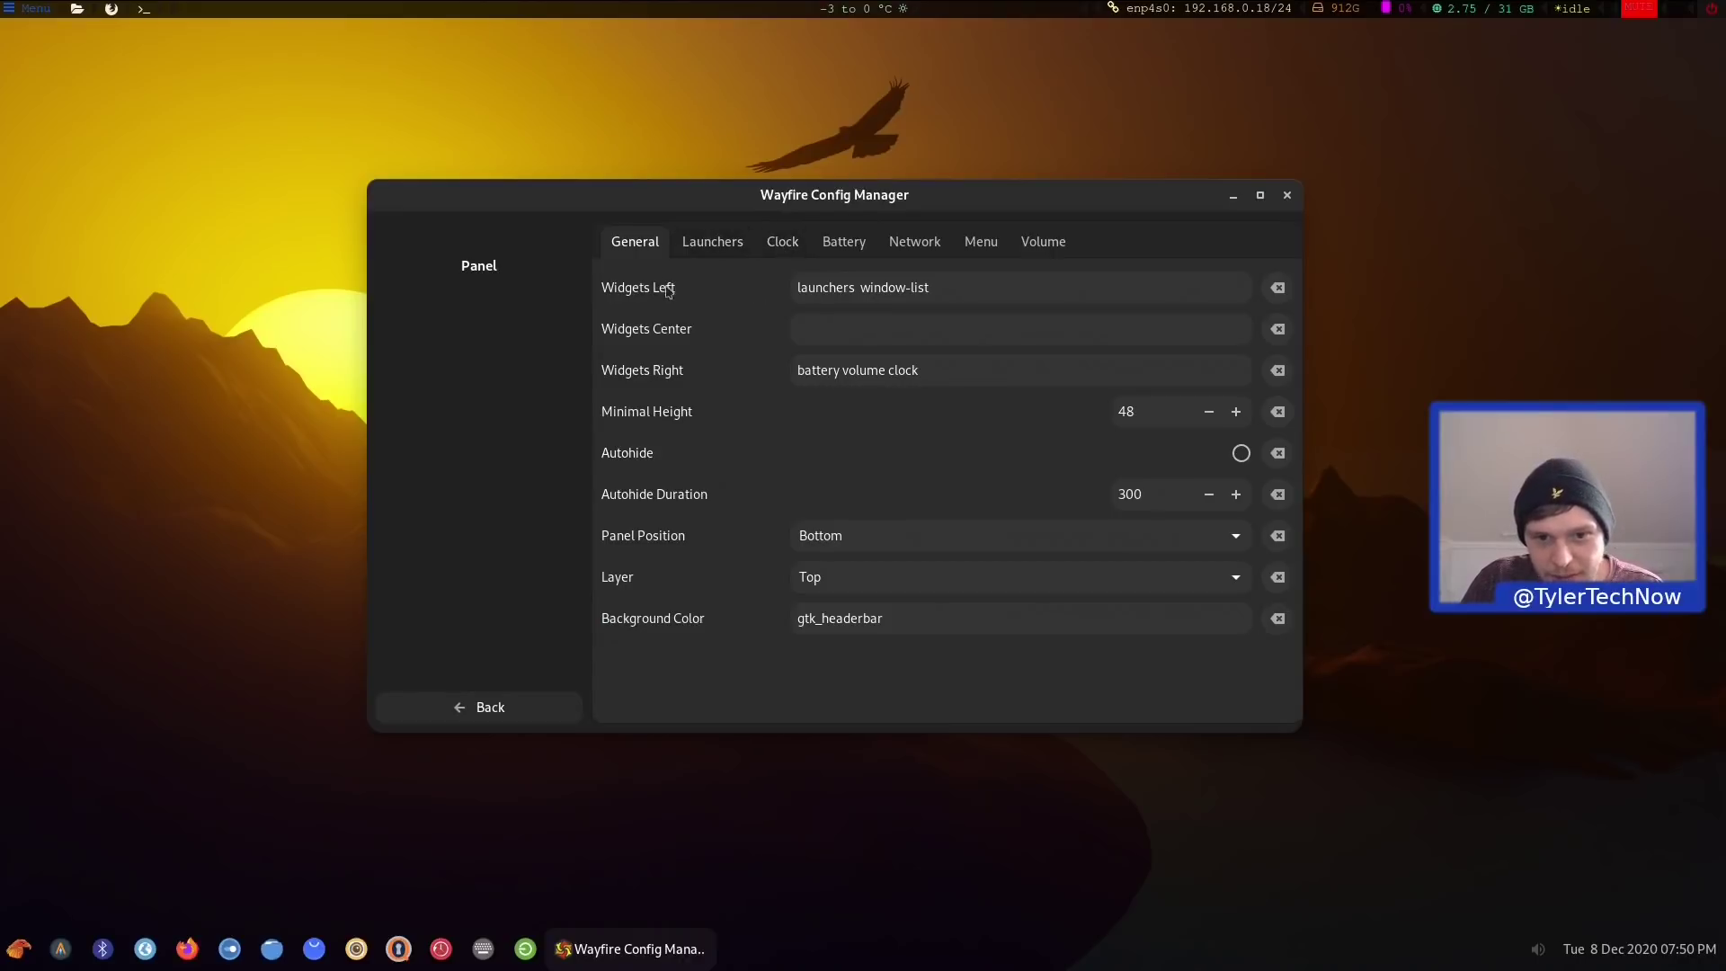
Lower the panel's Minimal Height to 38
click(1210, 412)
click(1209, 412)
click(1209, 412)
click(1209, 412)
click(1210, 412)
click(1210, 413)
click(1210, 413)
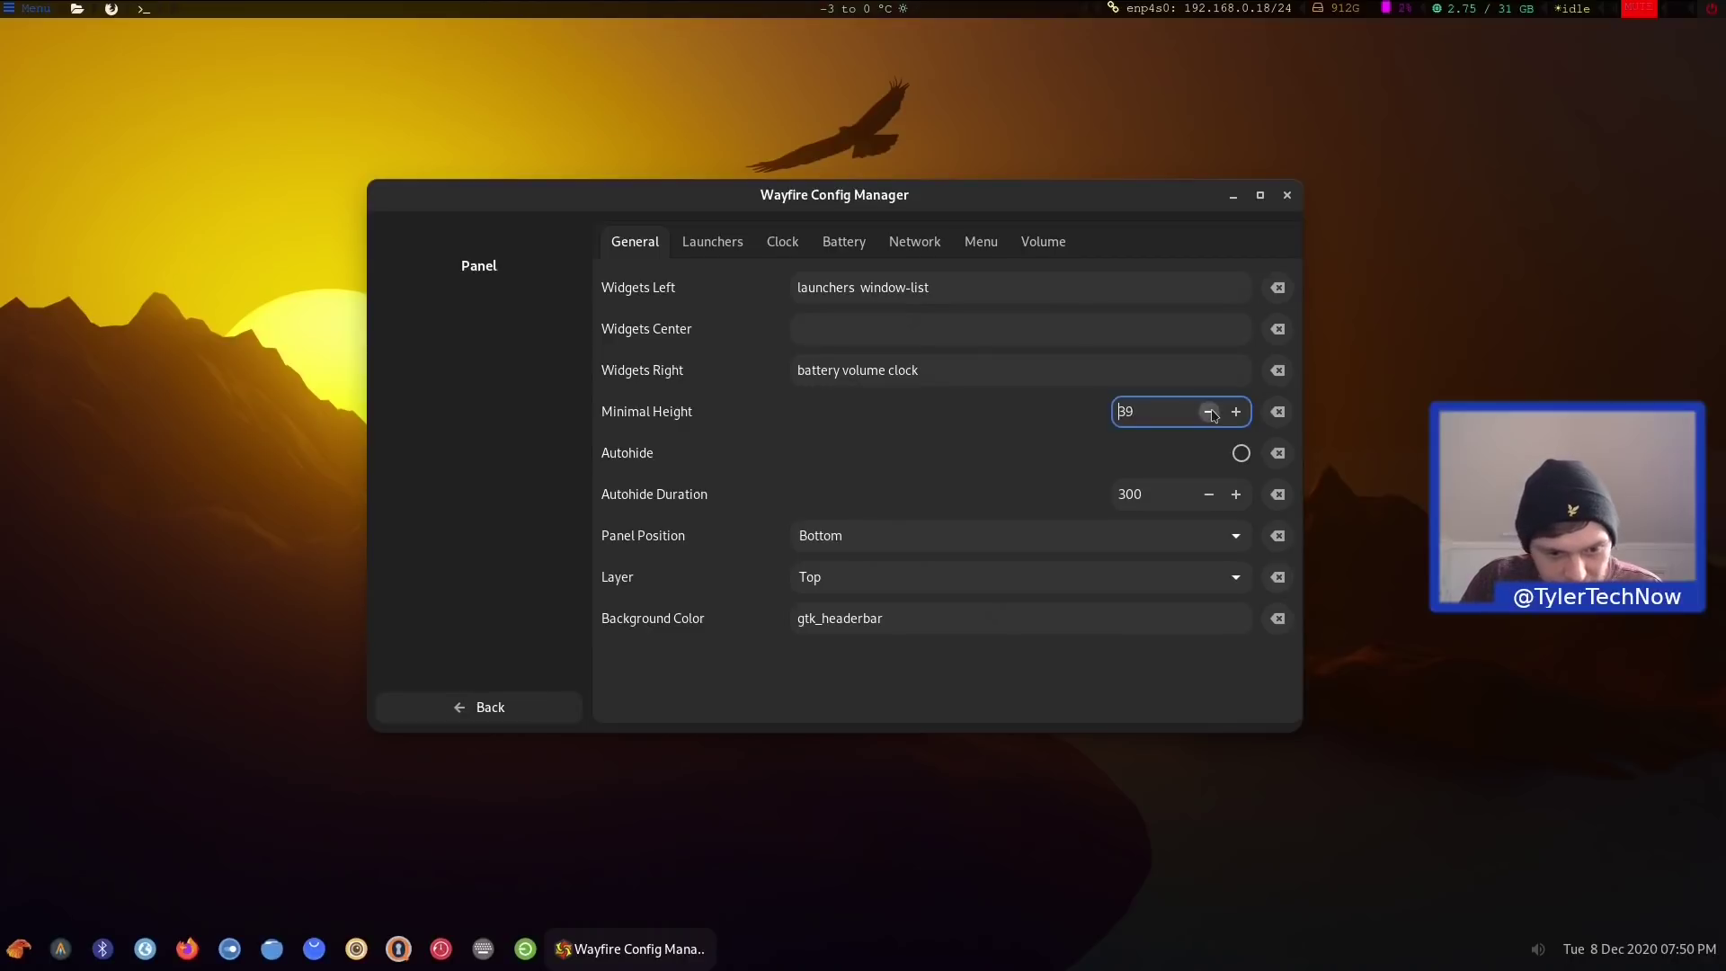
click(1209, 411)
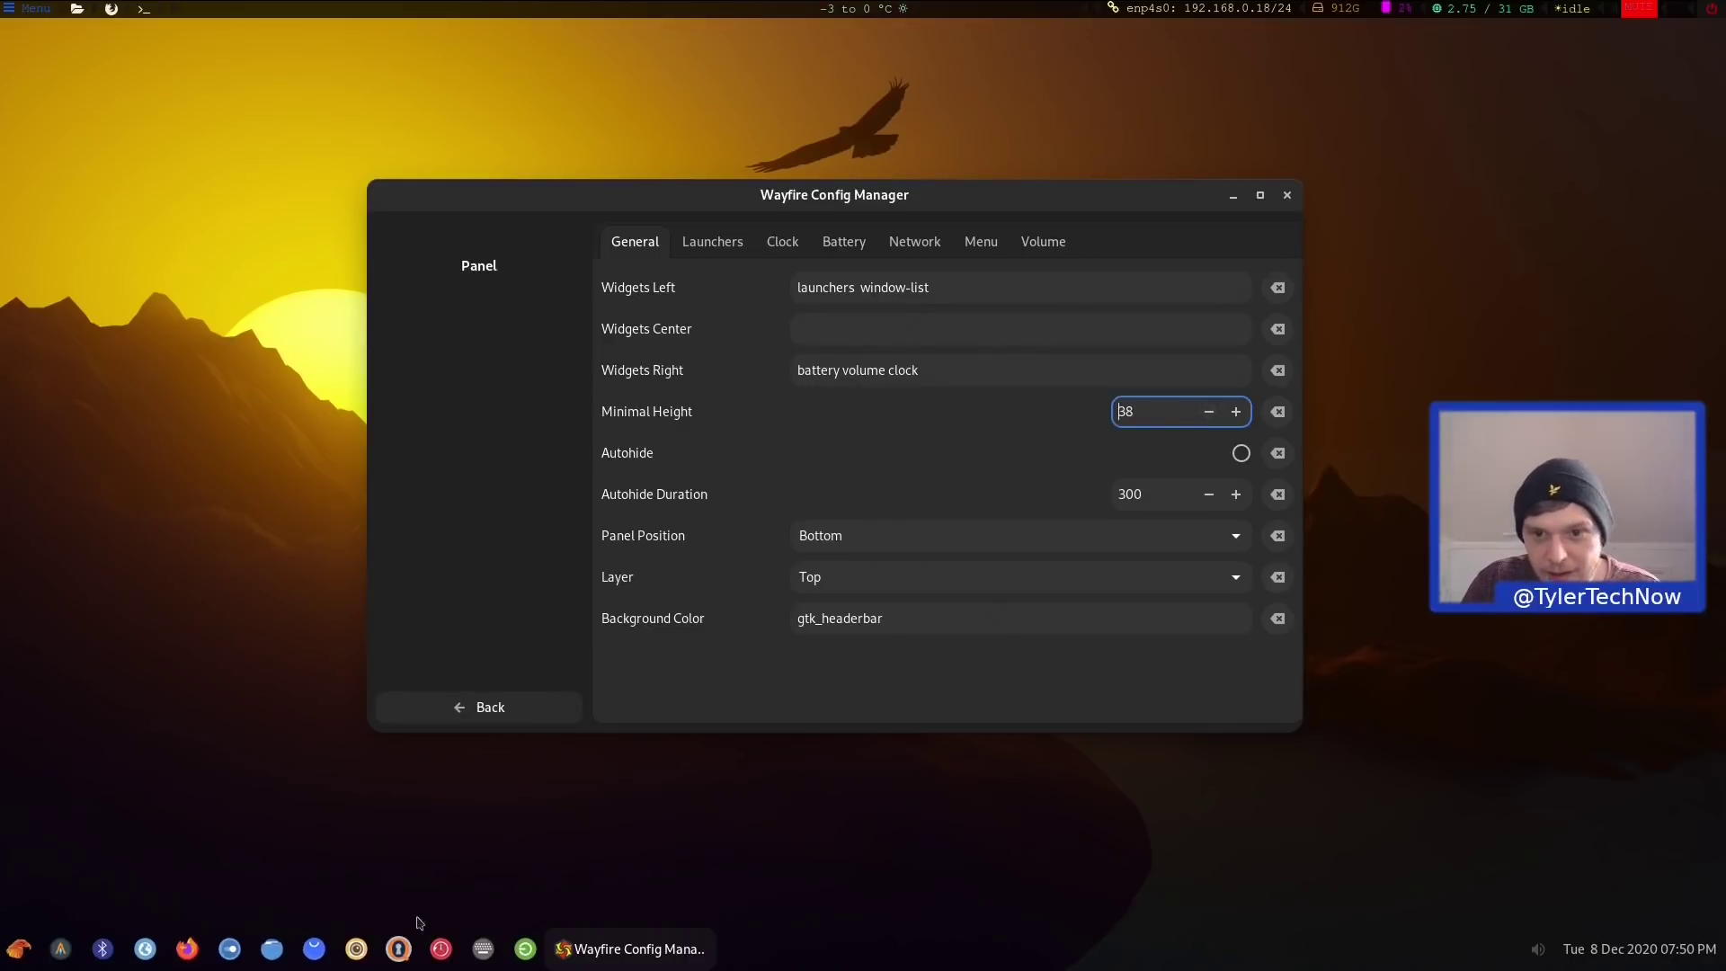
Raise the panel's Minimal Height back to 48
click(1236, 413)
click(1236, 413)
click(1236, 412)
click(1236, 412)
click(1237, 412)
click(1237, 413)
click(1237, 413)
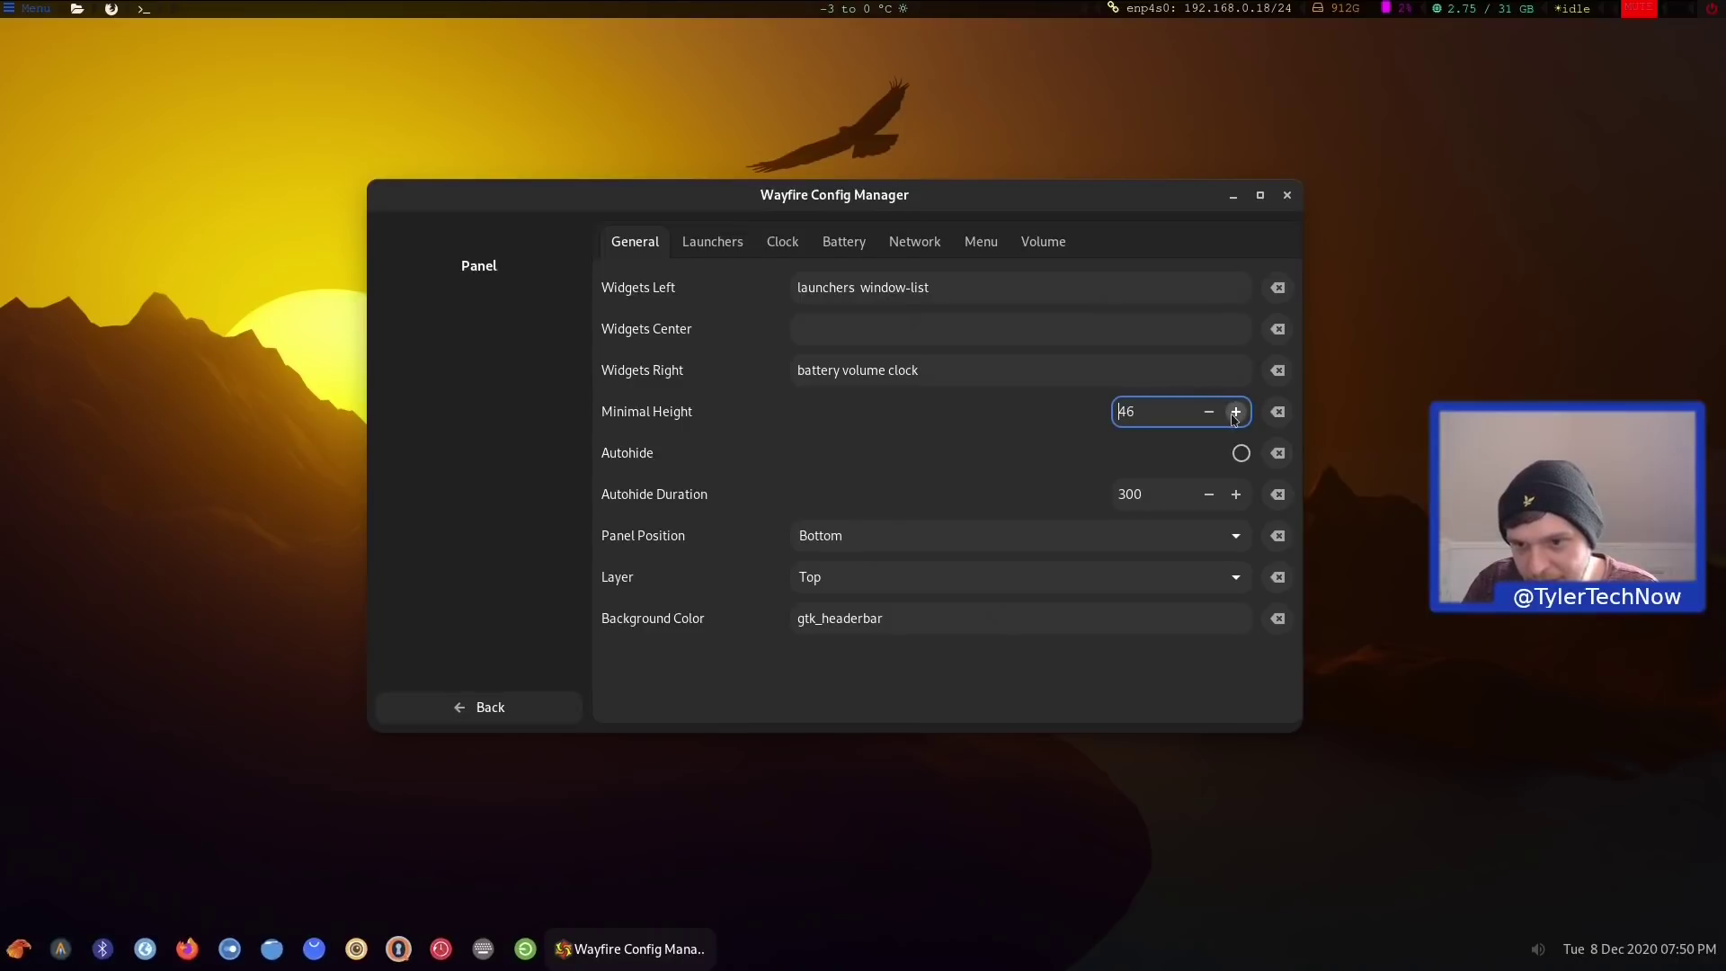
click(1235, 413)
click(1235, 413)
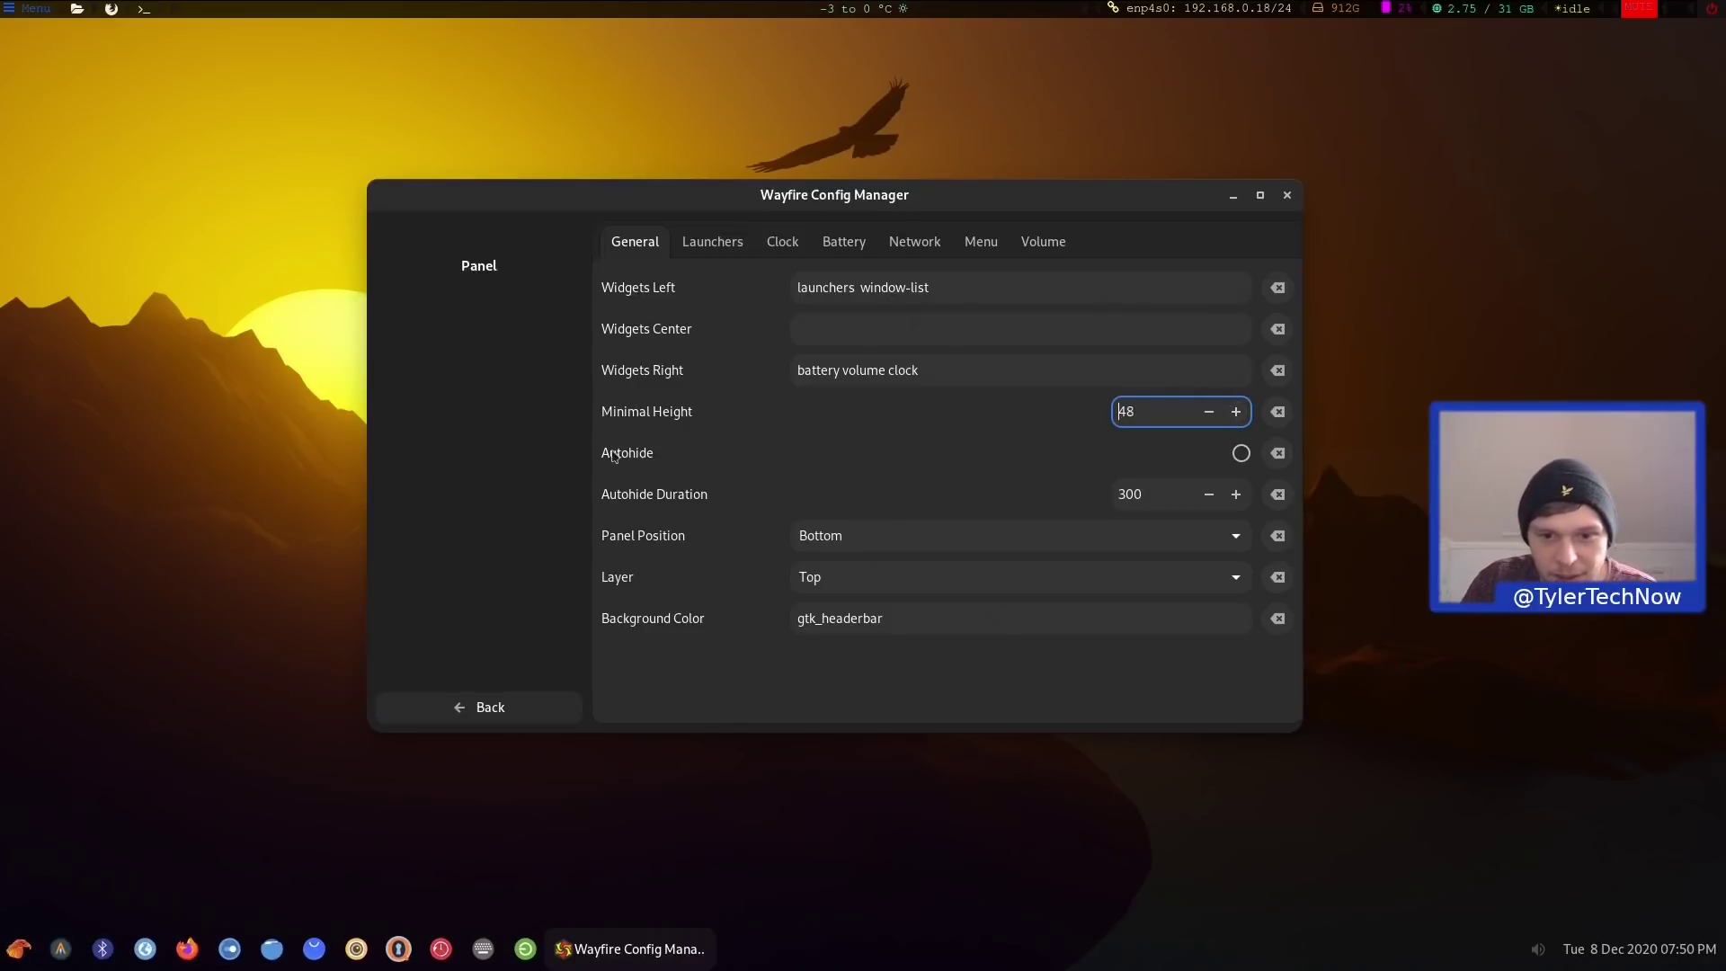
Turn on Autohide for the panel, reveal the hidden panel at the screen edge, and turn Autohide off again
click(1246, 458)
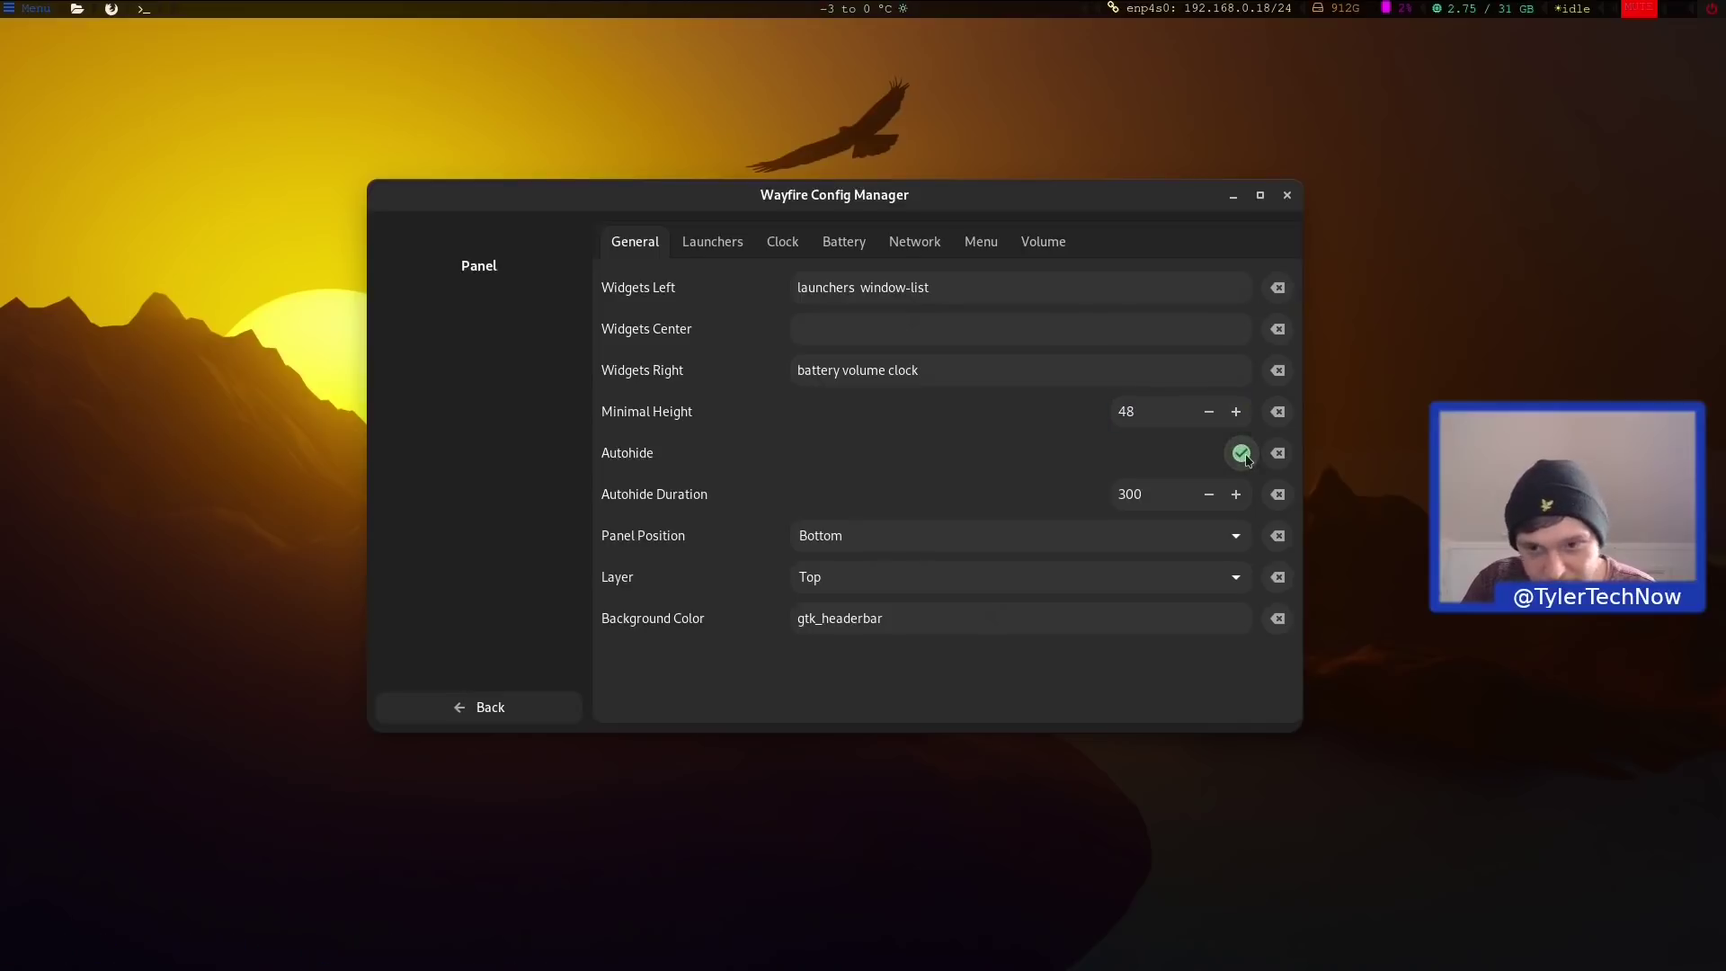
drag(1024, 232, 983, 312)
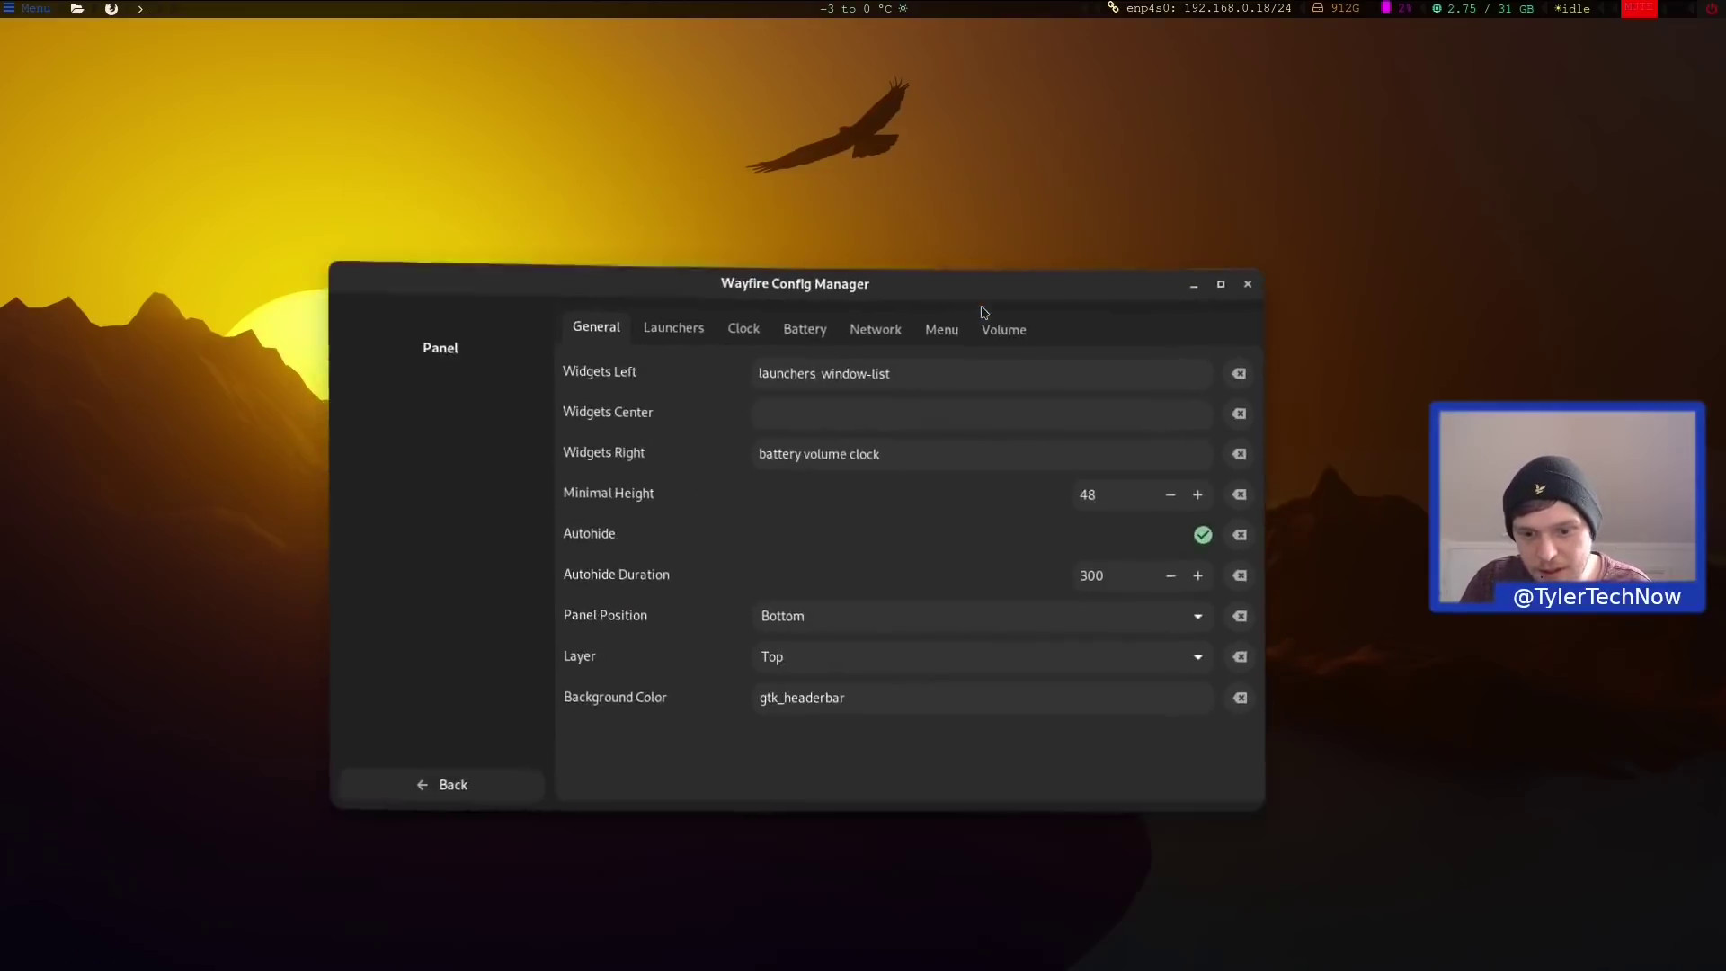
mouse_move(670, 969)
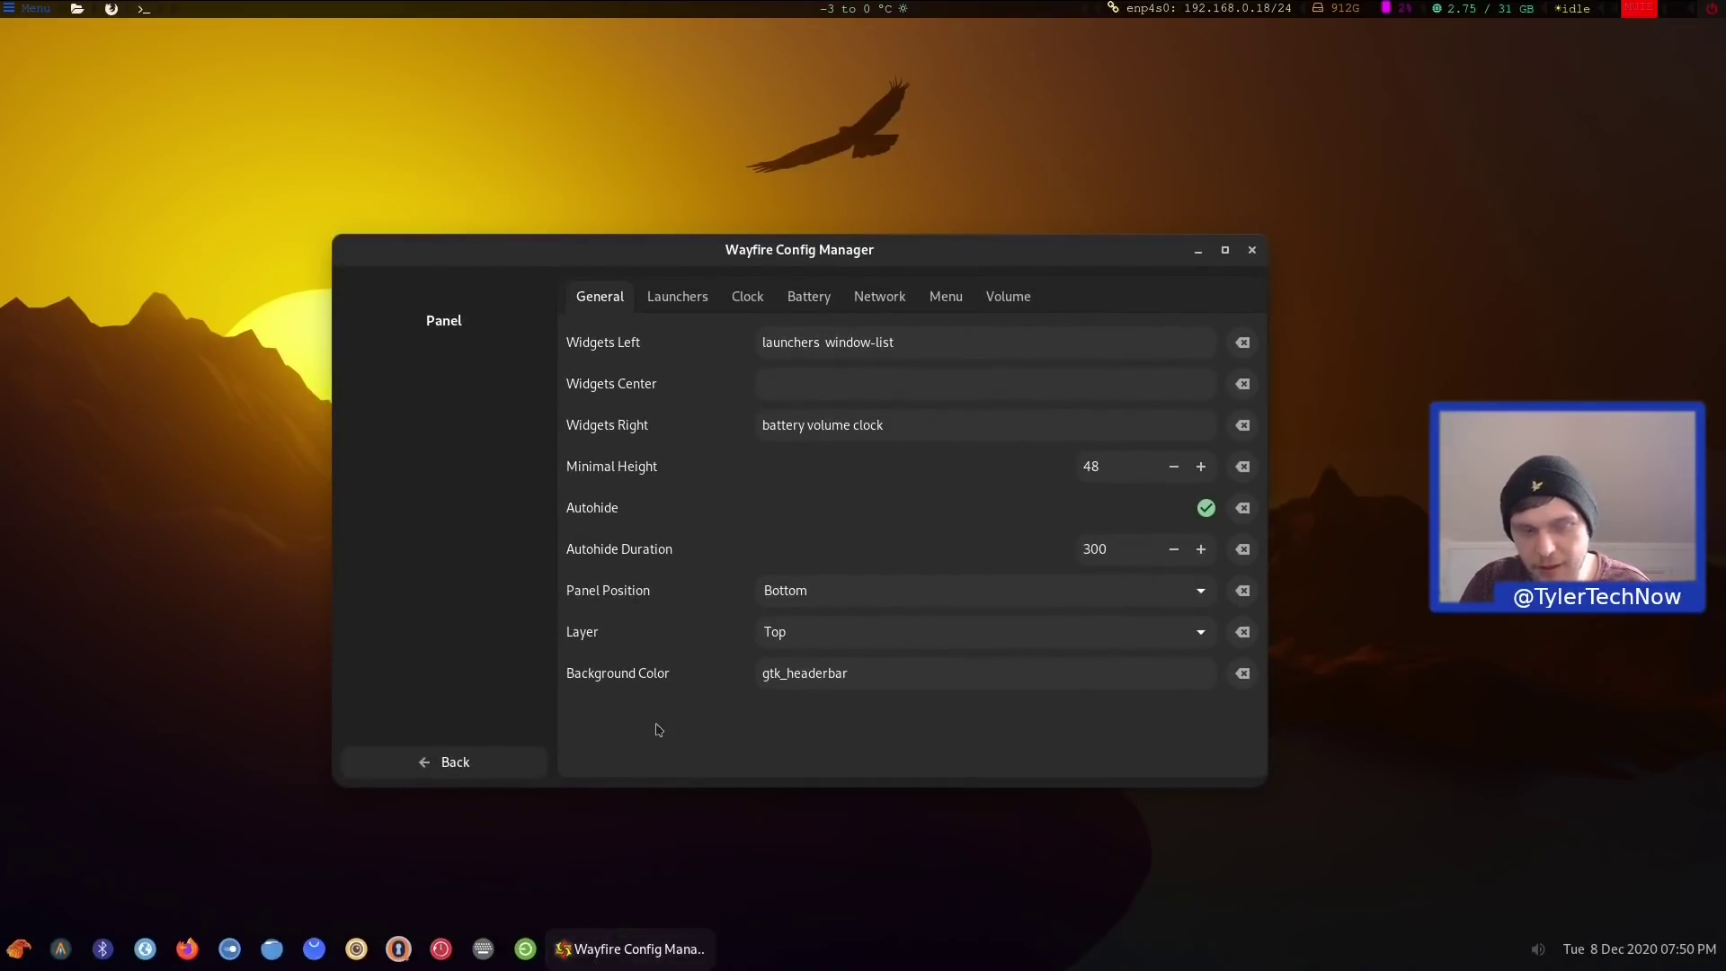
click(1206, 508)
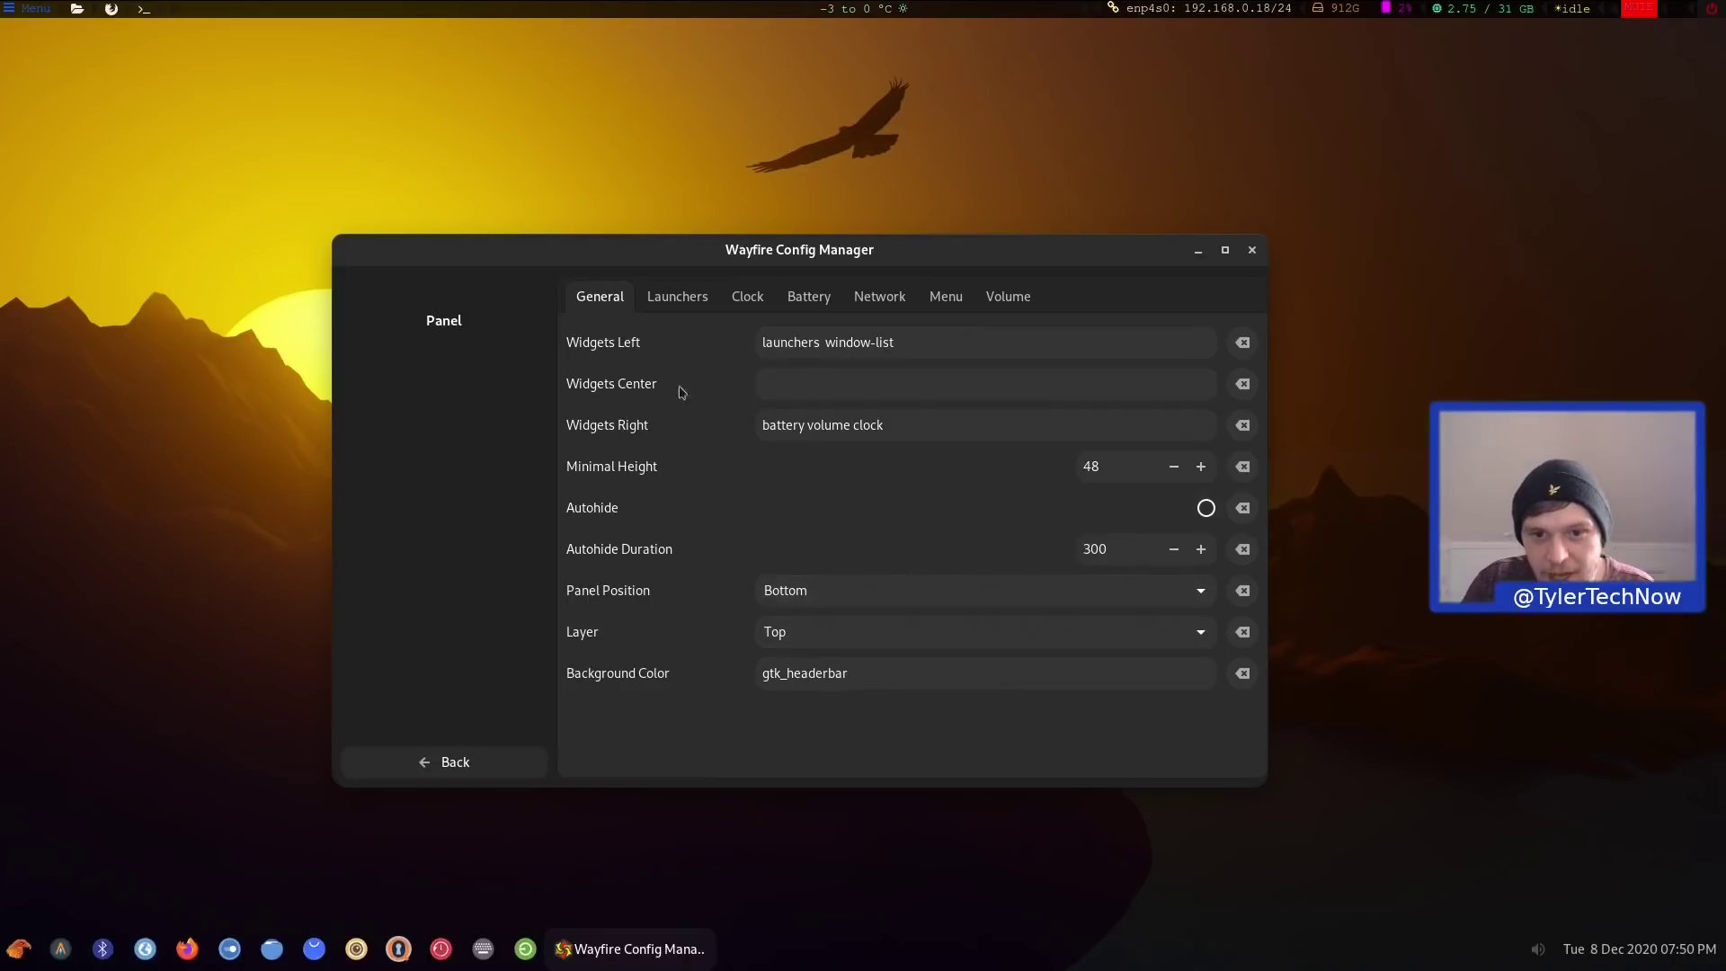
Lower the Launchers Spacing in the panel's Launchers settings to a negative value beyond -5
click(674, 301)
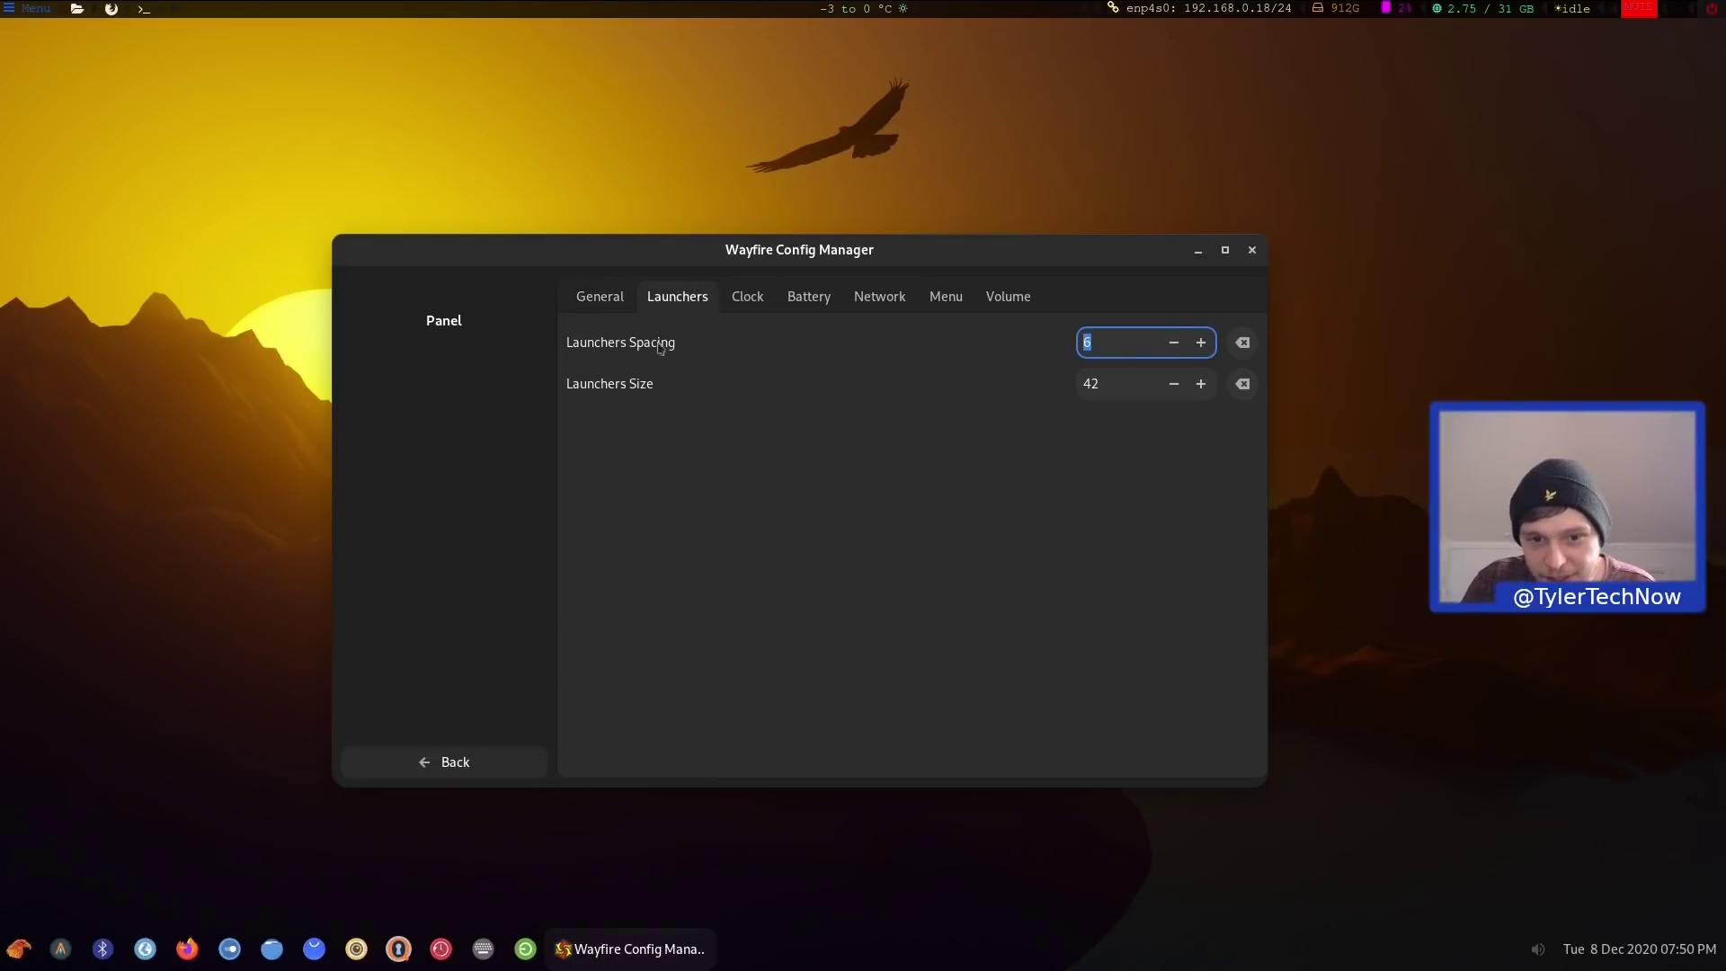
click(1171, 345)
click(1171, 344)
click(1172, 344)
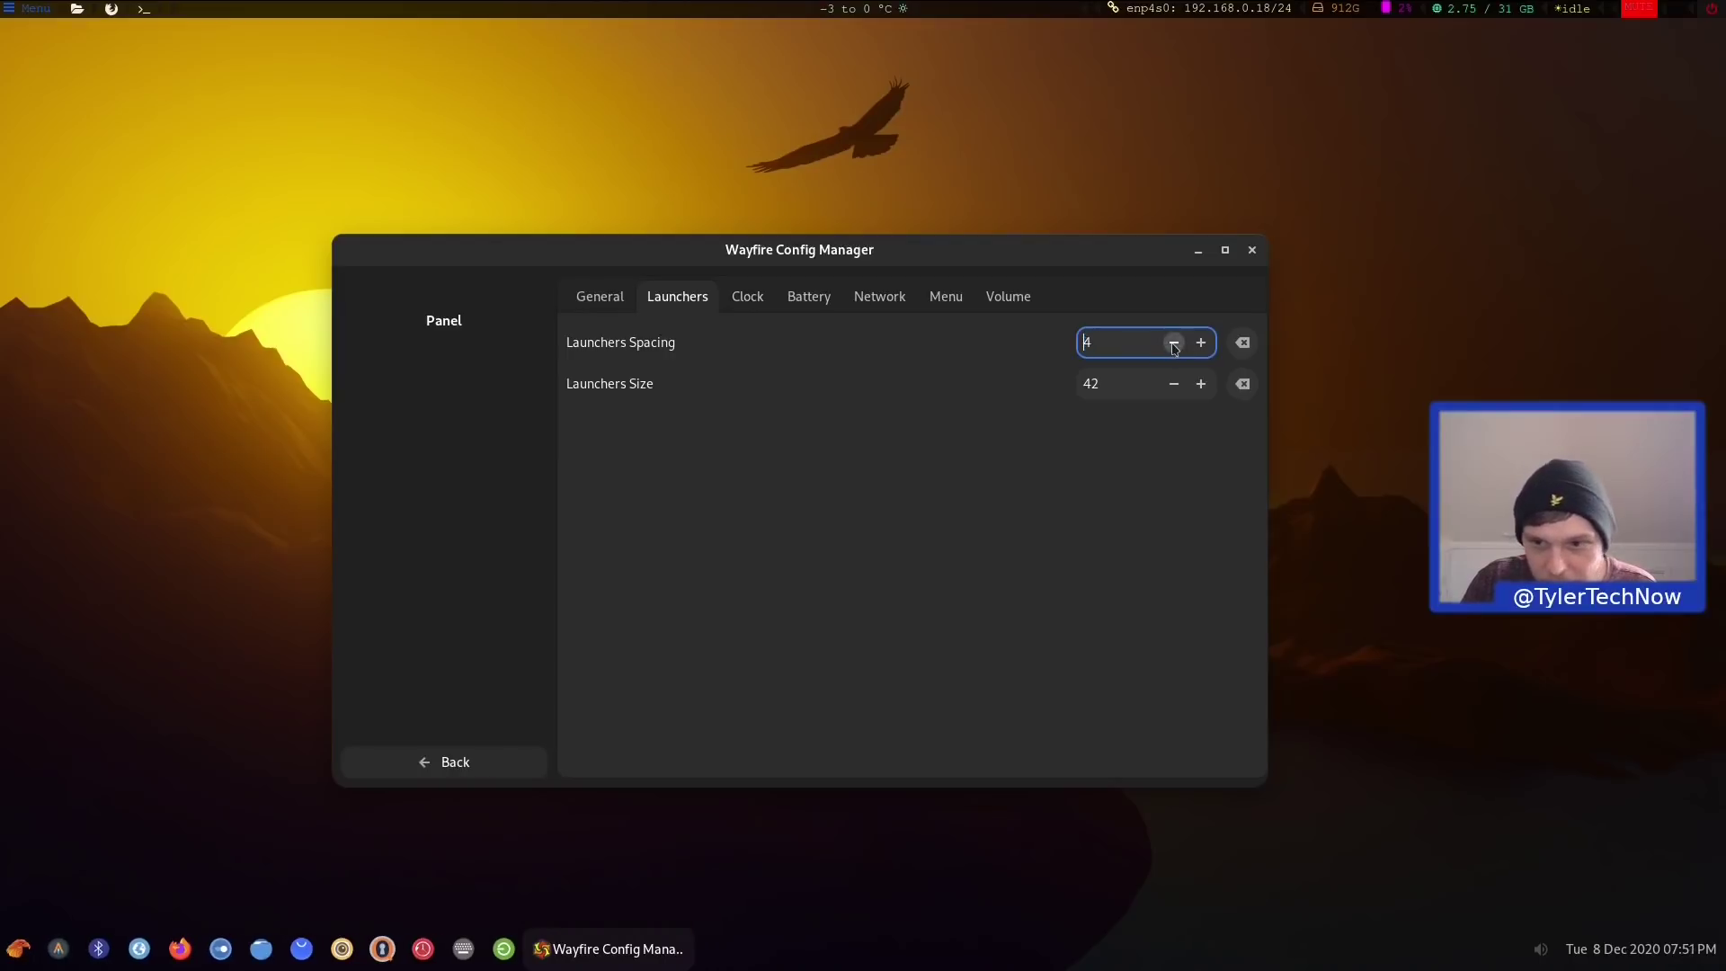
click(1173, 343)
click(1174, 343)
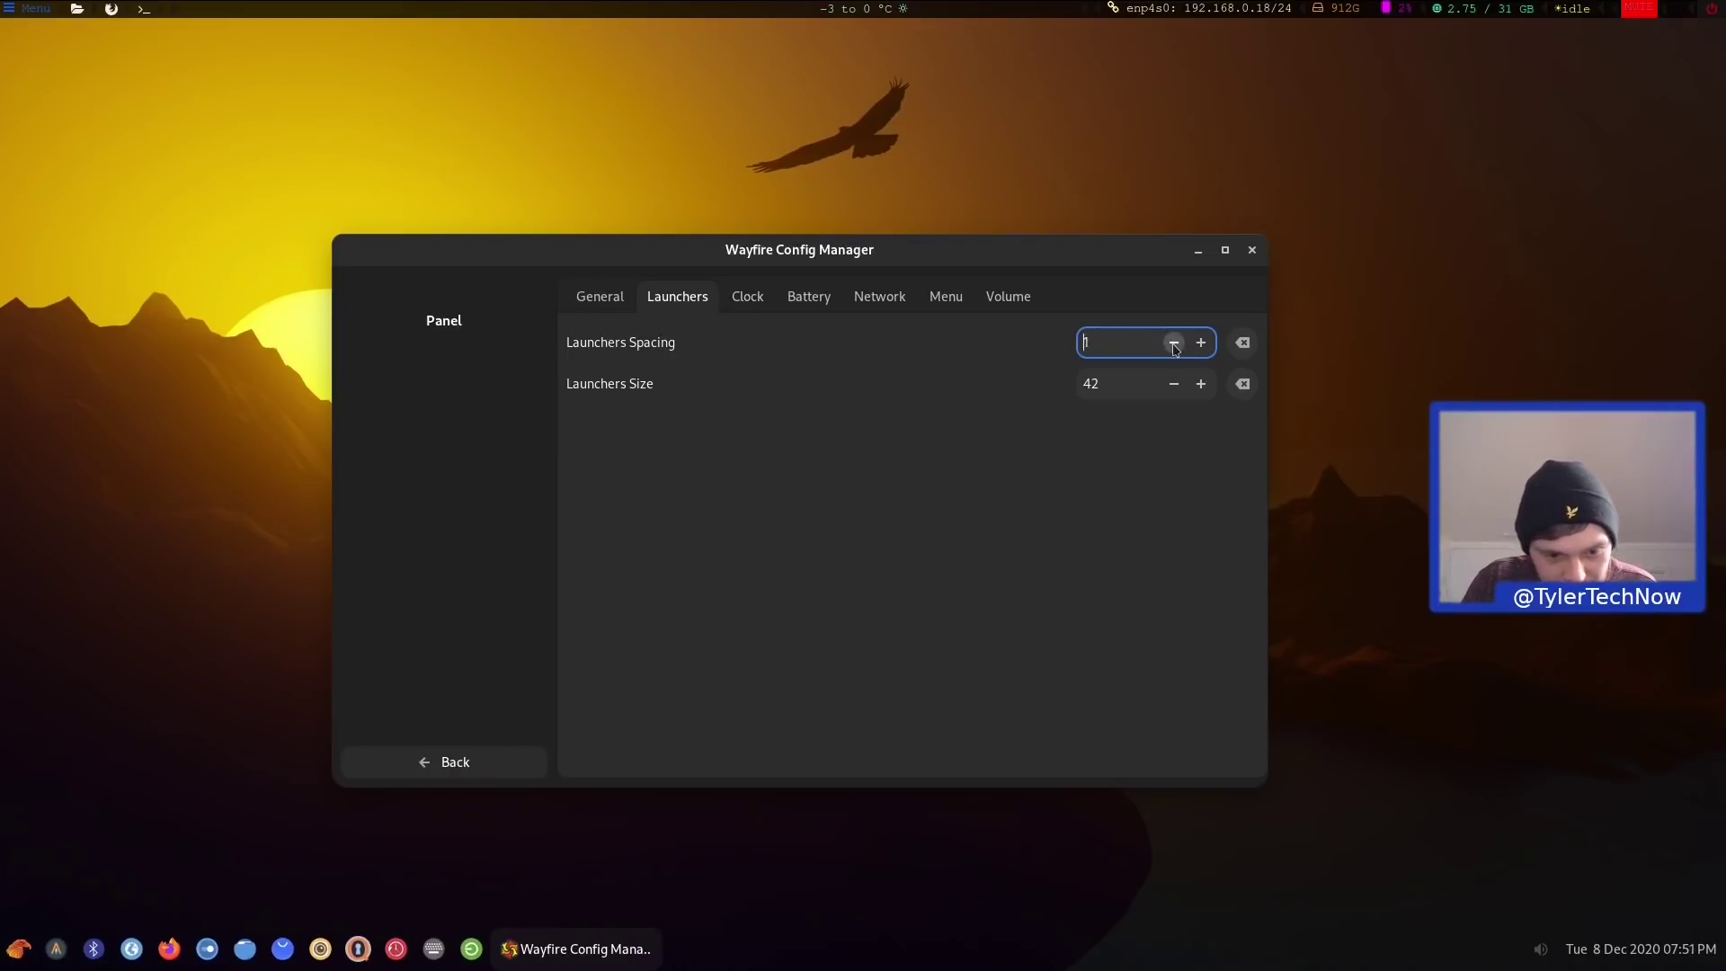
click(1173, 343)
click(1174, 343)
click(1173, 344)
click(1173, 344)
click(1173, 343)
click(1173, 343)
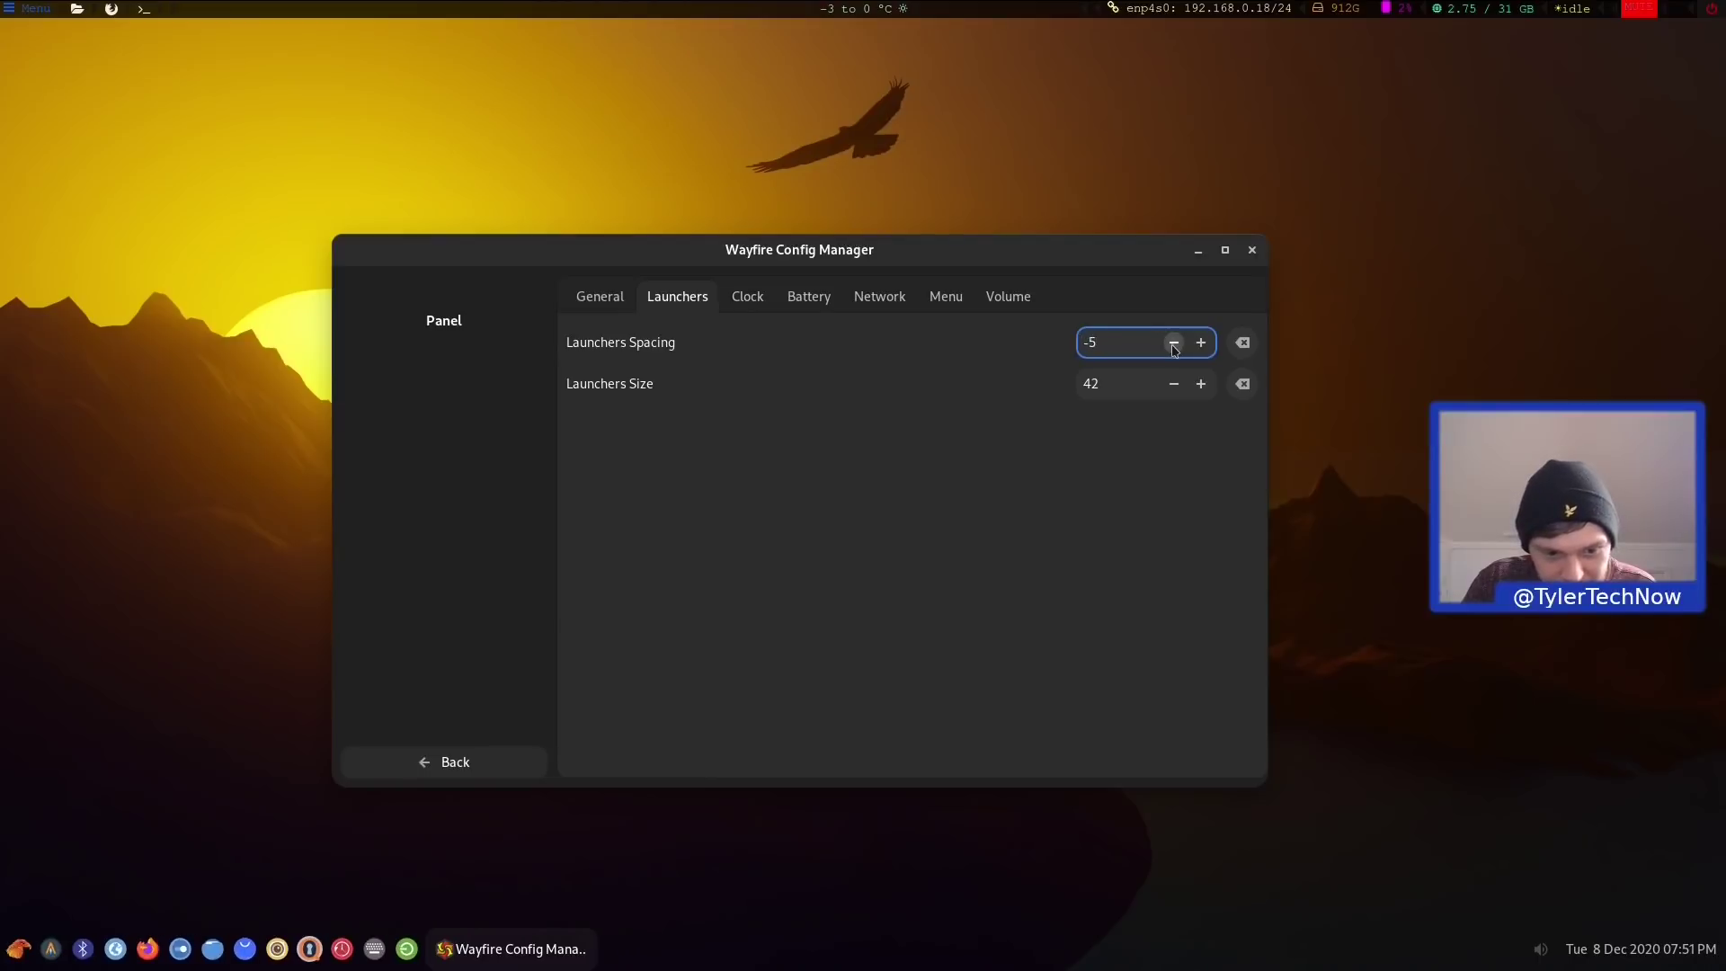
click(1173, 344)
click(1173, 343)
click(1173, 344)
click(1173, 344)
Set the panel's Launchers Spacing to 2
click(1200, 343)
click(1200, 344)
click(1200, 343)
click(1200, 343)
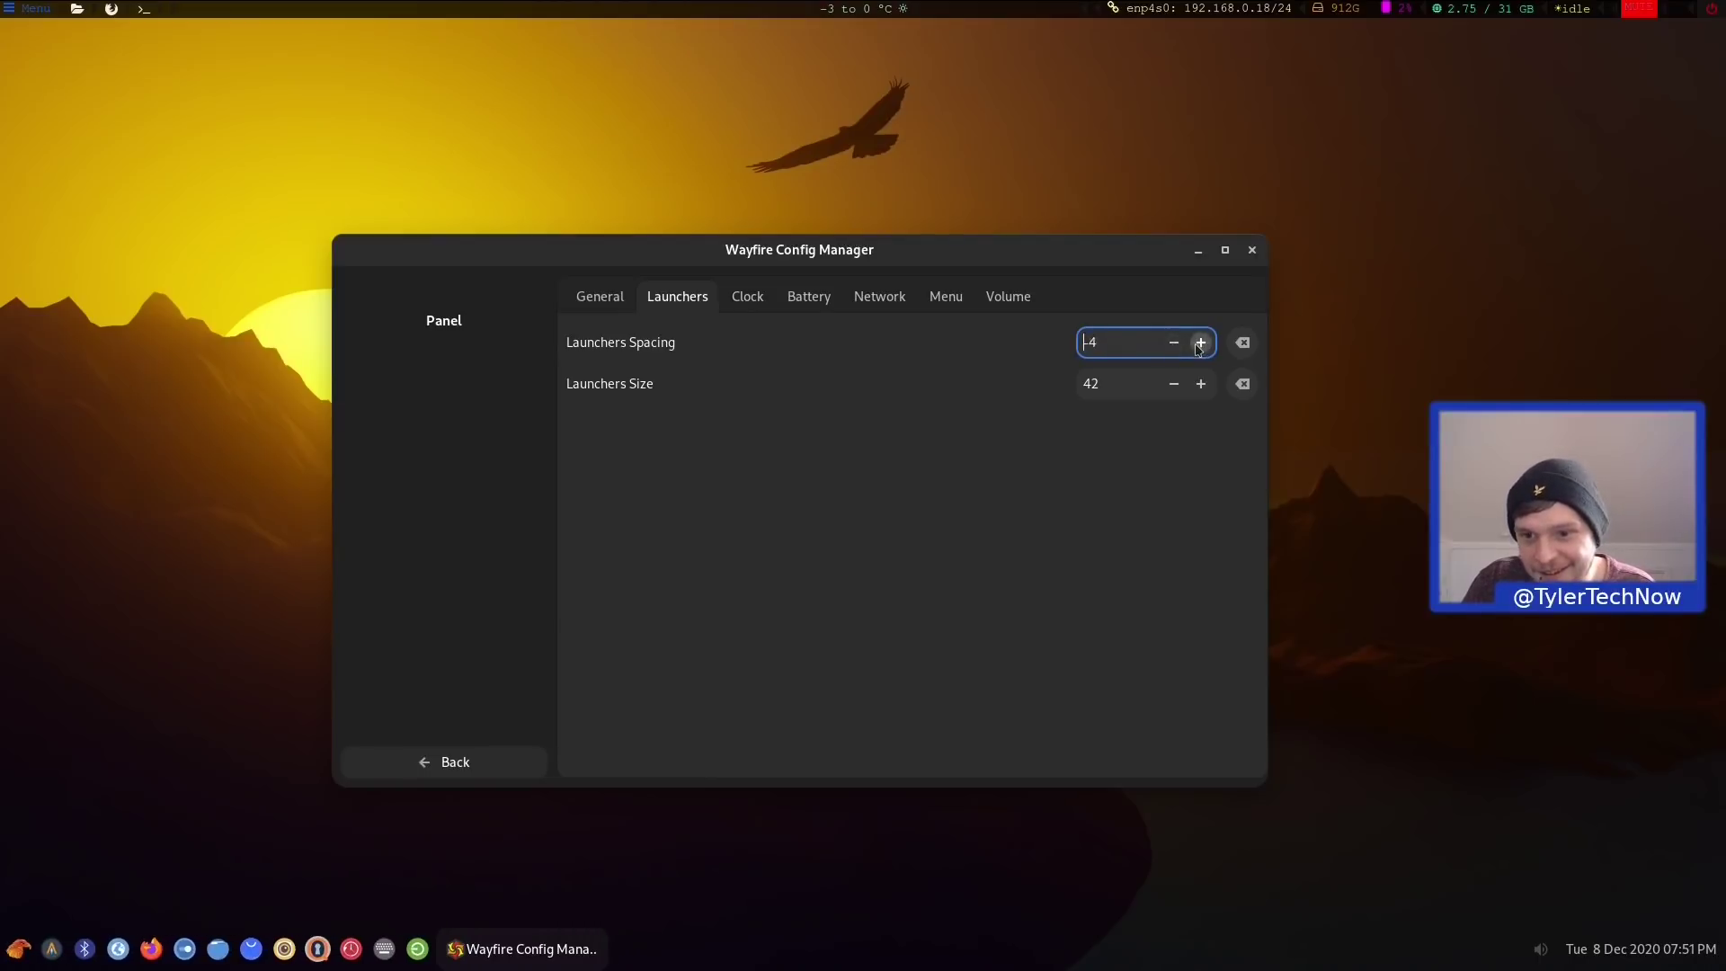
click(1200, 343)
click(1201, 343)
click(1201, 343)
click(1200, 344)
click(1200, 343)
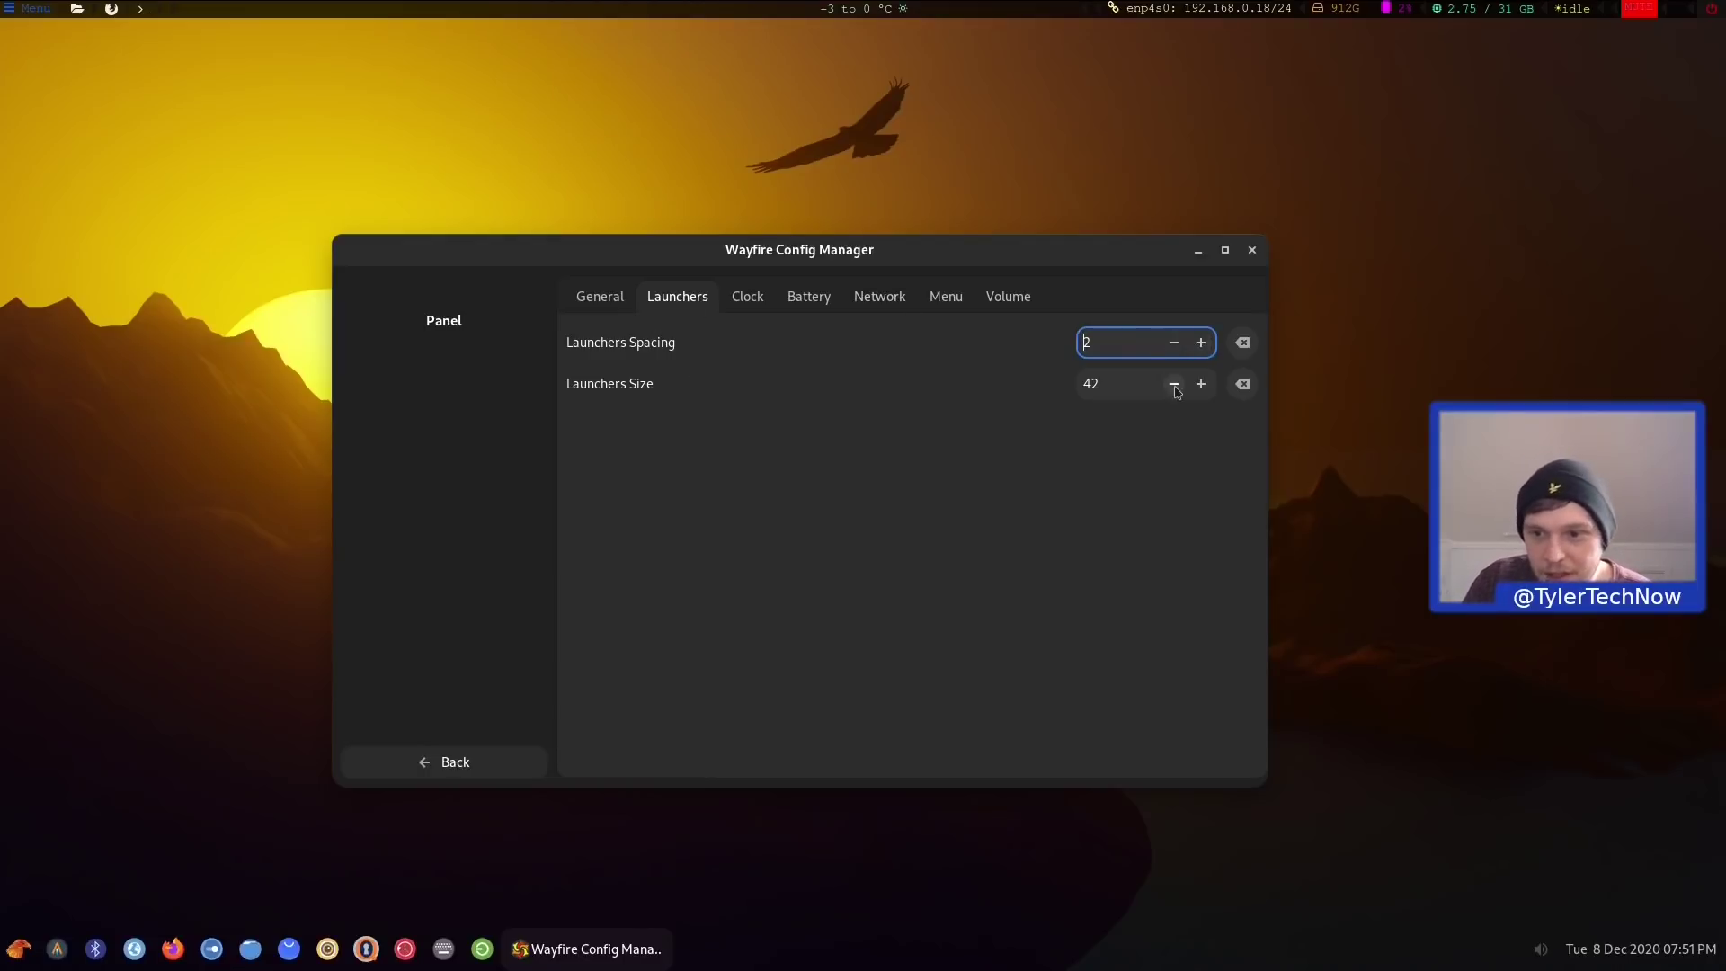
Set the panel's Launchers Size to 36
click(1175, 385)
click(1174, 385)
click(1174, 384)
click(1174, 385)
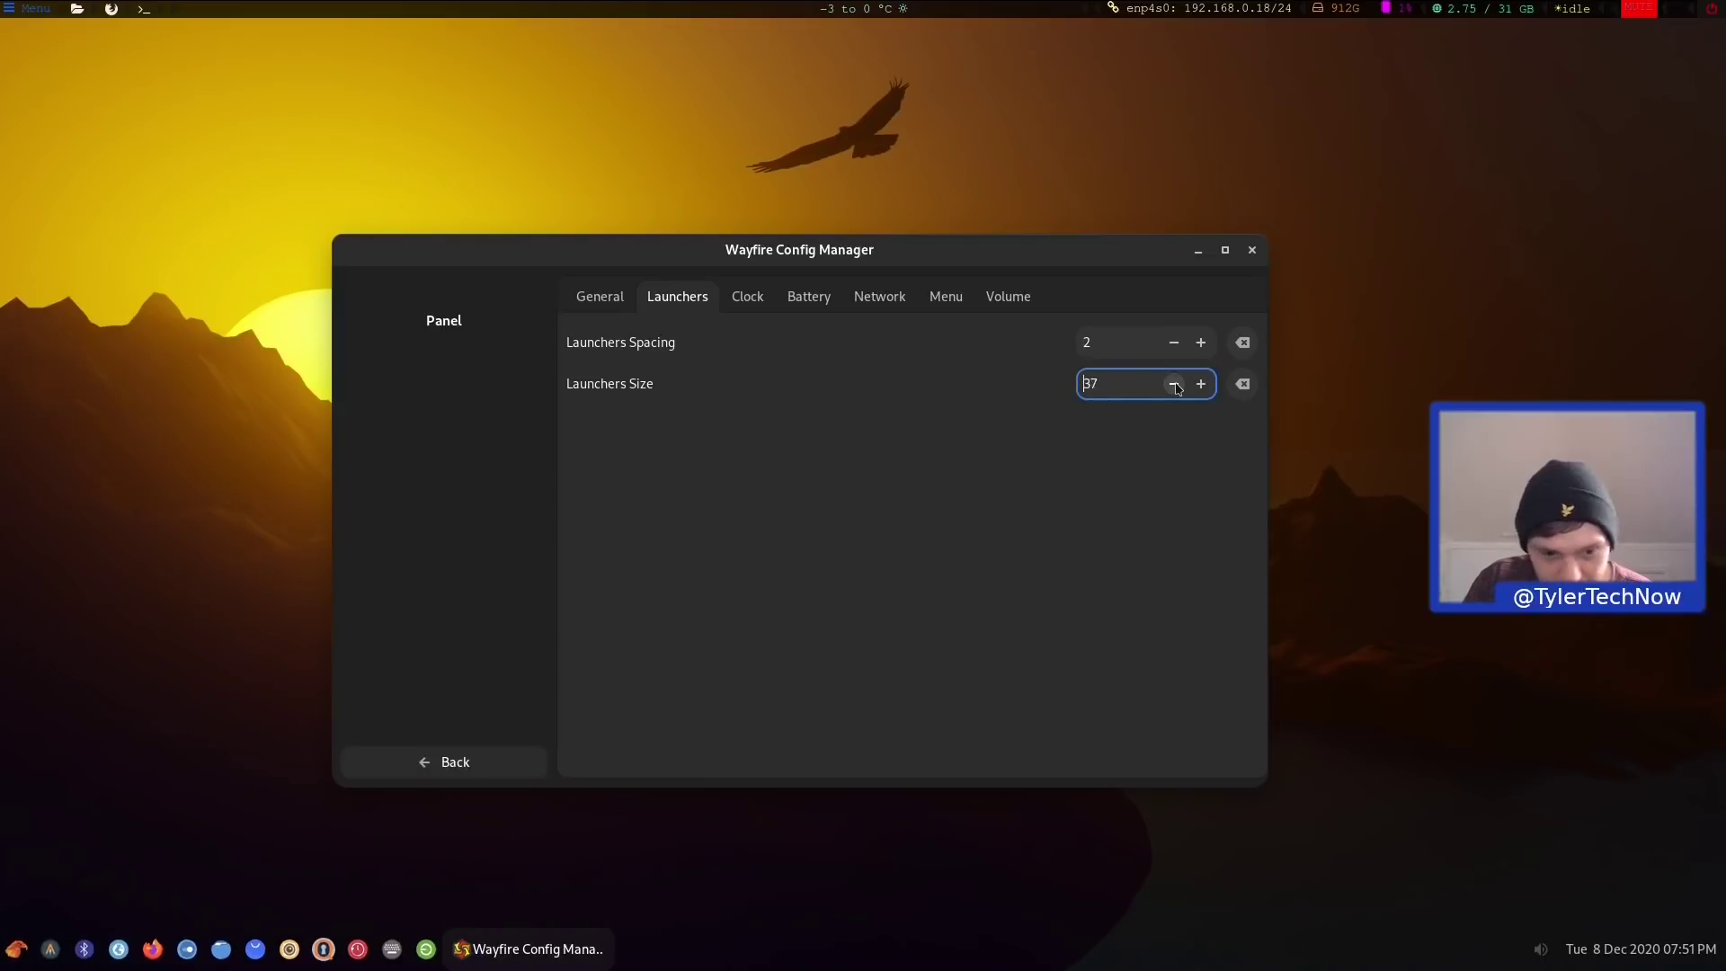
click(1174, 385)
click(1174, 385)
click(1174, 385)
click(1174, 385)
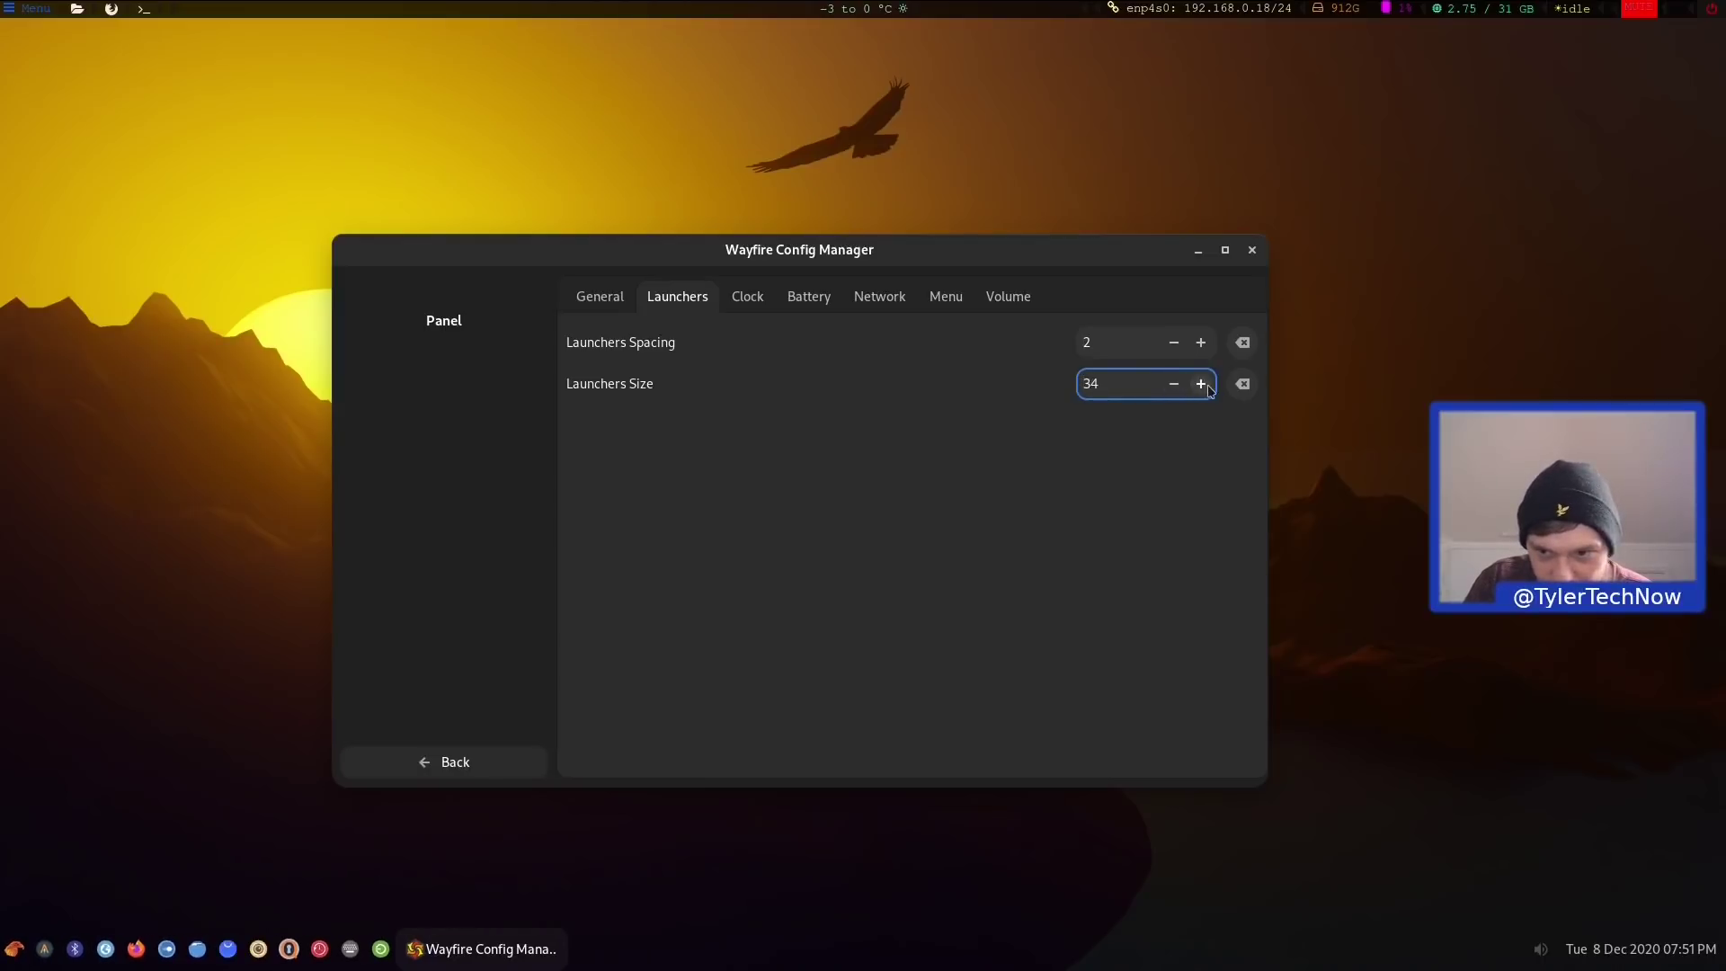
click(1208, 387)
click(1208, 386)
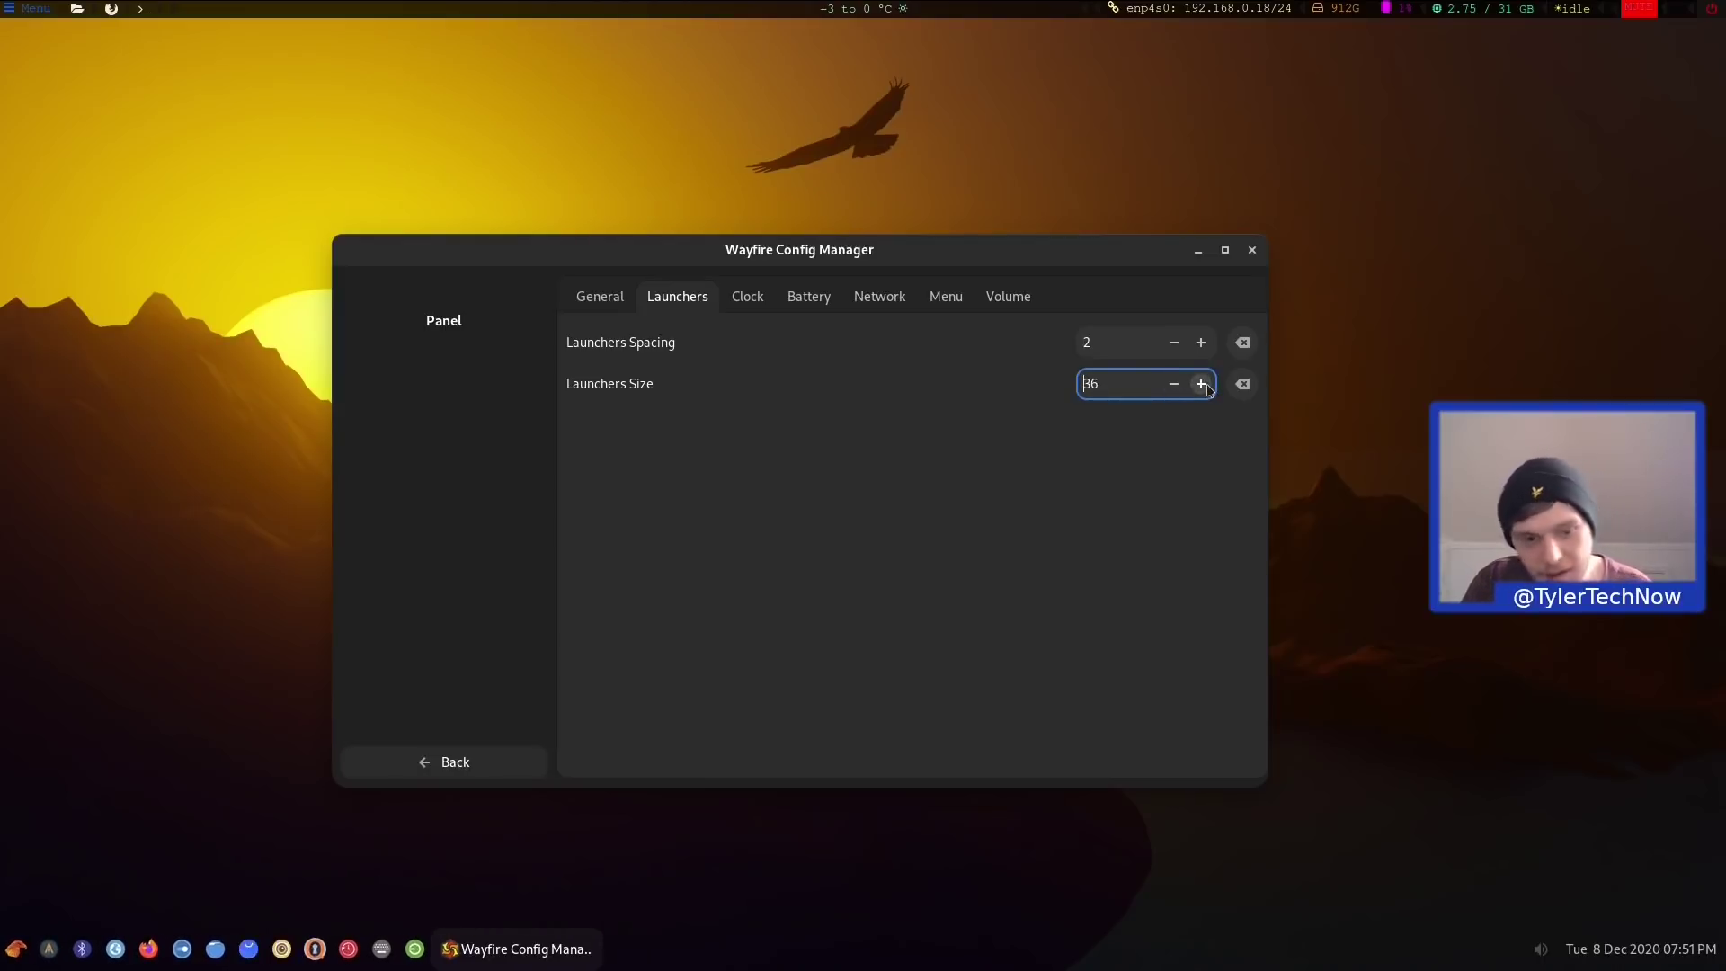
Look through the panel's Clock, Battery, Network, Menu and Volume settings and return to the plugin overview
click(760, 299)
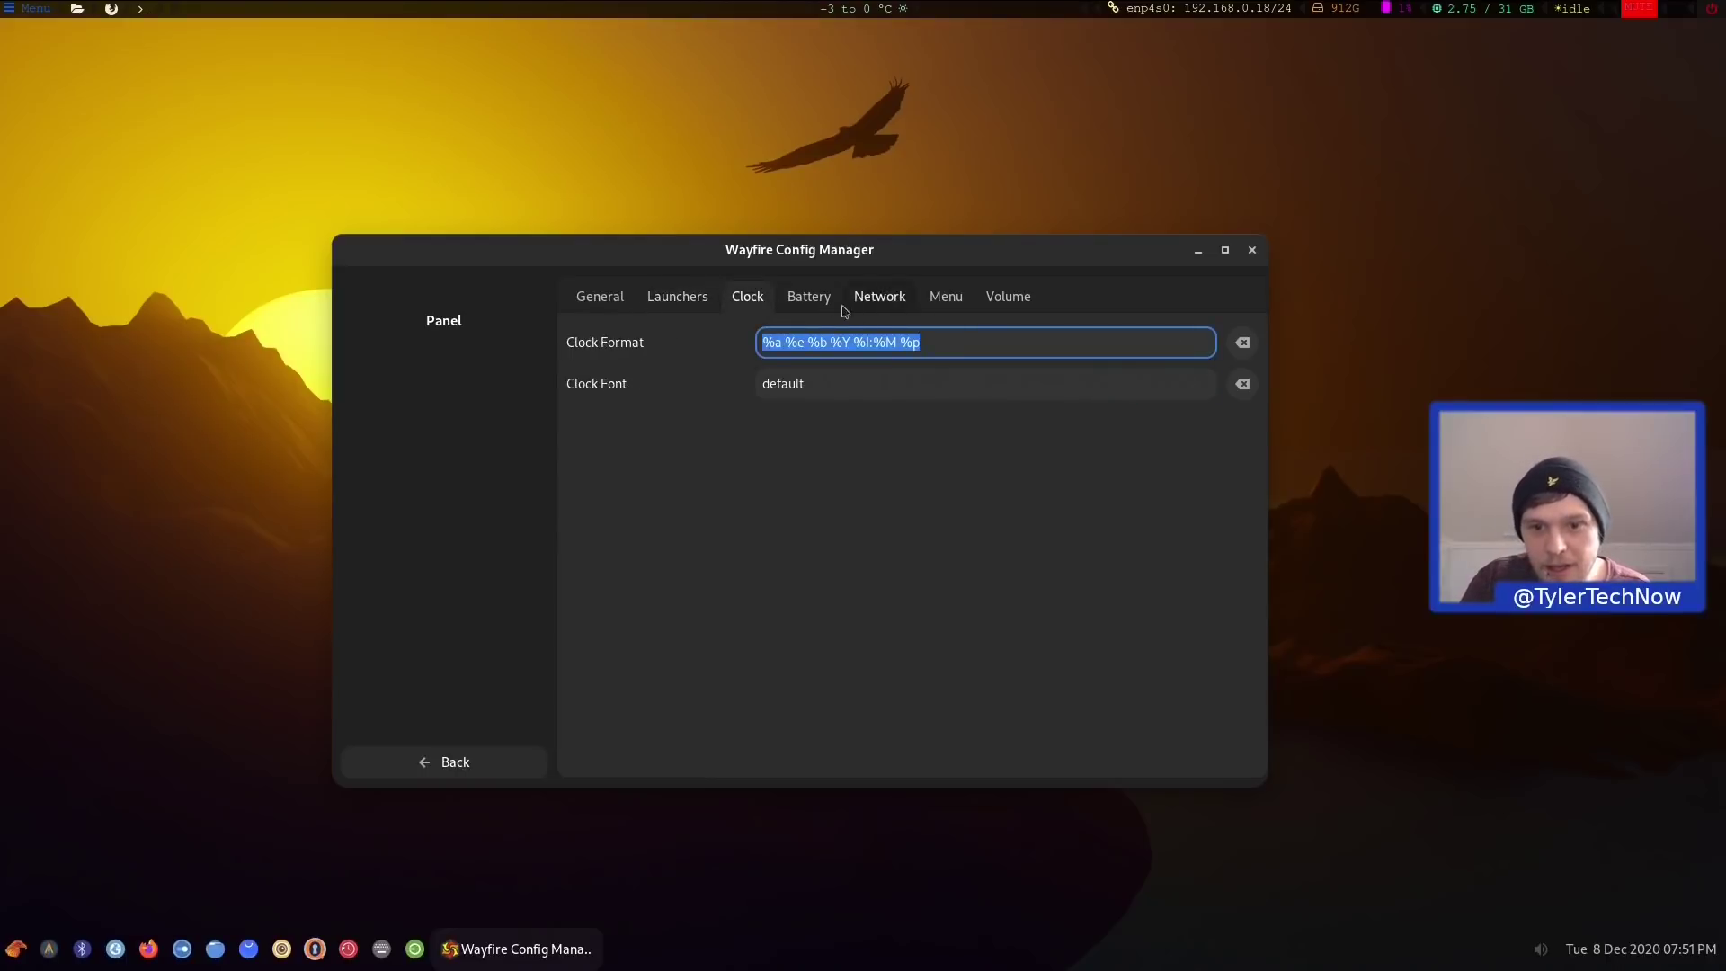
click(809, 303)
click(879, 301)
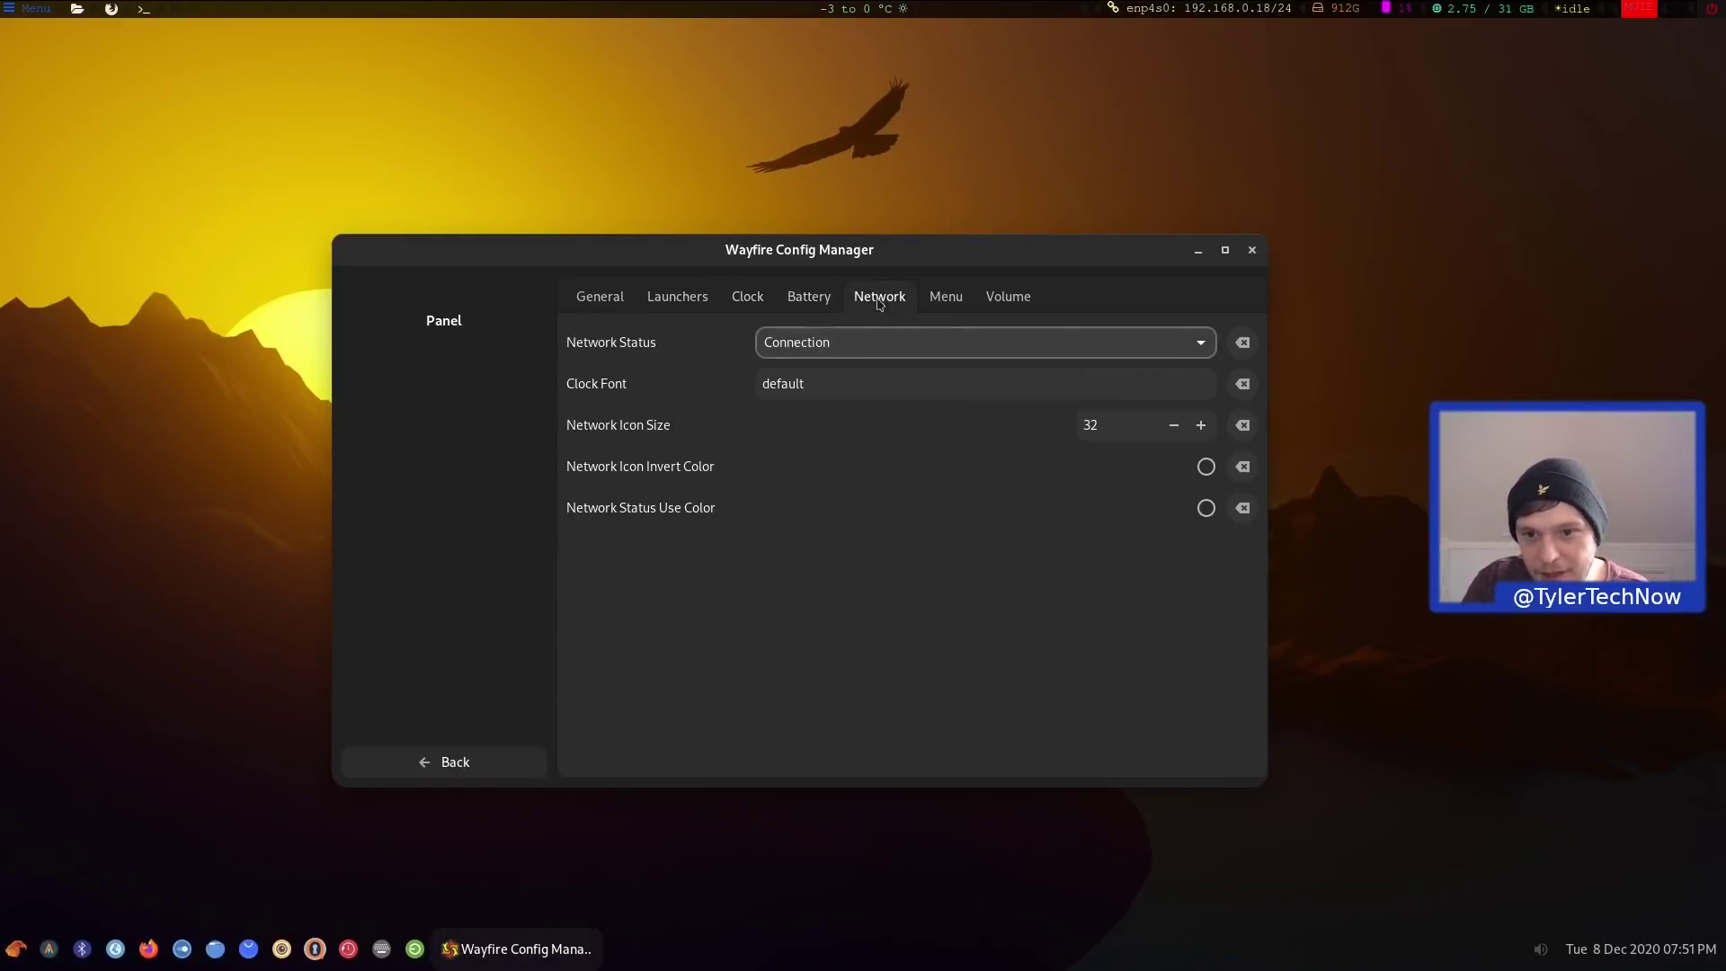
click(946, 301)
click(993, 301)
click(456, 762)
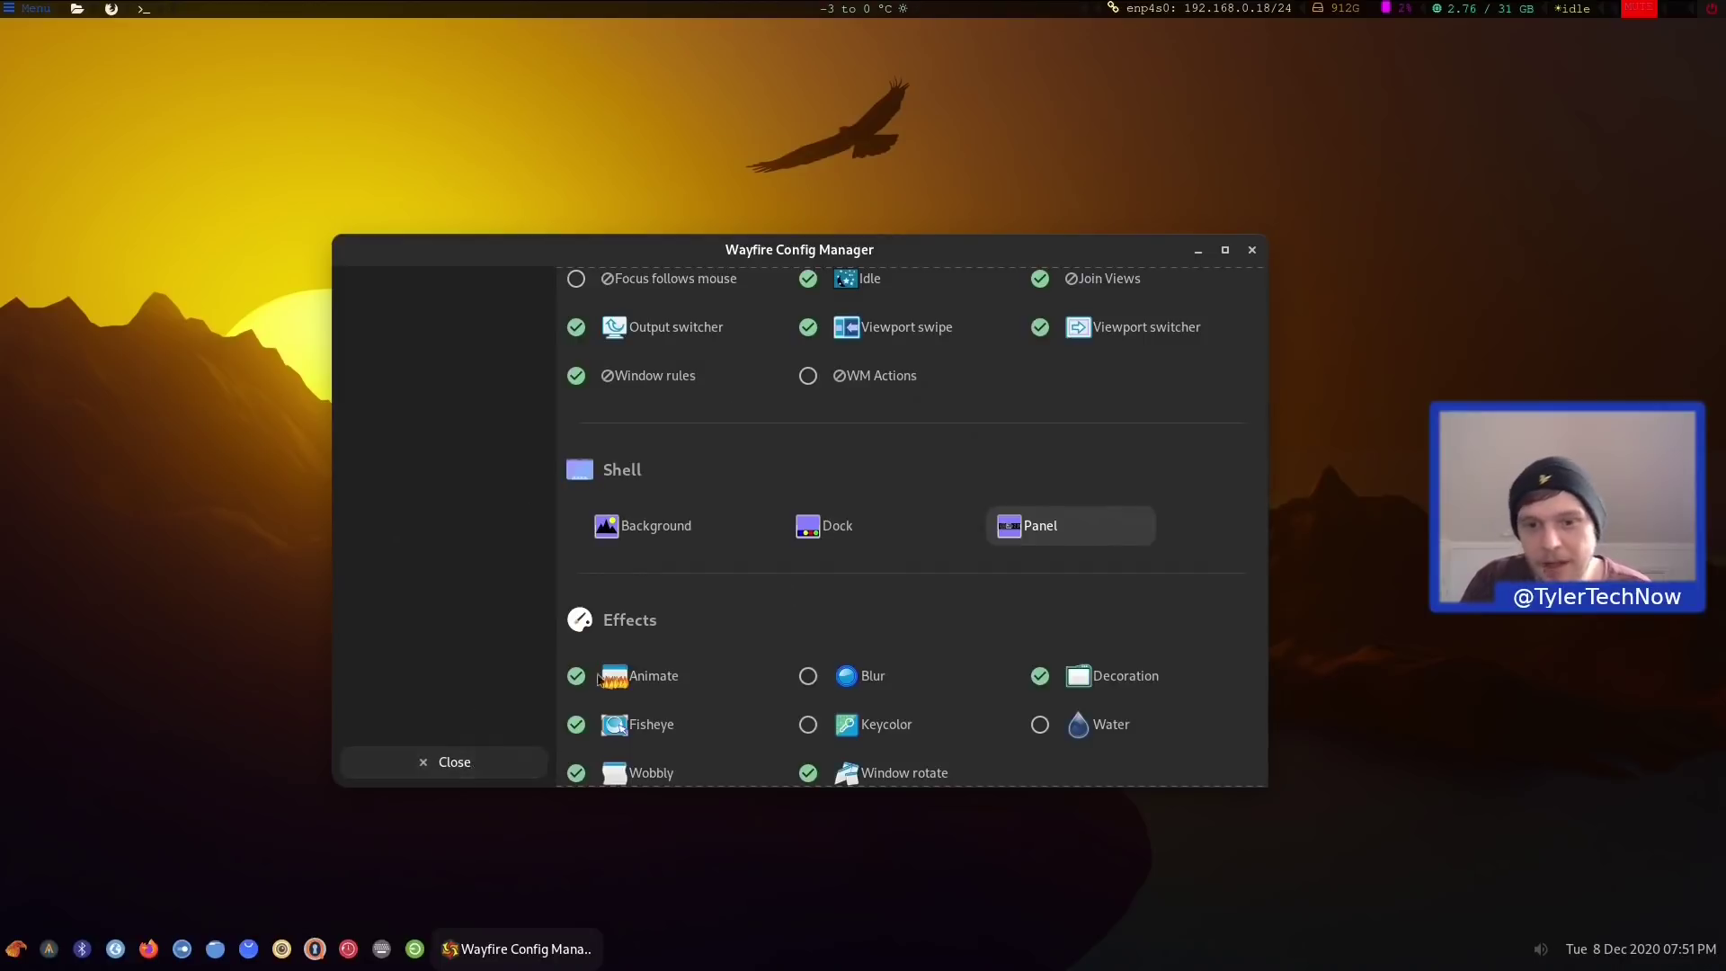
Look over the Shell section's Dock and Background settings, including the background directory chooser, and return to the plugin overview
click(846, 528)
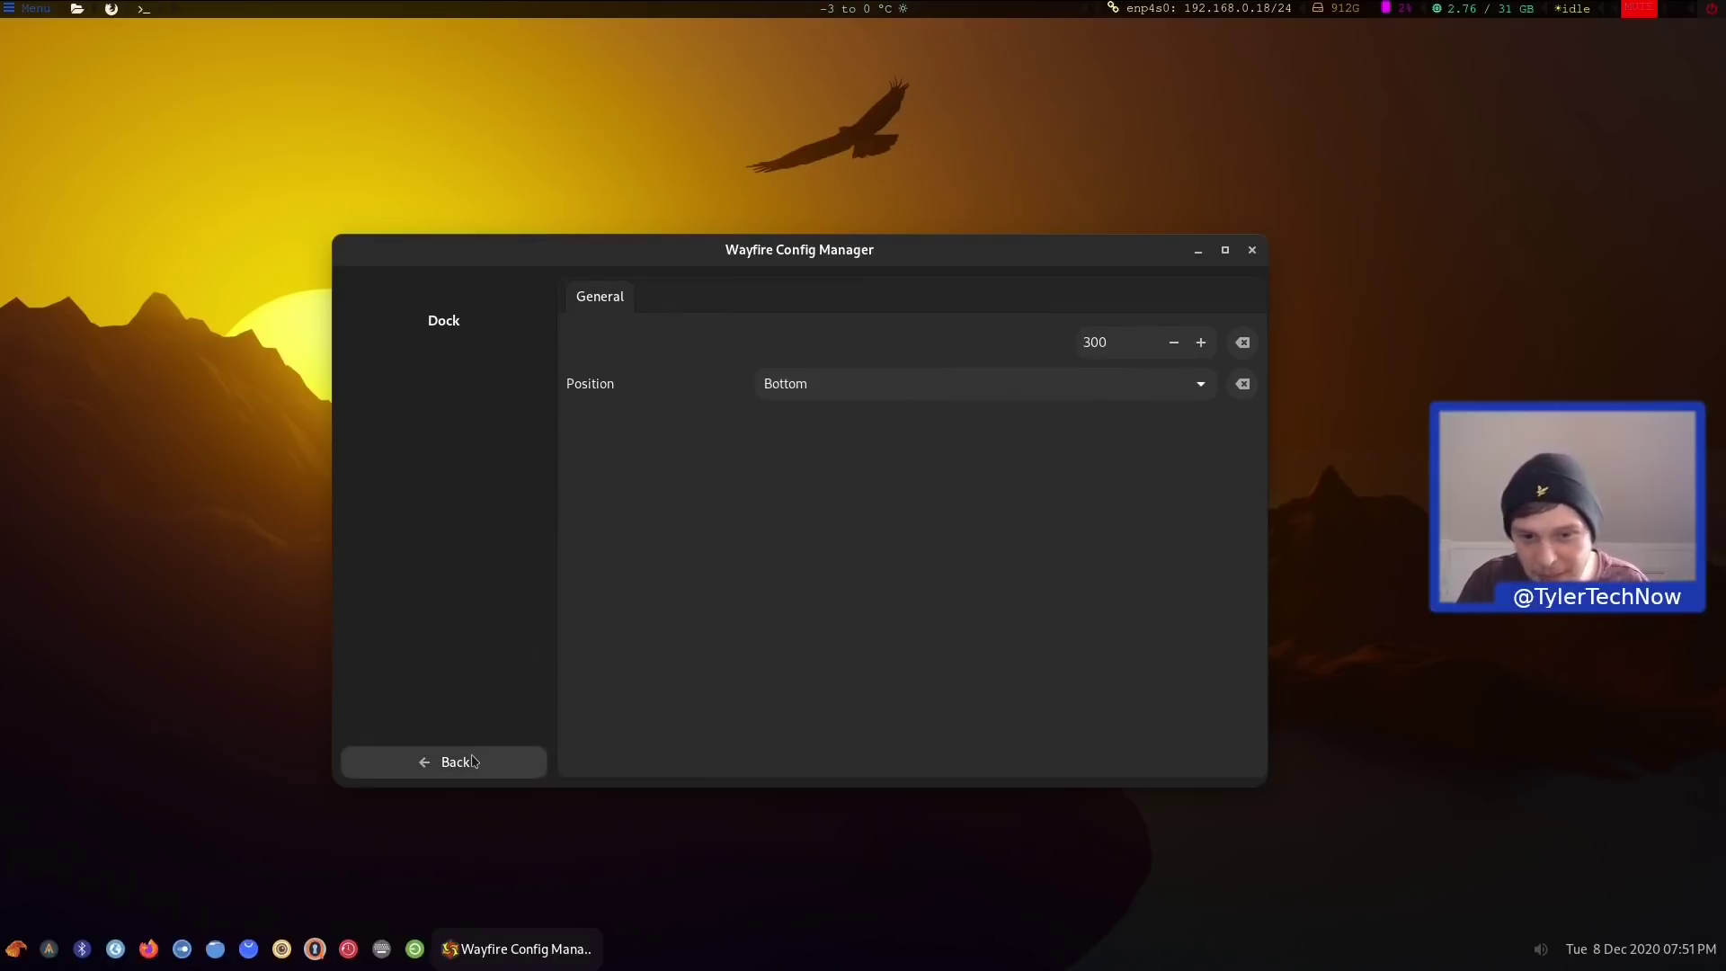
click(445, 762)
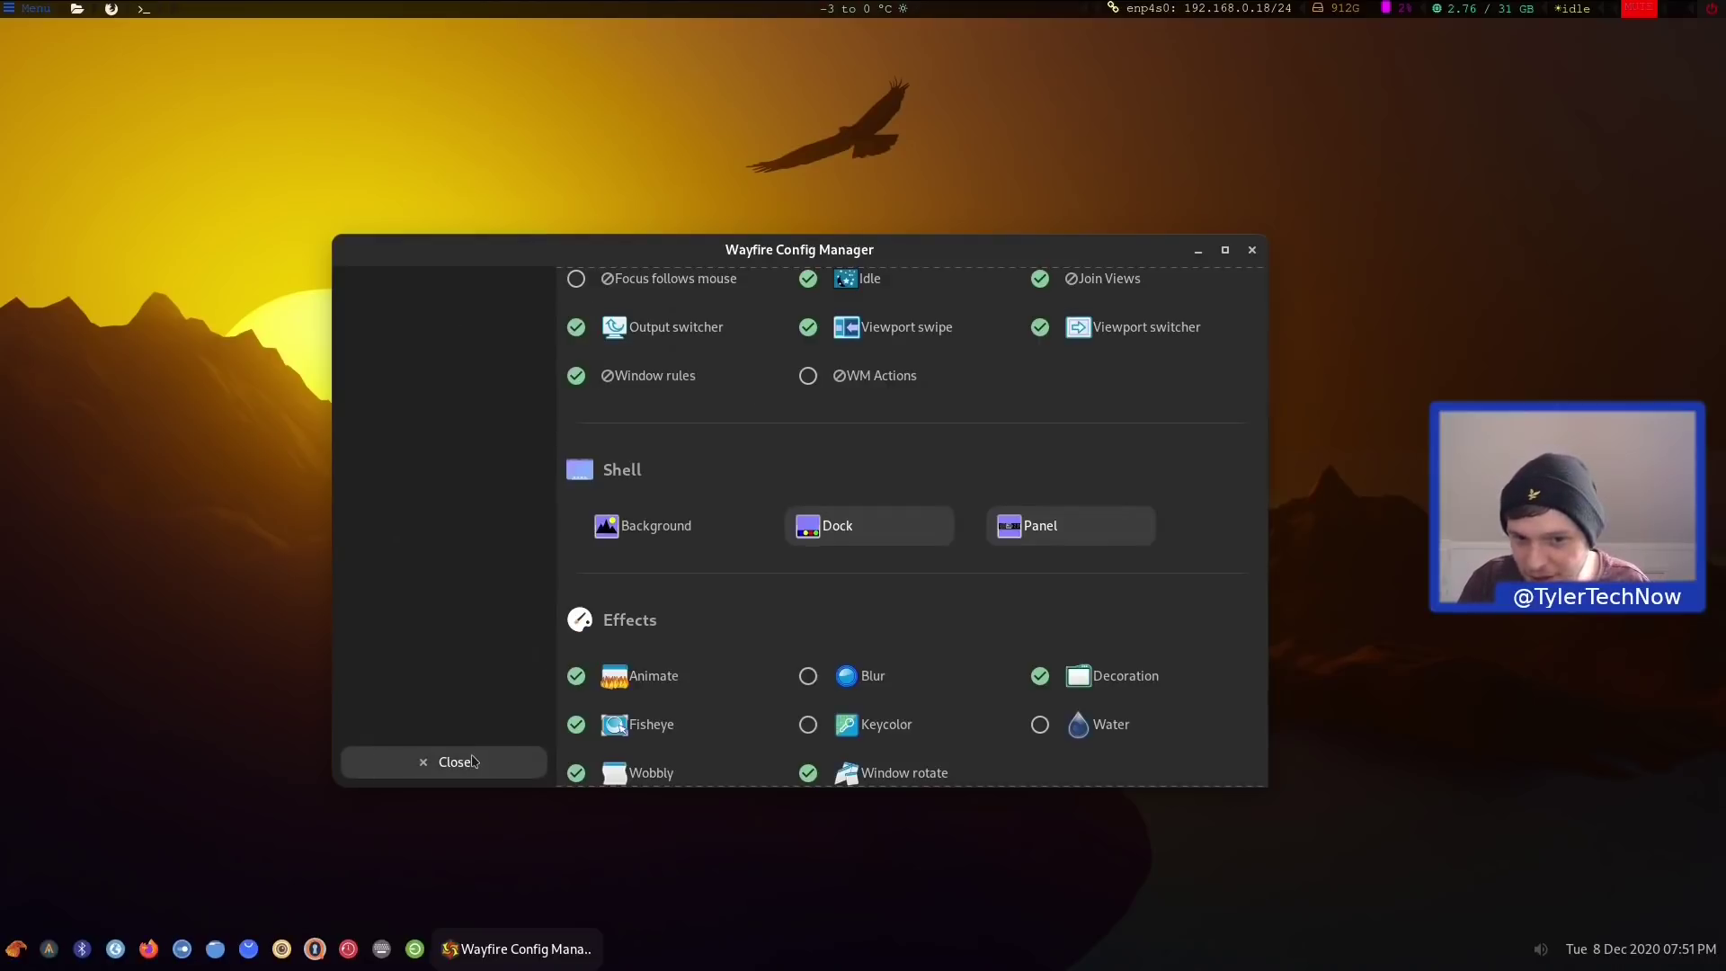
click(715, 538)
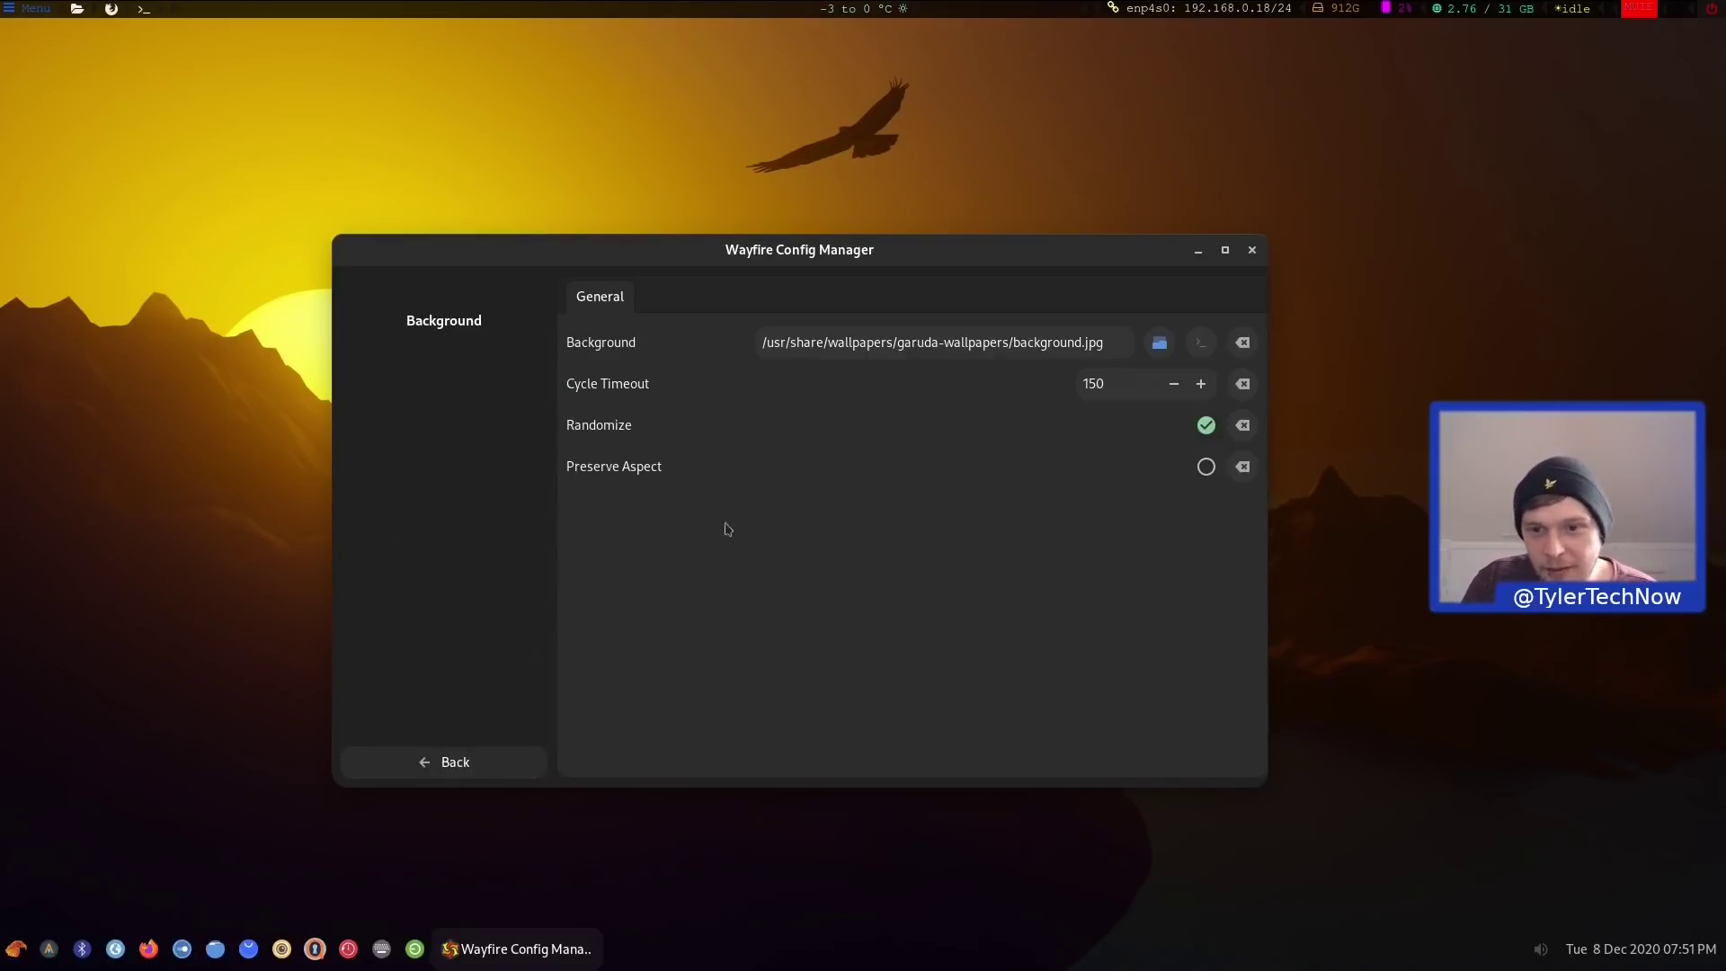
click(1148, 348)
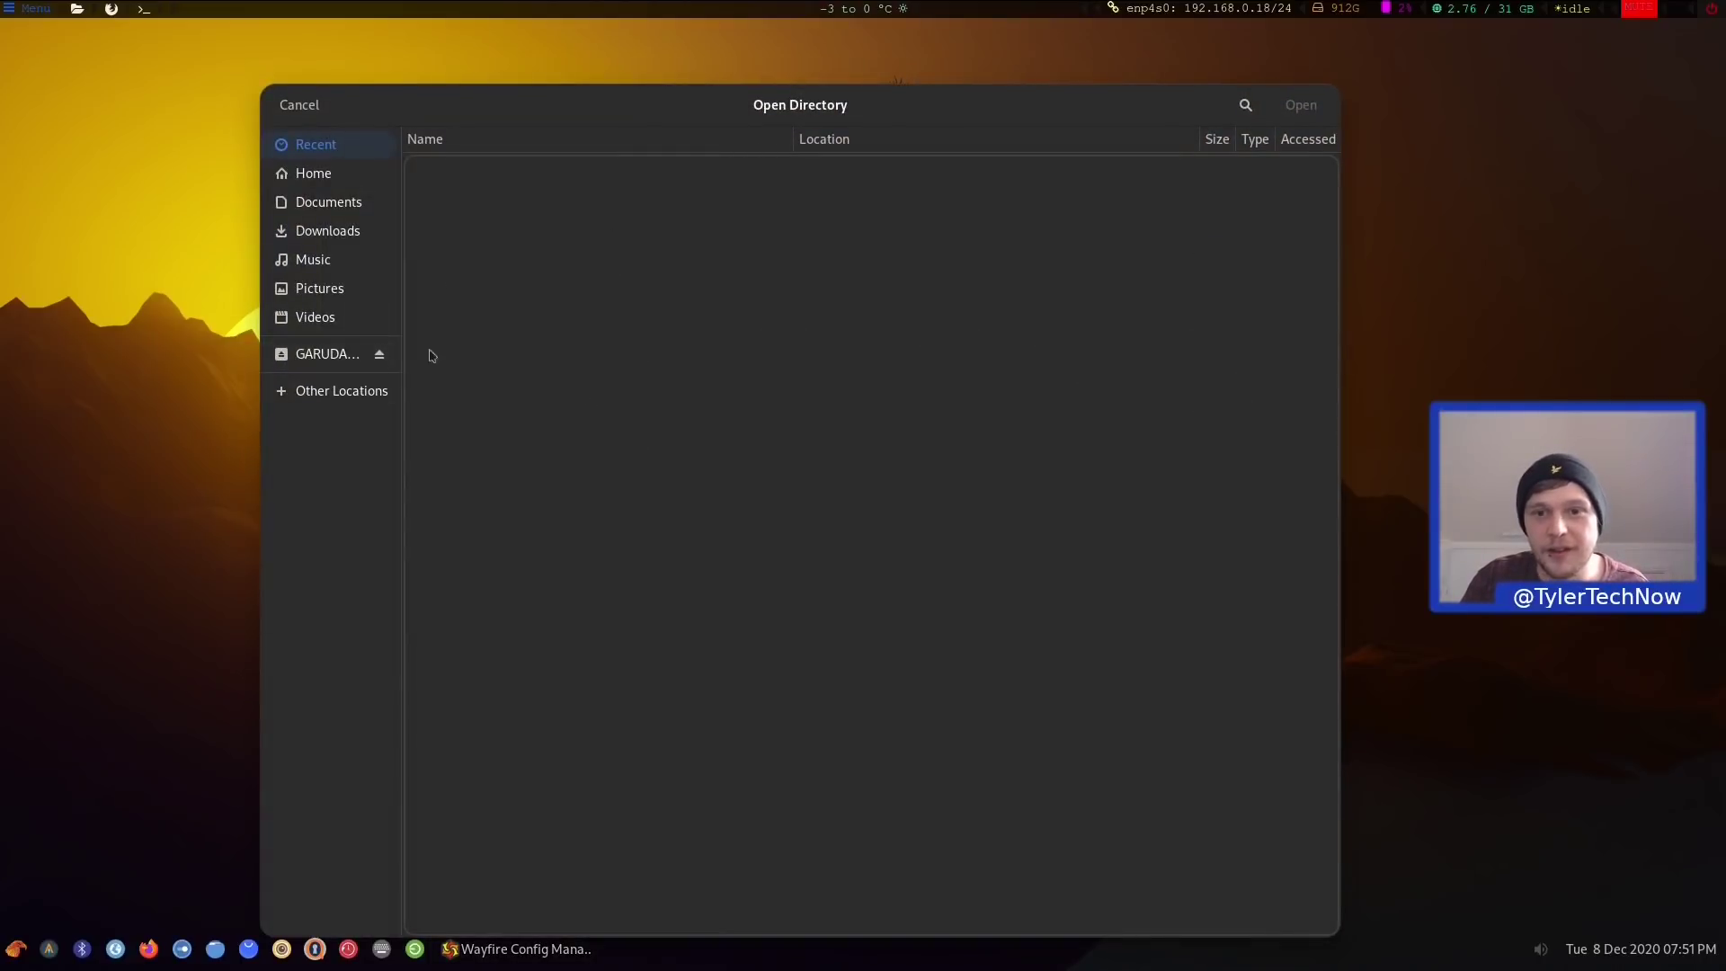
click(314, 114)
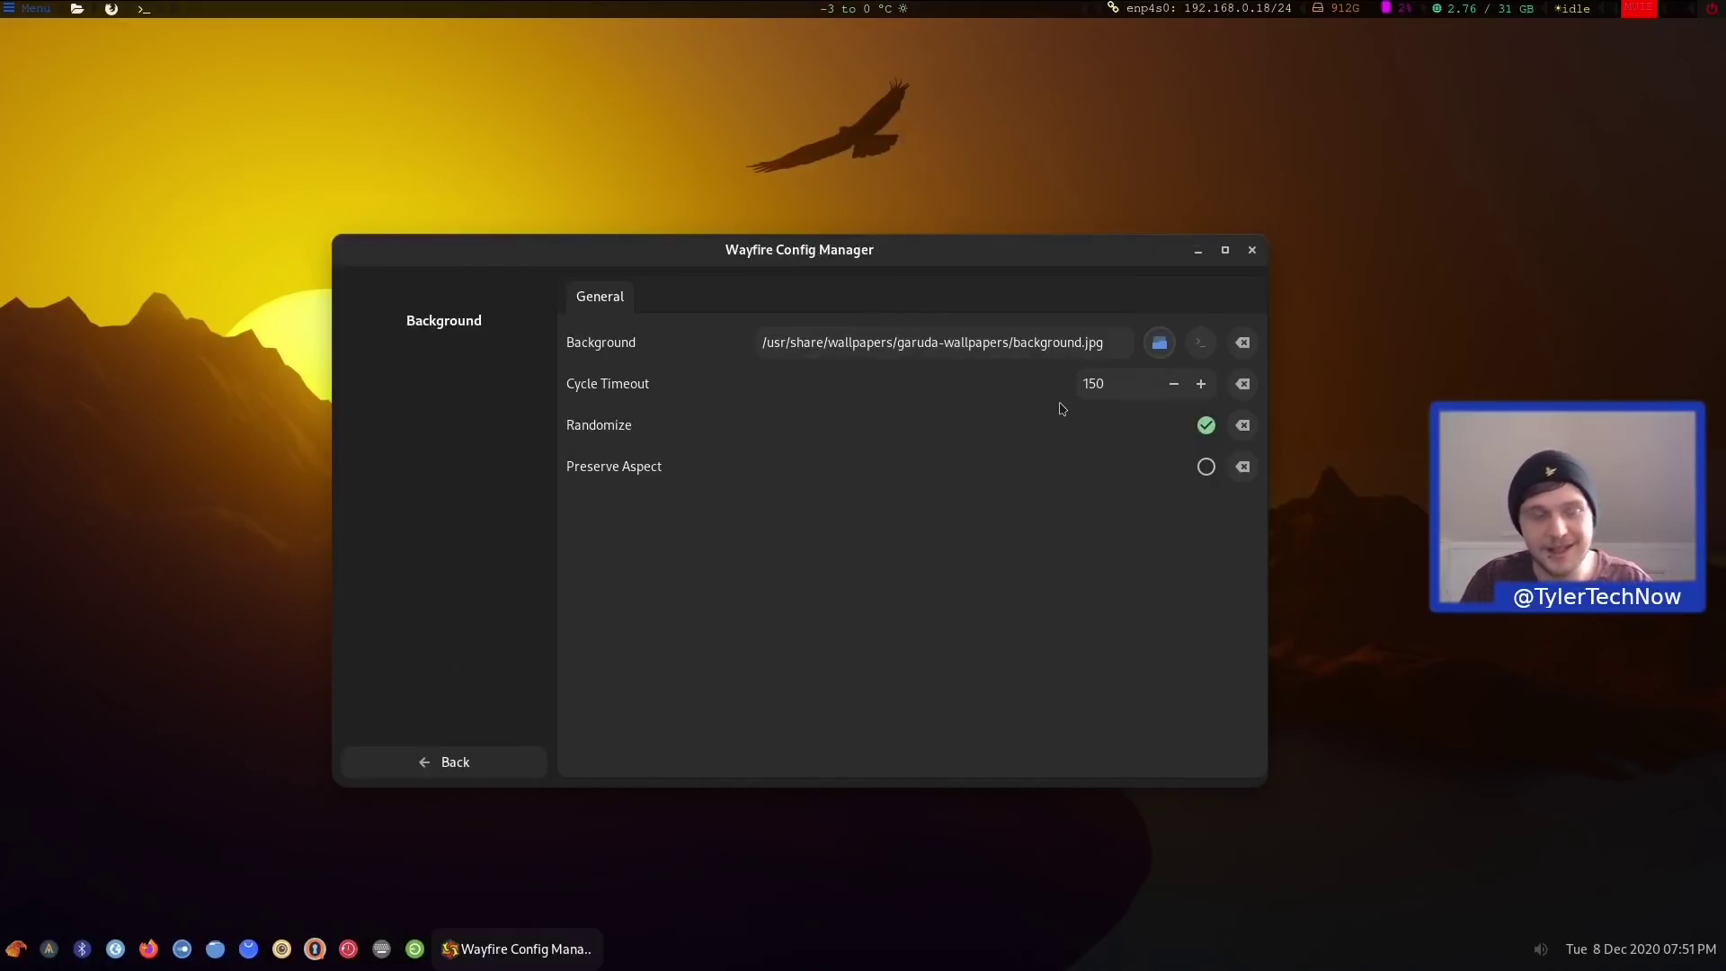
click(430, 758)
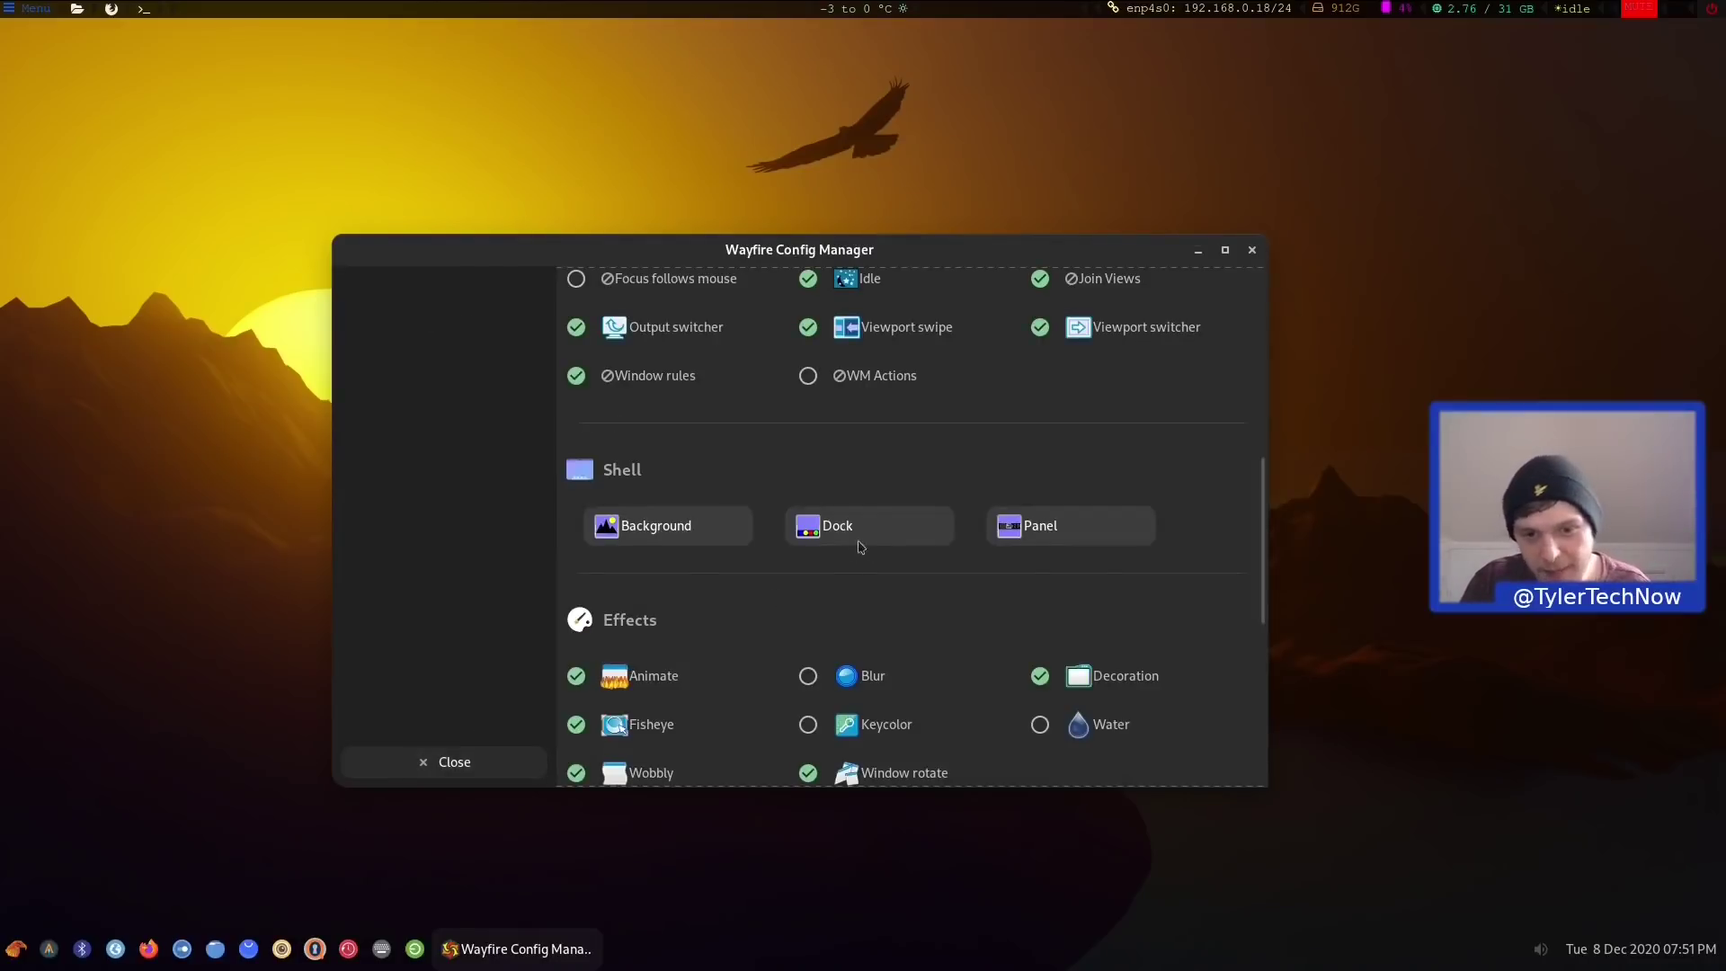
Disable the Wobbly effect, move the window to test it, and enable the effect again before returning to the overview
scroll(877, 528, down, 3)
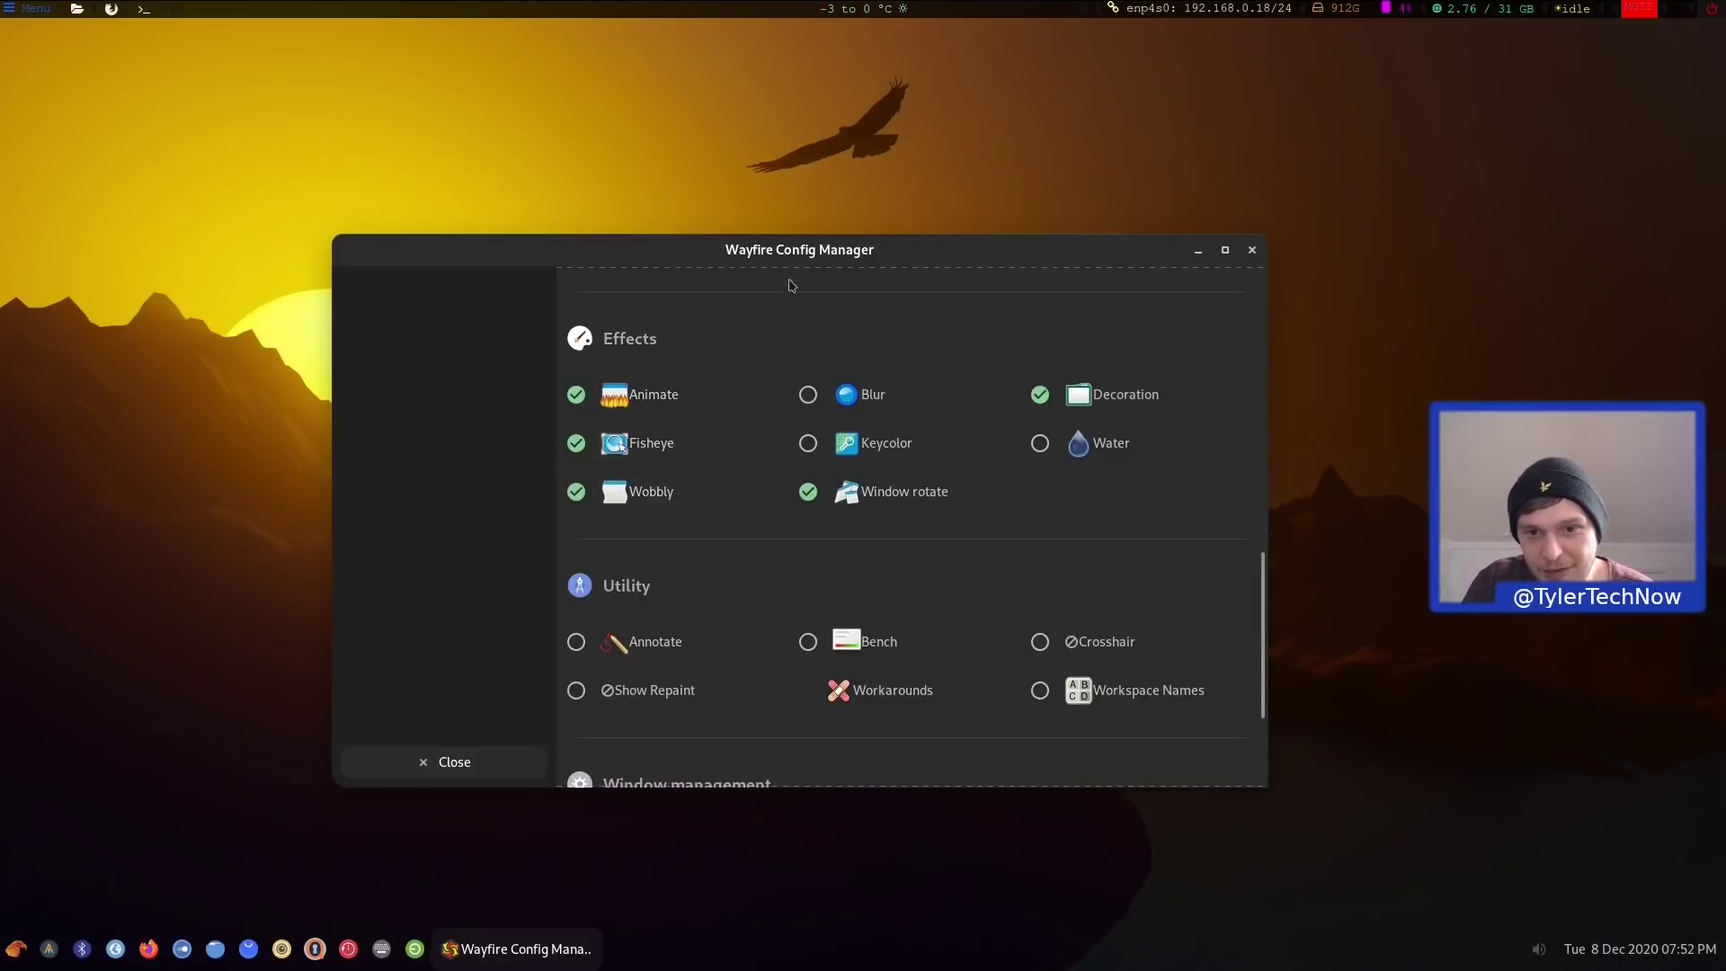
drag(794, 252, 811, 198)
click(641, 437)
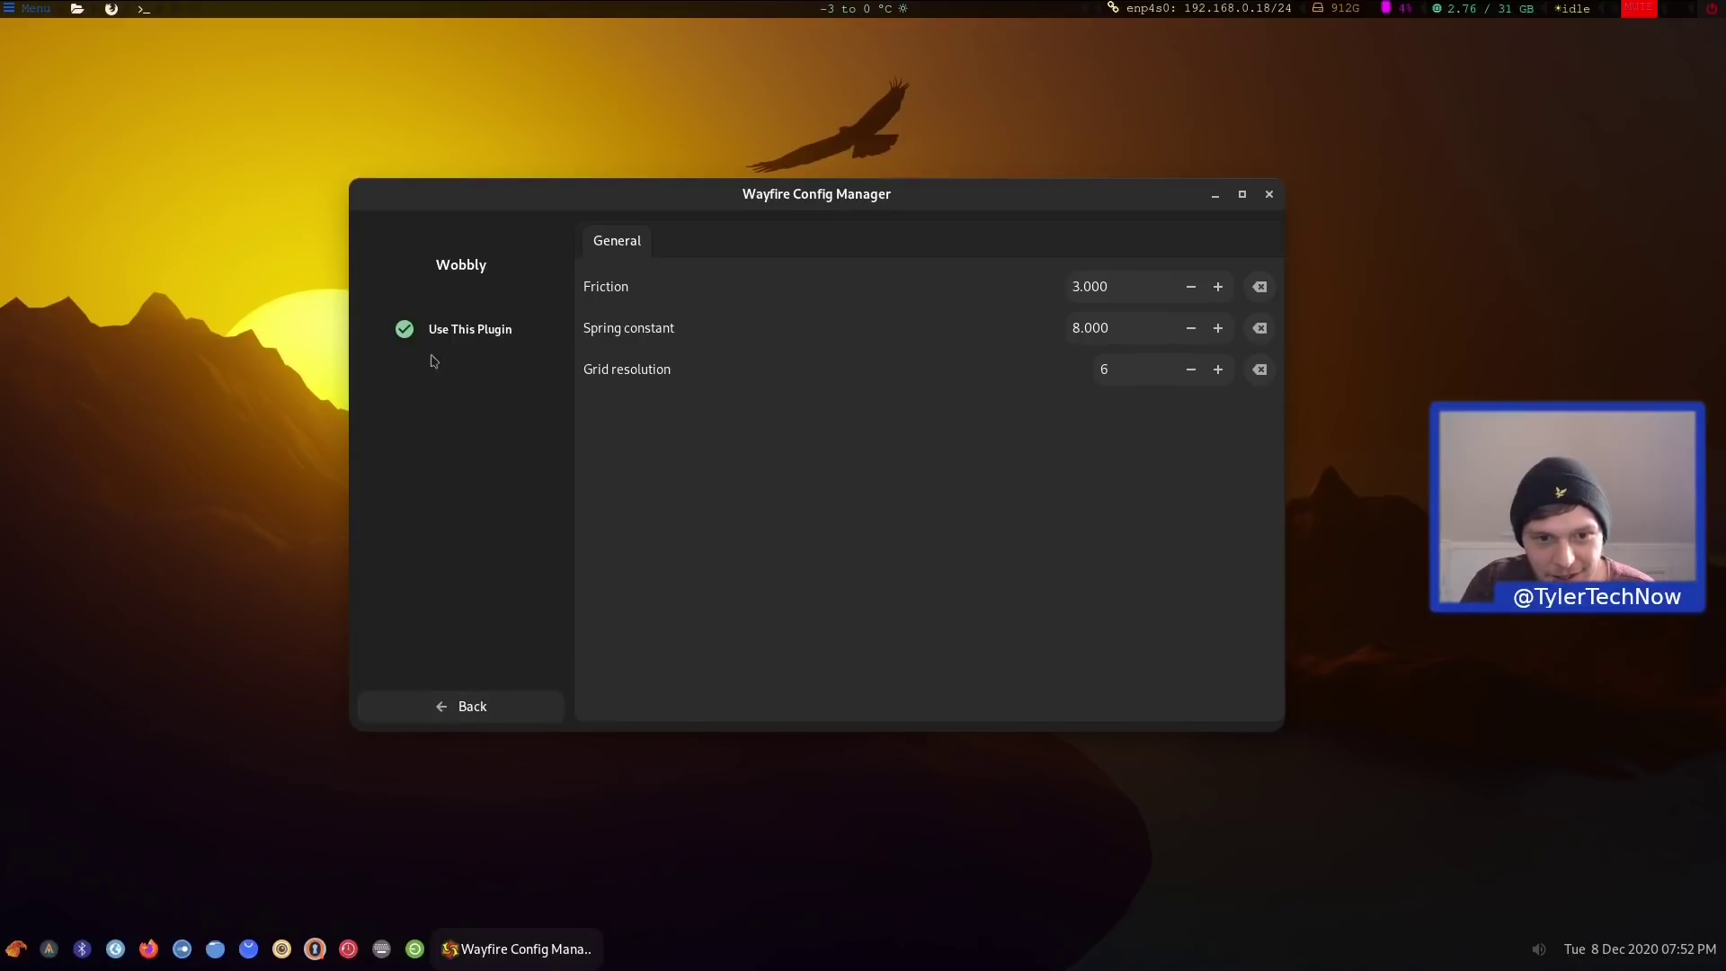
click(402, 331)
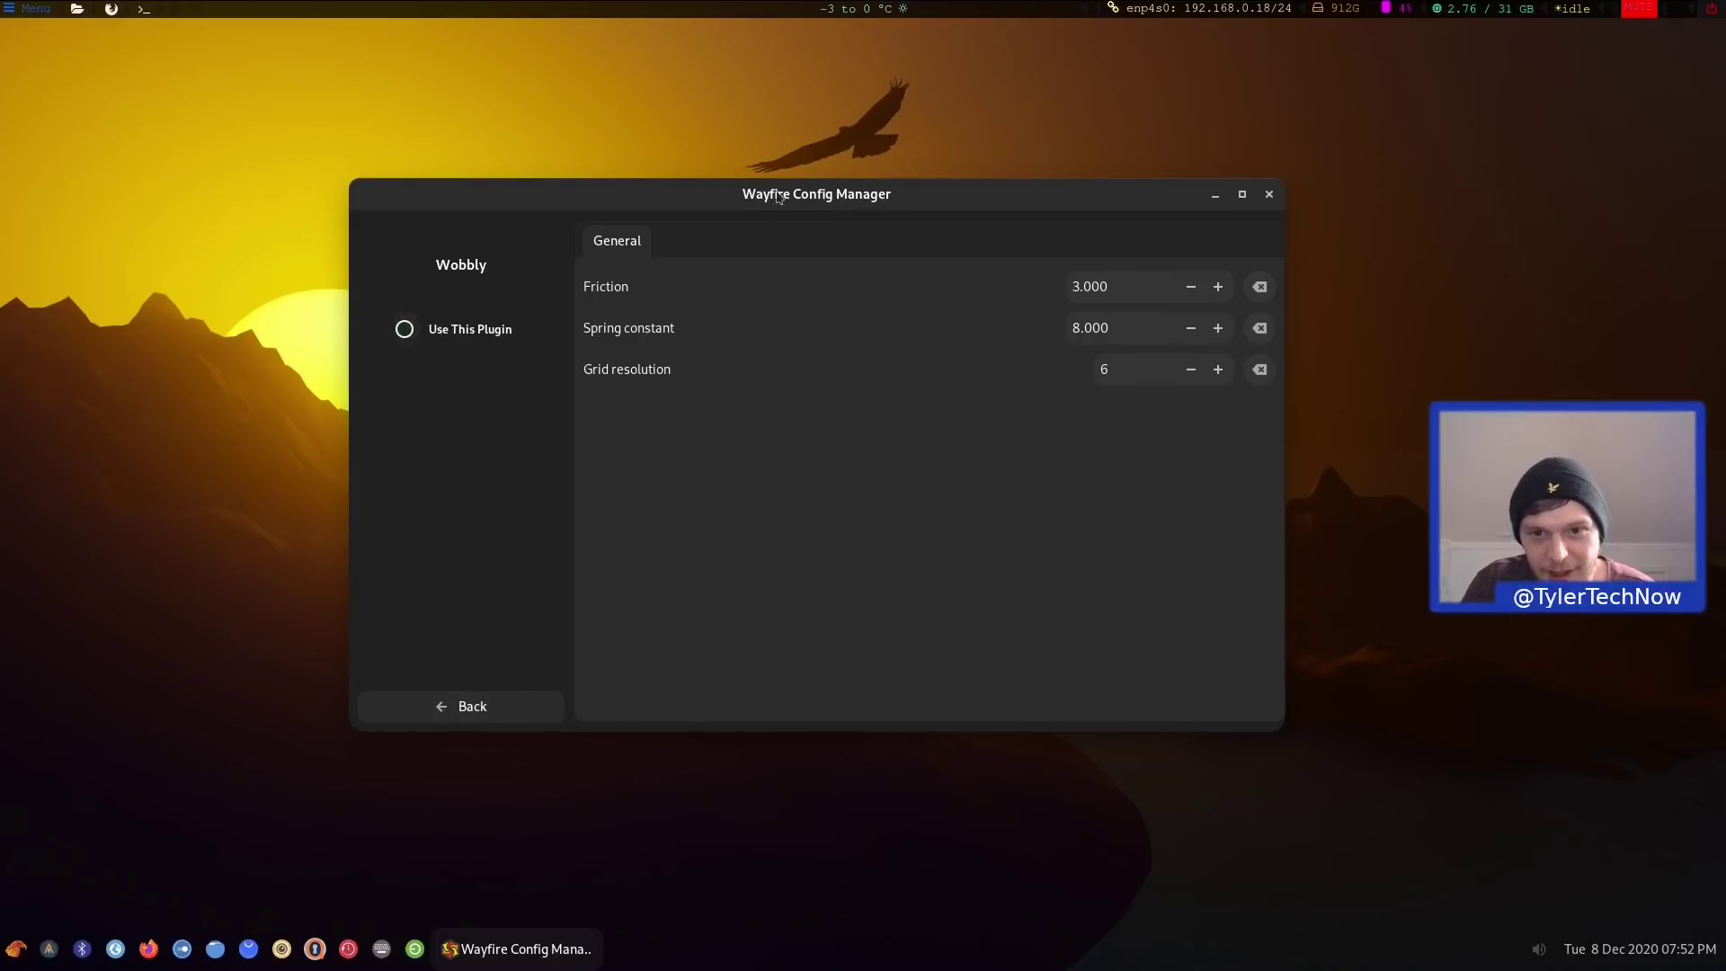
mouse_move(796, 196)
mouse_down()
mouse_move(1055, 197)
mouse_move(941, 184)
mouse_move(904, 227)
mouse_move(792, 209)
mouse_up()
click(532, 359)
click(516, 716)
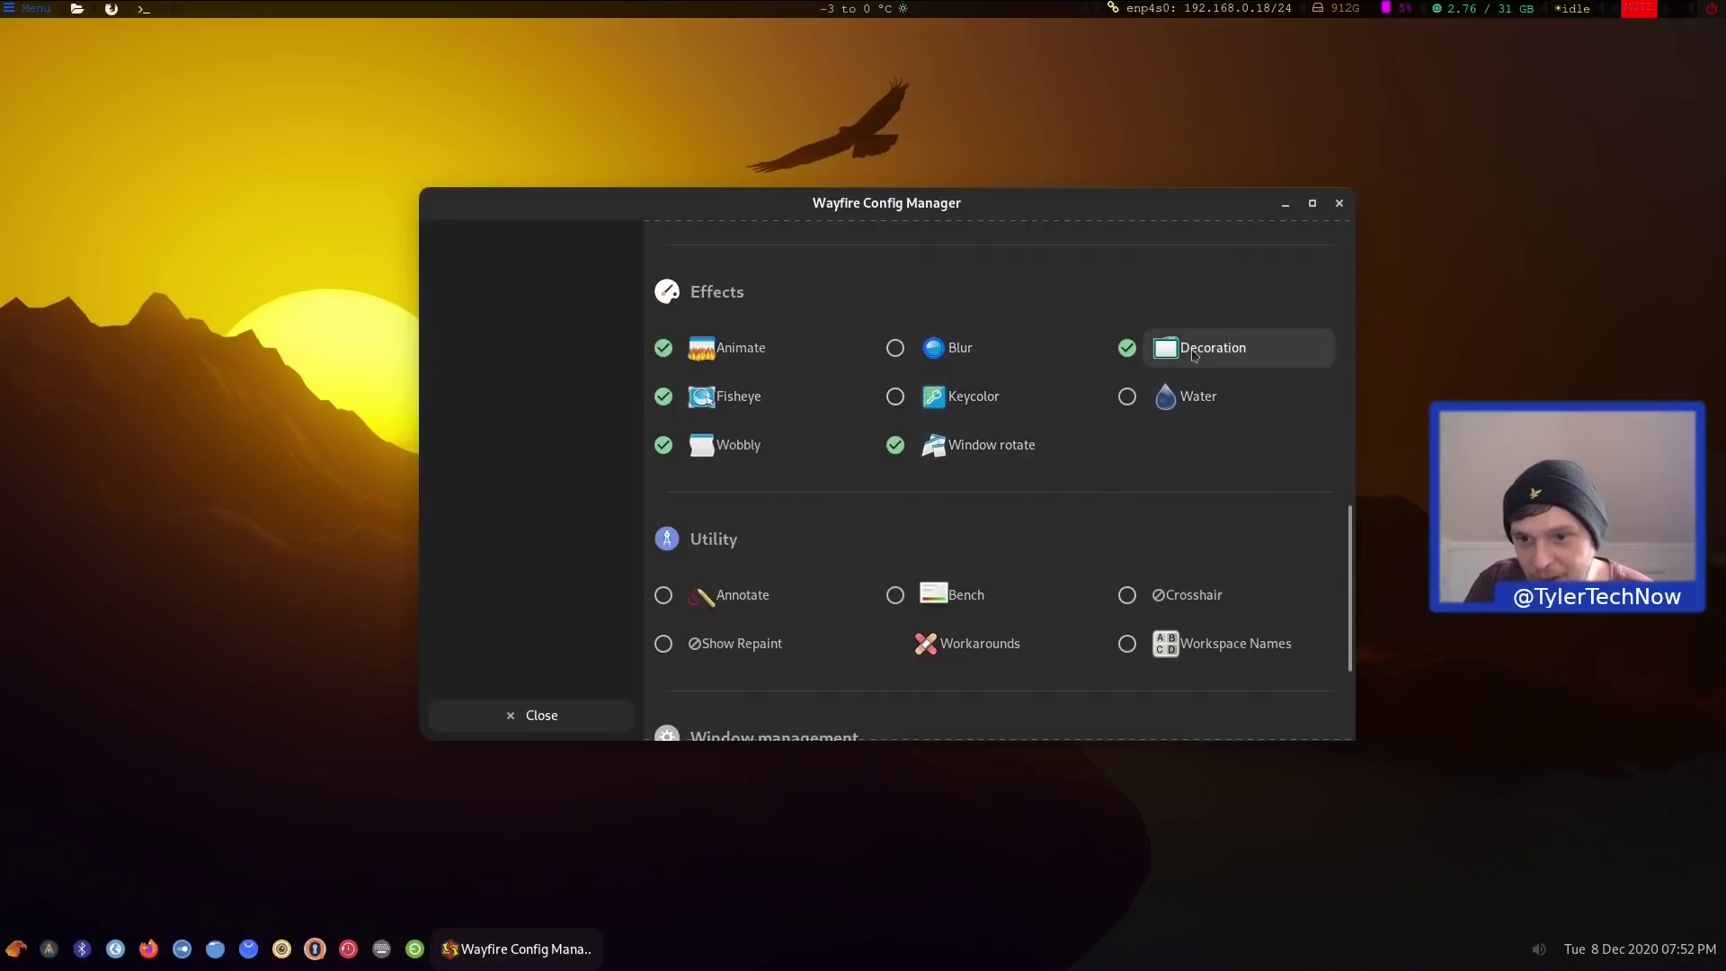
Try out the Bench utility plugin while moving the window, disable it again, and return to the plugin overview
scroll(1192, 405, down, 2)
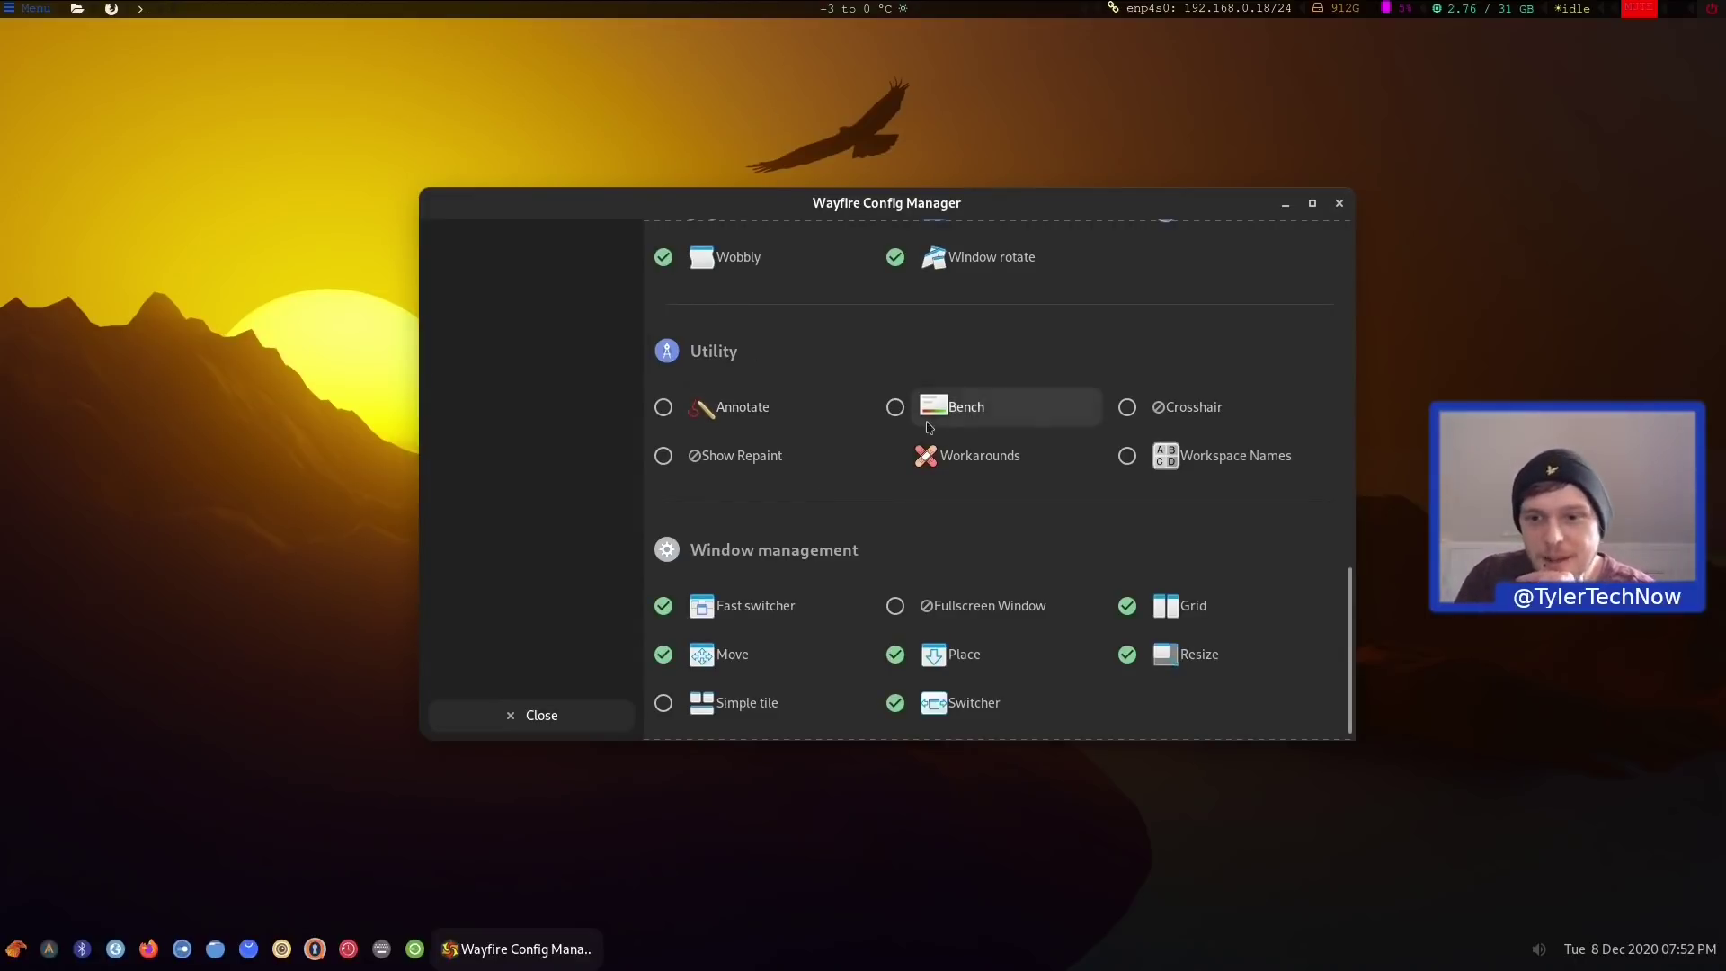
click(957, 419)
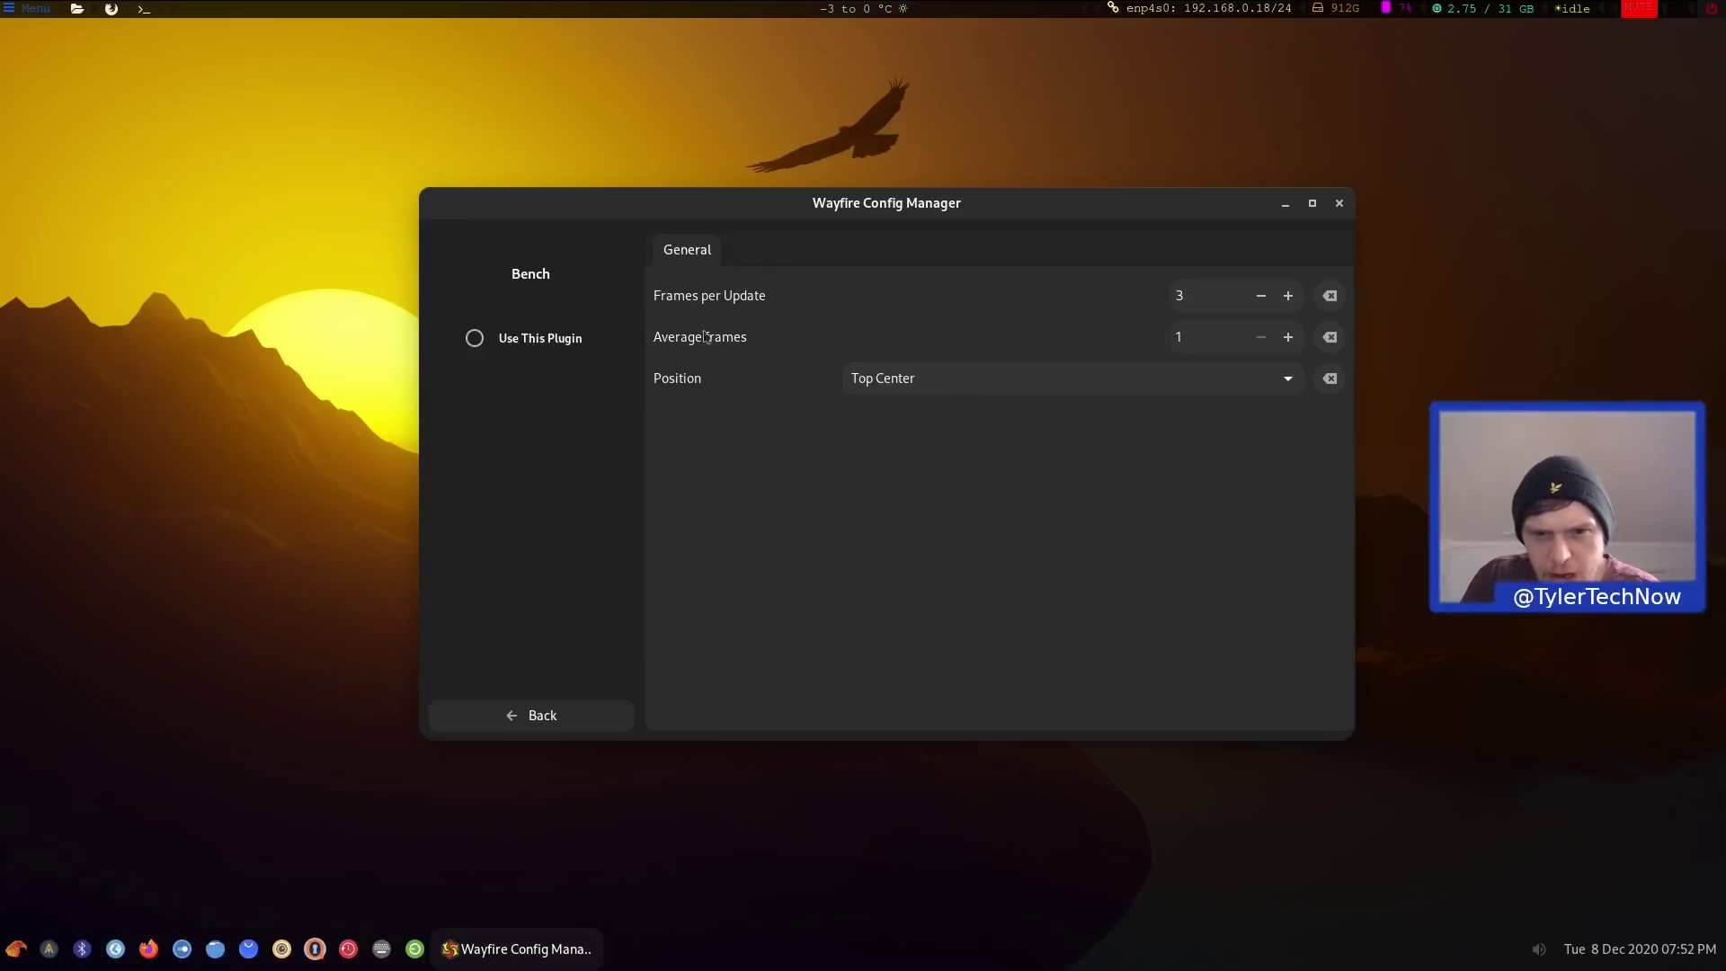
click(475, 338)
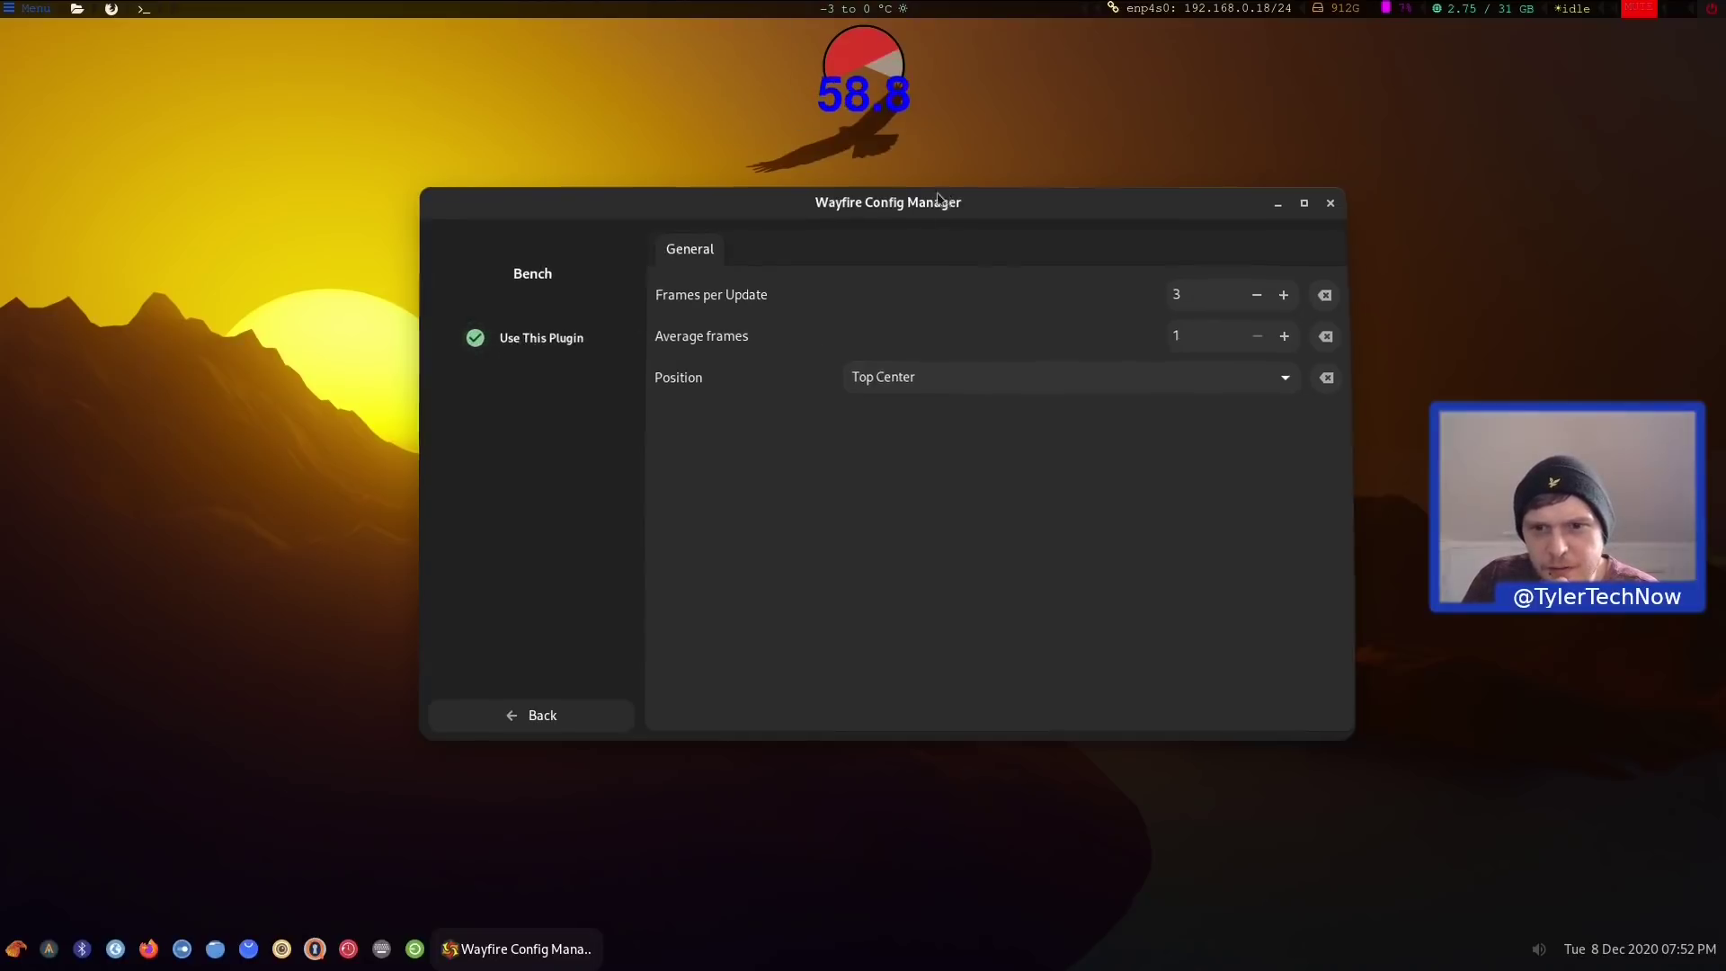
drag(938, 200, 882, 209)
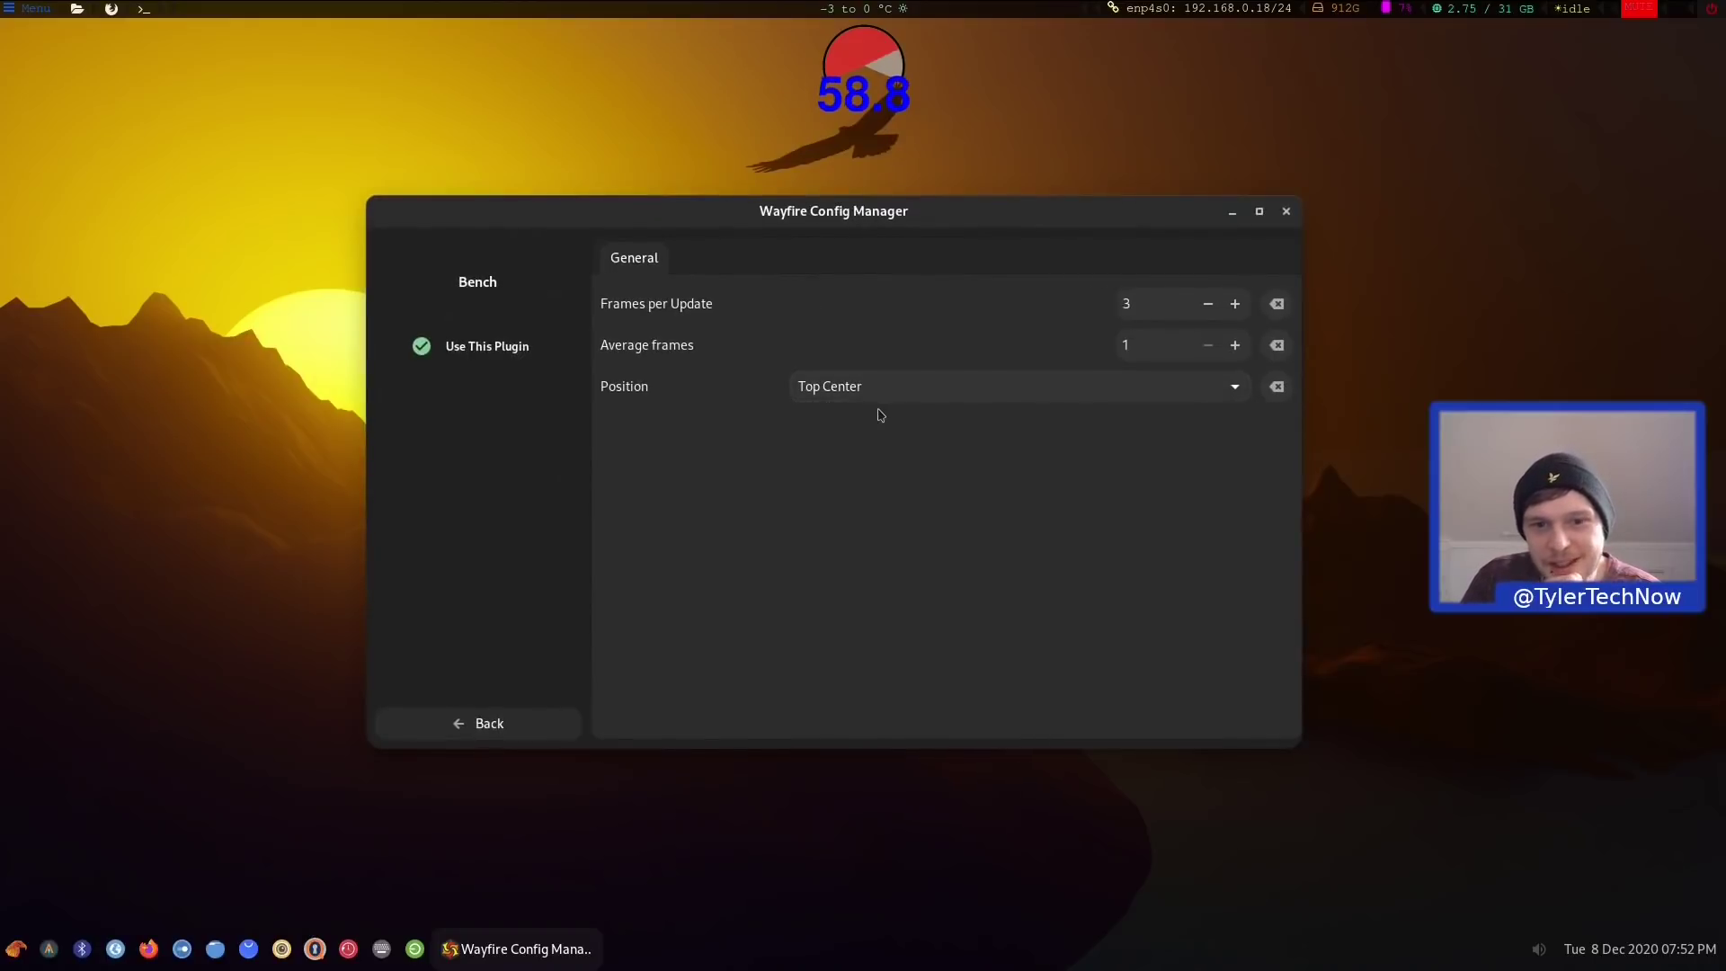
click(421, 346)
click(481, 735)
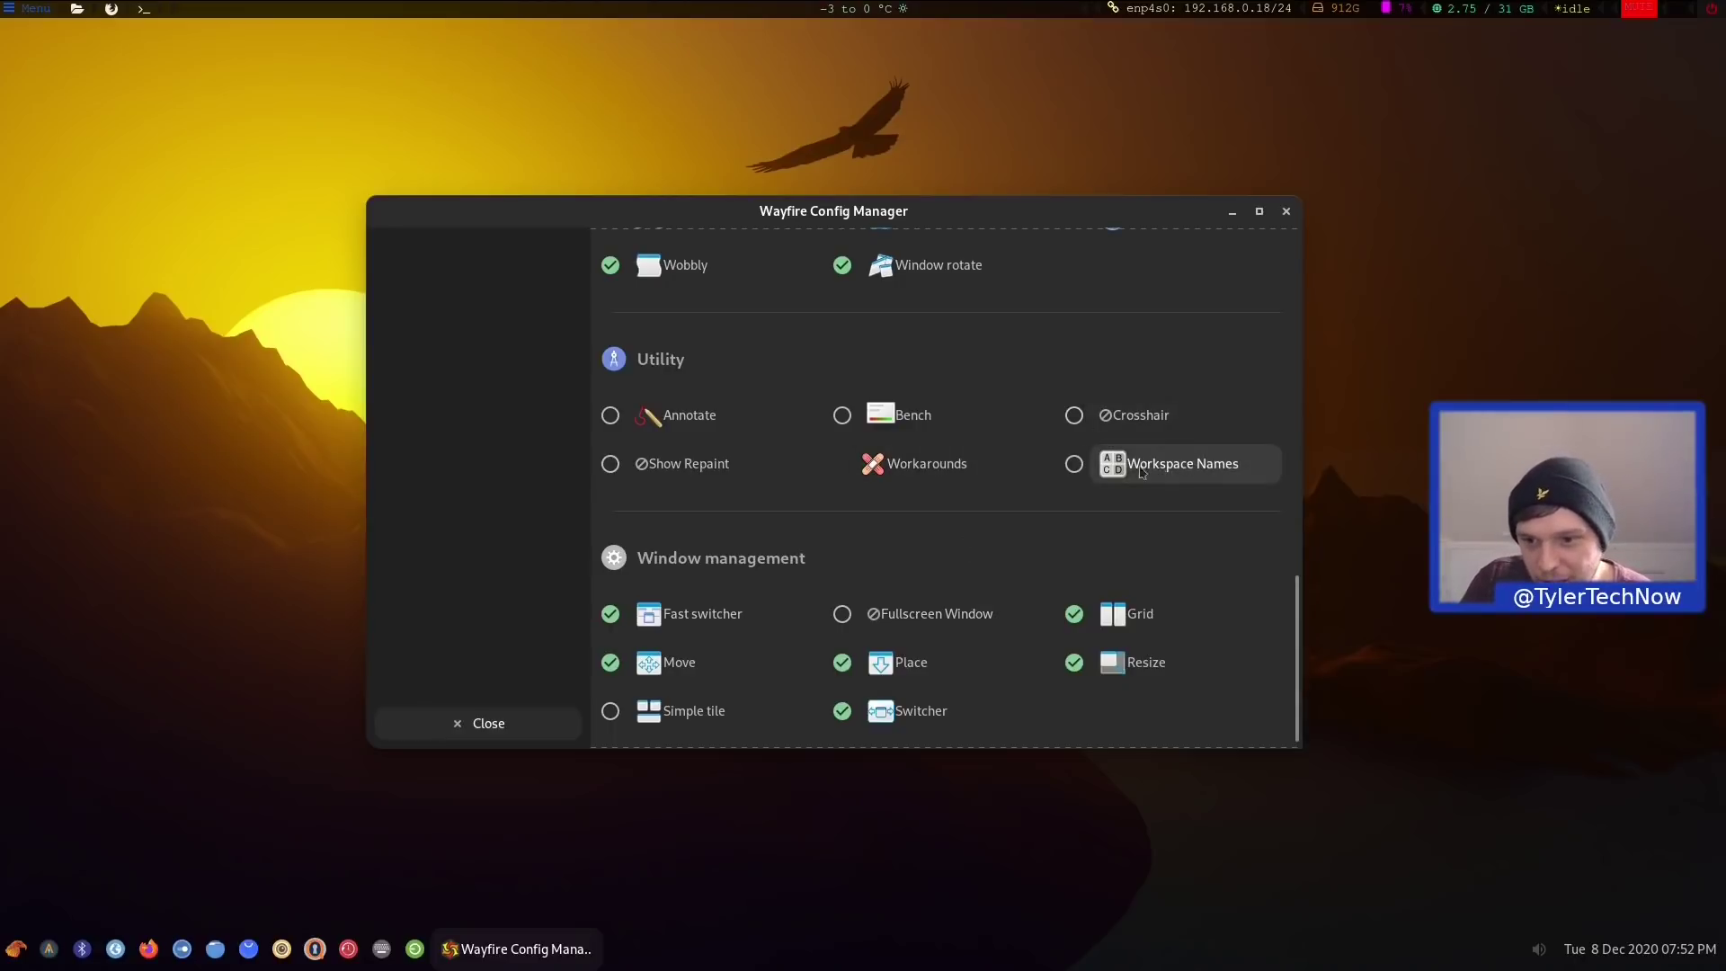
Try out the Workspace Names utility plugin in the workspace overview and disable it again
click(1076, 464)
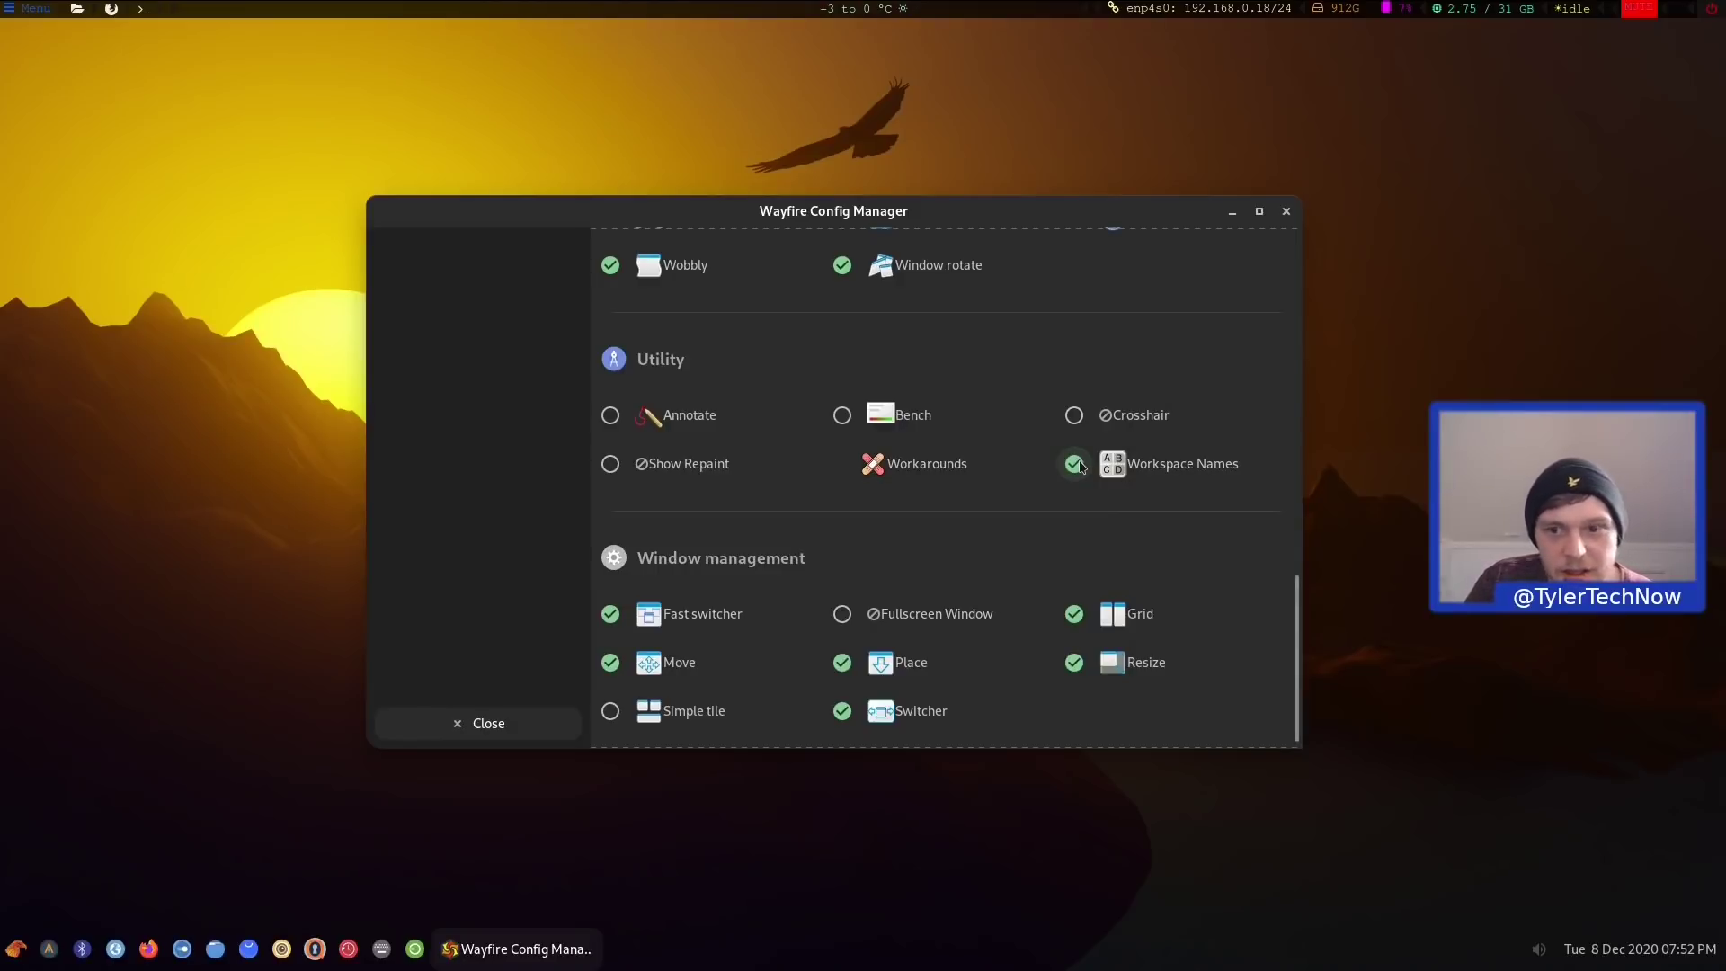
key(super+e)
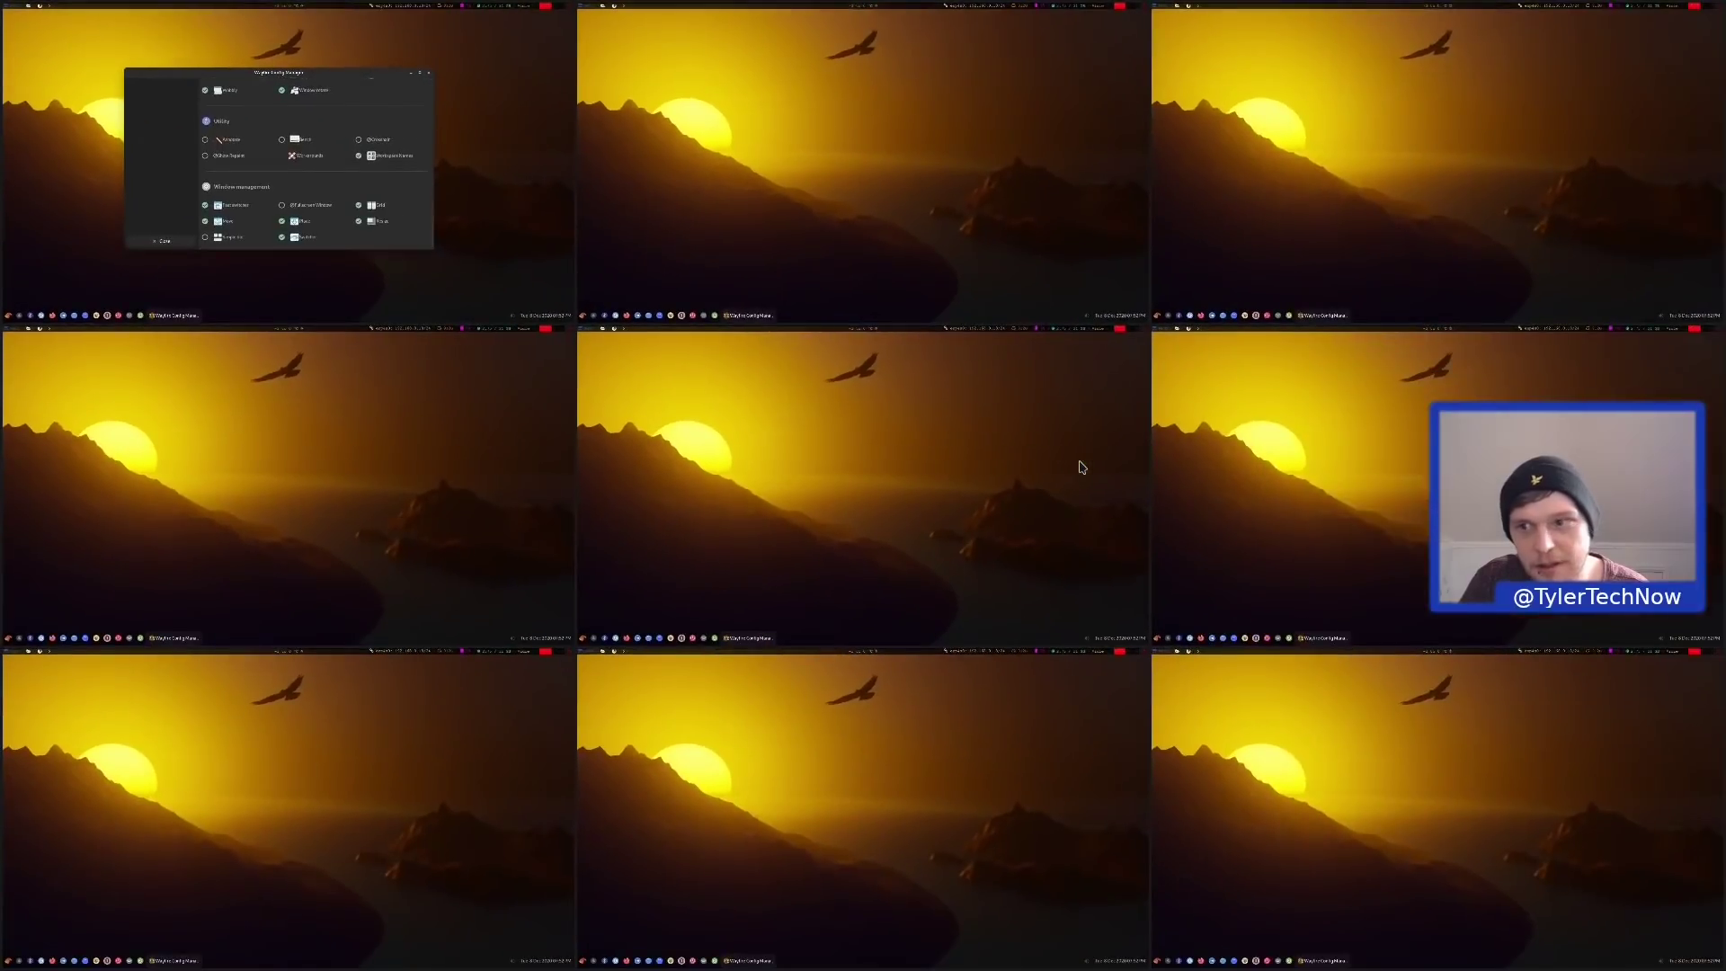
key(super+e)
click(1079, 465)
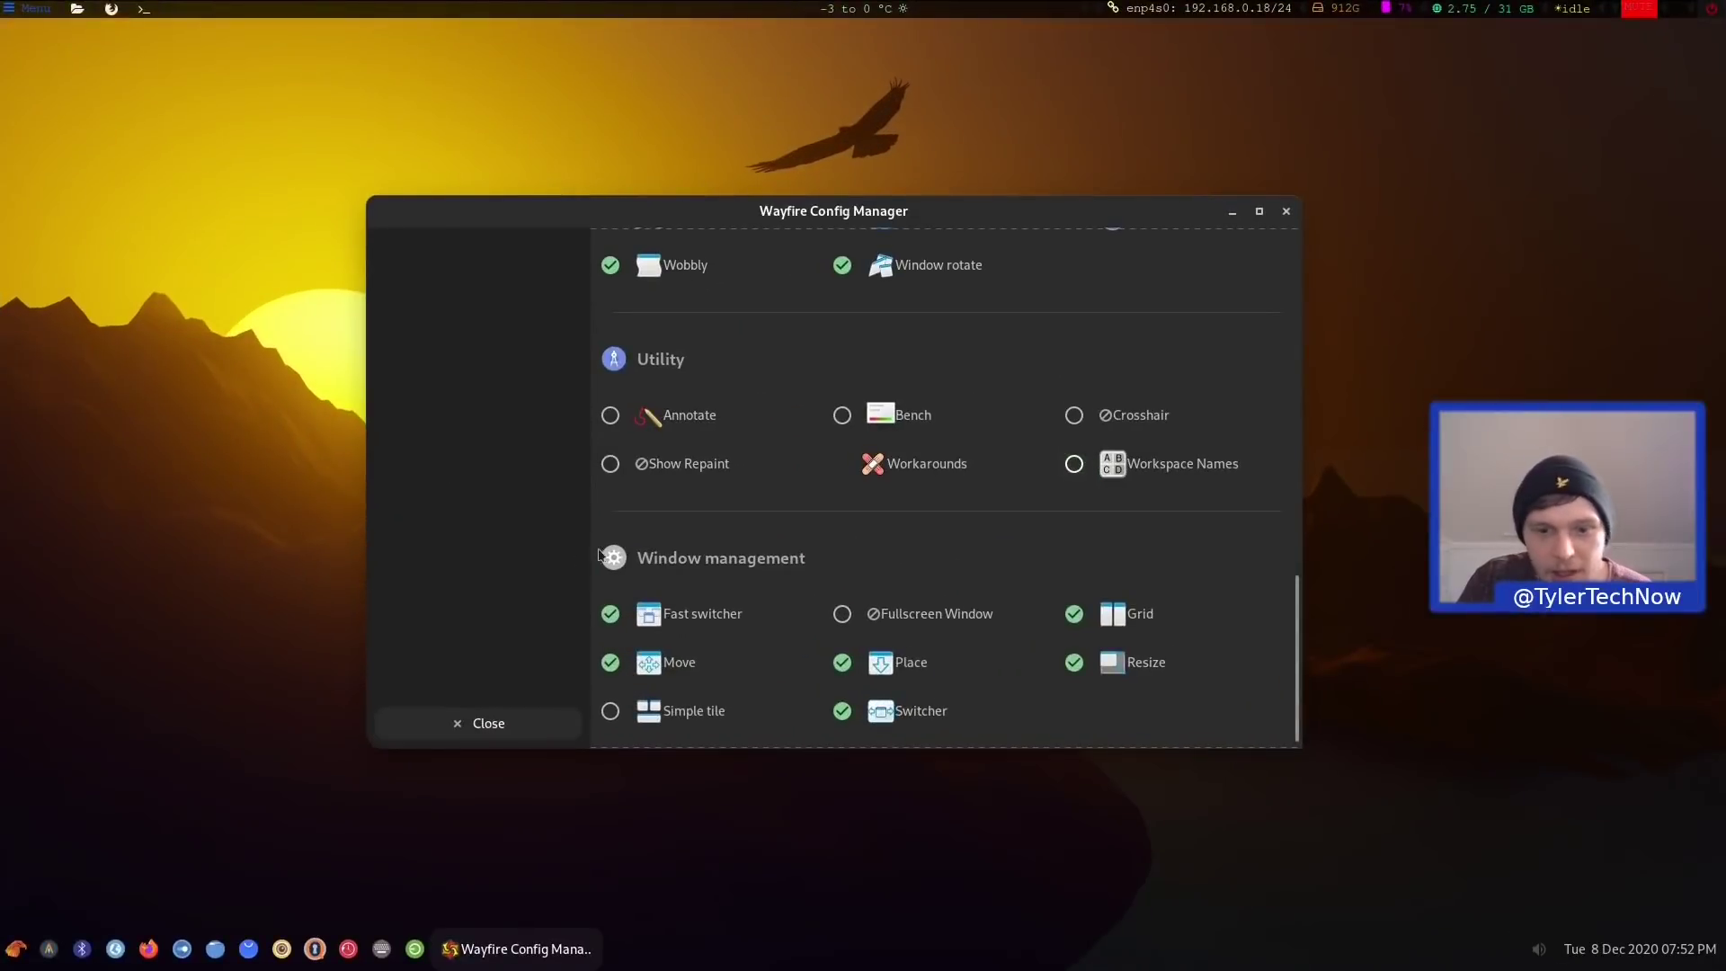
Look over the remaining Window management plugins, return to the General section, and close Wayfire Config Manager
scroll(720, 536, down, 1)
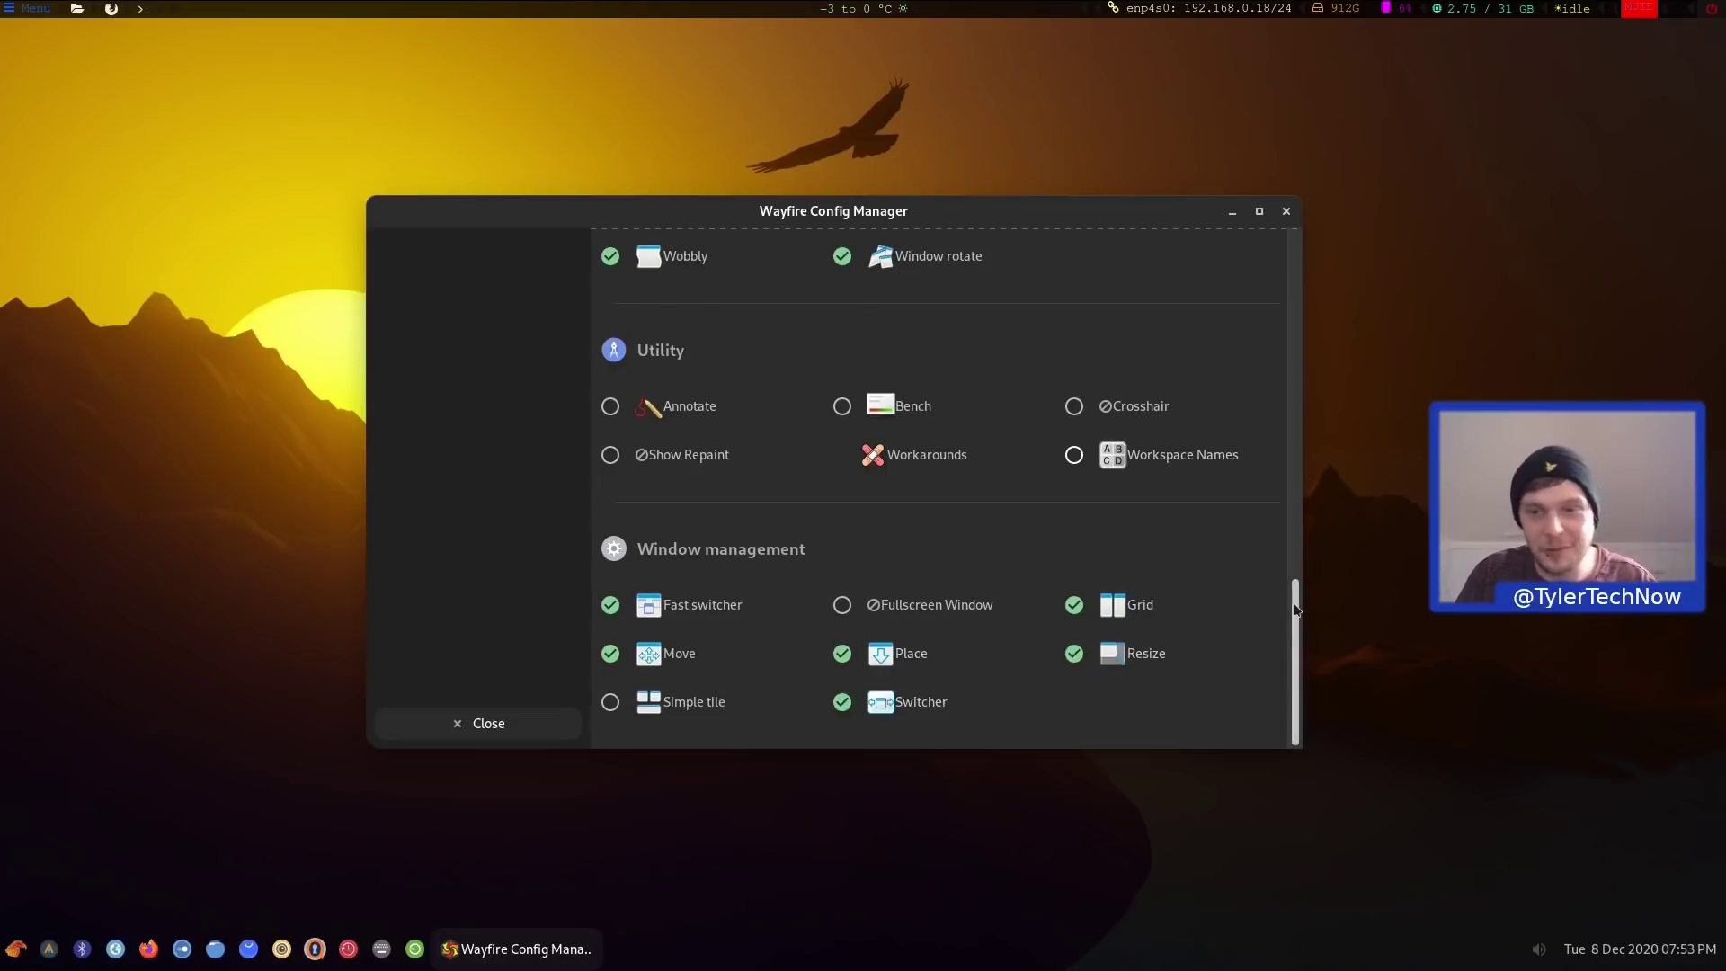
drag(1295, 610, 1263, 254)
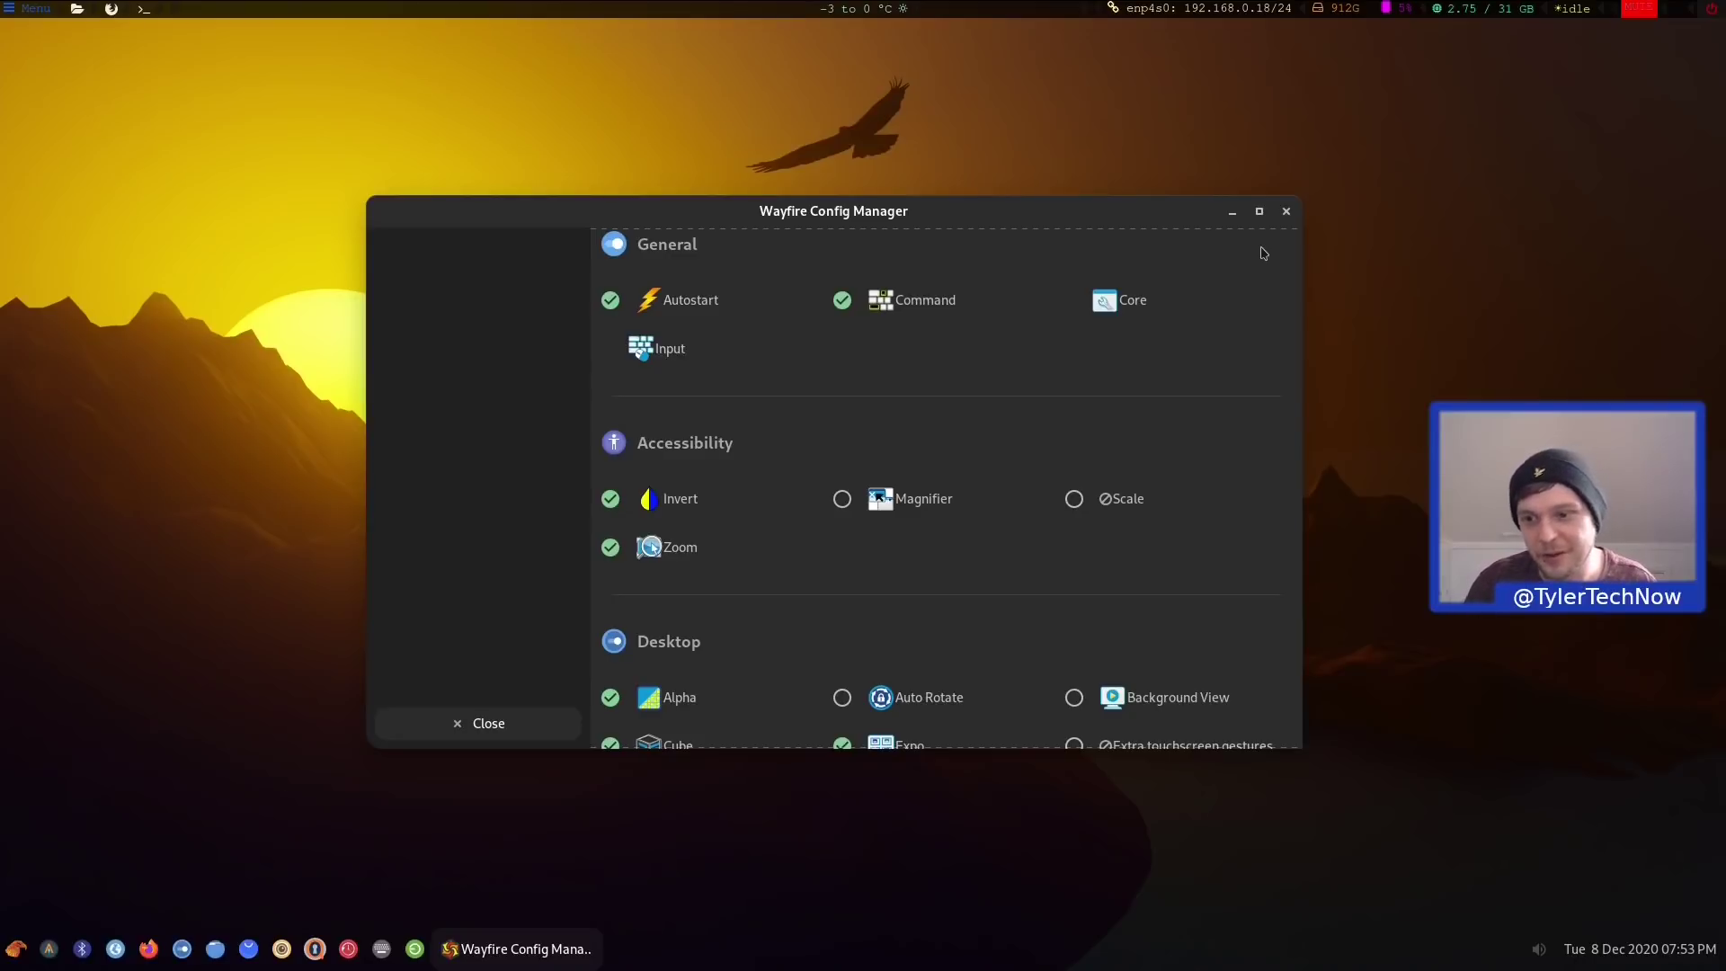
click(1285, 212)
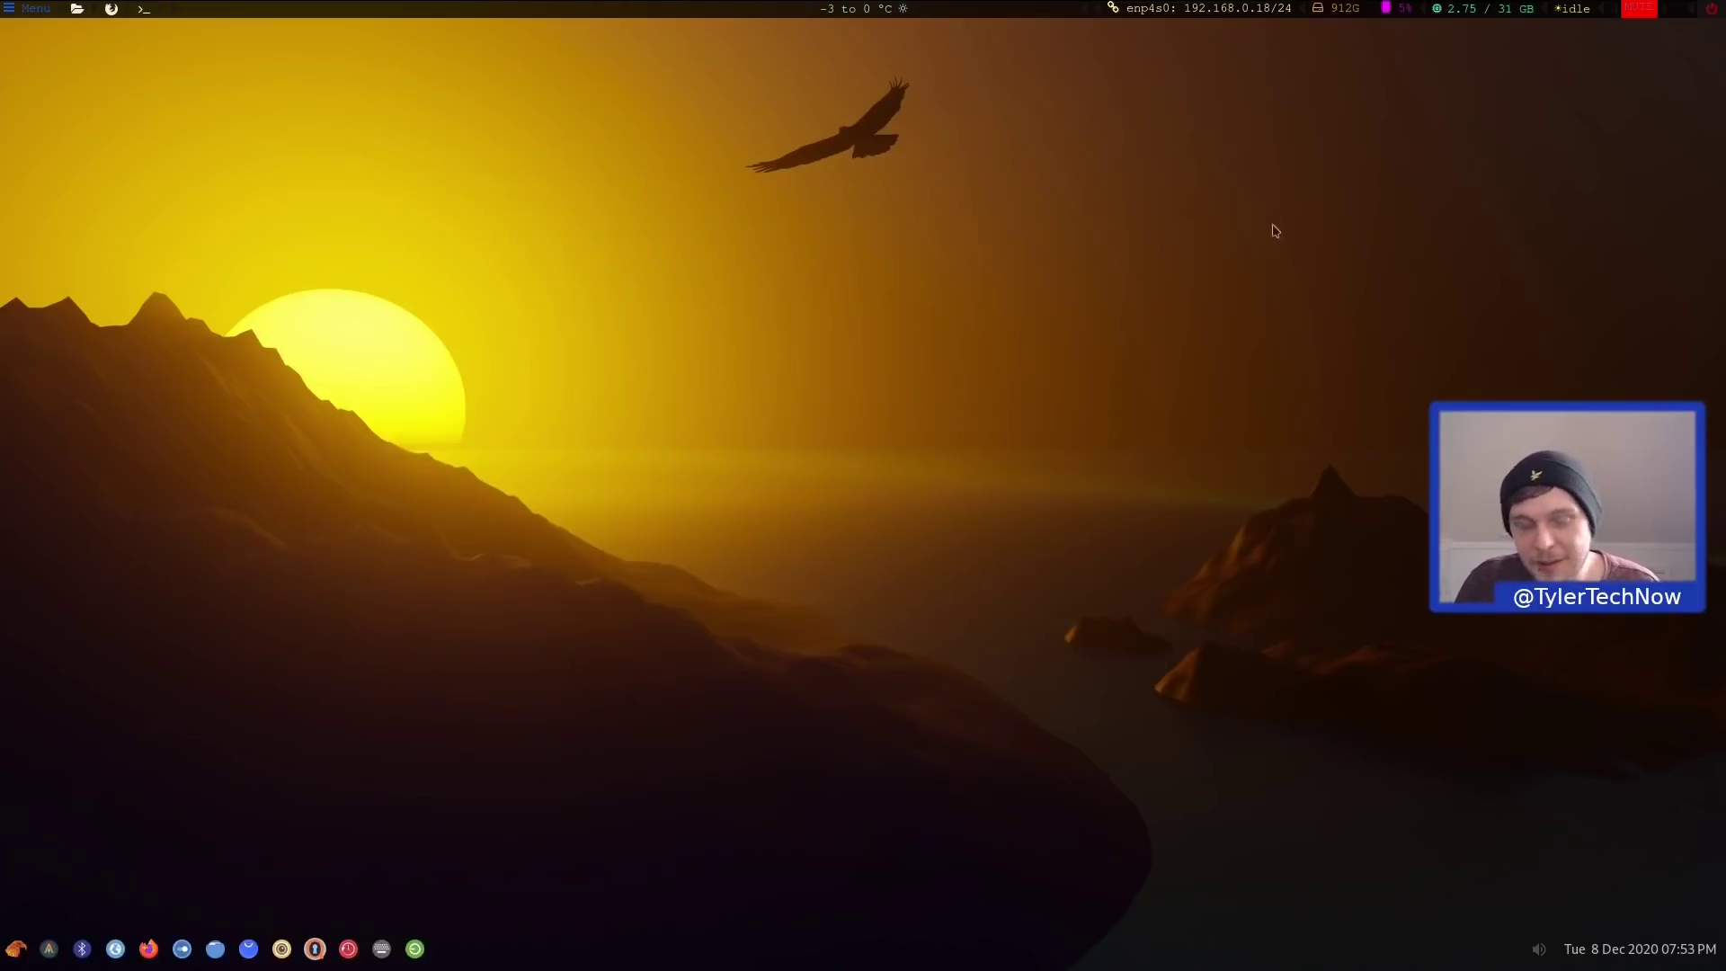
Launch Garuda Gamer and install the Lutris launcher, authorizing the installation with the account password
click(17, 951)
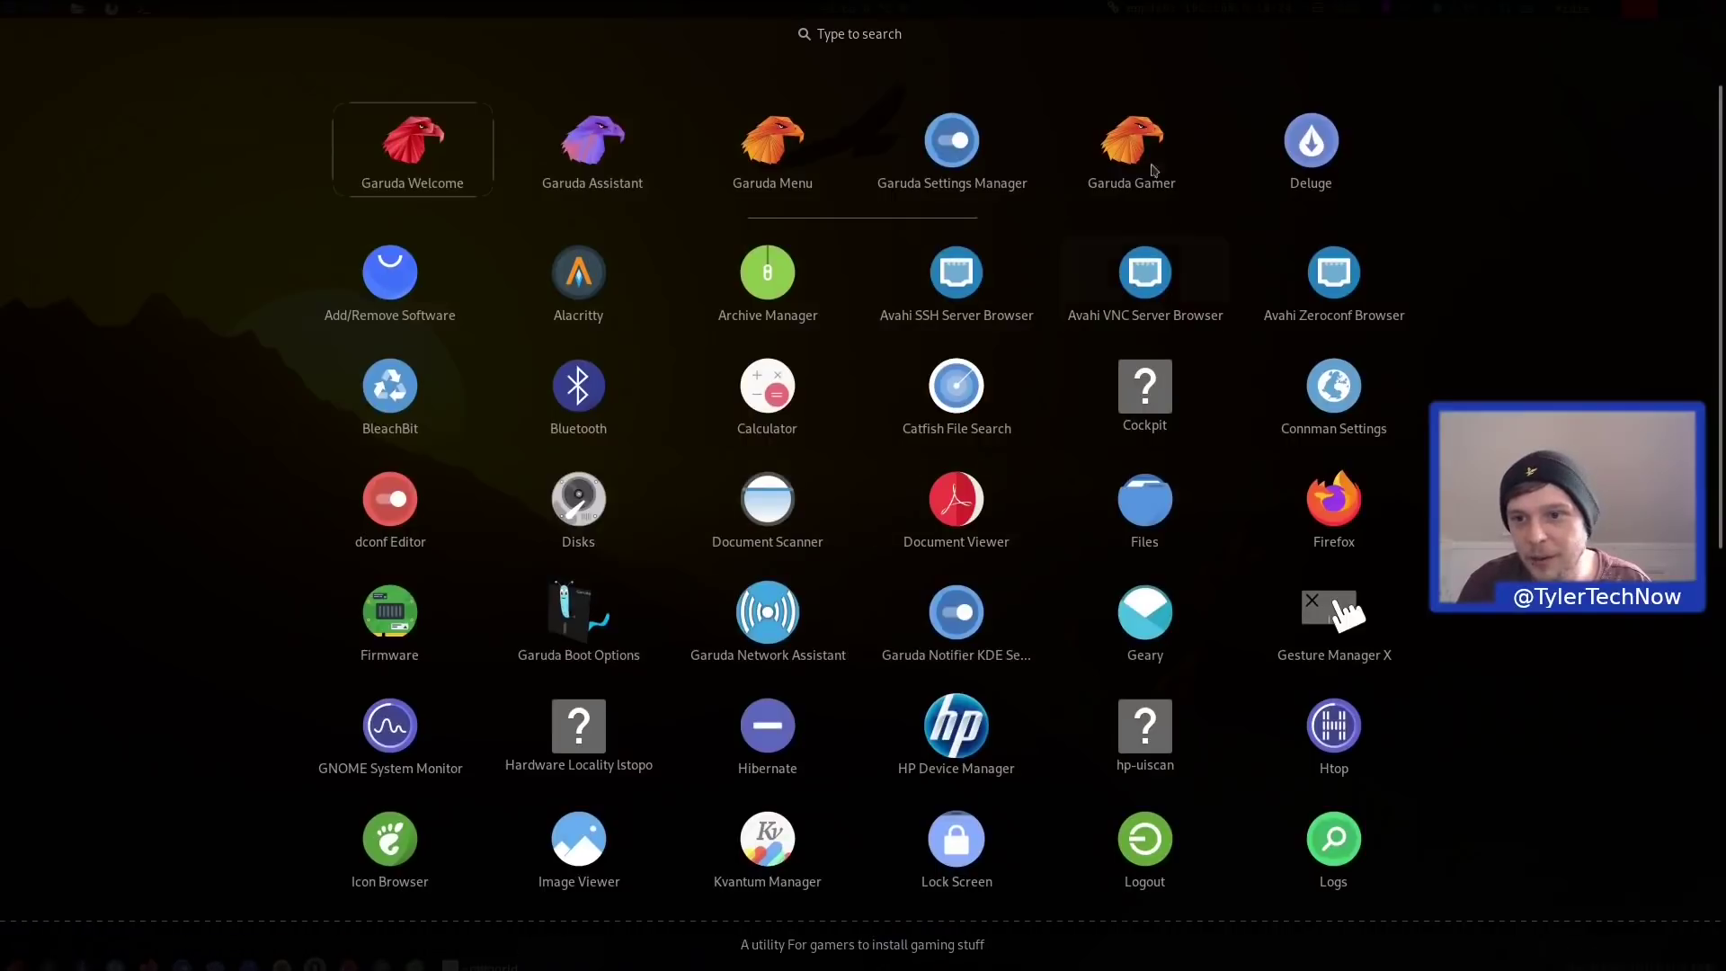
click(1148, 117)
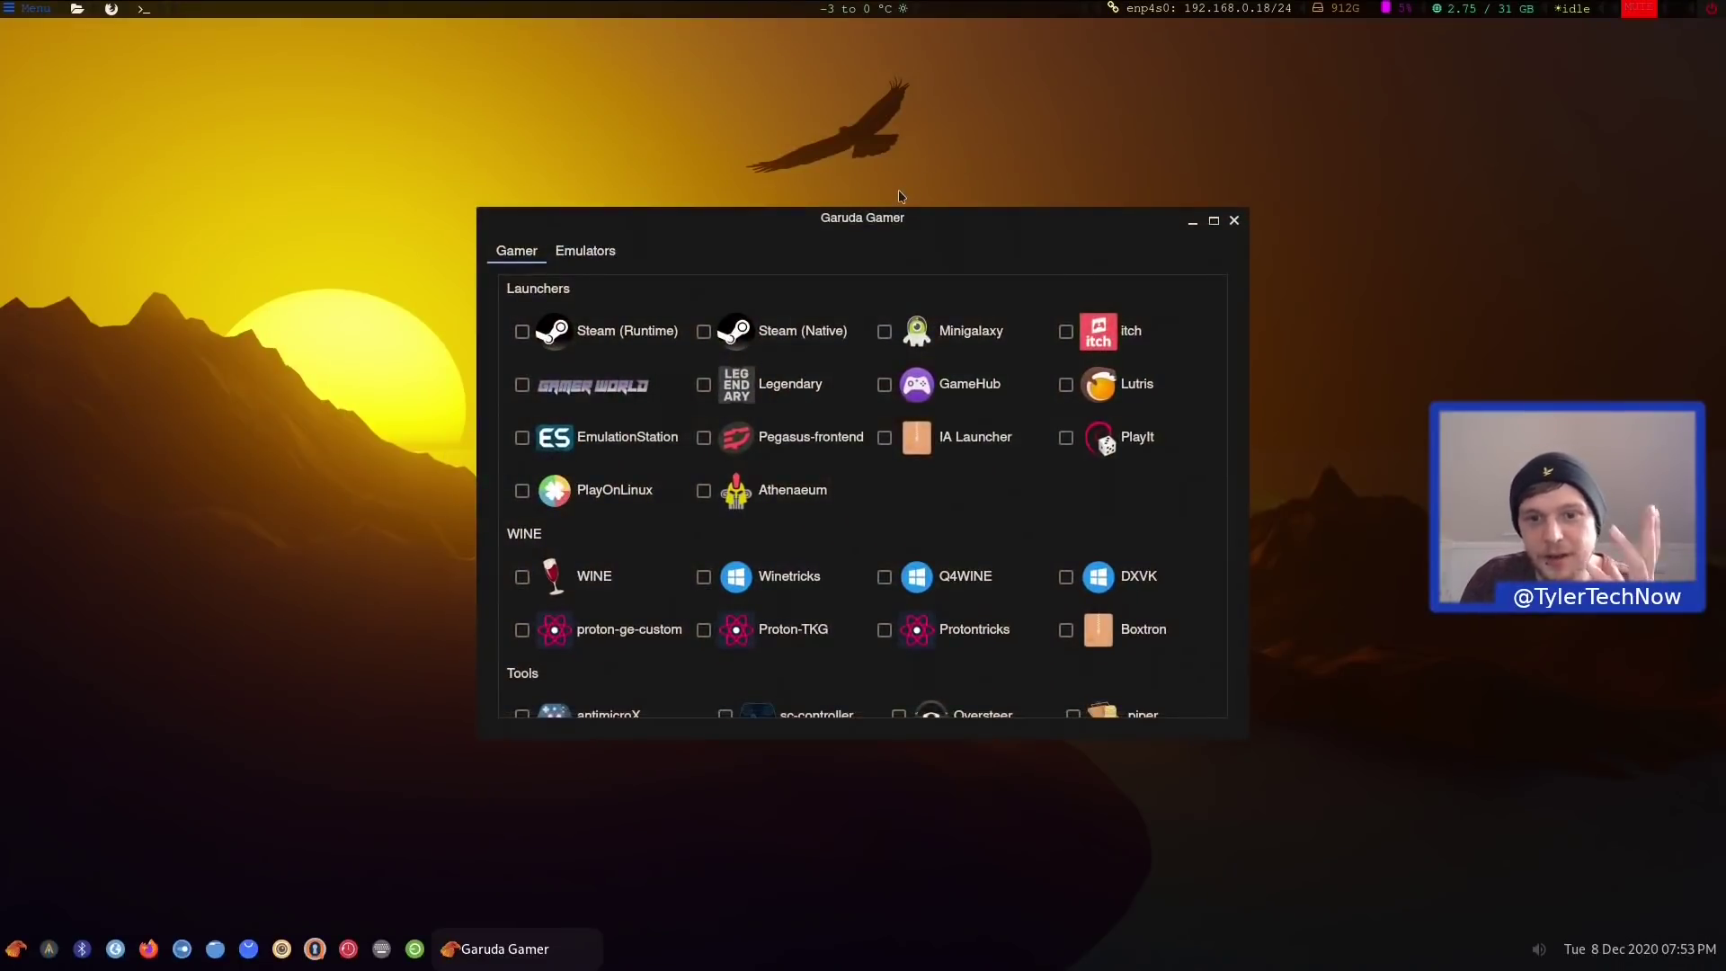
click(1065, 387)
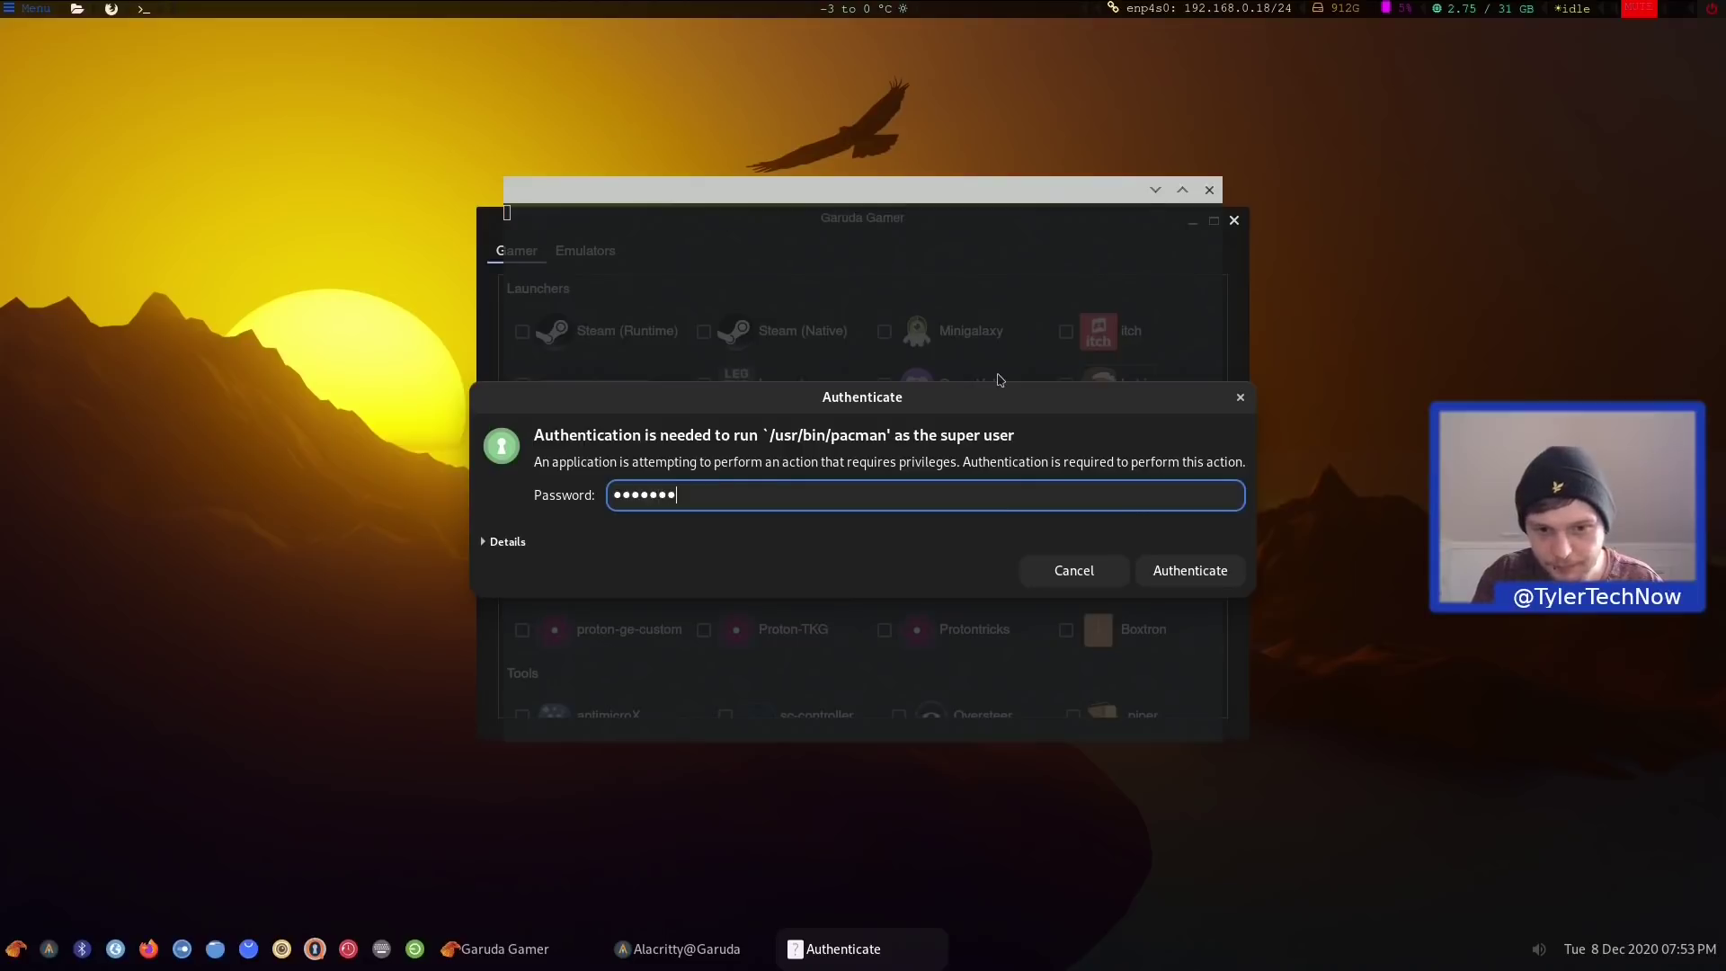
key(Return)
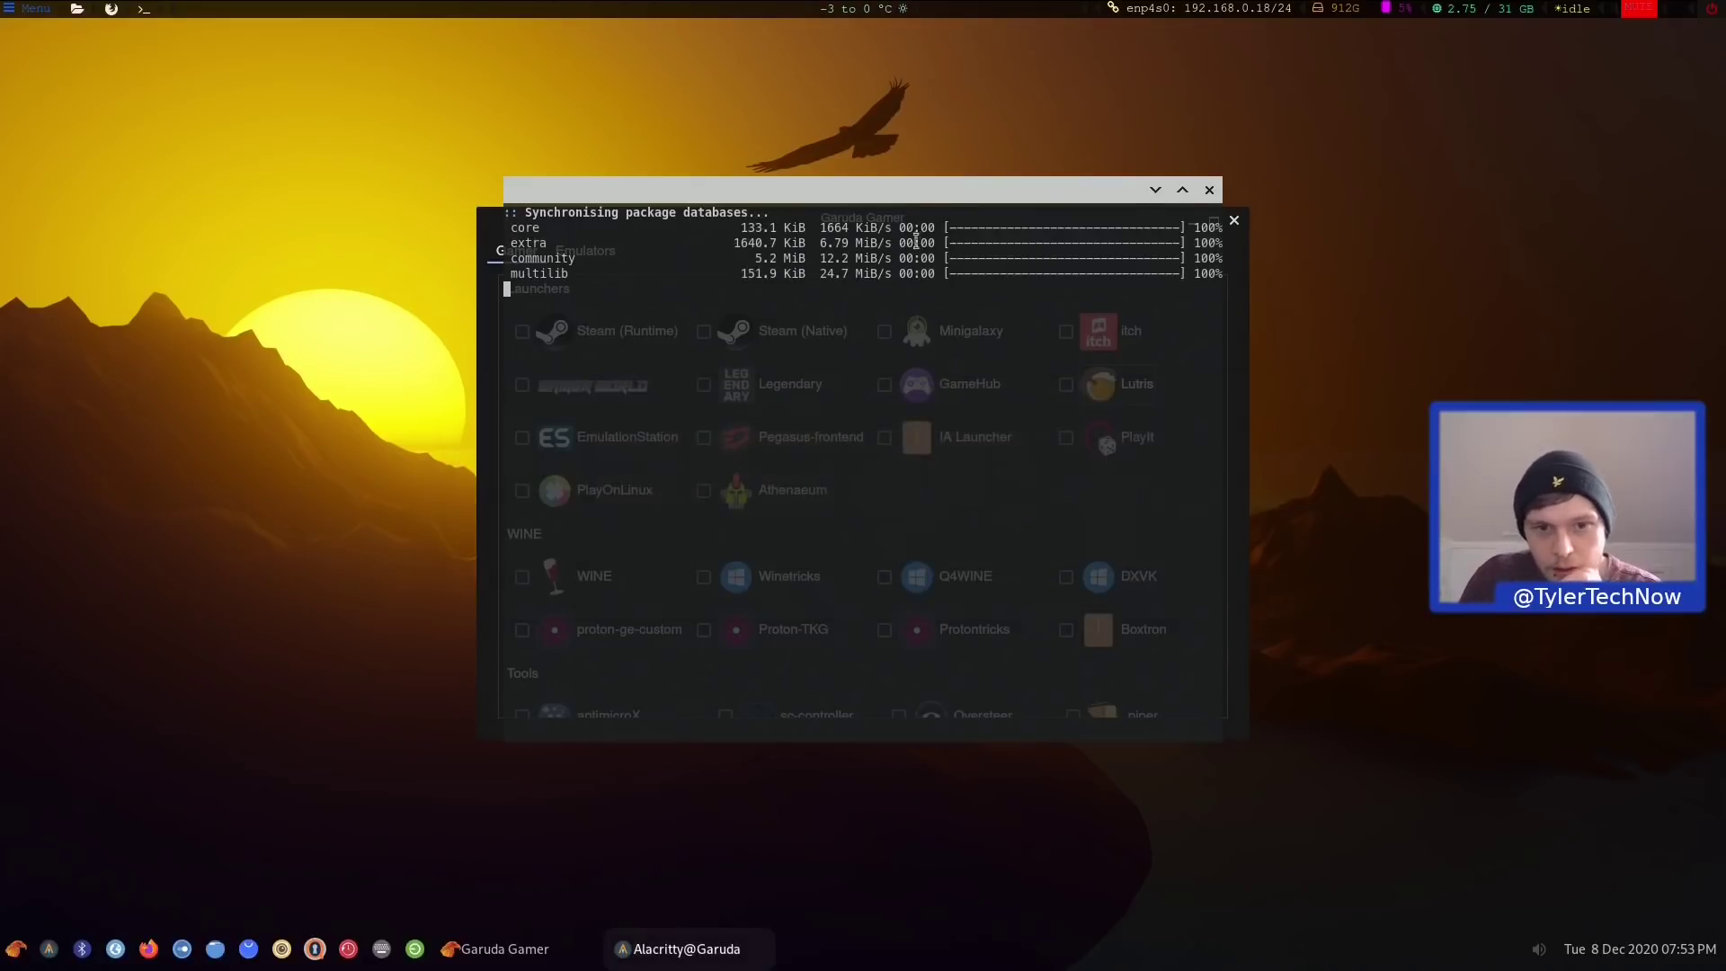
drag(906, 195, 467, 36)
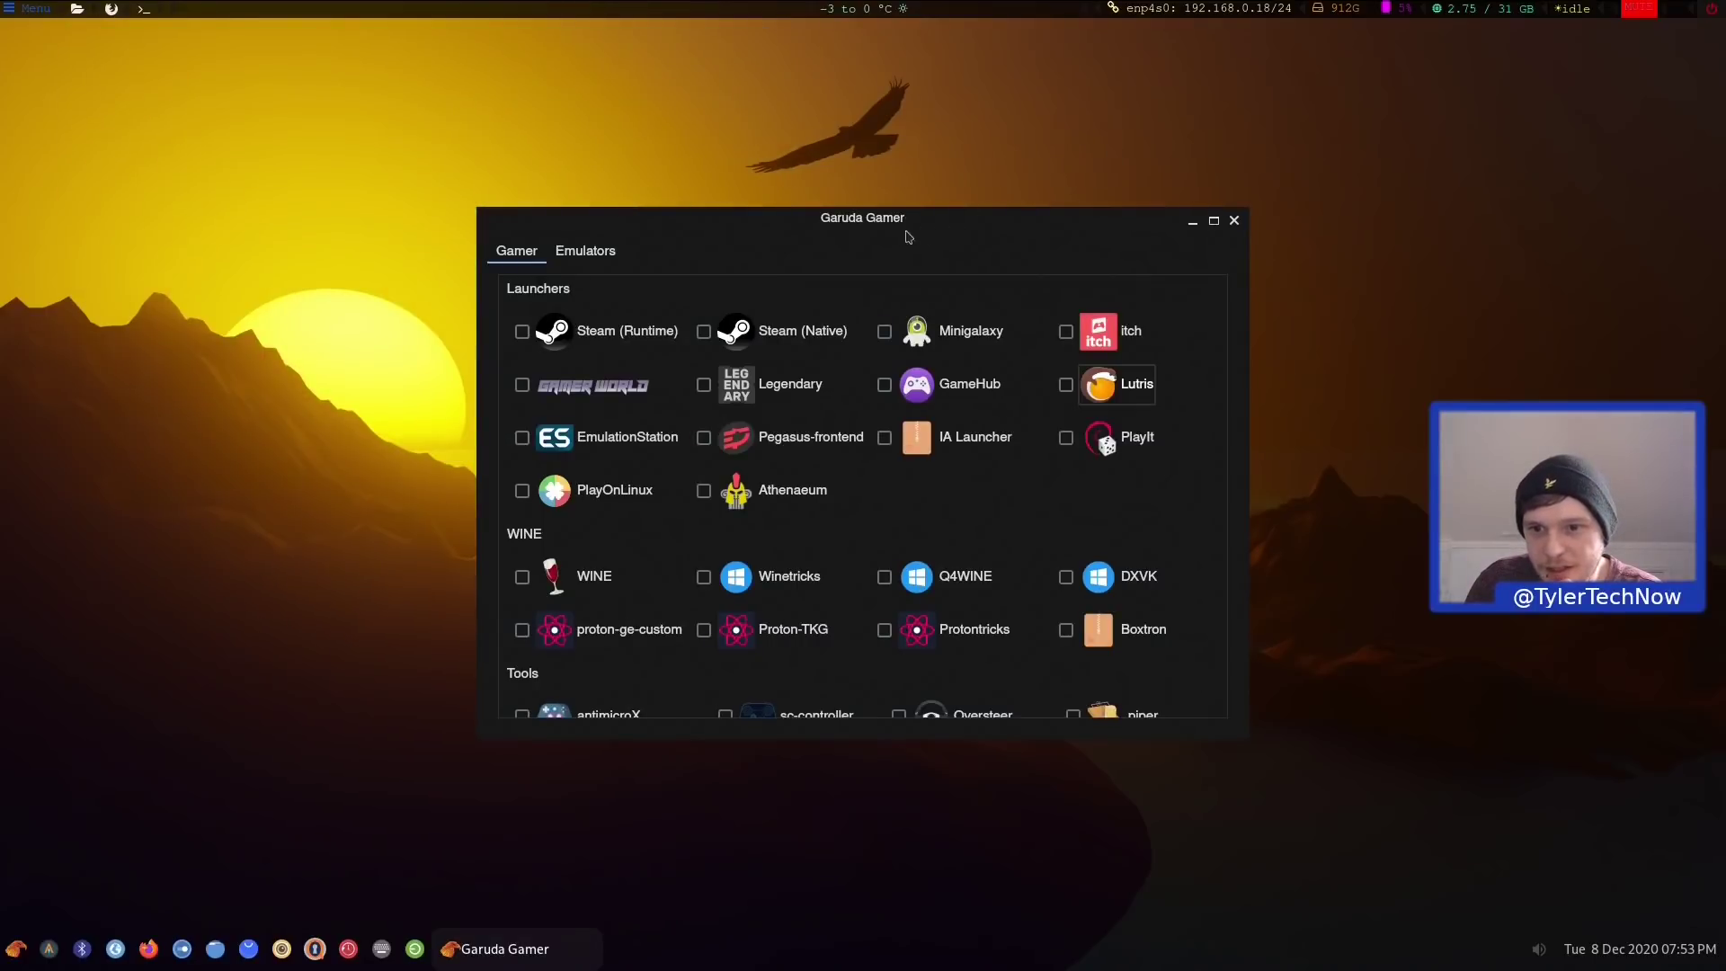
Move the Garuda Gamer window, view the workspace overview, and search the application launcher for "lutris" before closing it
drag(1009, 216, 1070, 225)
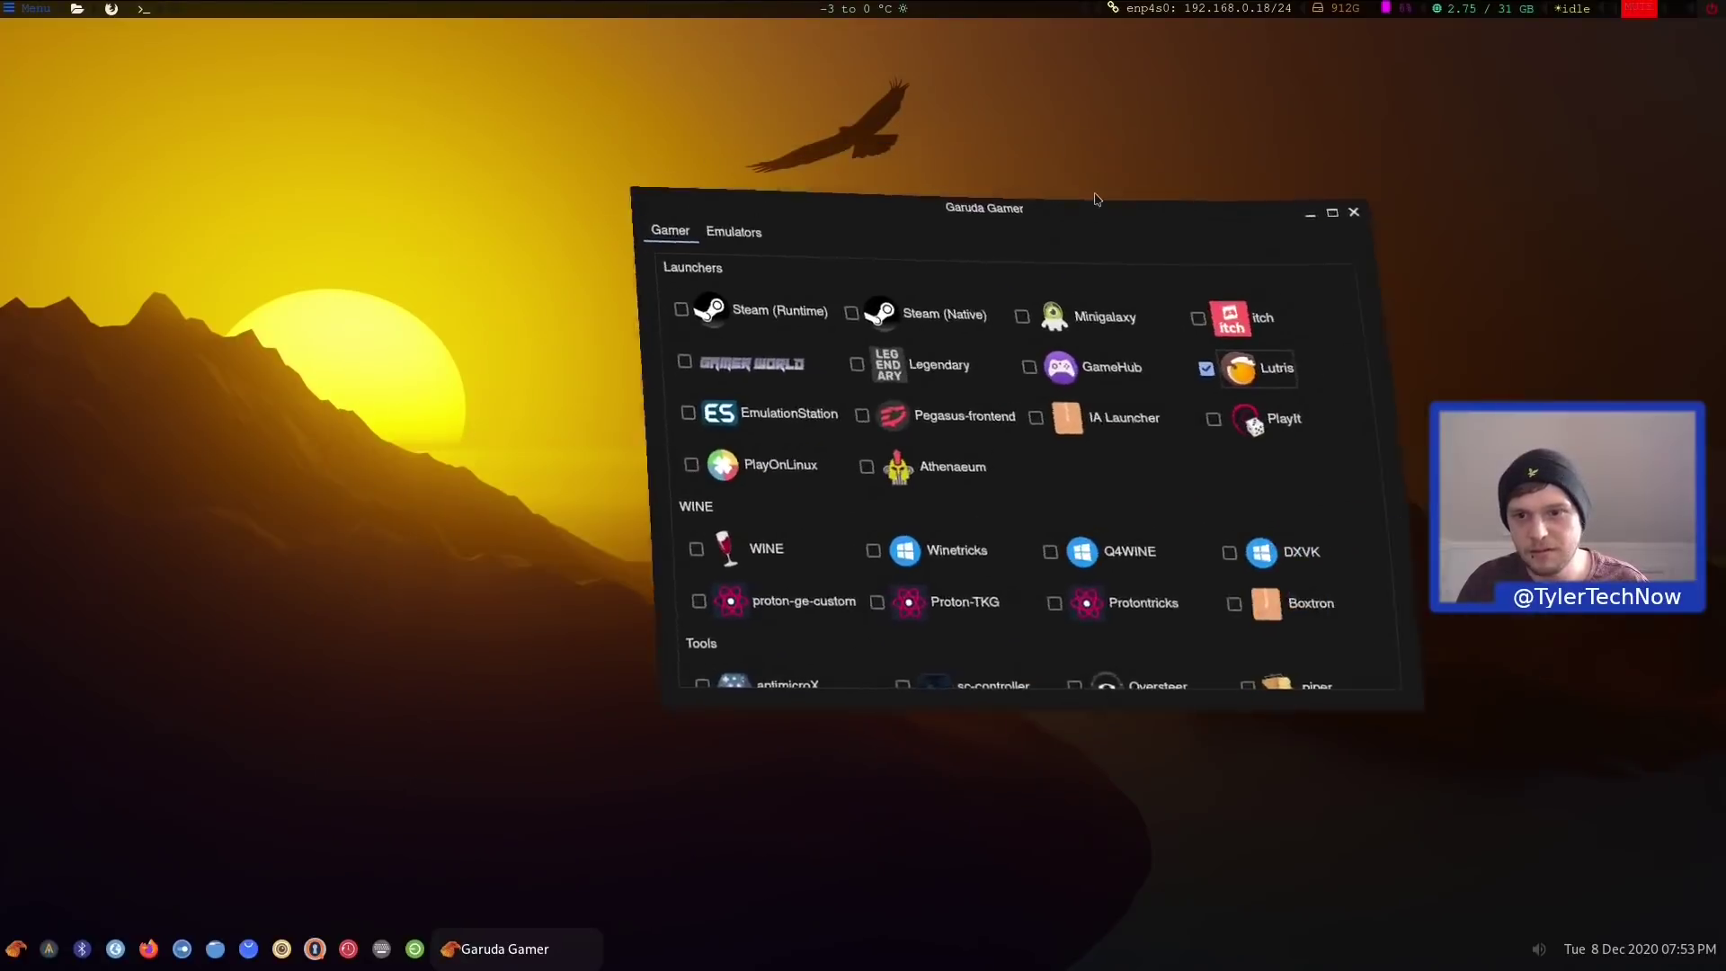
key(super+e)
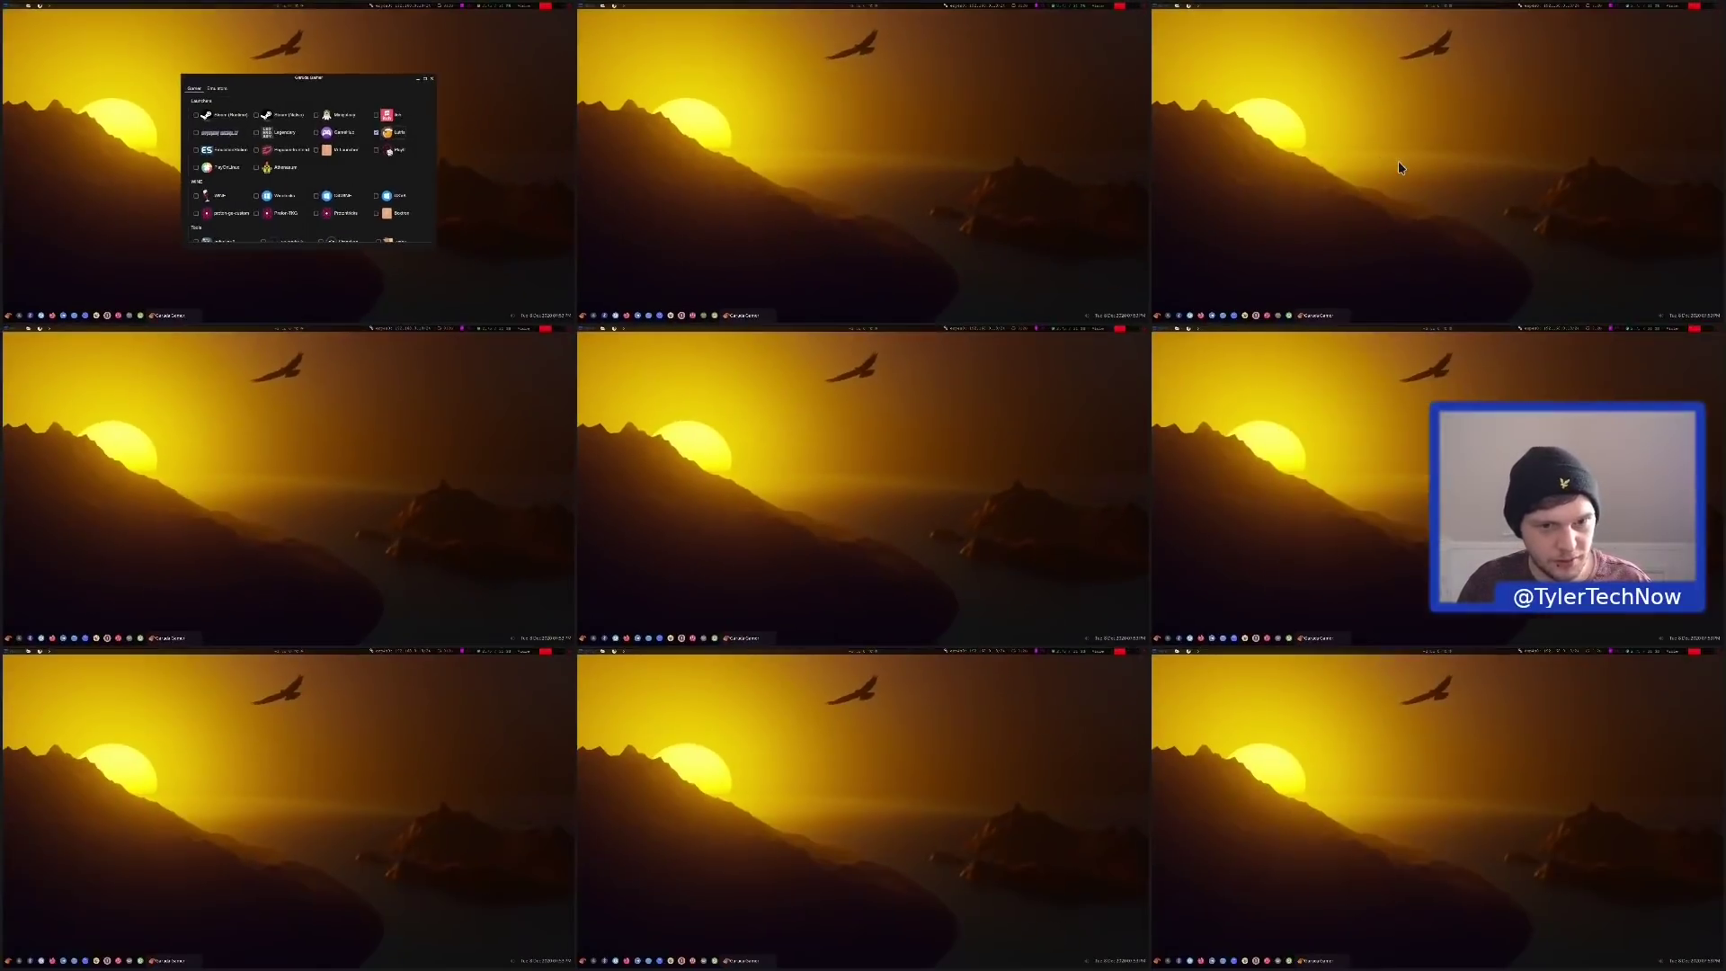
key(super+e)
click(17, 951)
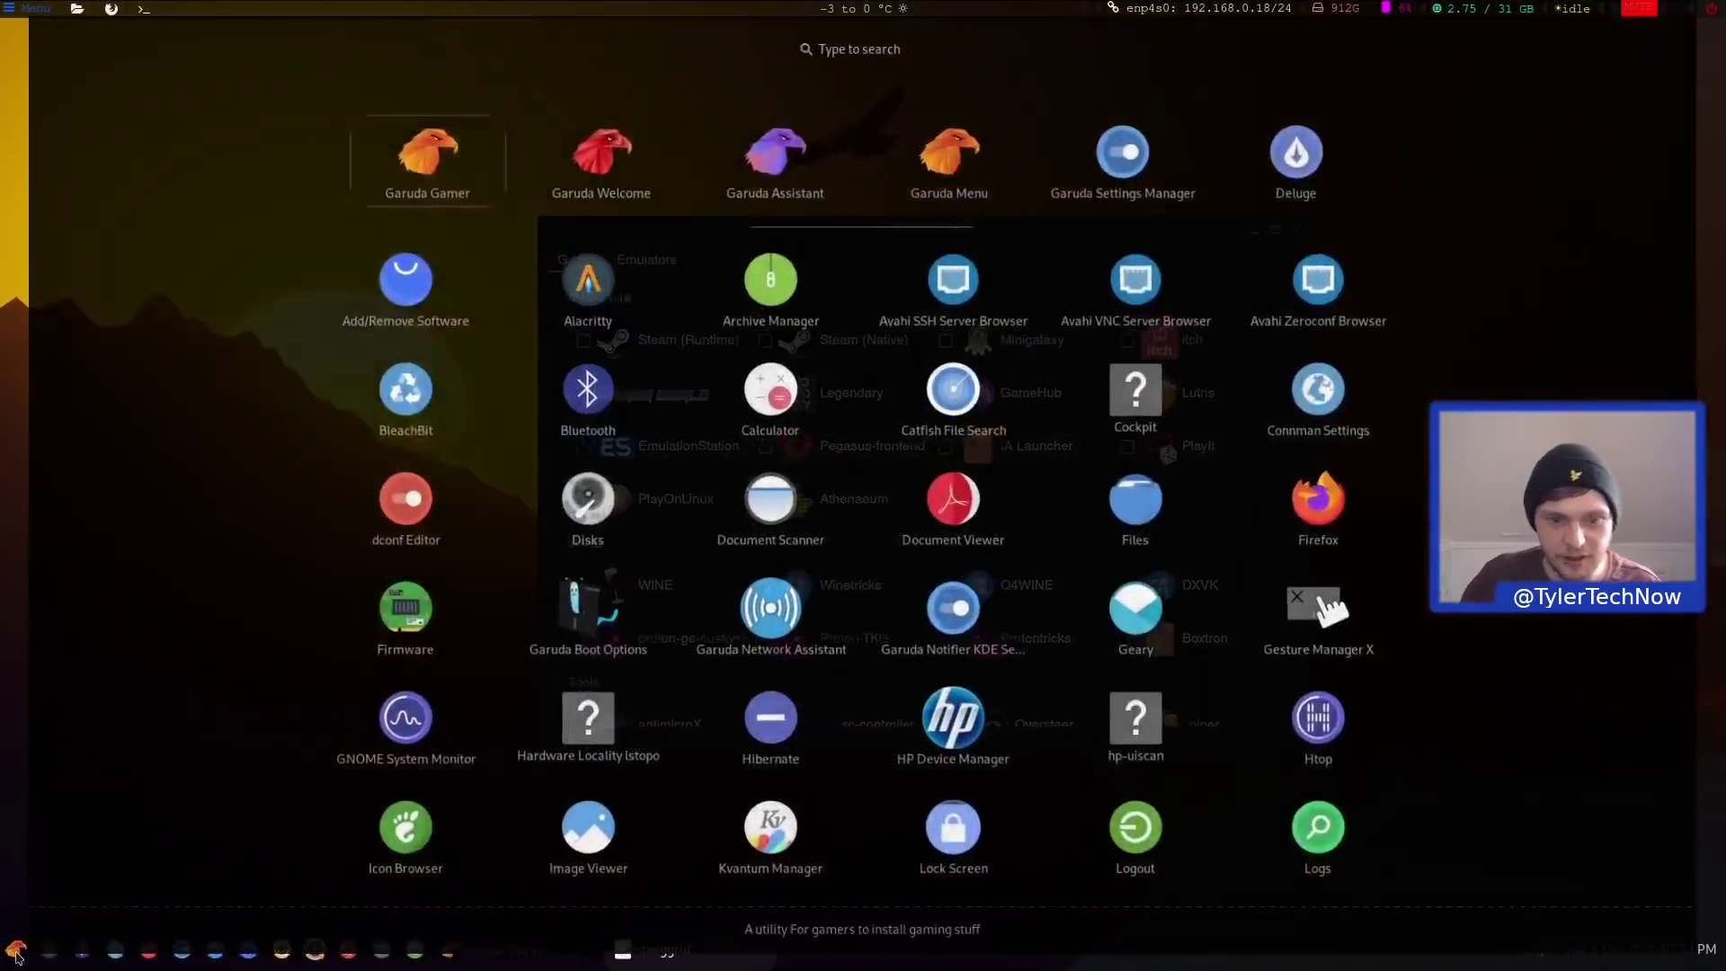
text(lutris)
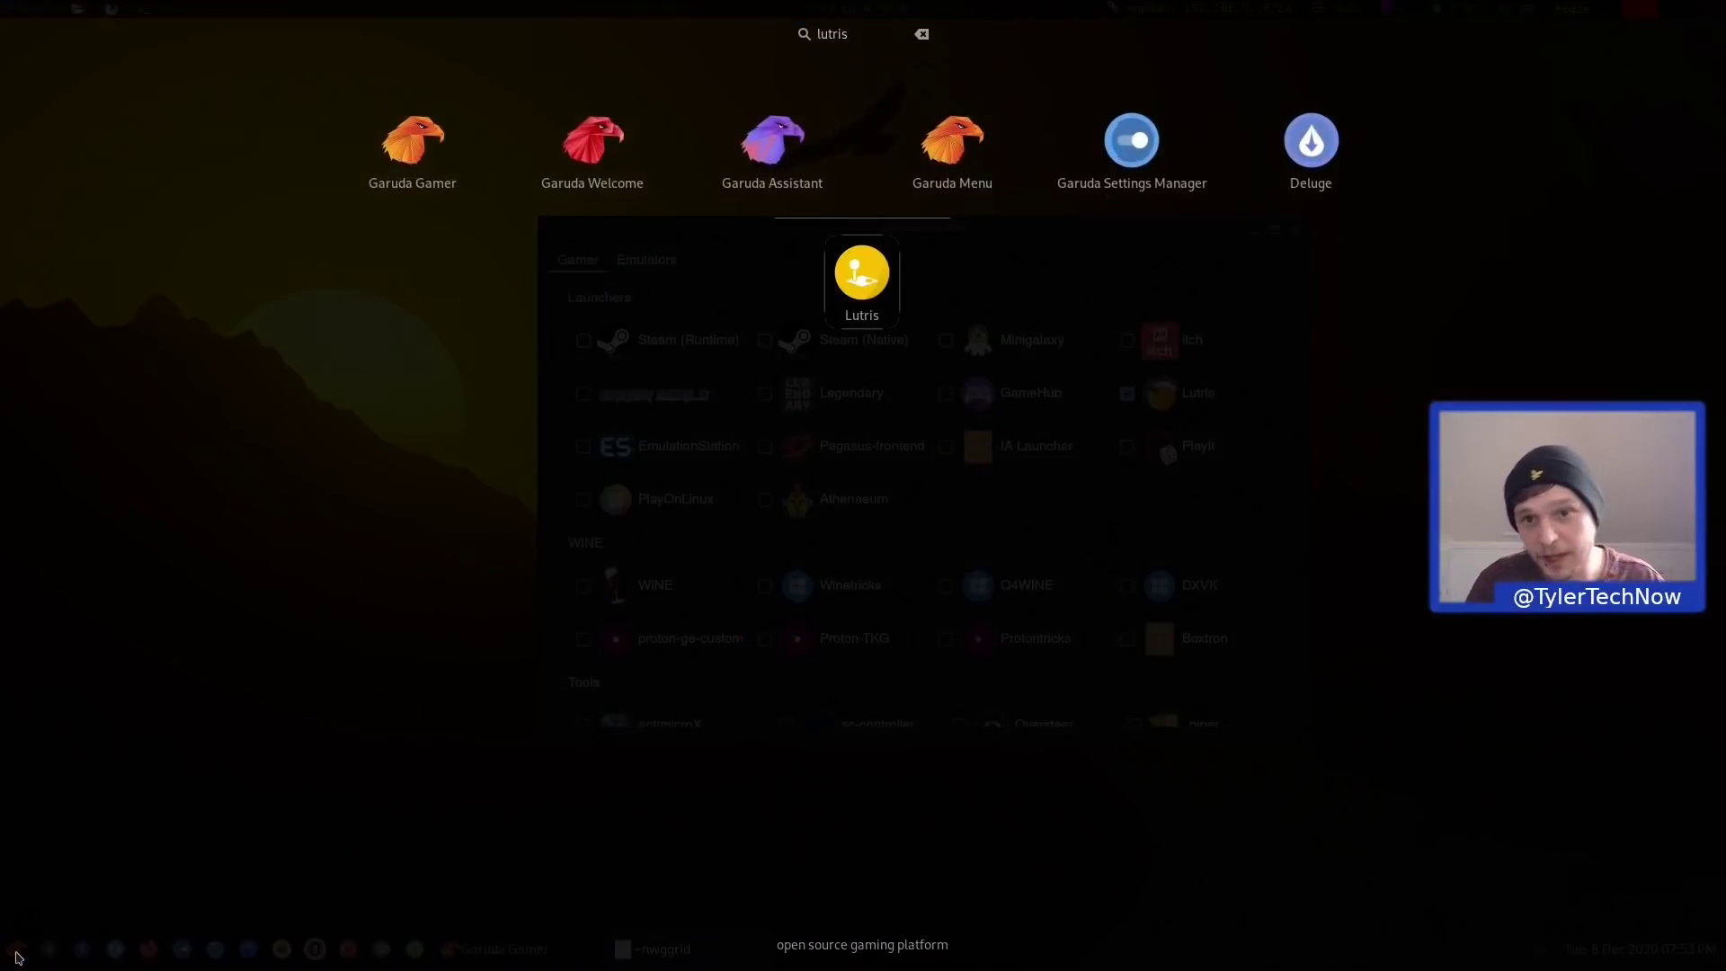
key(Escape)
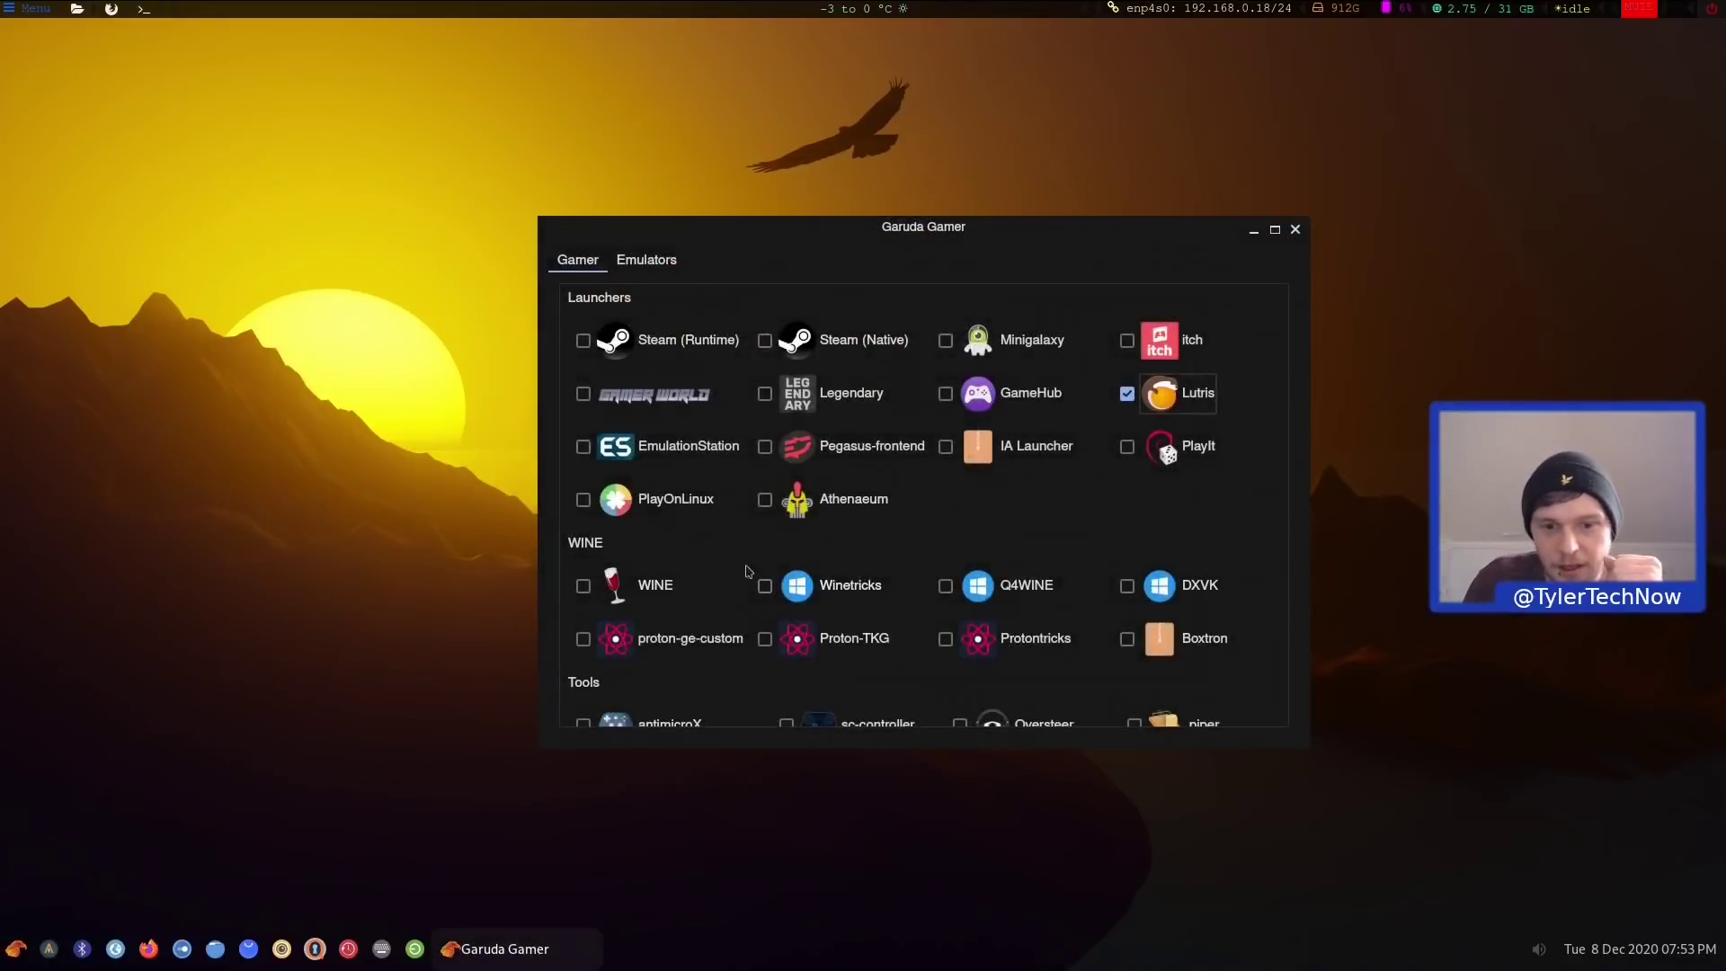
Install Discord from Garuda Gamer's Tools section, authorizing the installation with the account password
scroll(784, 532, down, 6)
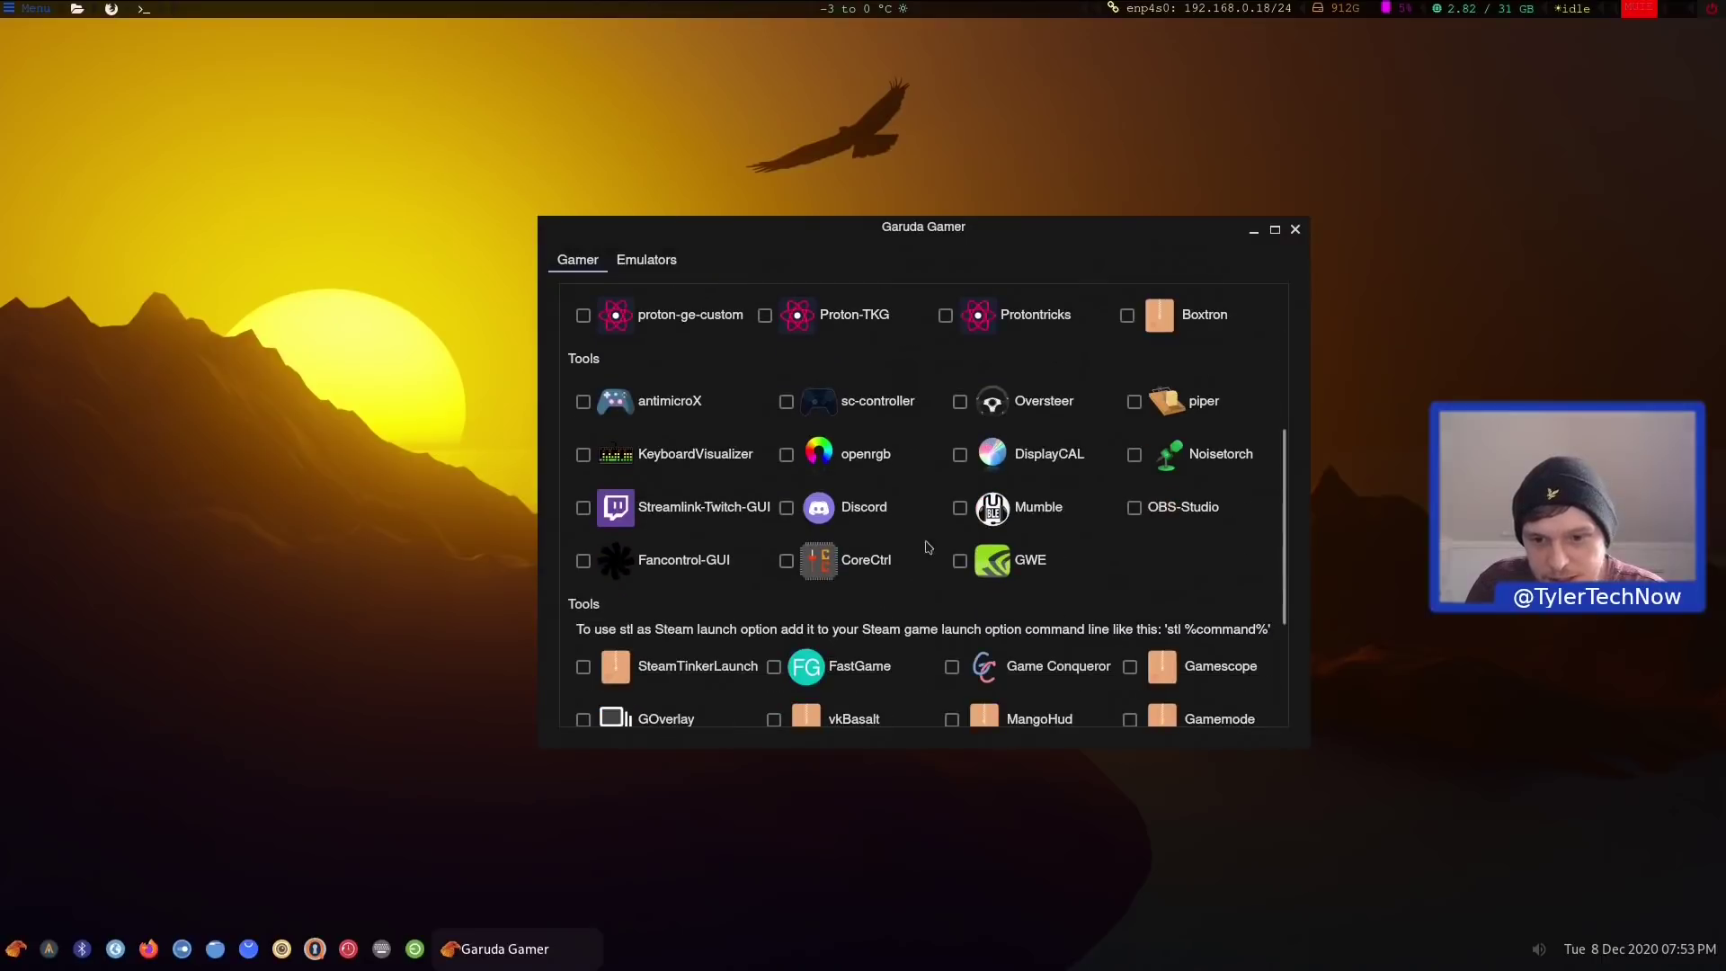
click(786, 507)
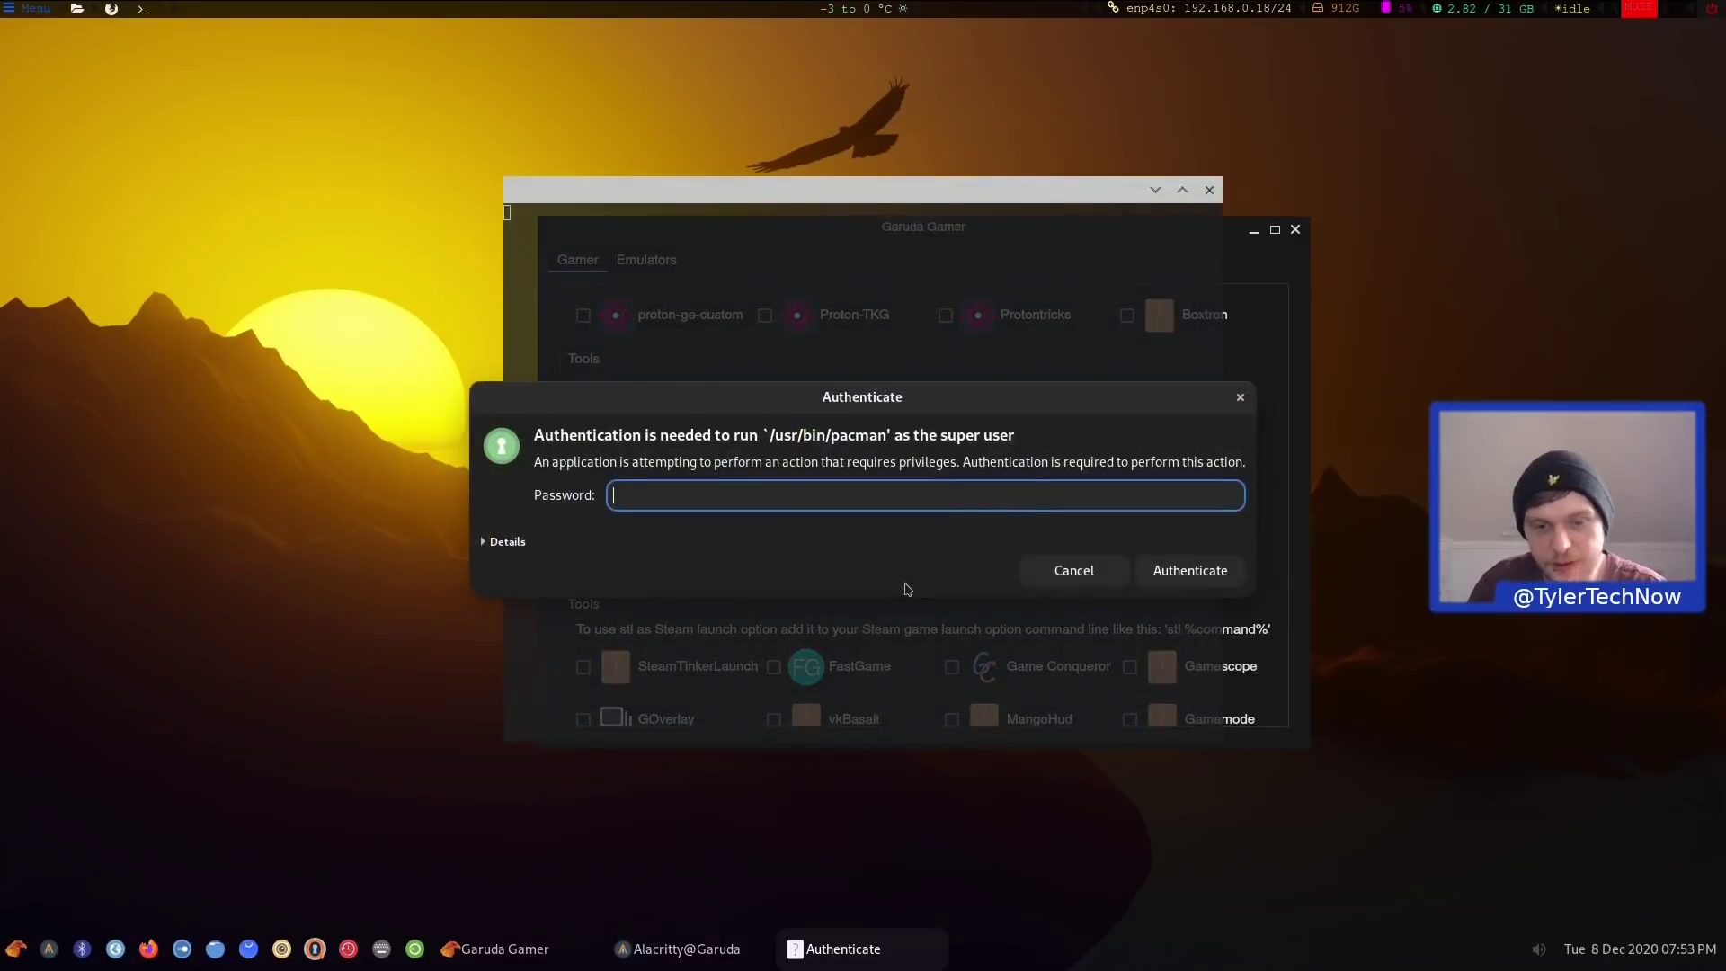
text(••••••)
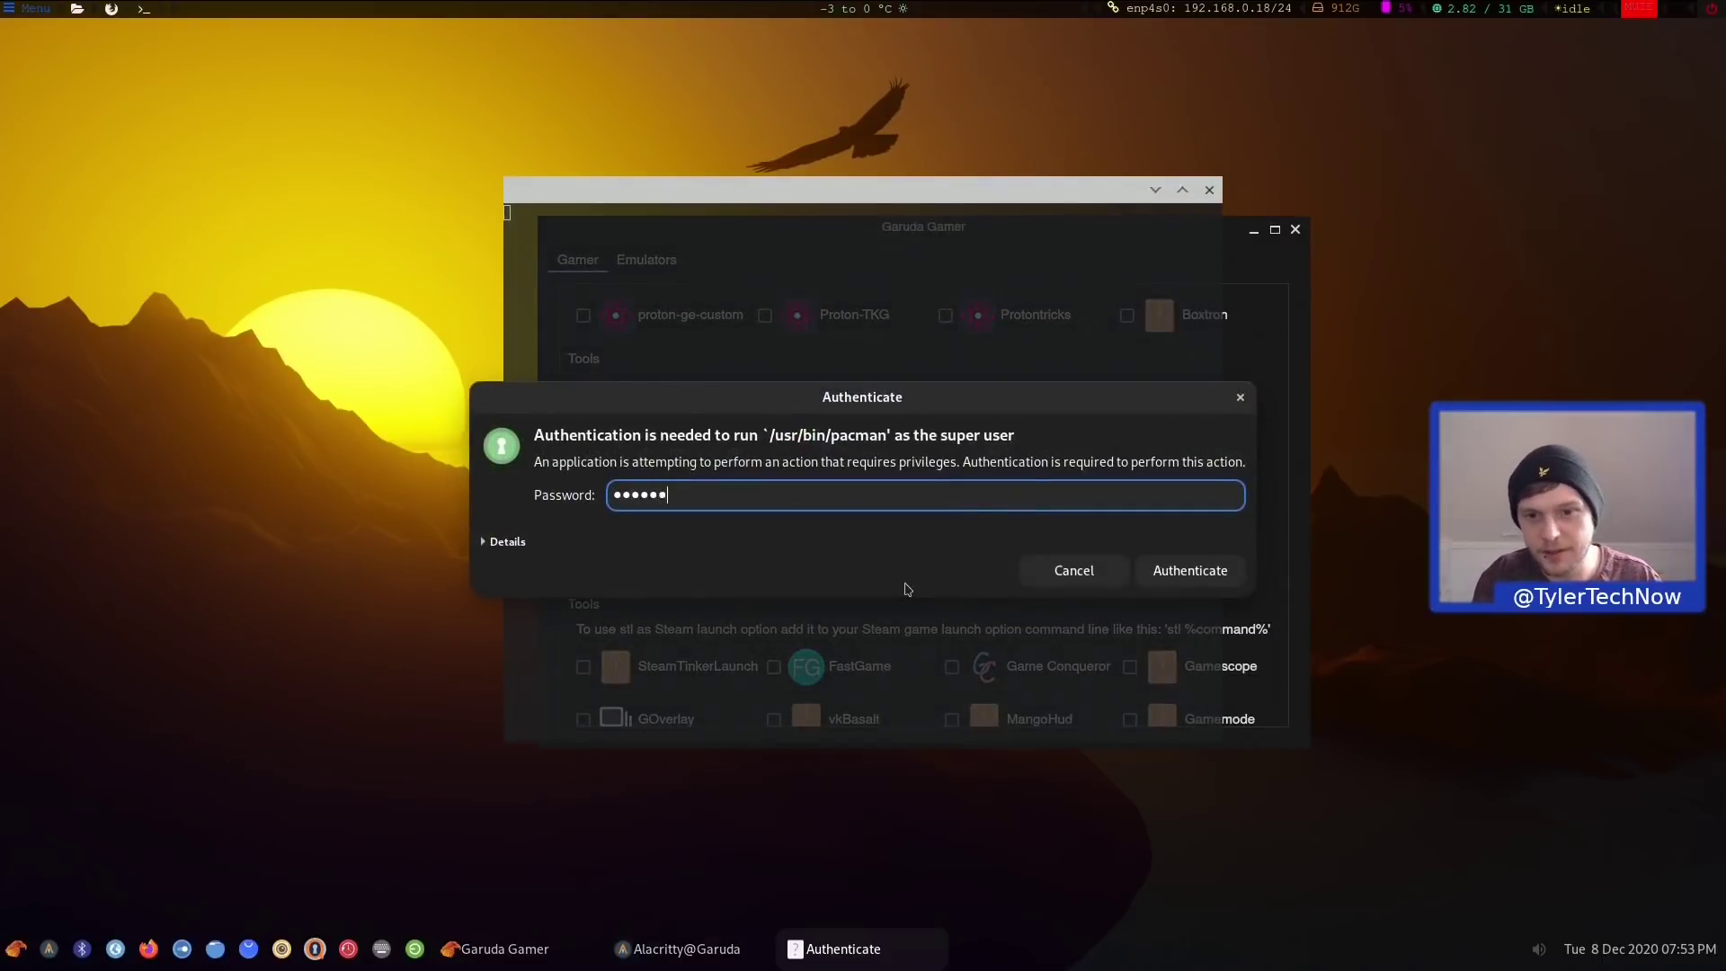
text(••)
key(Return)
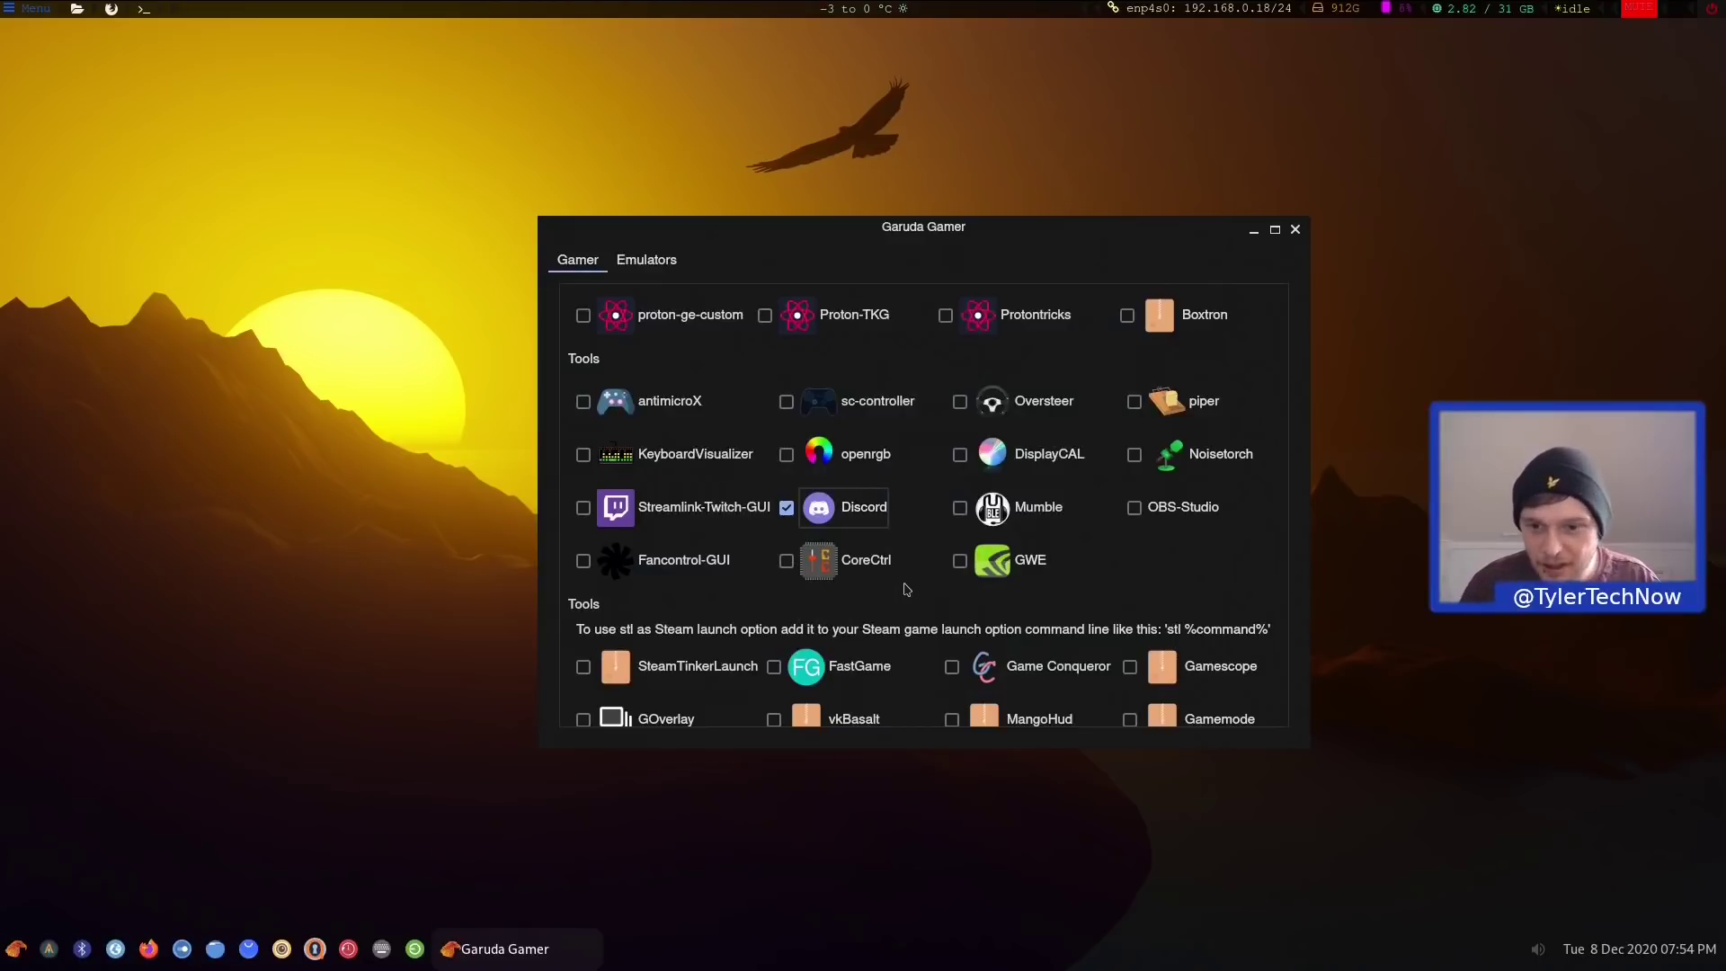
Look over the remaining gaming tools, then install Dolphin-Emu from the Emulators list, authorizing it with the account password
scroll(1054, 570, down, 4)
scroll(1058, 574, up, 10)
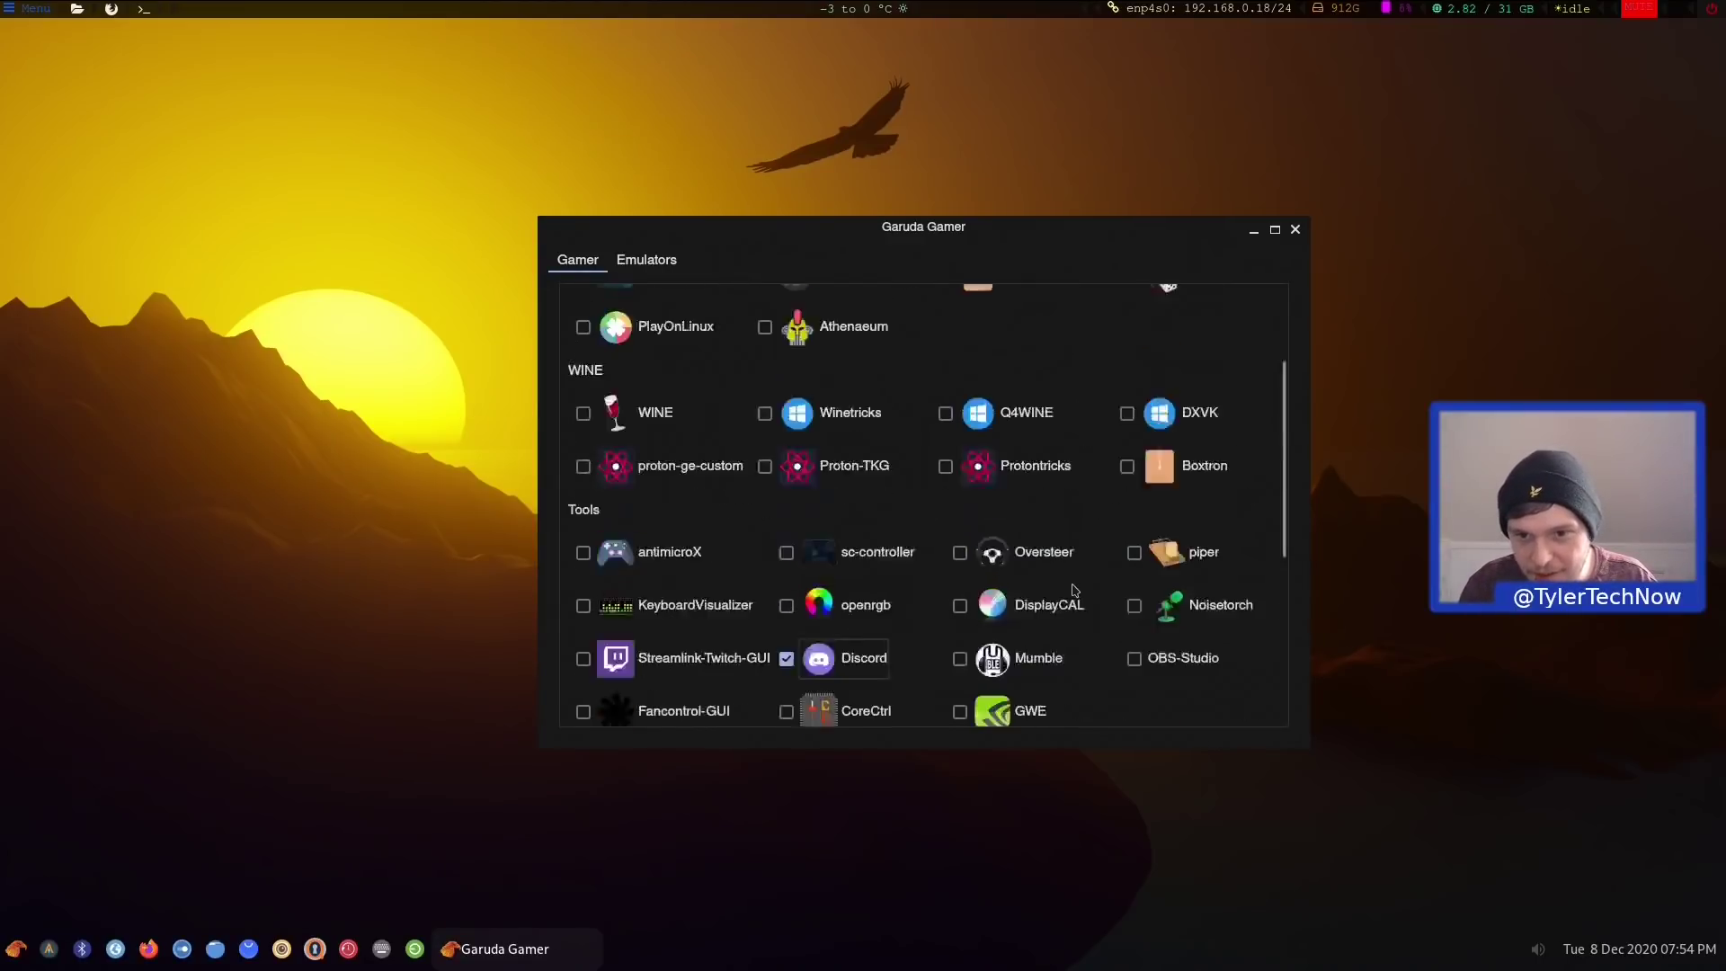
click(652, 270)
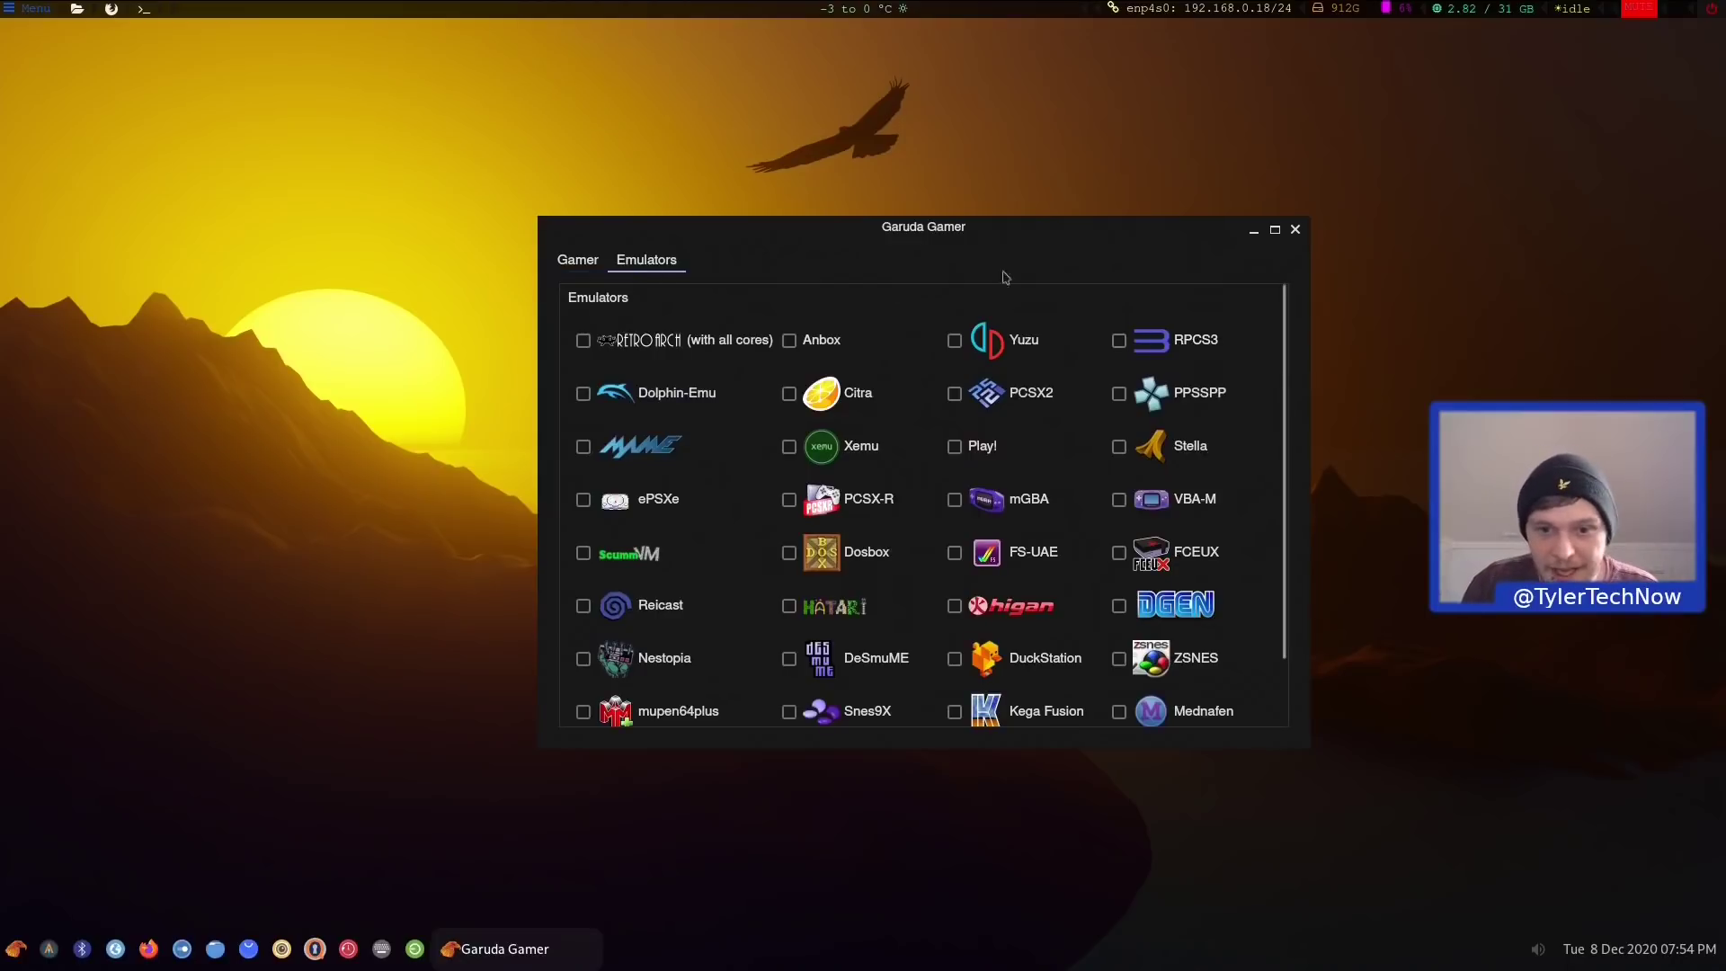
click(614, 400)
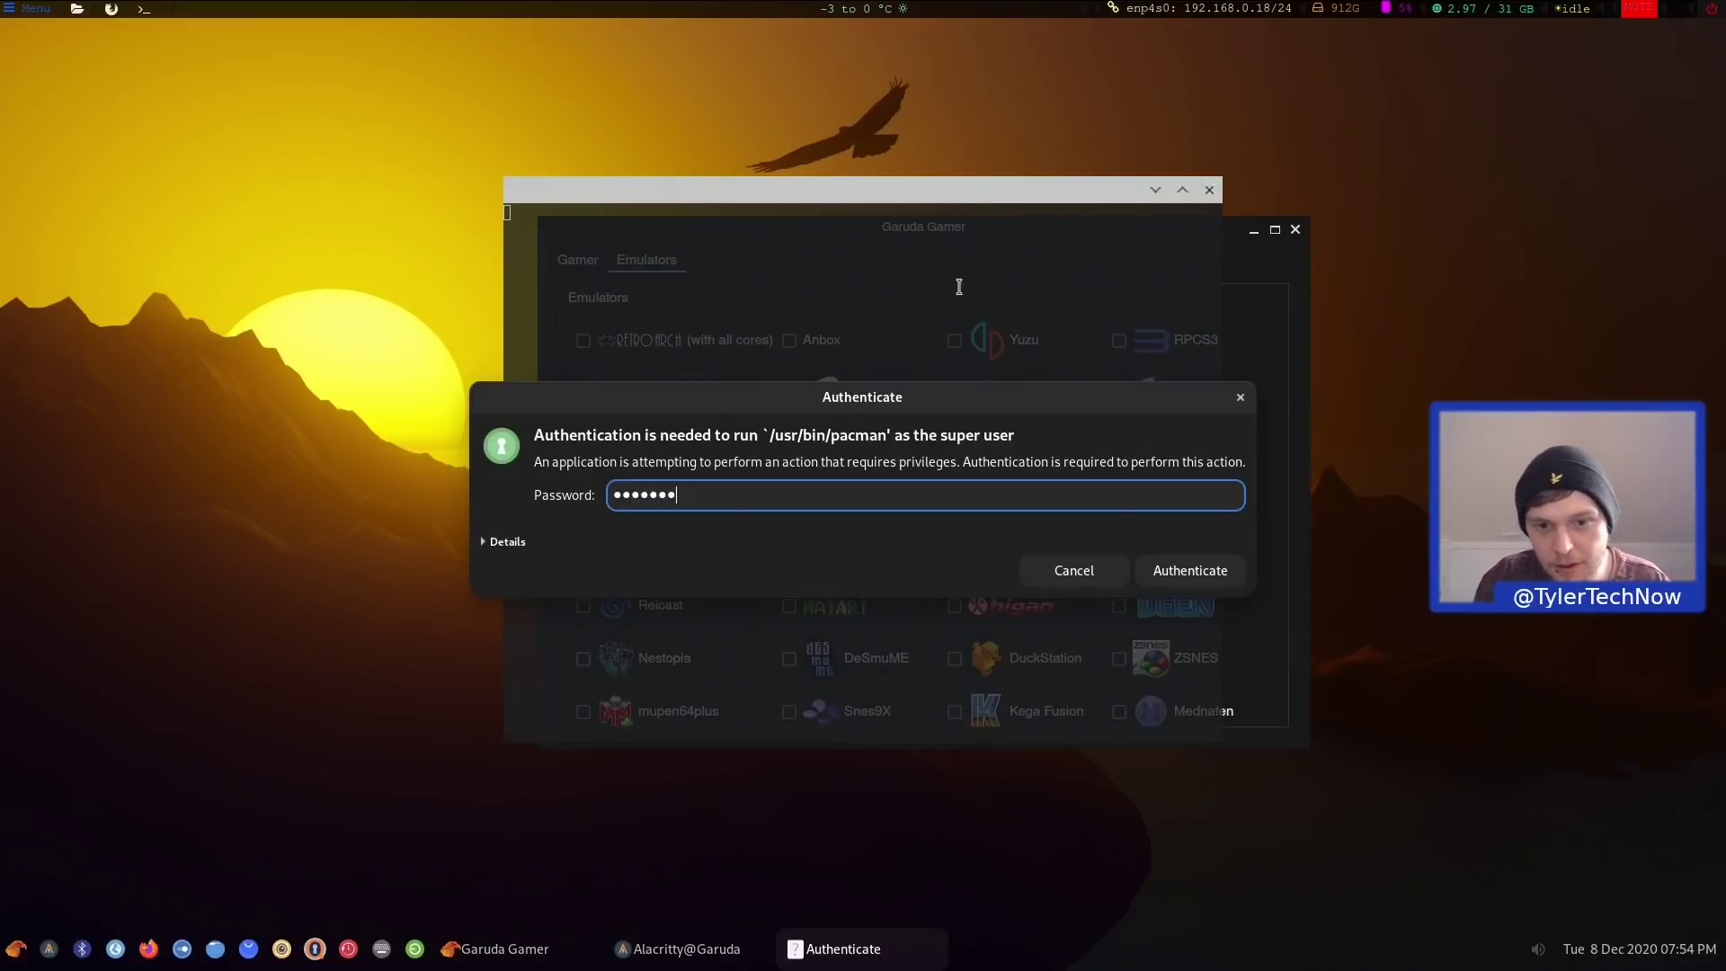
key(Return)
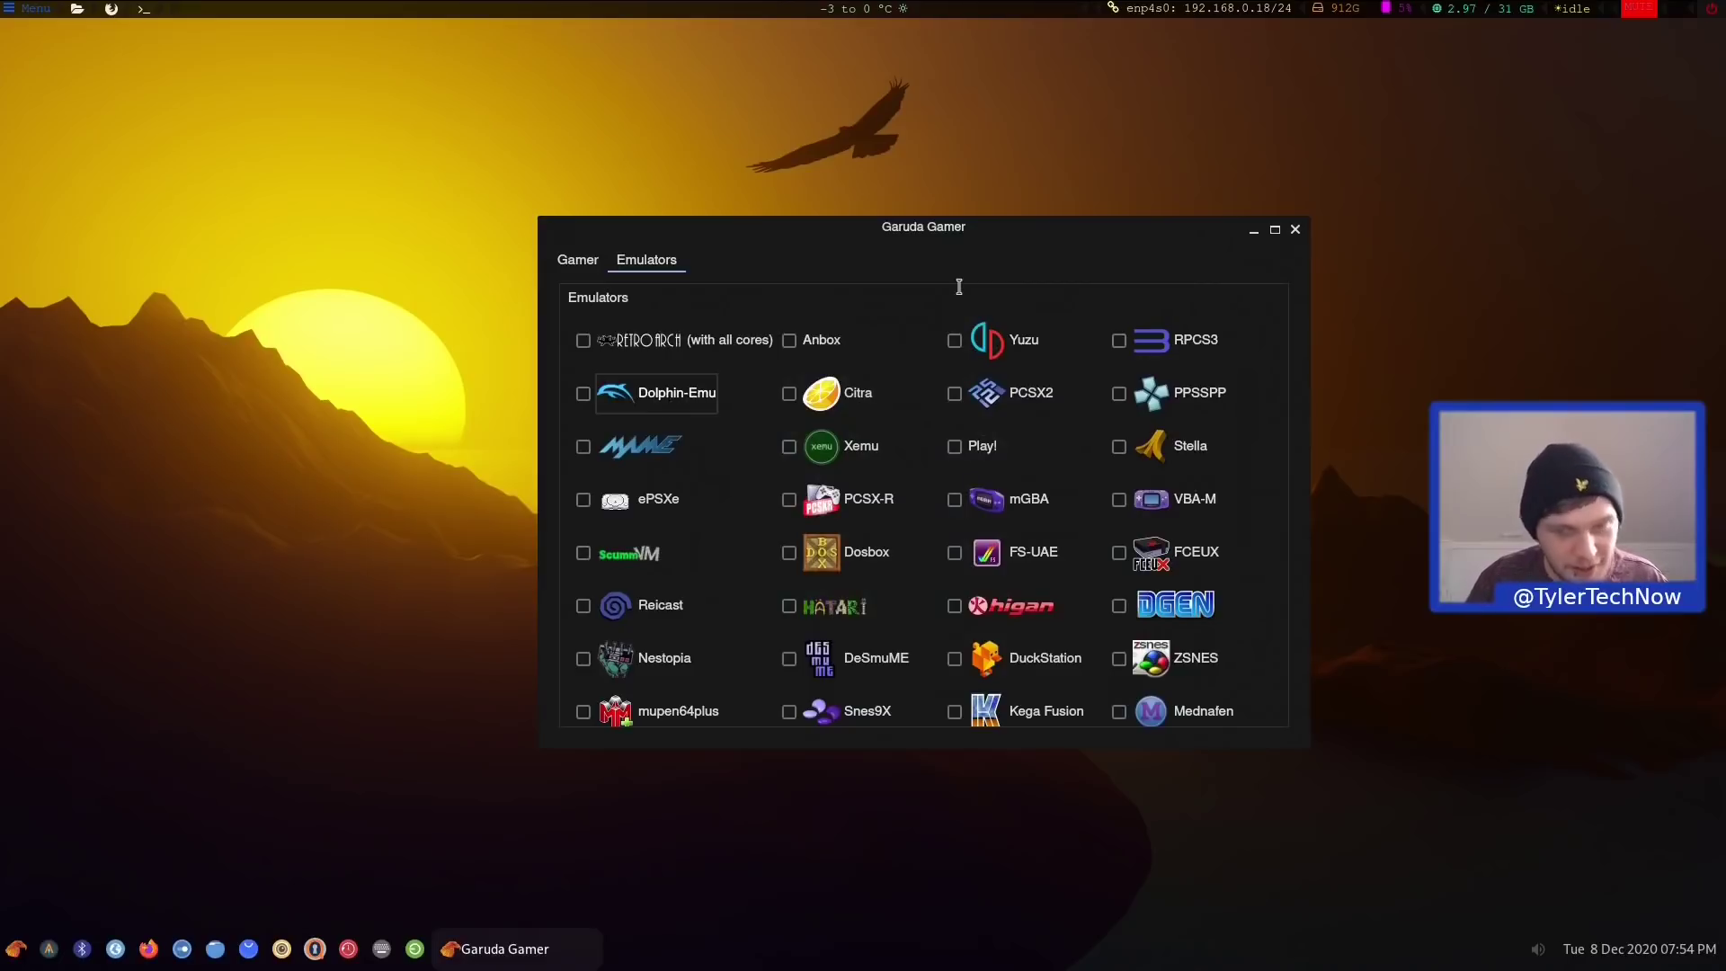
click(582, 392)
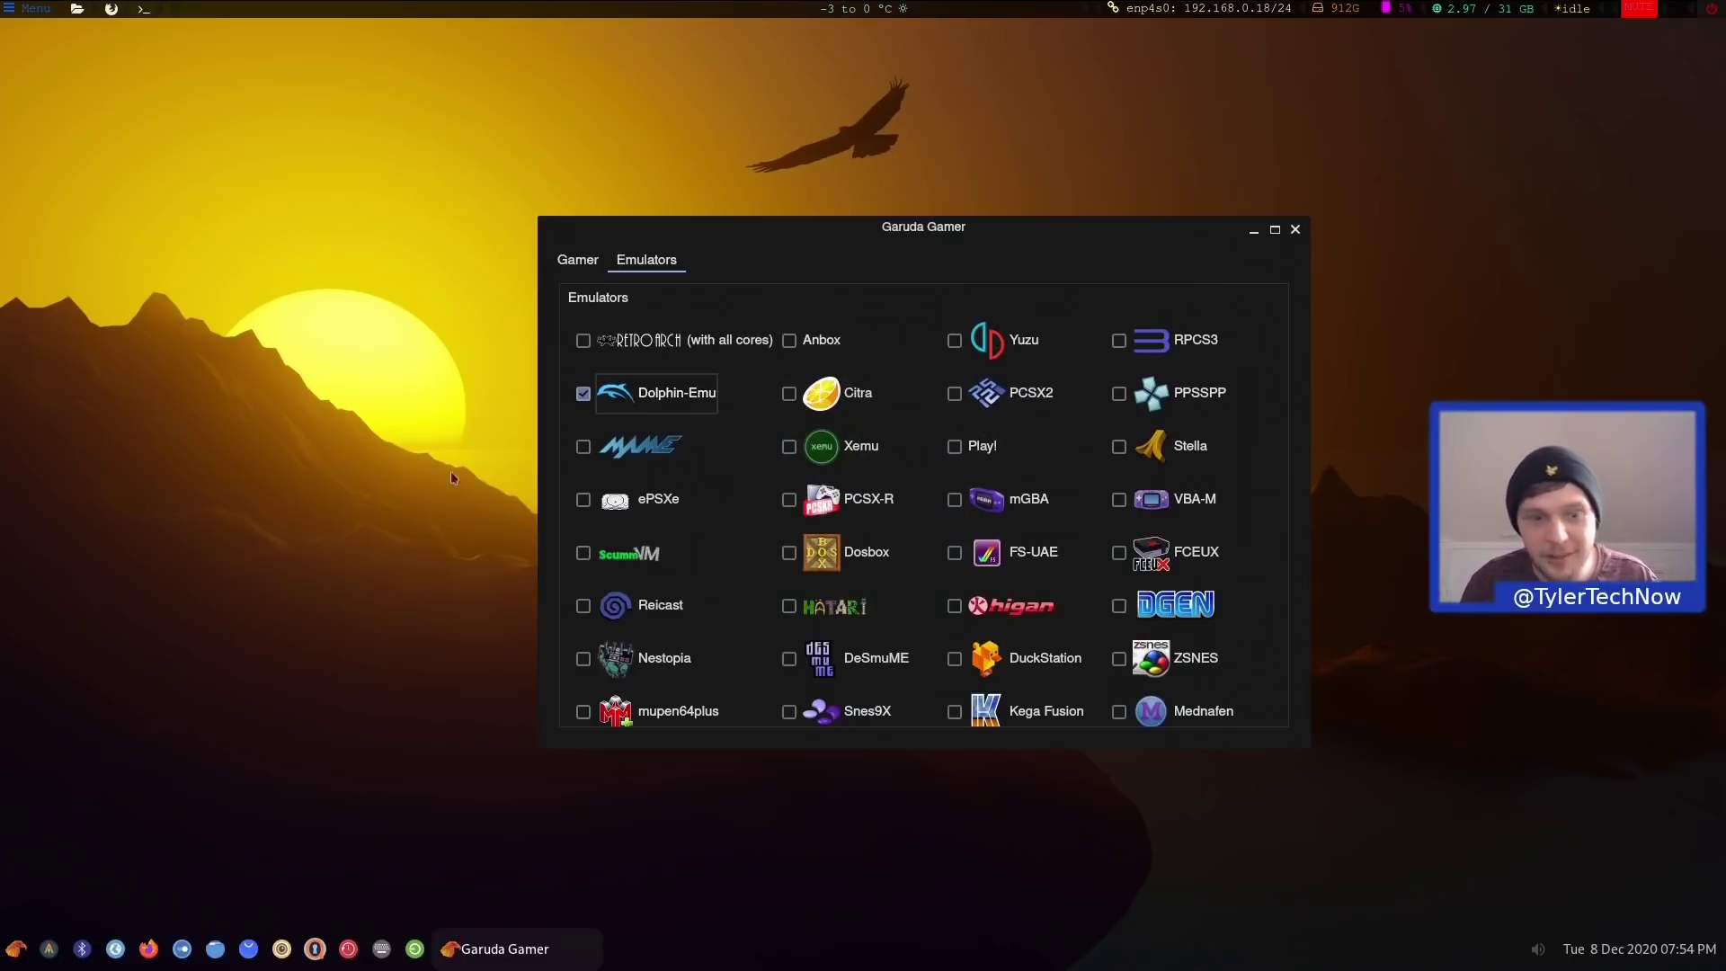
Search the application launcher for "dol", replace the search with "dis", and launch Discord
click(15, 949)
text(dol)
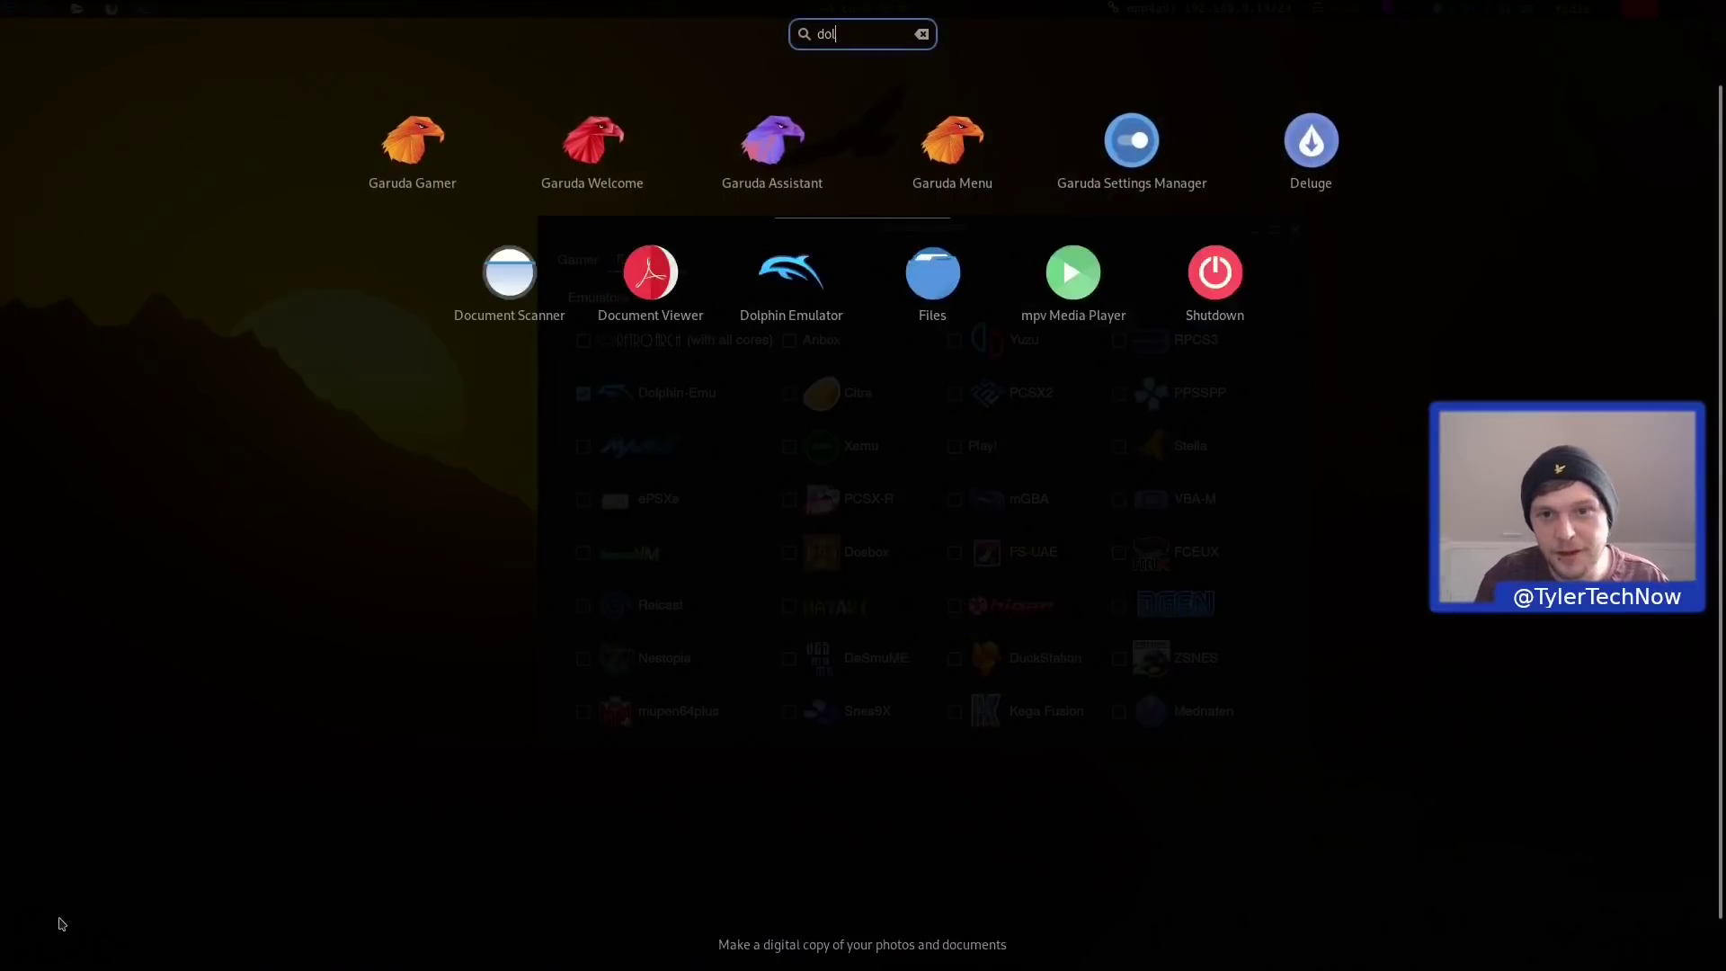
key(BackSpace)
key(BackSpace)
key(BackSpace)
text(dis)
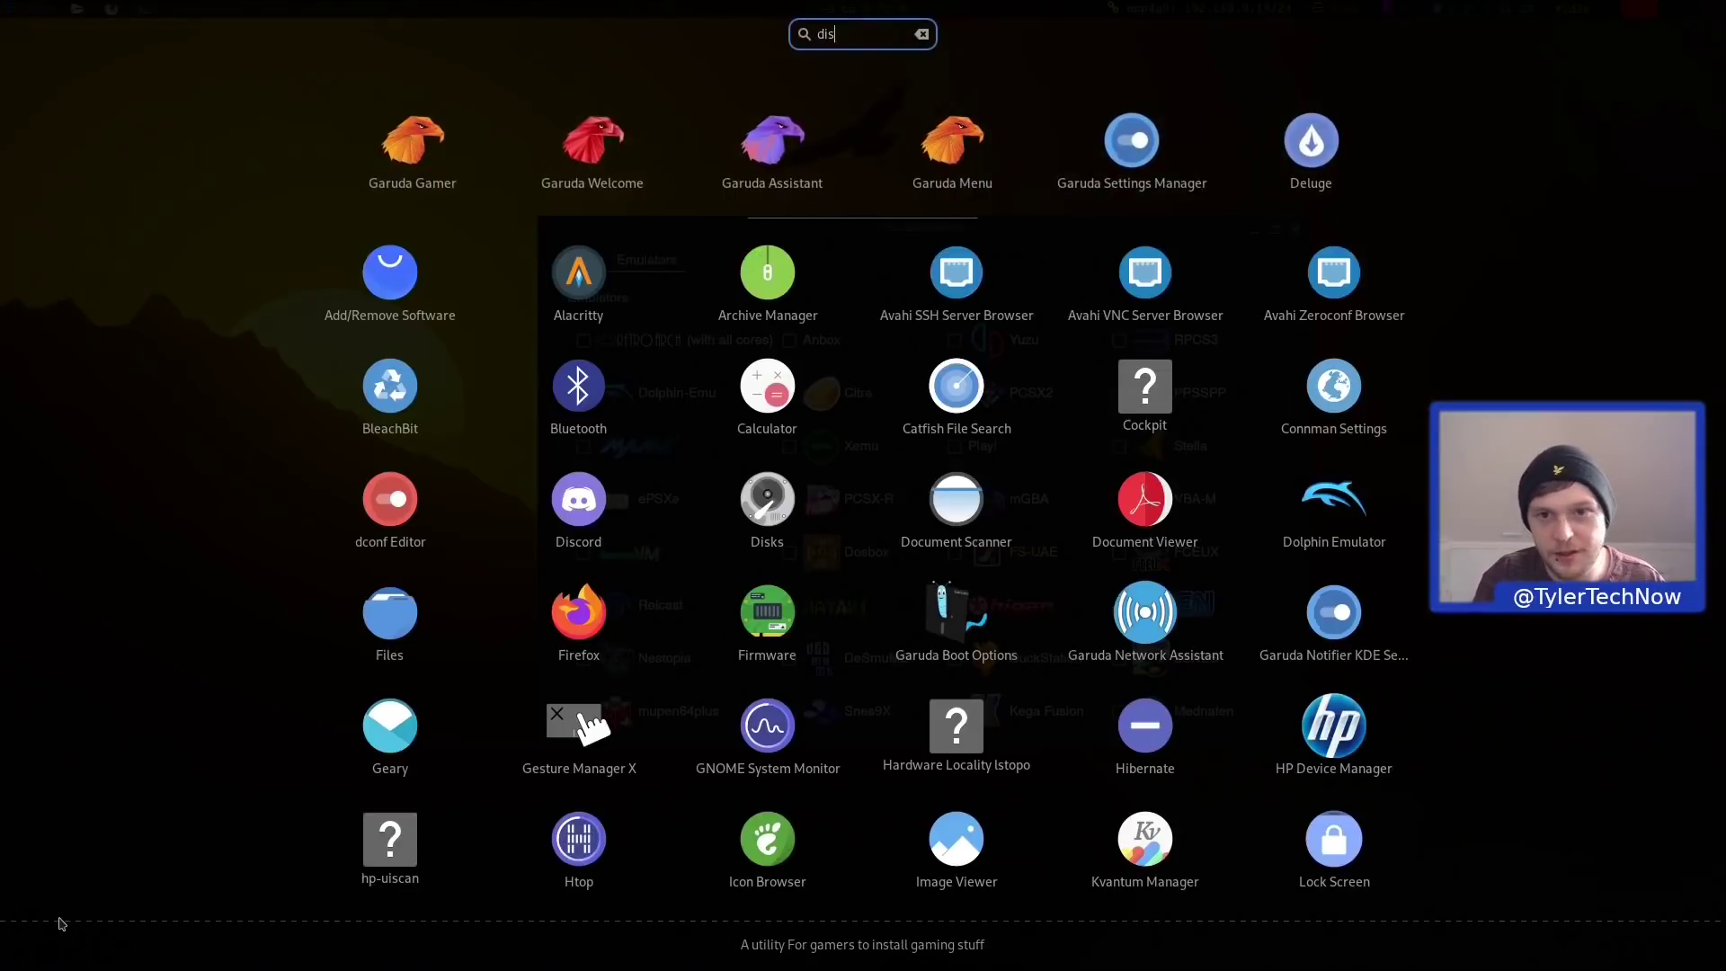
key(Right)
key(Return)
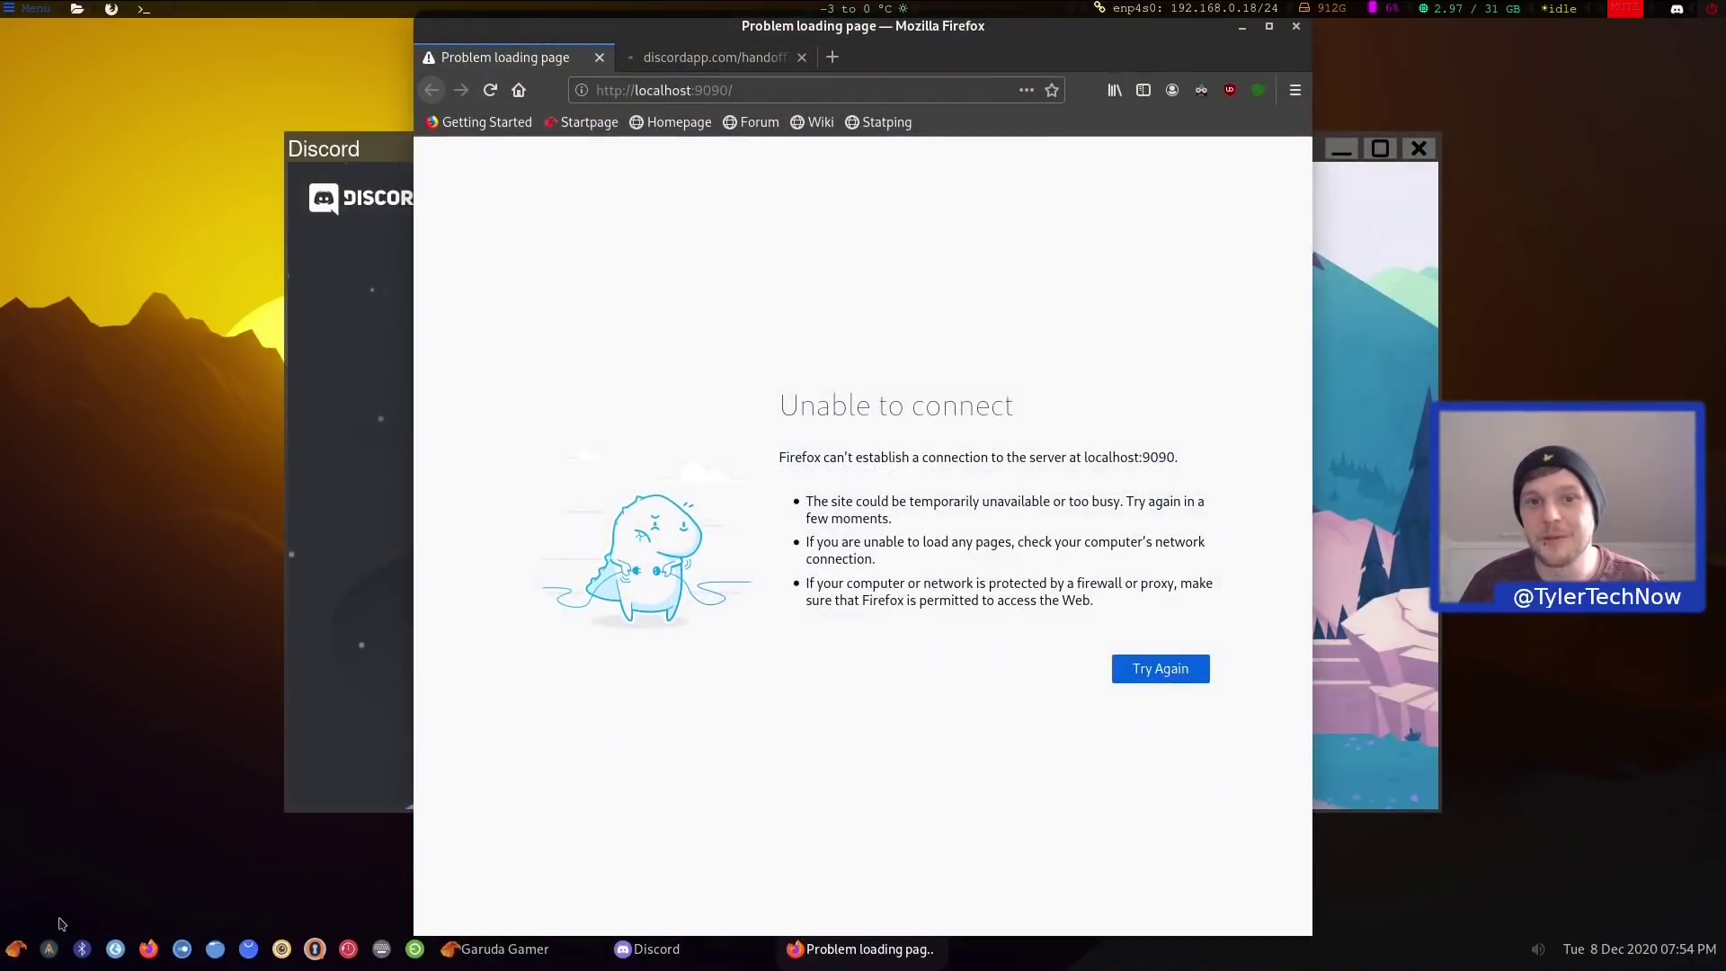
Close the Firefox window with both its tabs and move the Discord window clear of Garuda Gamer's edge
click(1295, 26)
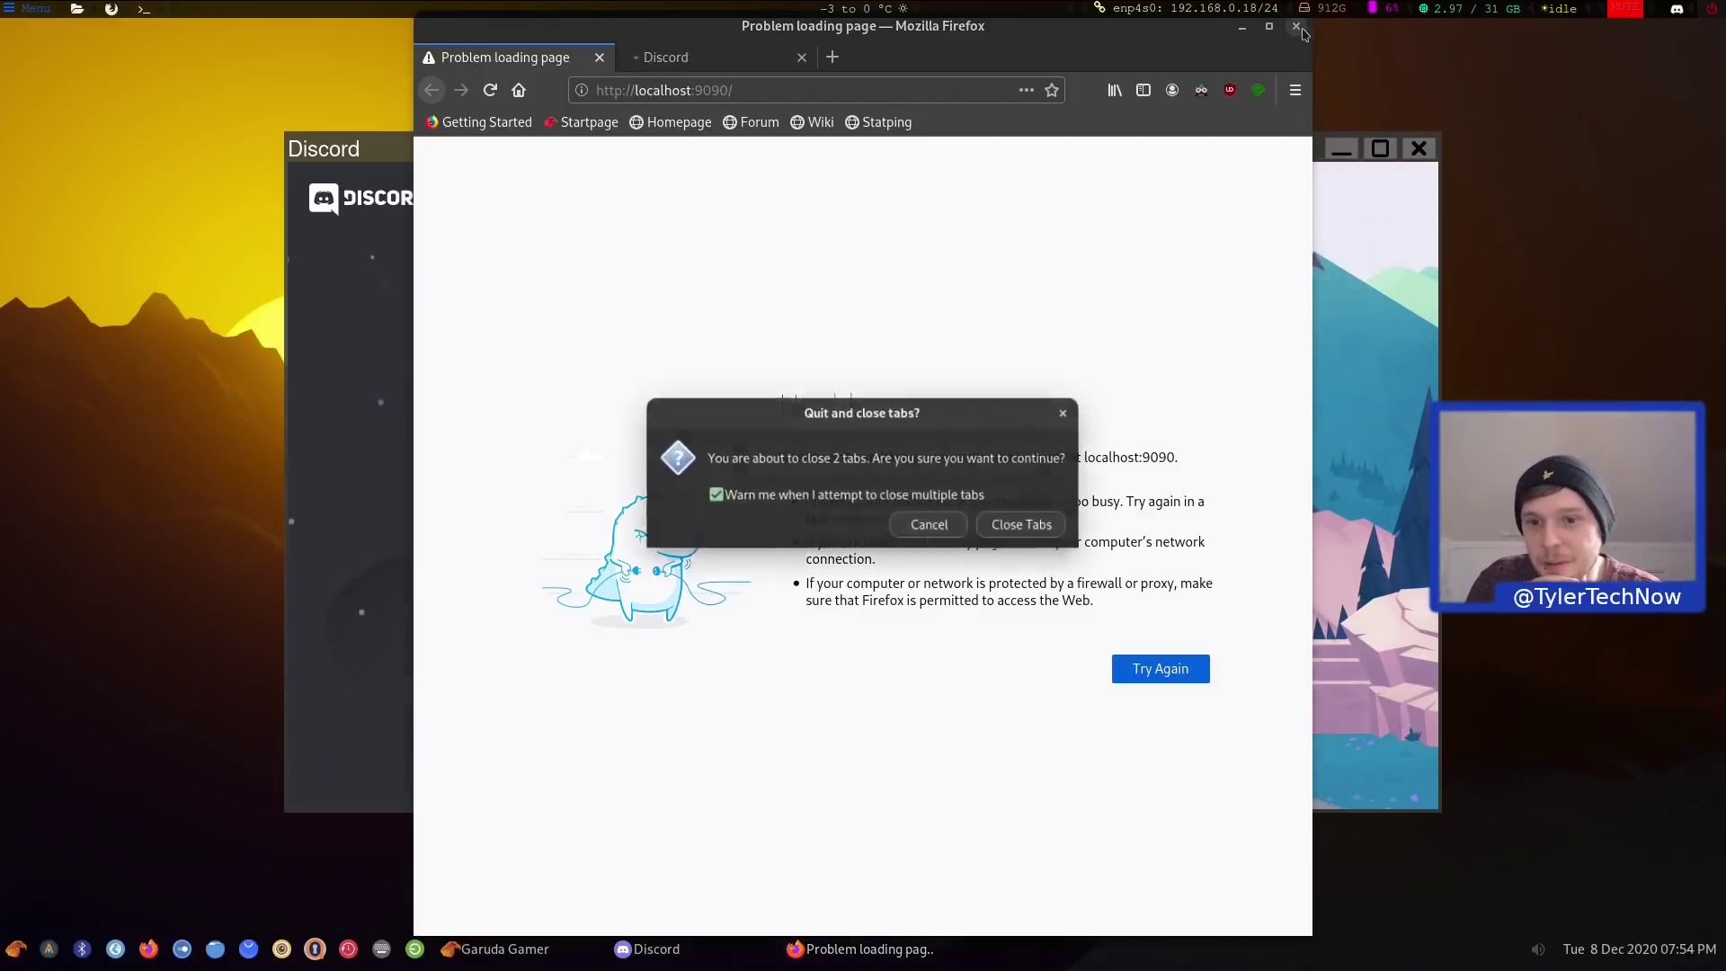
click(1030, 526)
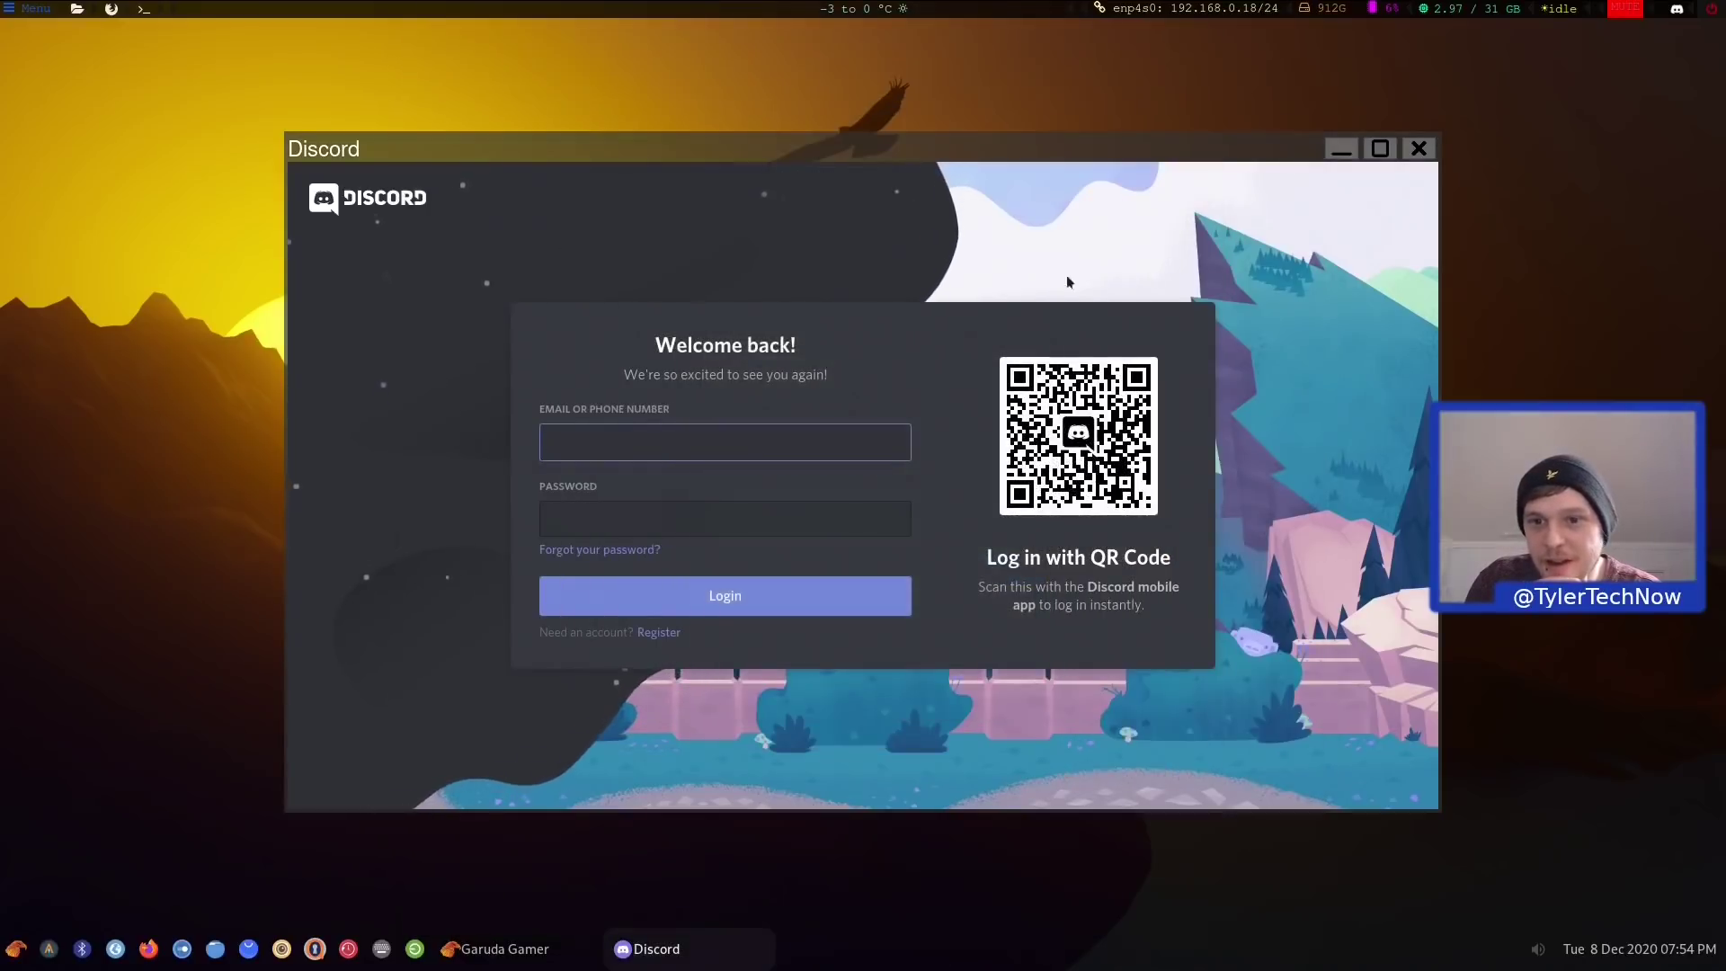
drag(931, 157, 941, 164)
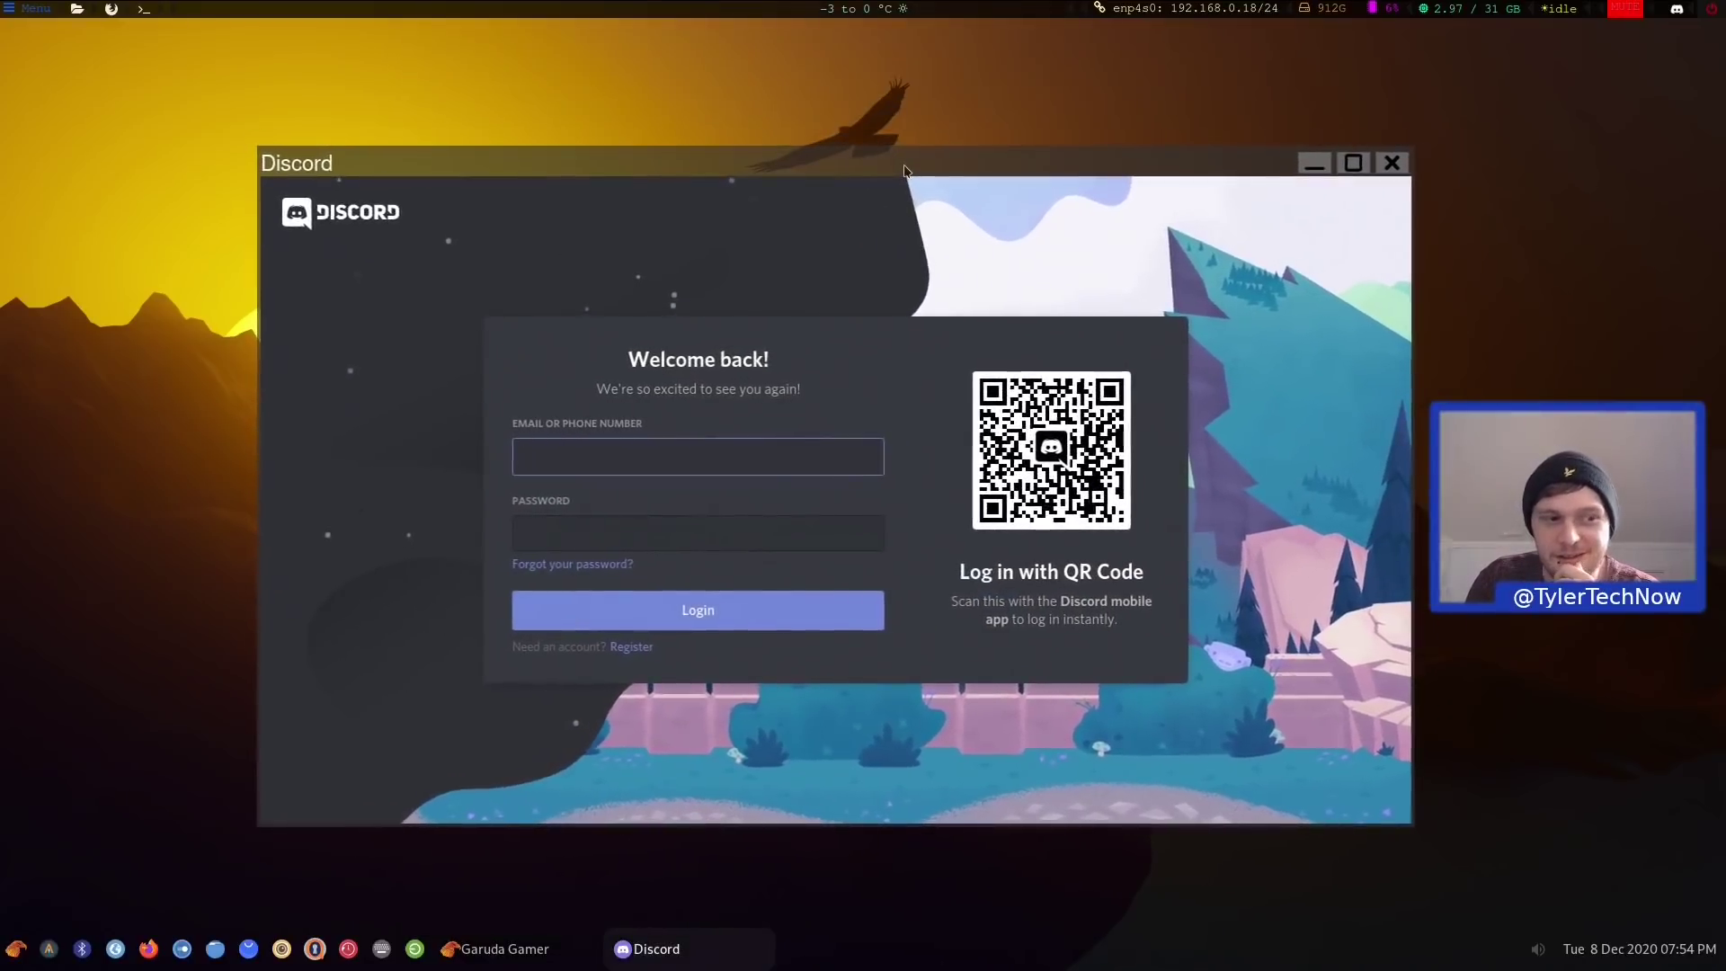
drag(902, 170, 887, 157)
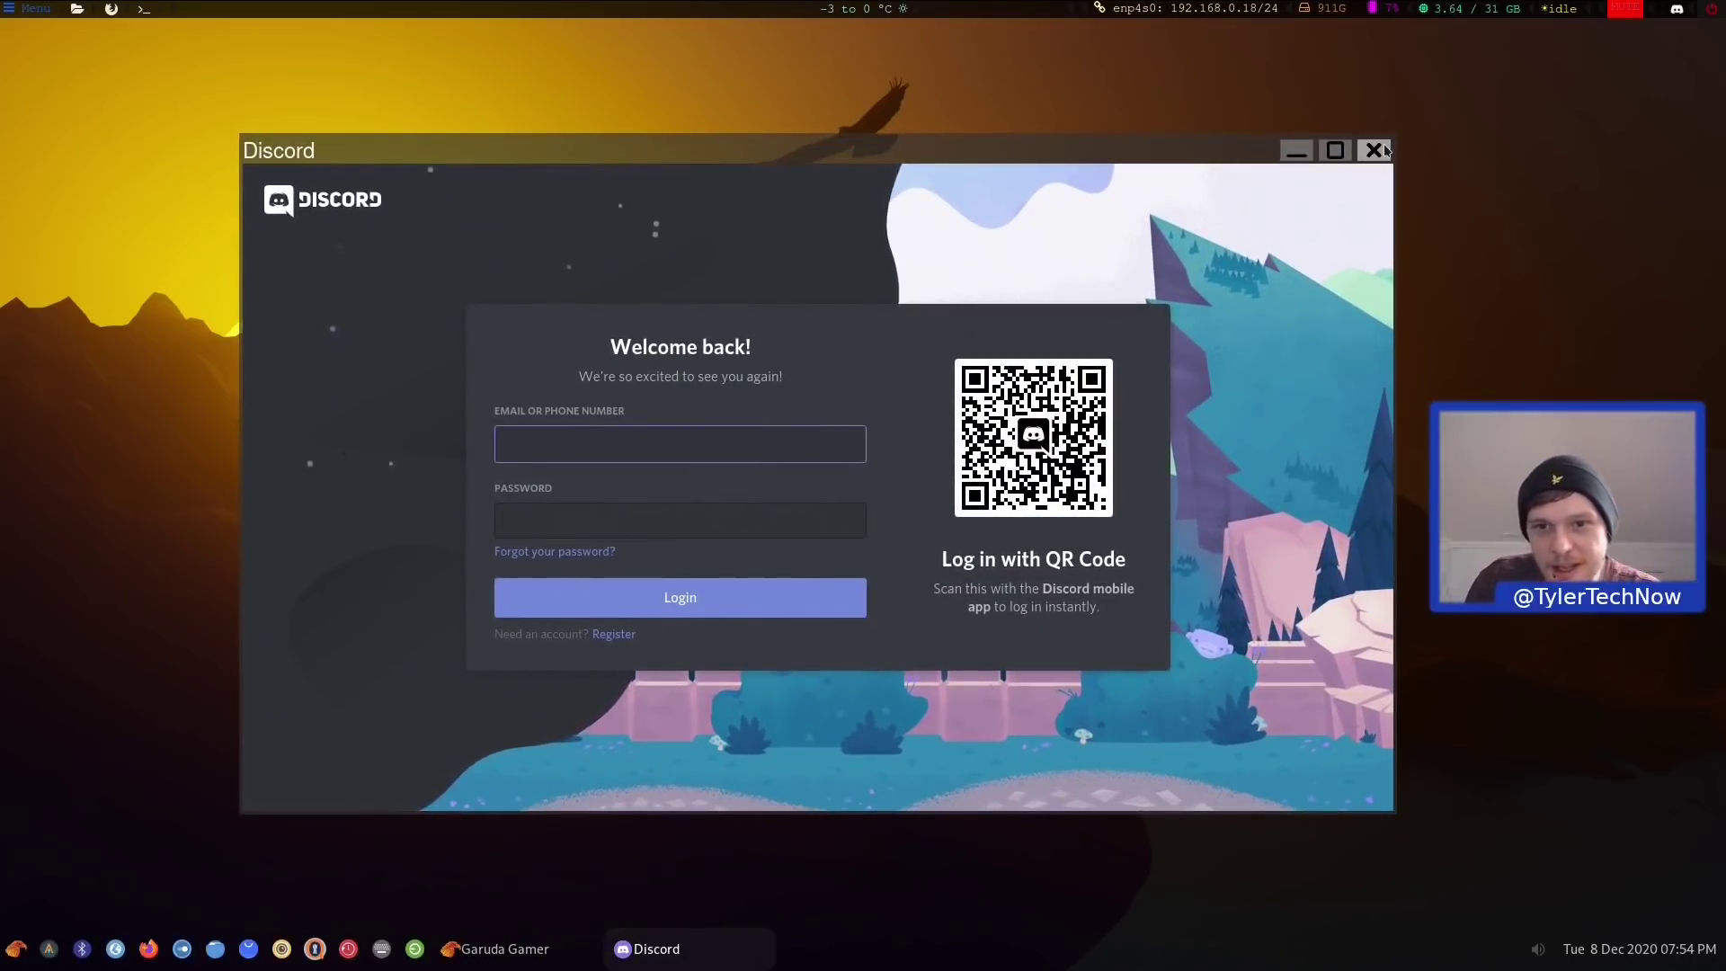
drag(982, 147, 778, 91)
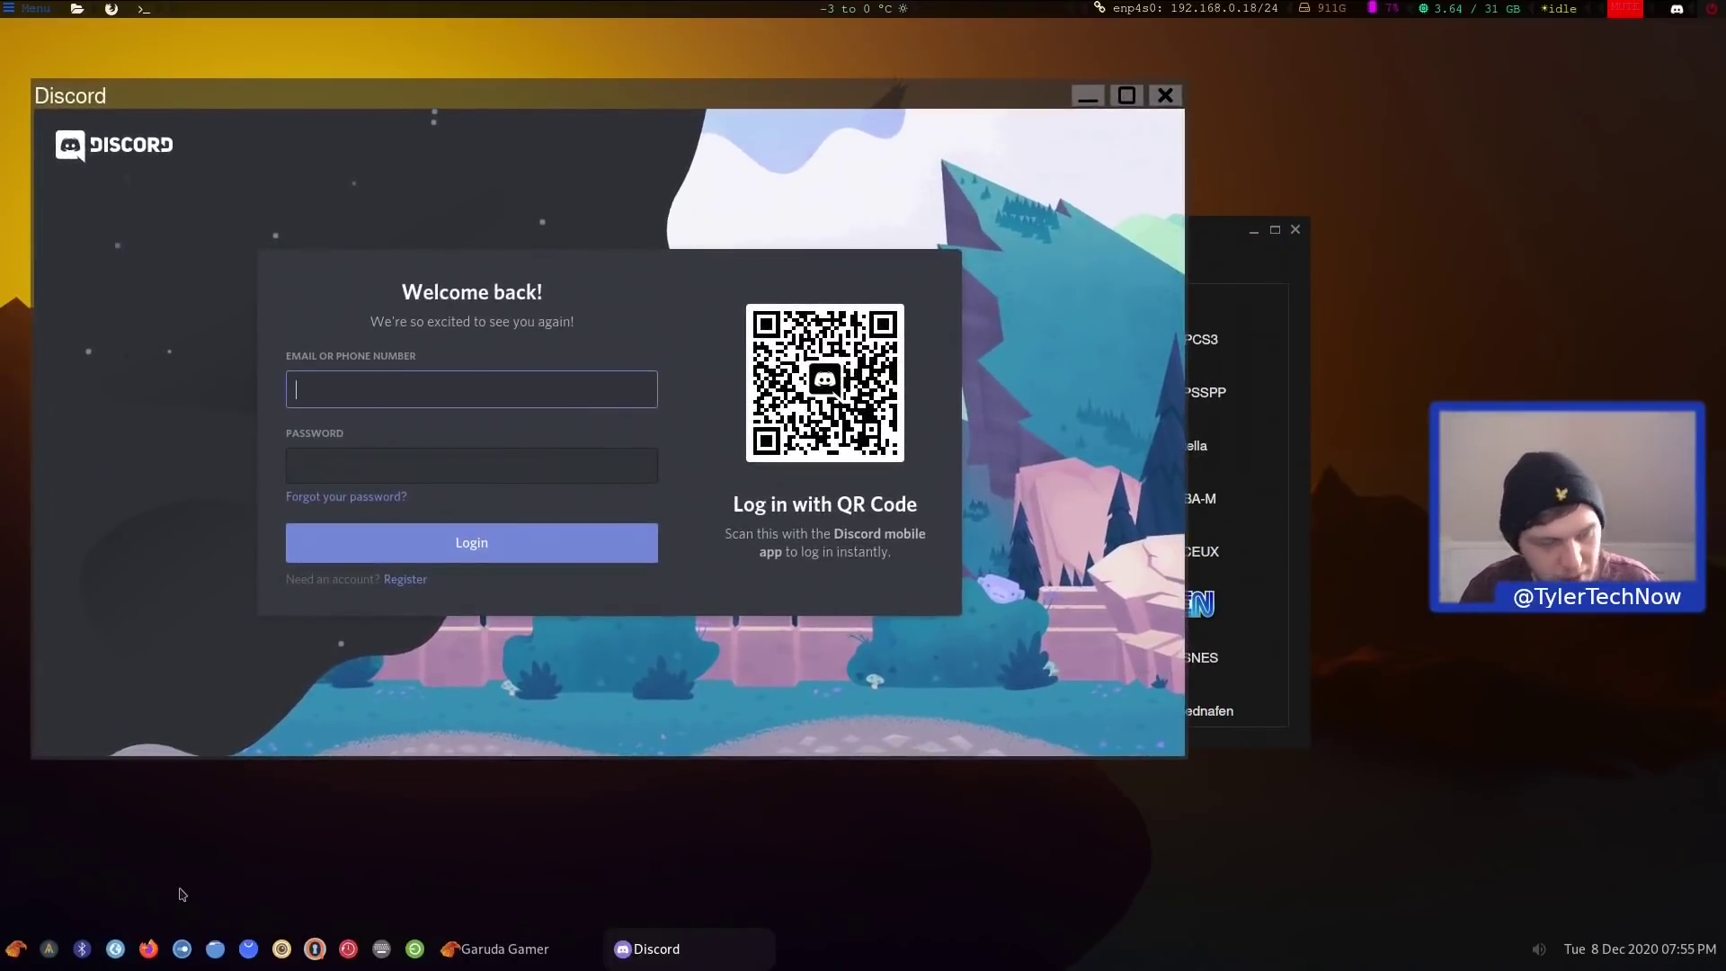
Open the gedit text editor and the Nautilus file manager through application launcher searches
click(18, 955)
text(gedit)
key(Return)
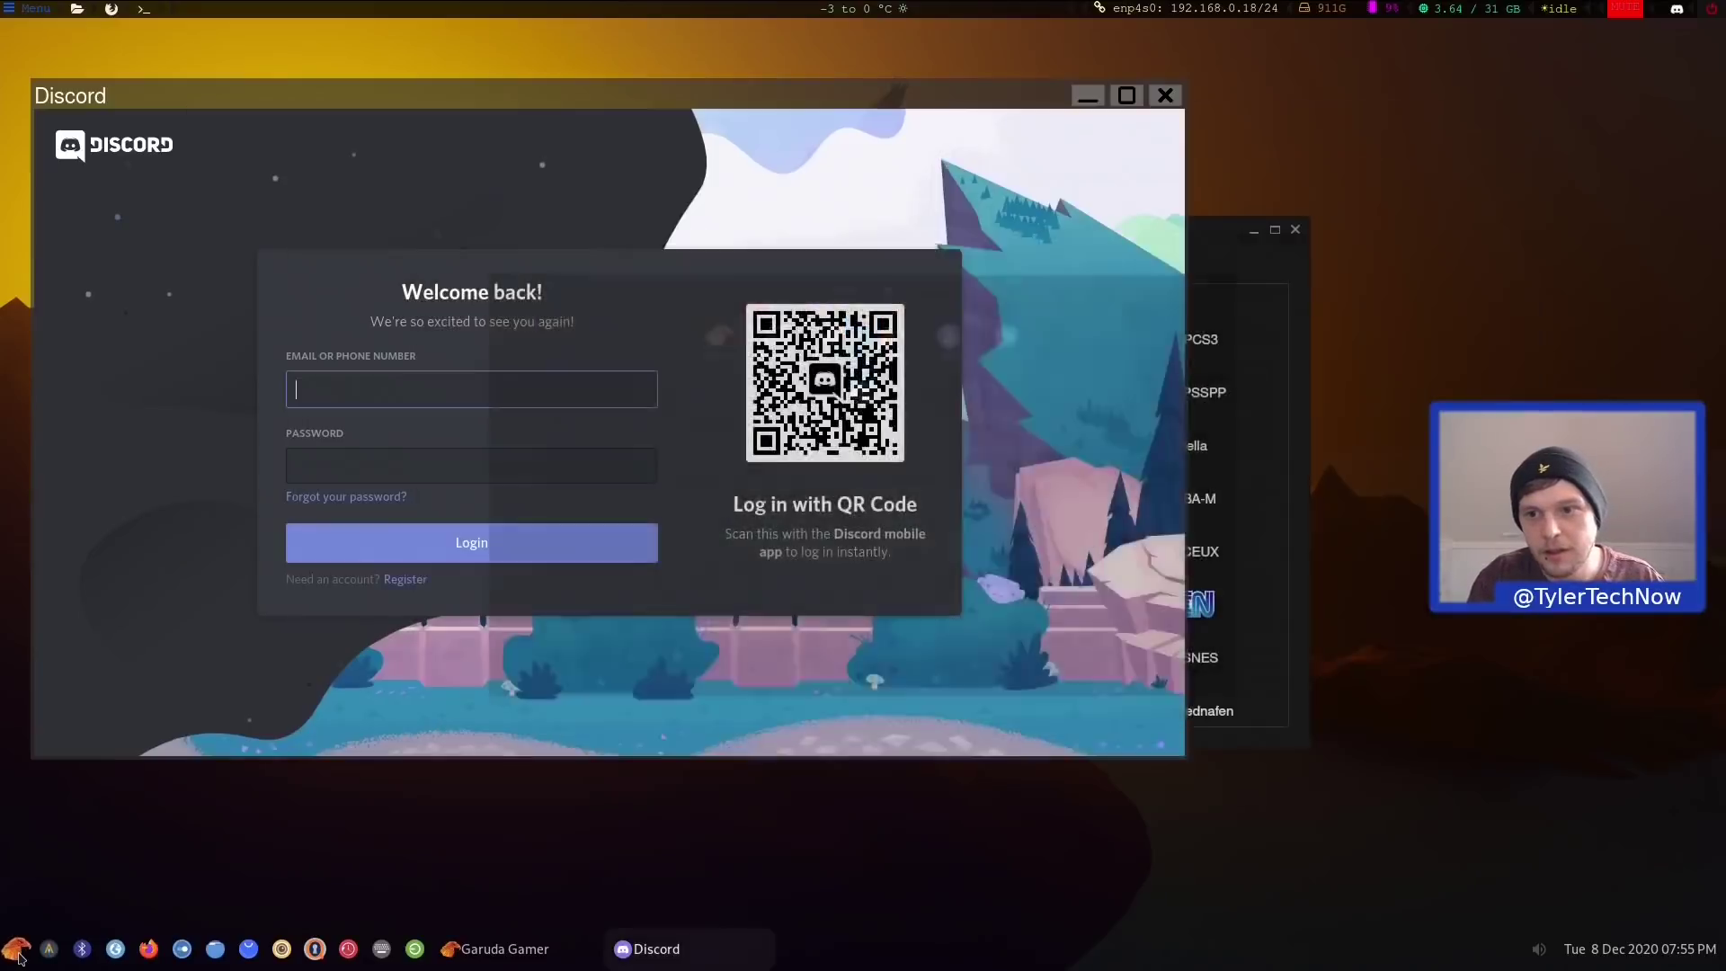
click(21, 955)
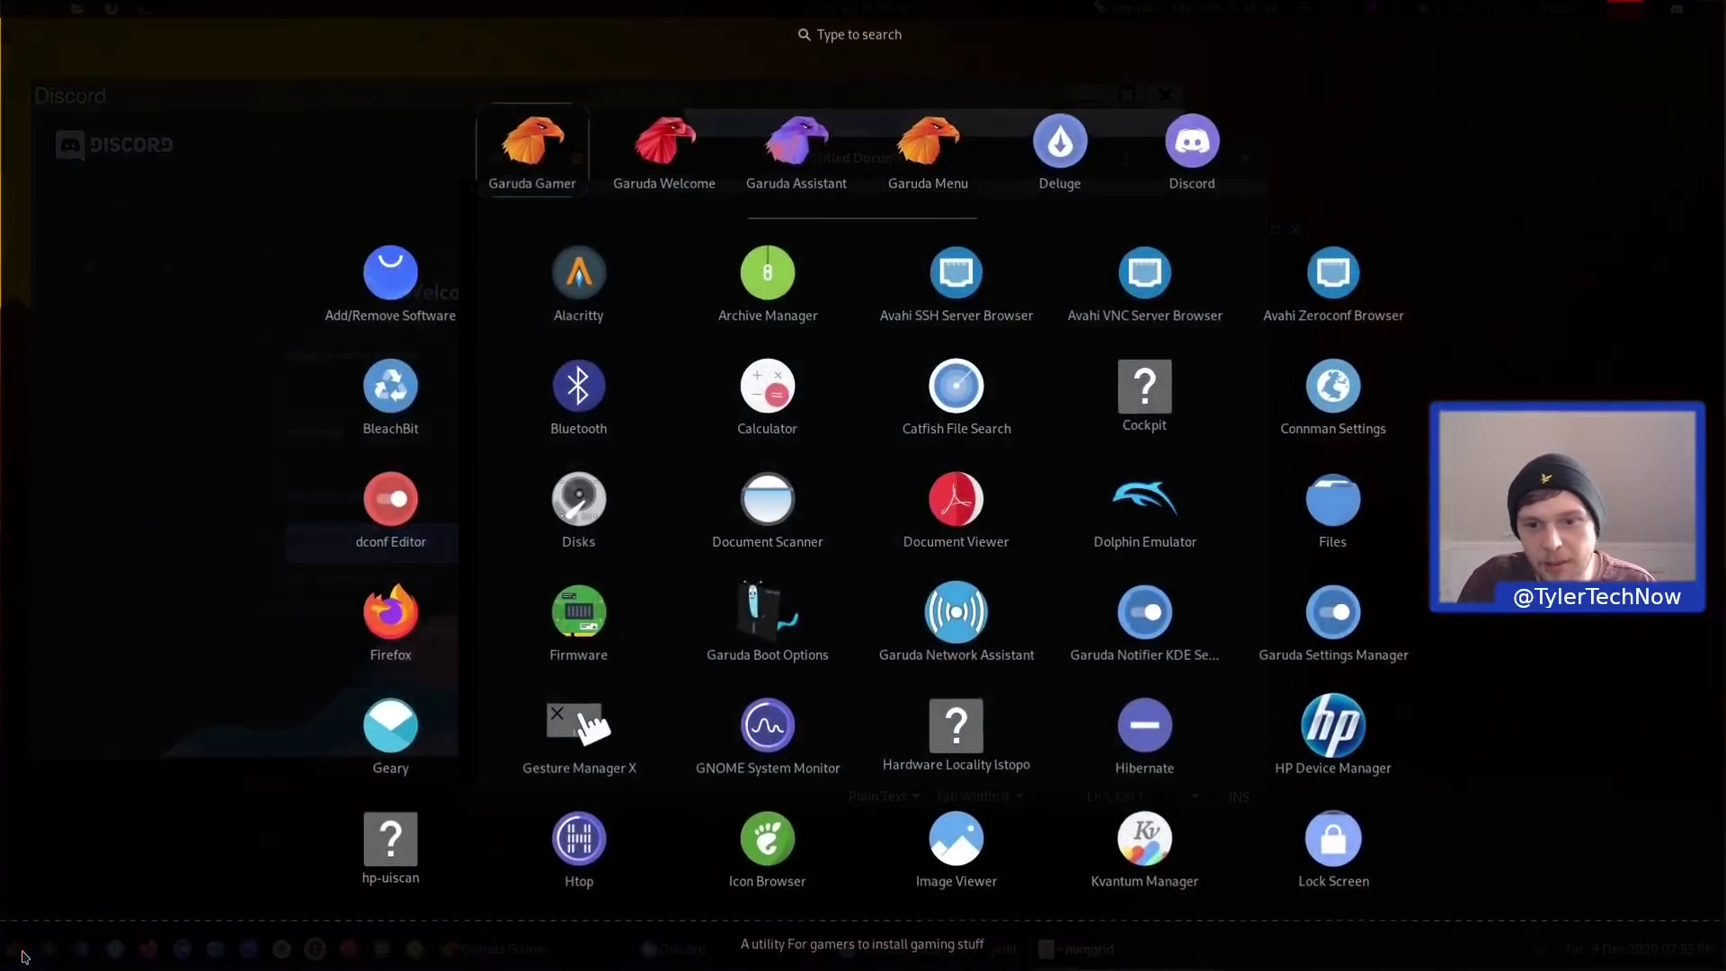
text(nautl)
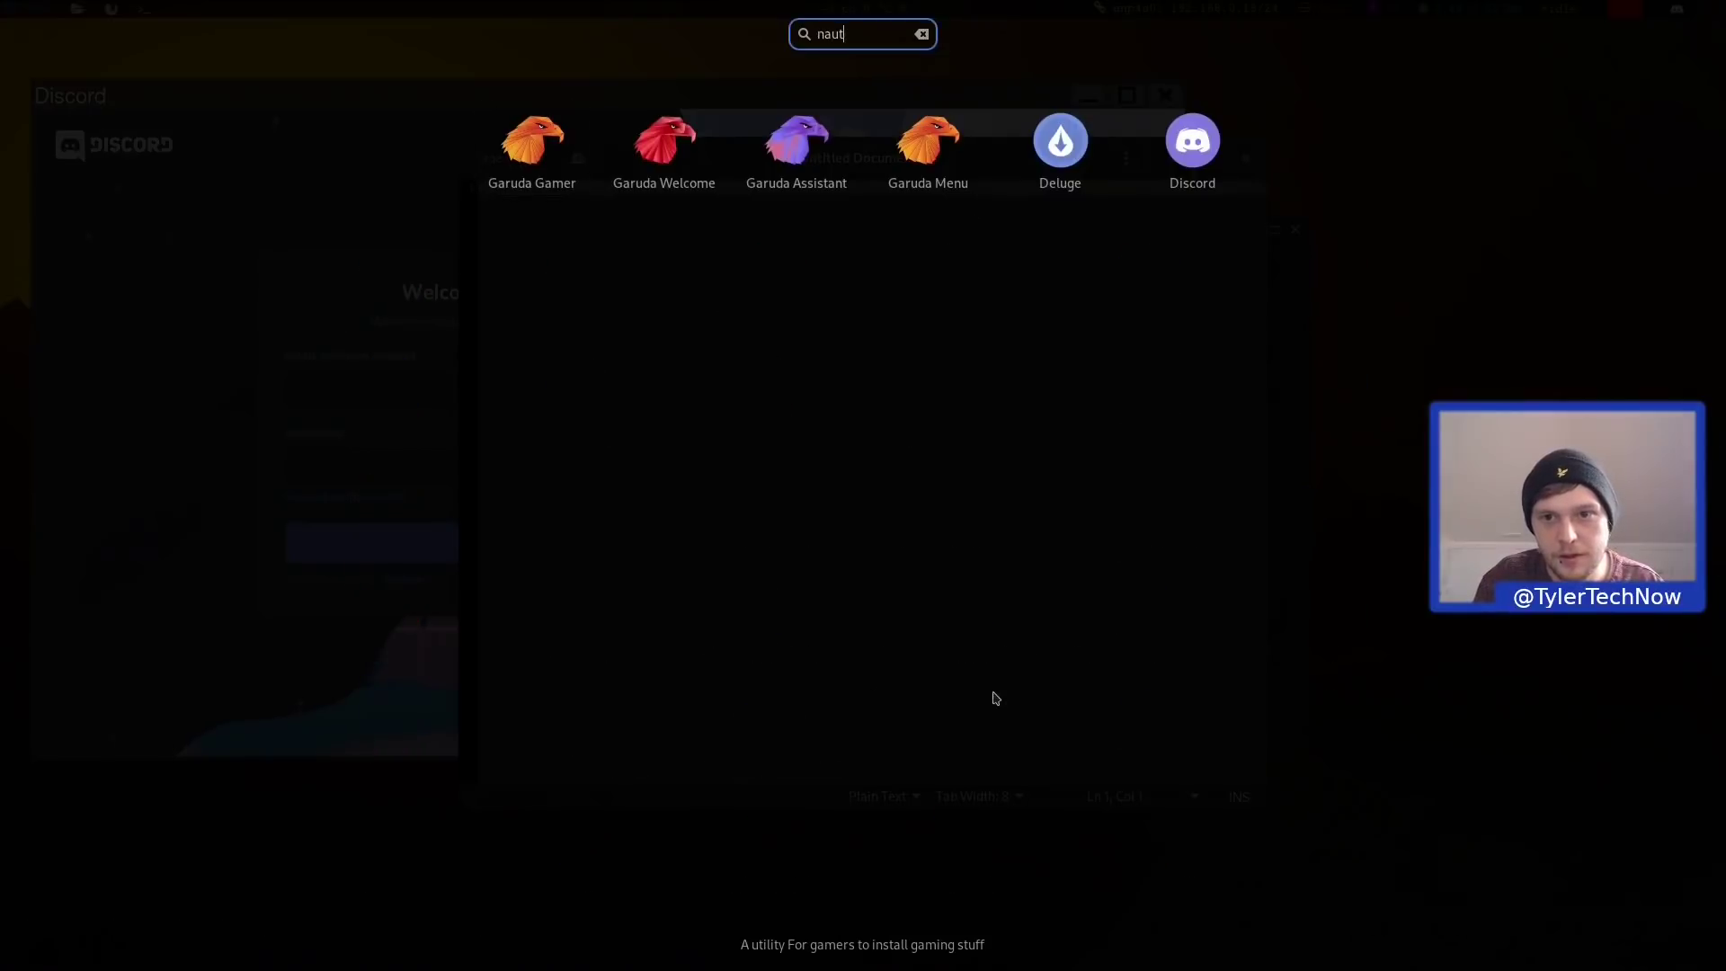
key(BackSpace)
key(Return)
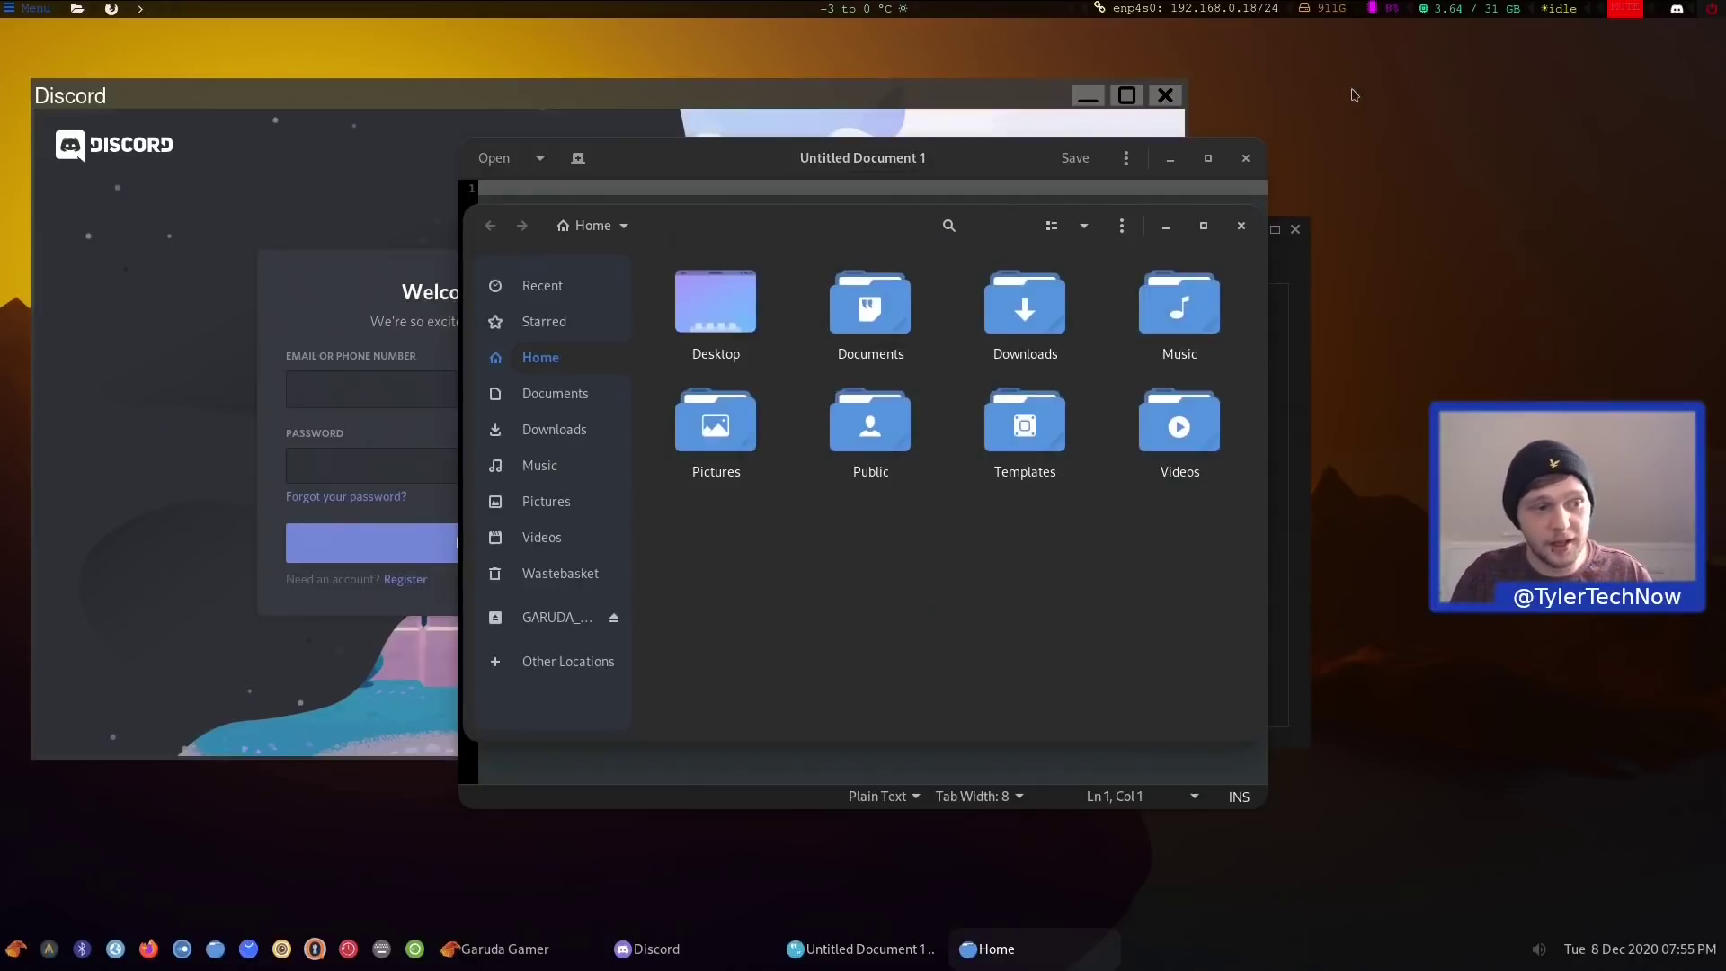
View the session options for locking, logging out, suspending and shutting down, and dismiss them
click(1717, 10)
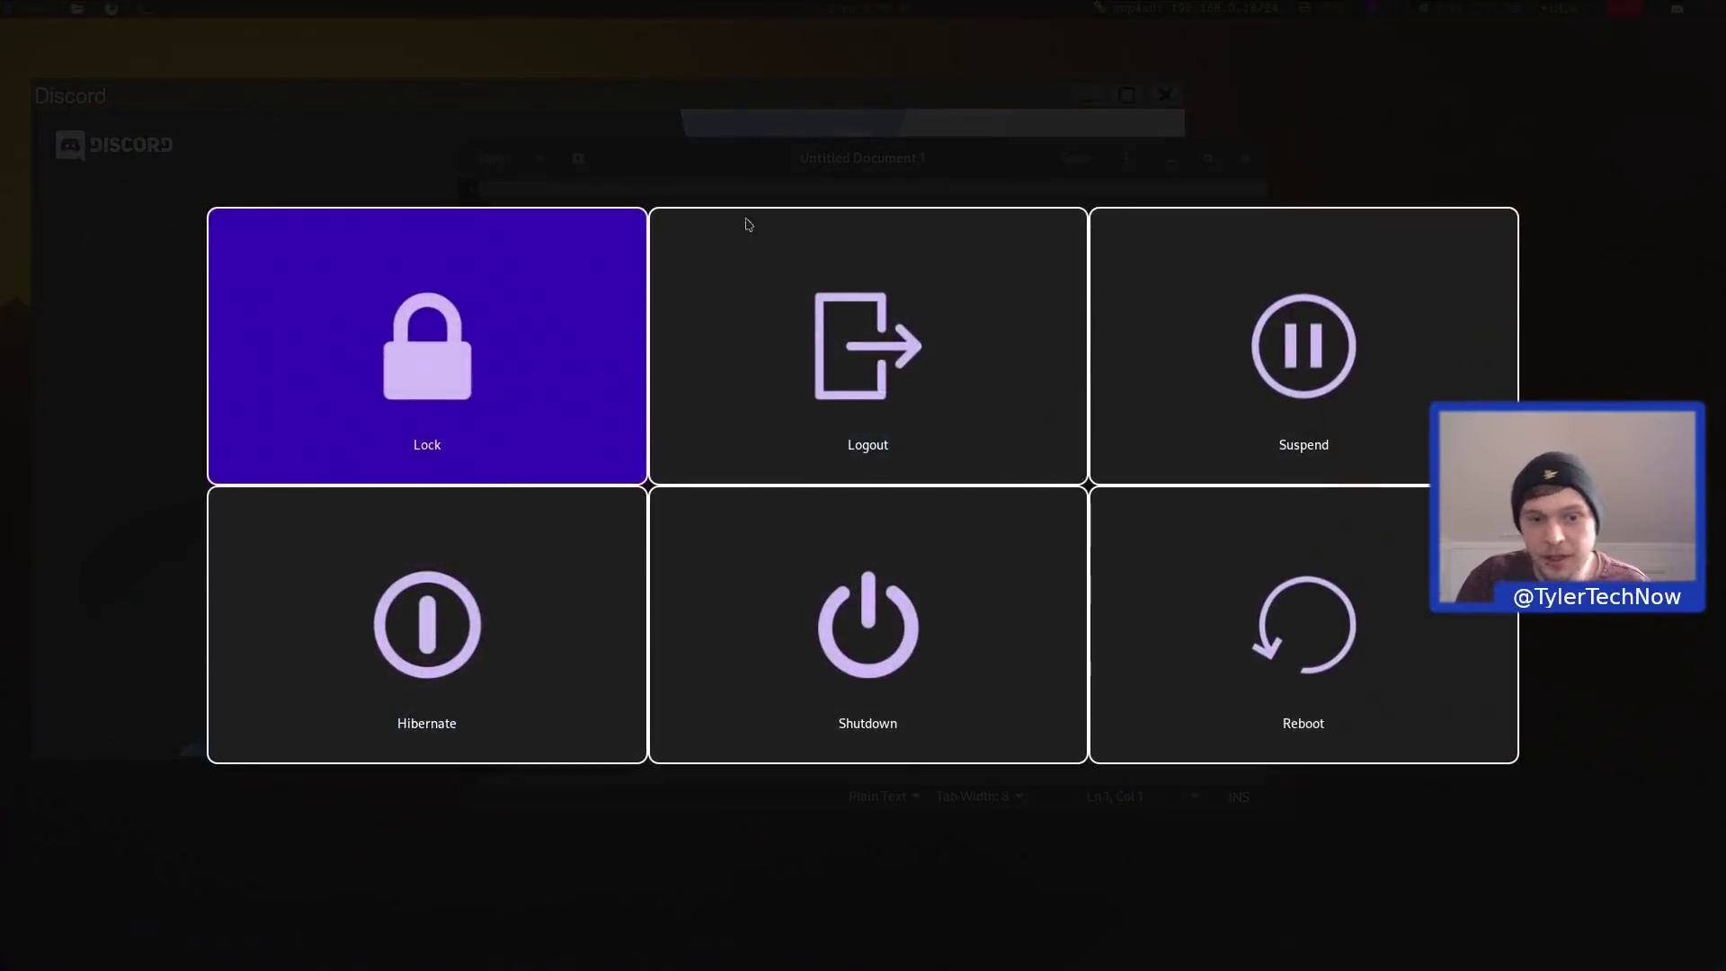
key(Escape)
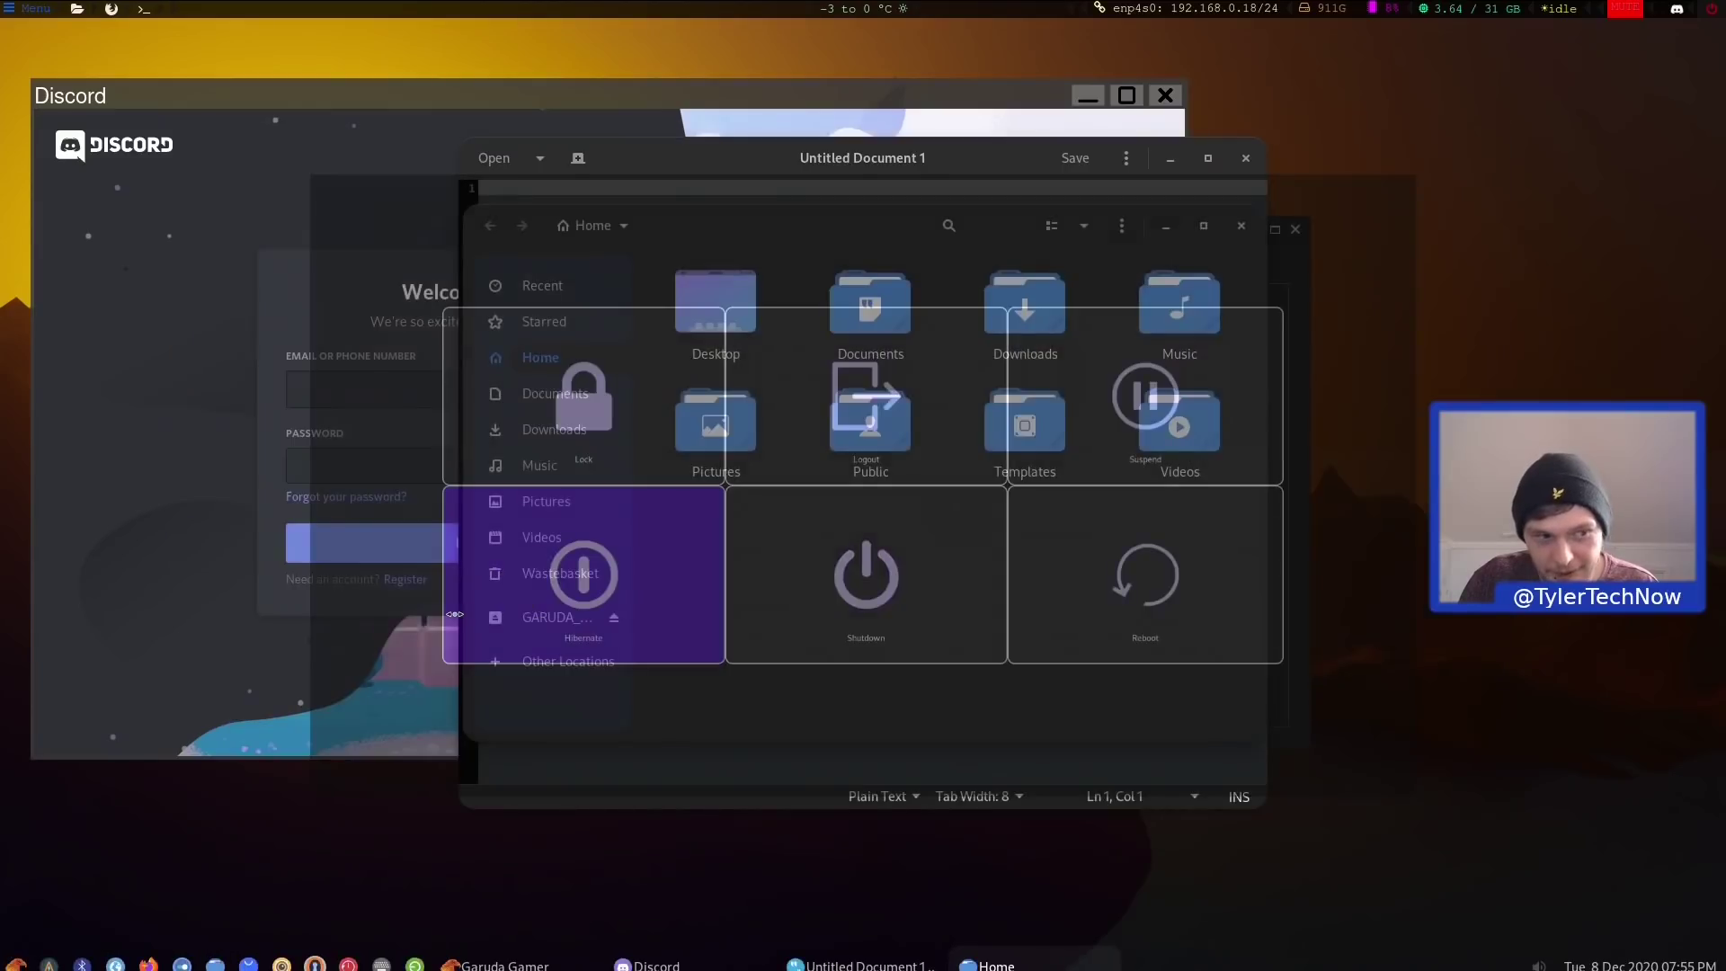